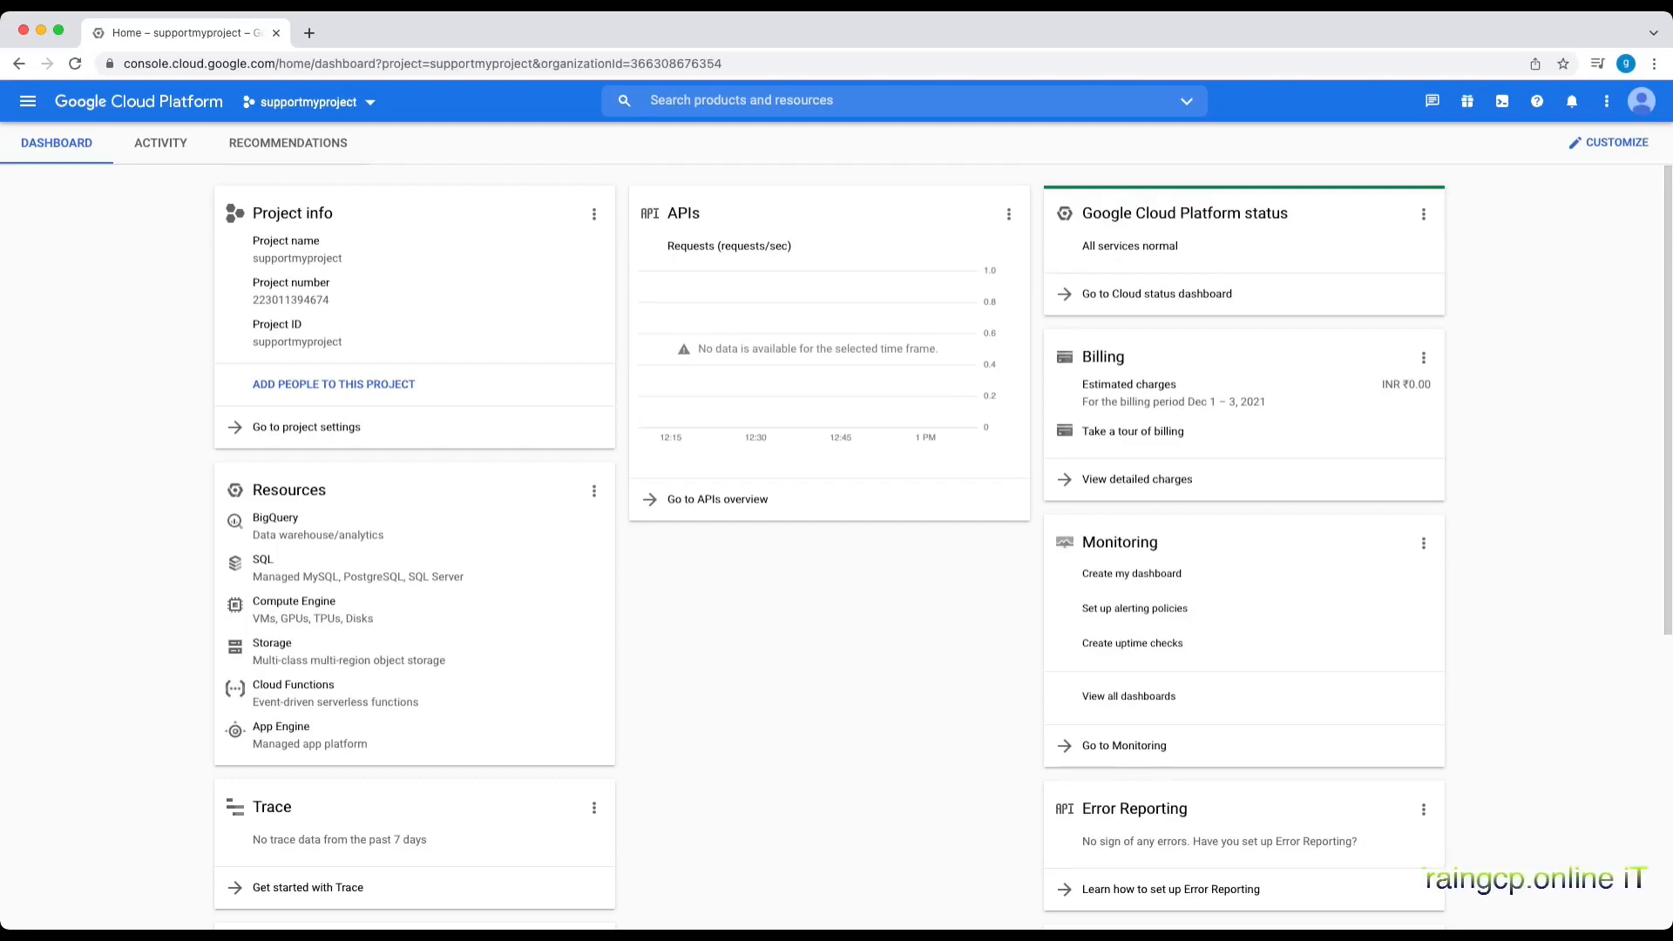
# Pin Kubernetes Engine to the pinned products of the navigation menu
pyautogui.click(28, 101)
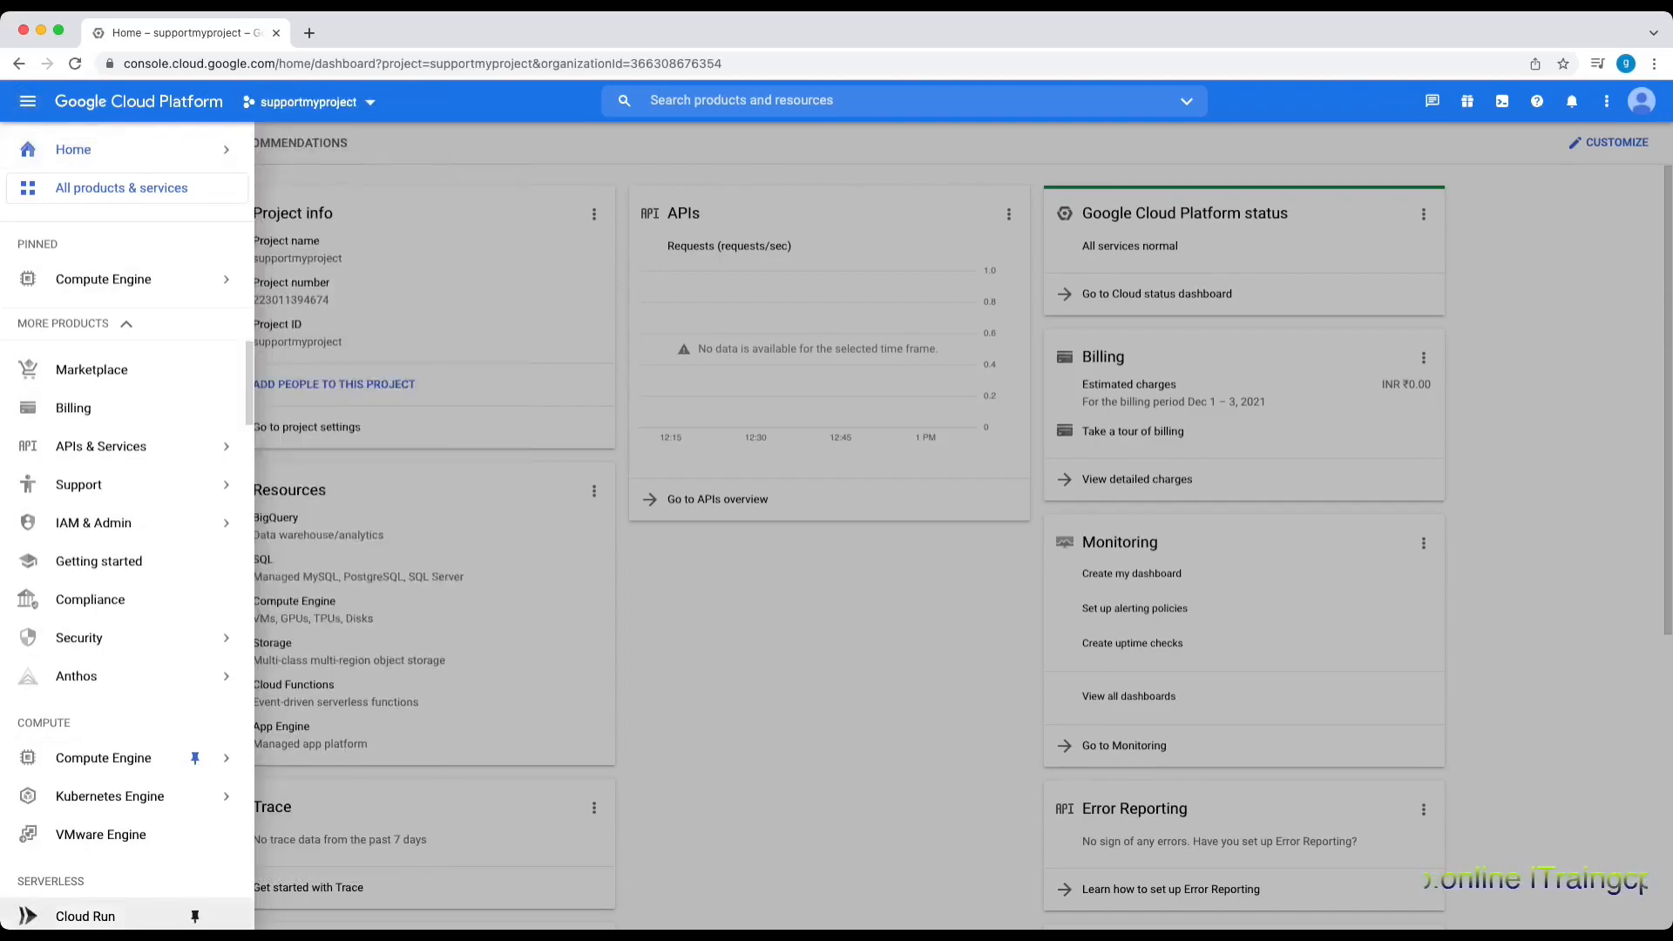
pyautogui.moveTo(131, 796)
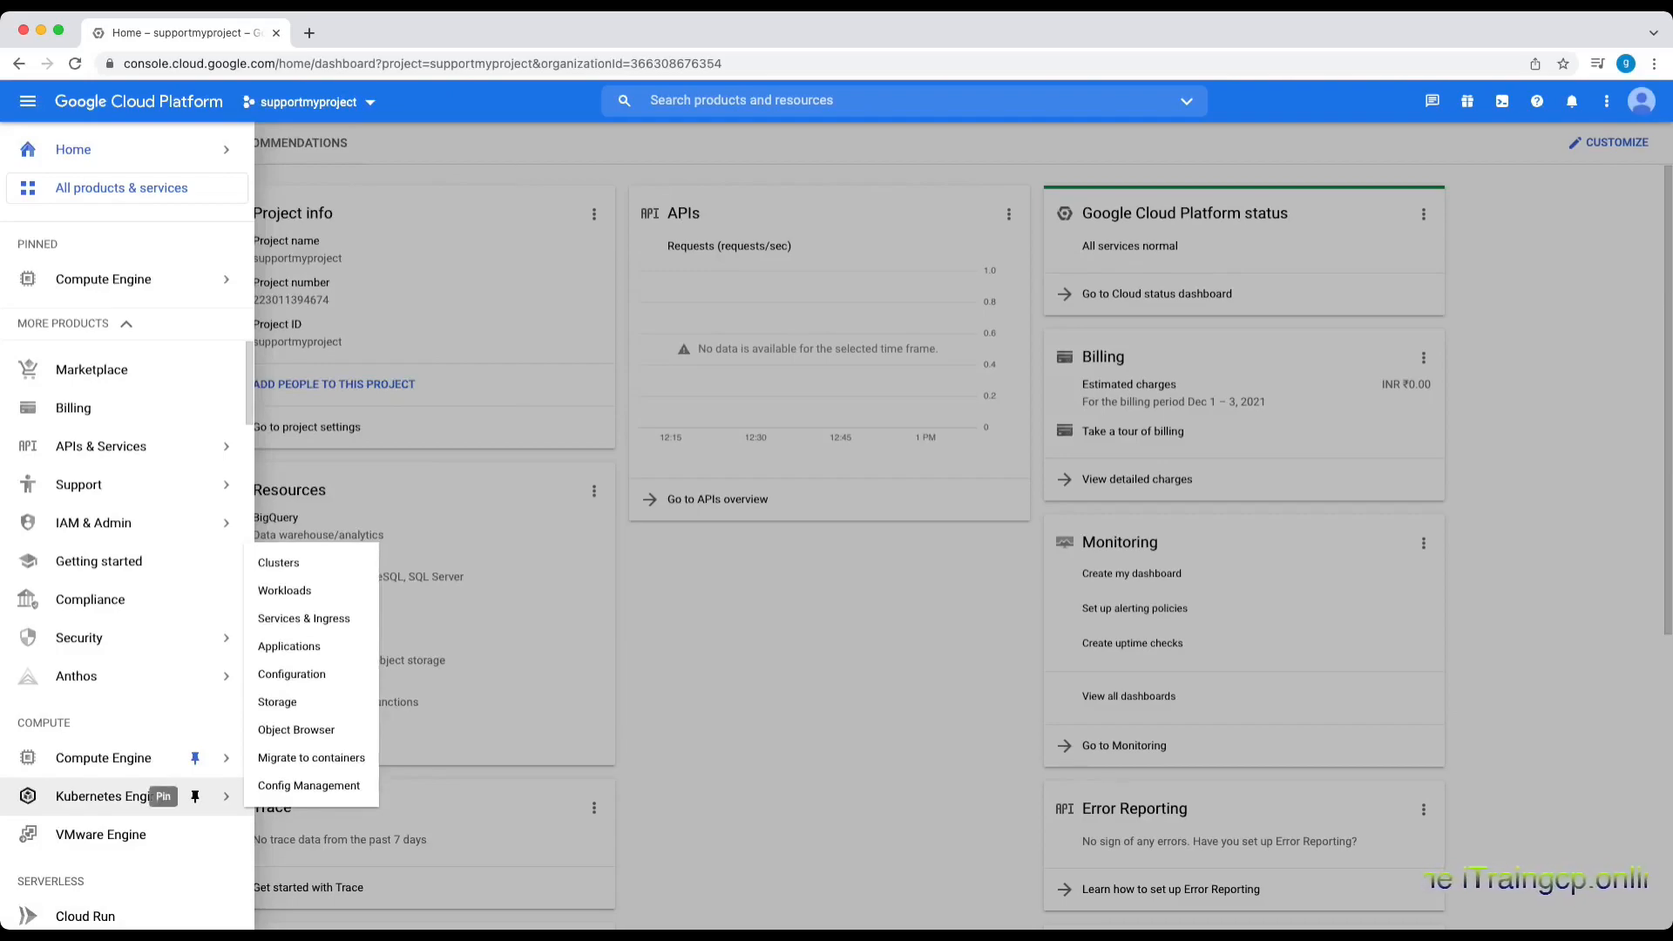
pyautogui.click(195, 797)
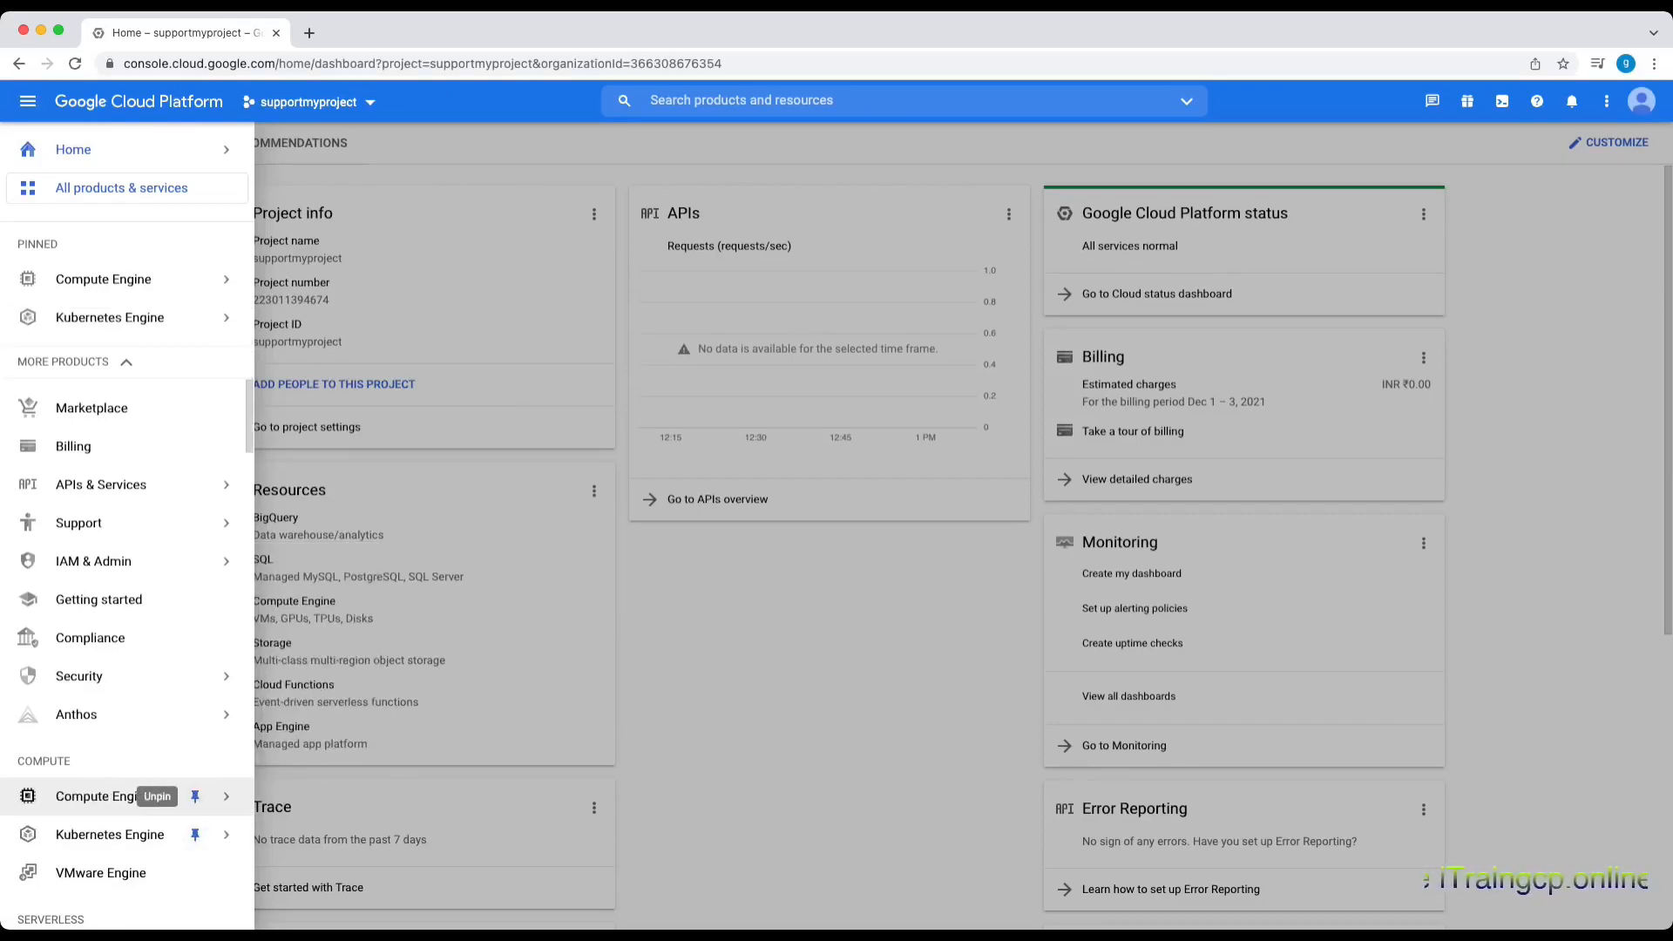
# Open Kubernetes Engine and enable the Kubernetes Engine API for the project
pyautogui.moveTo(195, 318)
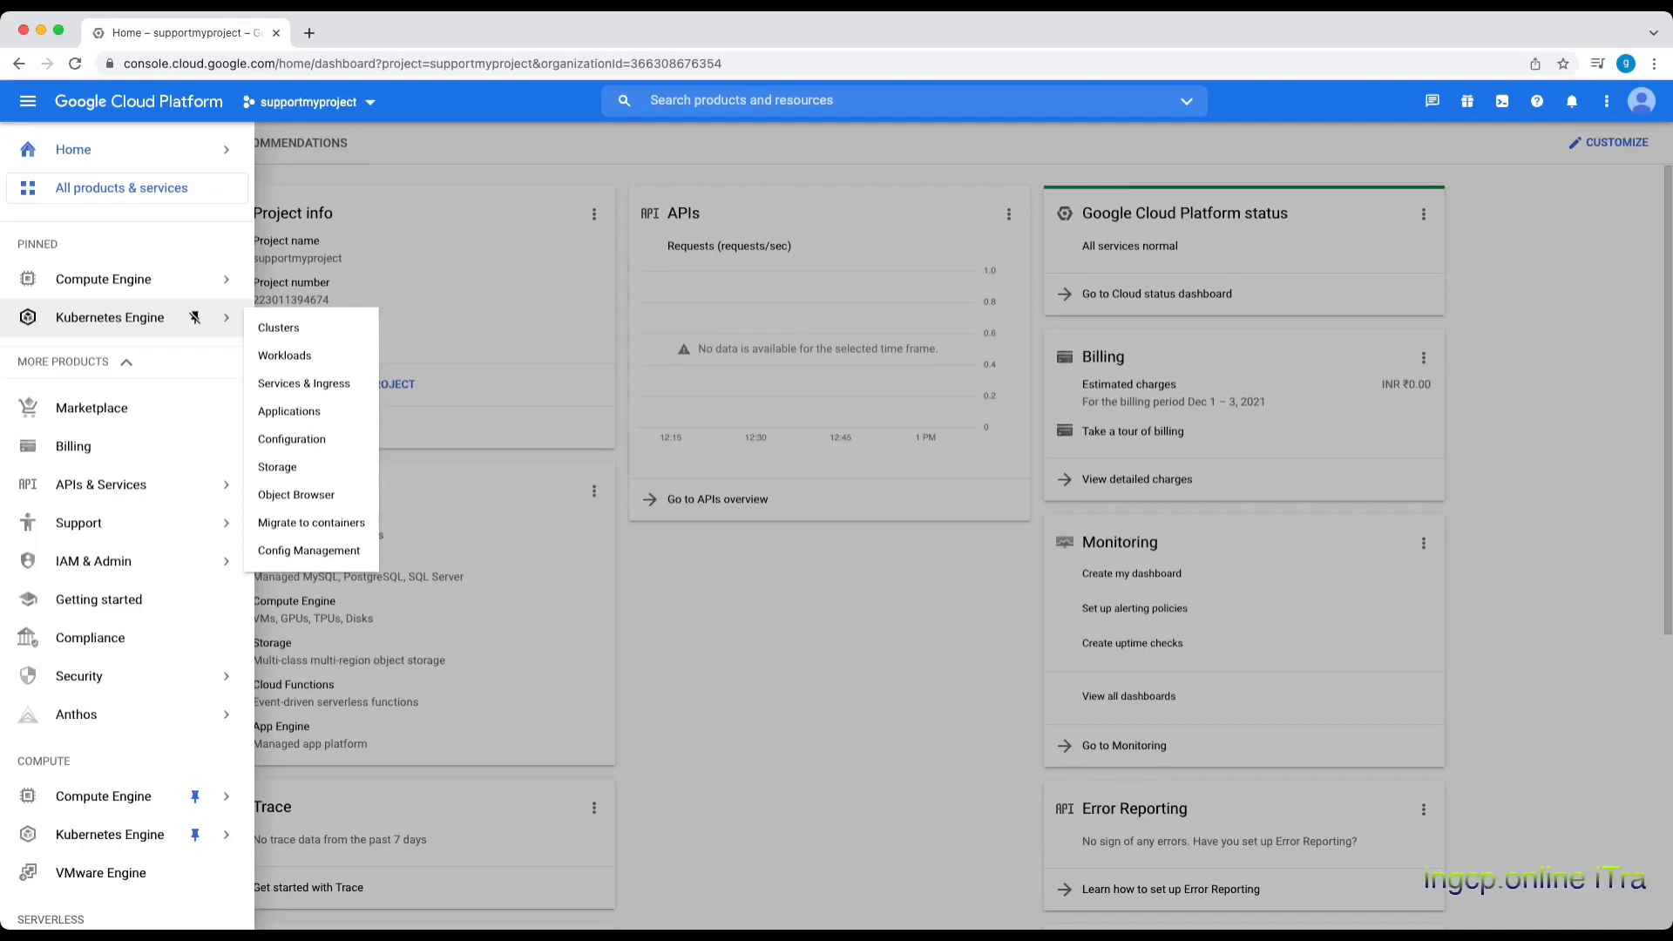
pyautogui.click(140, 318)
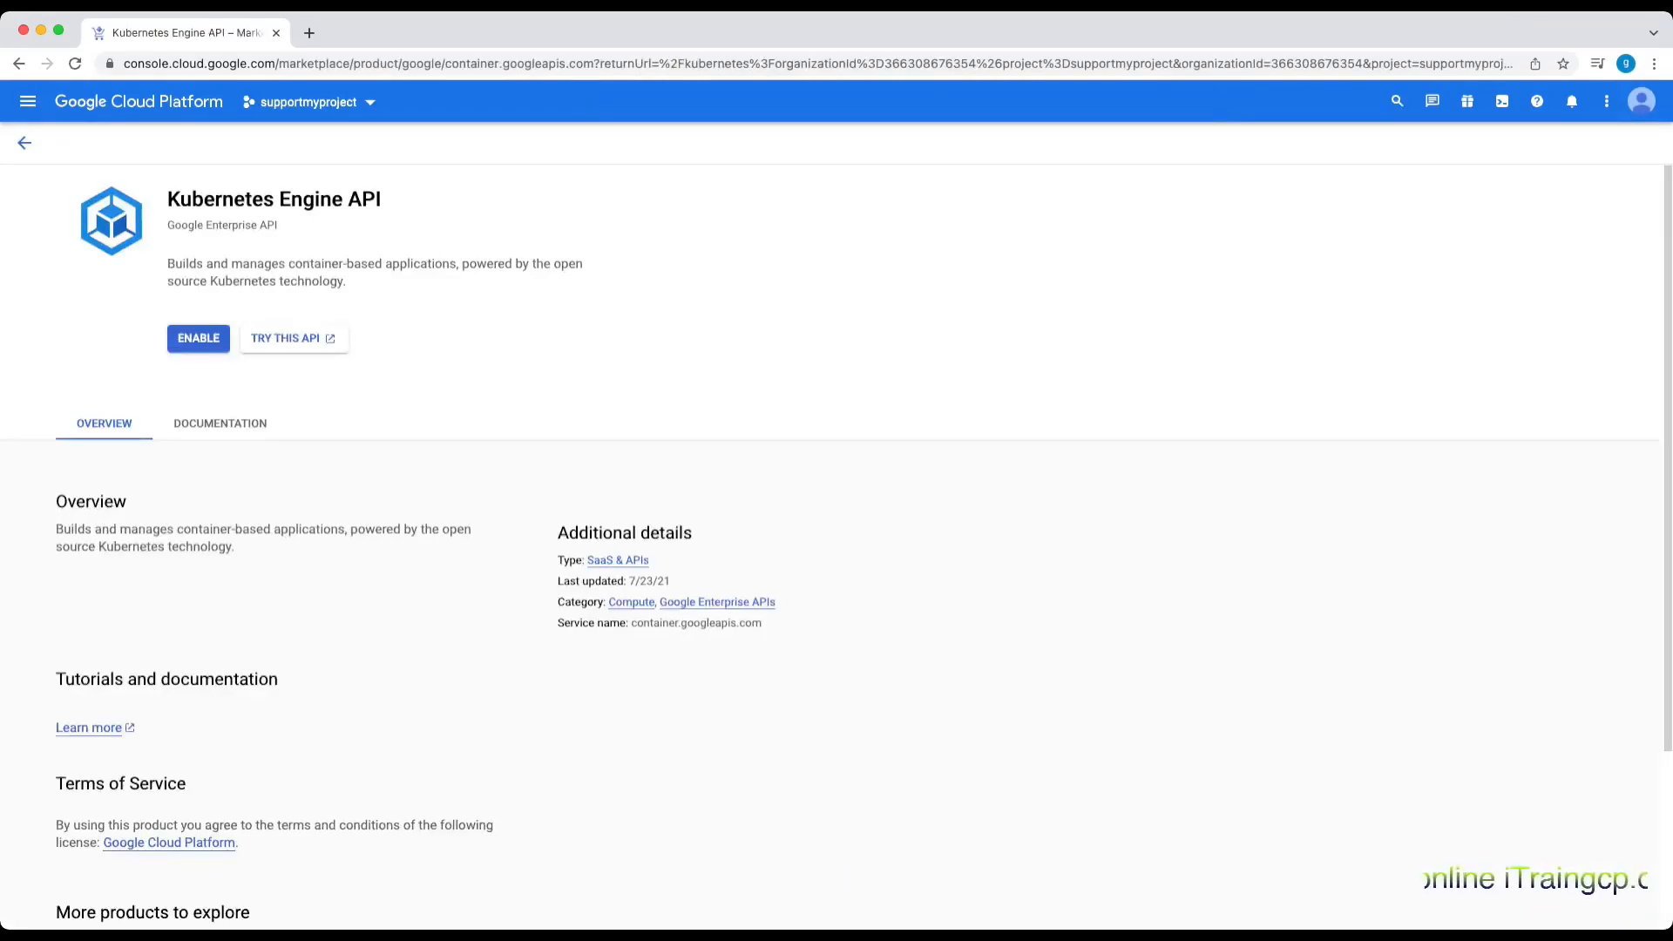
pyautogui.moveTo(180, 199); pyautogui.dragTo(381, 200)
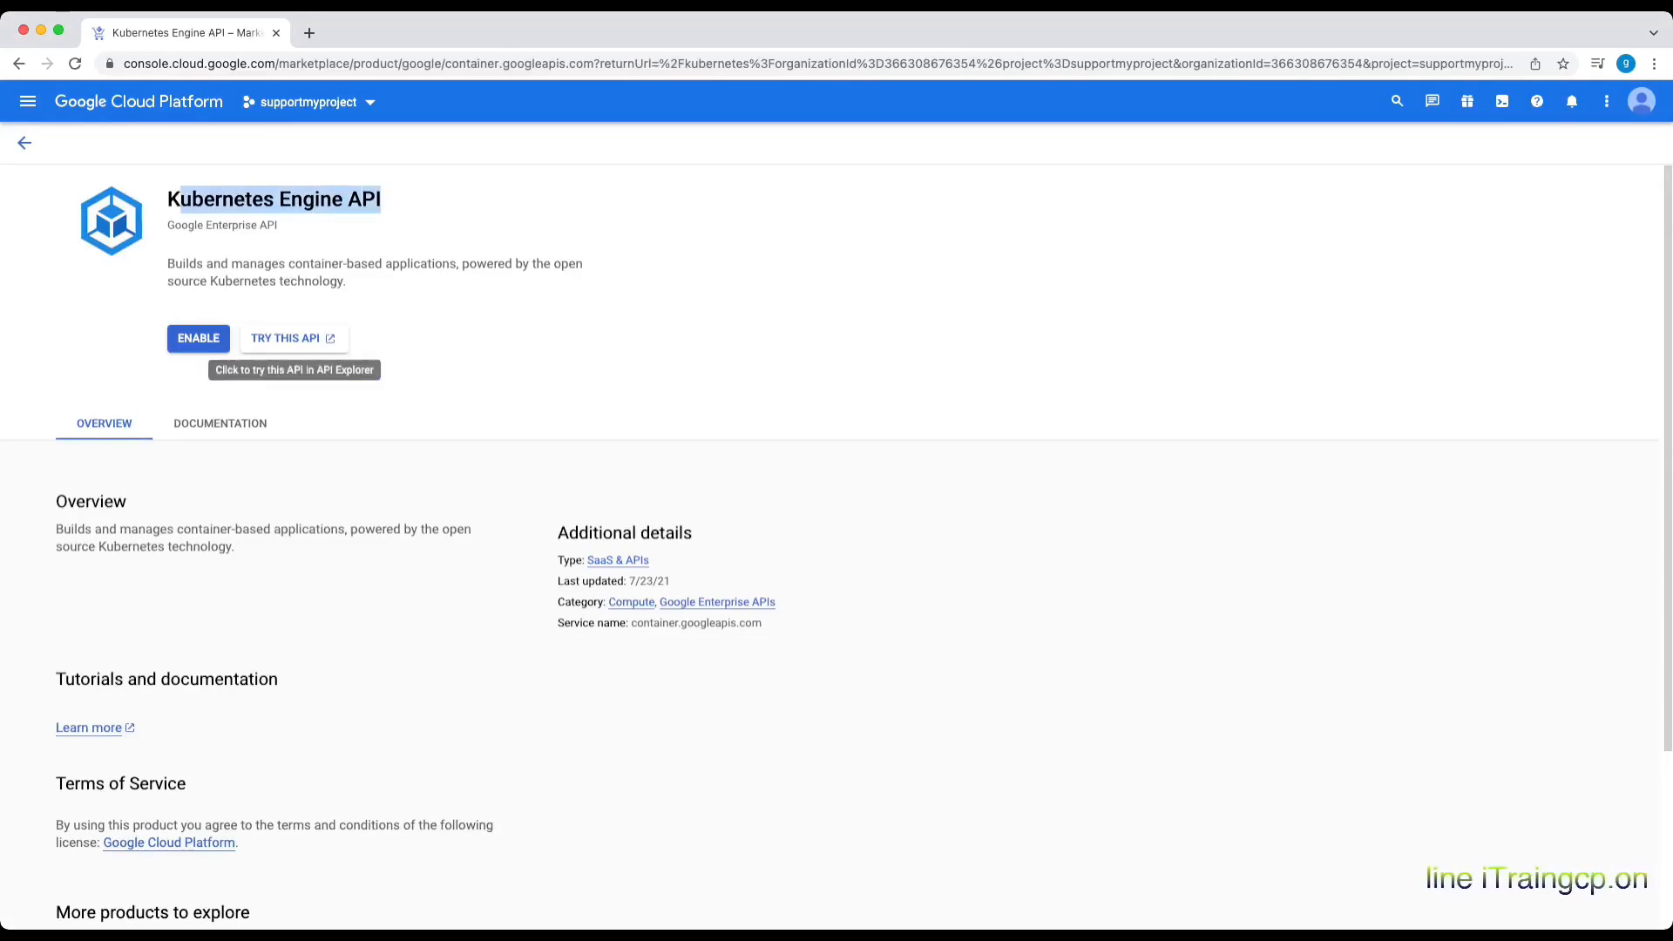
pyautogui.click(199, 339)
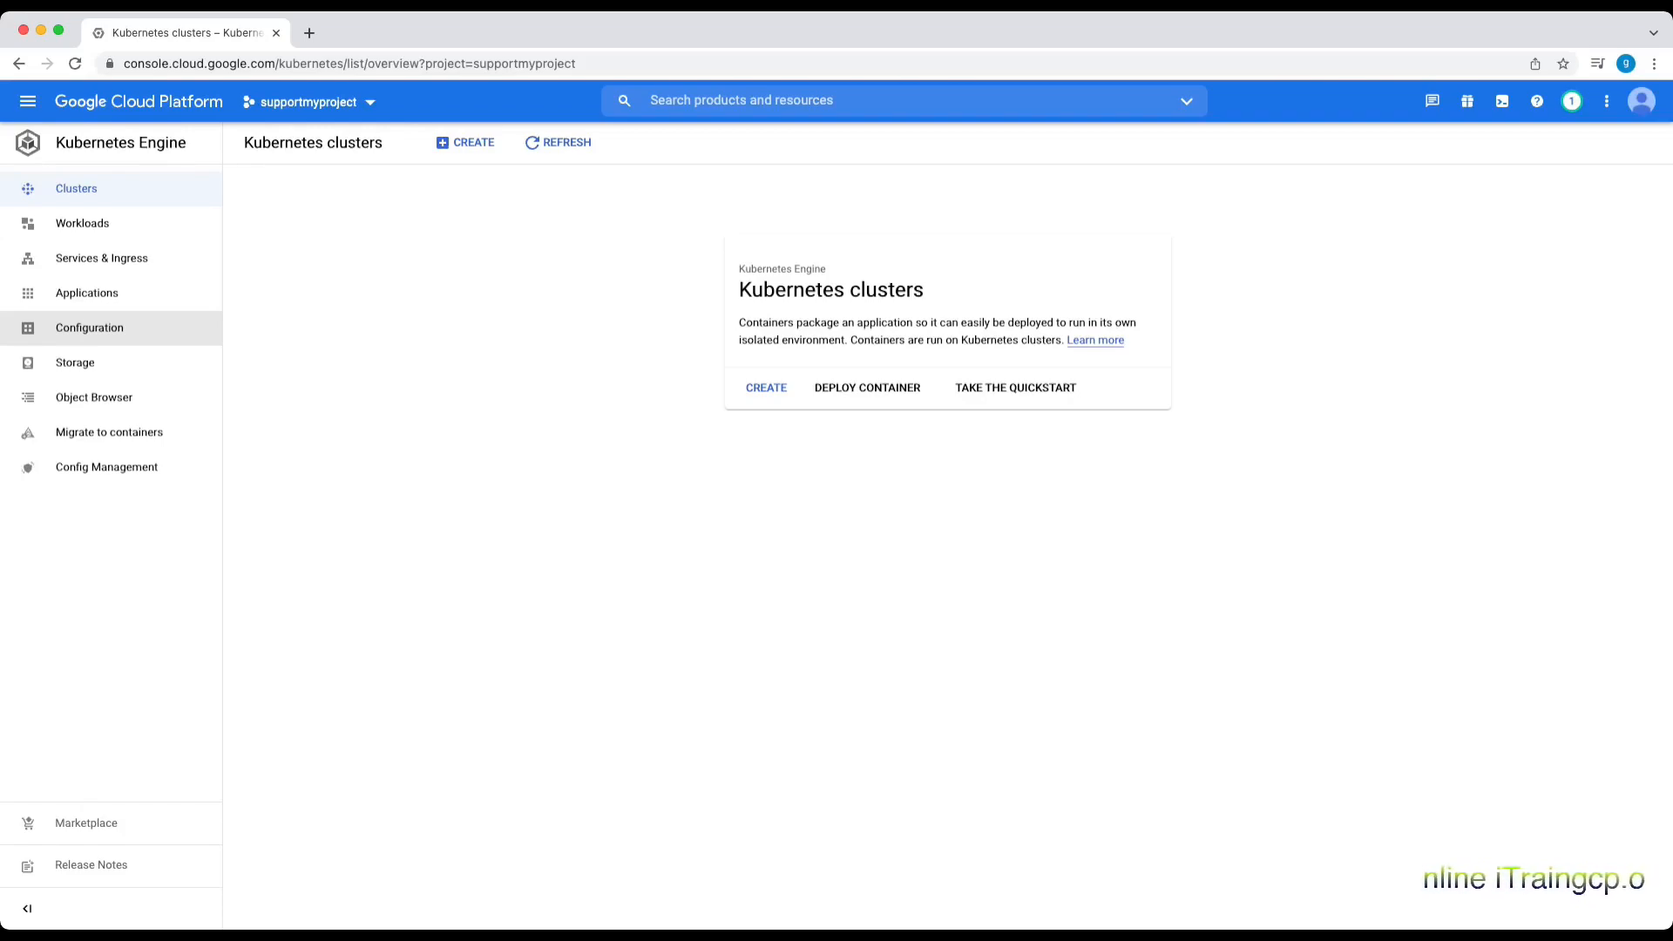
# Start configuring a new GKE Standard cluster and set its location type to Regional
pyautogui.click(766, 388)
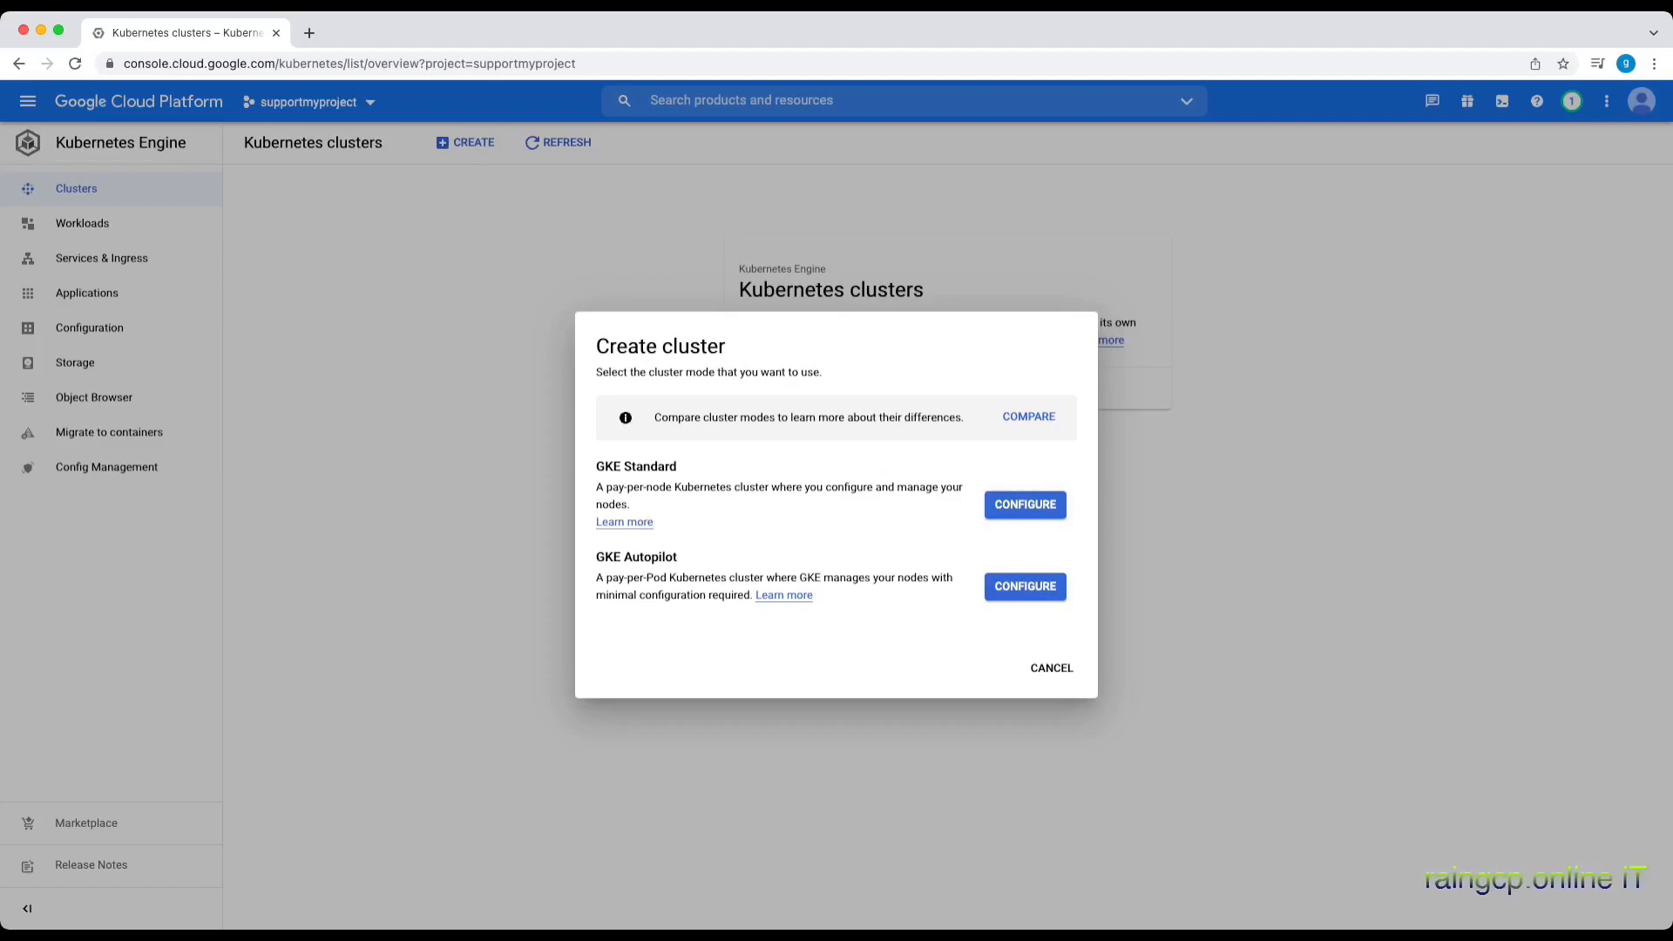
pyautogui.click(1026, 505)
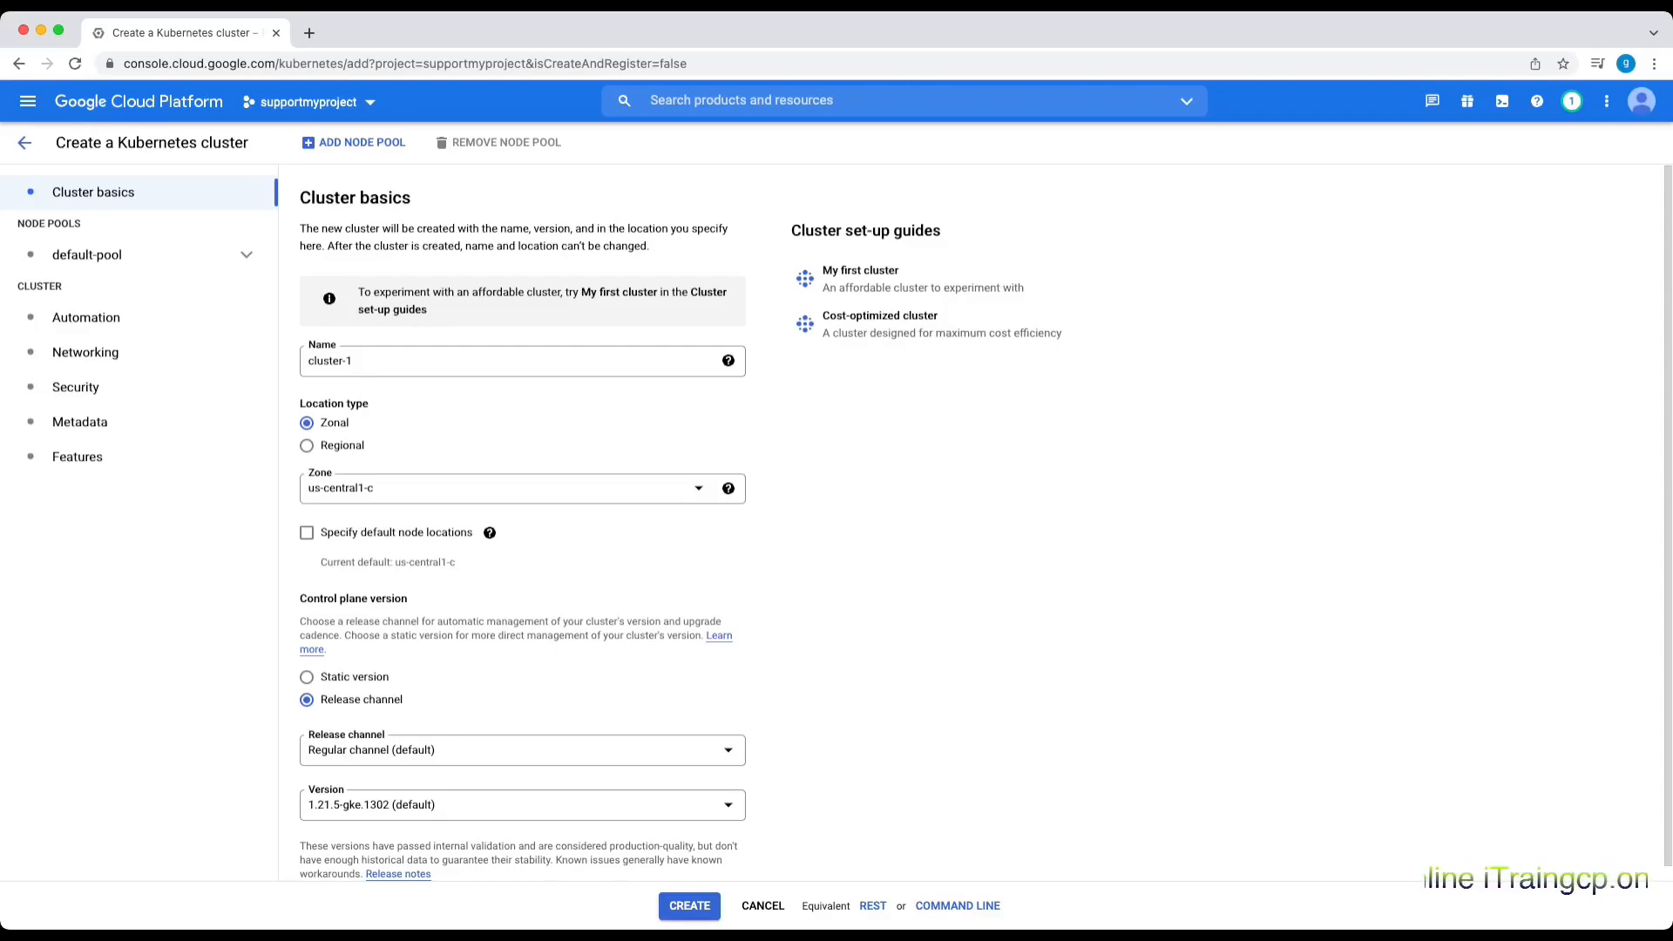
pyautogui.scroll(-1, 489, 532)
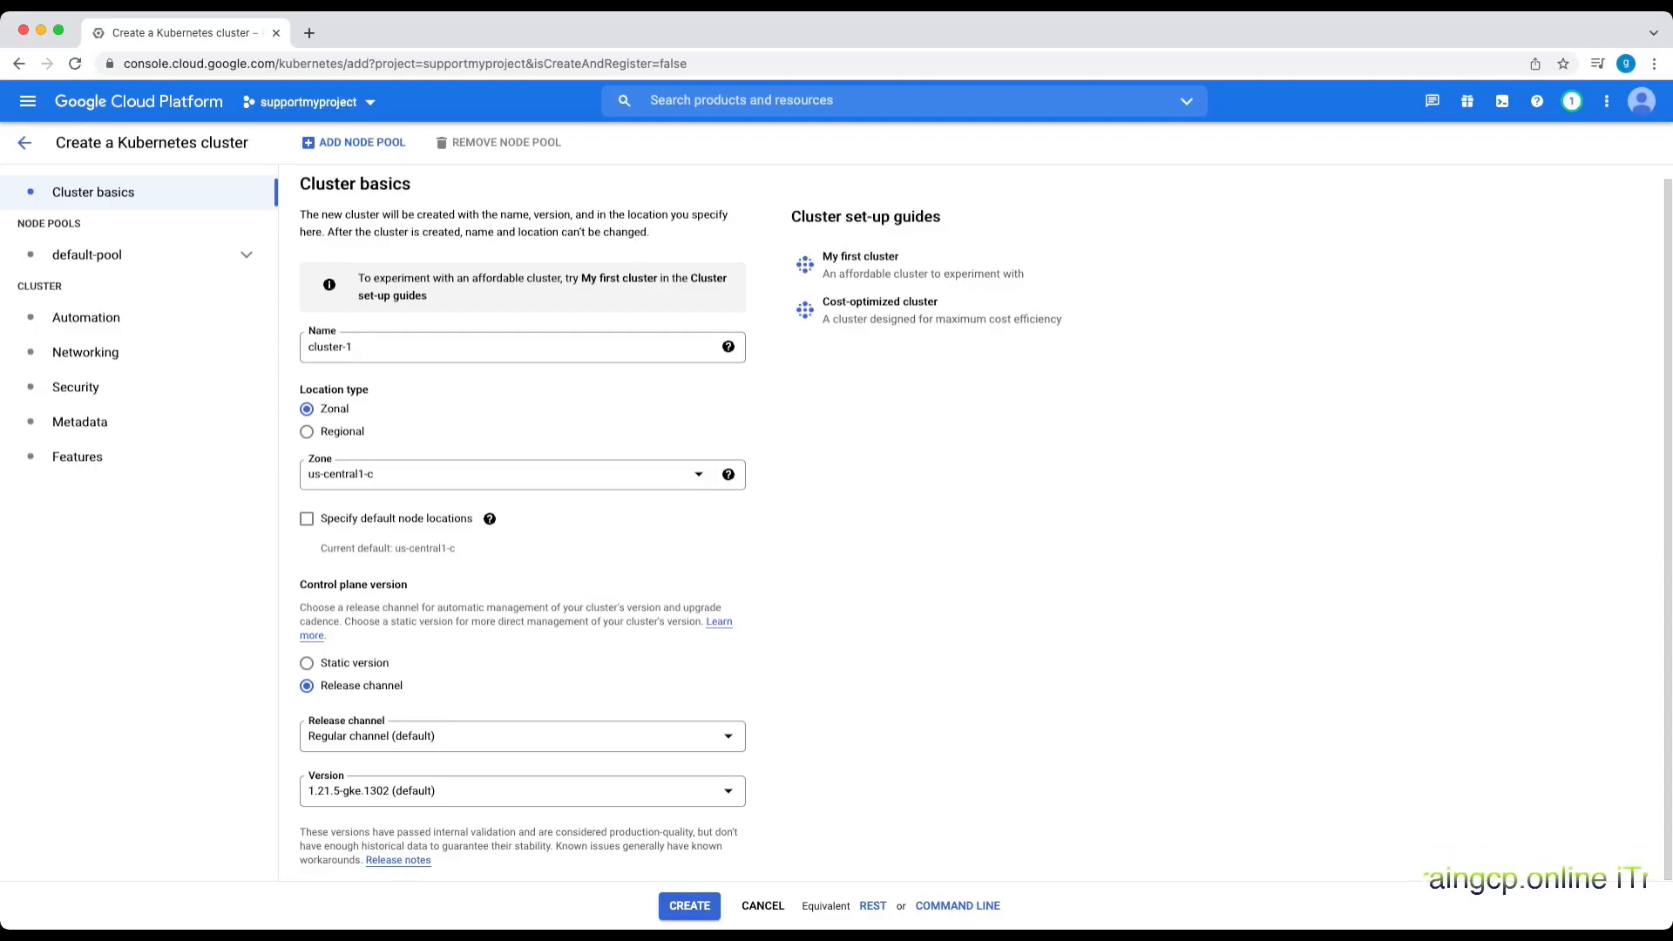
pyautogui.click(307, 432)
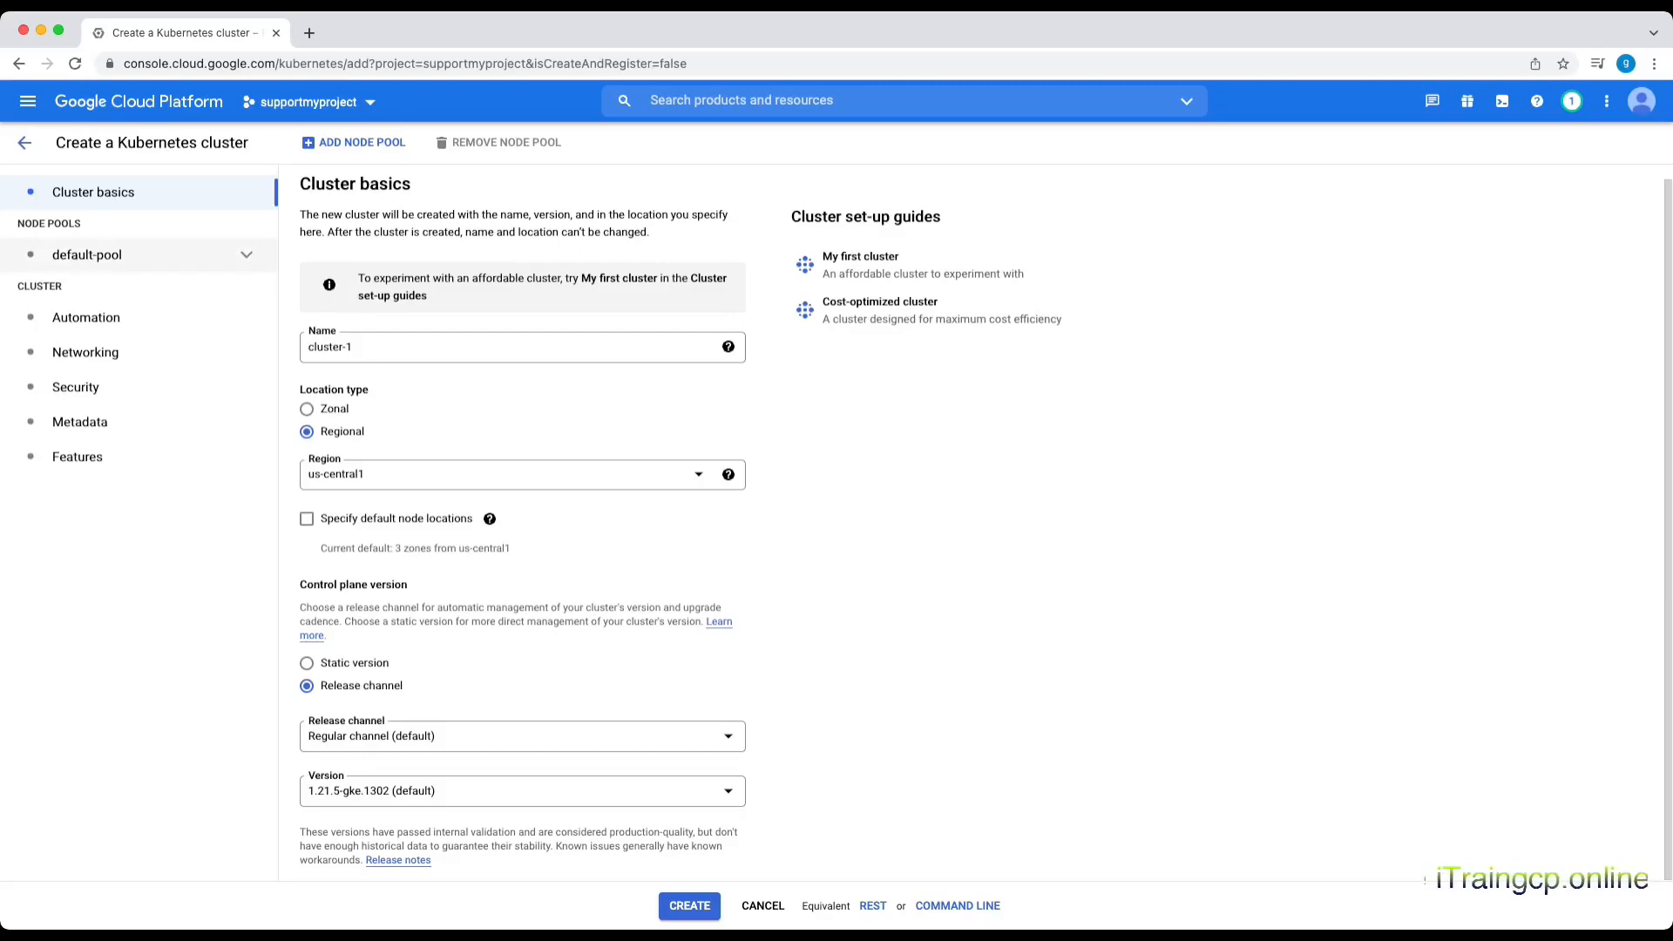
# Set the default-pool's number of nodes per zone to 1
pyautogui.click(87, 255)
pyautogui.doubleClick(313, 417)
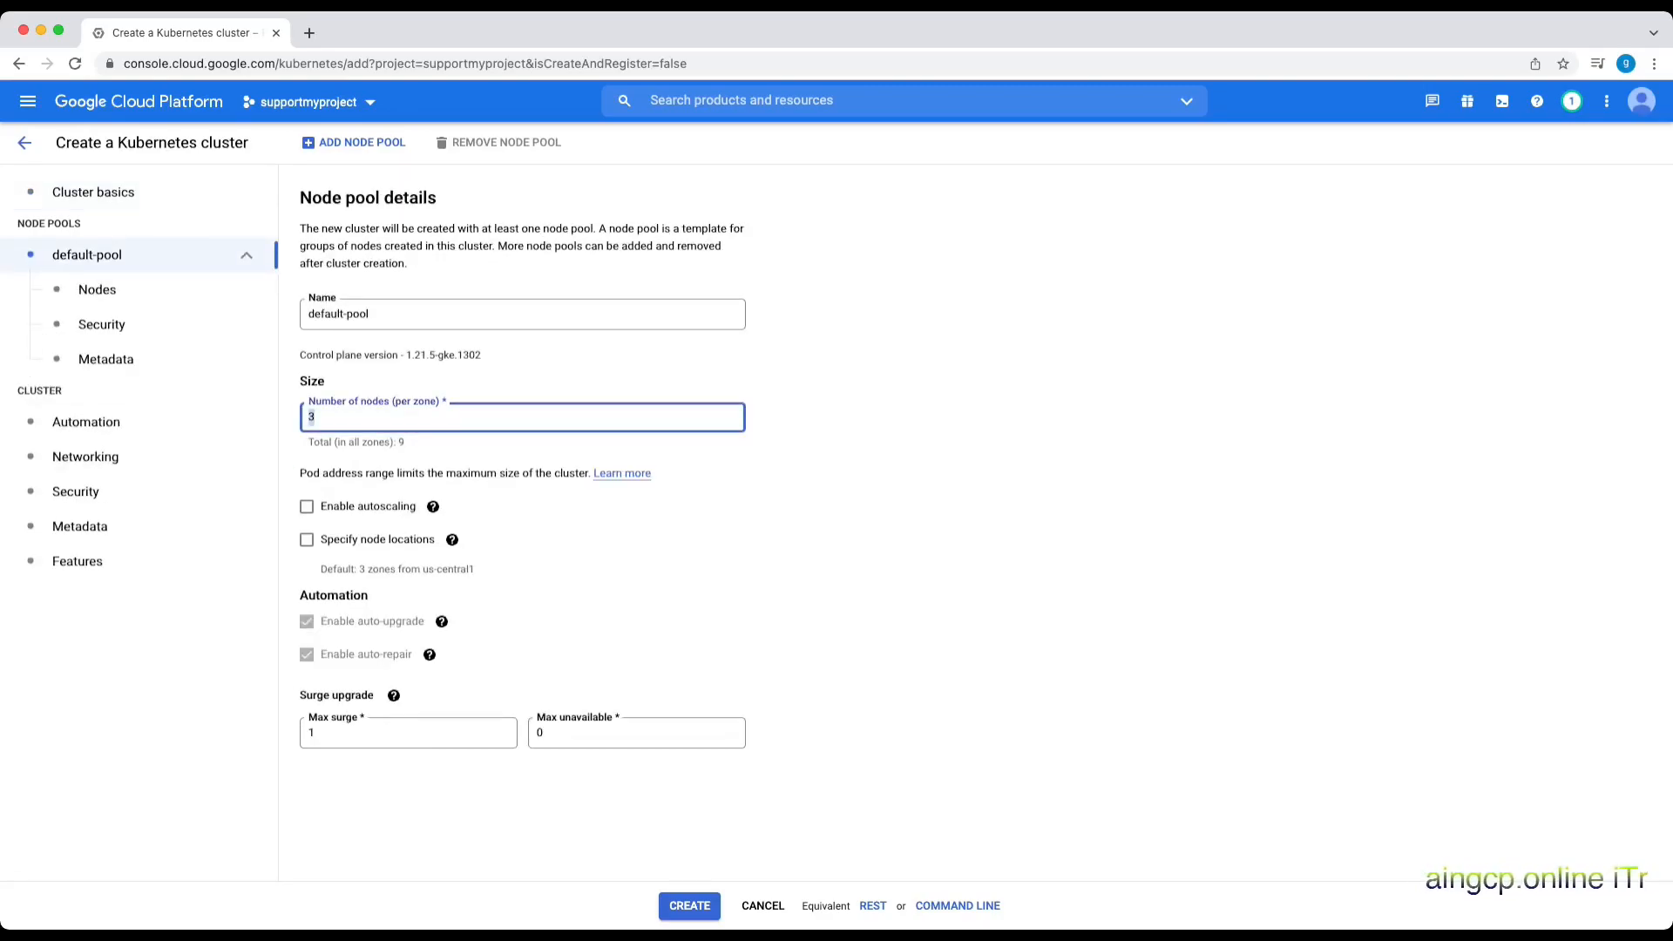
pyautogui.write('1')
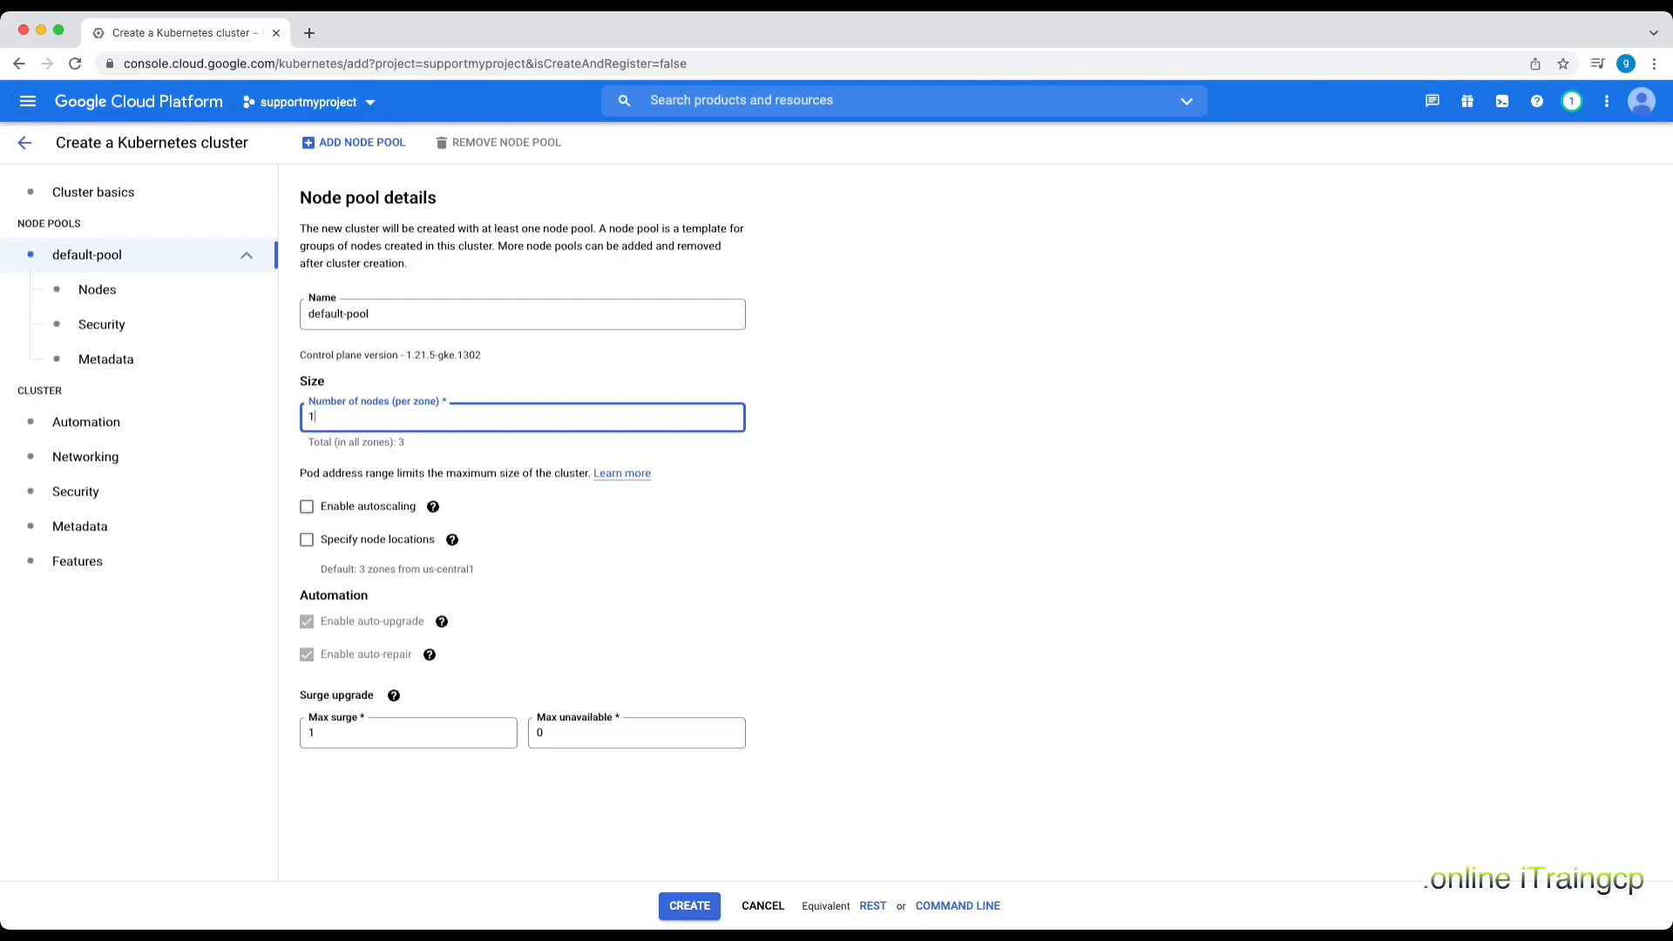
pyautogui.press('BackSpace')
pyautogui.write('3')
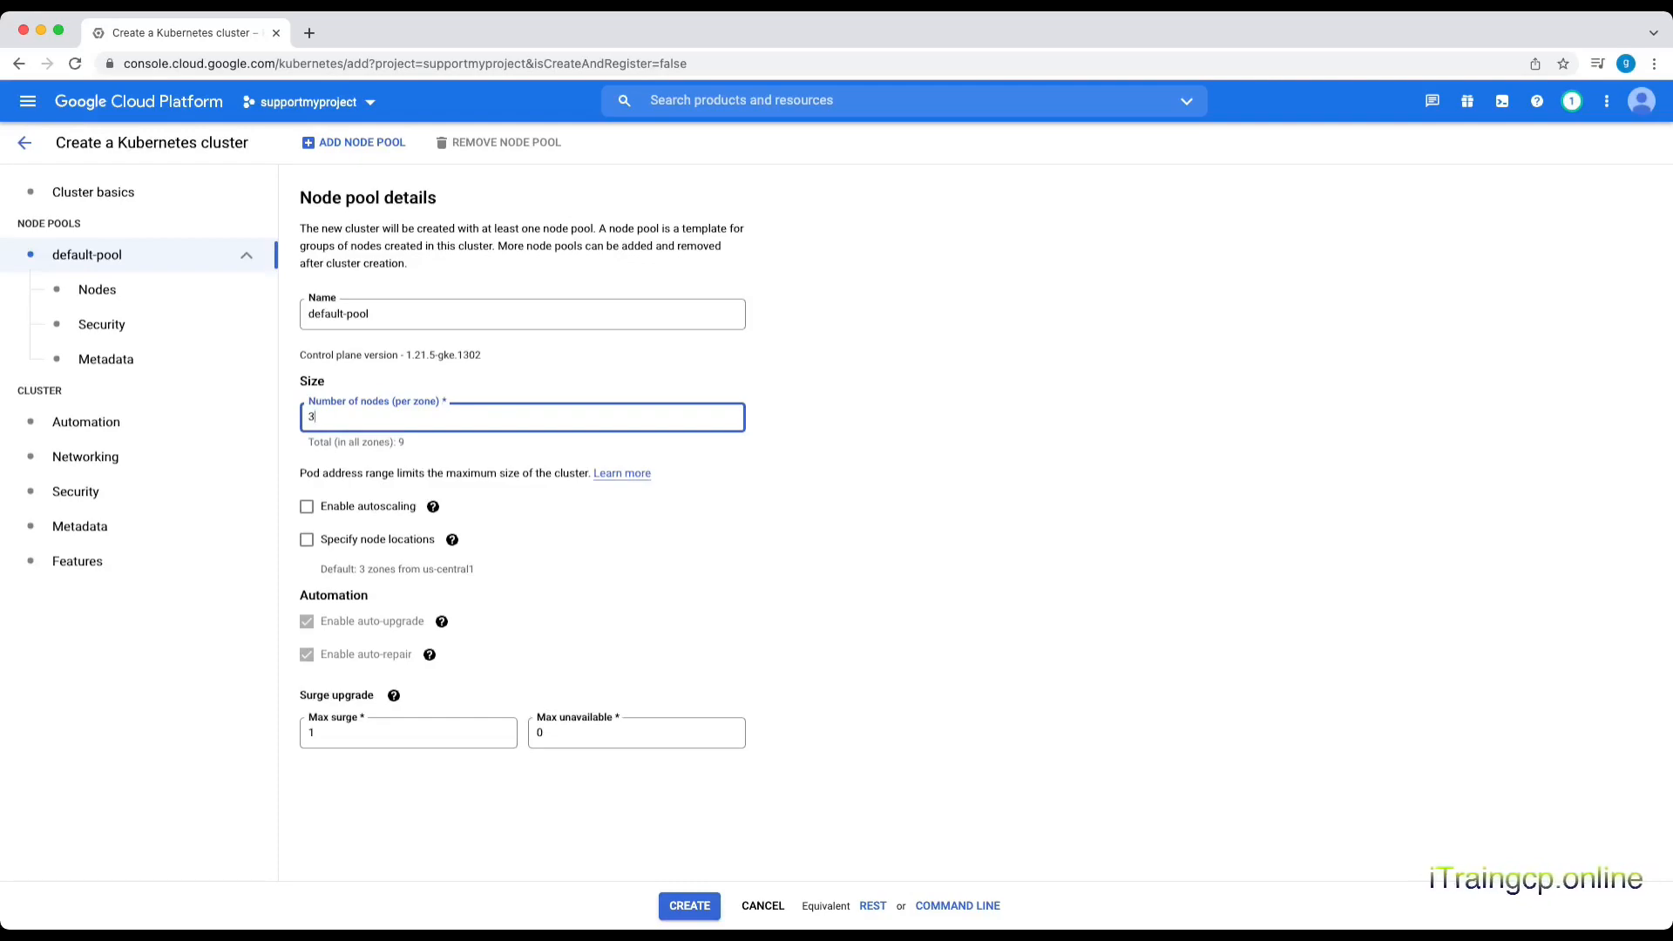
pyautogui.press('BackSpace')
pyautogui.write('1')
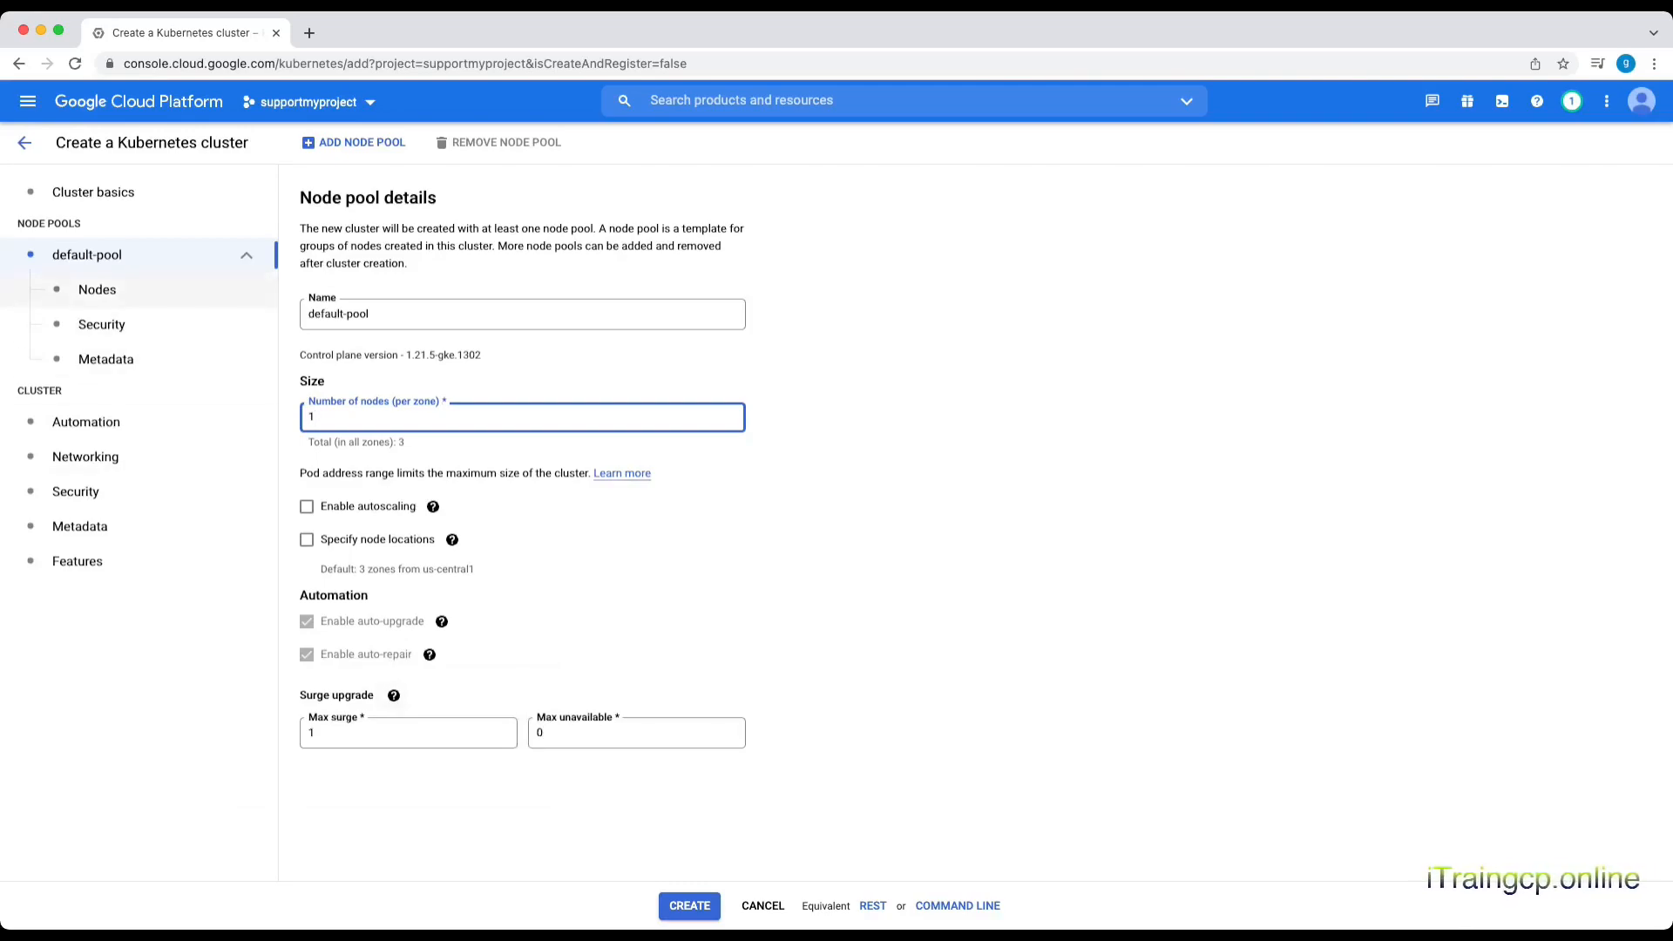
# Review the default-pool's node settings for image, machine, disk and networking, and create the cluster
pyautogui.click(97, 289)
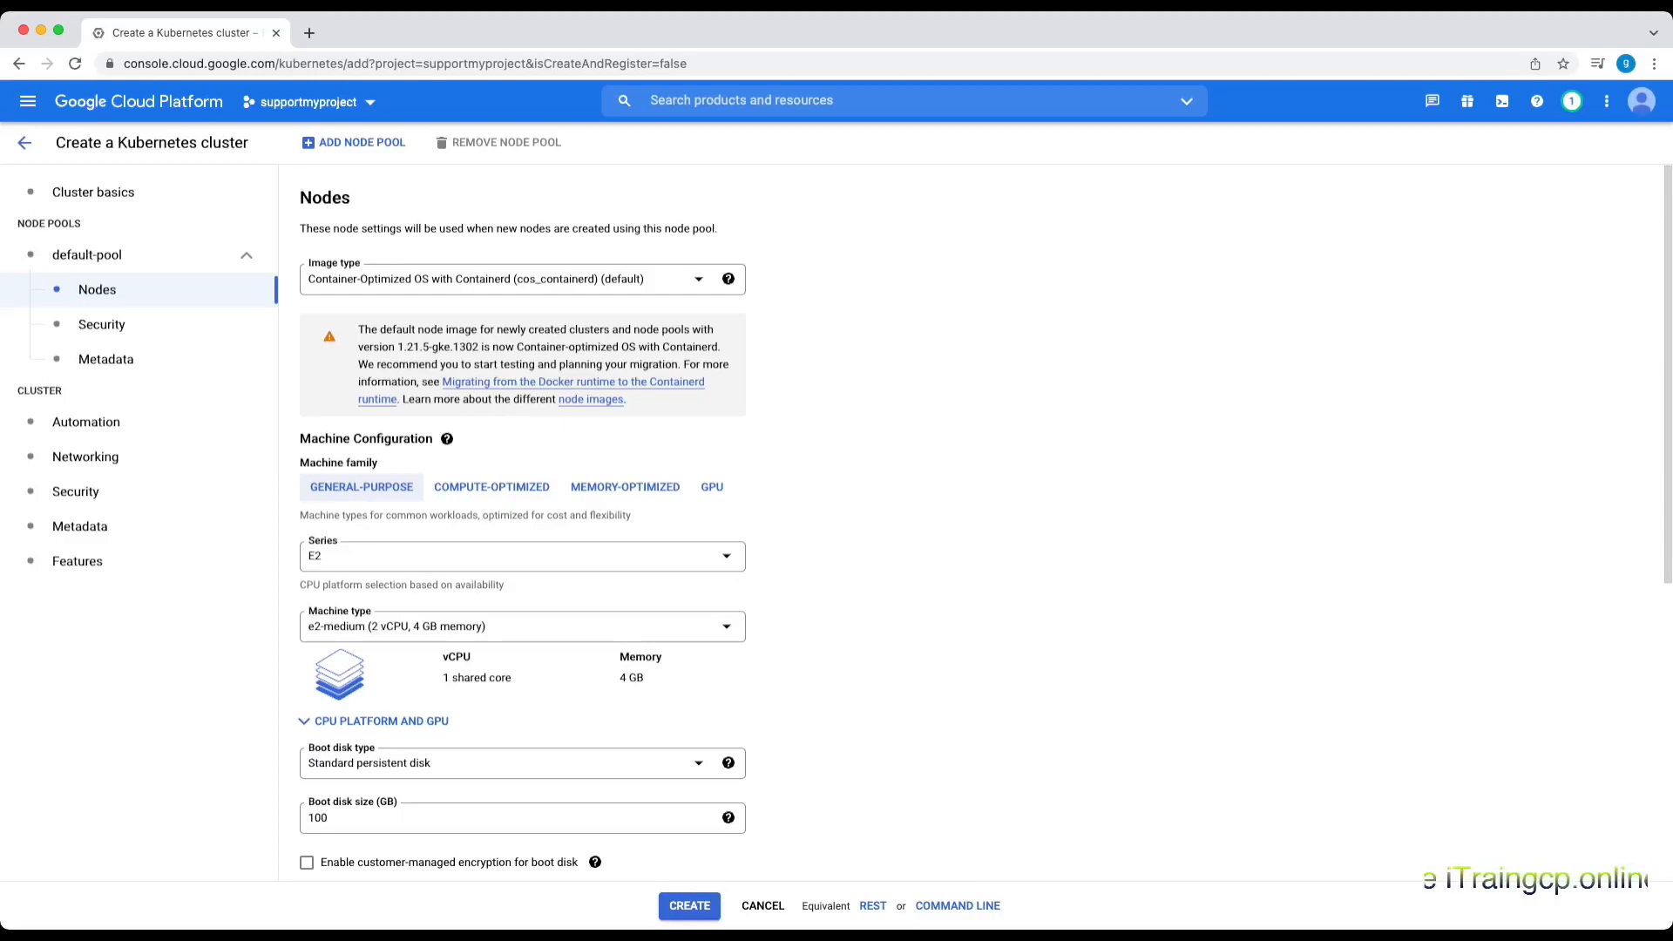
pyautogui.scroll(-5, 523, 610)
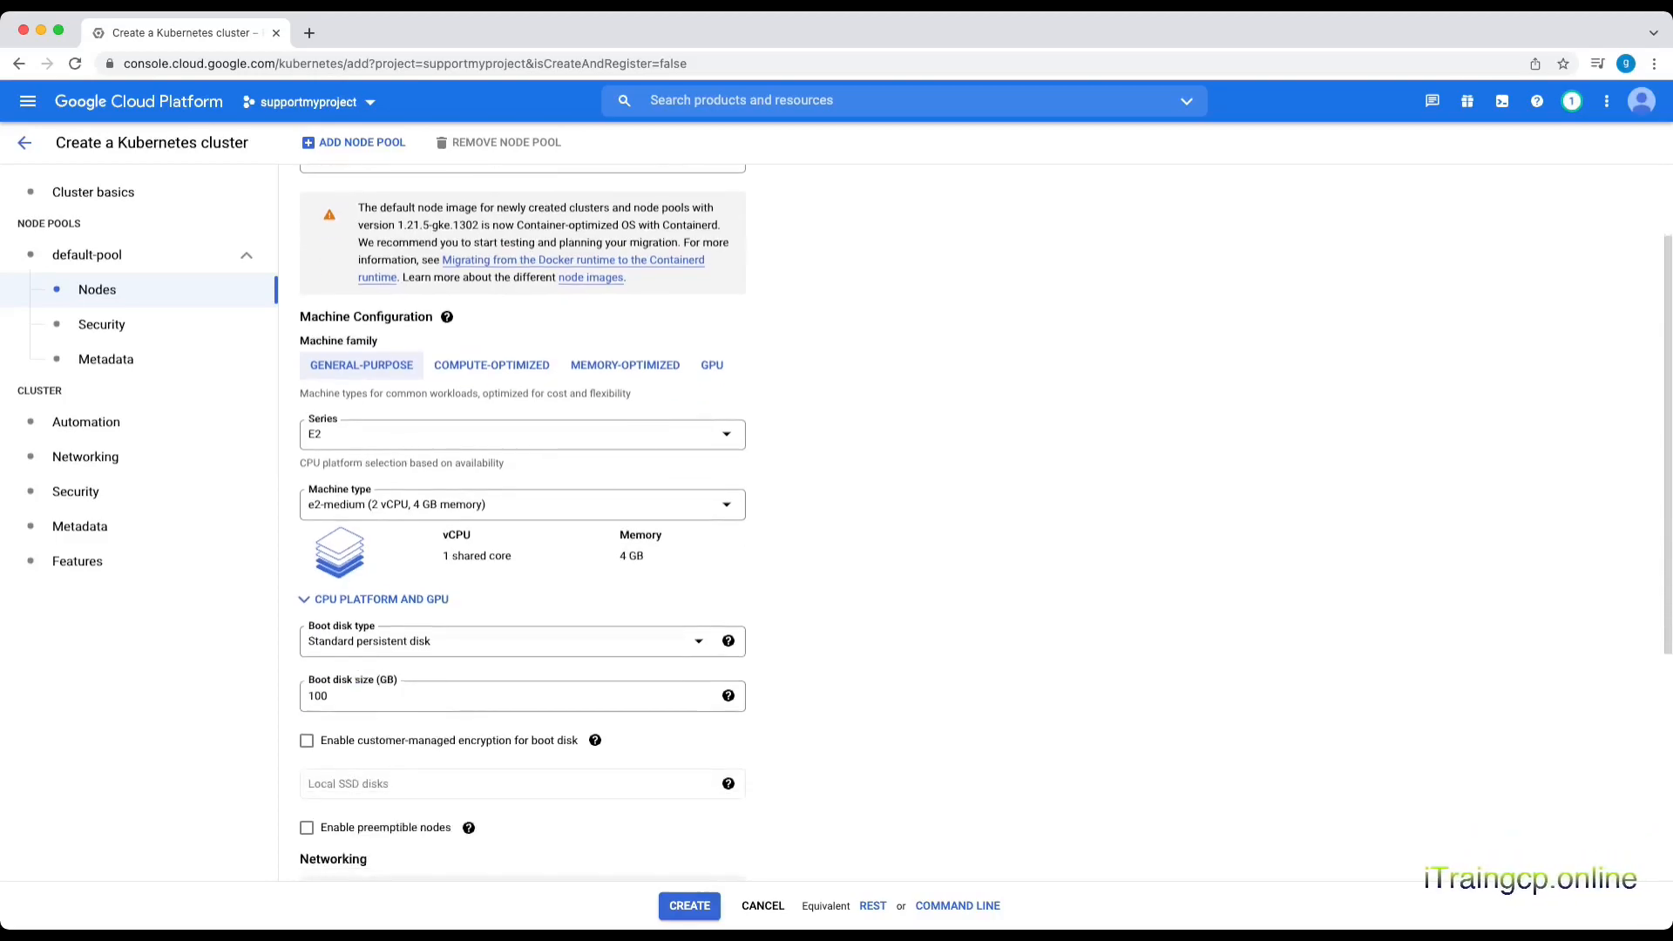
pyautogui.scroll(-4, 523, 523)
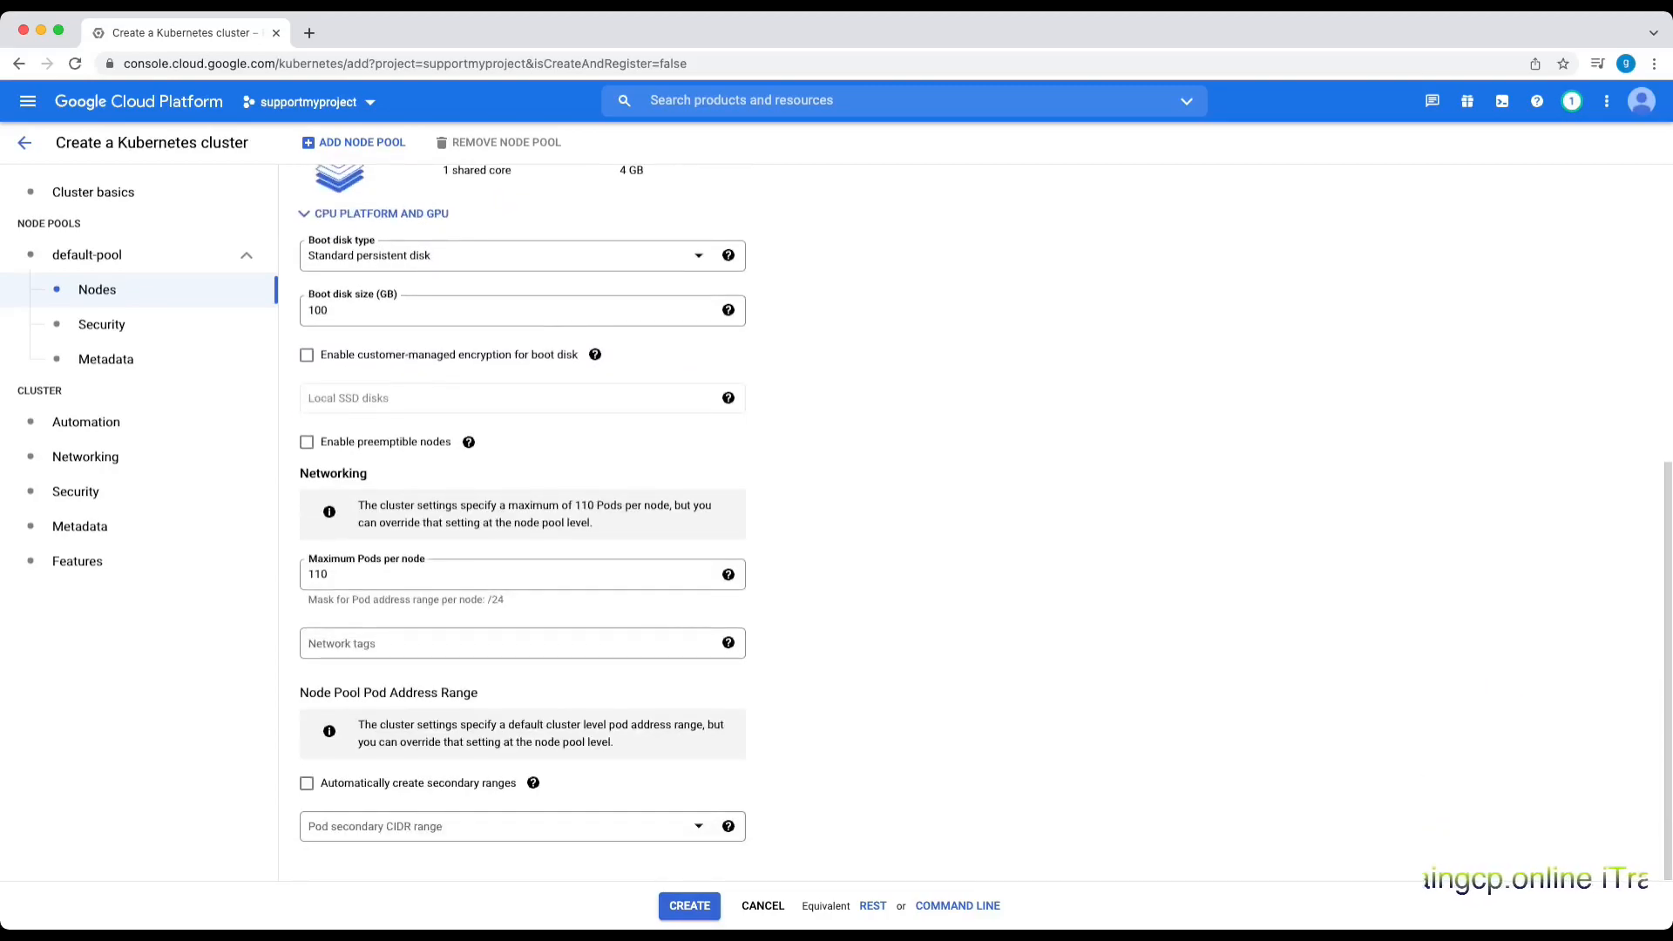
pyautogui.scroll(10, 522, 523)
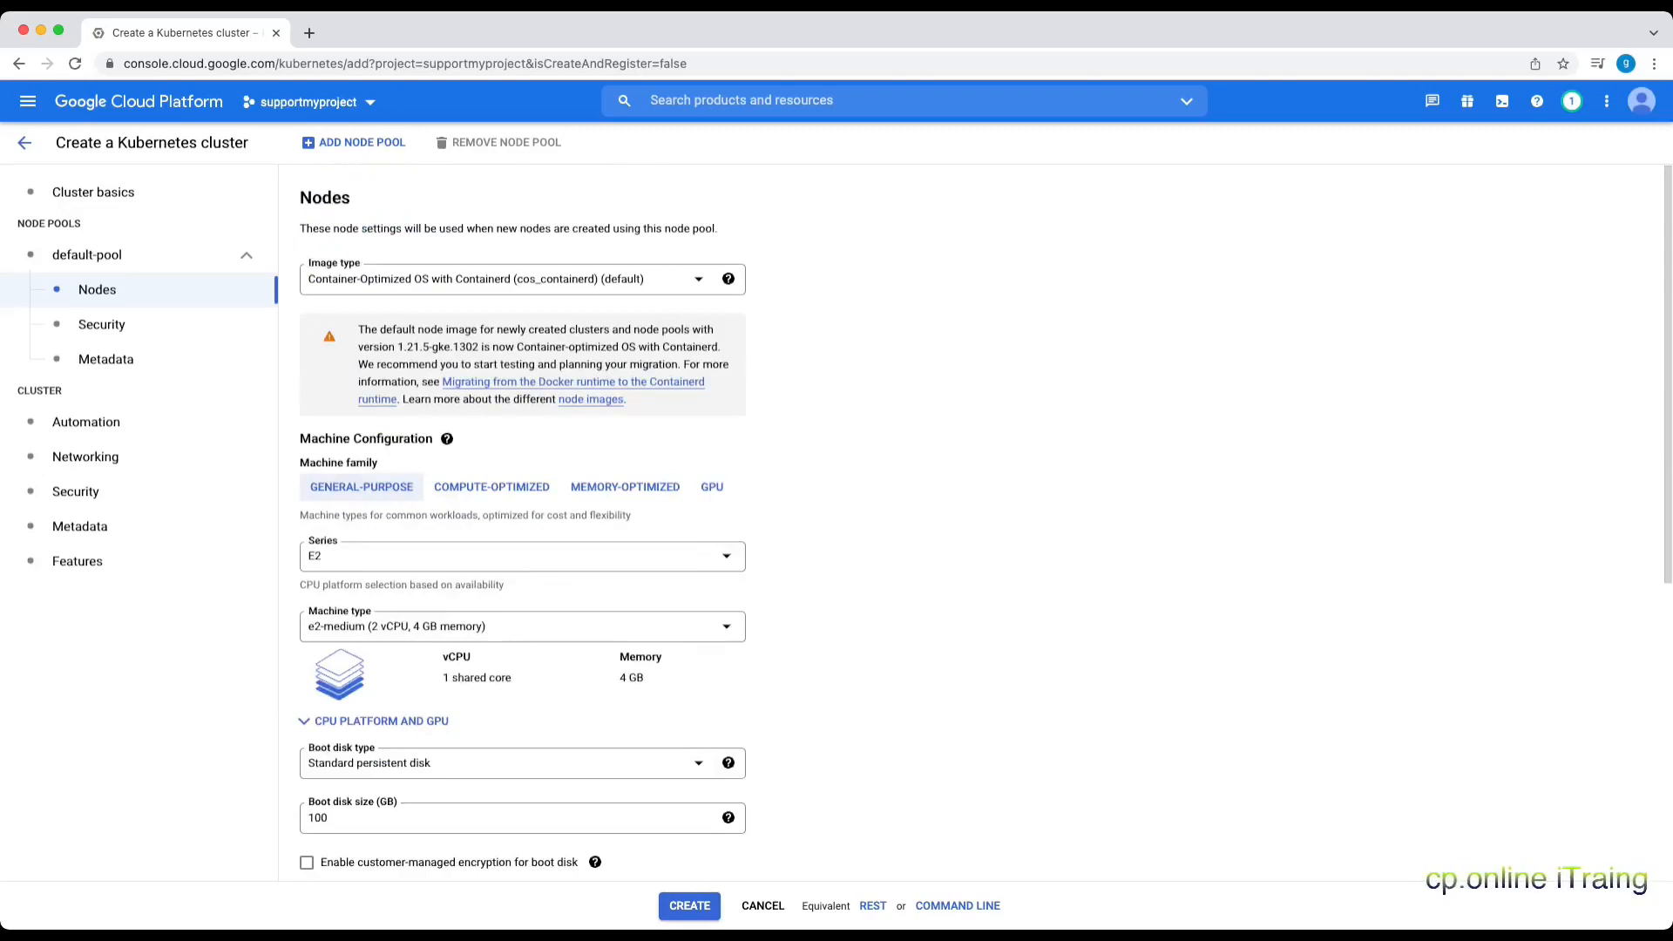
pyautogui.click(689, 905)
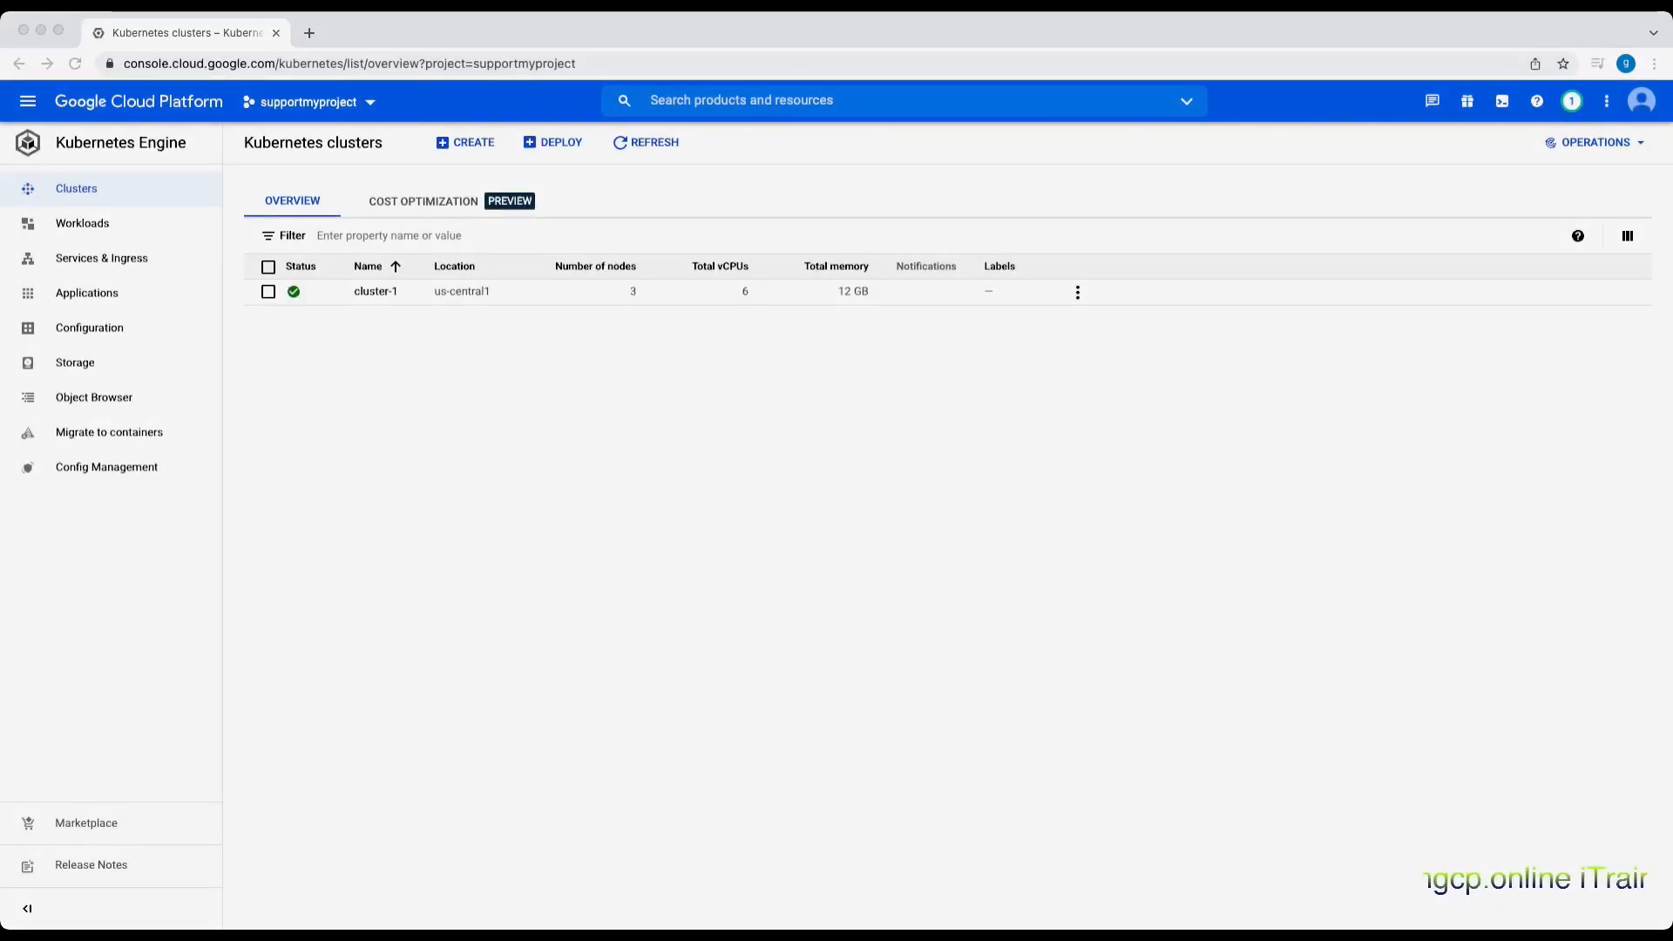
# Open cluster-1 and examine its version, total size, pod and service address ranges, security and feature settings
pyautogui.click(1607, 101)
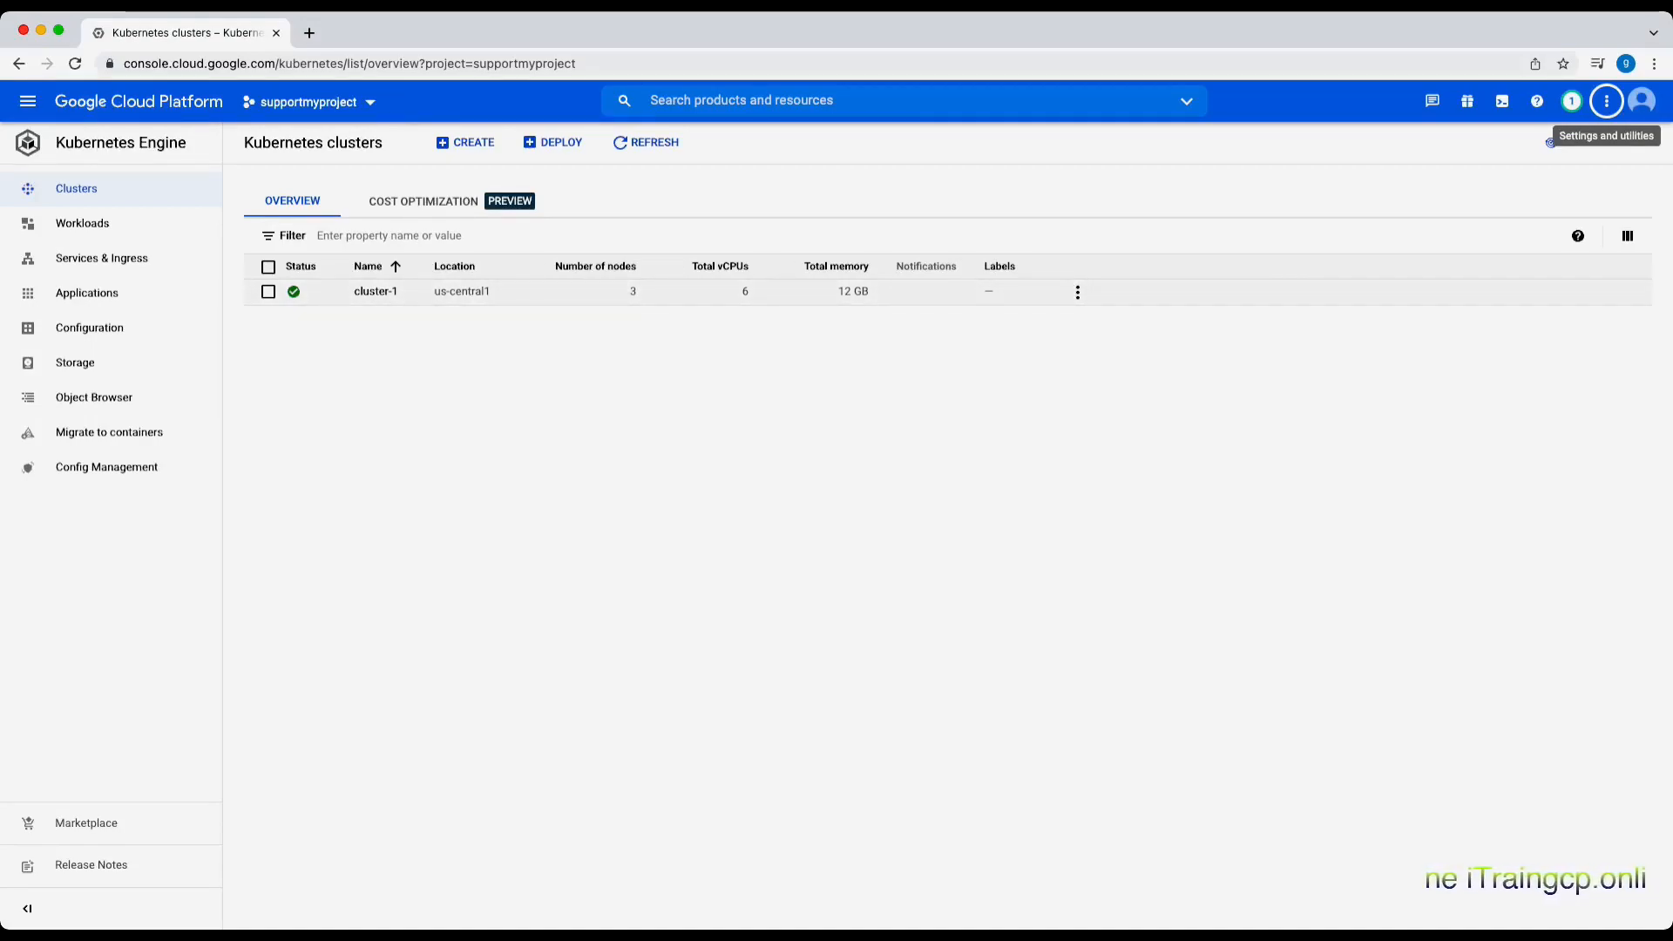
pyautogui.click(376, 292)
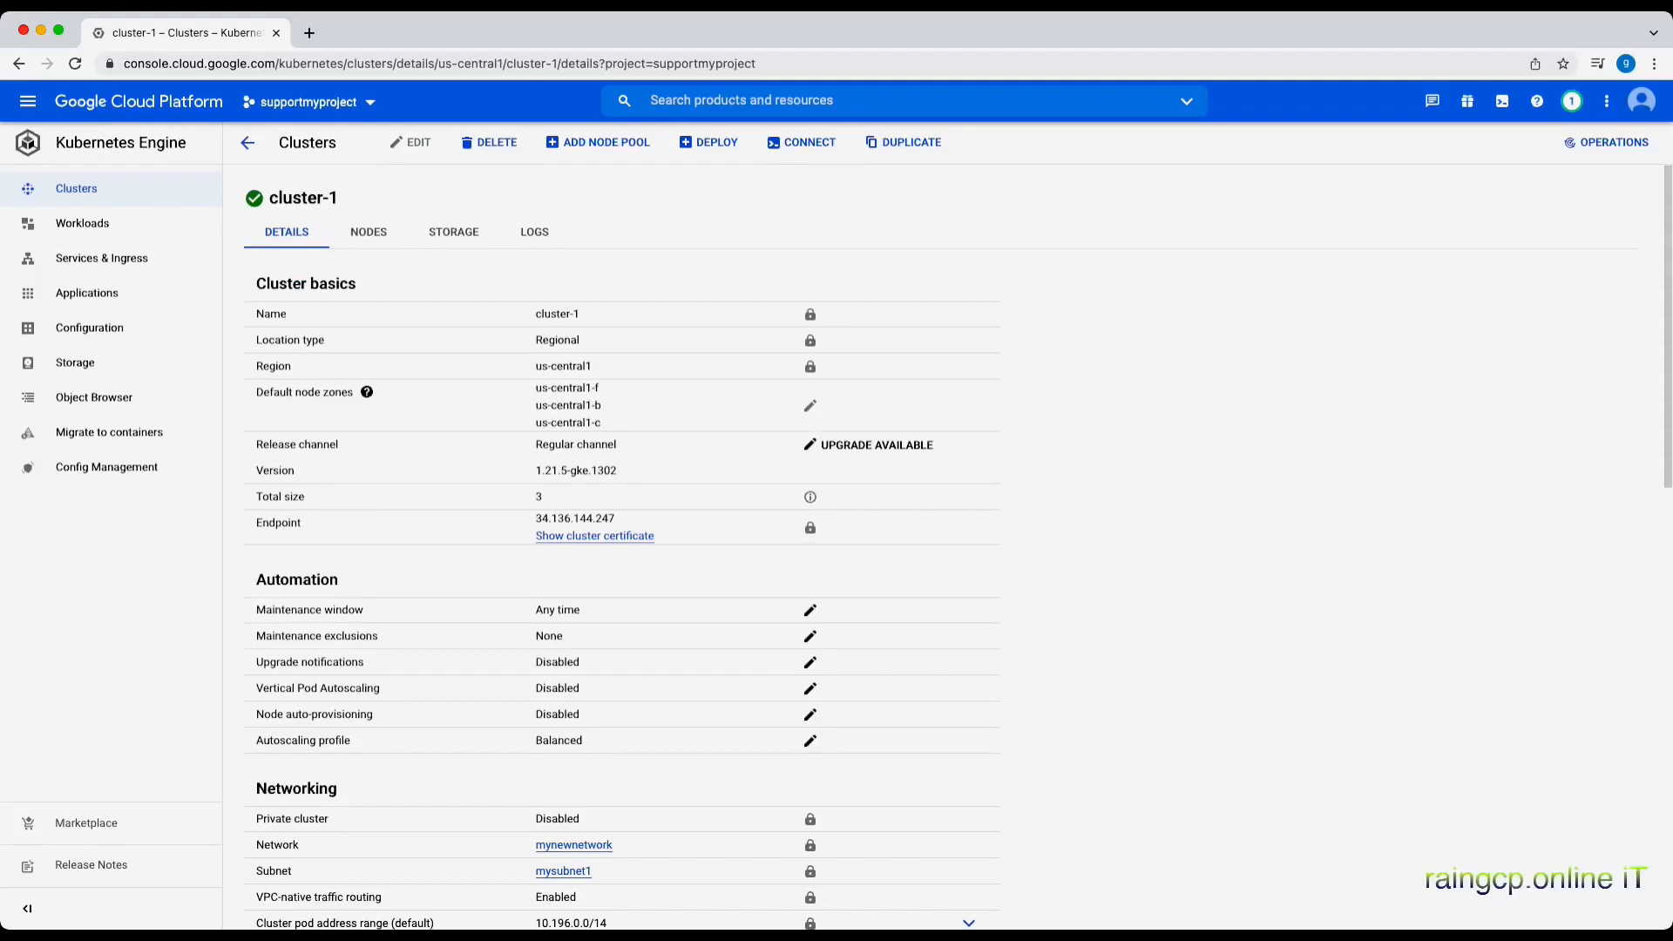
pyautogui.moveTo(611, 472); pyautogui.dragTo(533, 455)
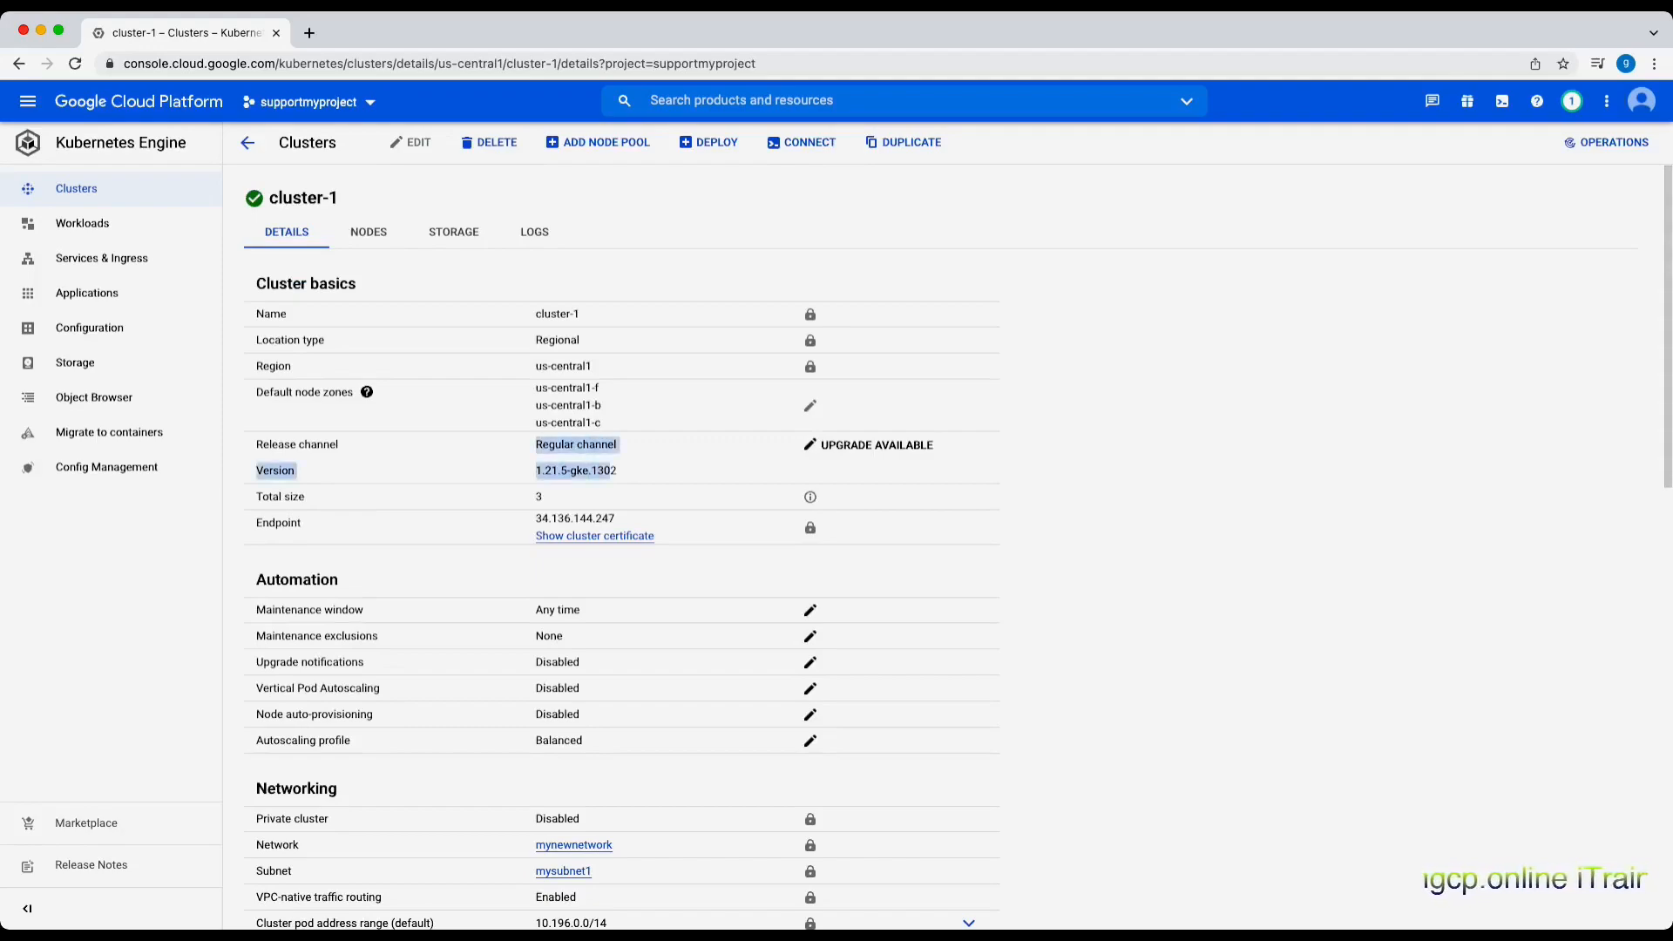
pyautogui.click(538, 497)
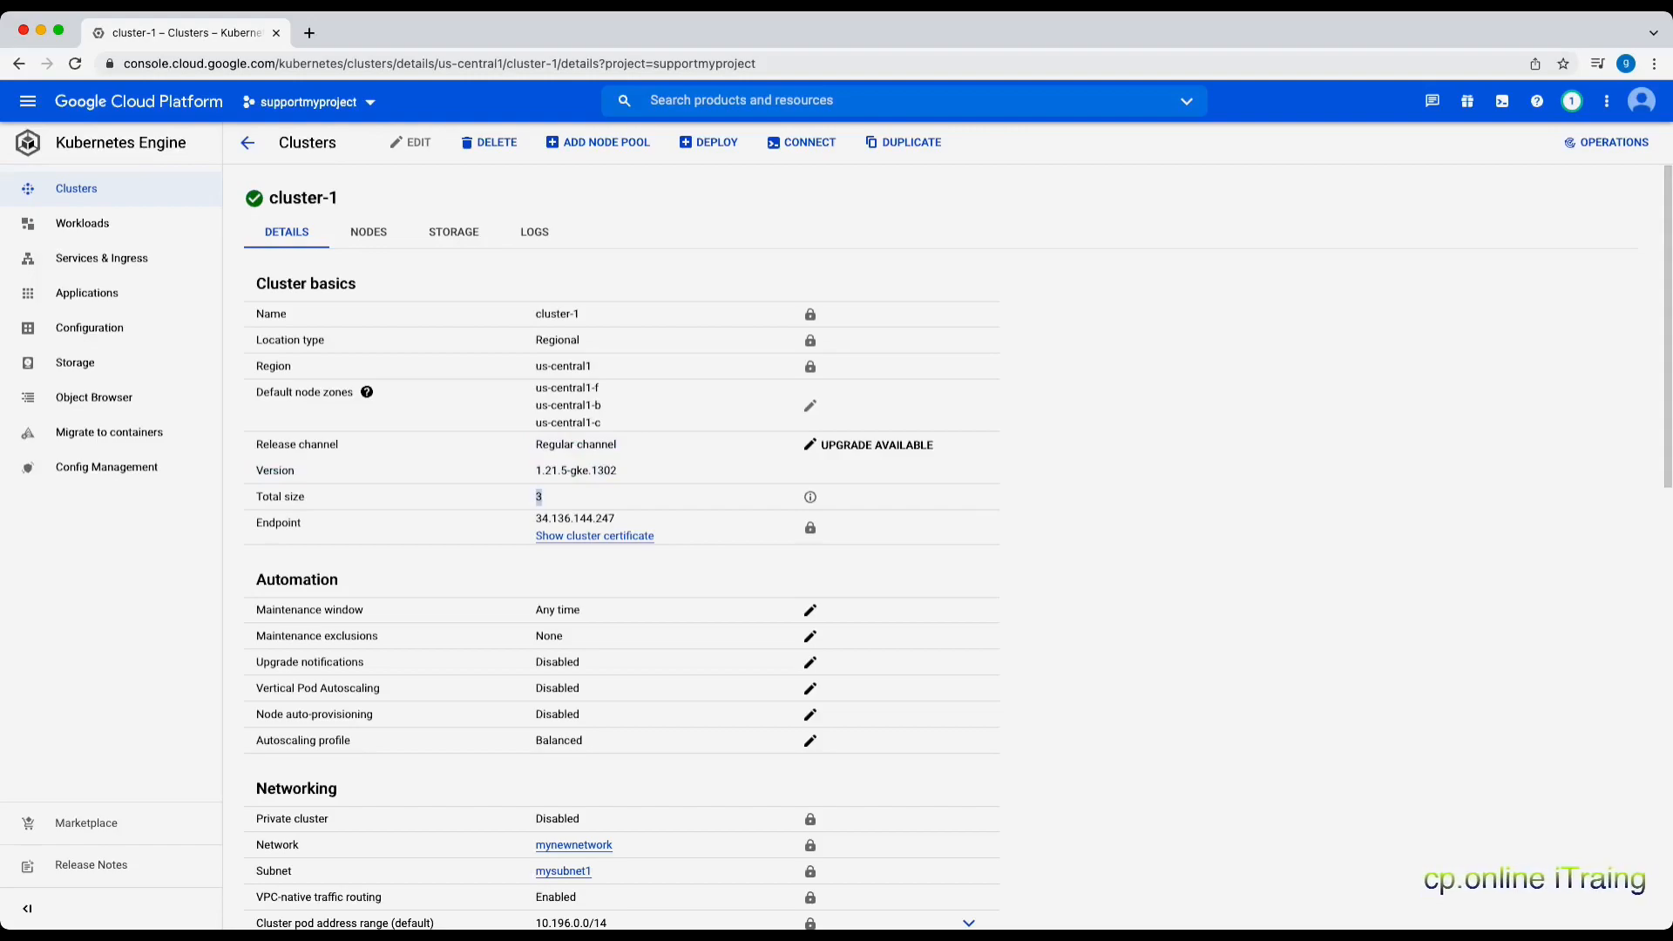
pyautogui.scroll(-2, 622, 523)
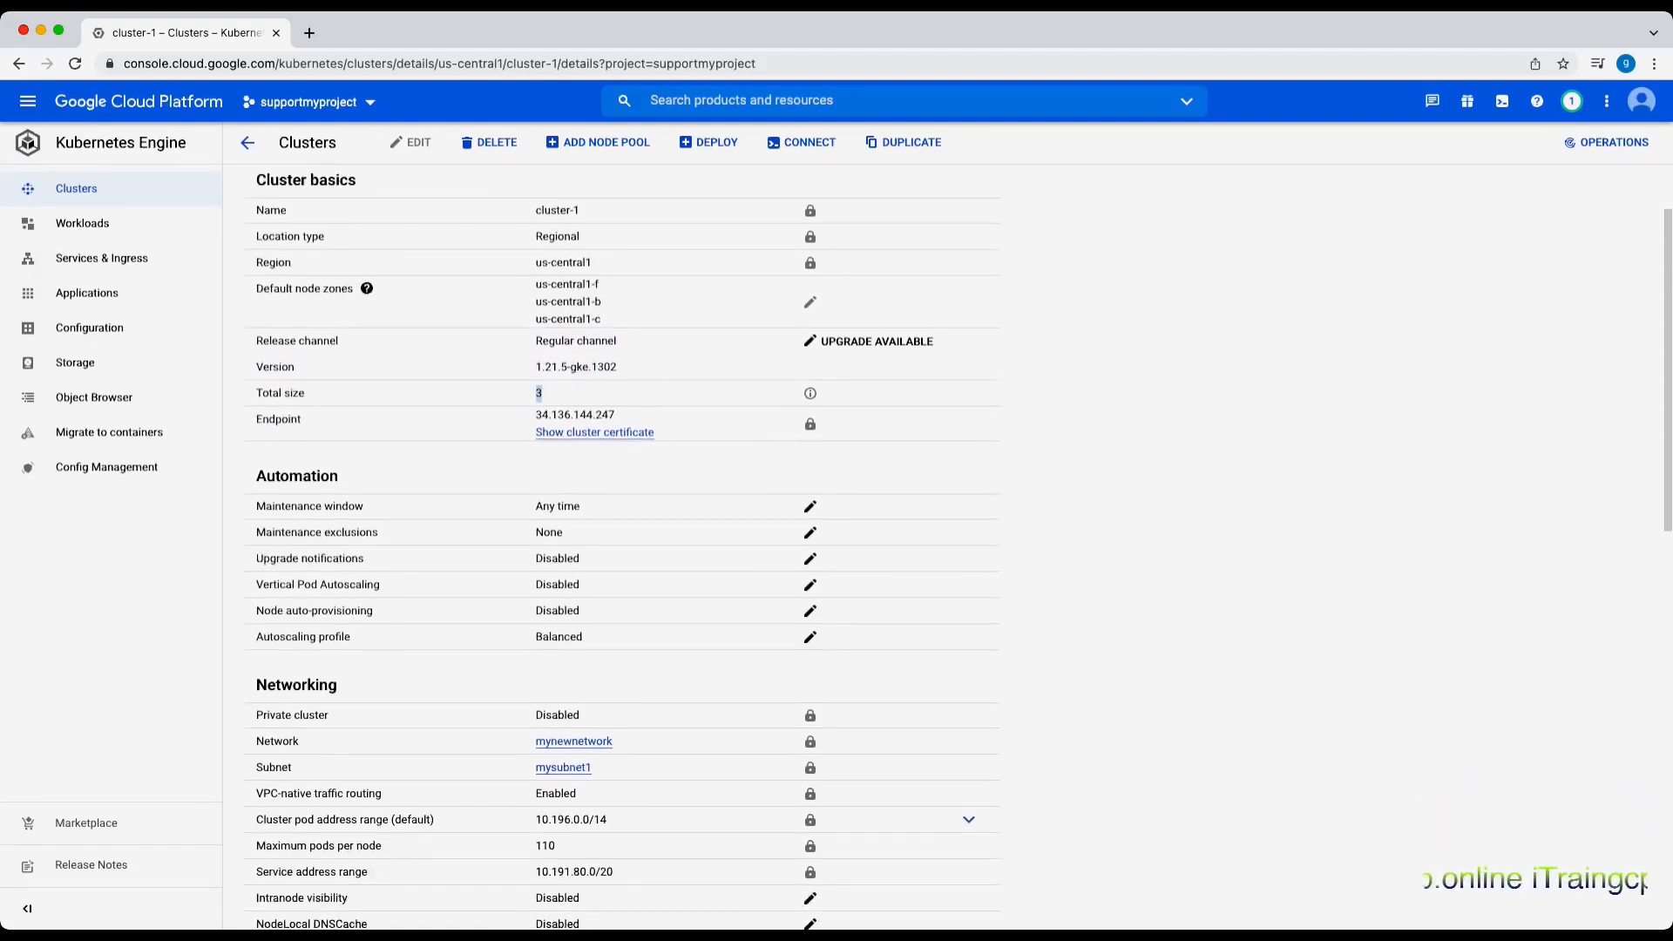
pyautogui.scroll(-7, 622, 523)
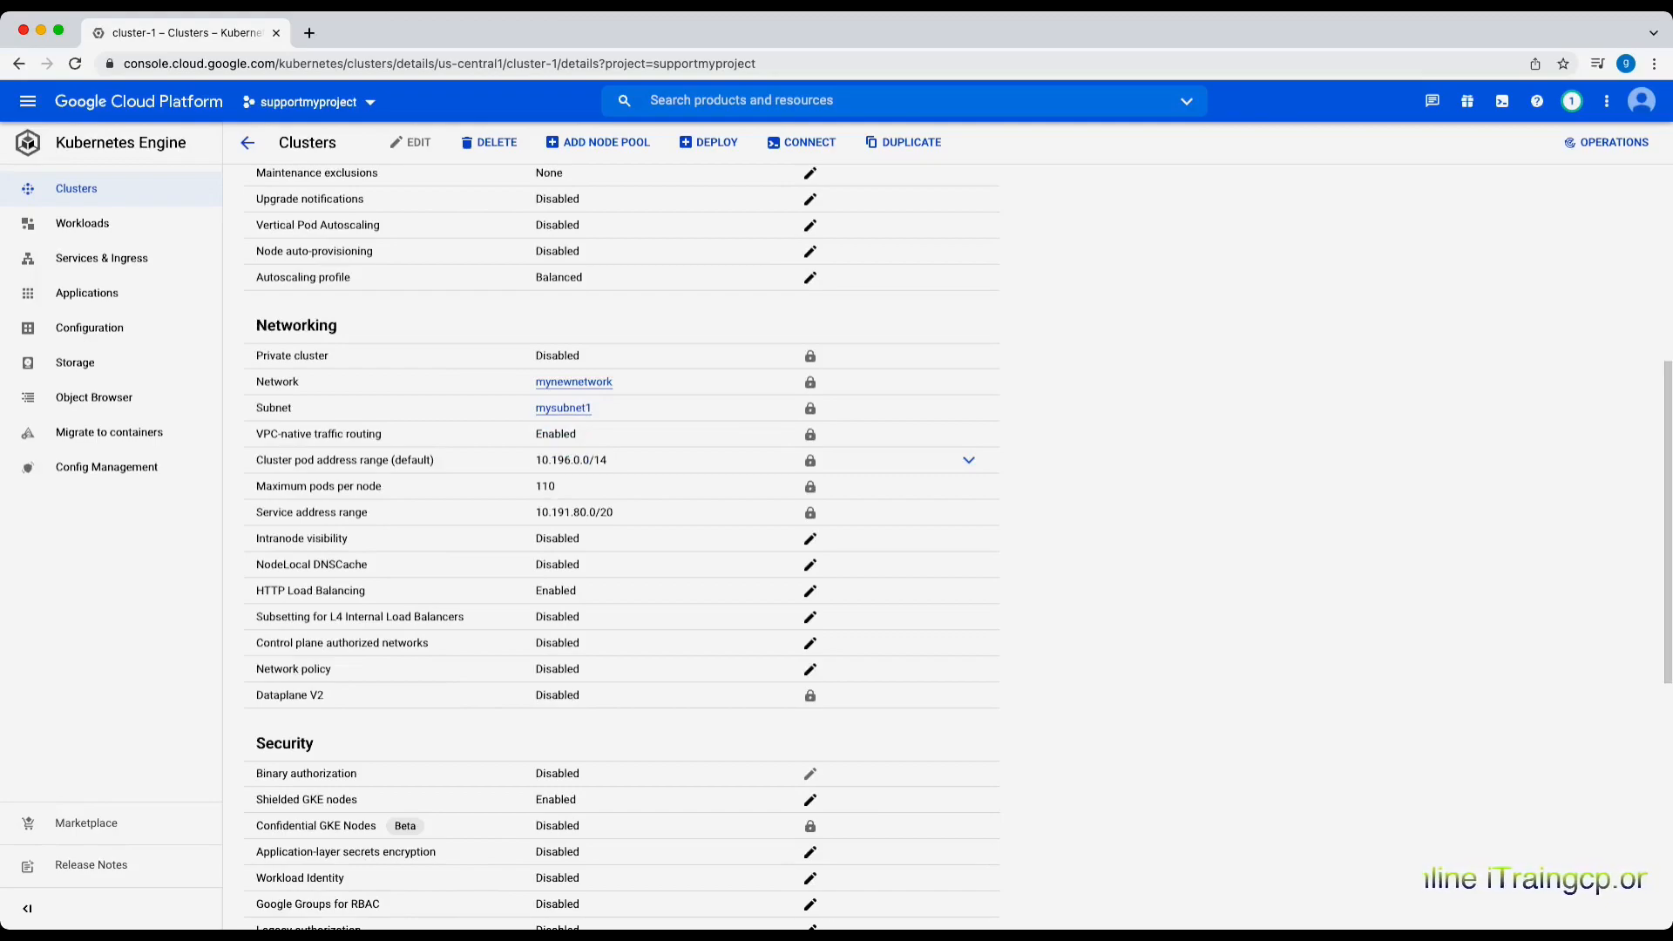
pyautogui.moveTo(608, 460); pyautogui.dragTo(535, 460)
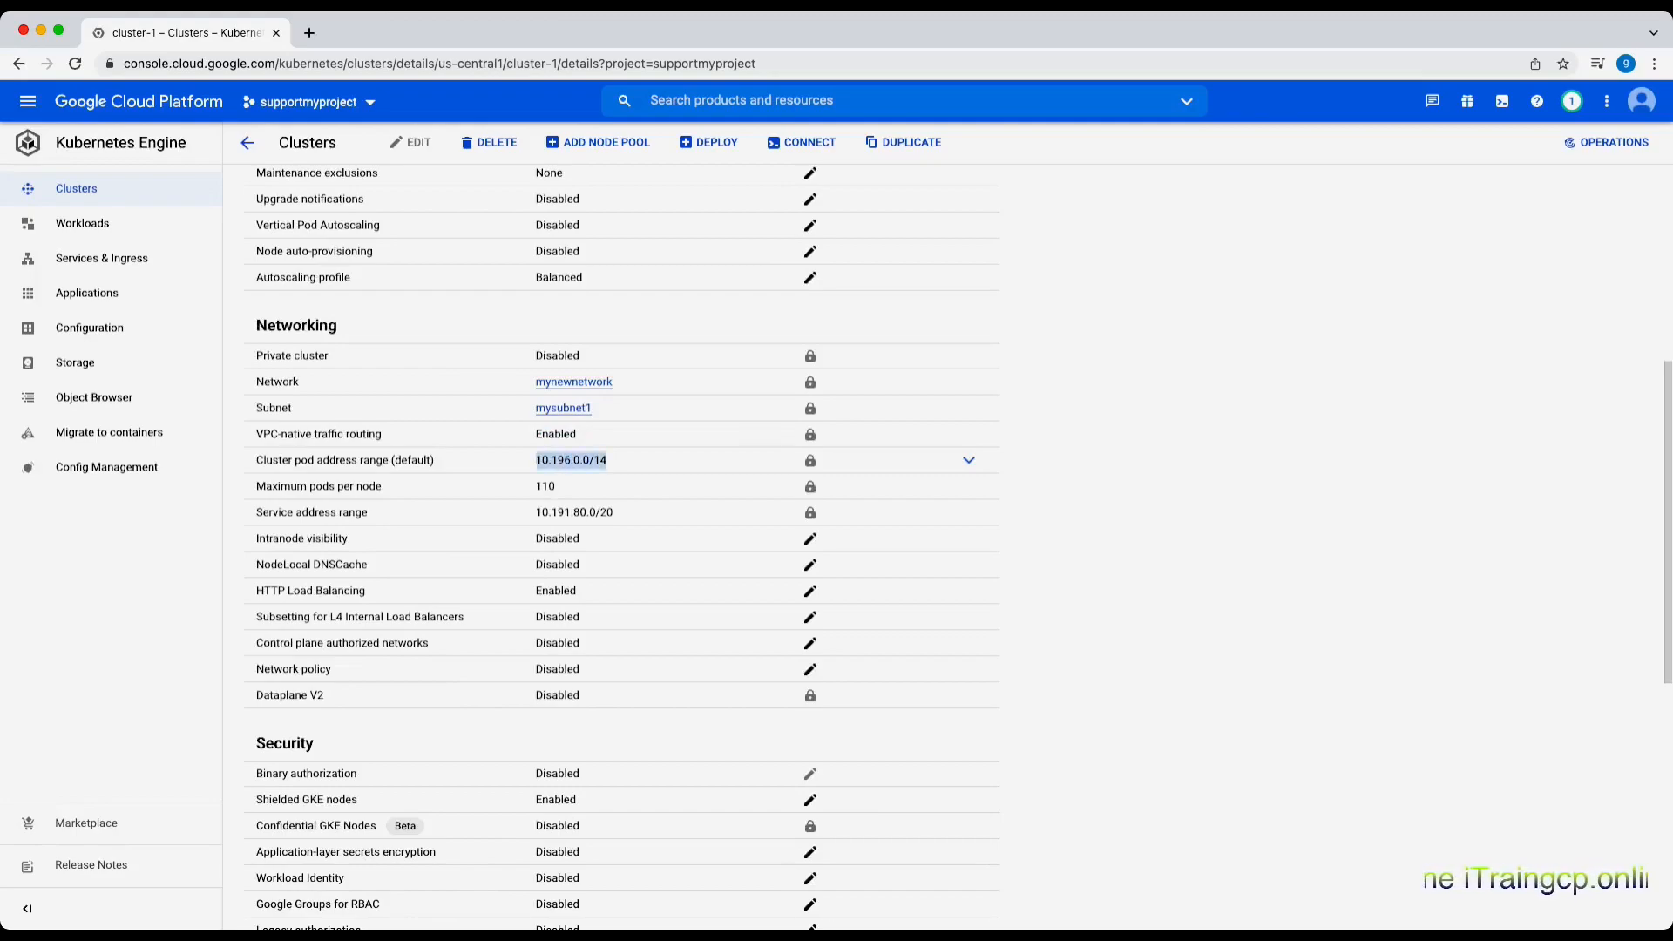
pyautogui.moveTo(614, 512); pyautogui.dragTo(535, 513)
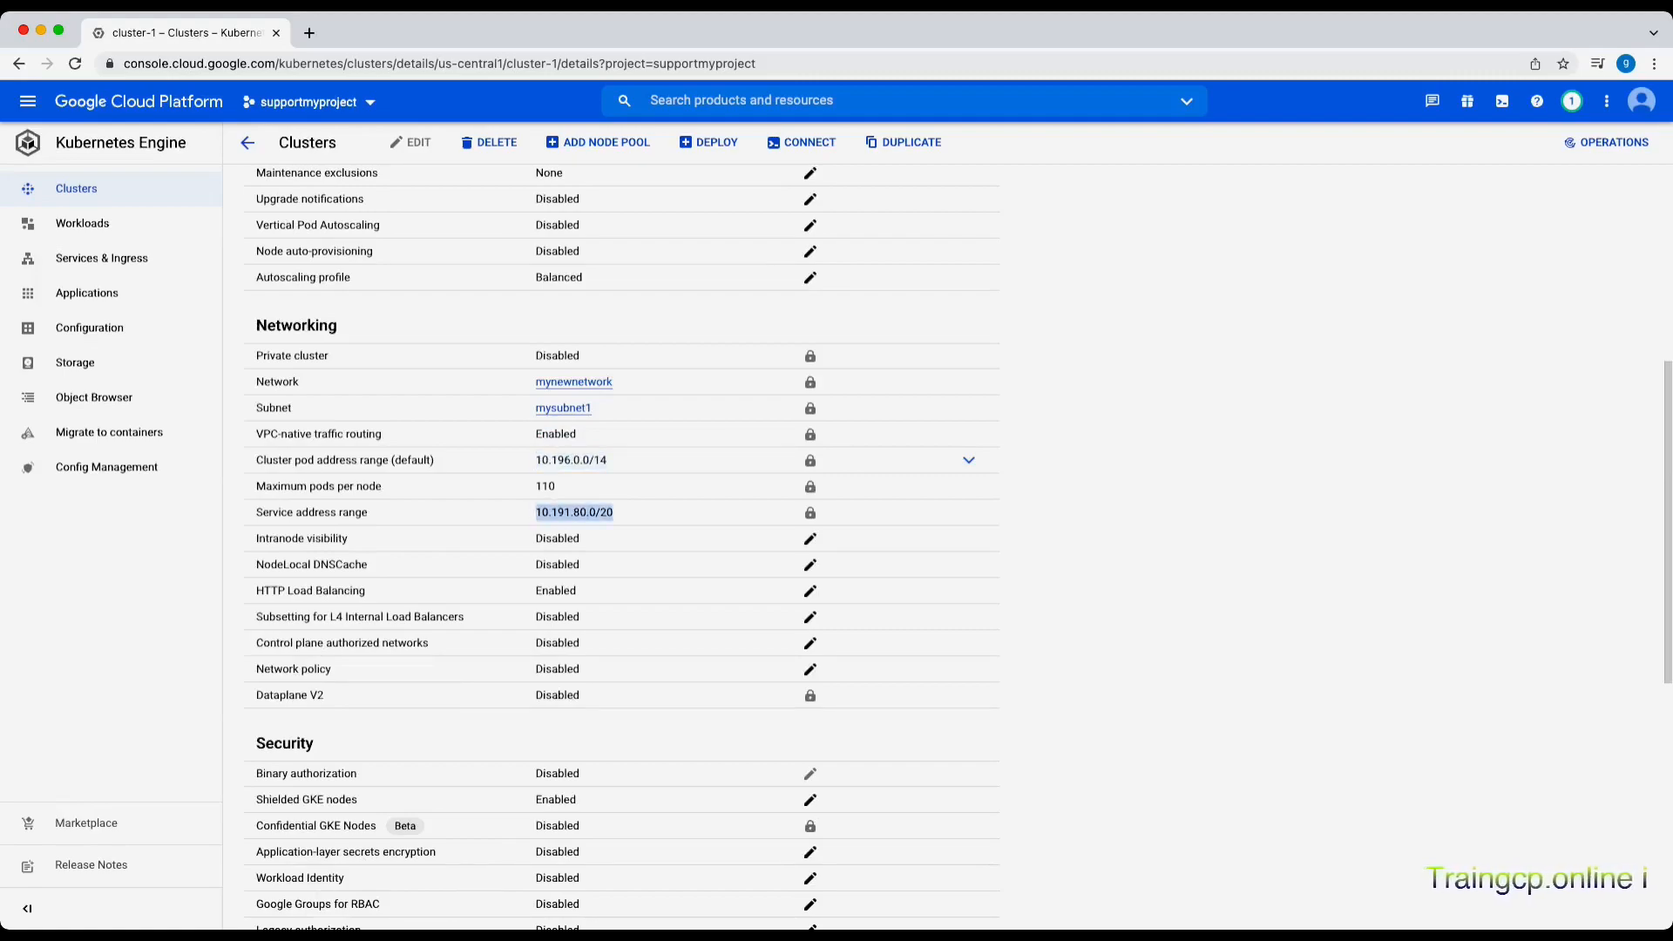
pyautogui.scroll(-4, 623, 547)
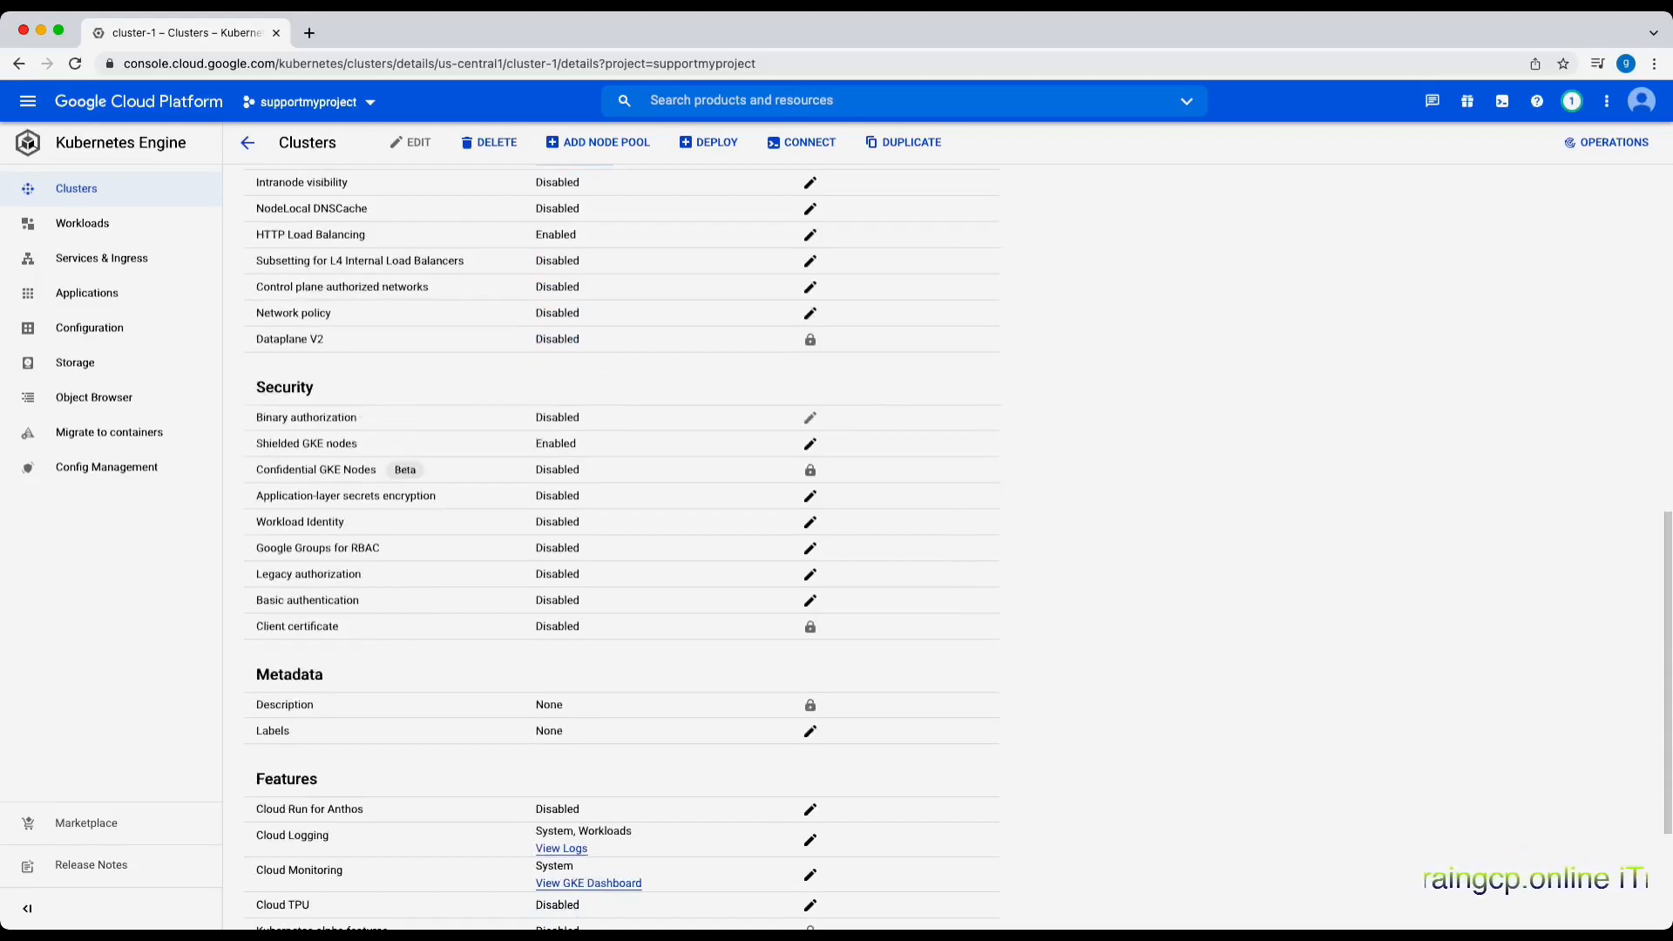
pyautogui.scroll(-3, 623, 548)
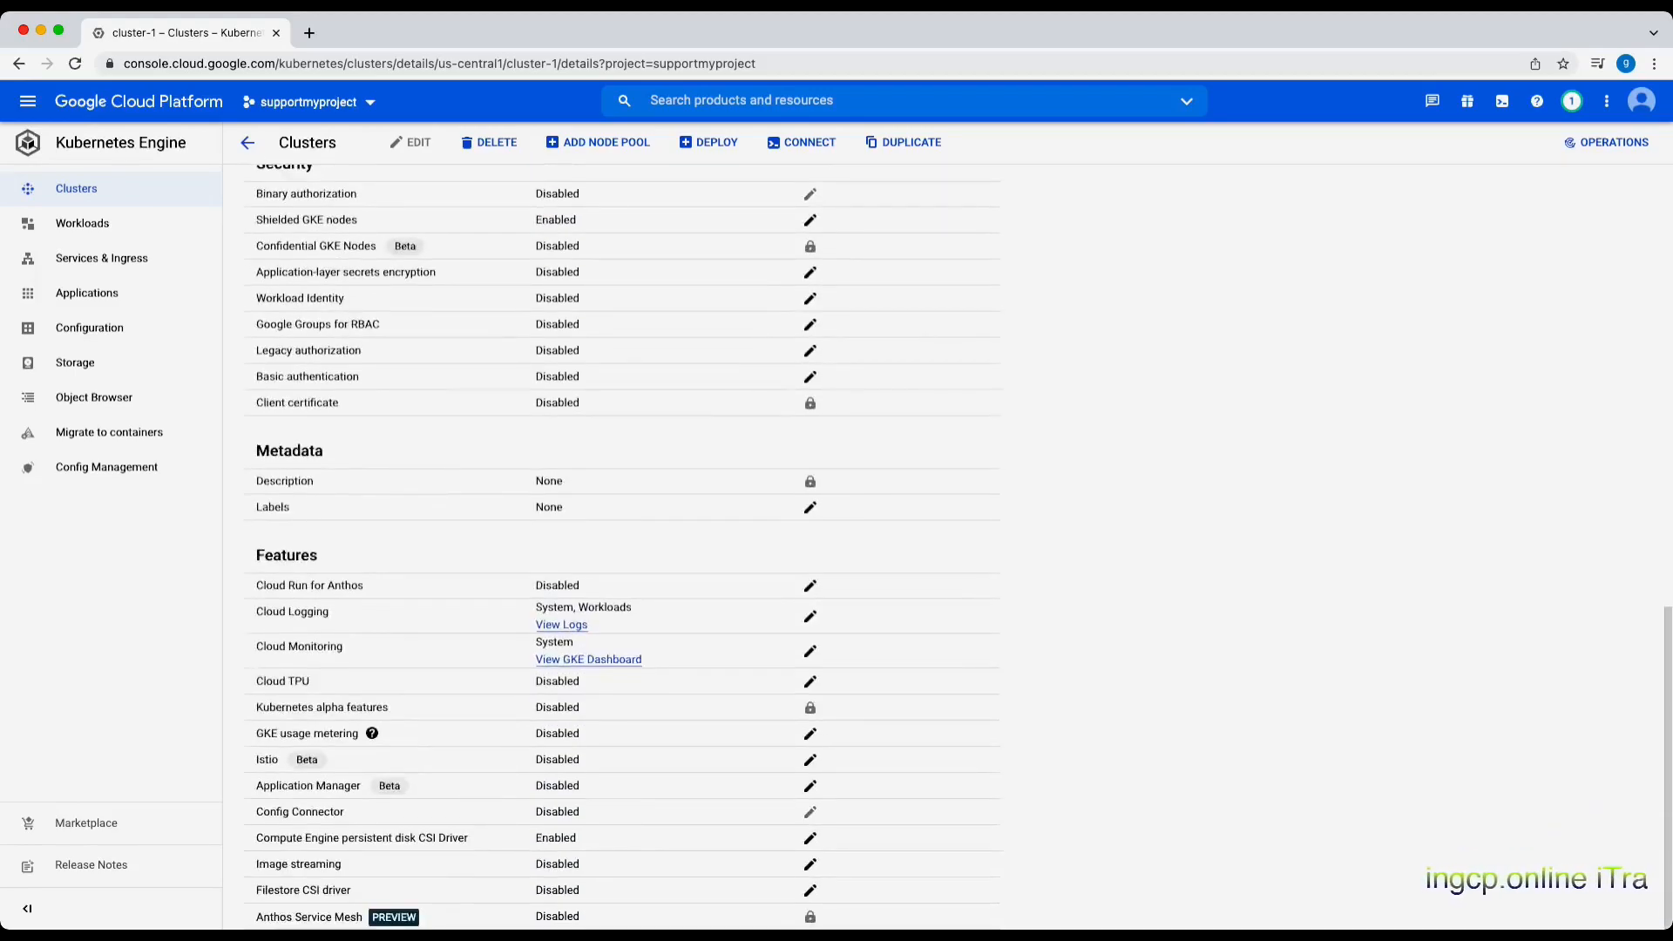
pyautogui.scroll(12, 623, 547)
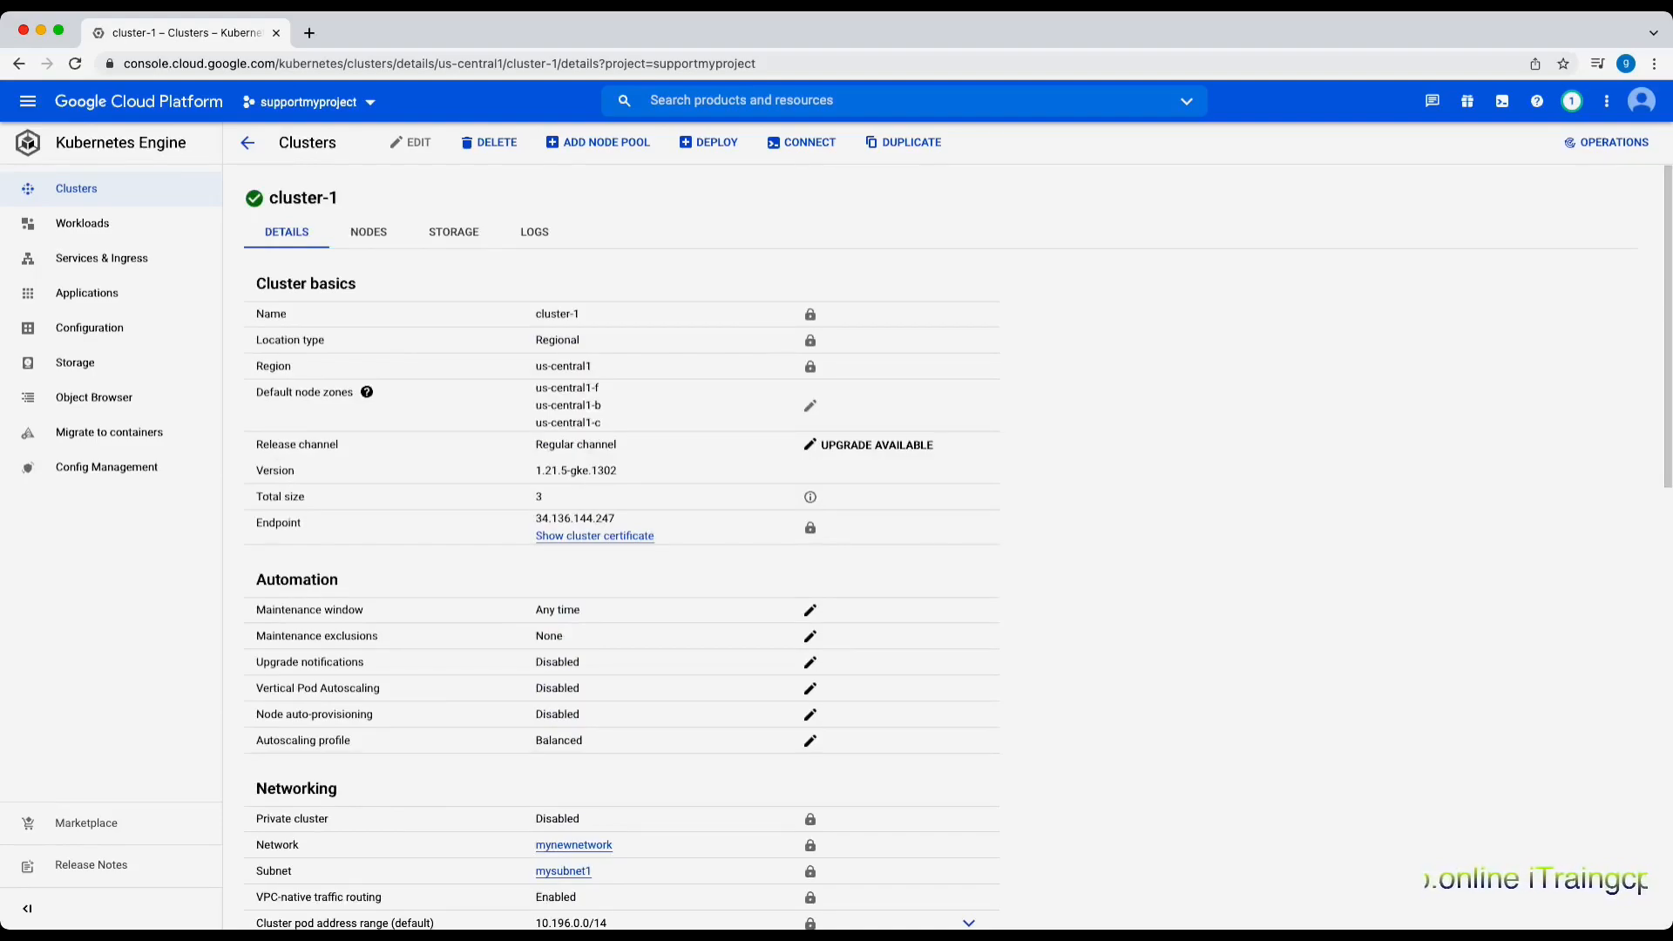
# View the nodes of cluster-1 and open the Compute Engine VM instances page in a new browser tab
pyautogui.click(369, 231)
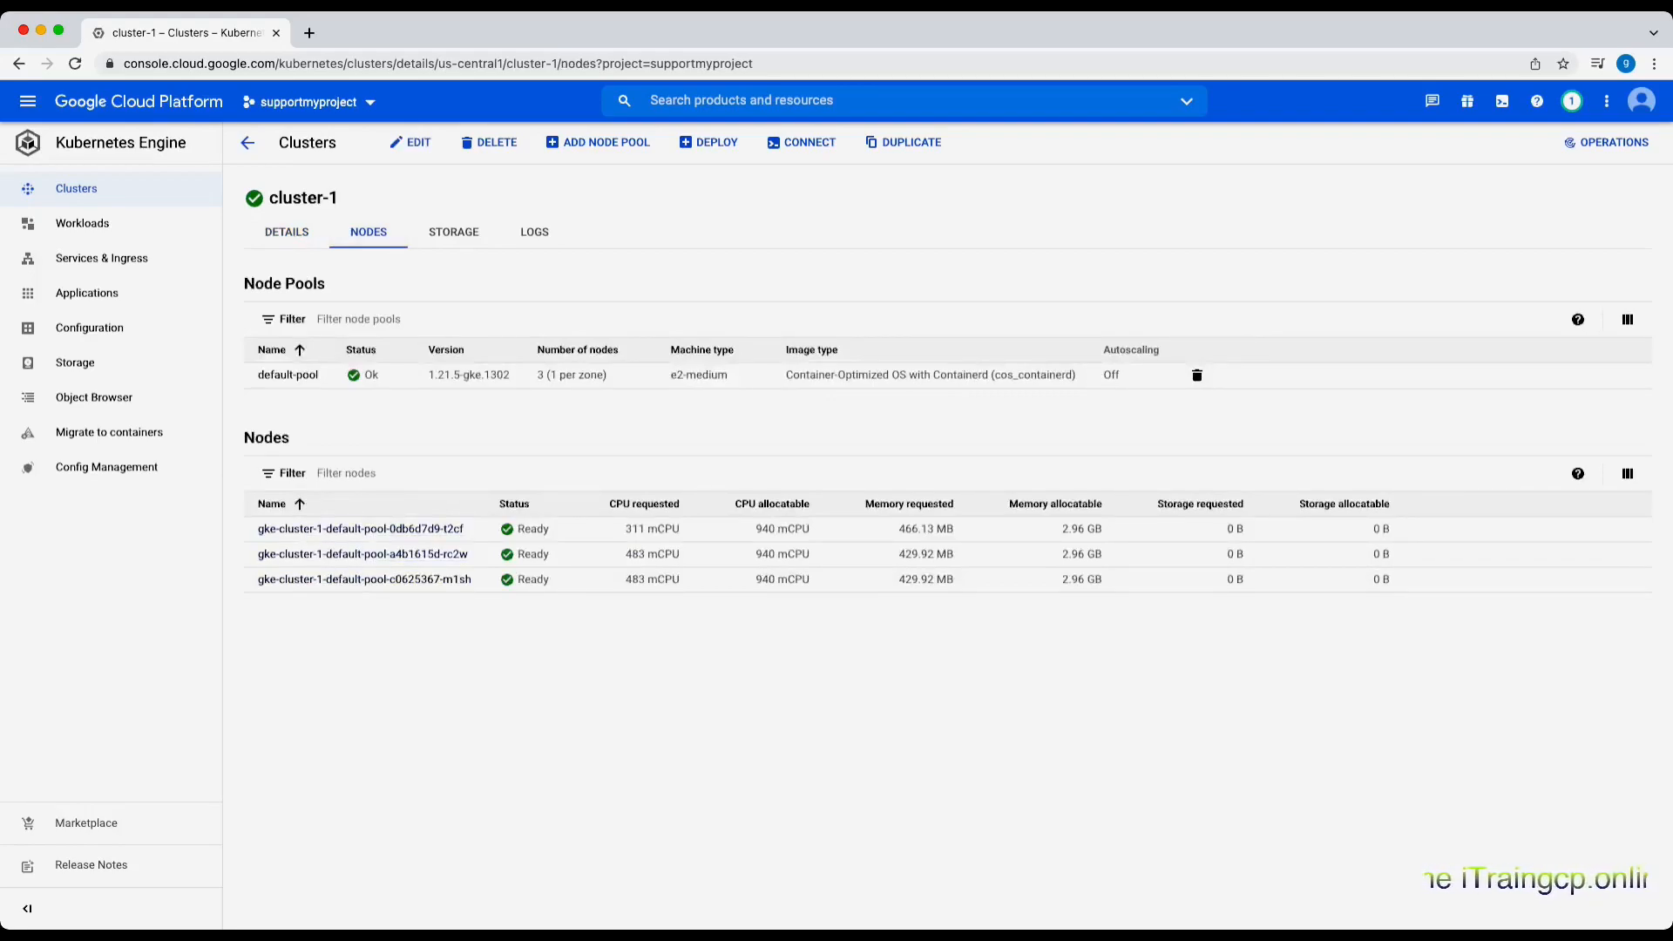
pyautogui.click(27, 101)
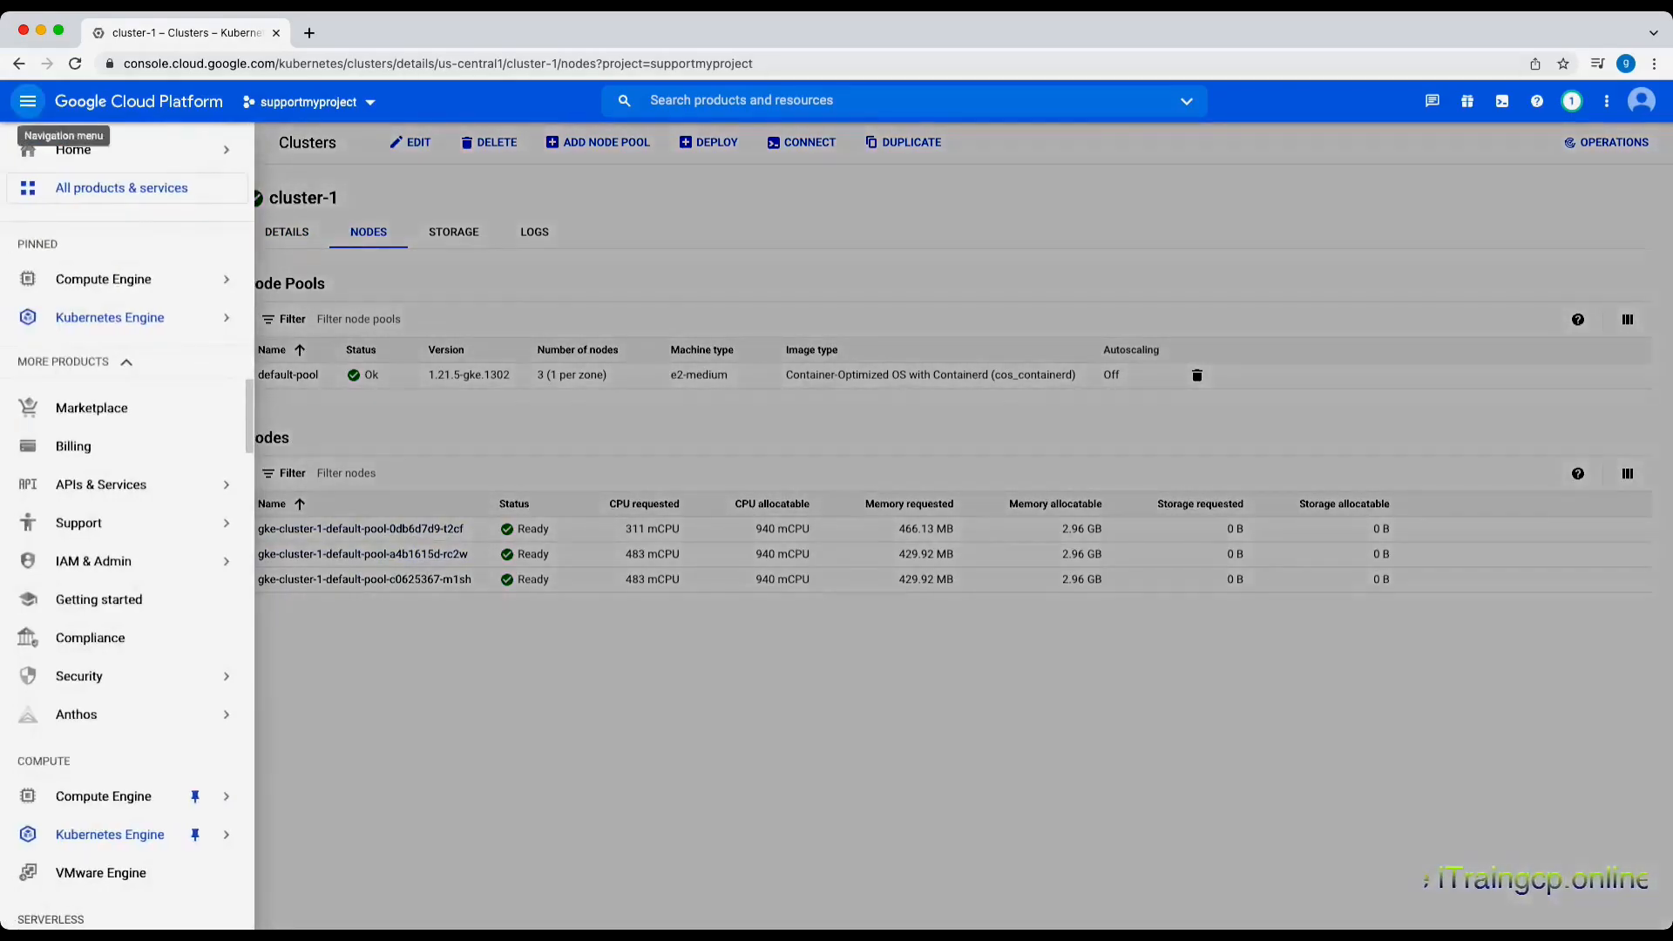
pyautogui.moveTo(194, 279)
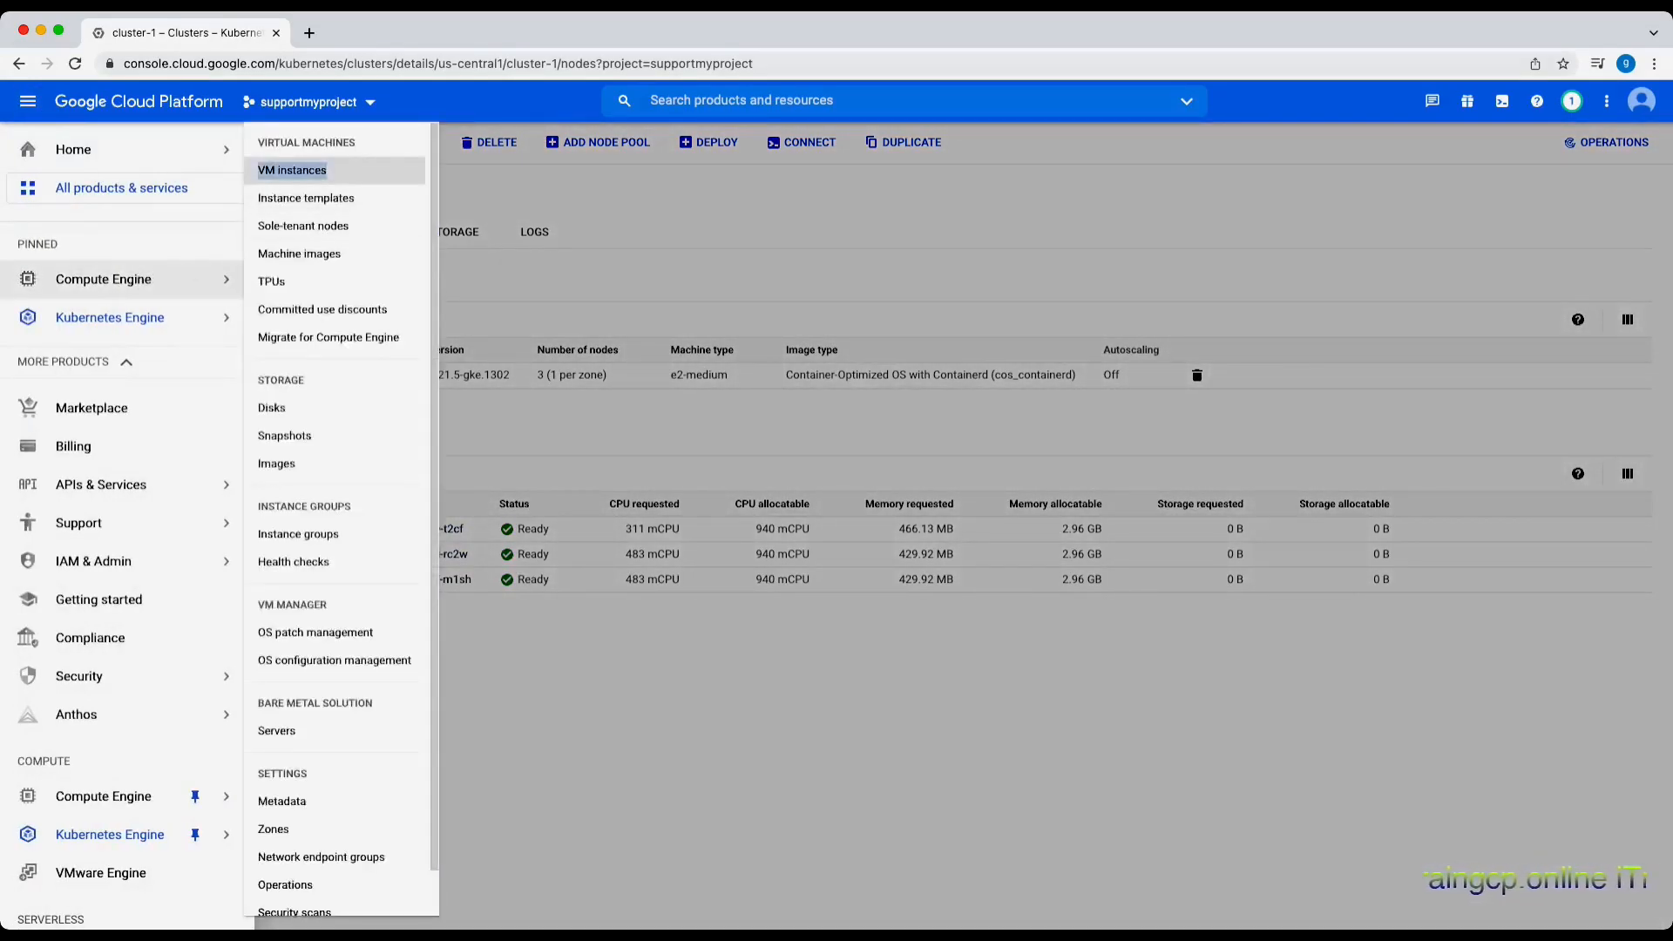
pyautogui.click(348, 181)
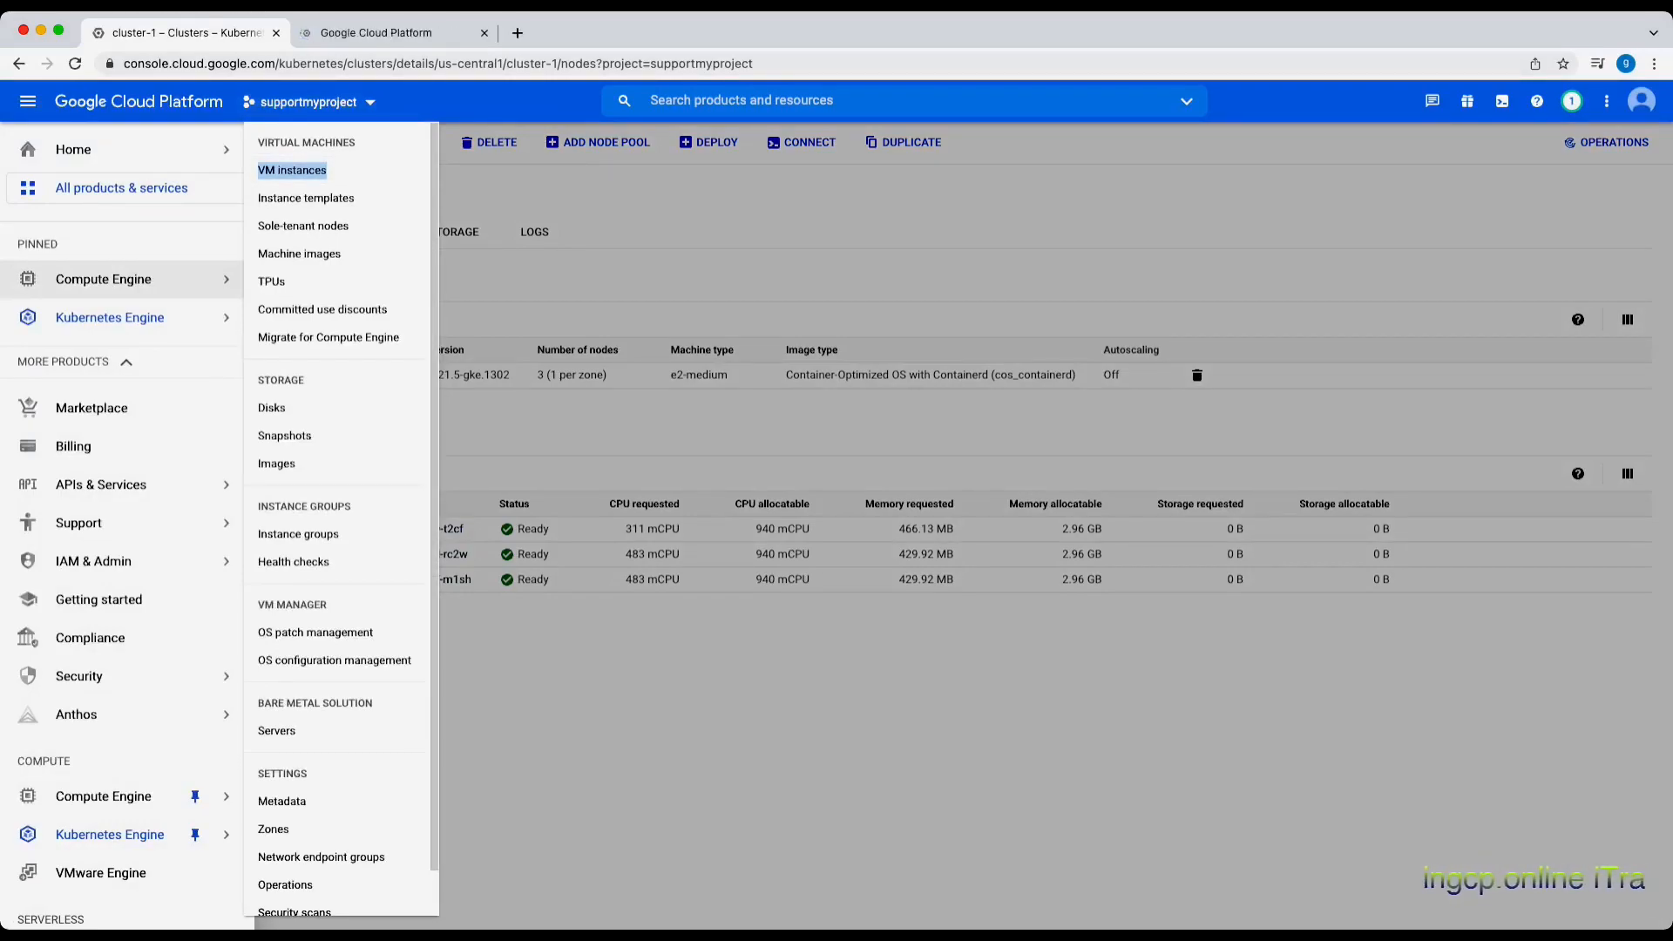
# Check the names, zones and IP addresses of the VM instances behind the cluster nodes, and return to cluster-1
pyautogui.click(663, 279)
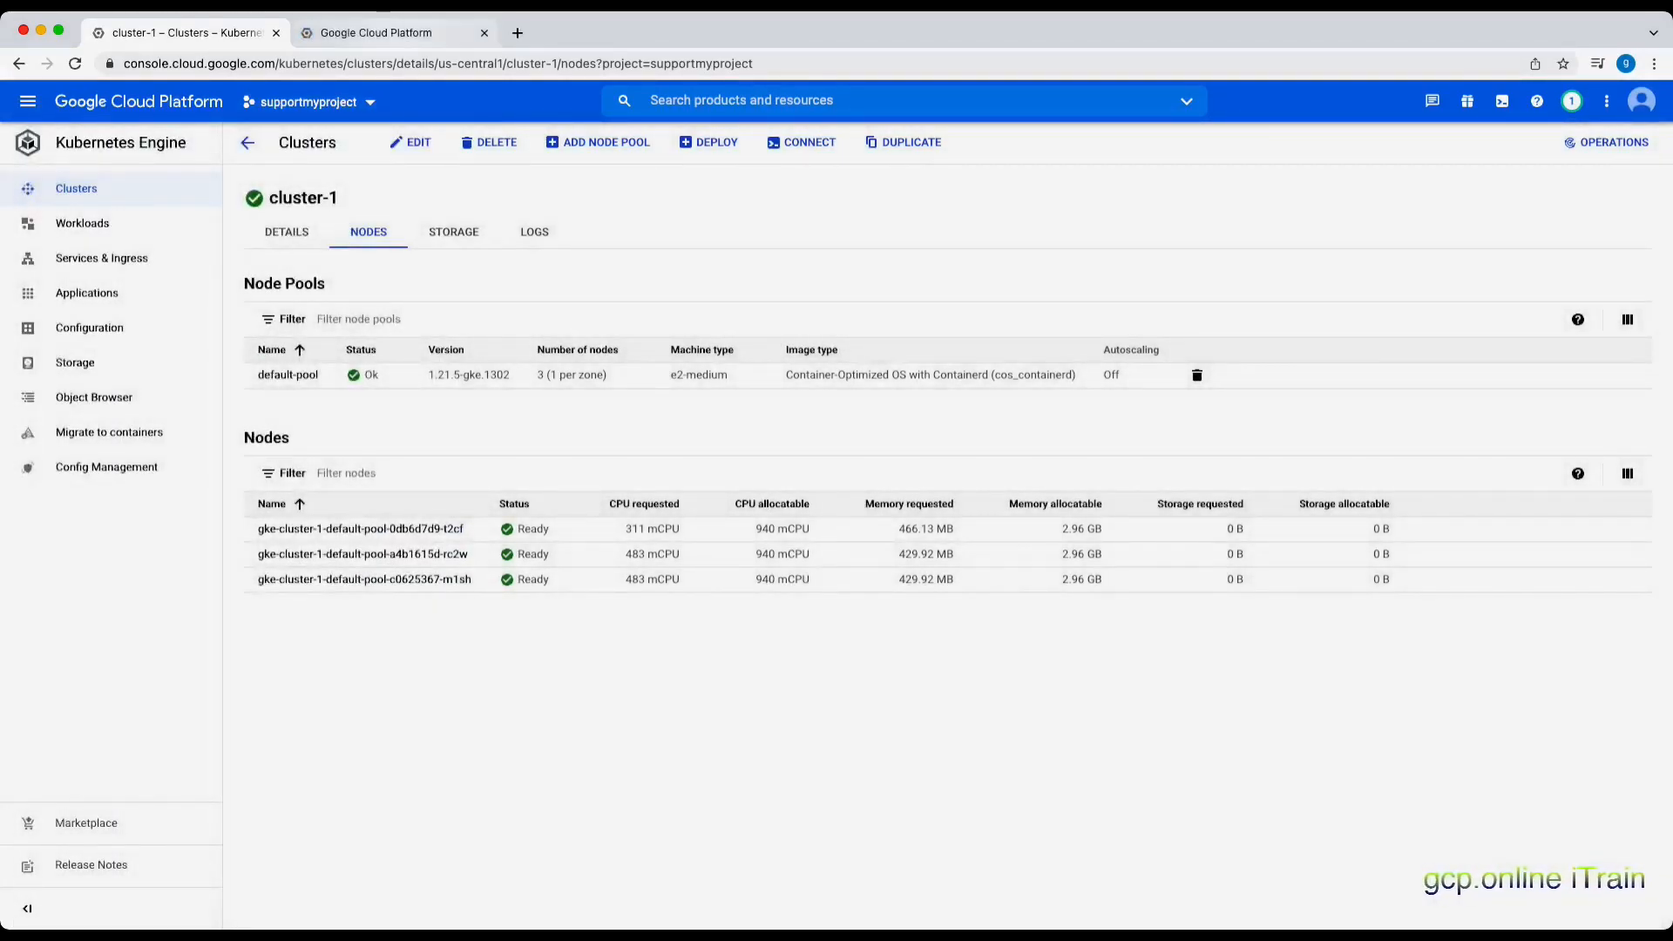
pyautogui.click(389, 33)
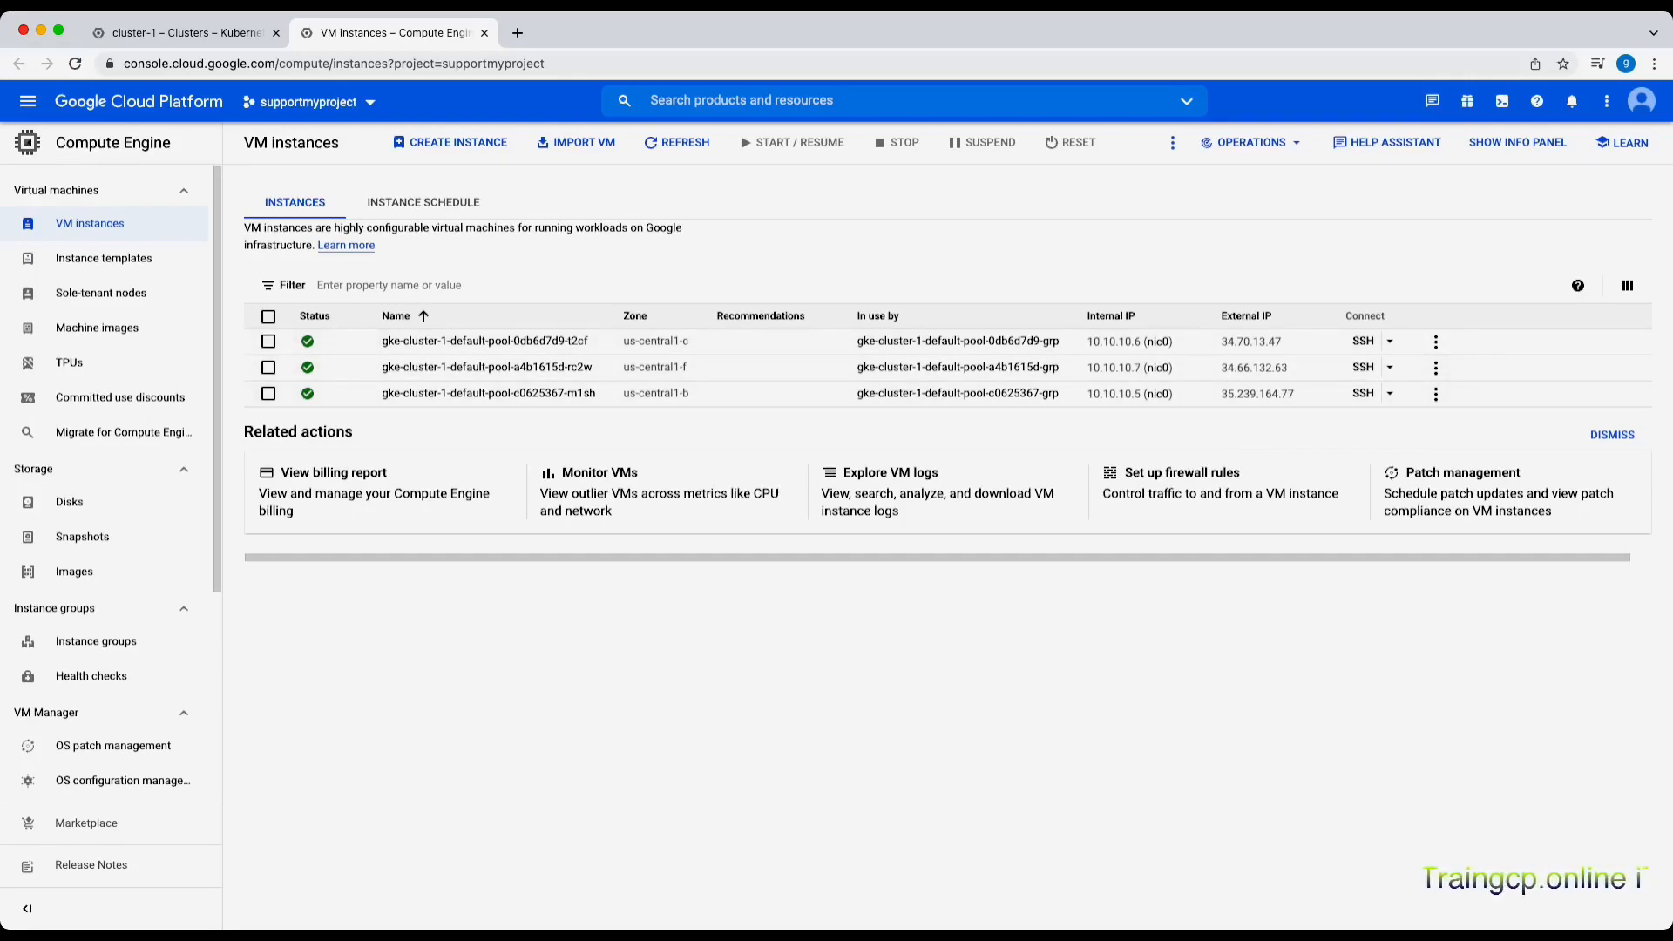
pyautogui.click(201, 33)
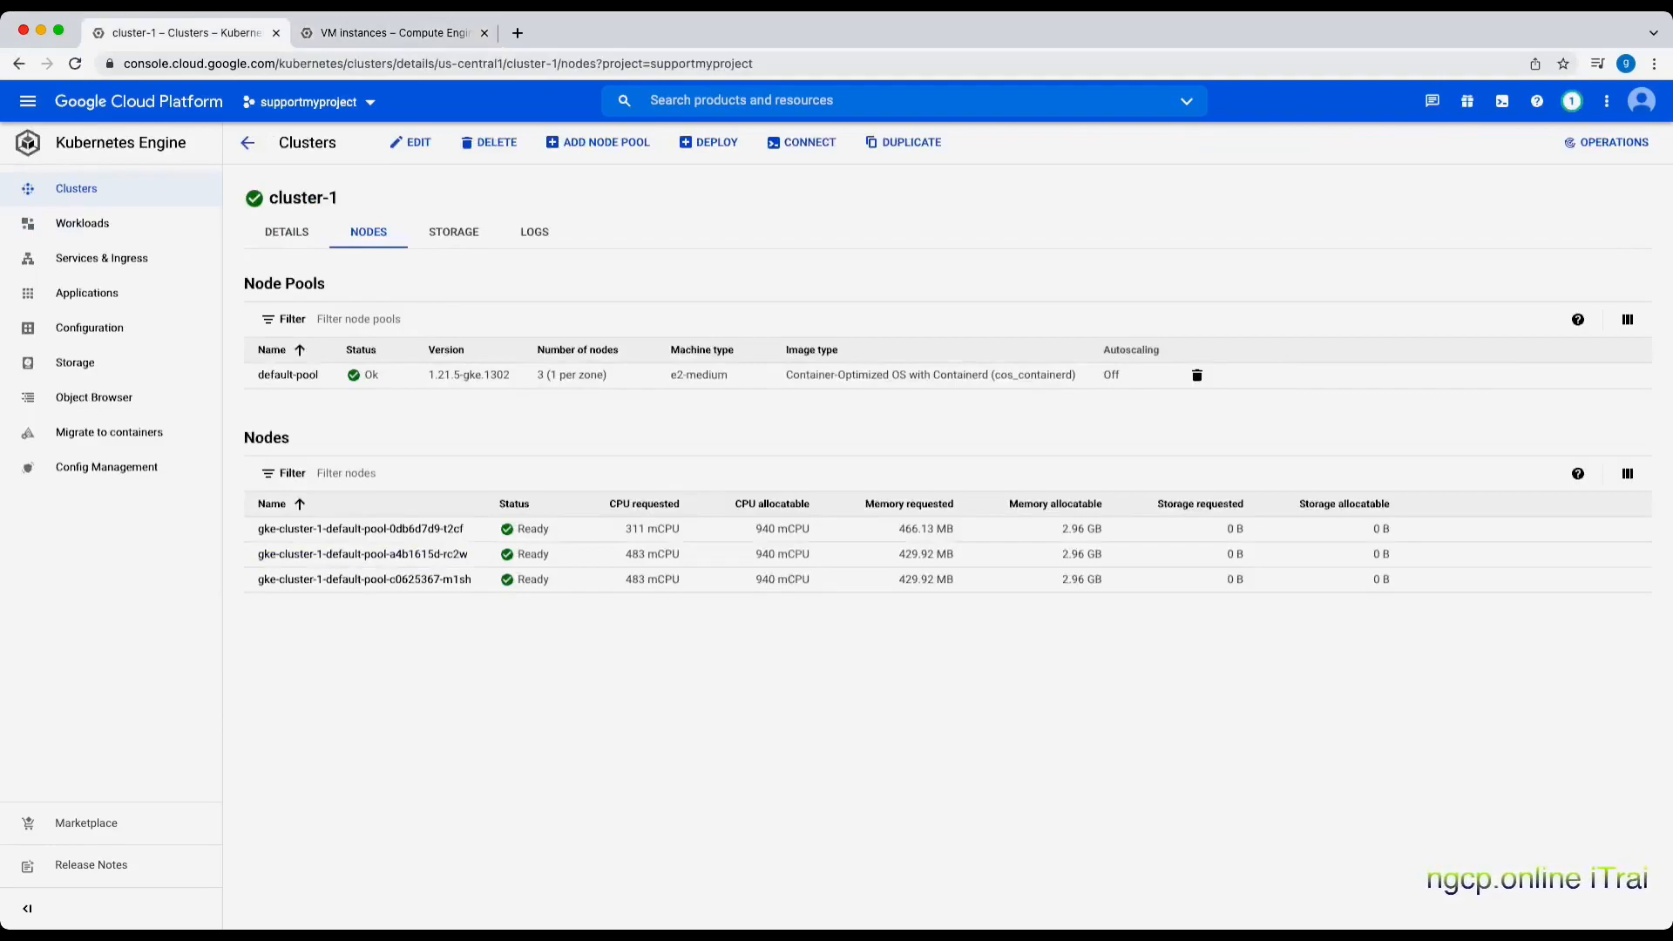
# Examine cluster-1's persistent volumes and storage classes, and its cluster logs at Default severity
pyautogui.click(453, 233)
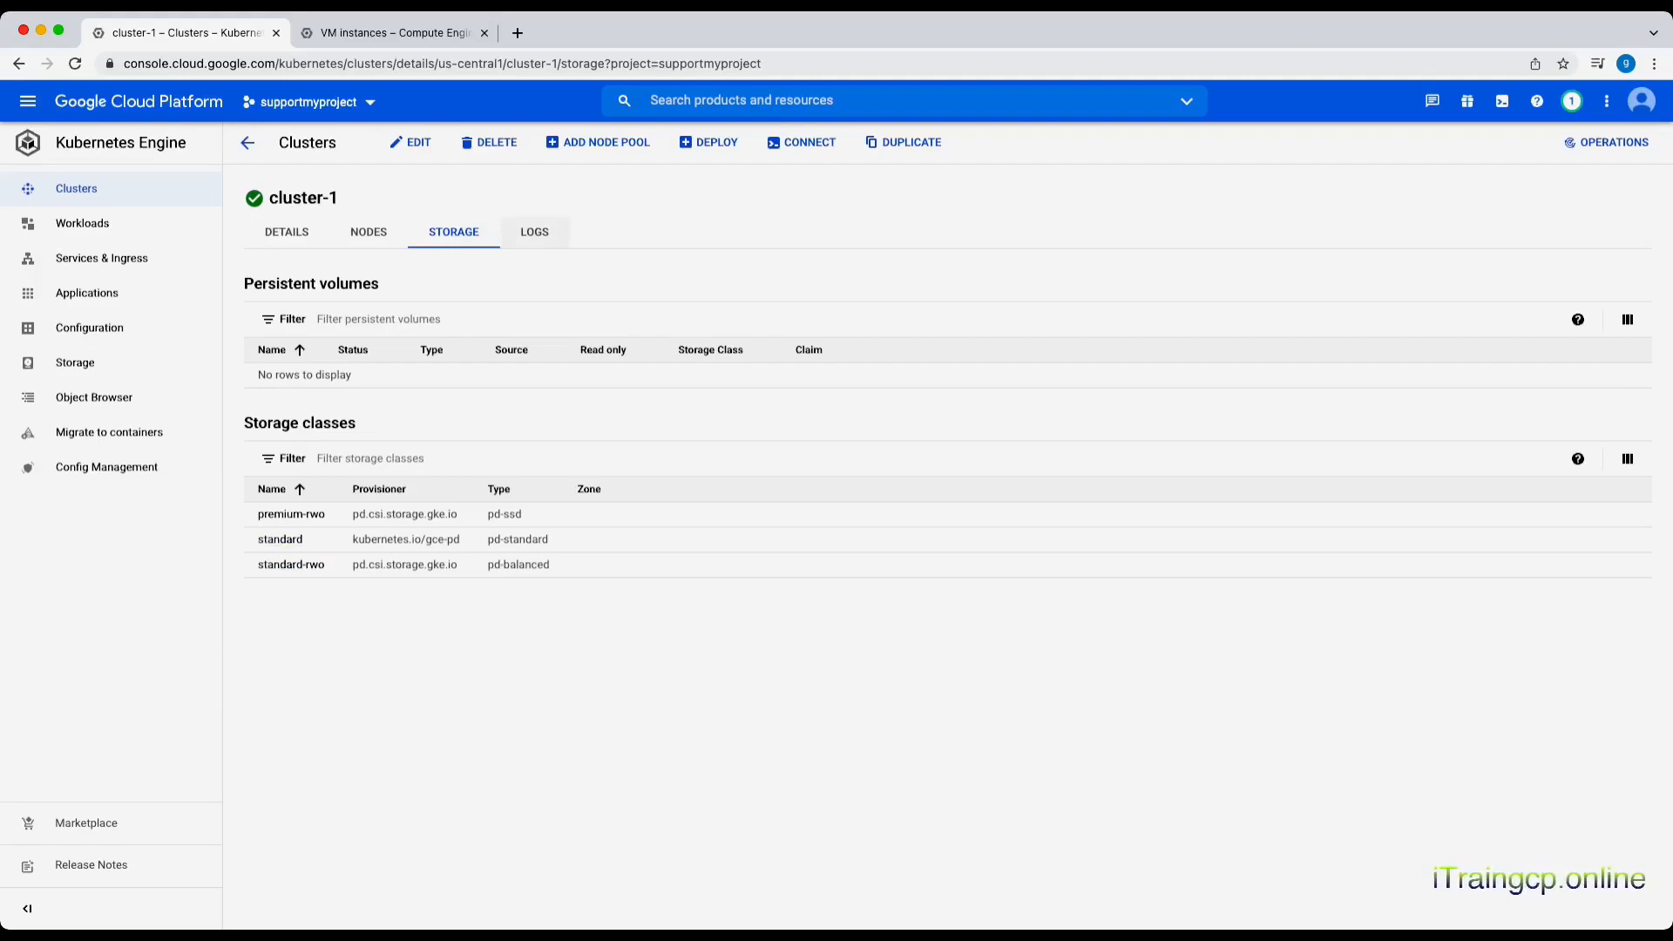
pyautogui.click(534, 232)
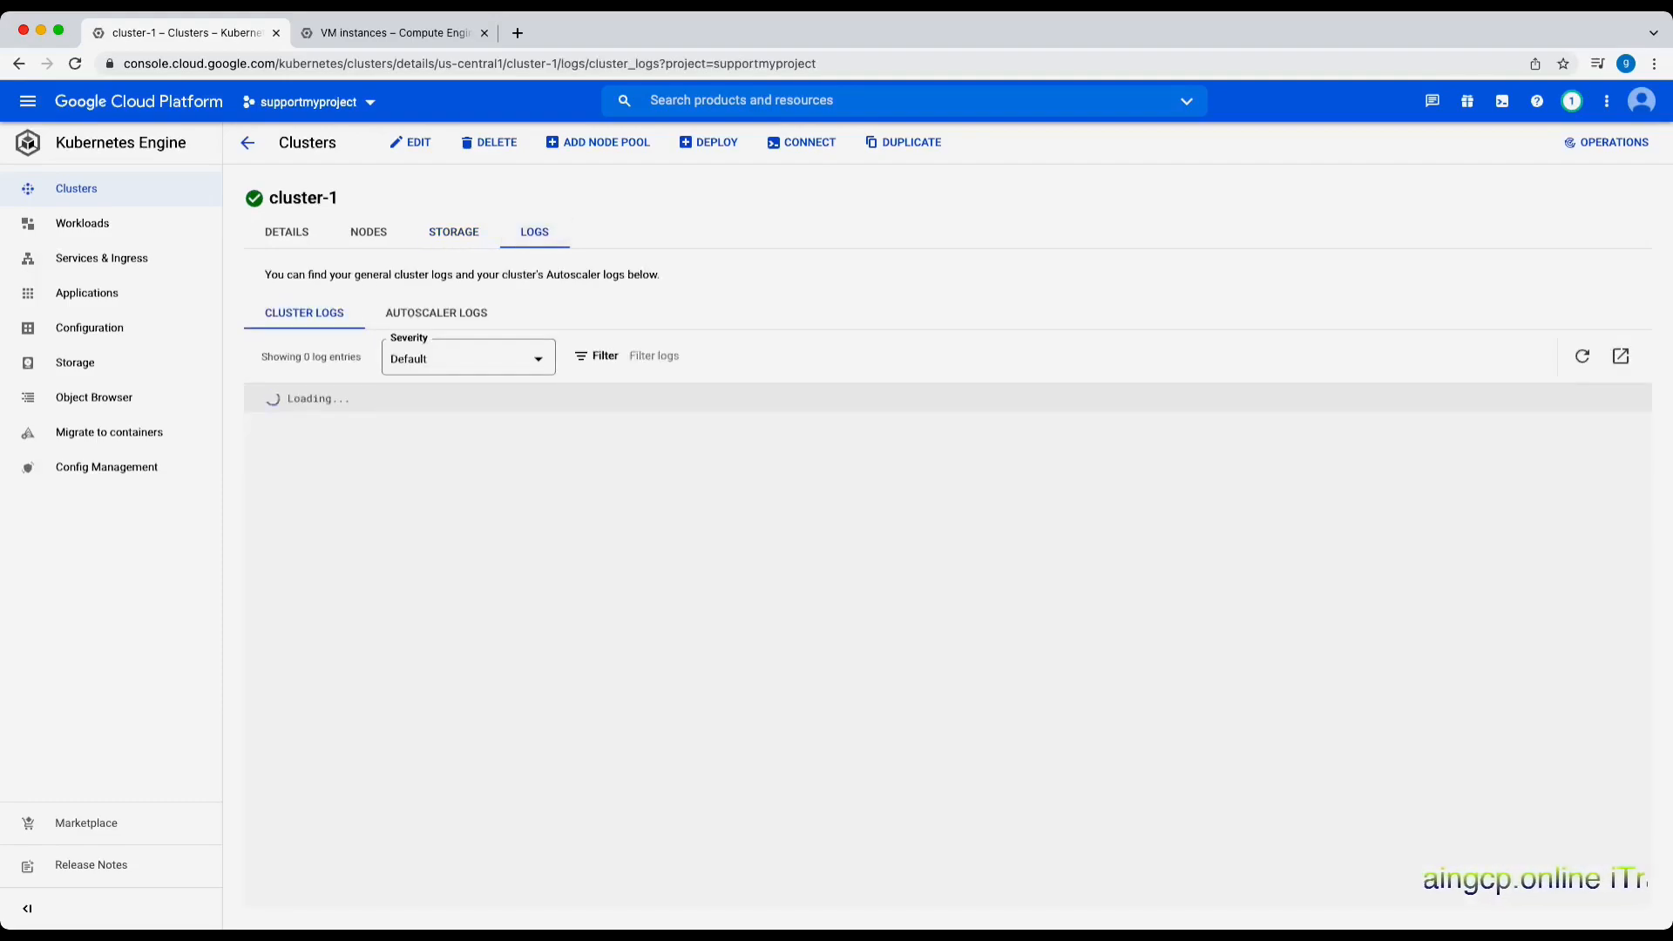
pyautogui.click(477, 358)
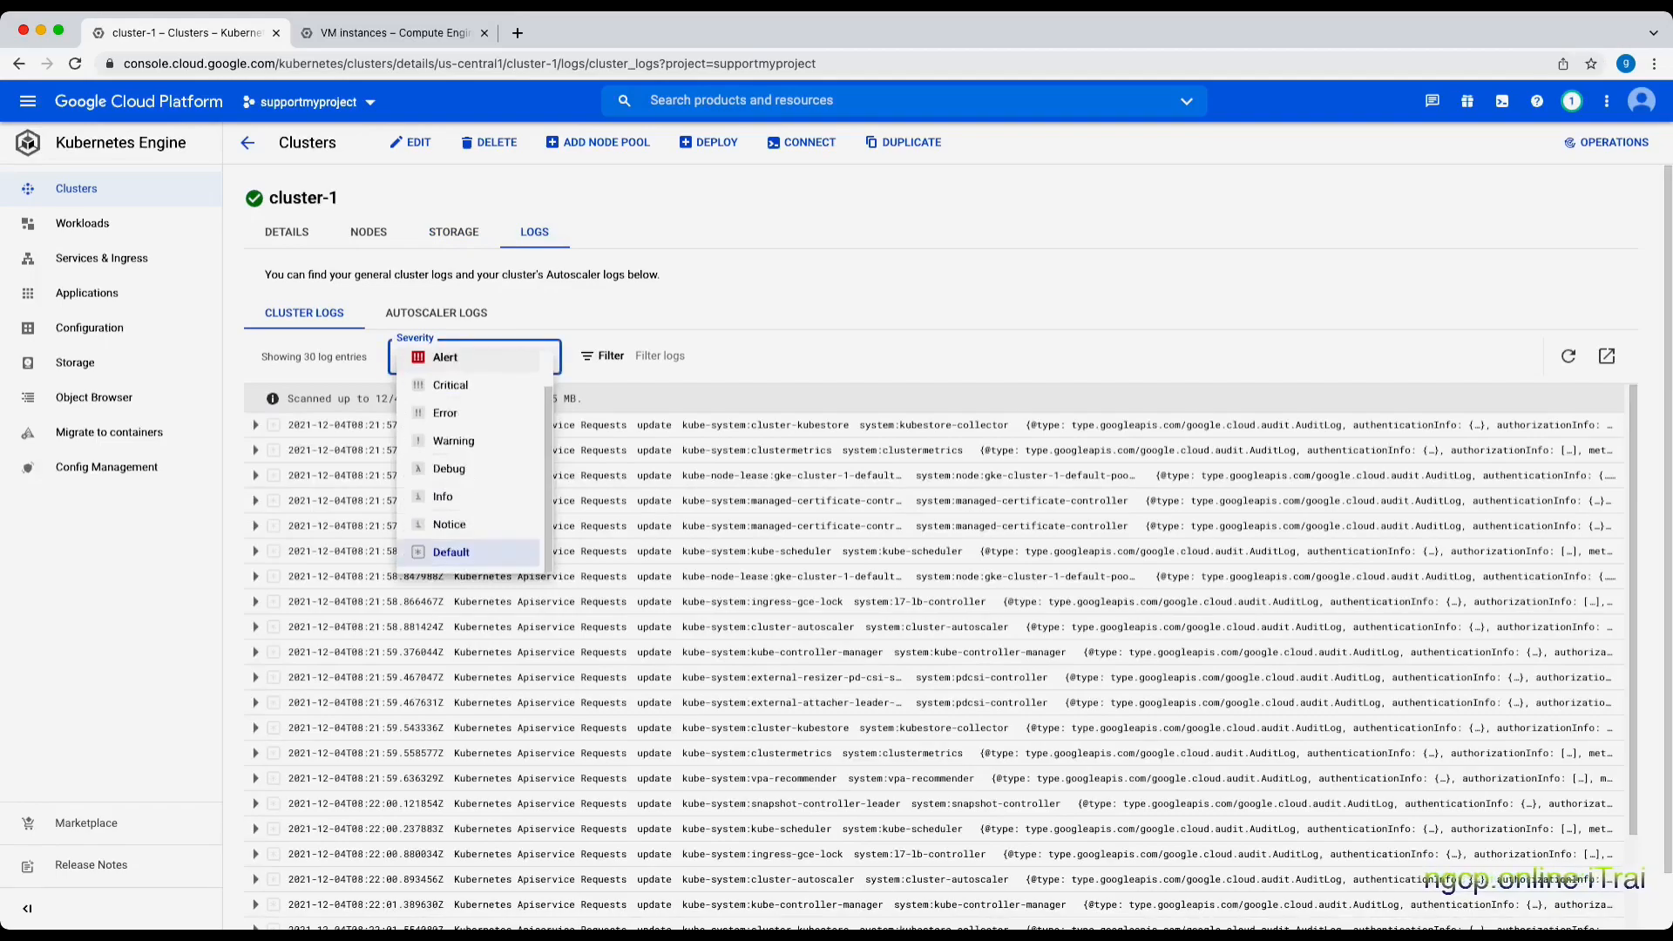
pyautogui.click(454, 553)
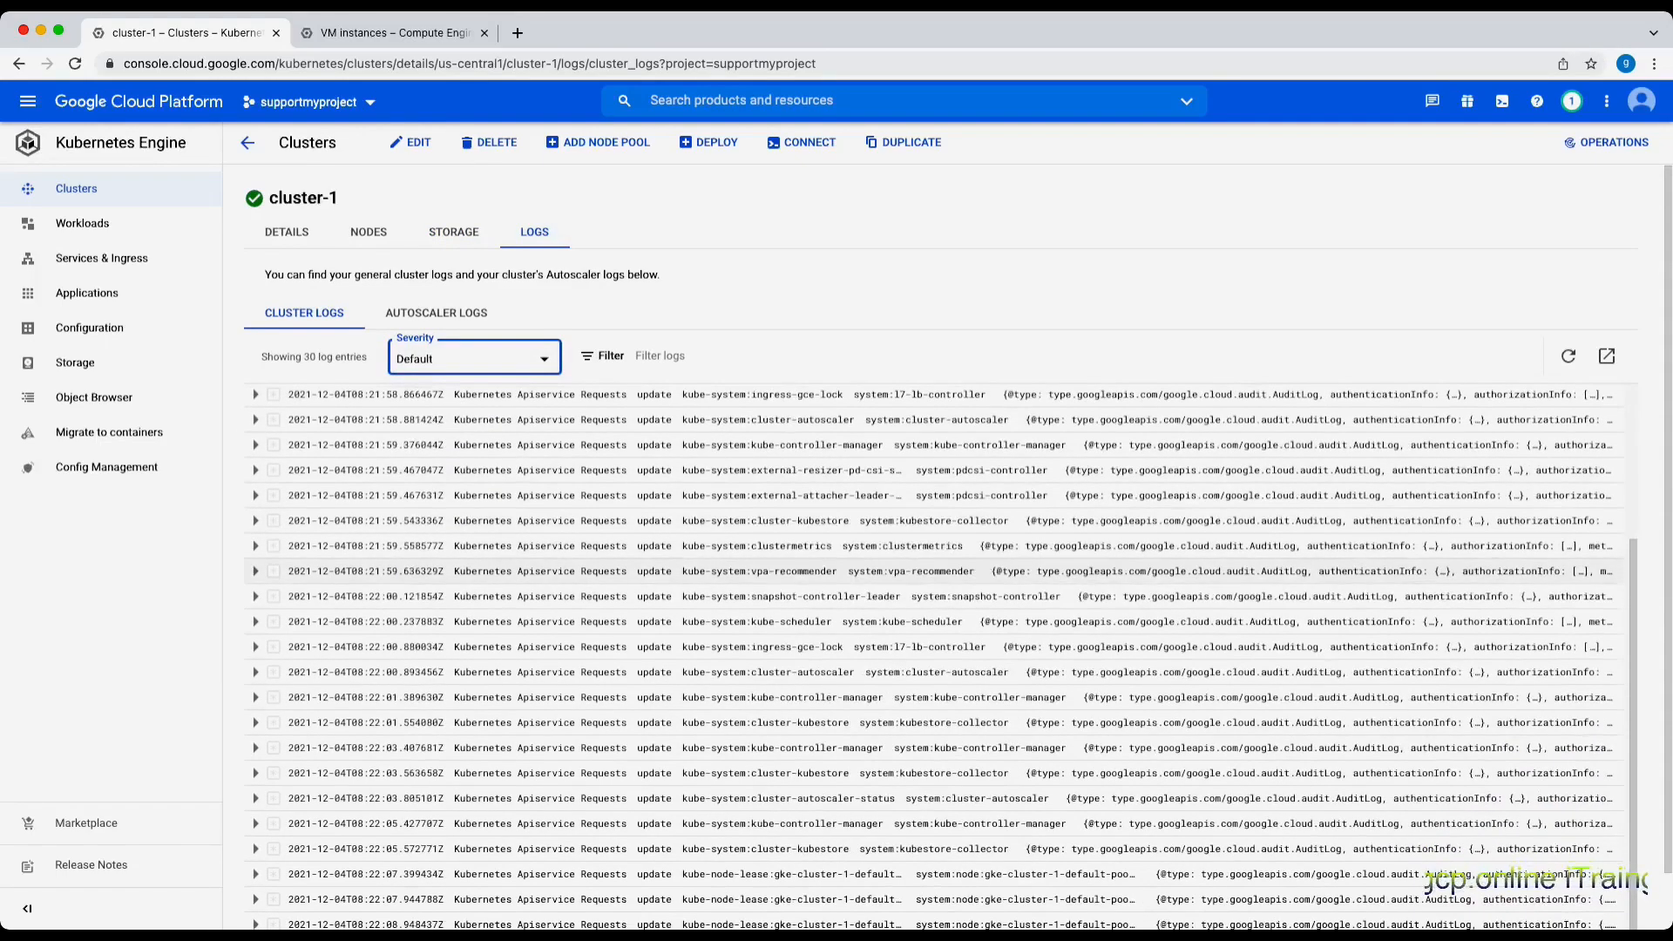
pyautogui.scroll(-1, 933, 654)
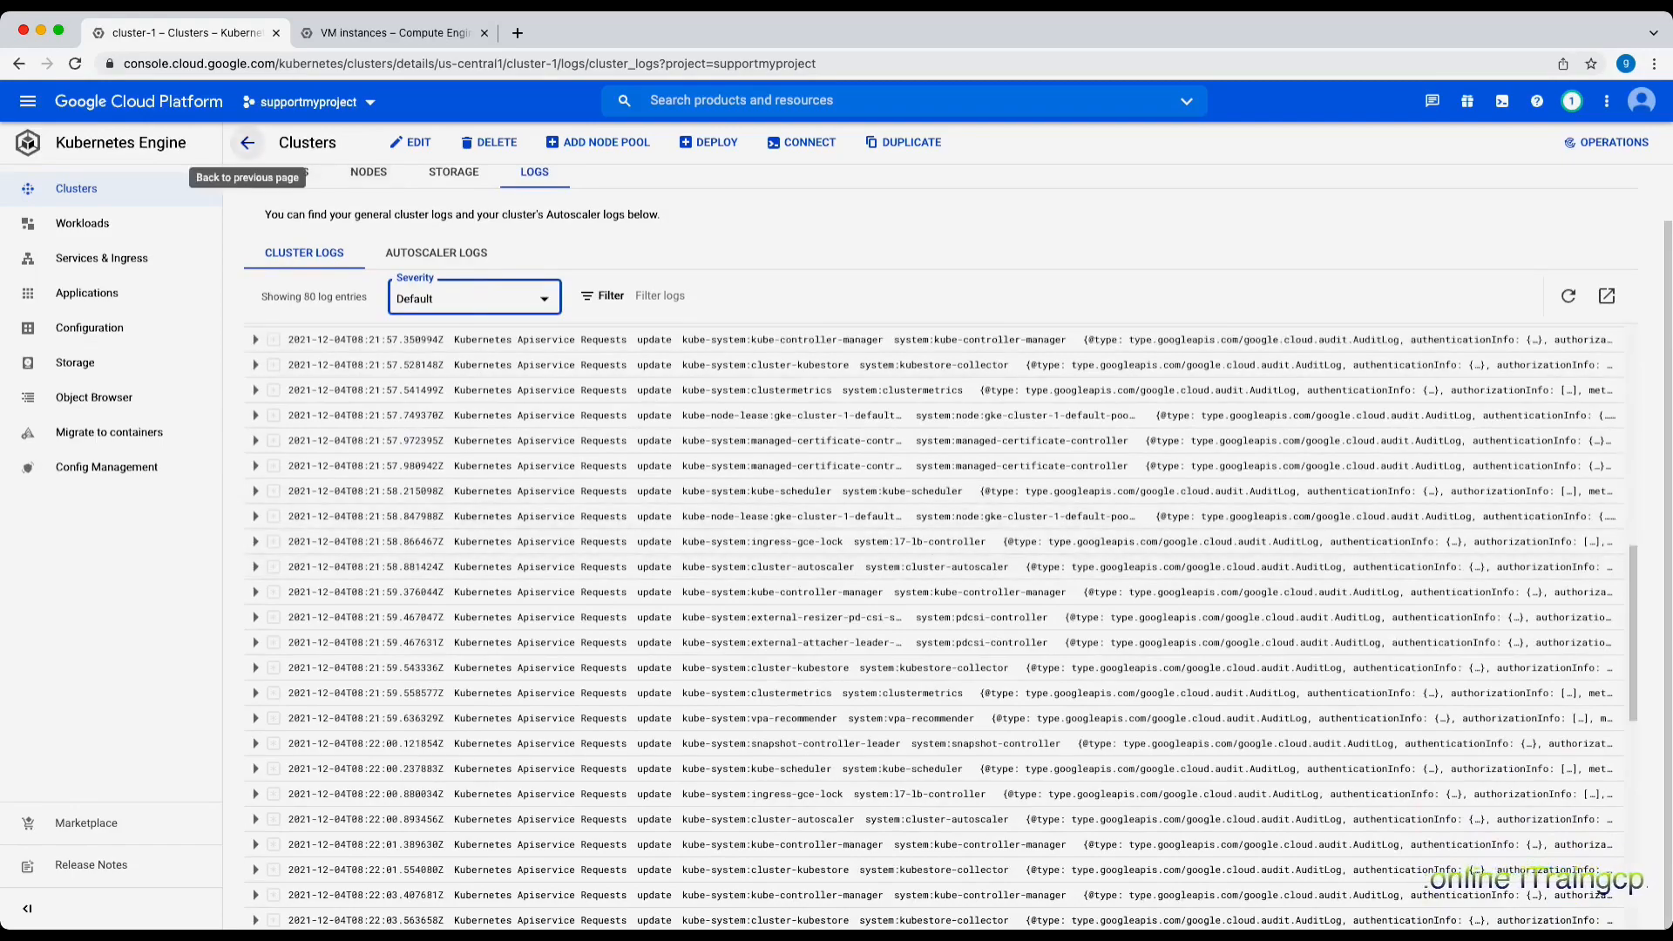
pyautogui.click(248, 142)
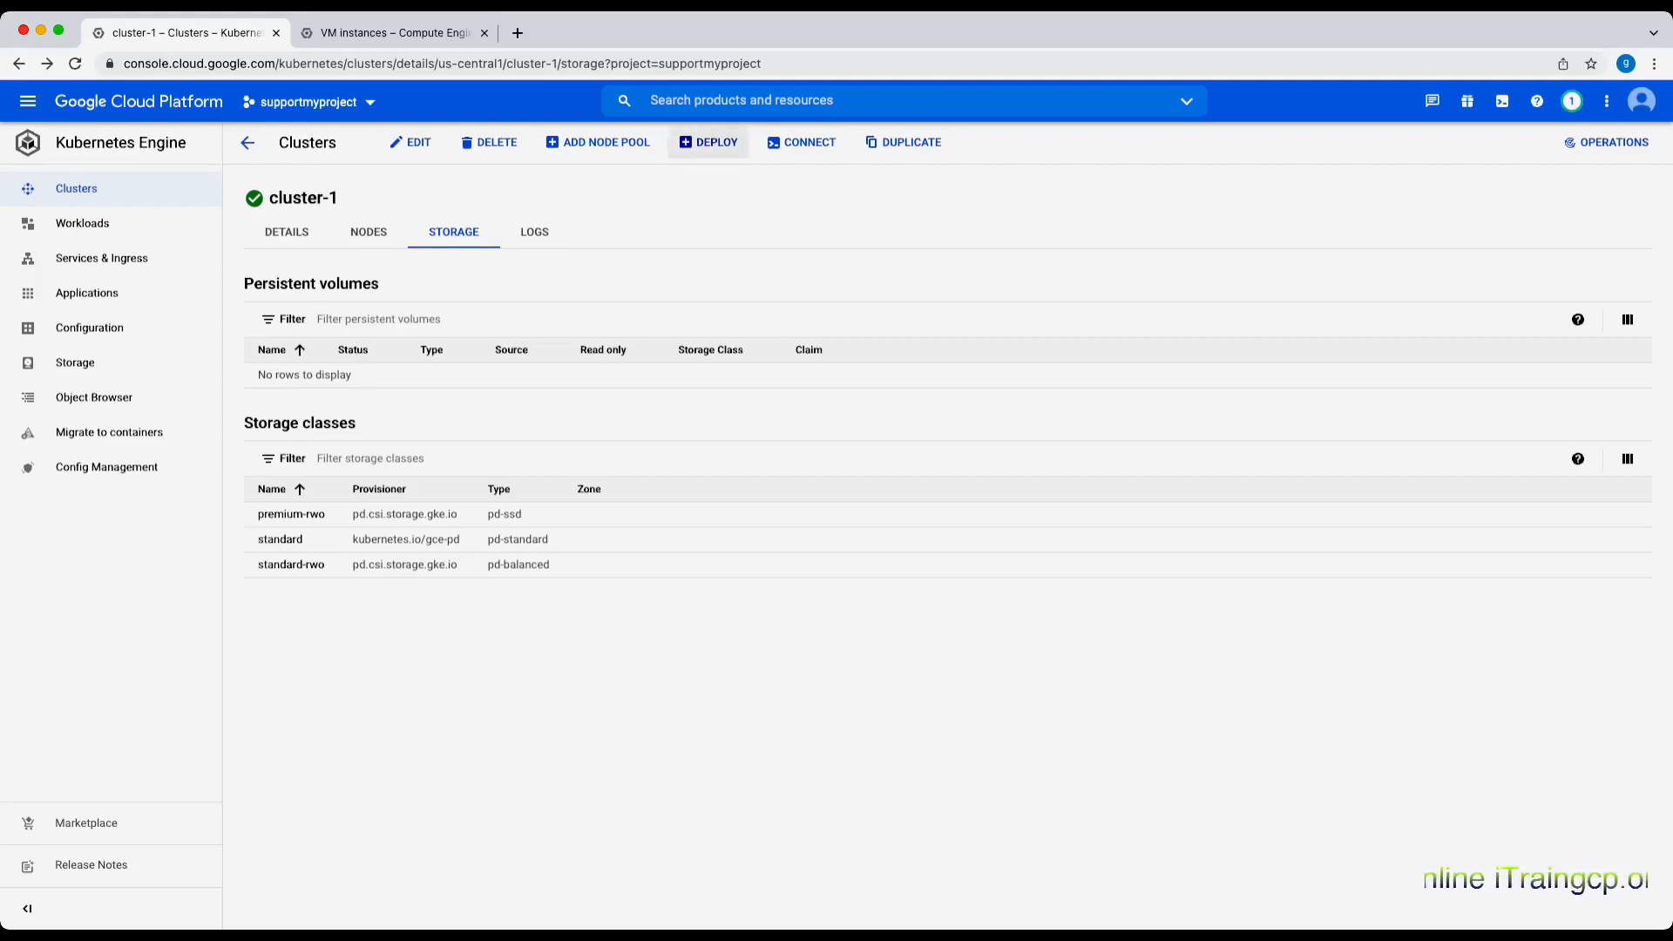
# Start a deployment on cluster-1 with the existing container image nginx:latest and continue to its configuration
pyautogui.click(709, 142)
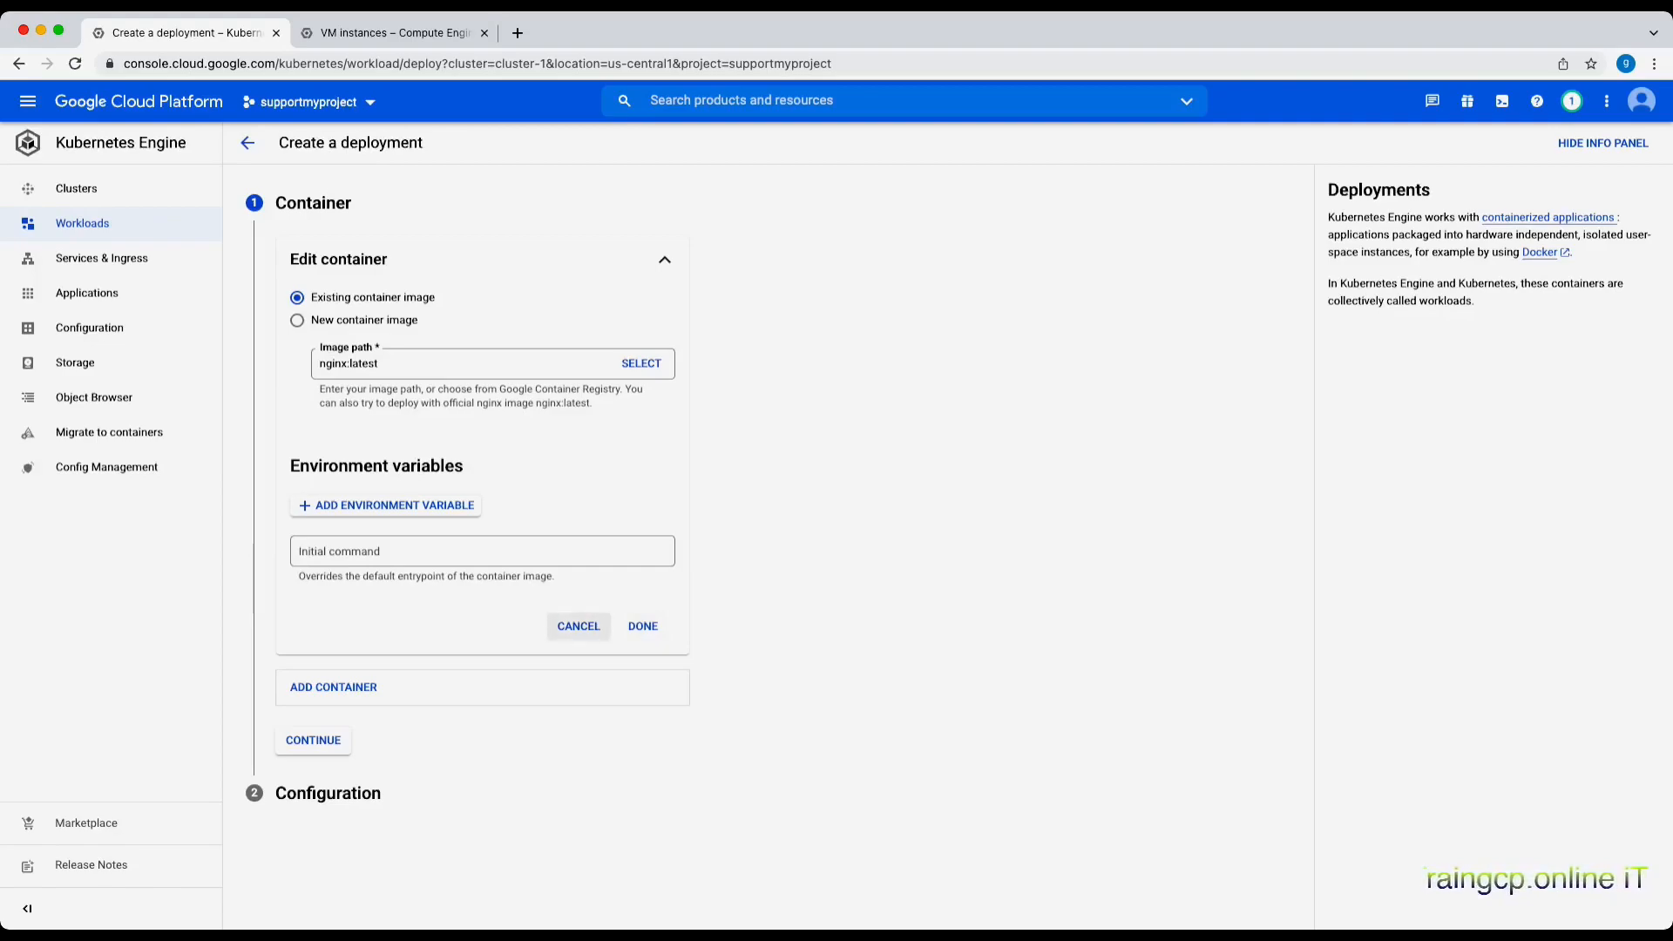
pyautogui.click(644, 626)
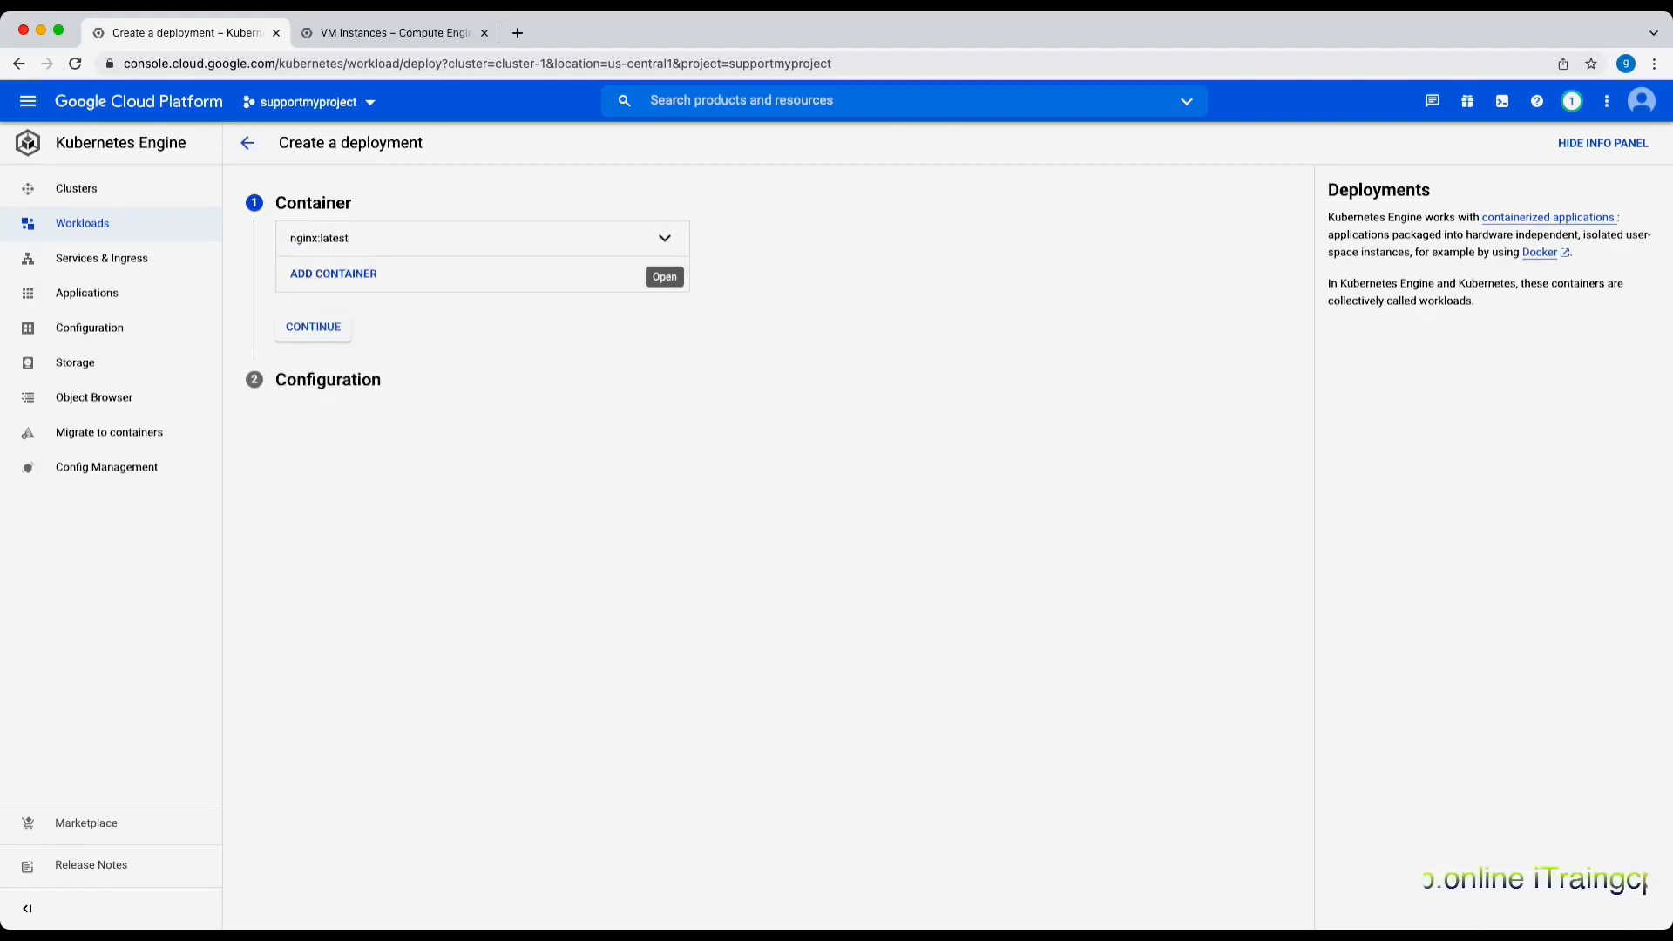
pyautogui.click(313, 327)
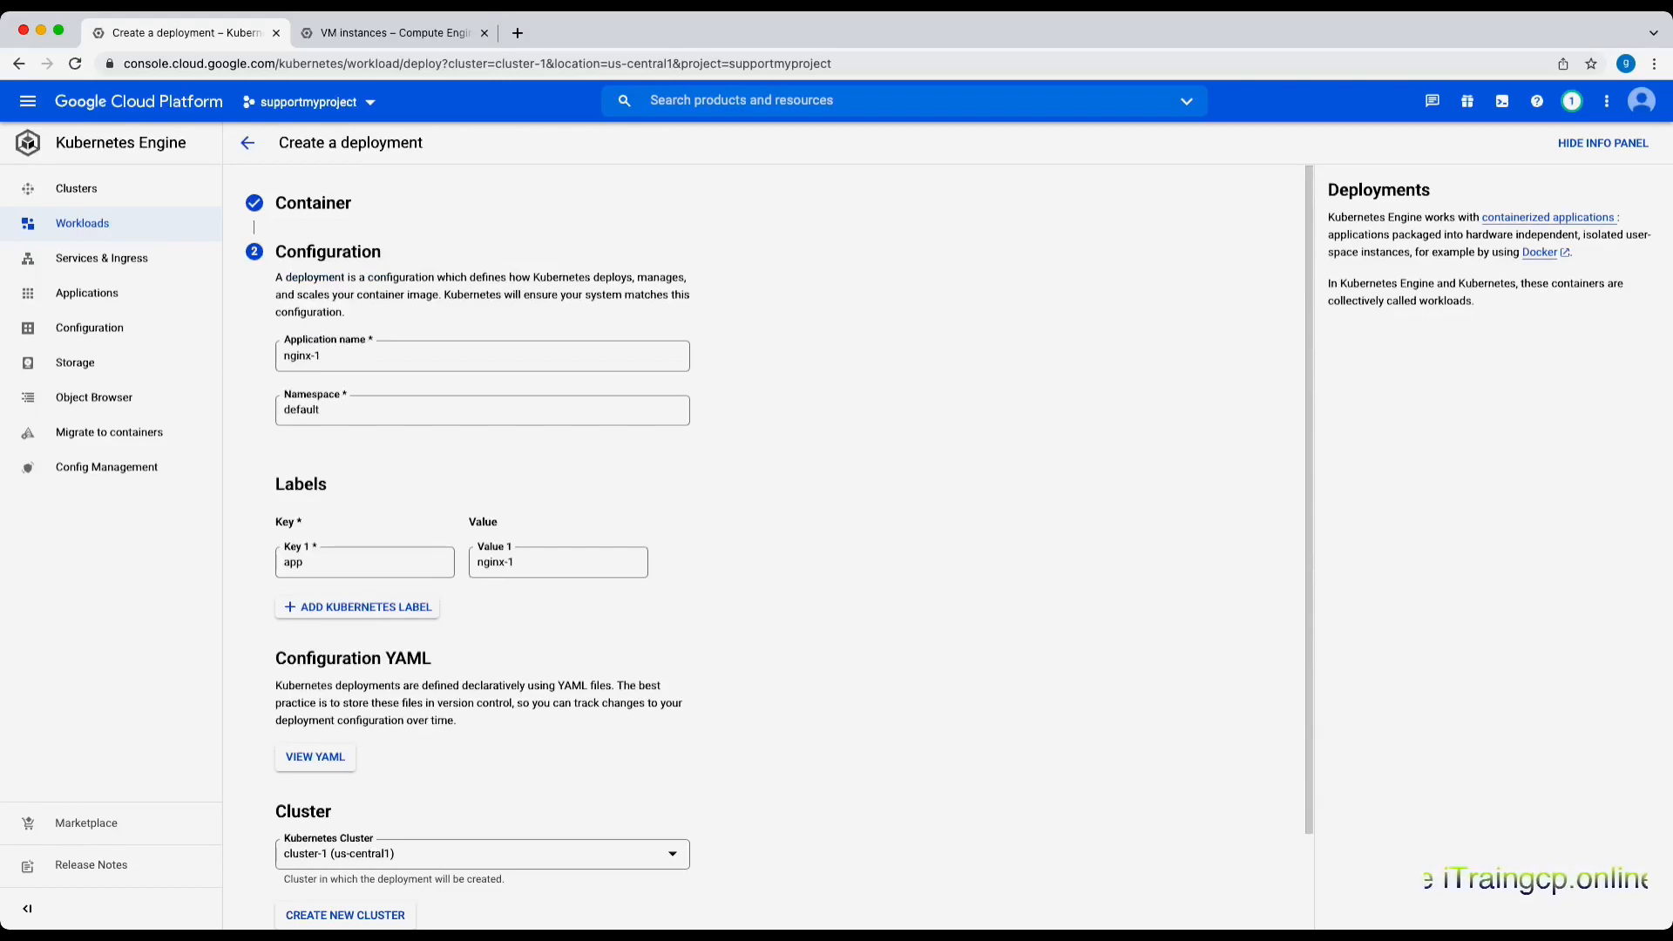
# Examine the deployment's YAML for the app label, container image, replica limits, CPU utilization target and autoscaler name
pyautogui.scroll(-2, 767, 540)
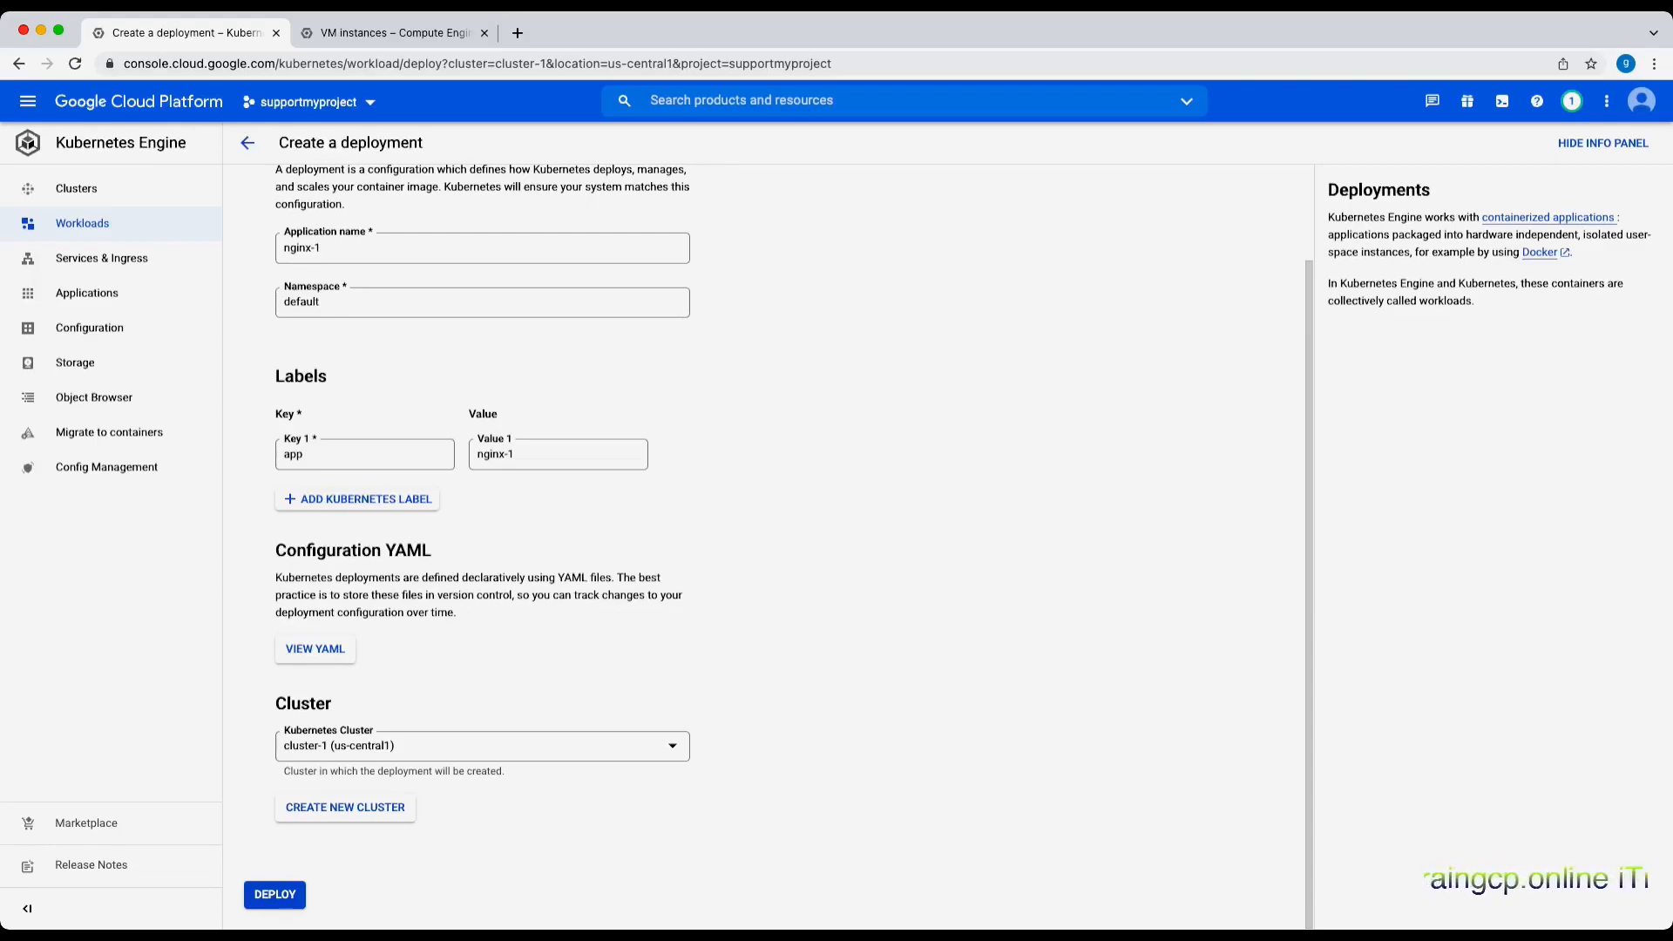
pyautogui.click(315, 649)
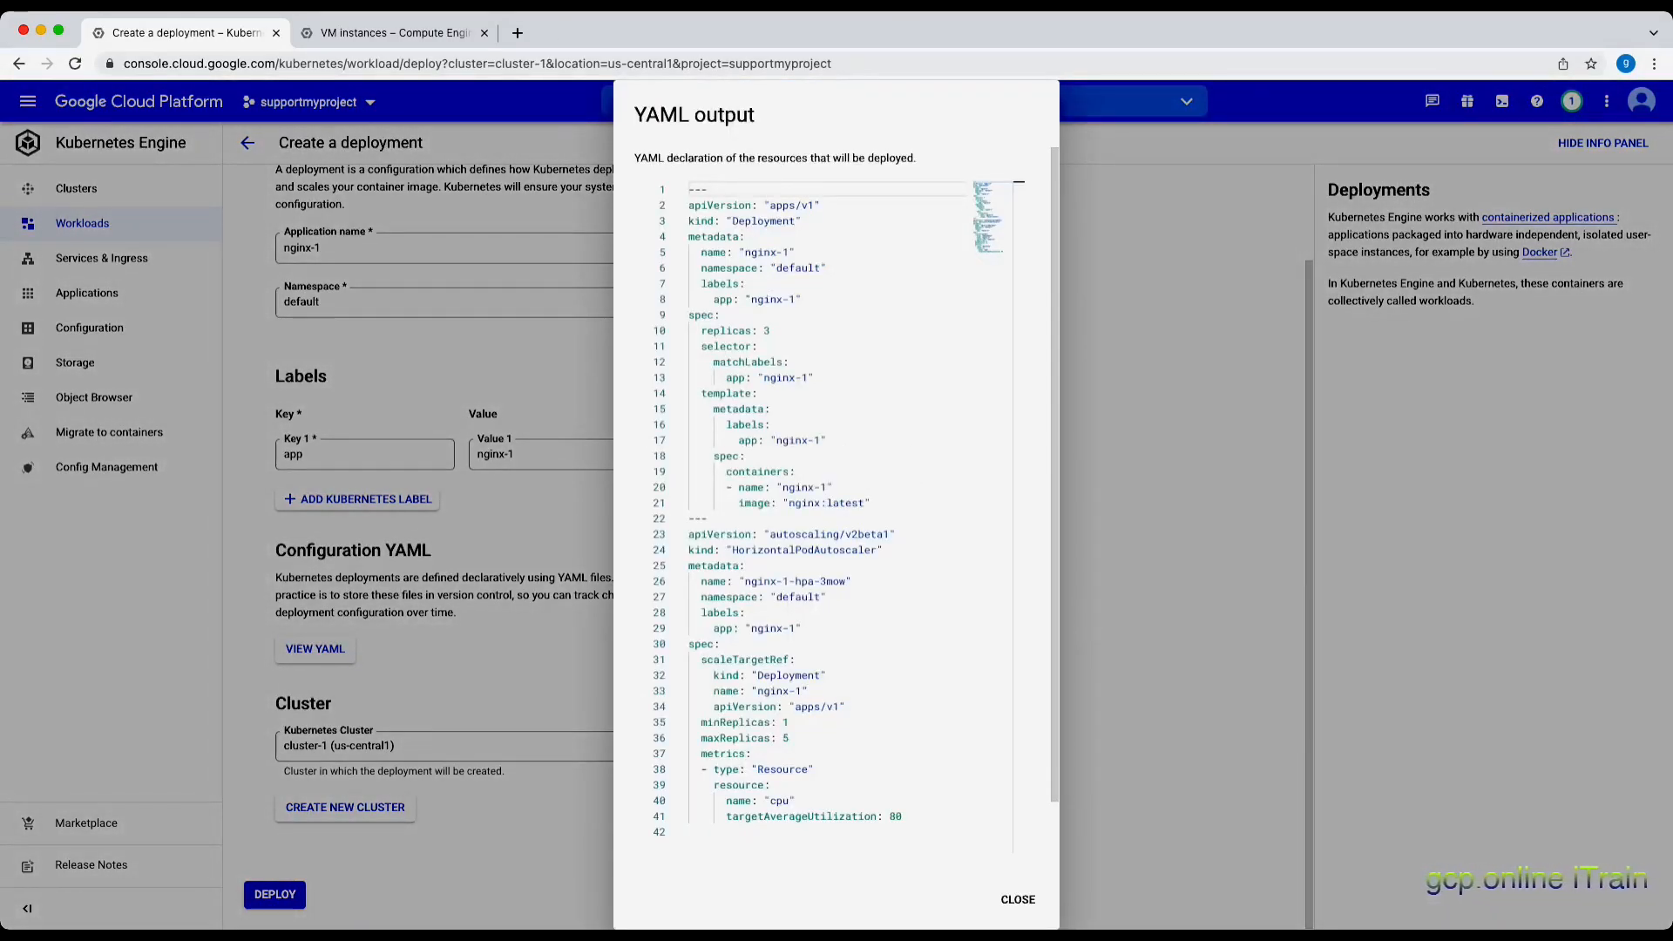
pyautogui.click(795, 472)
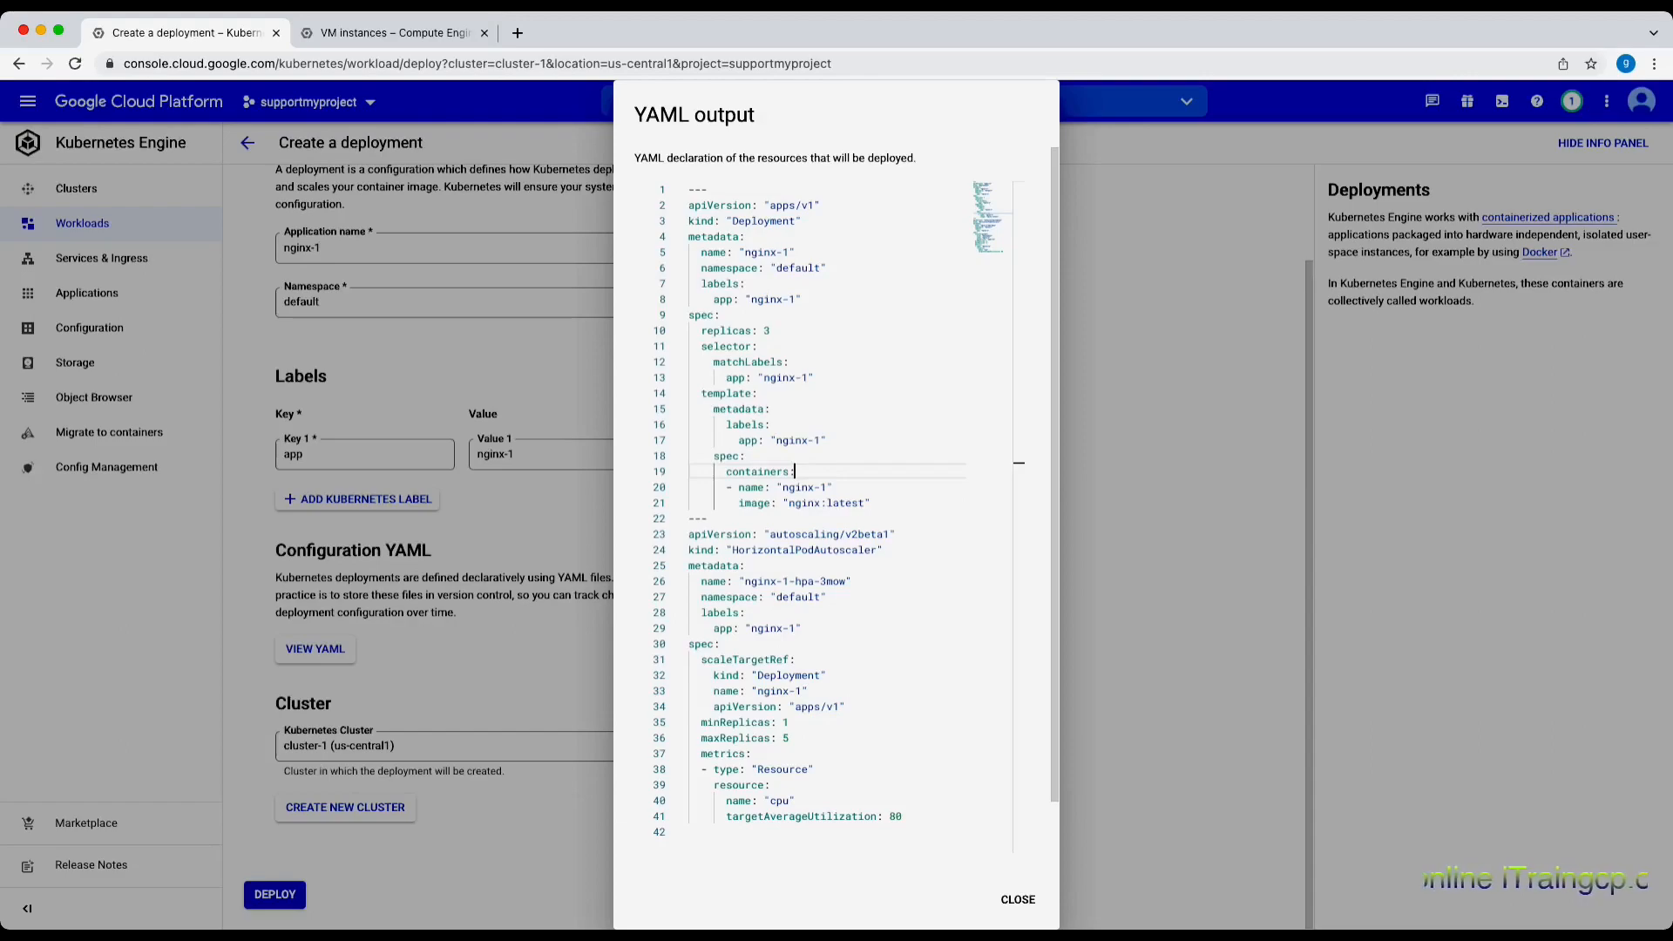
pyautogui.moveTo(821, 440); pyautogui.dragTo(776, 440)
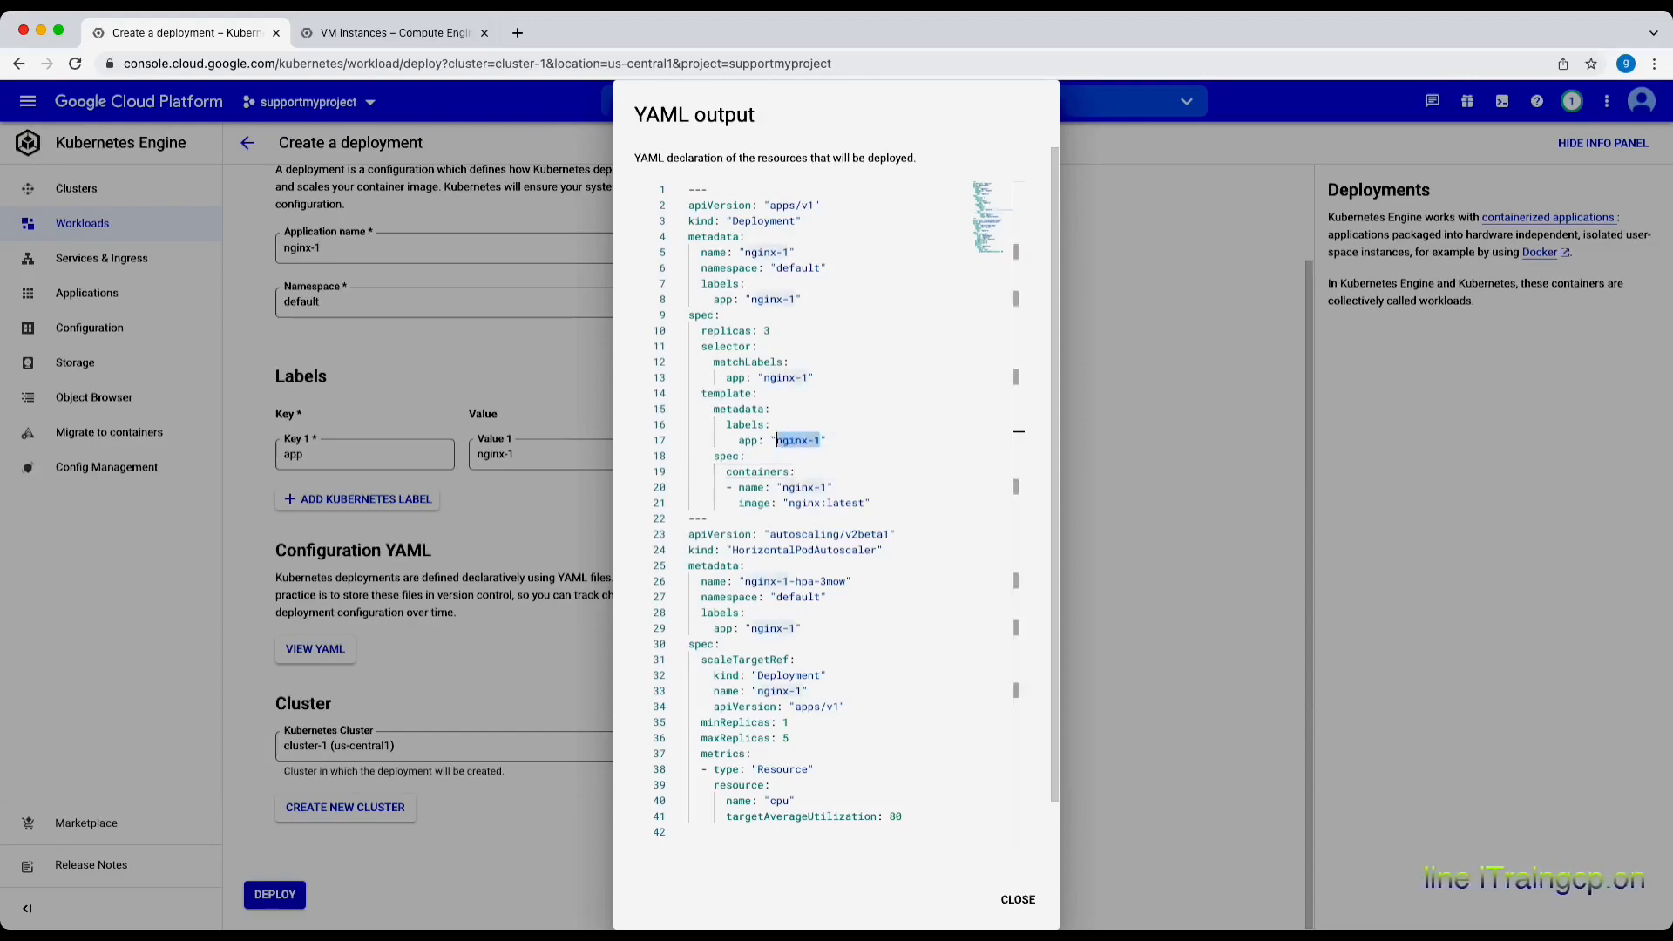
pyautogui.moveTo(866, 503); pyautogui.dragTo(789, 503)
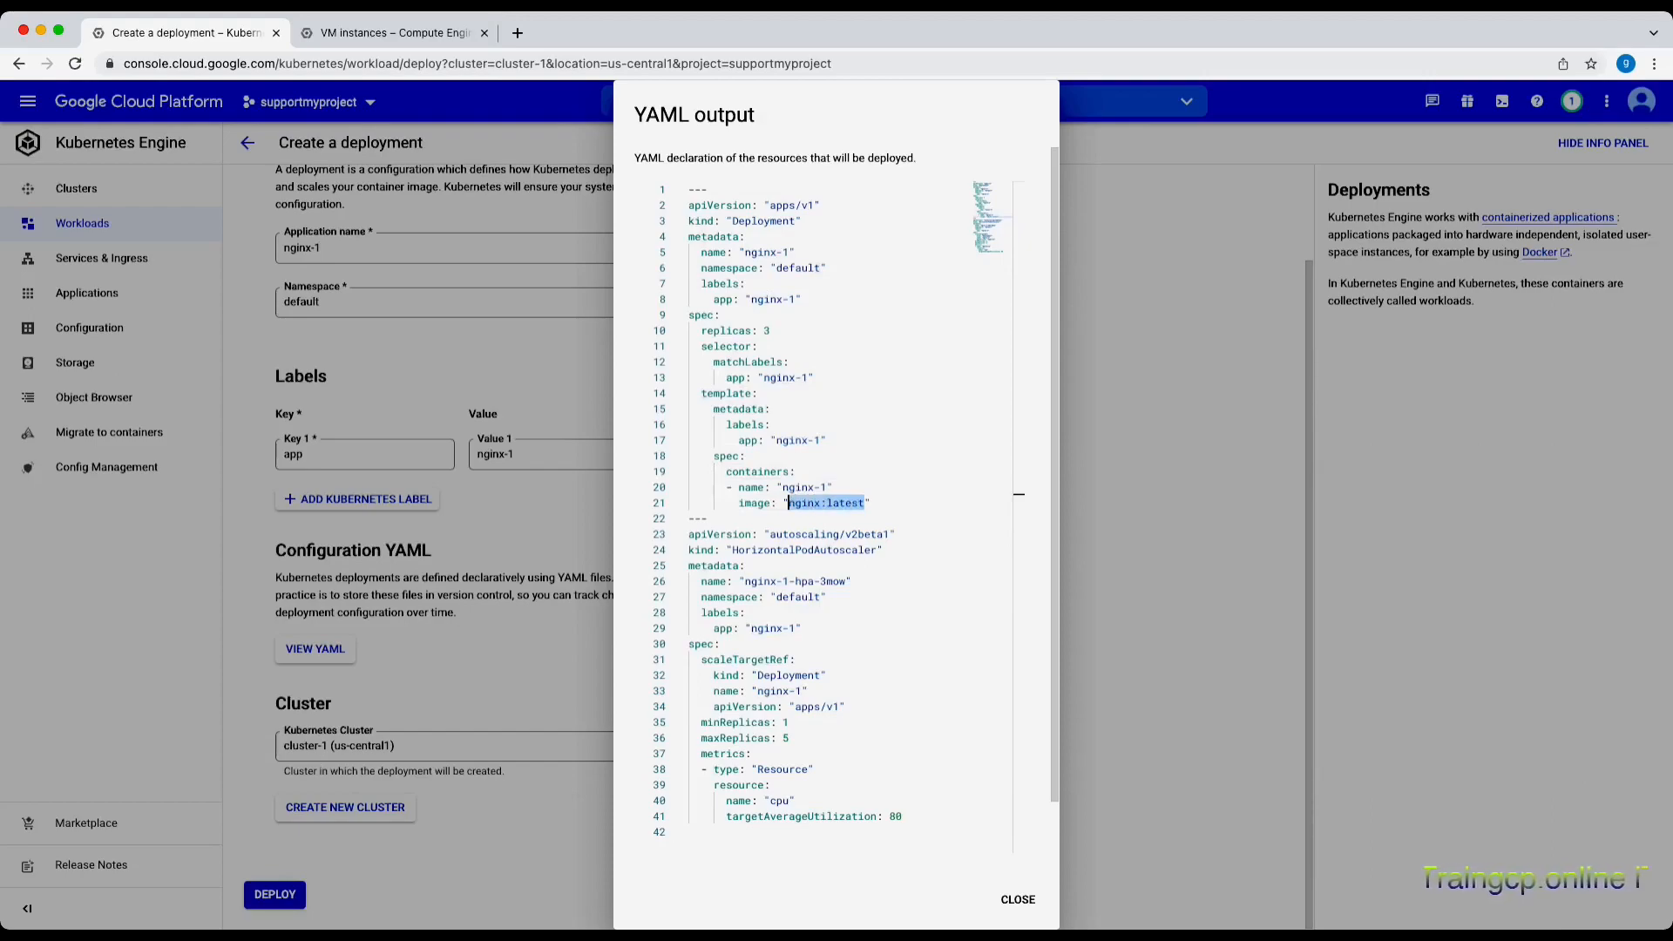
pyautogui.moveTo(701, 723)
pyautogui.mouseDown()
pyautogui.moveTo(788, 722)
pyautogui.moveTo(700, 738)
pyautogui.mouseUp()
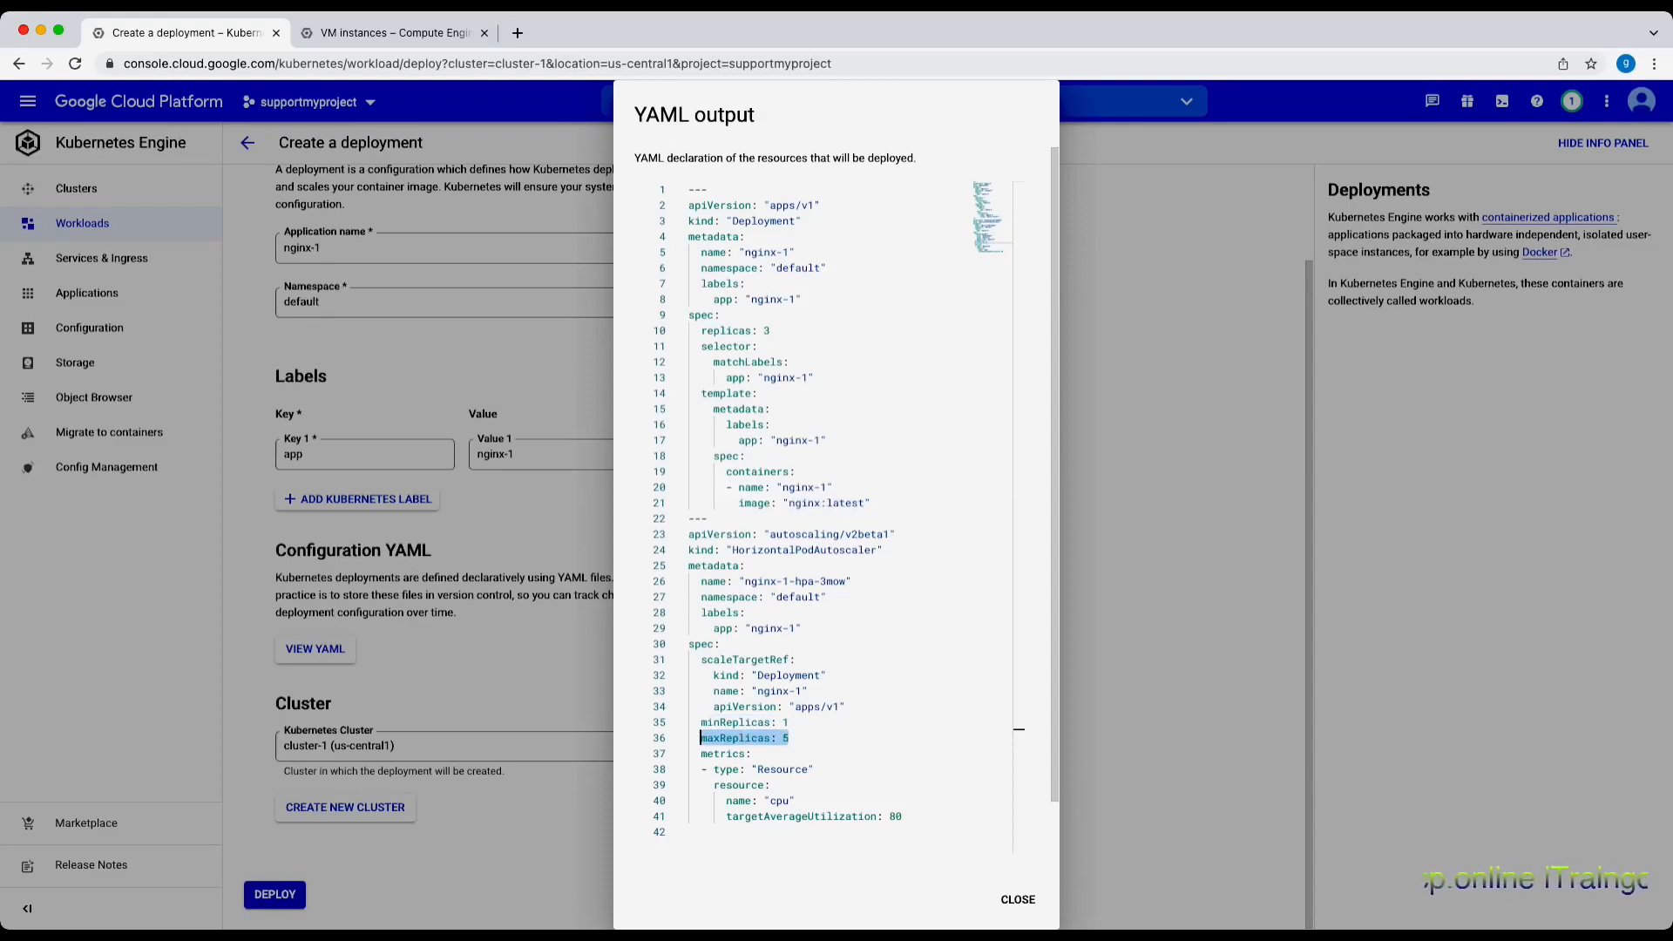
pyautogui.moveTo(771, 801); pyautogui.dragTo(788, 801)
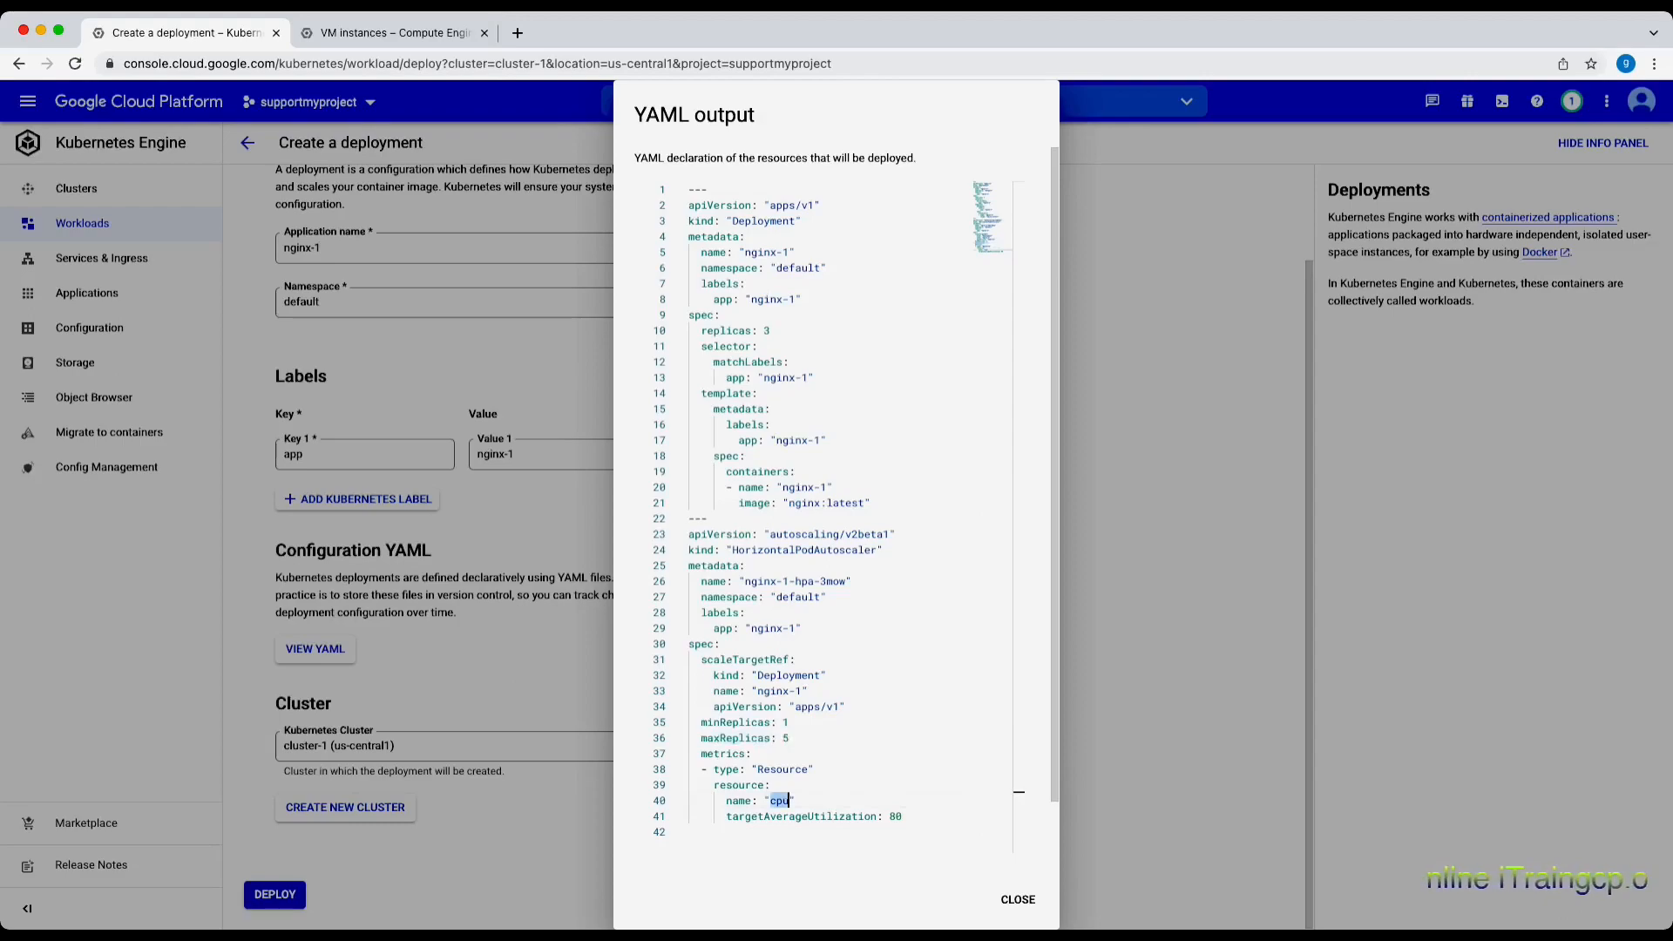
pyautogui.moveTo(890, 816); pyautogui.dragTo(903, 817)
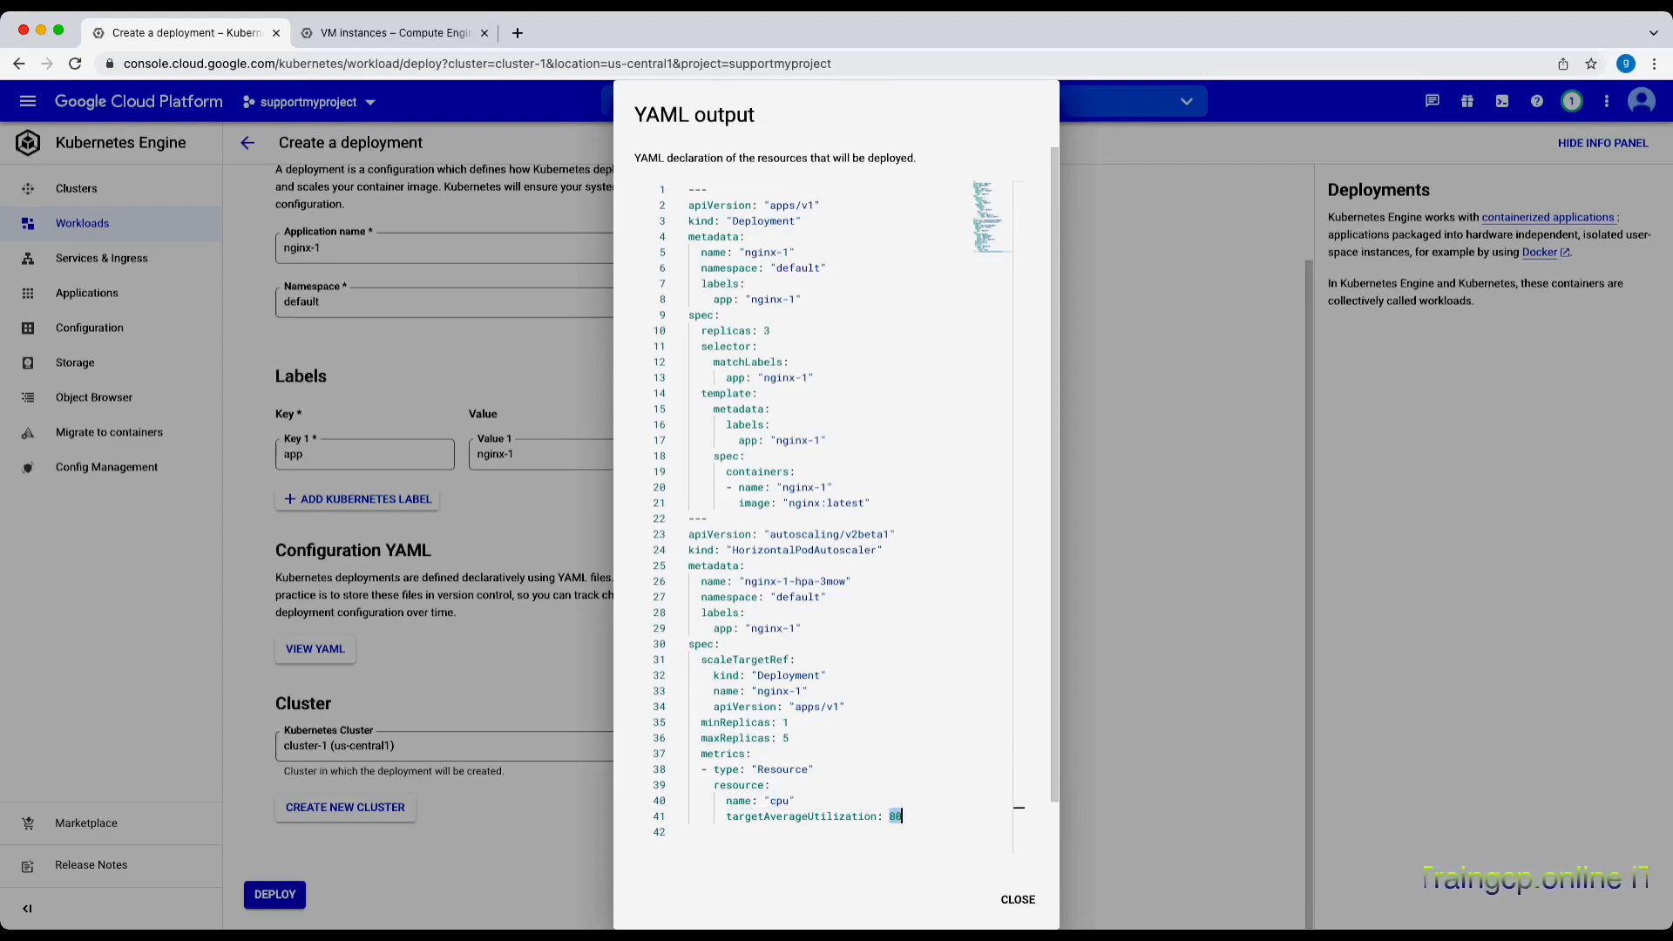
pyautogui.moveTo(847, 581); pyautogui.dragTo(763, 581)
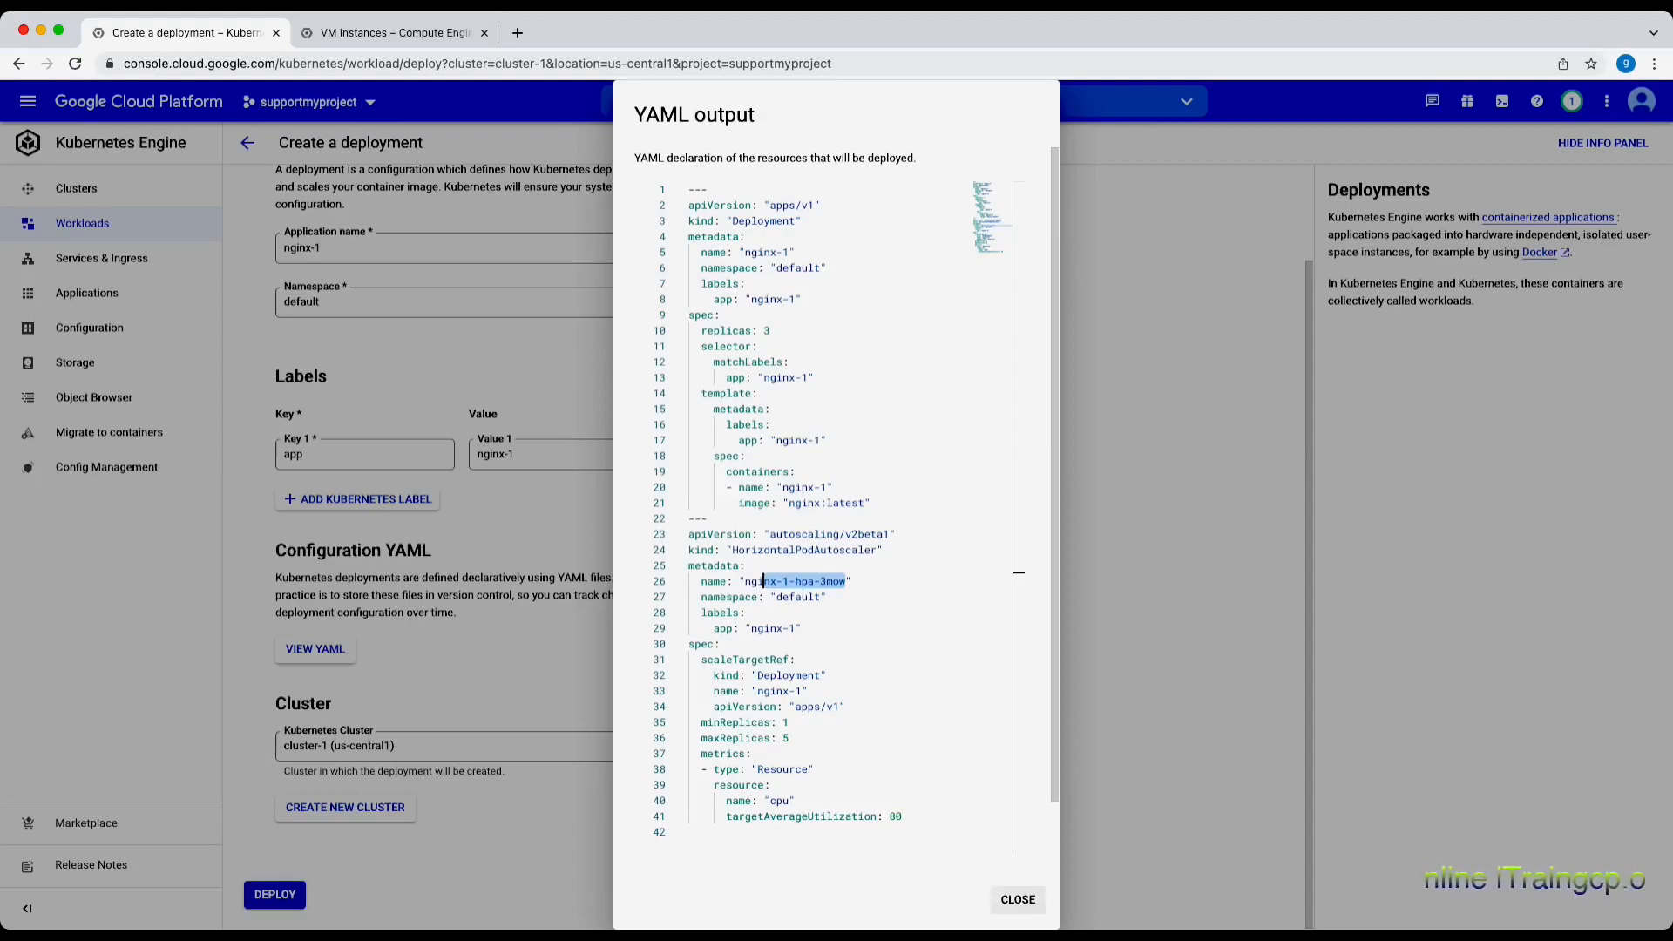
pyautogui.click(1018, 899)
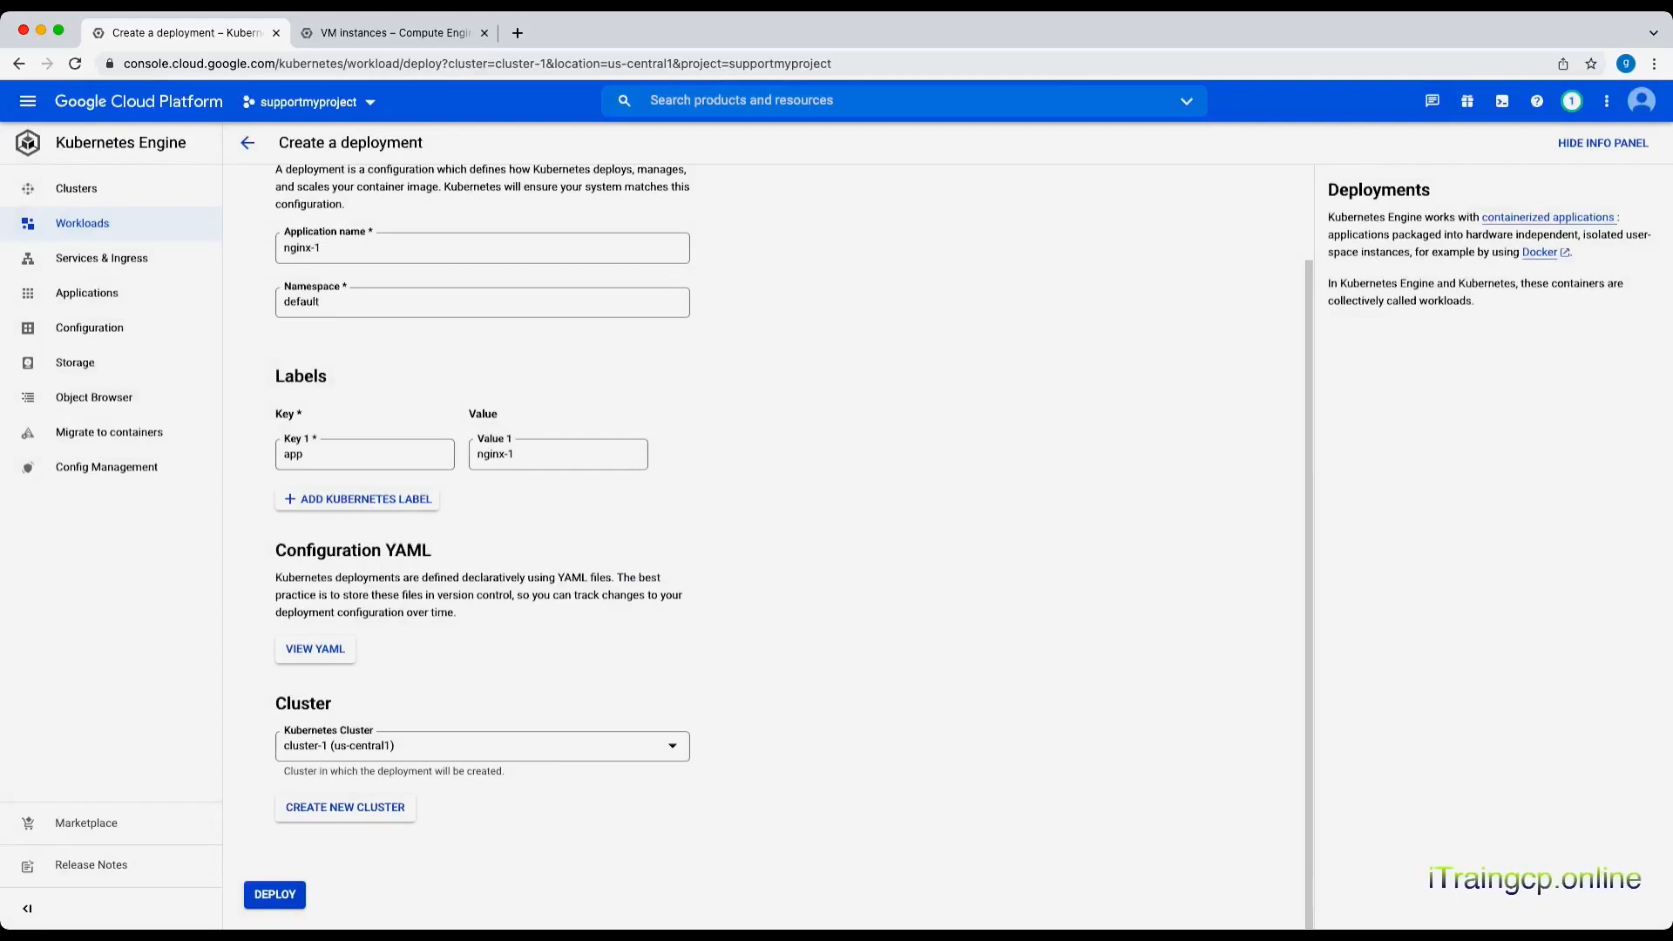
# Deploy the nginx-1 application in the default namespace to cluster-1 (us-central1)
pyautogui.click(483, 747)
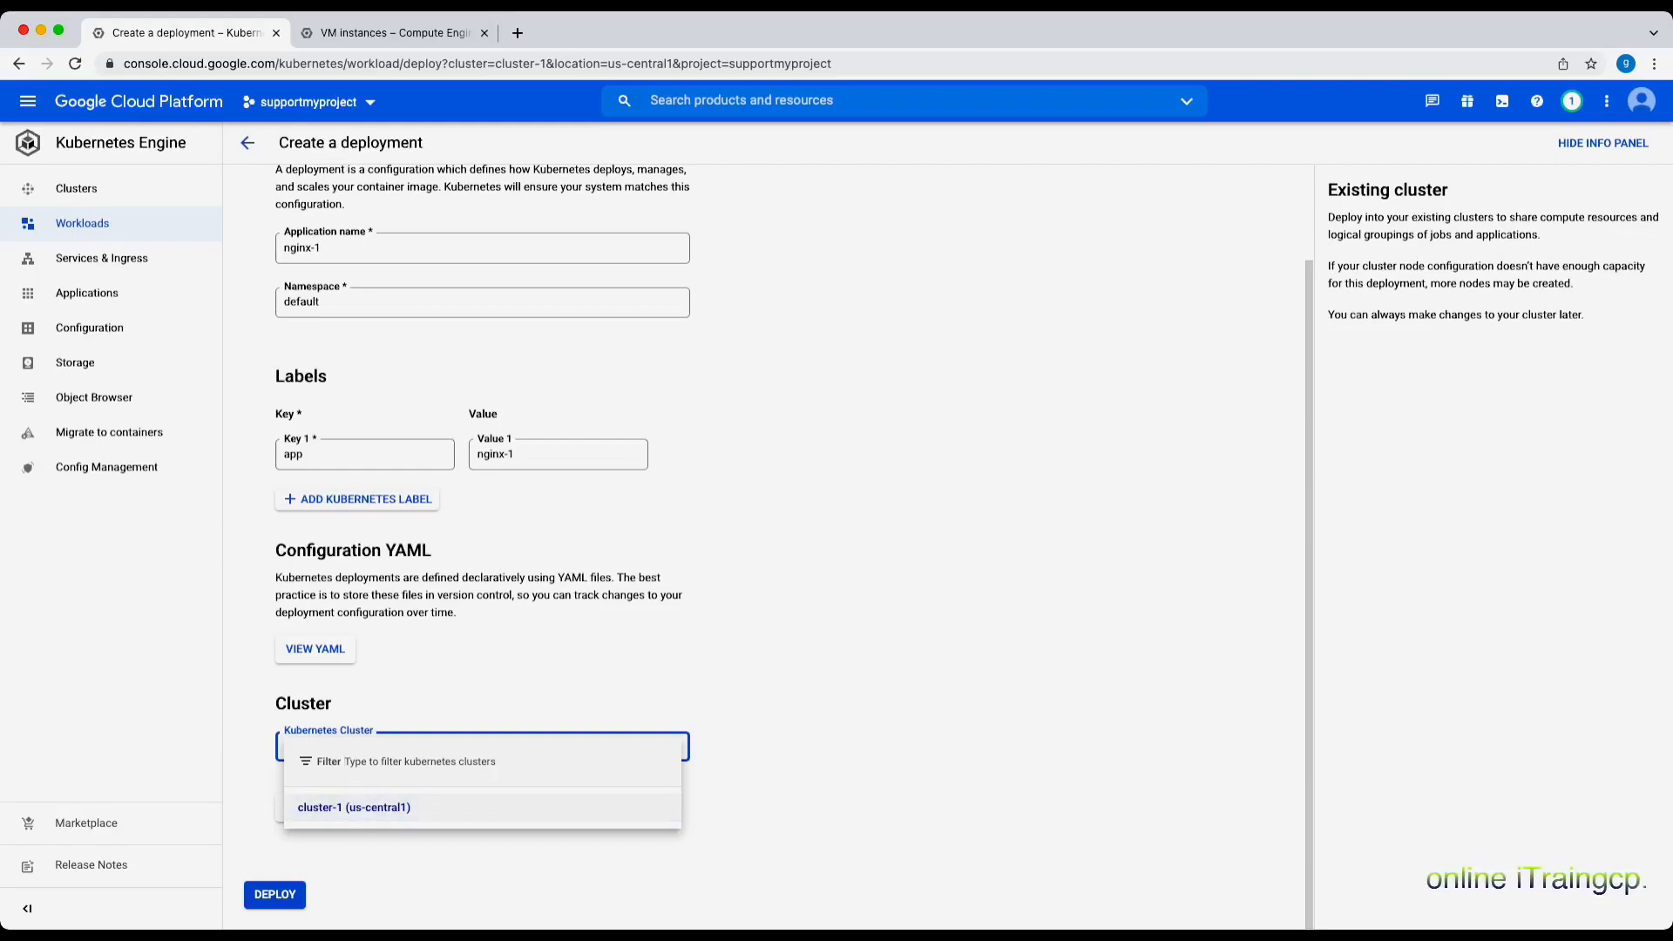
pyautogui.press('Escape')
pyautogui.click(274, 895)
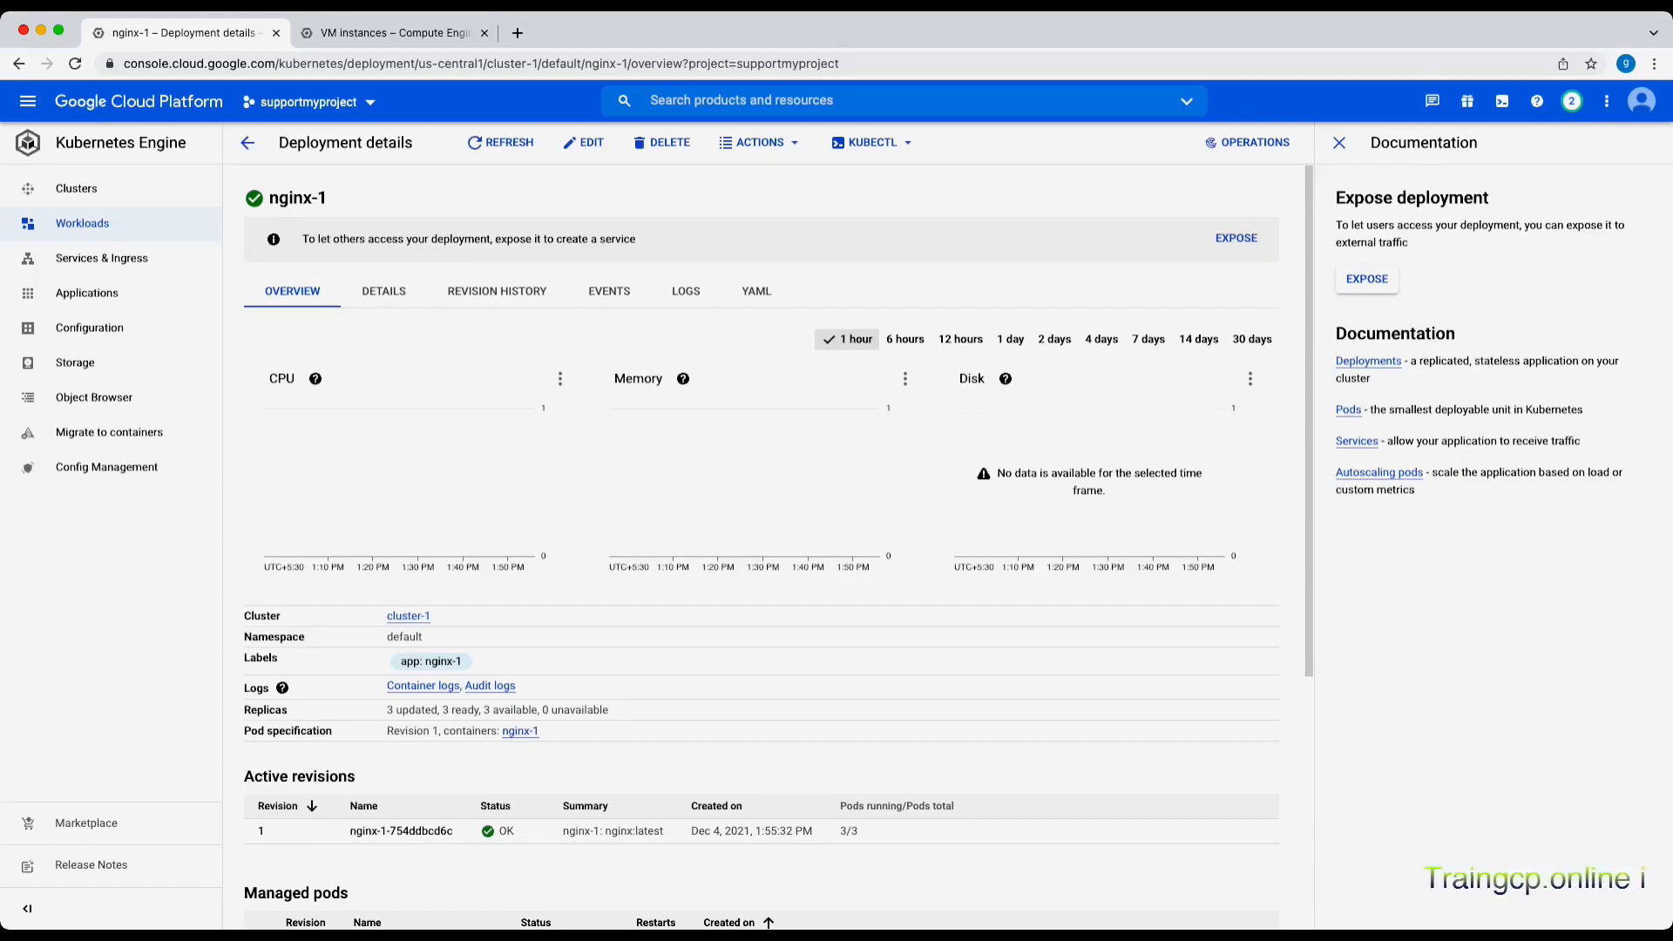
# Examine the nginx-1 deployment's resource charts, replicas, active revisions, managed pods, exposing services and autoscaler
pyautogui.scroll(-5, 985, 470)
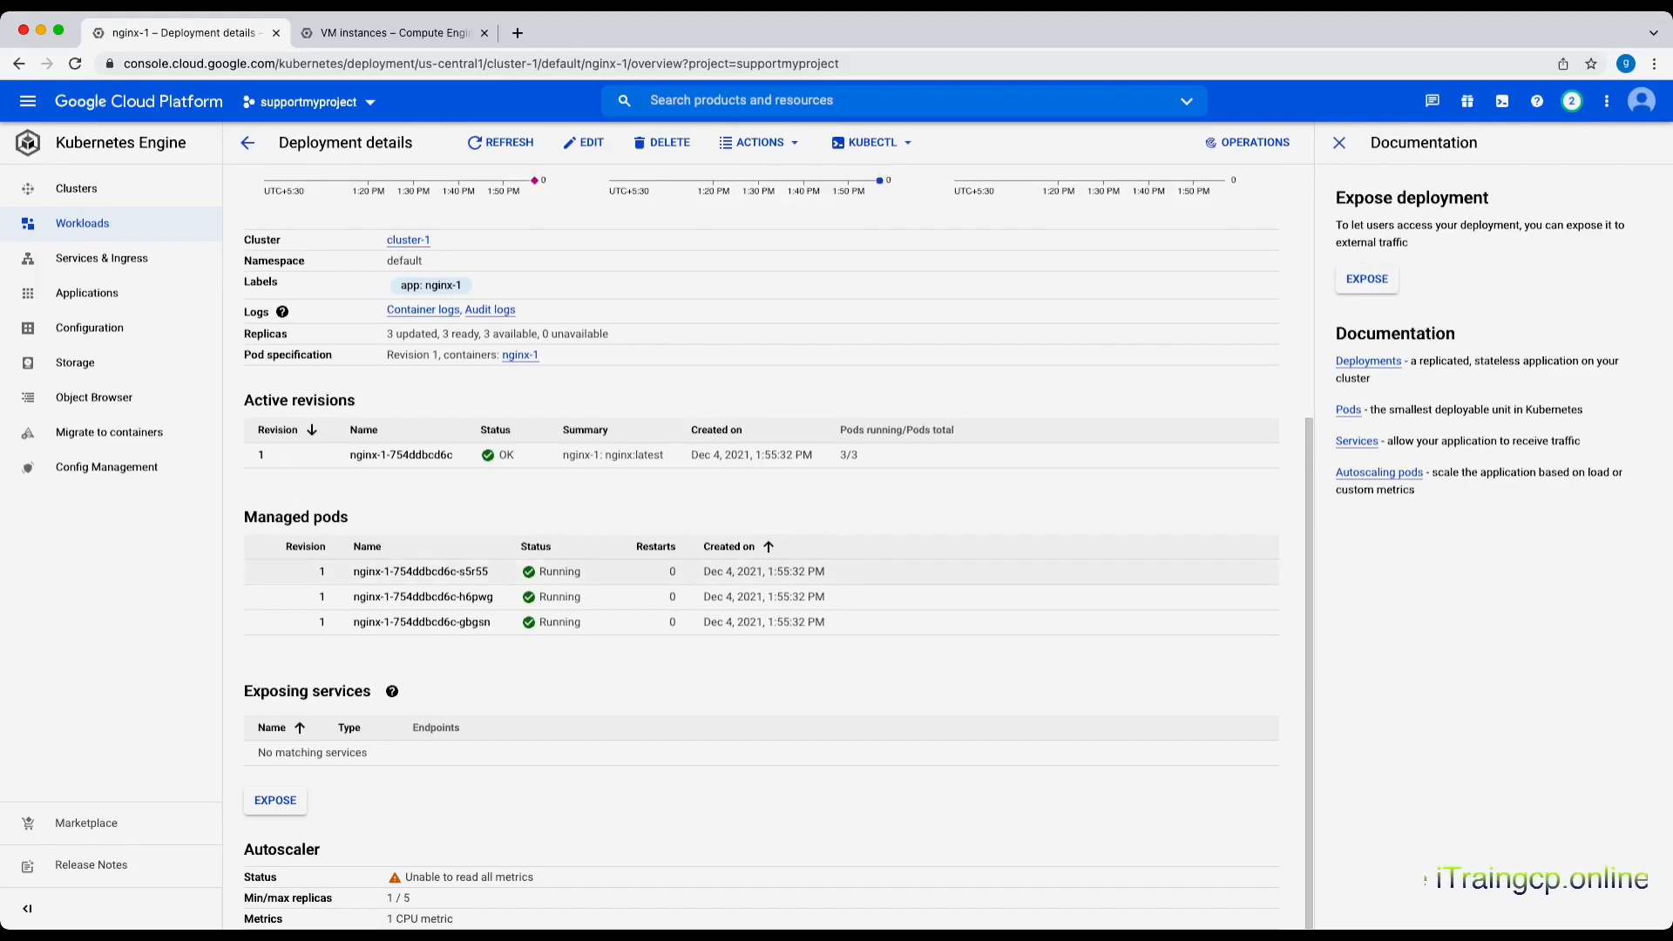
pyautogui.scroll(5, 759, 553)
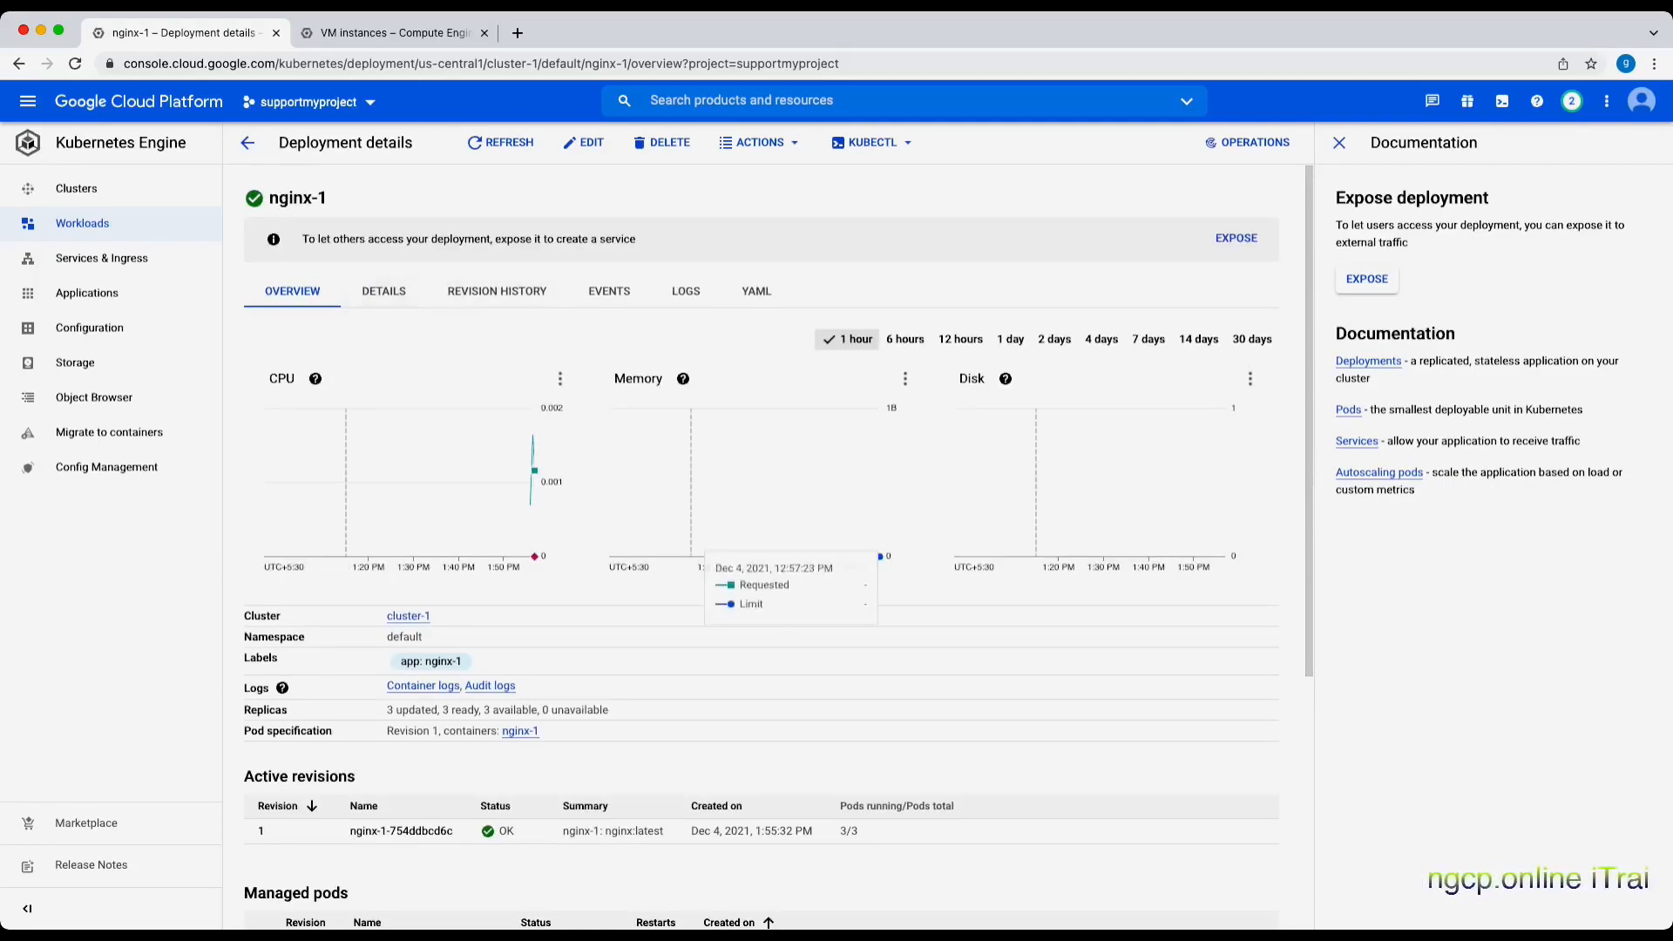
pyautogui.scroll(-4, 758, 553)
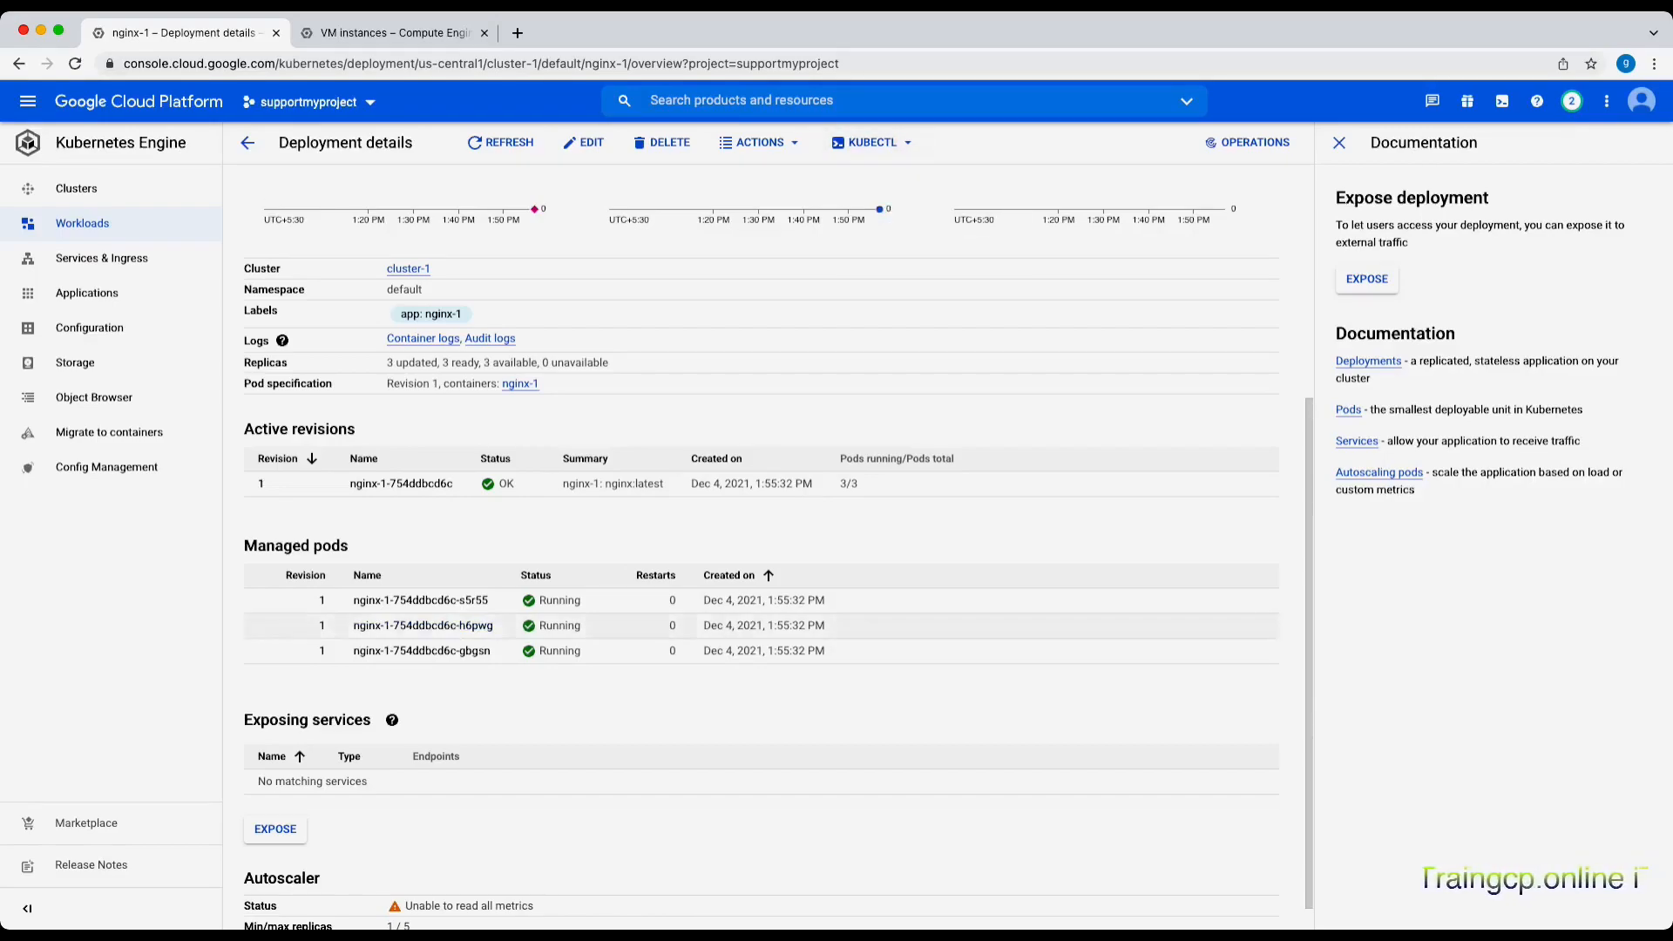
pyautogui.scroll(4, 761, 523)
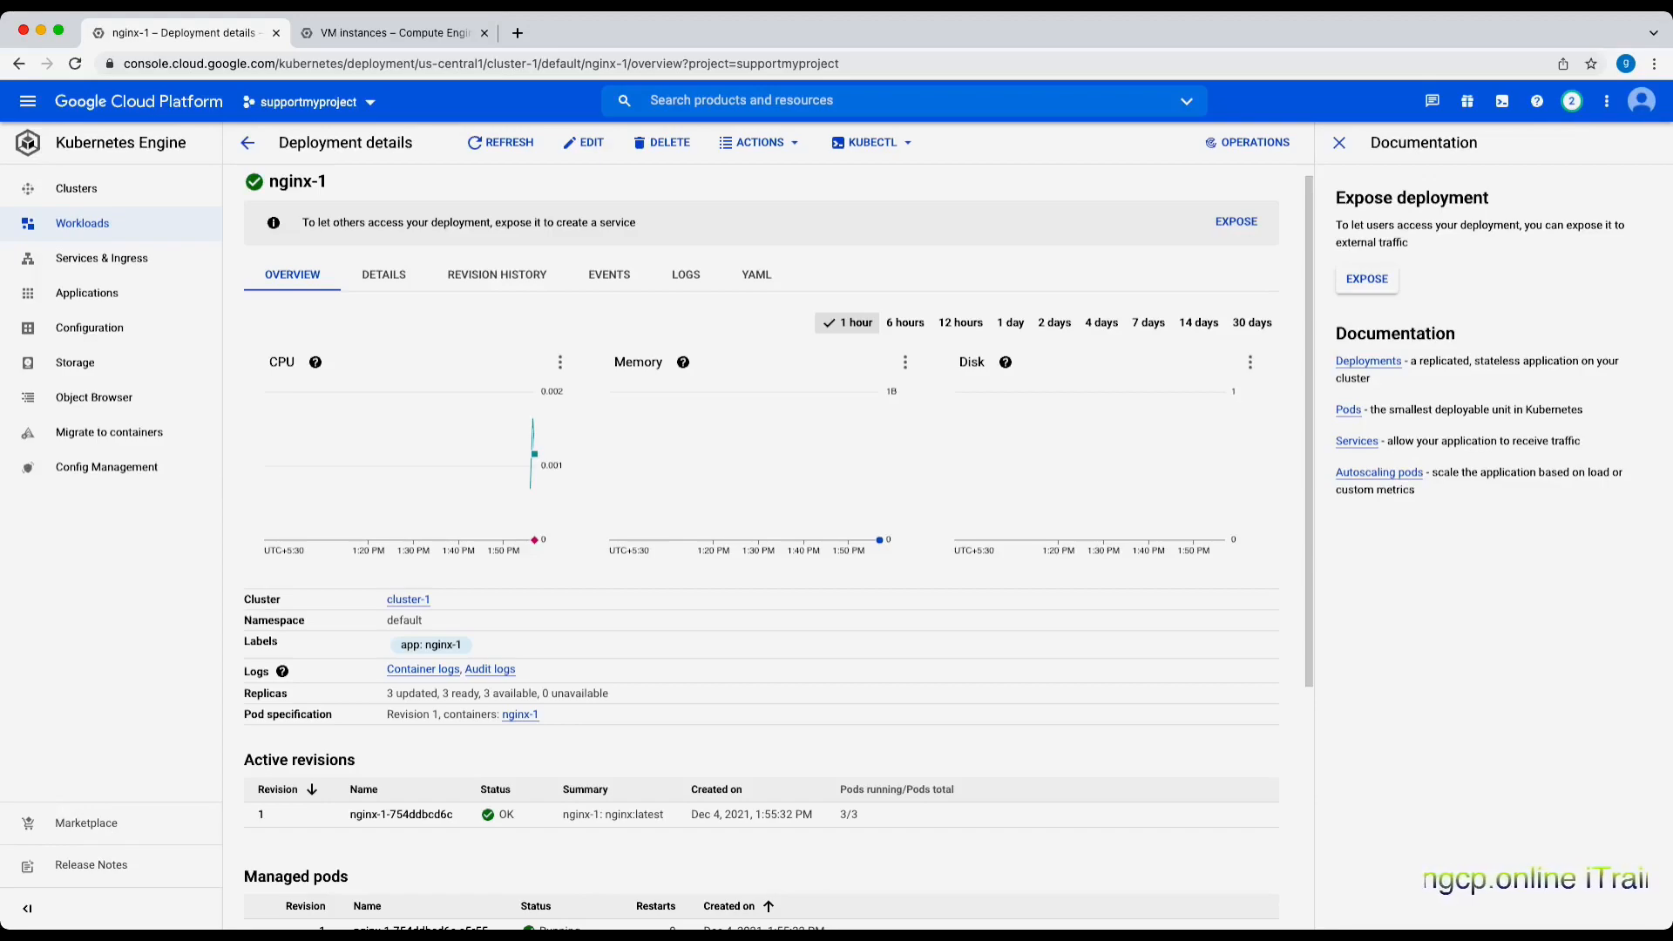
pyautogui.scroll(-5, 761, 540)
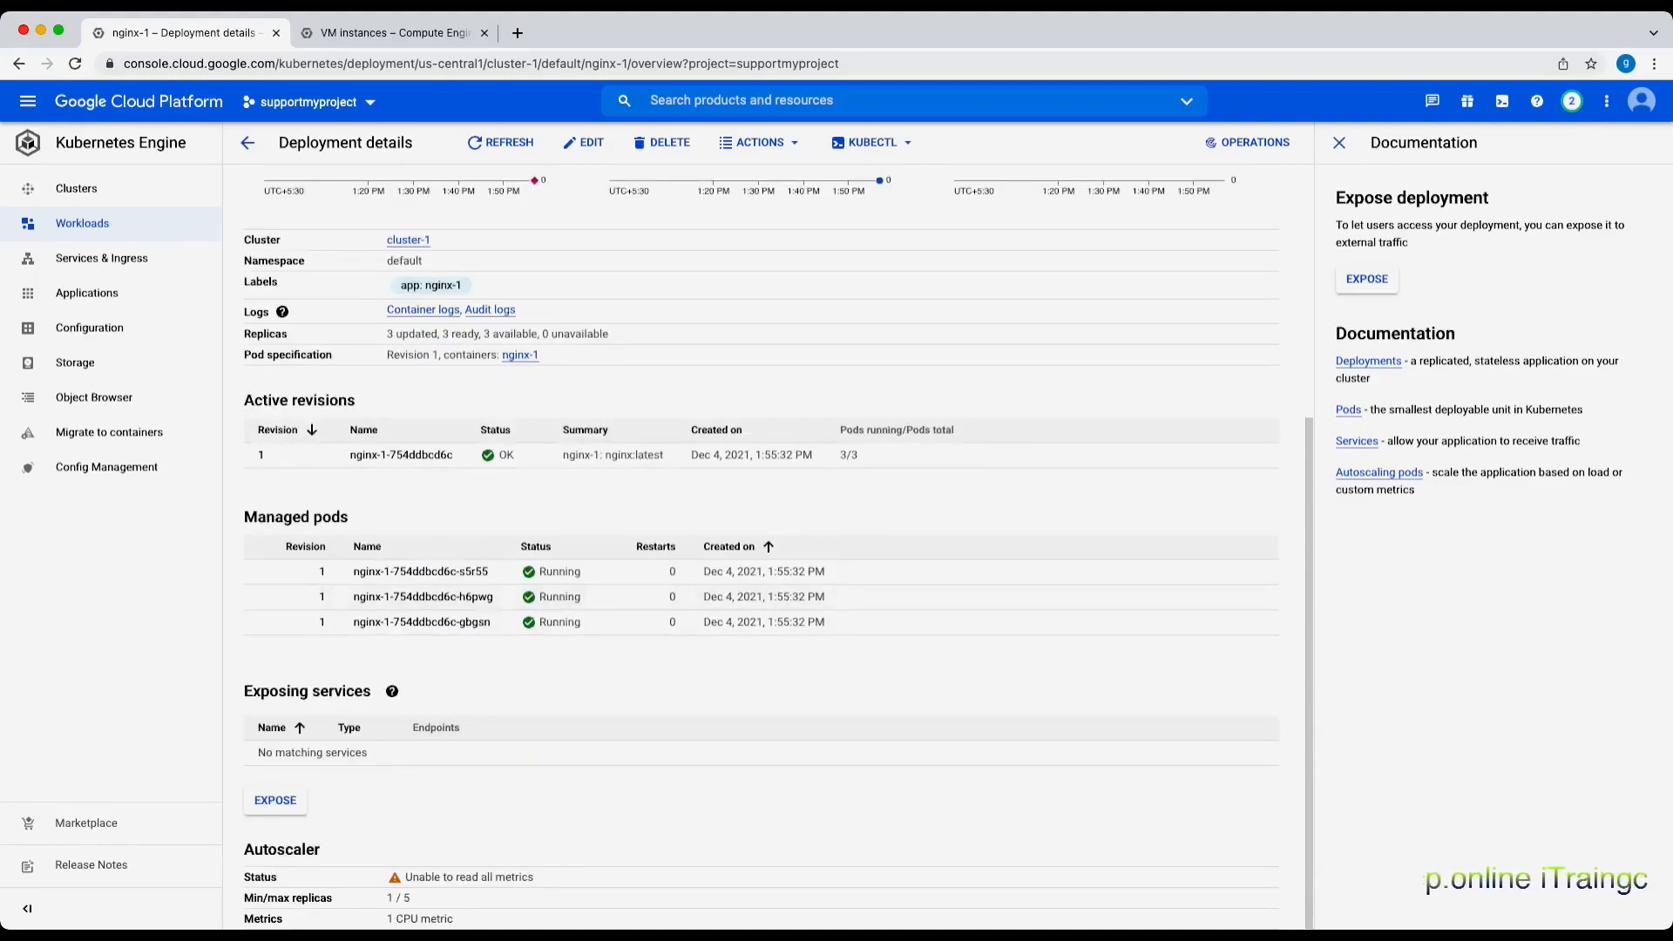
# Expose the nginx-1 deployment on TCP port 80 through a Load balancer service named nginx-1-service
pyautogui.click(275, 800)
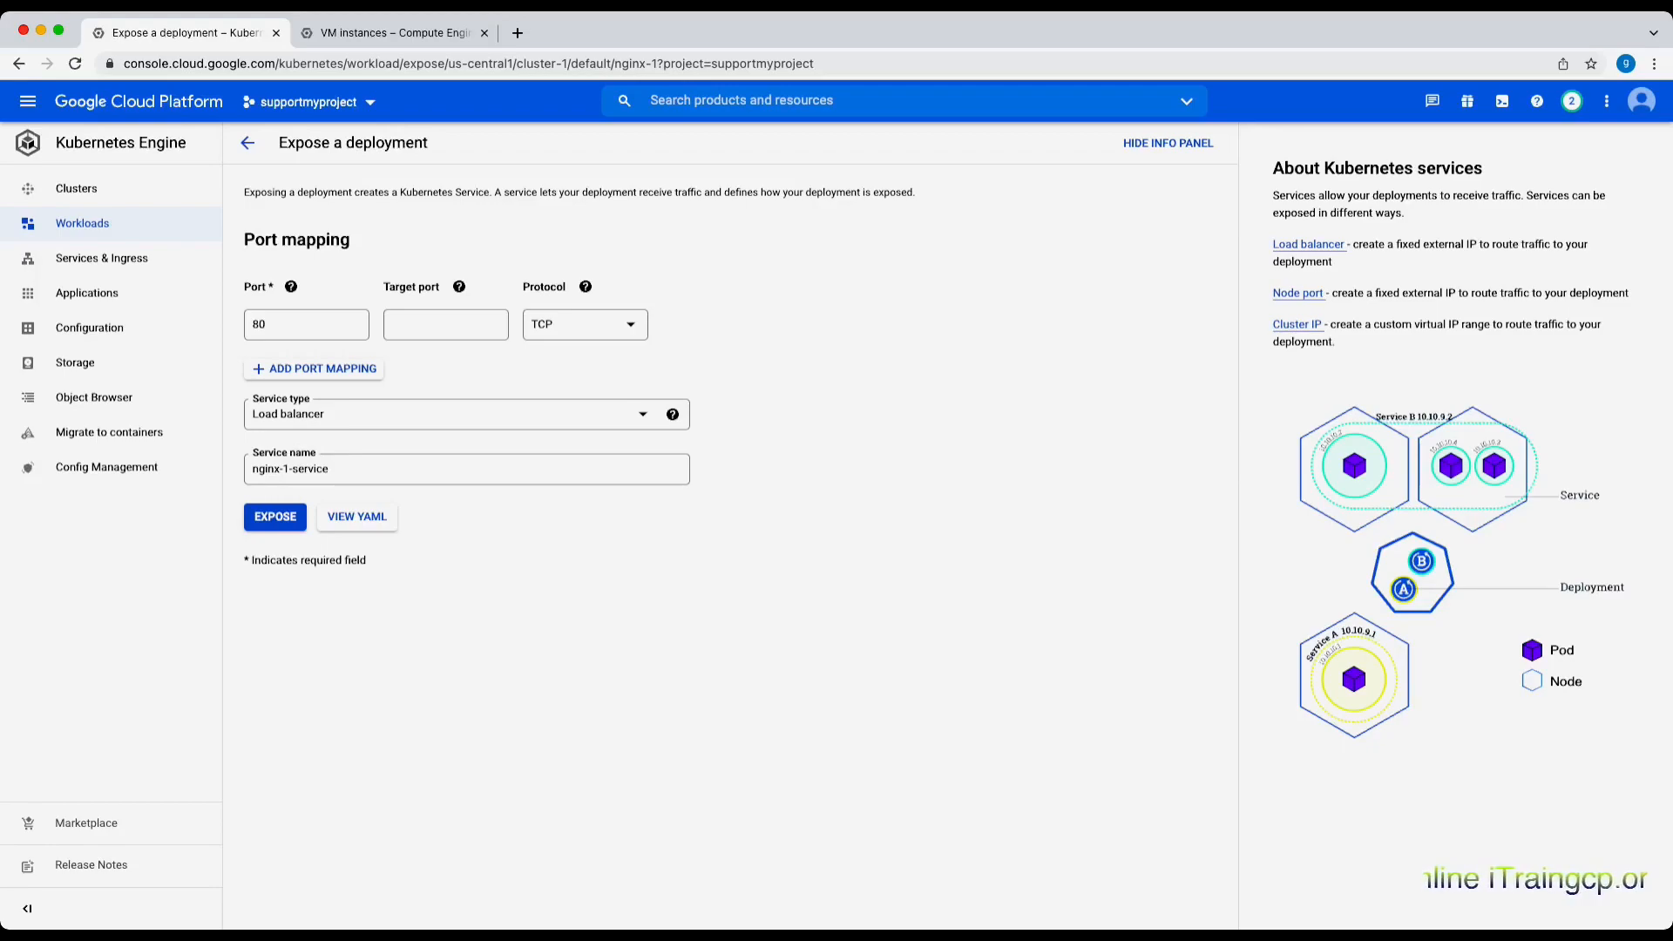
pyautogui.click(454, 416)
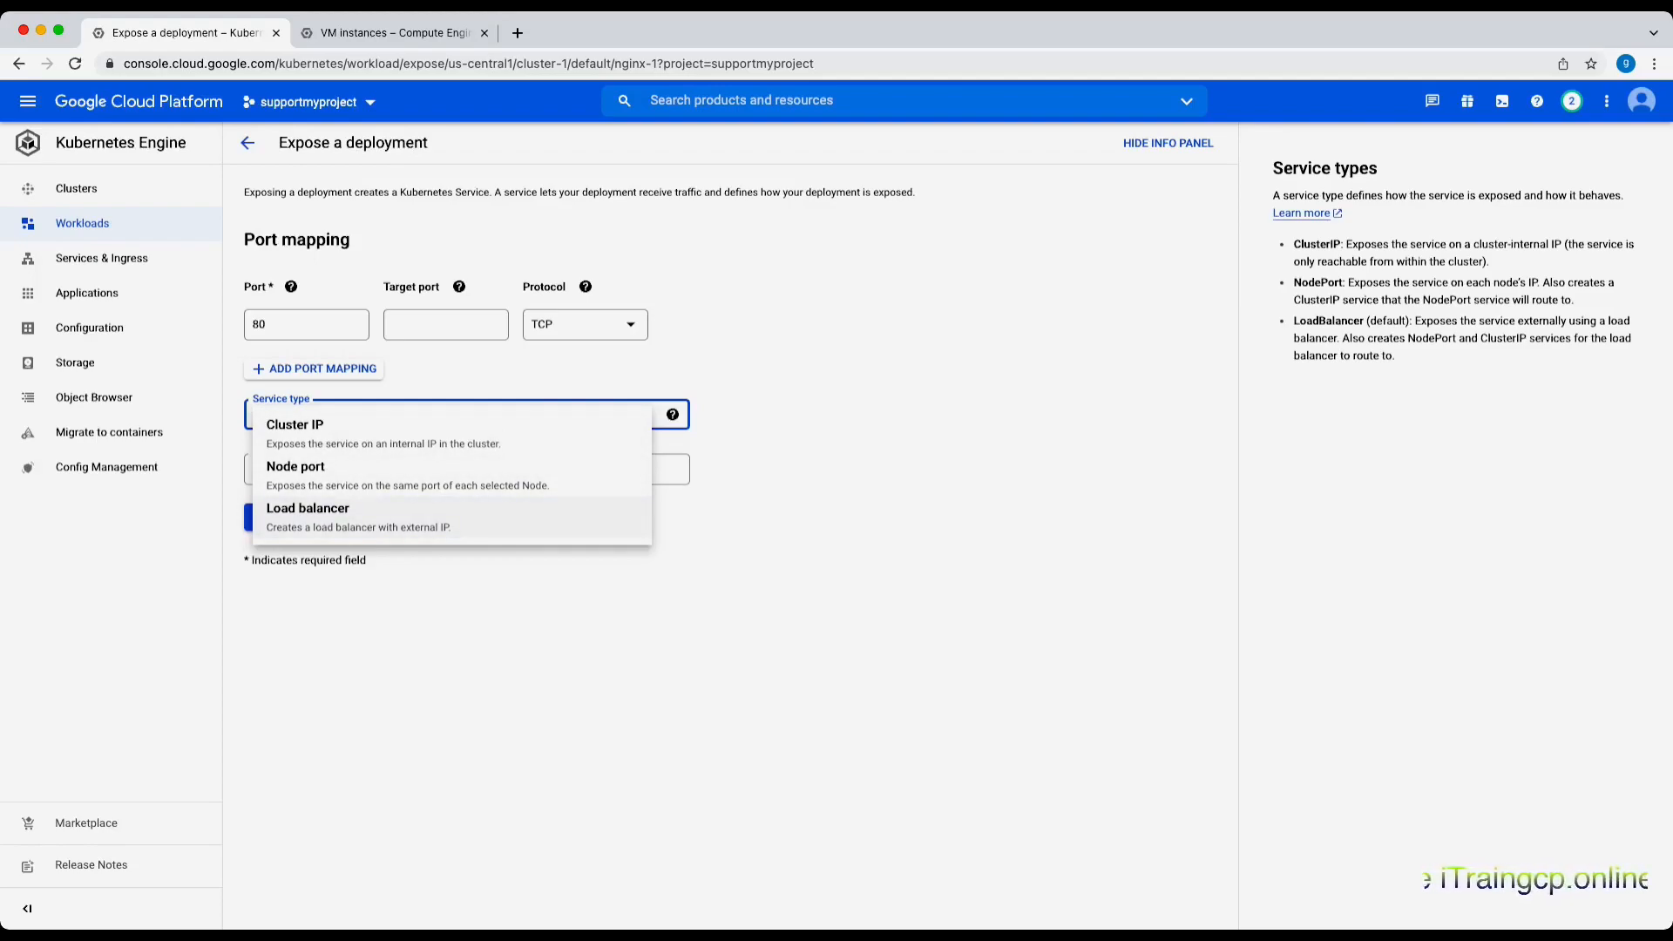
pyautogui.press('Escape')
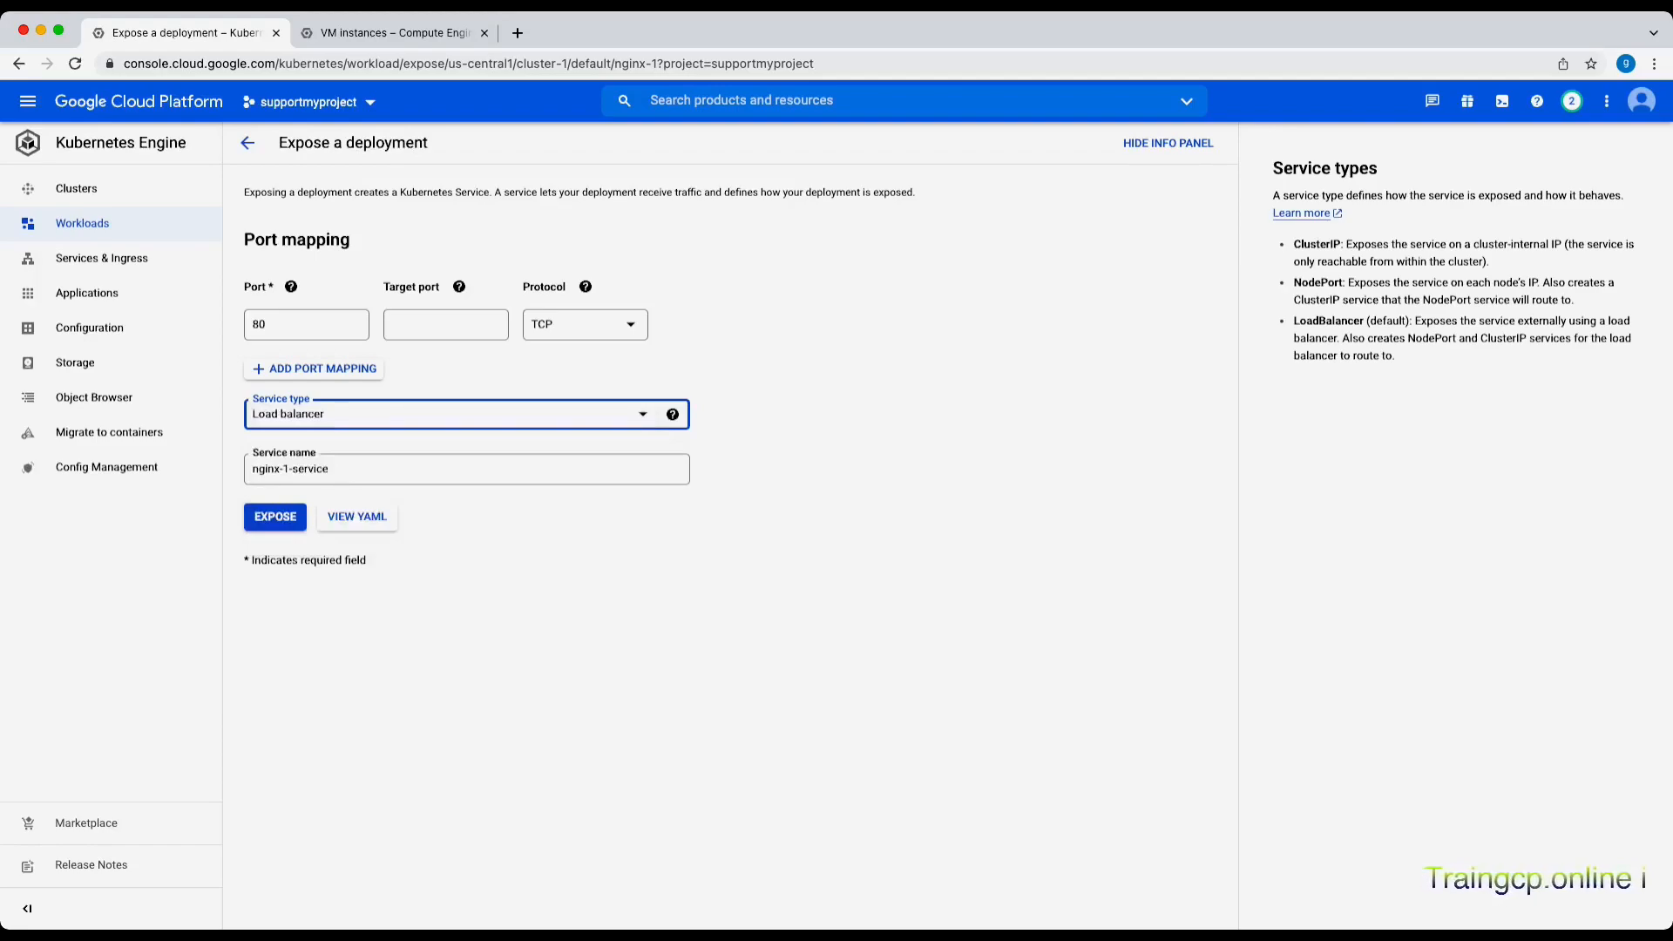
pyautogui.click(276, 517)
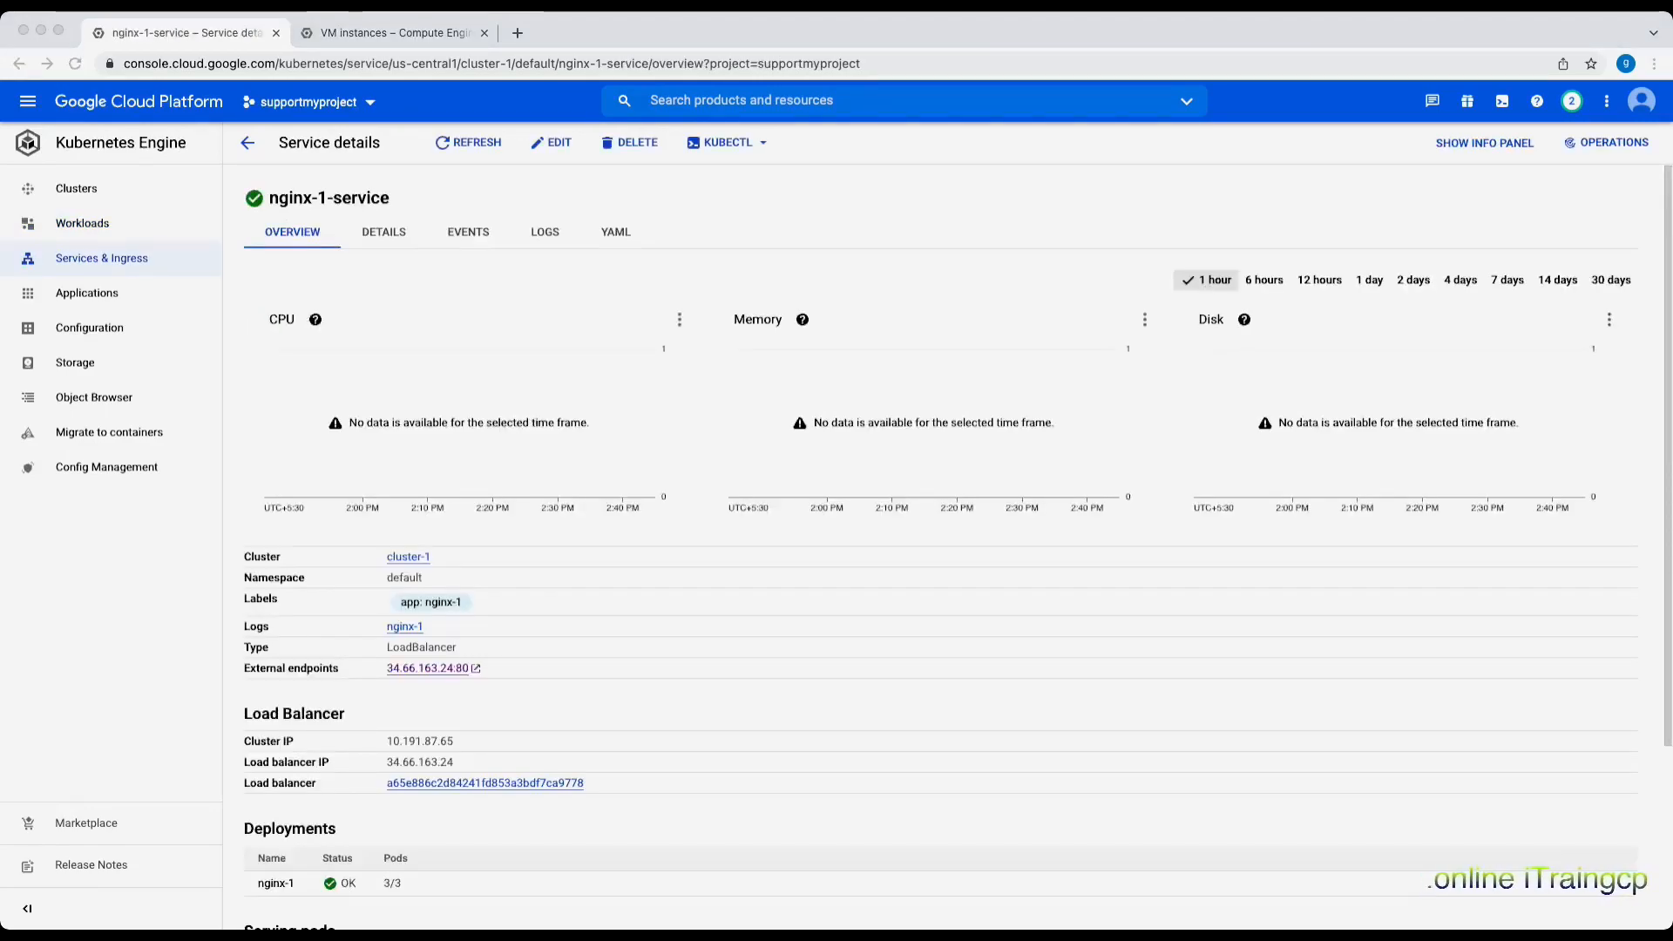
# Check nginx-1-service's type and external endpoint, and open the endpoint to view the page it serves
pyautogui.click(929, 531)
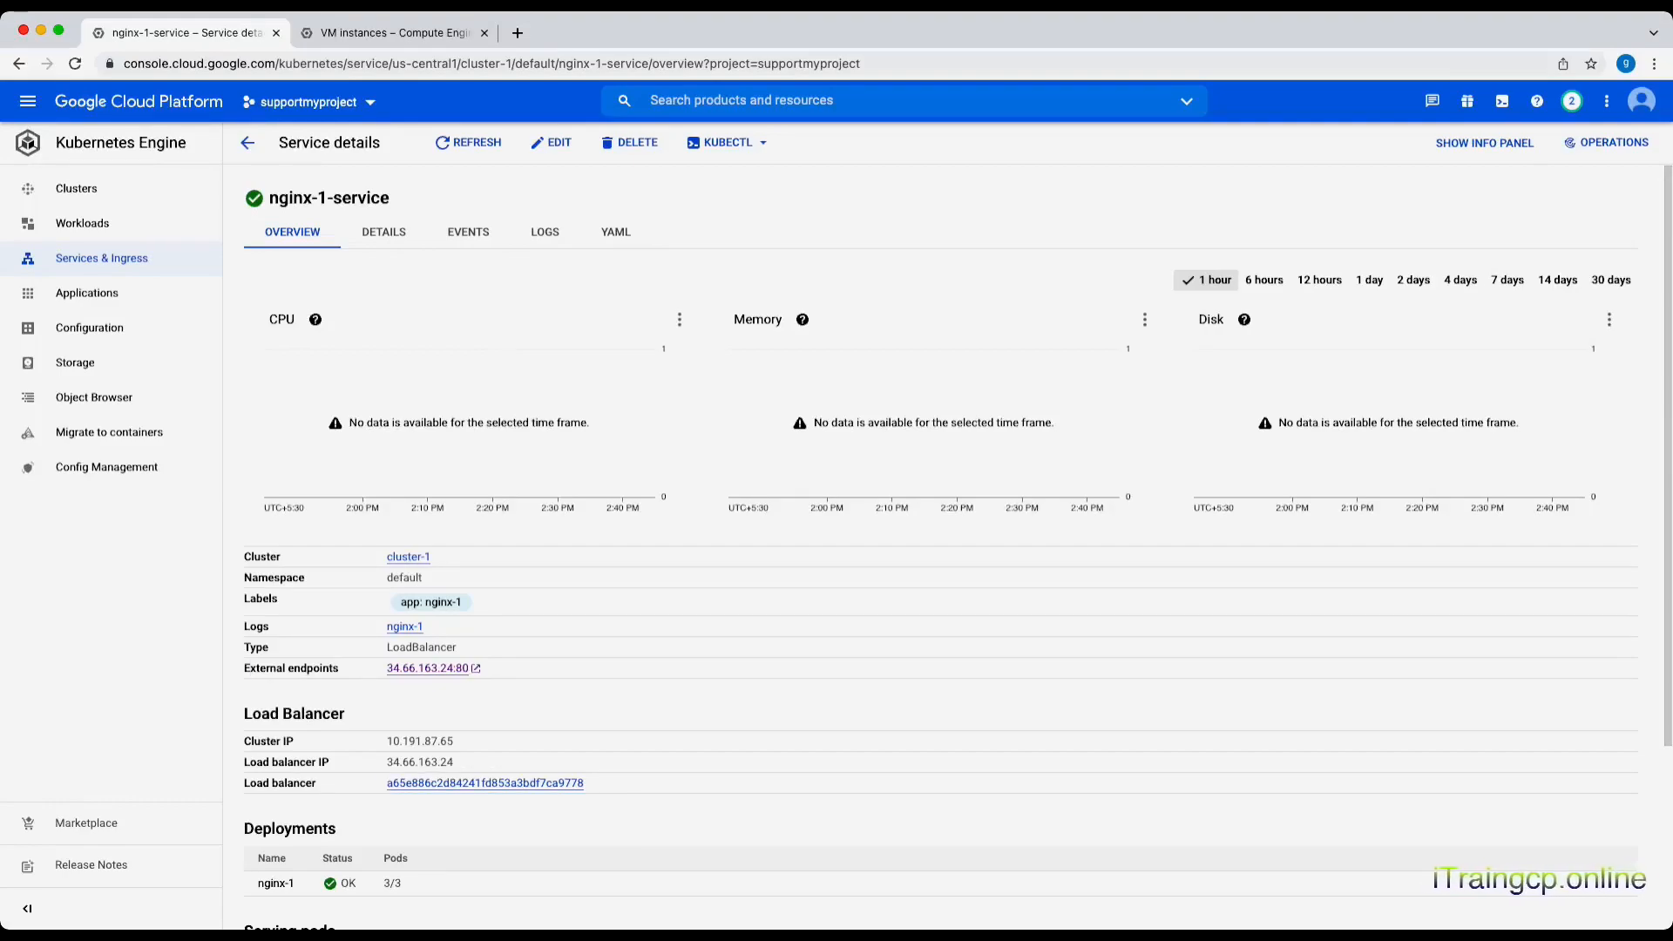
pyautogui.moveTo(249, 668); pyautogui.dragTo(338, 669)
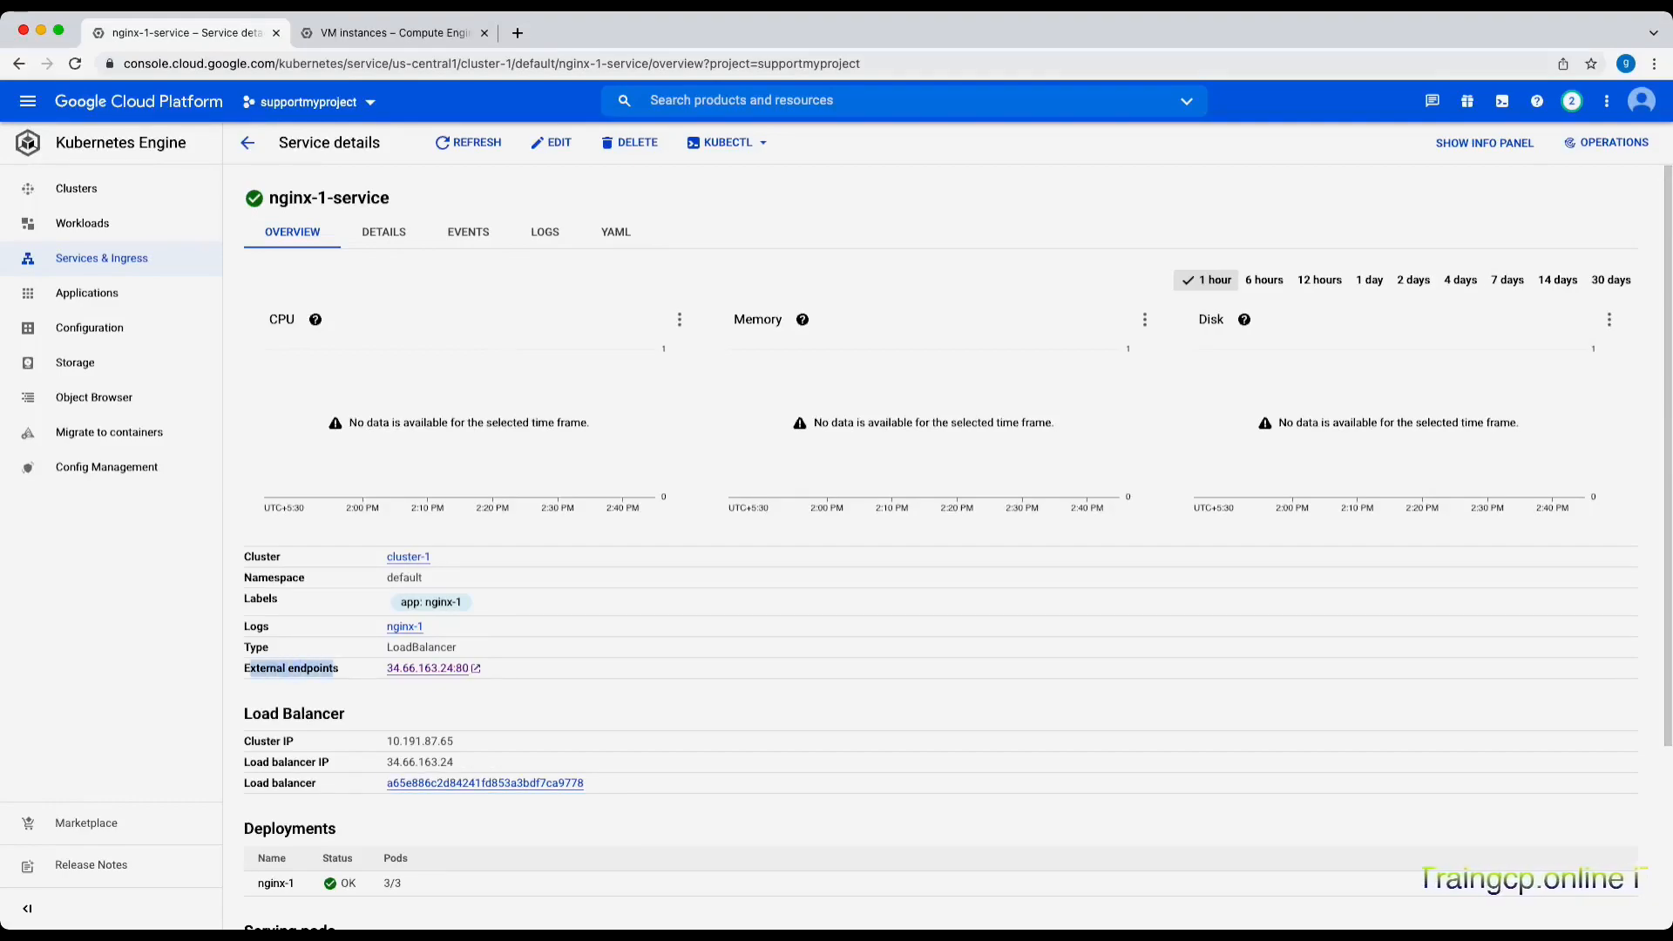
pyautogui.doubleClick(422, 647)
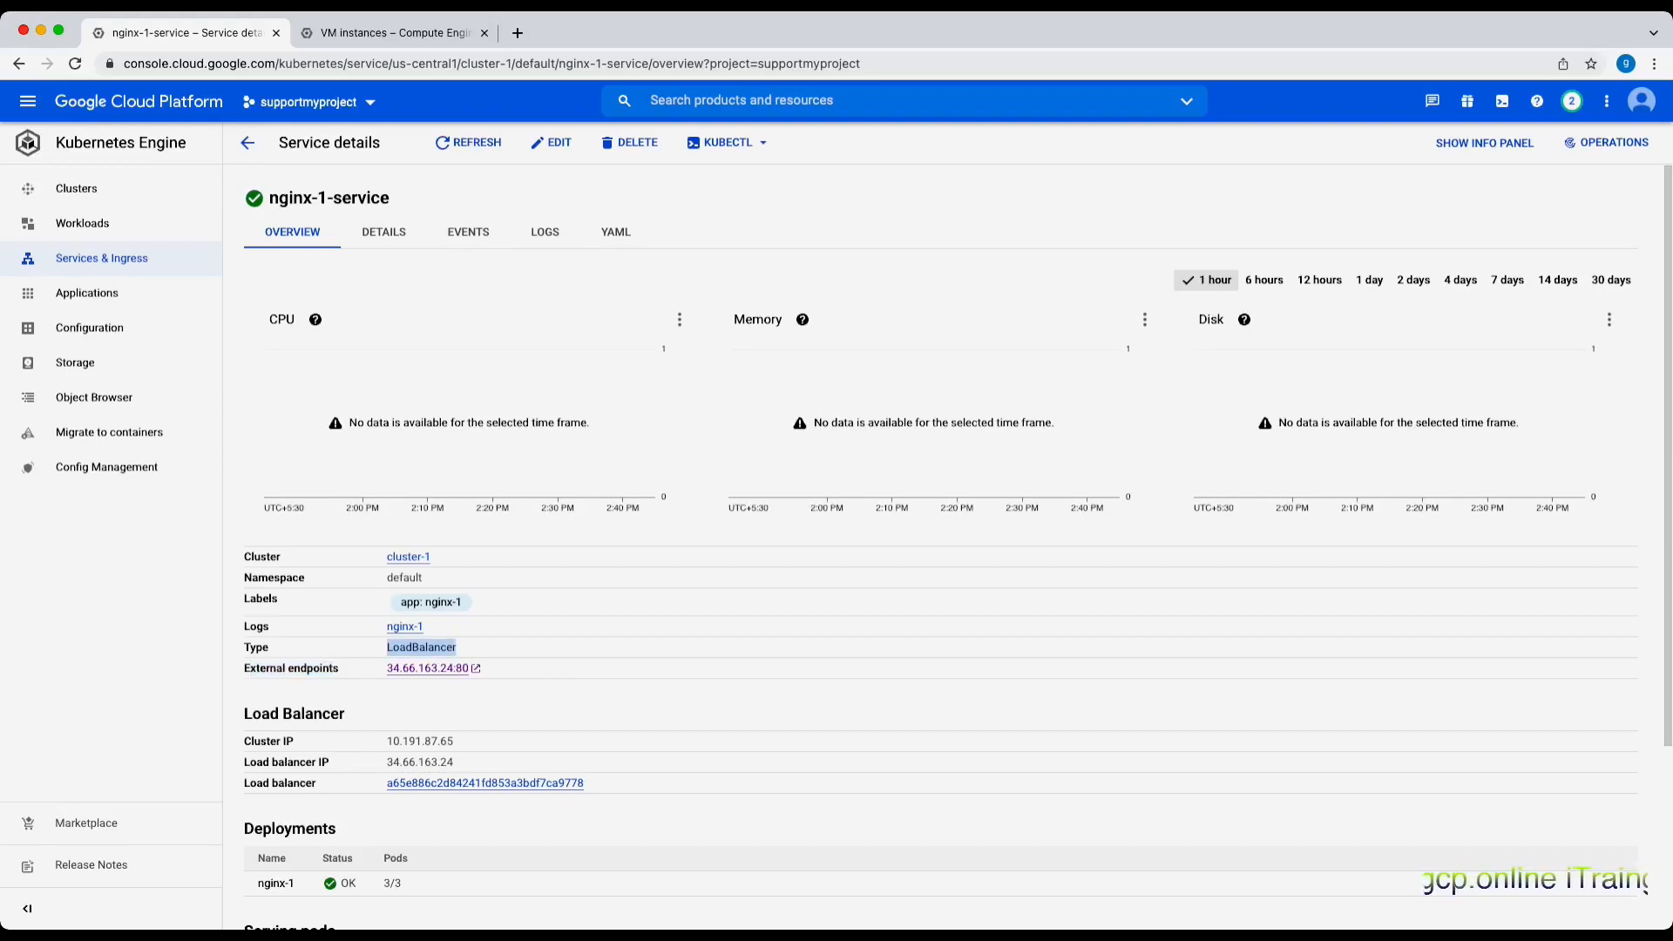
pyautogui.click(428, 668)
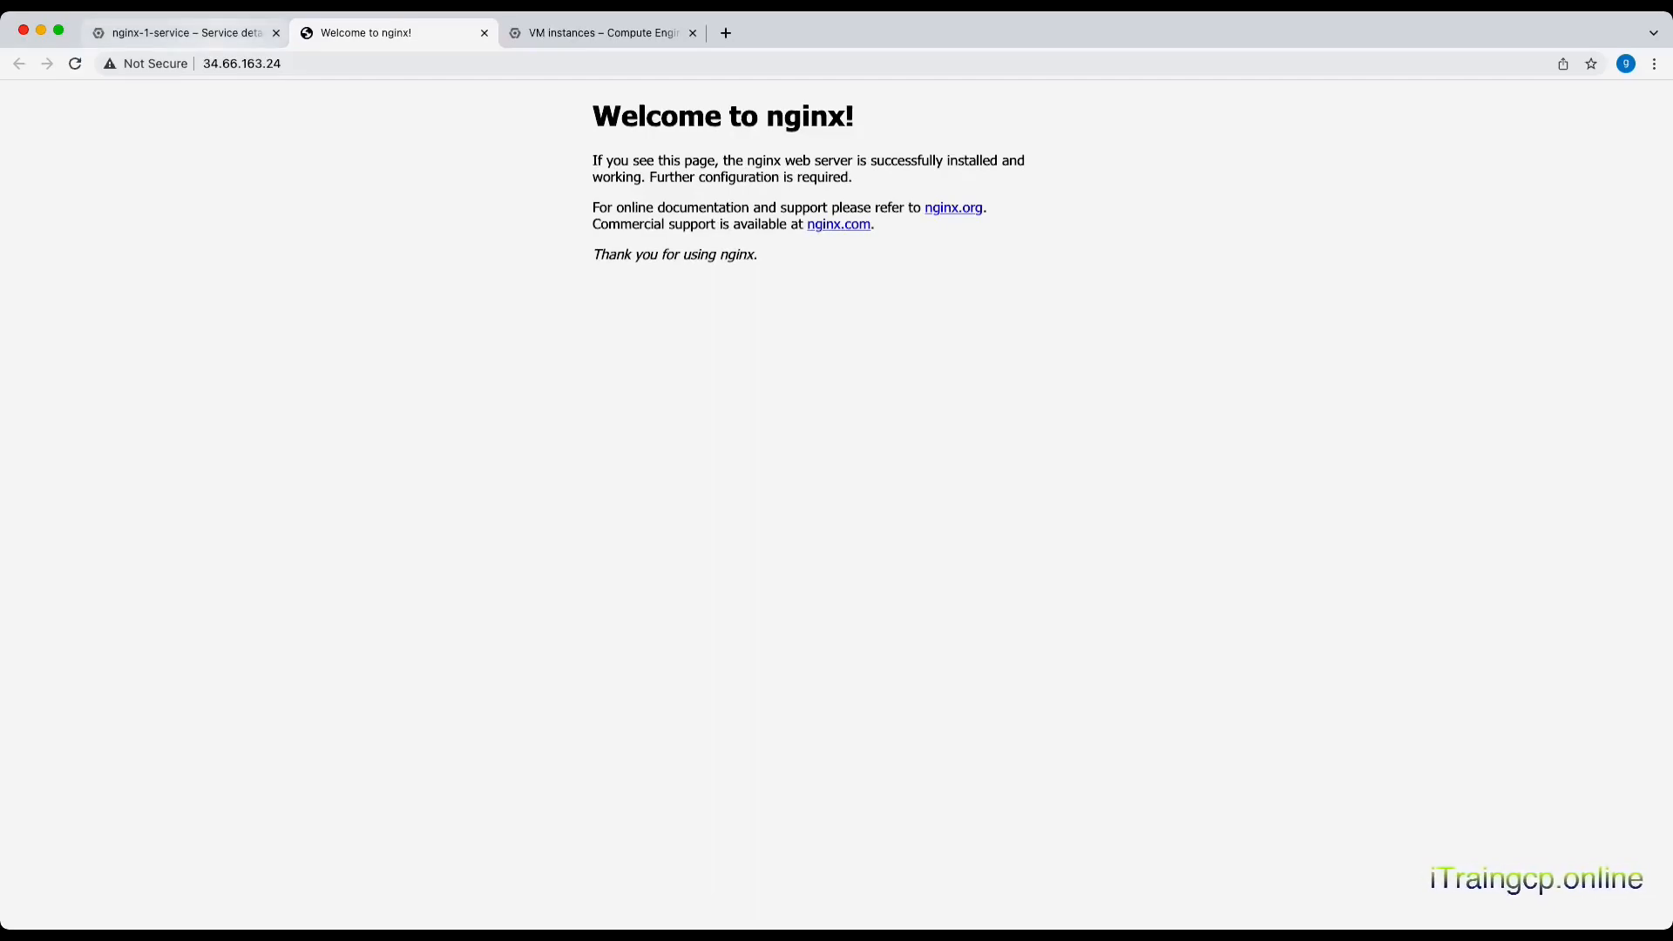
pyautogui.click(198, 33)
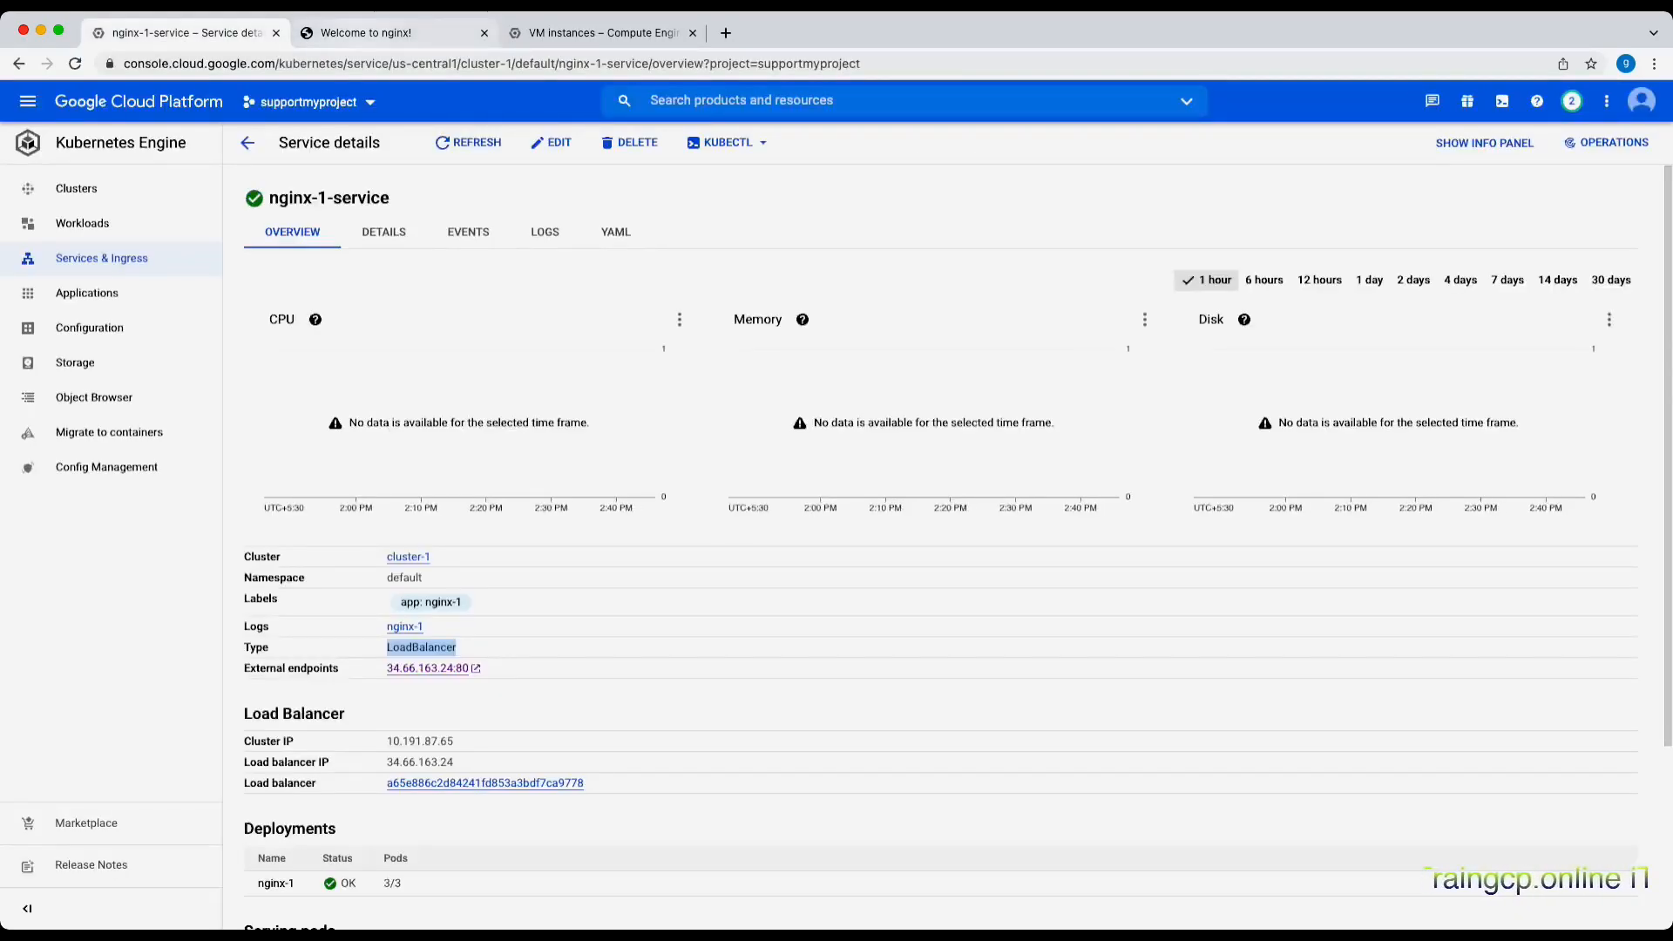
pyautogui.click(366, 33)
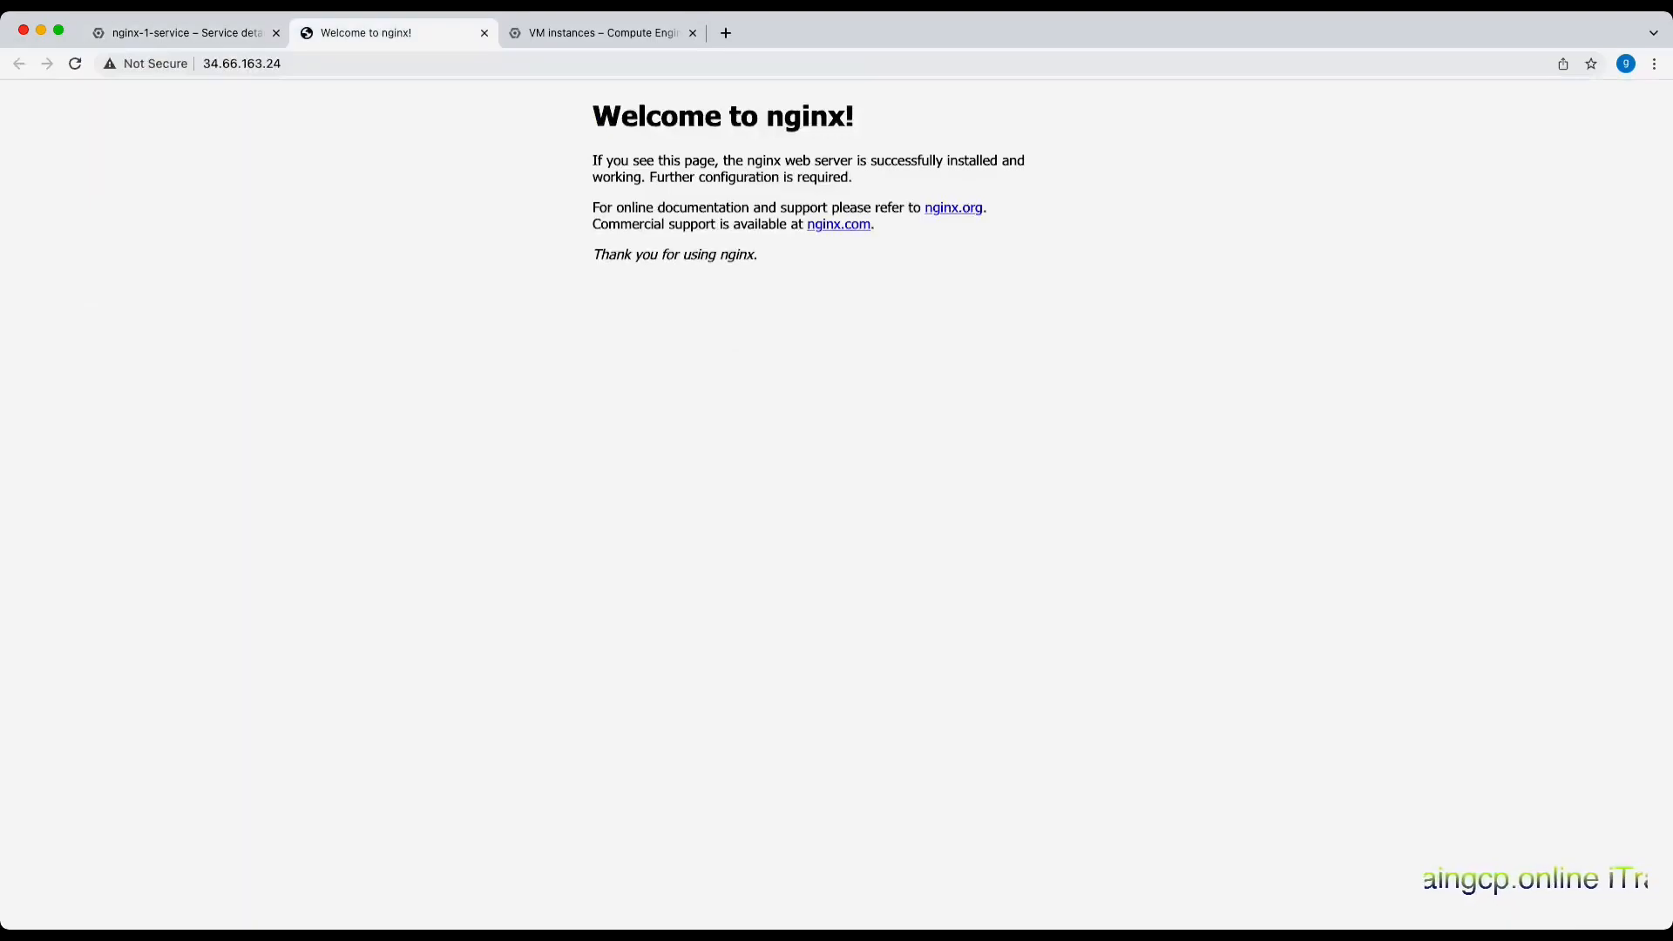
pyautogui.click(186, 34)
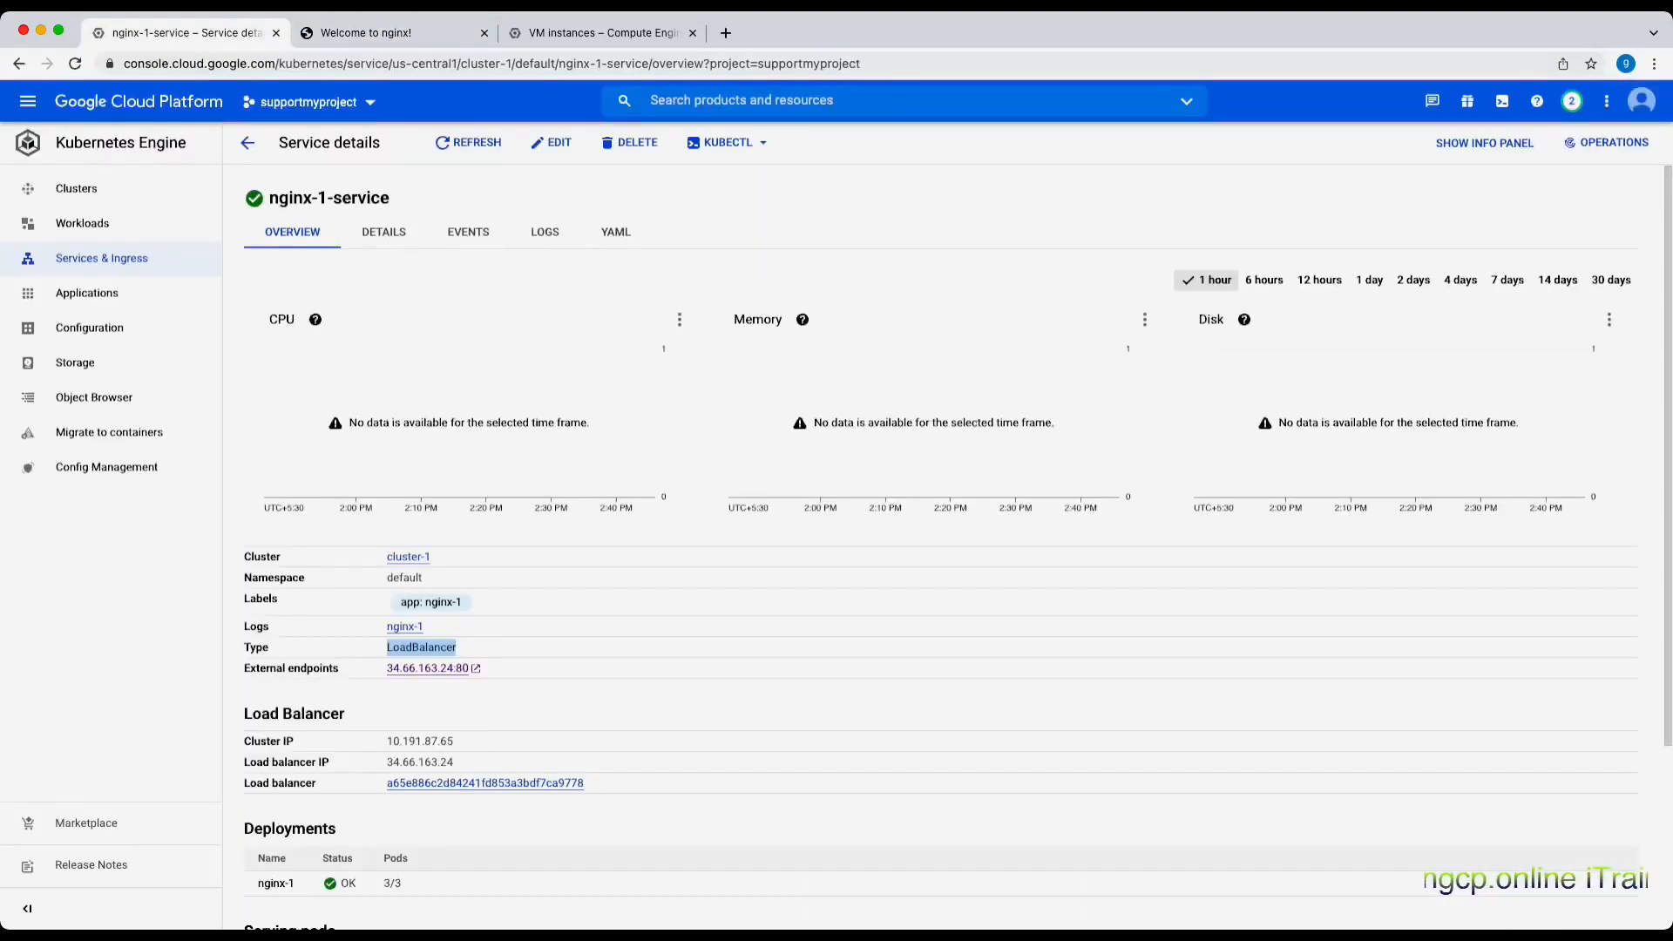
# Examine nginx-1-service's cluster IP, load balancer IP, deployments, serving pods and ports
pyautogui.scroll(-2, 958, 548)
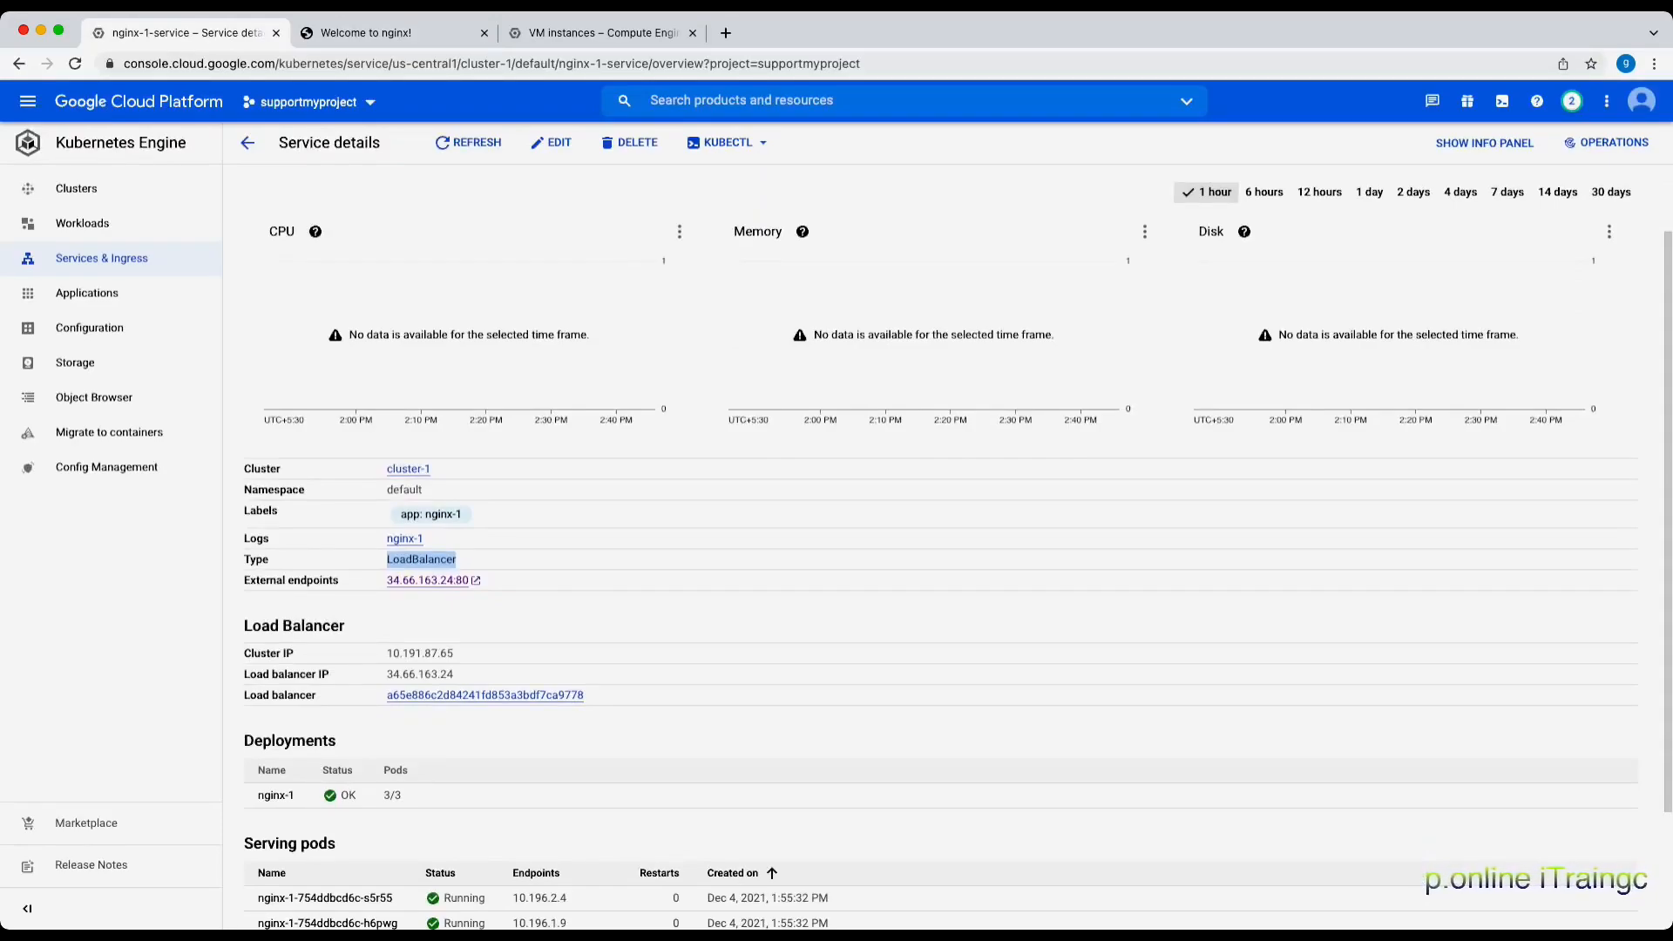
pyautogui.doubleClick(420, 654)
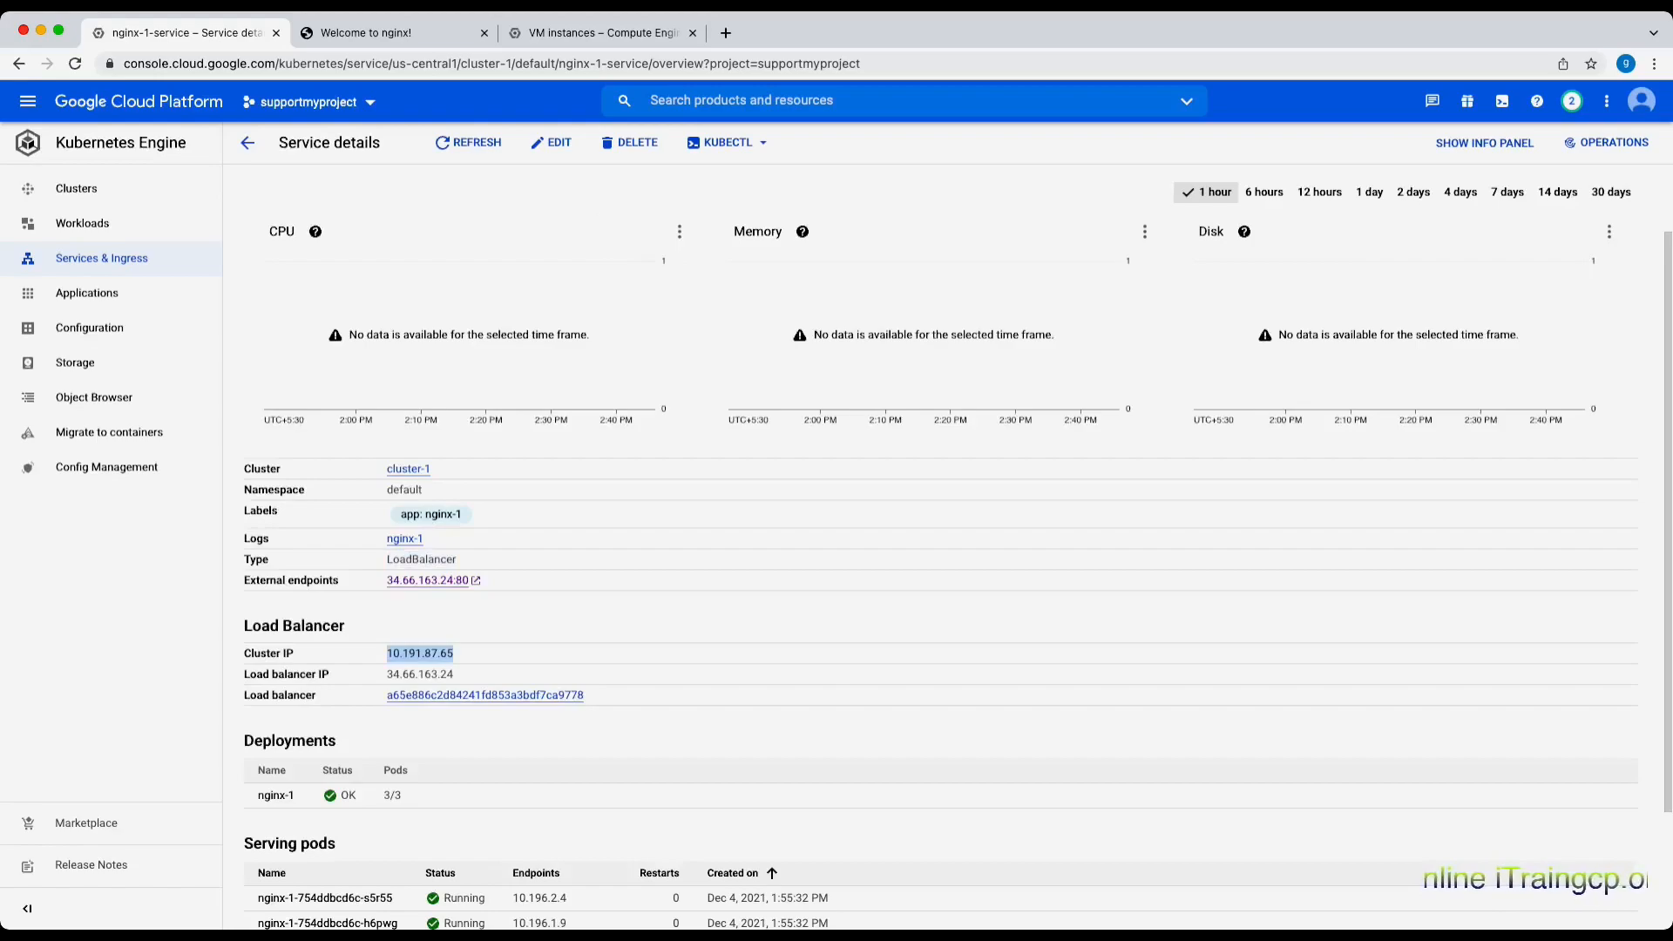
pyautogui.doubleClick(420, 674)
pyautogui.click(420, 674)
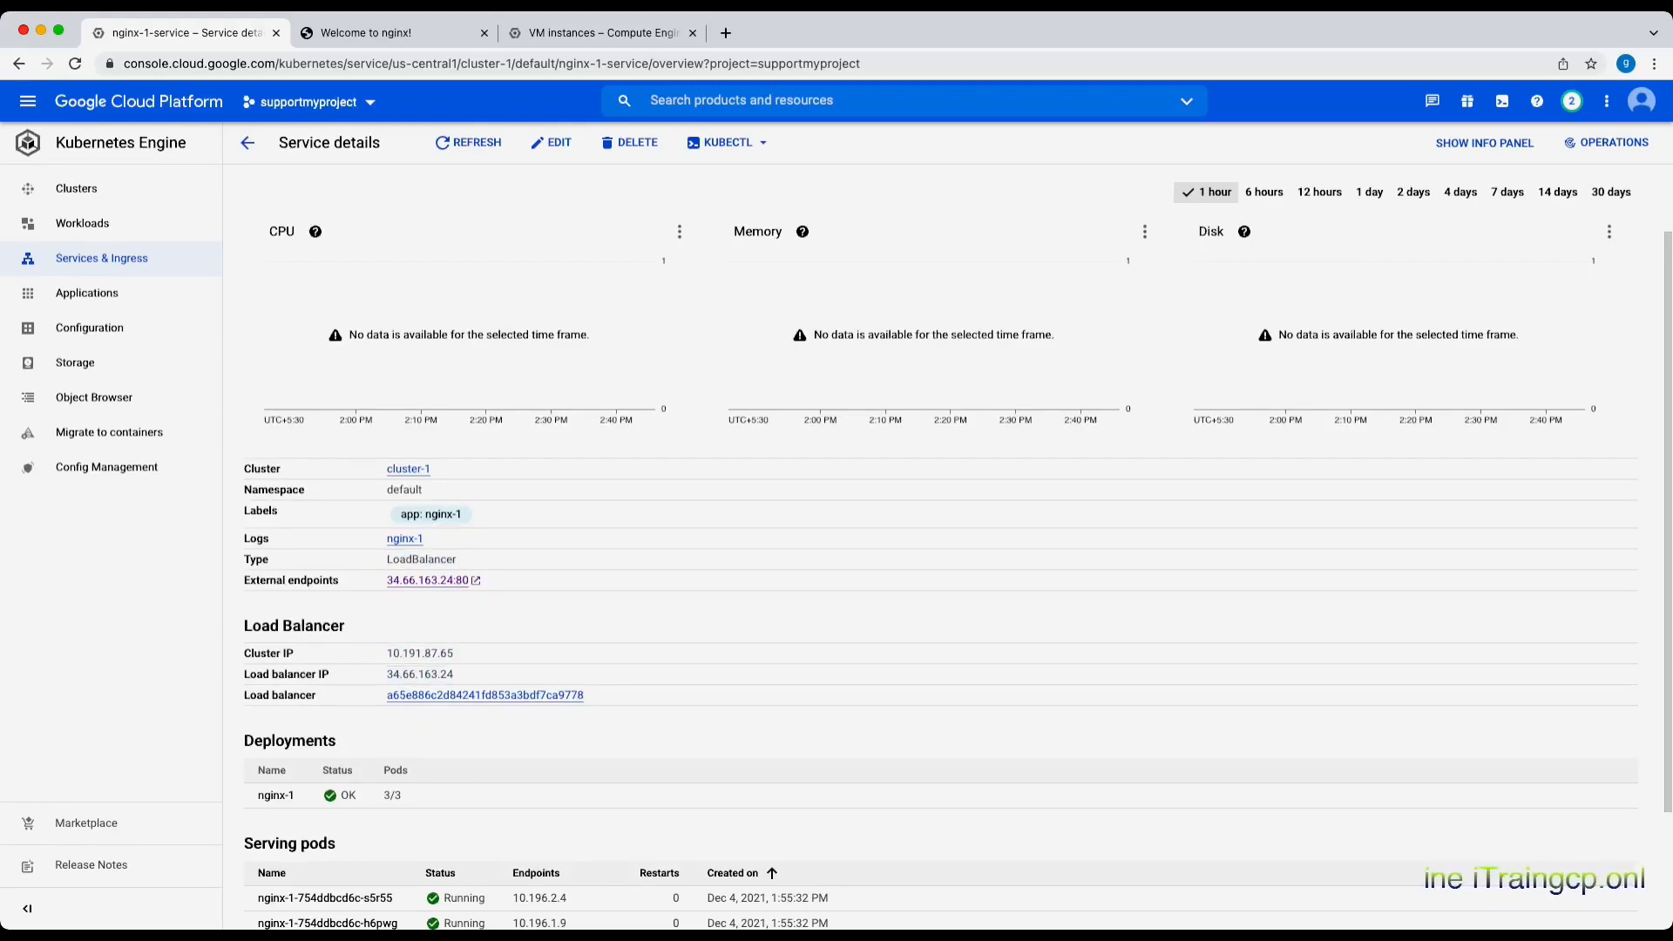
pyautogui.doubleClick(420, 654)
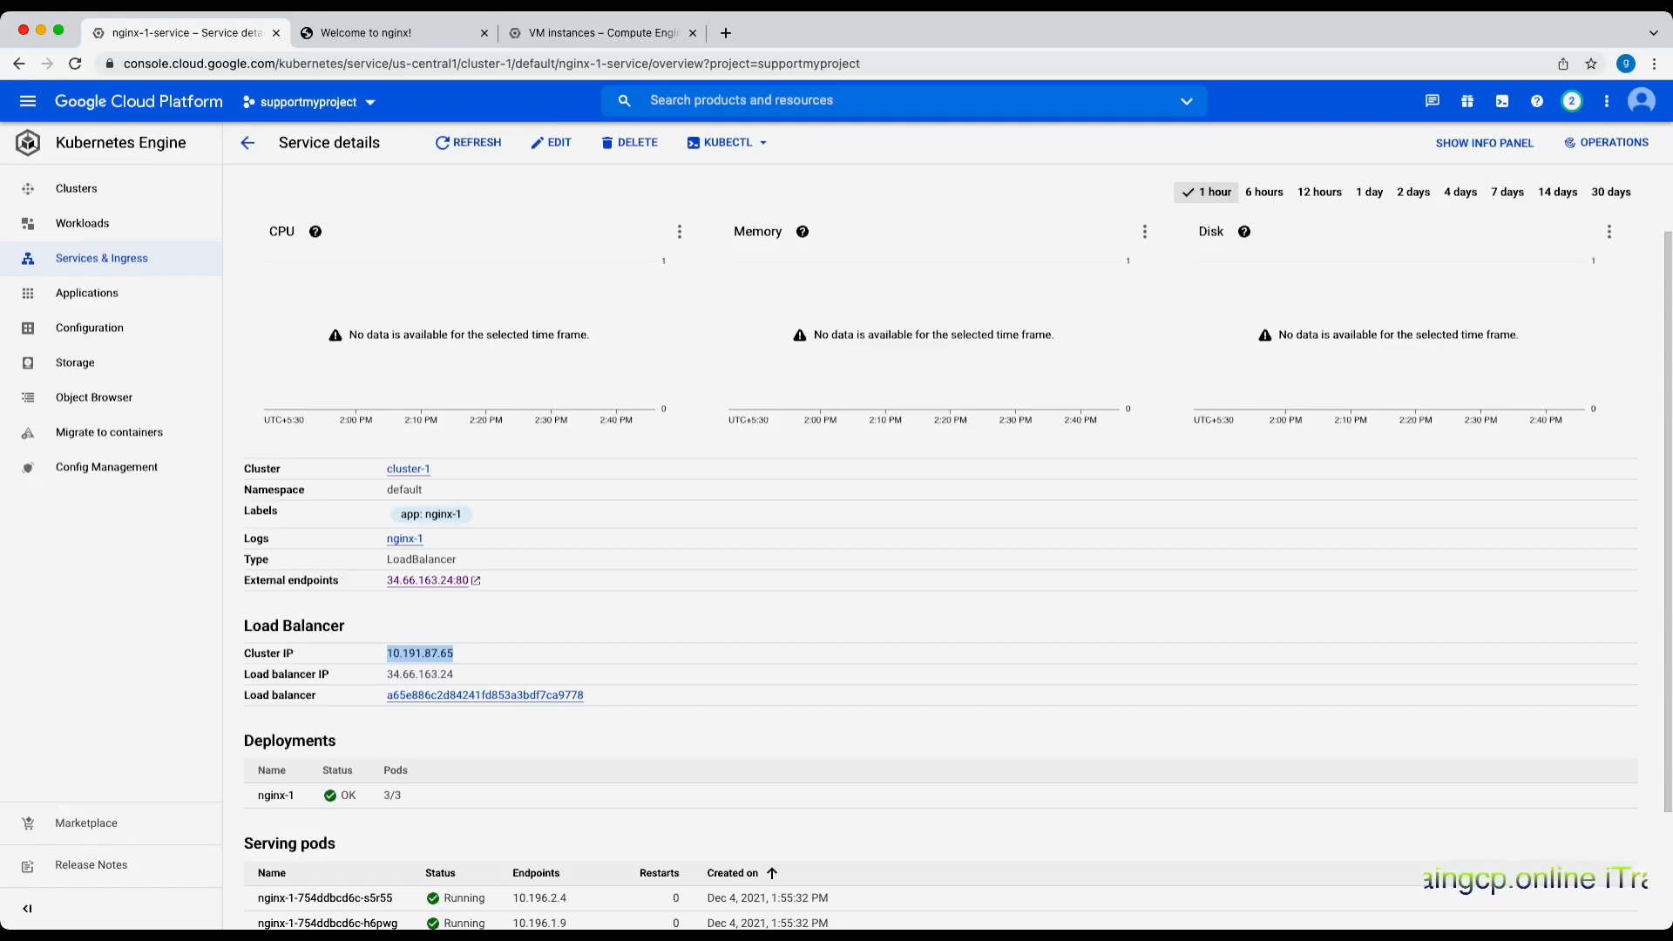
pyautogui.scroll(-3, 941, 523)
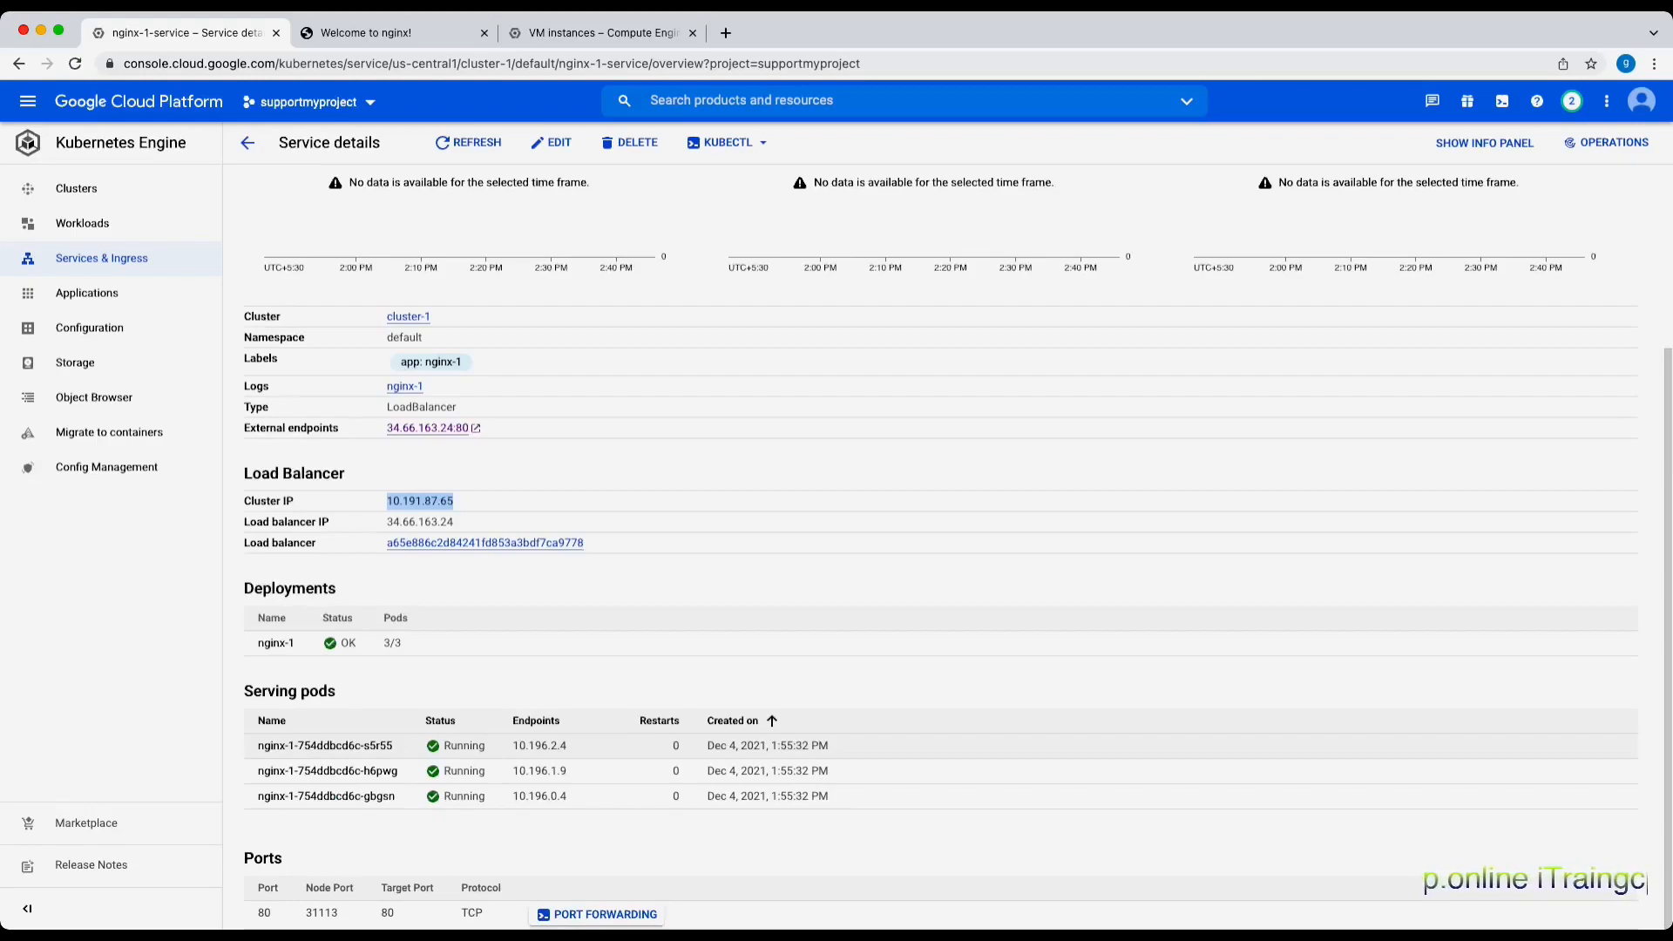
pyautogui.scroll(5, 941, 523)
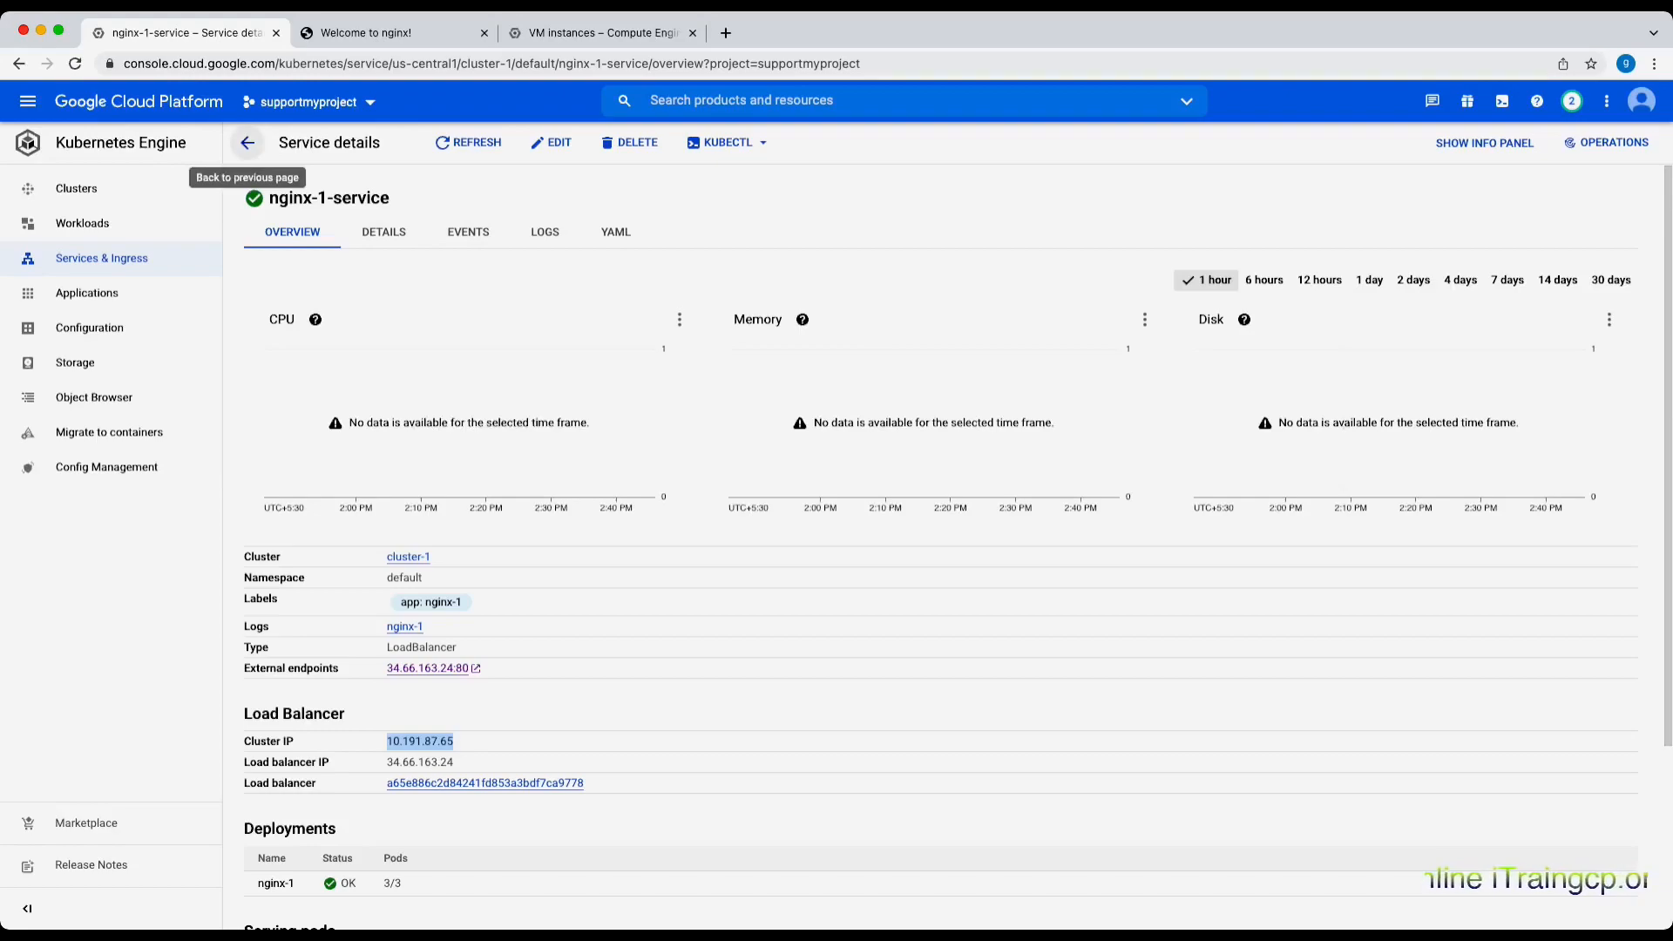
# Leave the service details and review the Kubernetes Engine lists of workloads and of services and ingresses
pyautogui.click(247, 143)
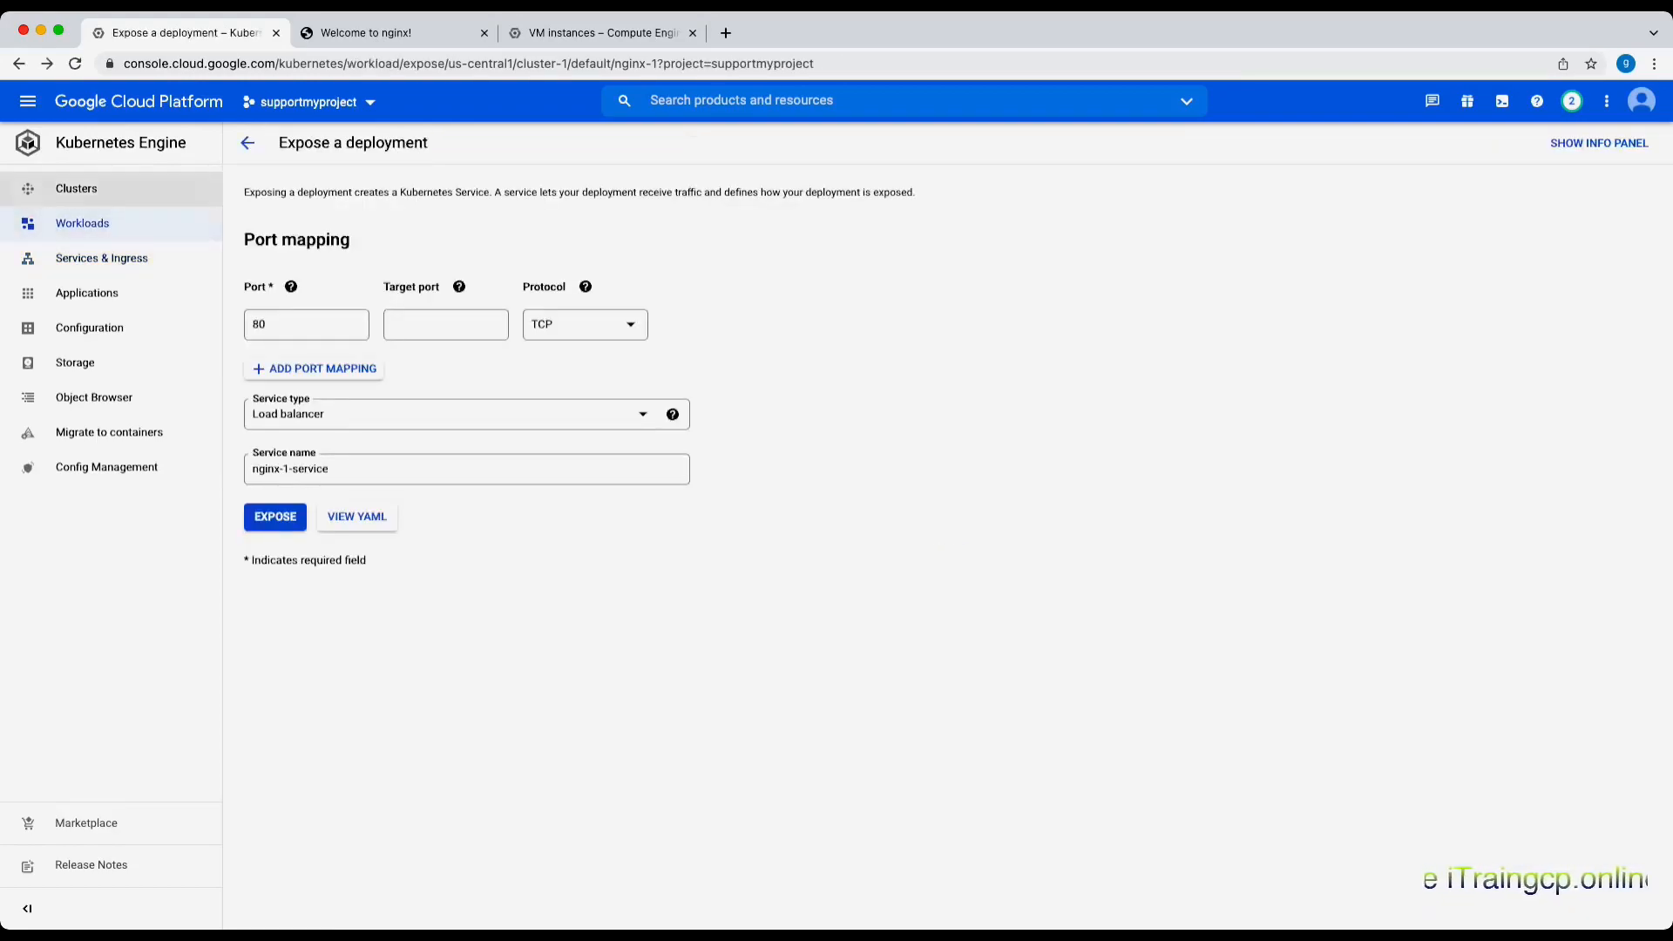
pyautogui.click(82, 223)
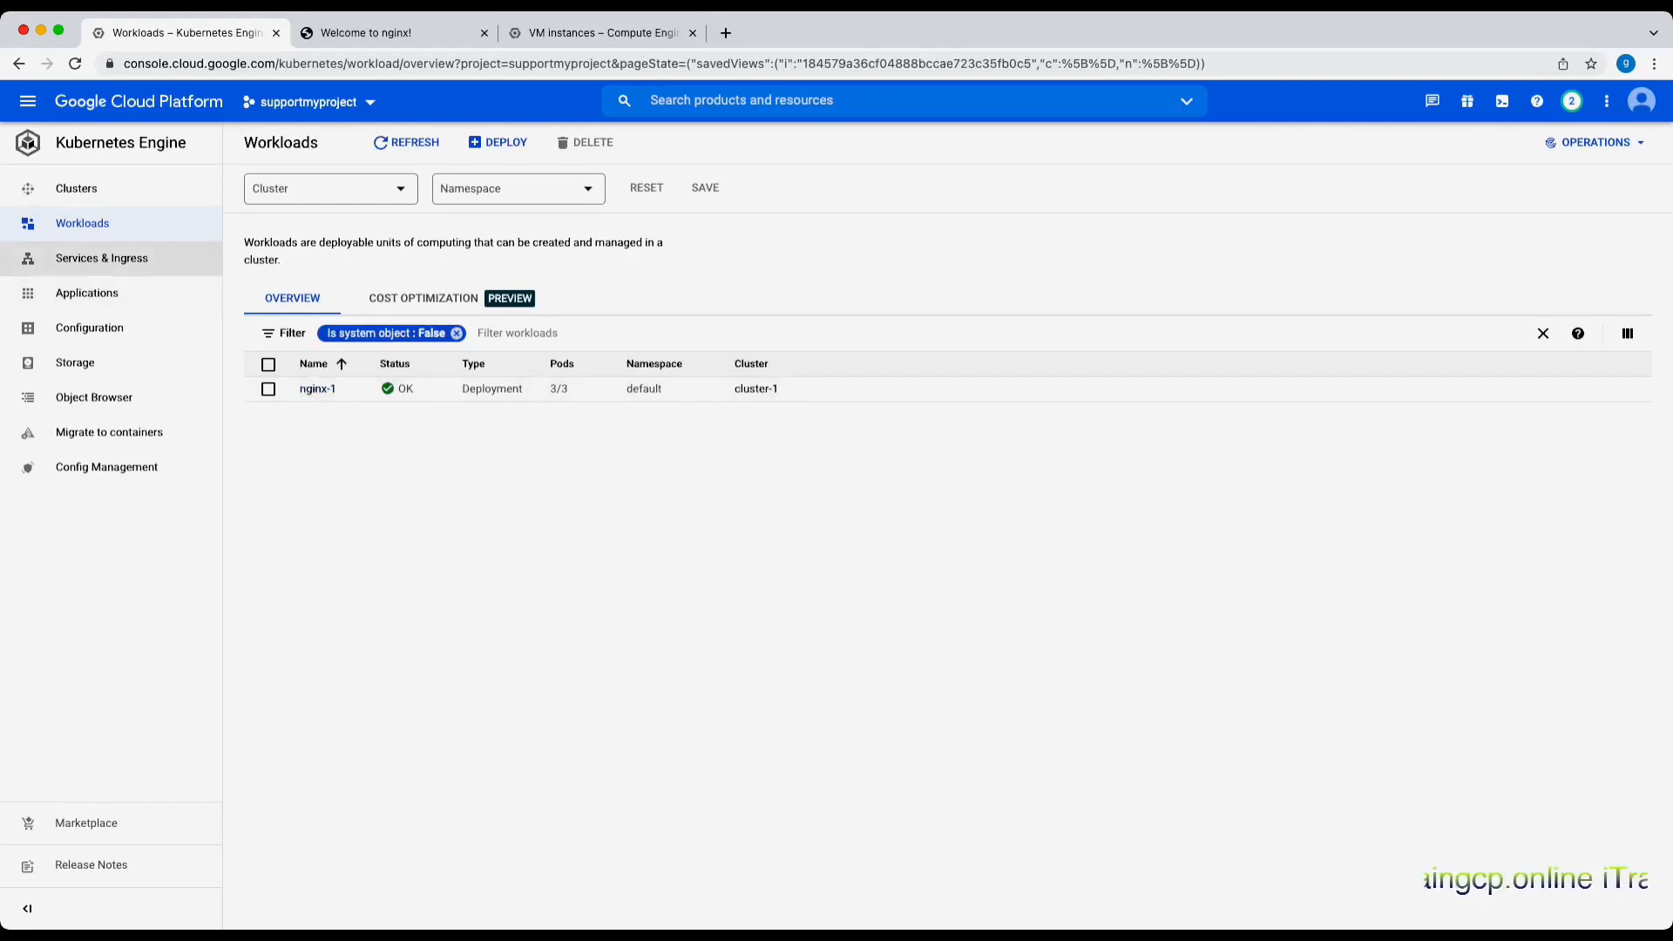
pyautogui.click(101, 258)
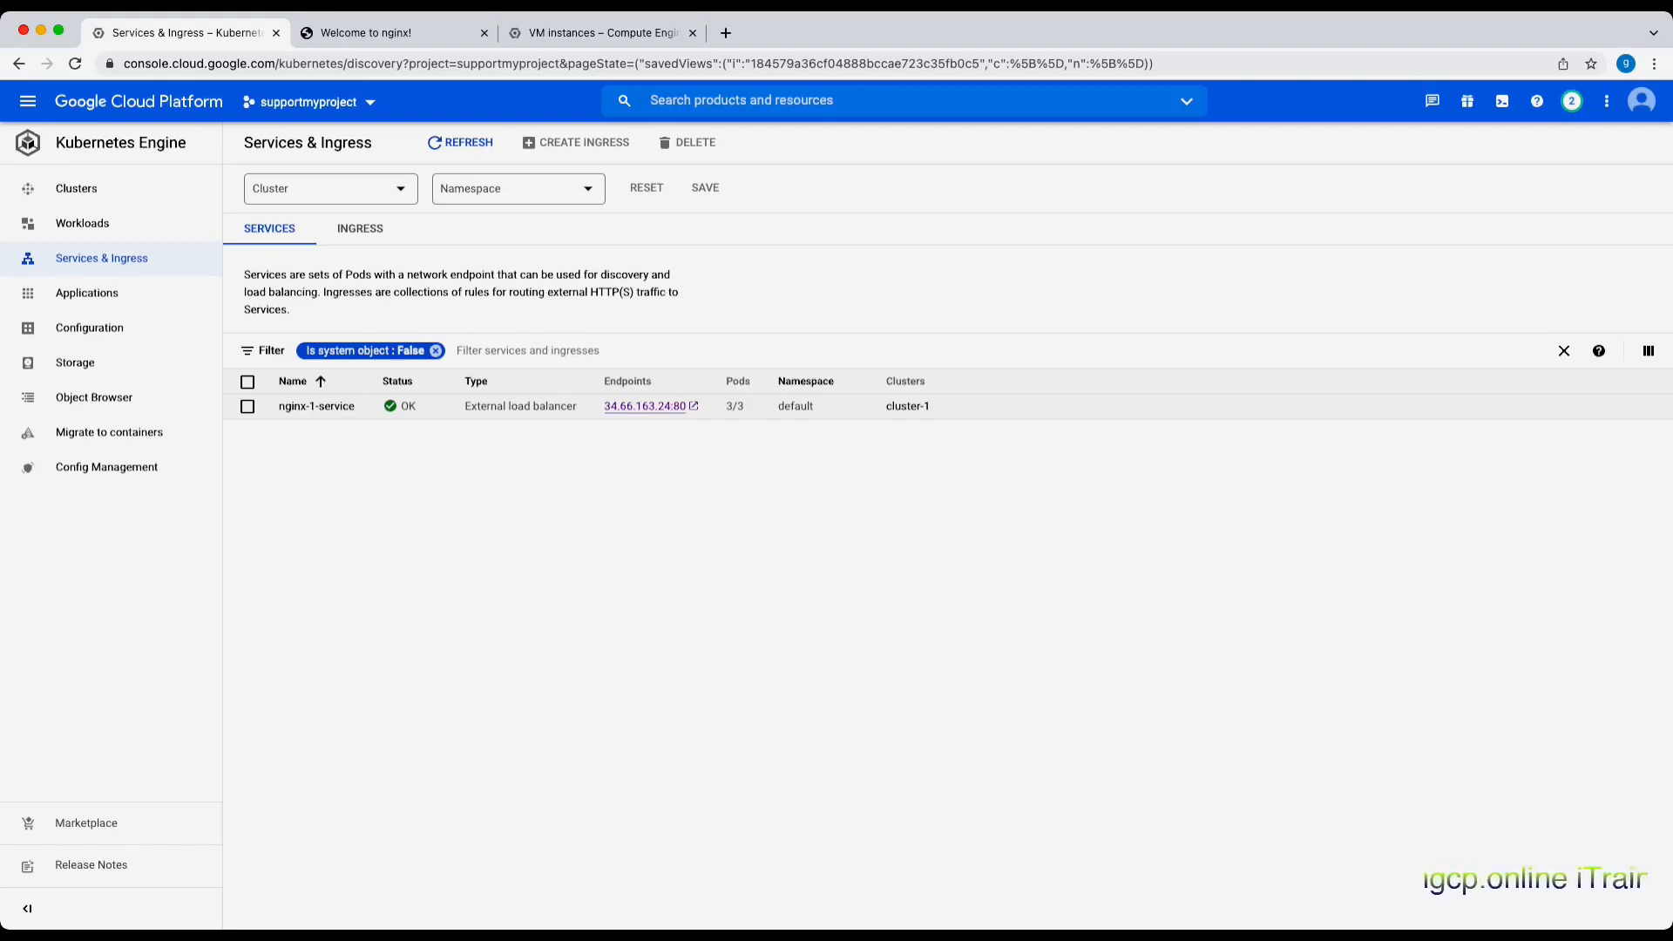
pyautogui.click(76, 188)
pyautogui.click(124, 224)
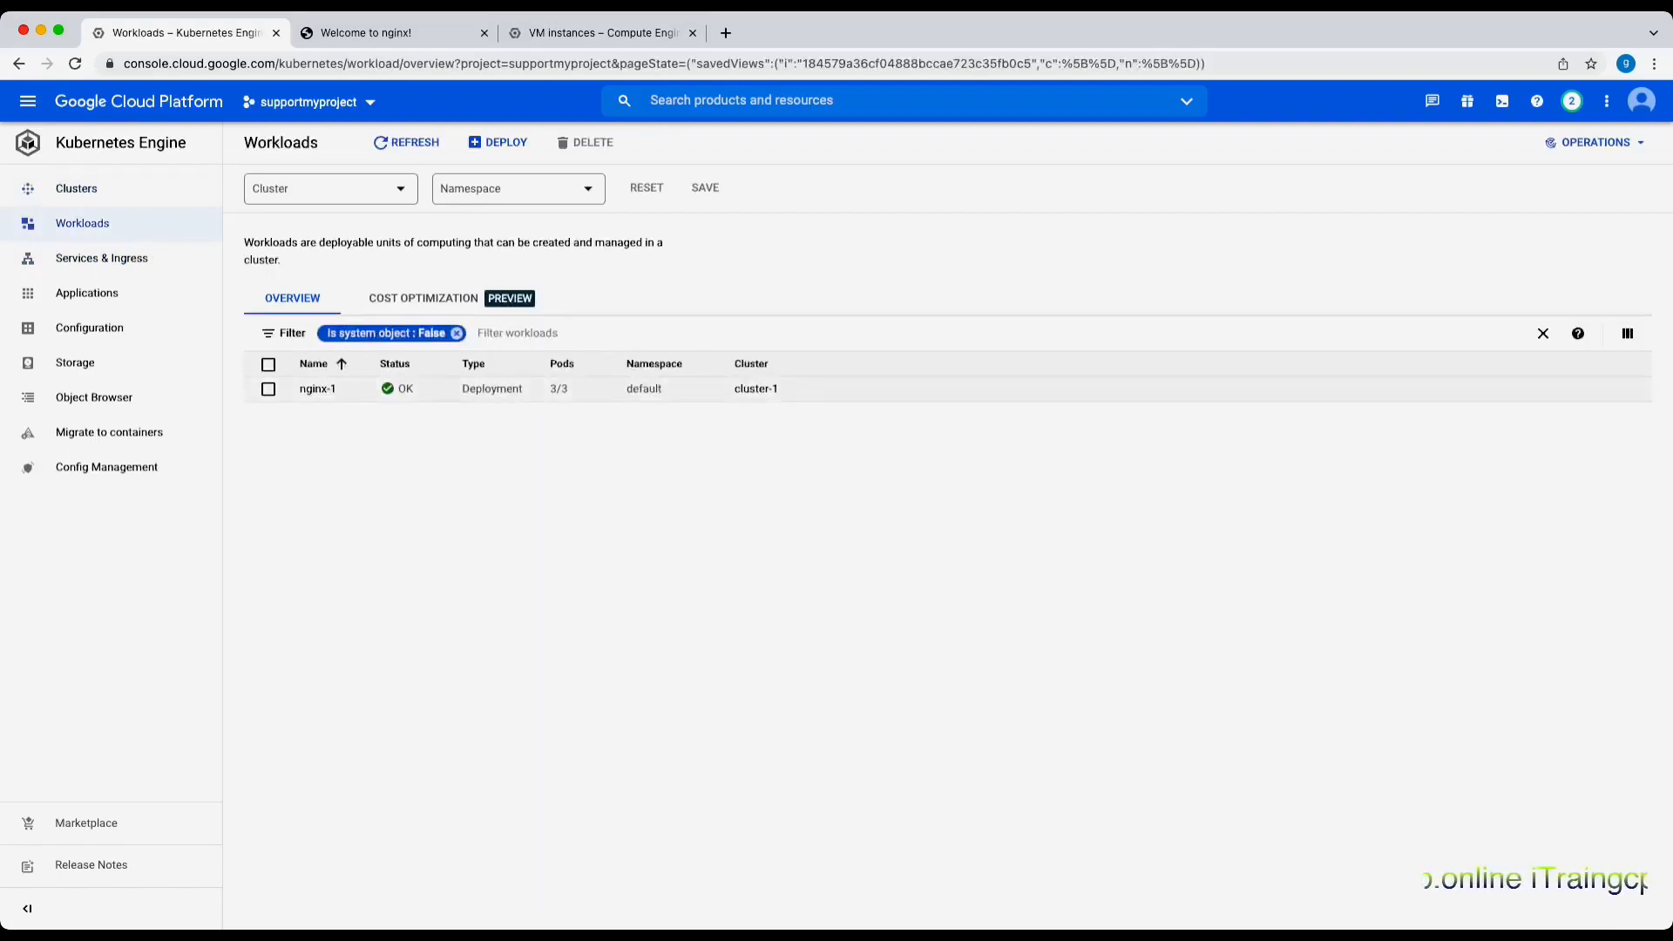
# Examine the nginx-1 deployment's overview and its detailed settings, including the label selector and pod specification
pyautogui.click(318, 388)
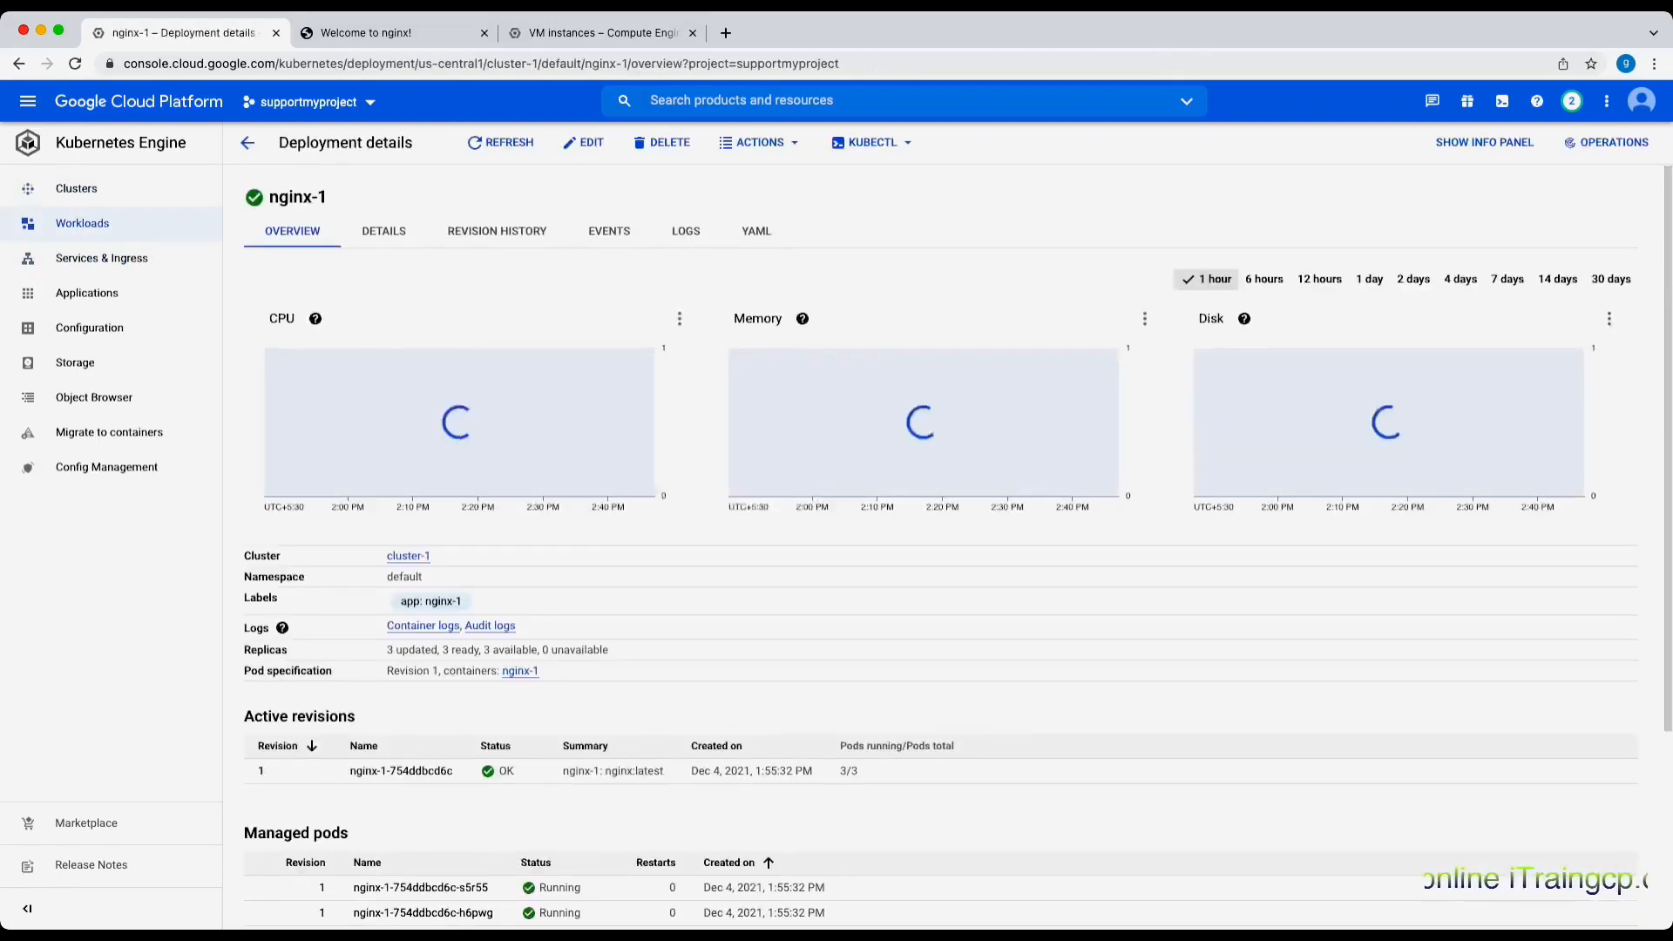
pyautogui.scroll(-3, 621, 478)
pyautogui.scroll(3, 622, 479)
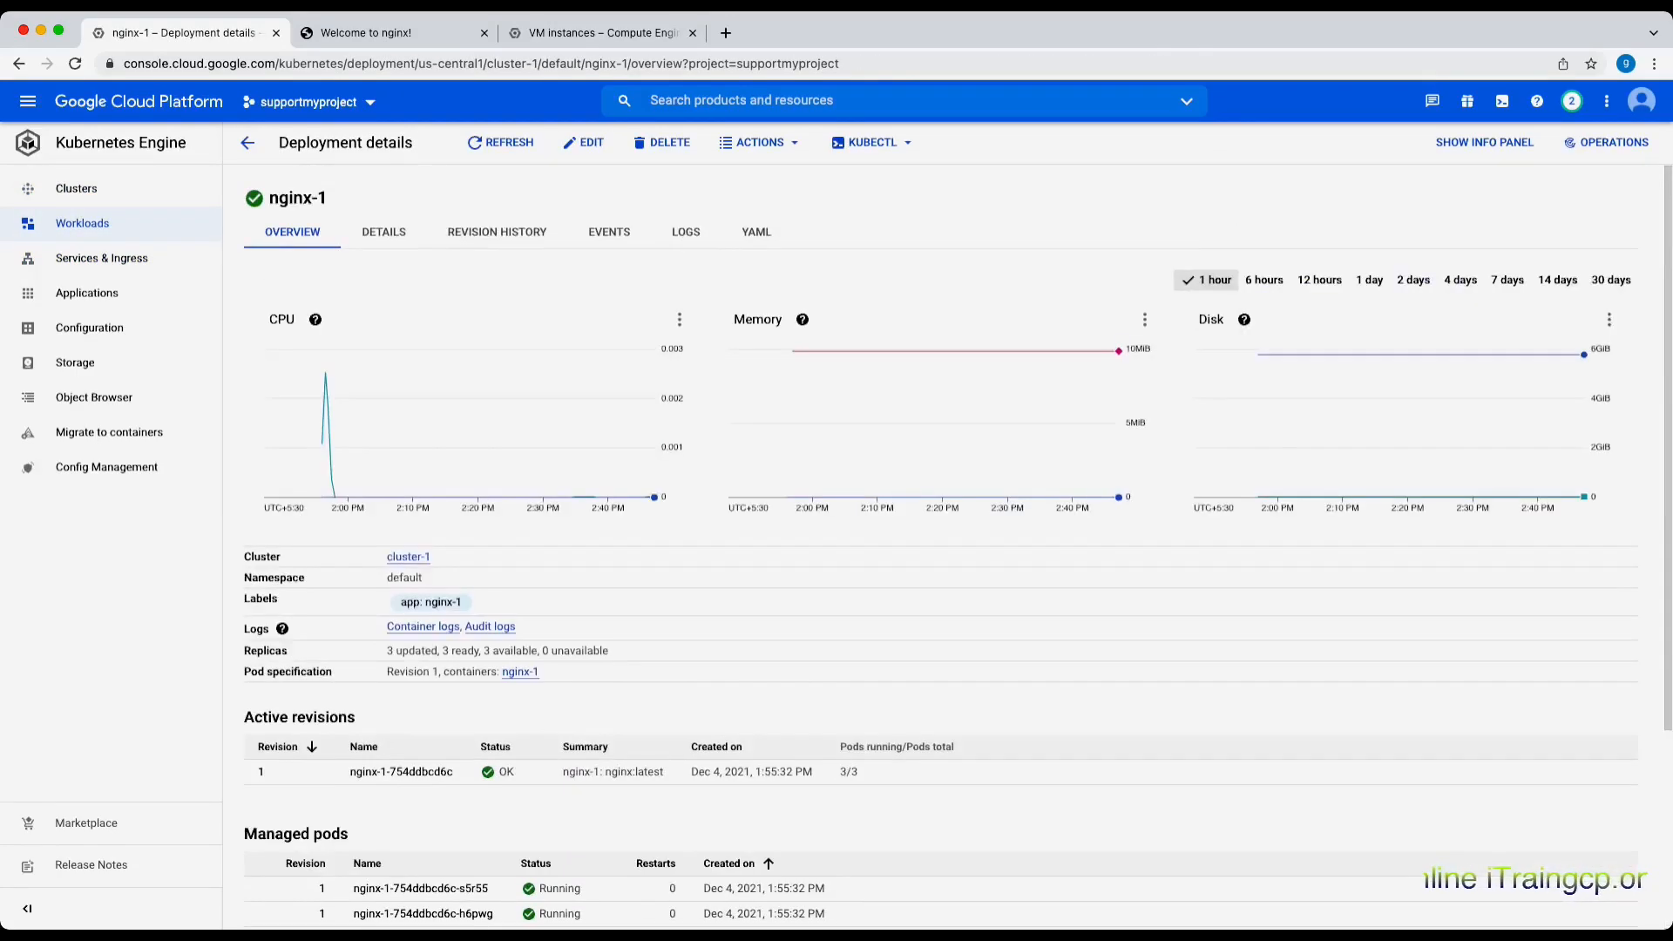
pyautogui.click(384, 232)
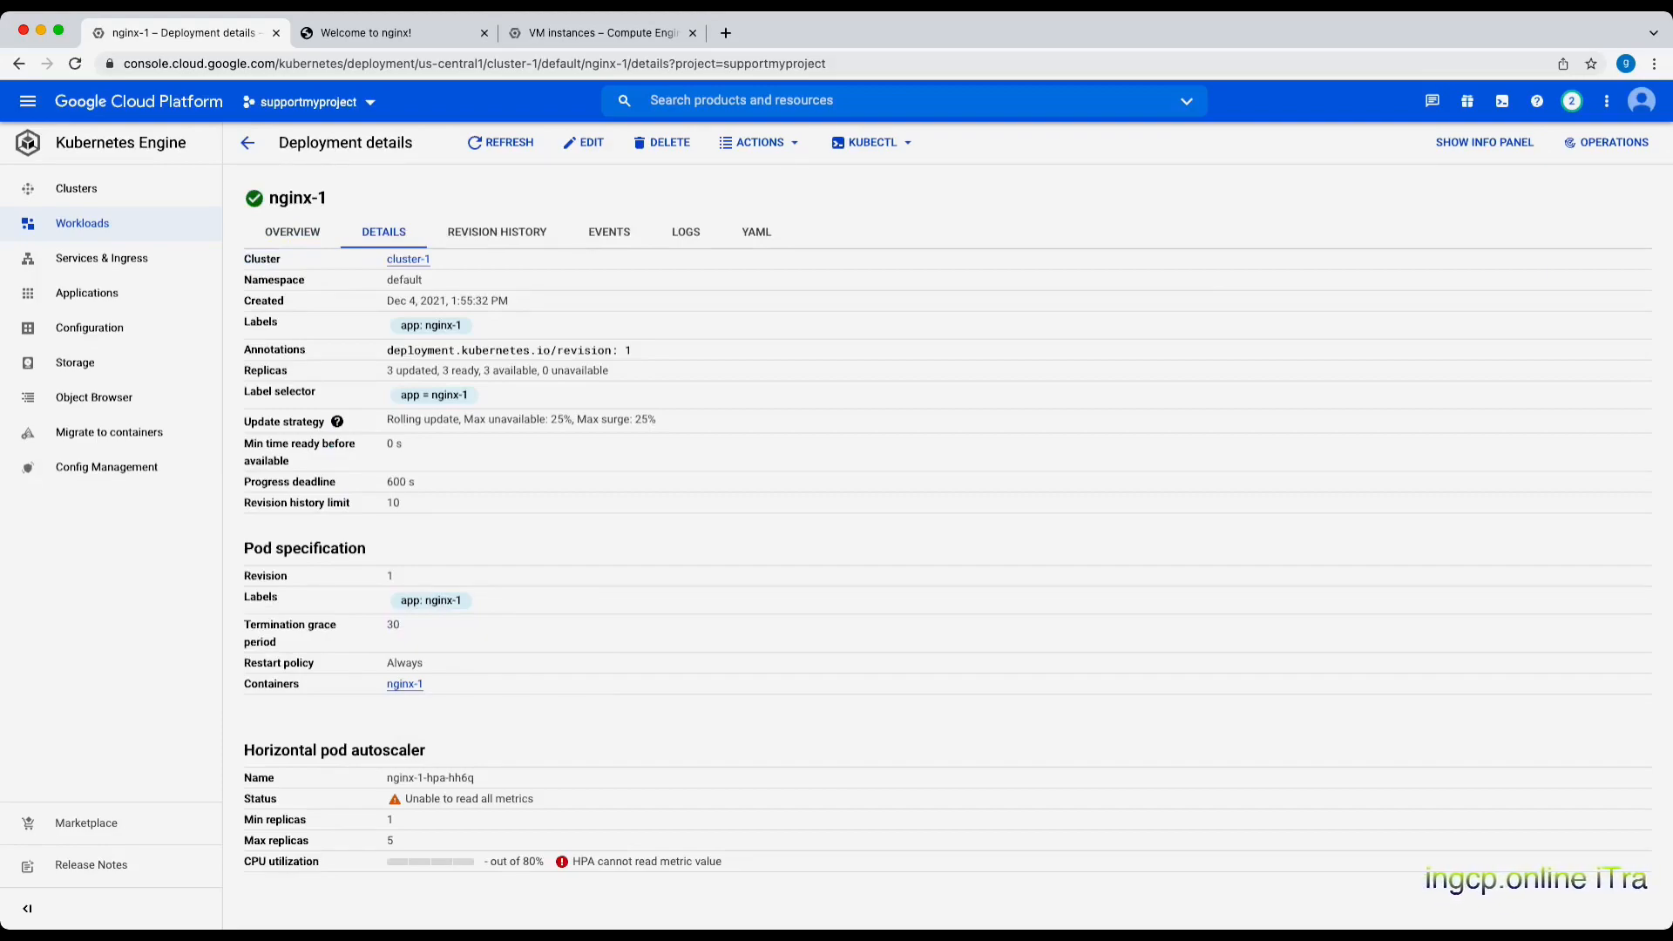
pyautogui.tripleClick(441, 394)
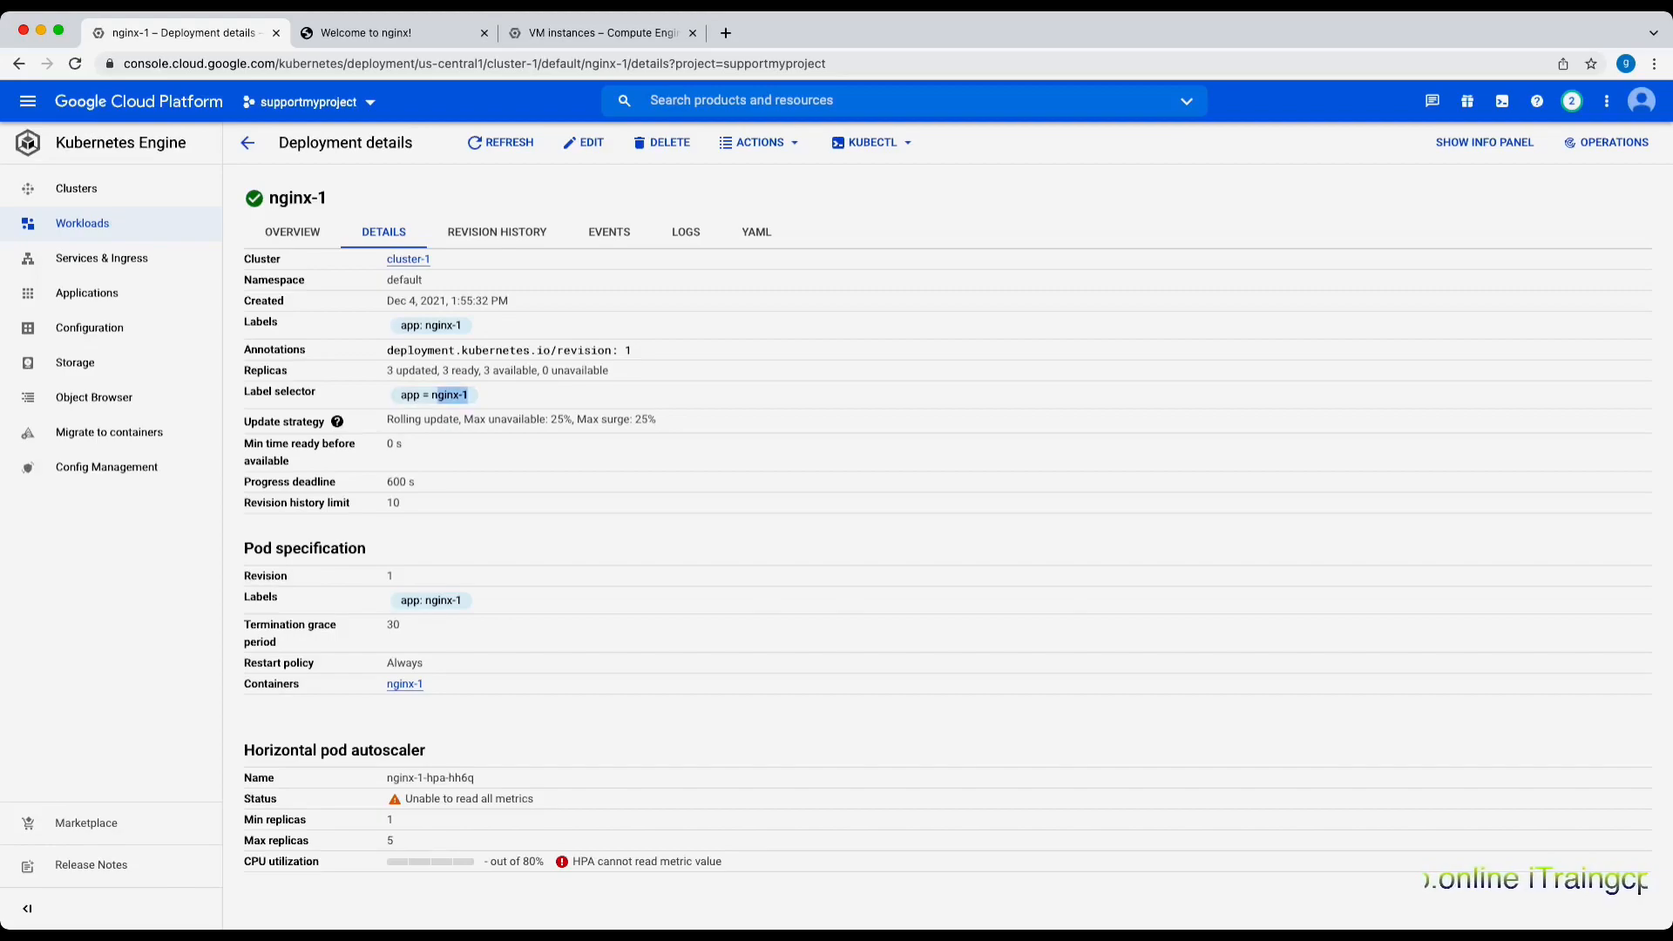
pyautogui.moveTo(367, 550); pyautogui.dragTo(284, 549)
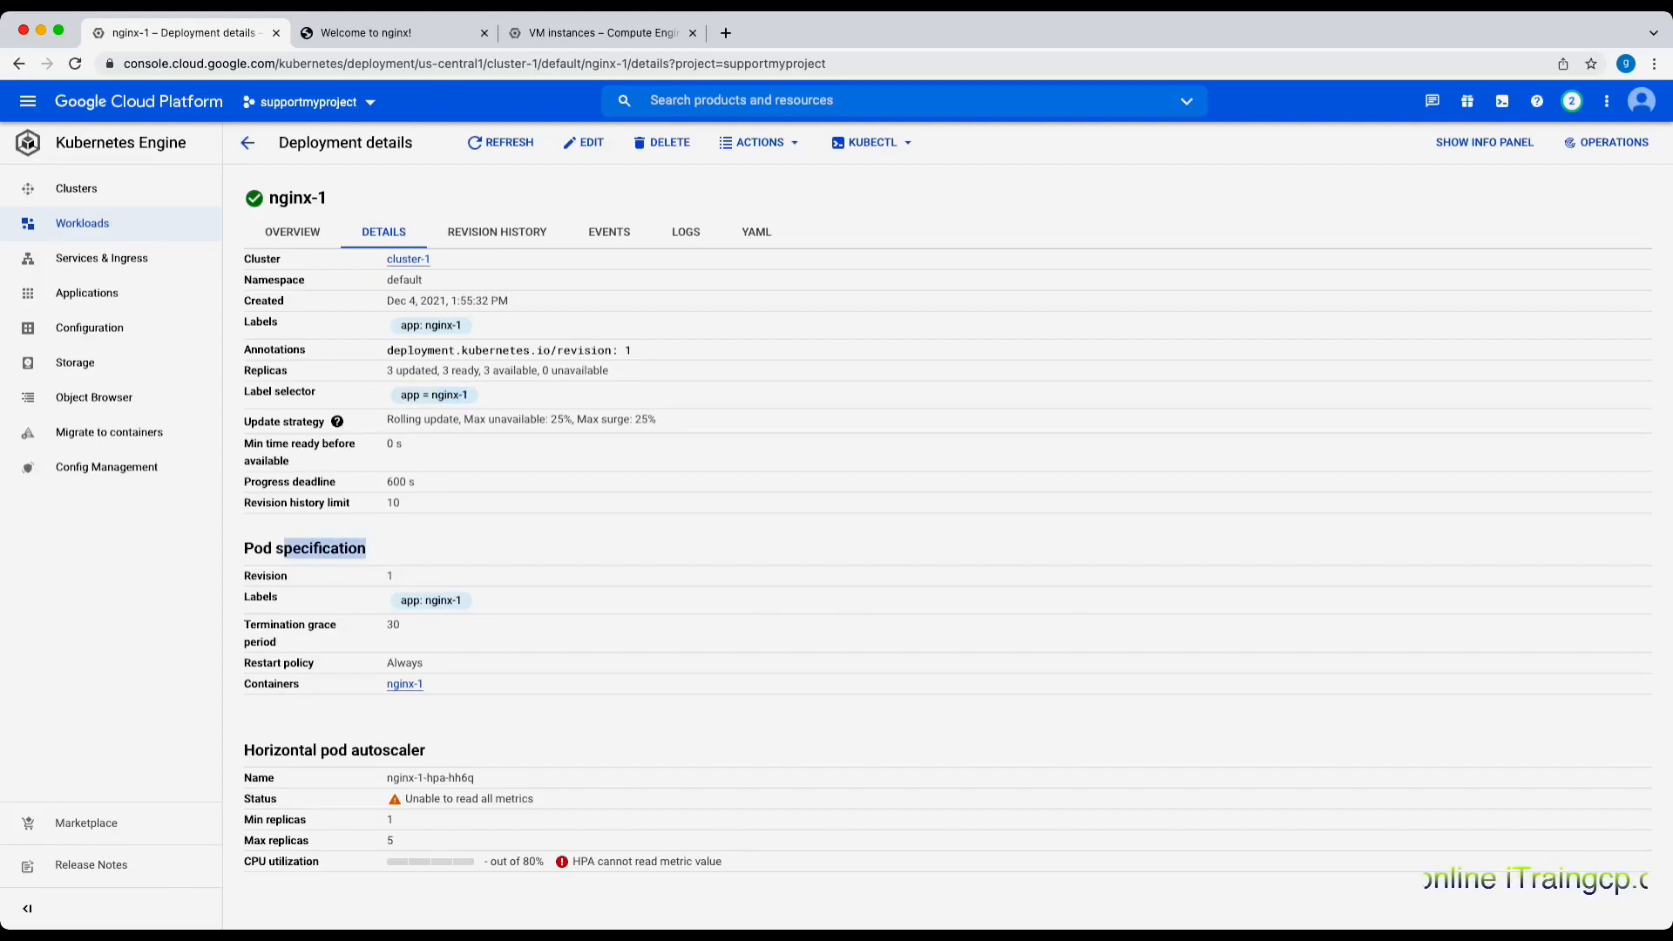
pyautogui.click(298, 549)
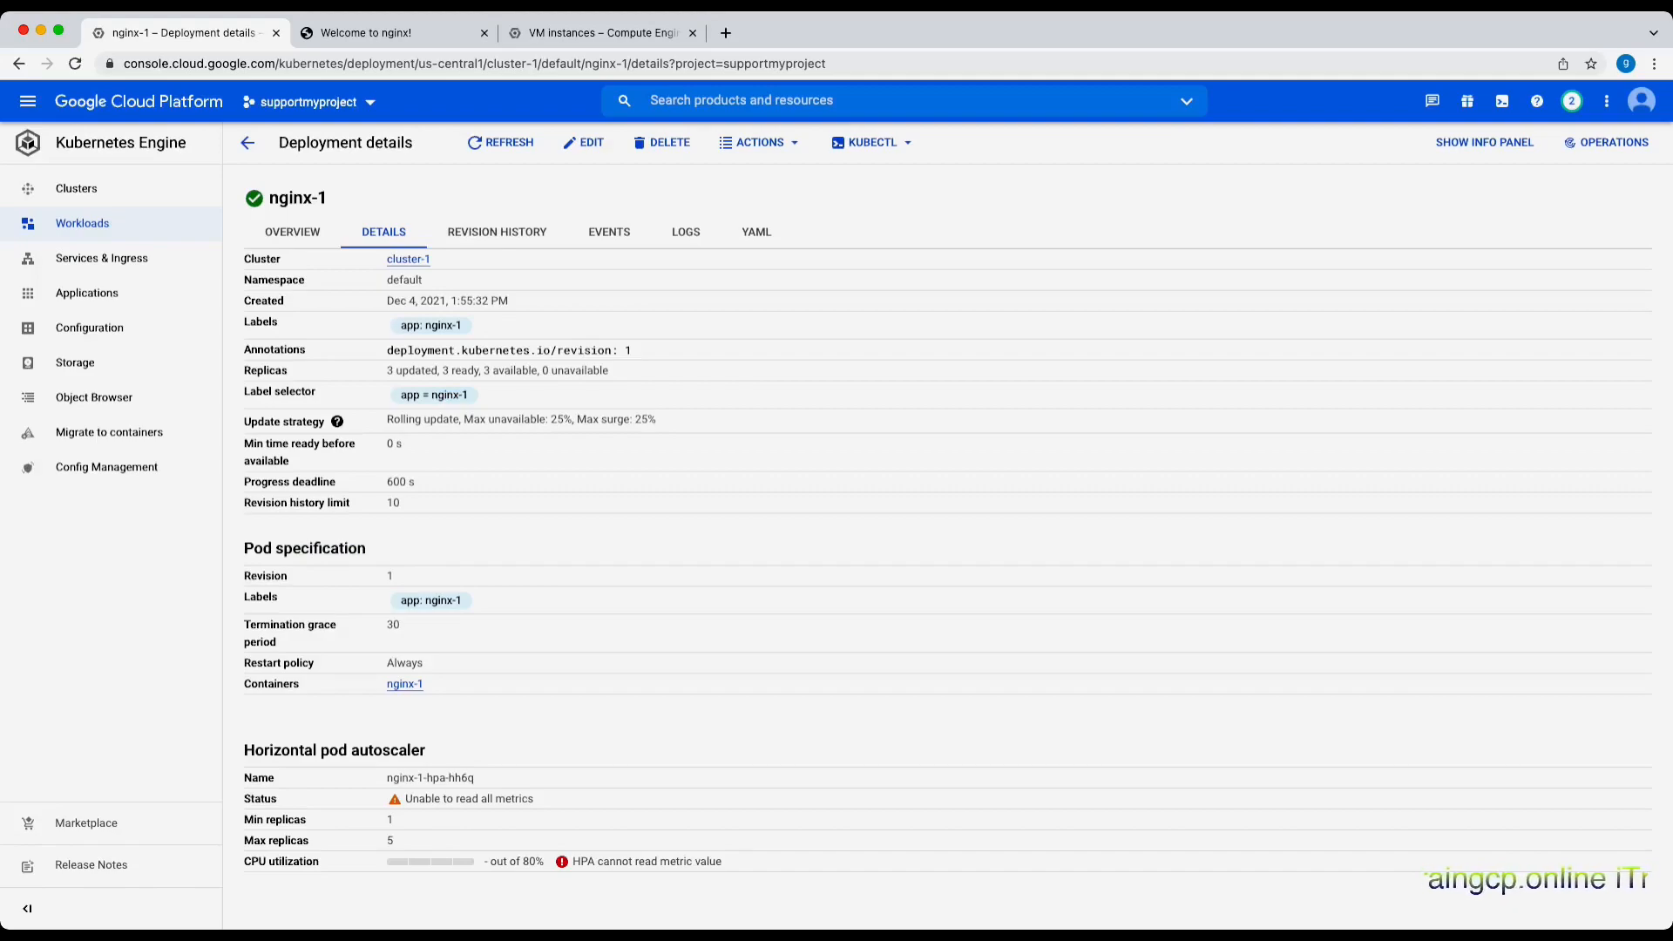
# Examine nginx-1-service's detailed settings, including its service type and ingress annotation
pyautogui.click(101, 258)
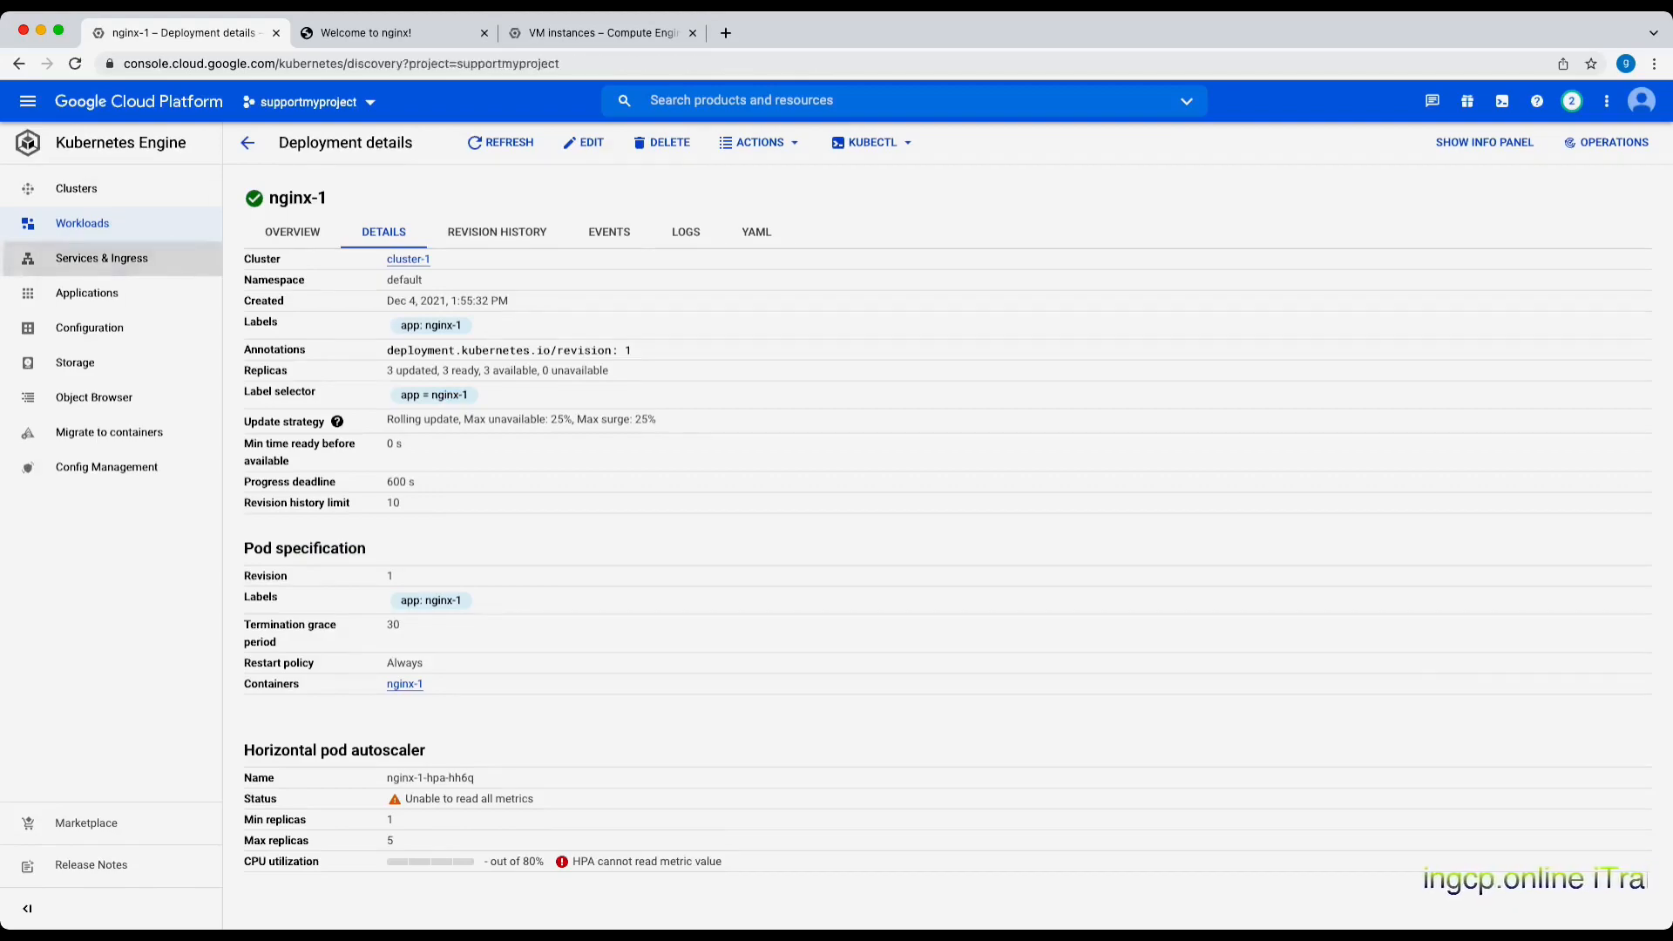
pyautogui.click(317, 406)
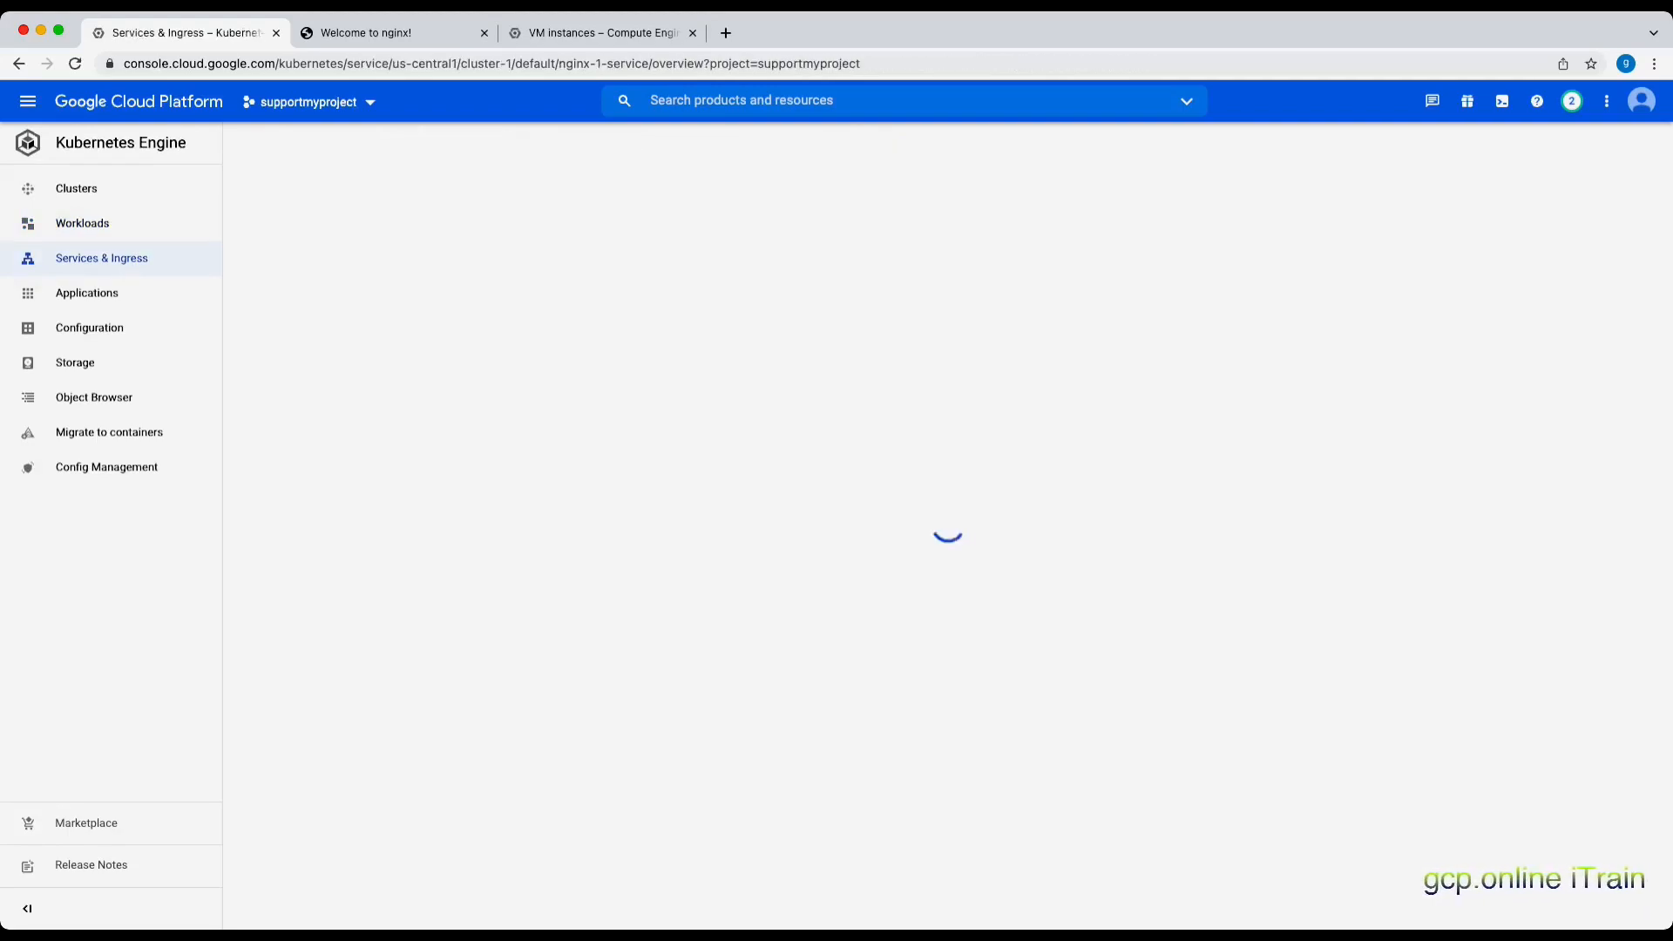
pyautogui.click(383, 233)
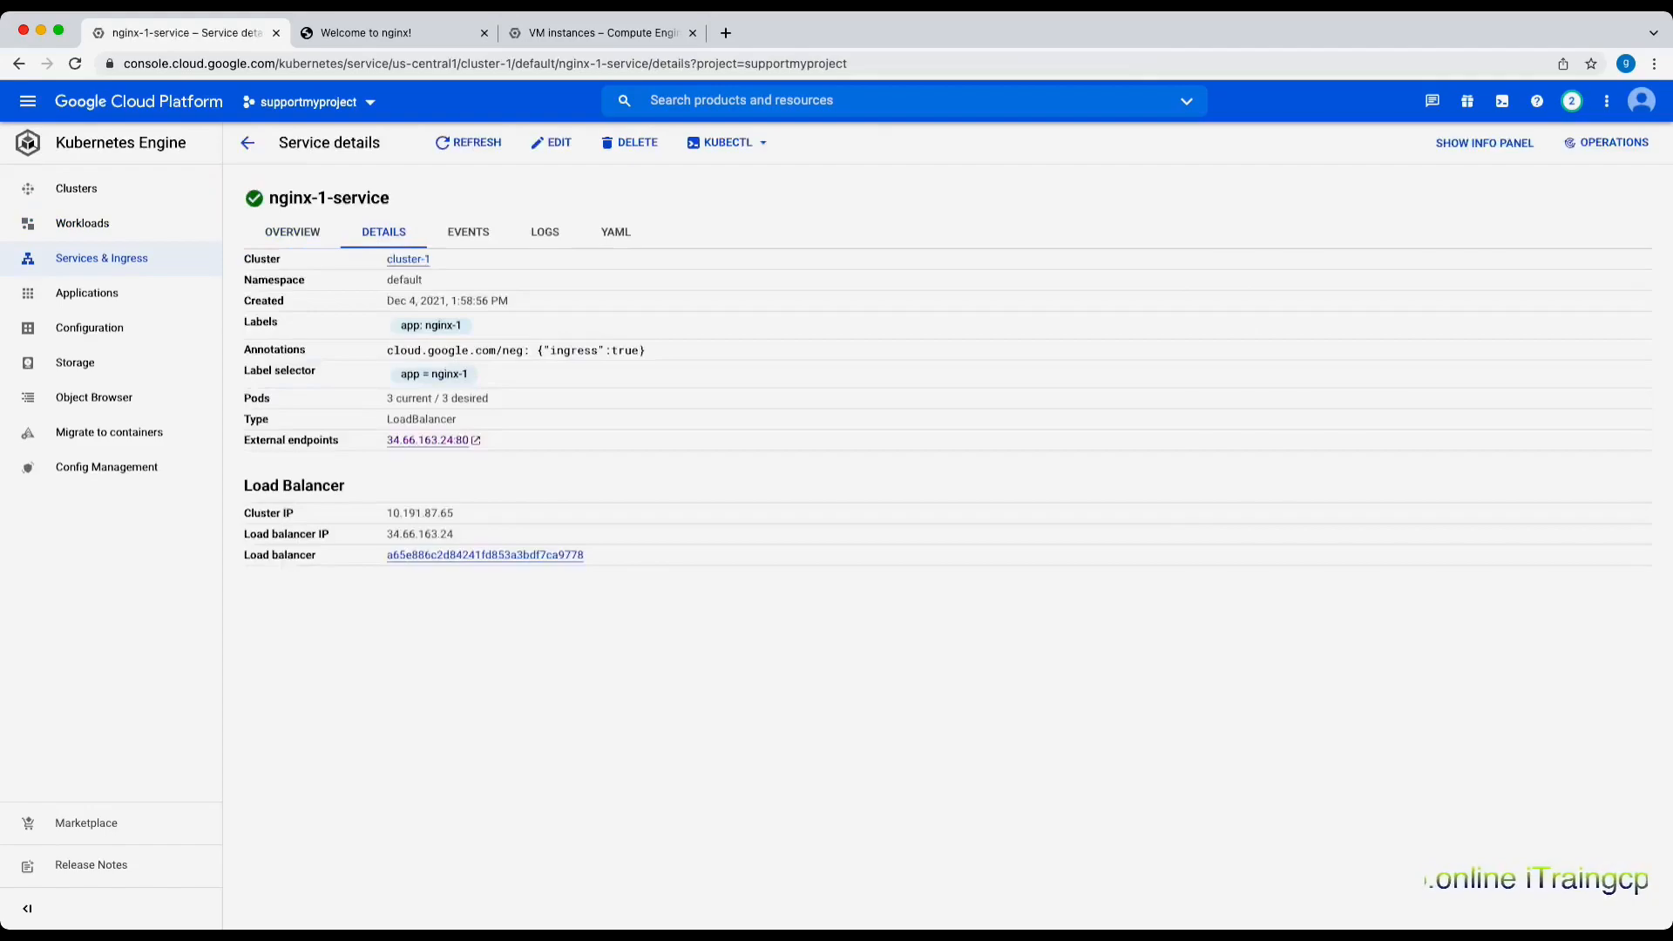
pyautogui.doubleClick(422, 420)
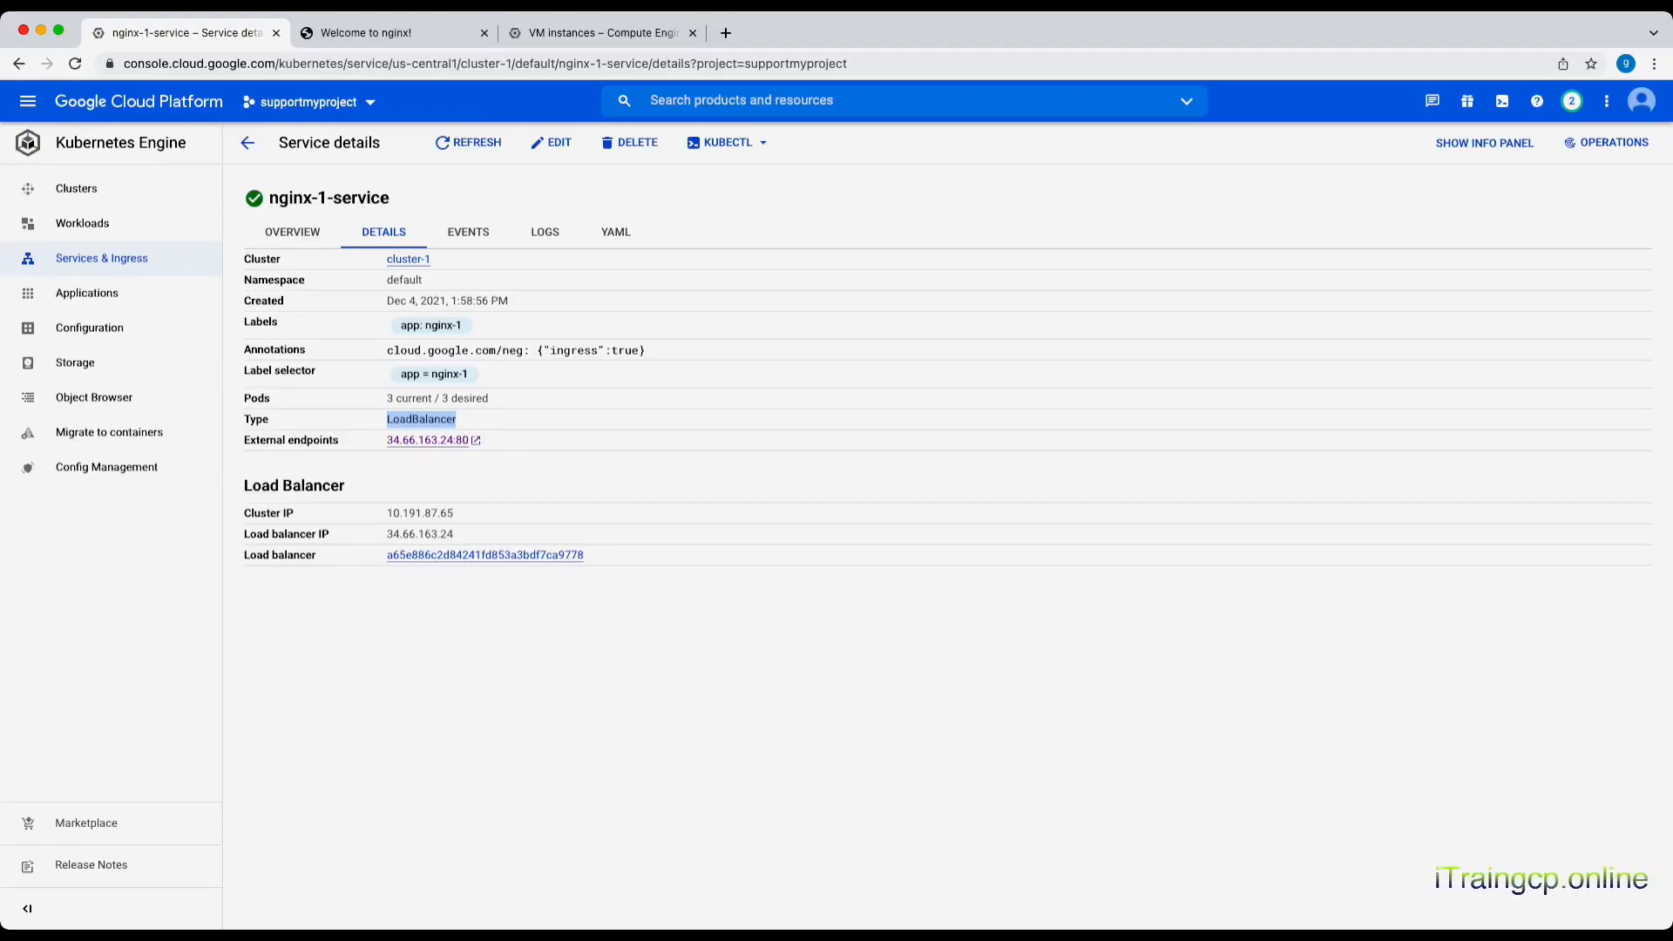
pyautogui.moveTo(646, 351); pyautogui.dragTo(530, 350)
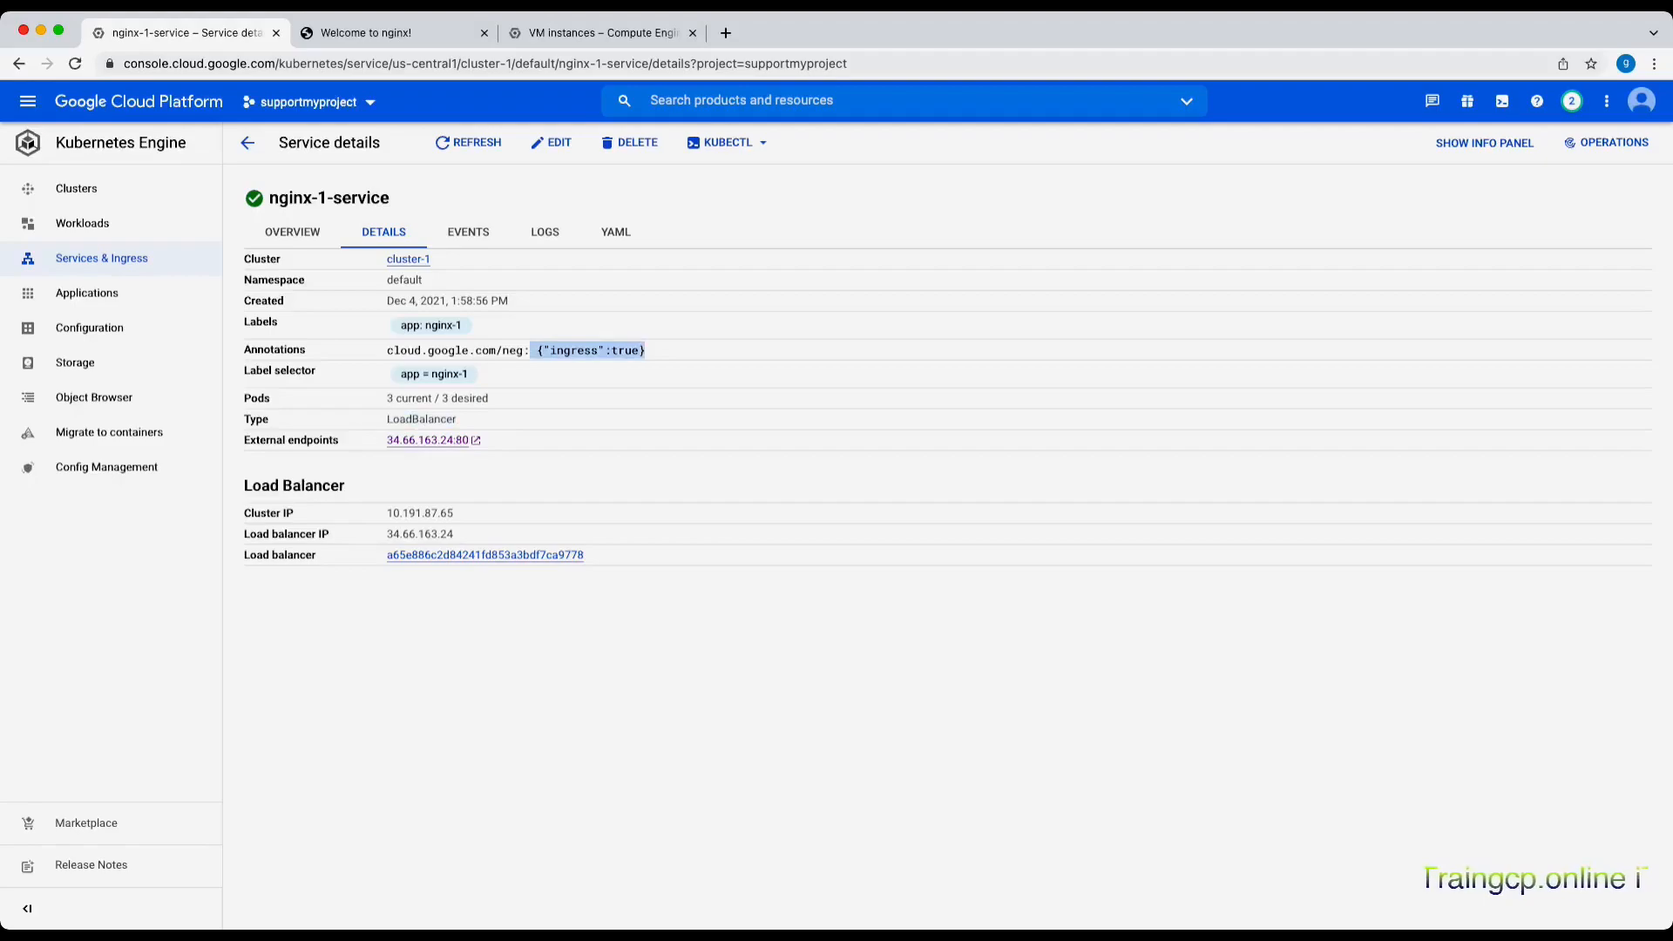
# Review the nginx welcome page and the cluster's VM instances in Compute Engine
pyautogui.click(396, 33)
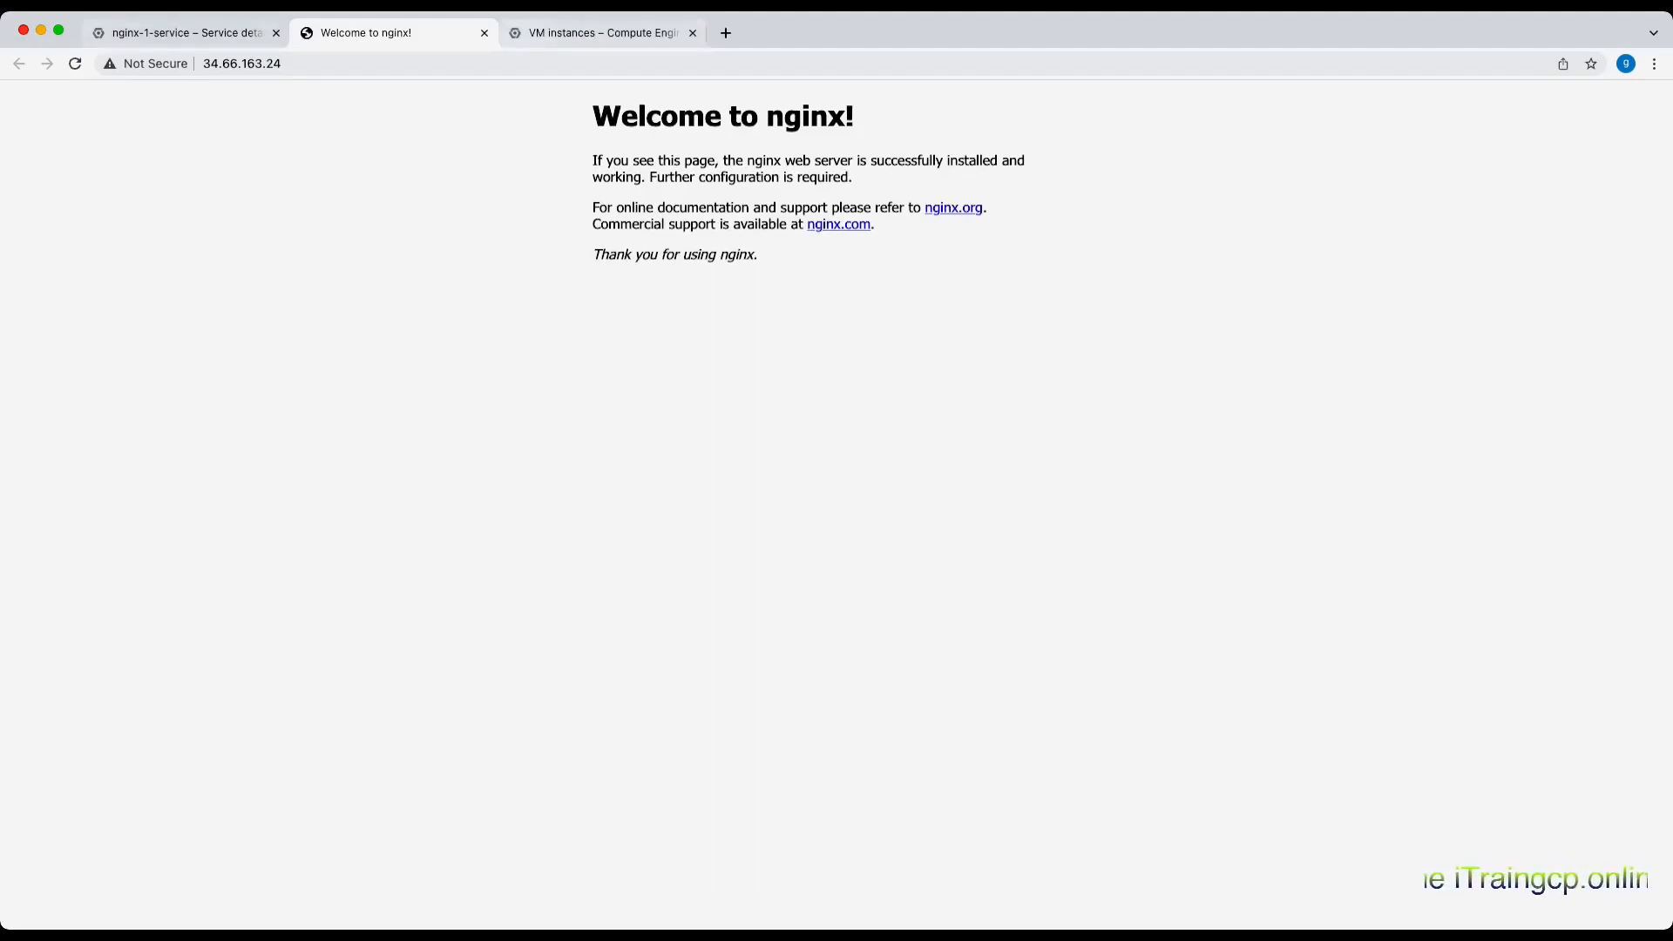
pyautogui.click(593, 33)
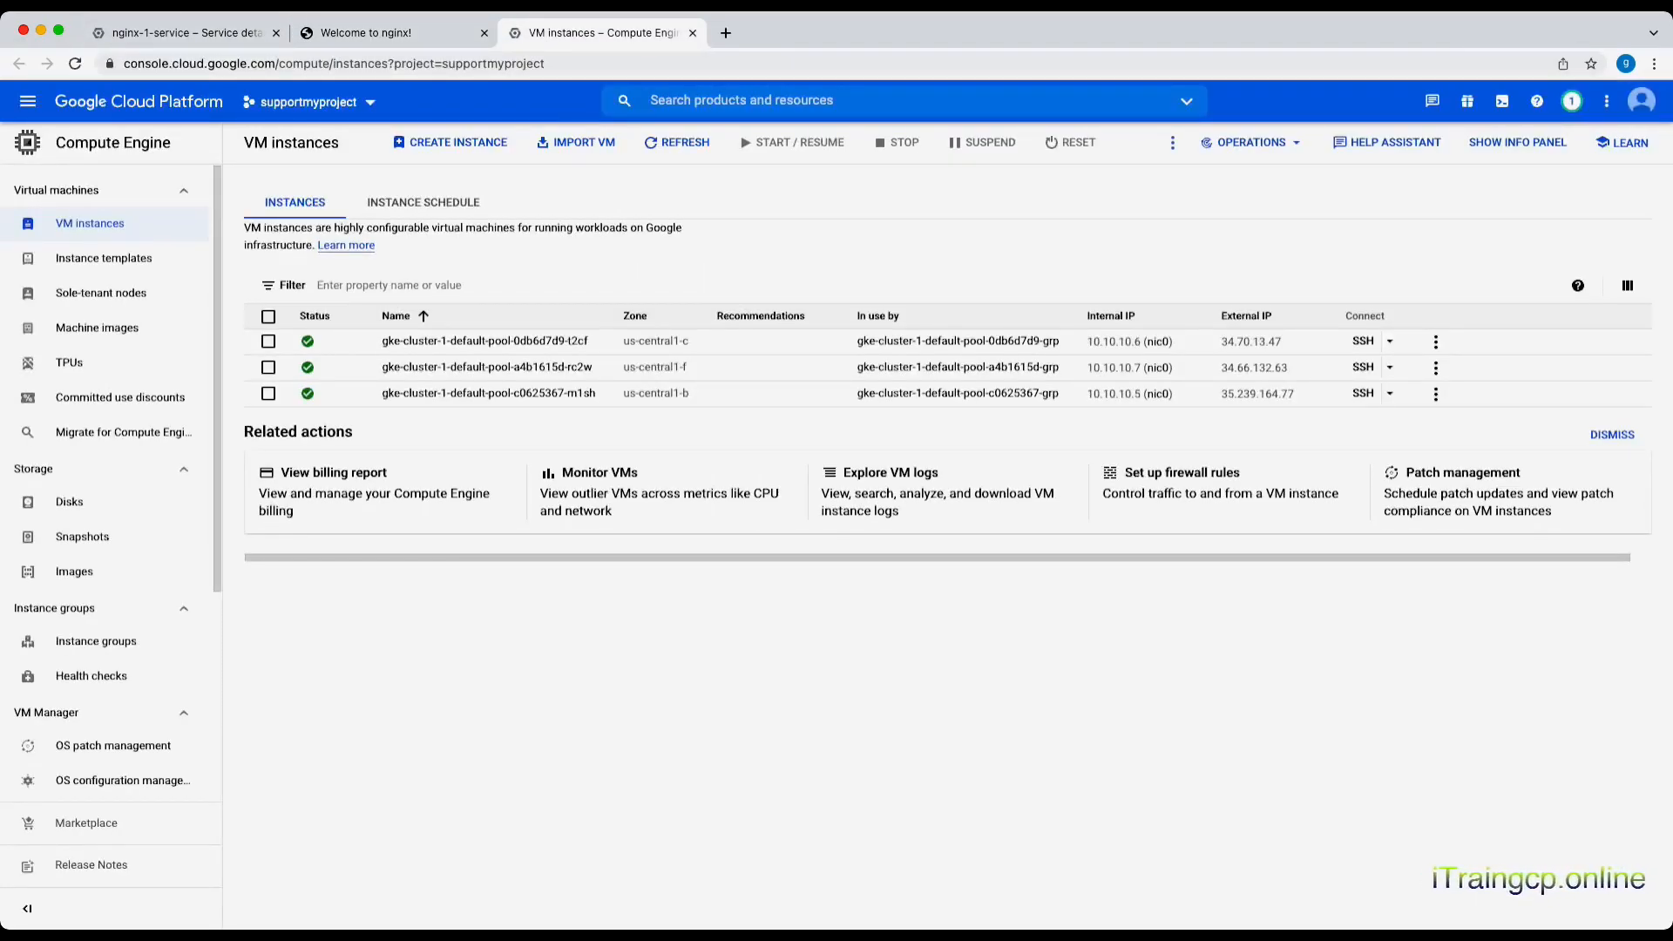
pyautogui.scroll(-5, 96, 330)
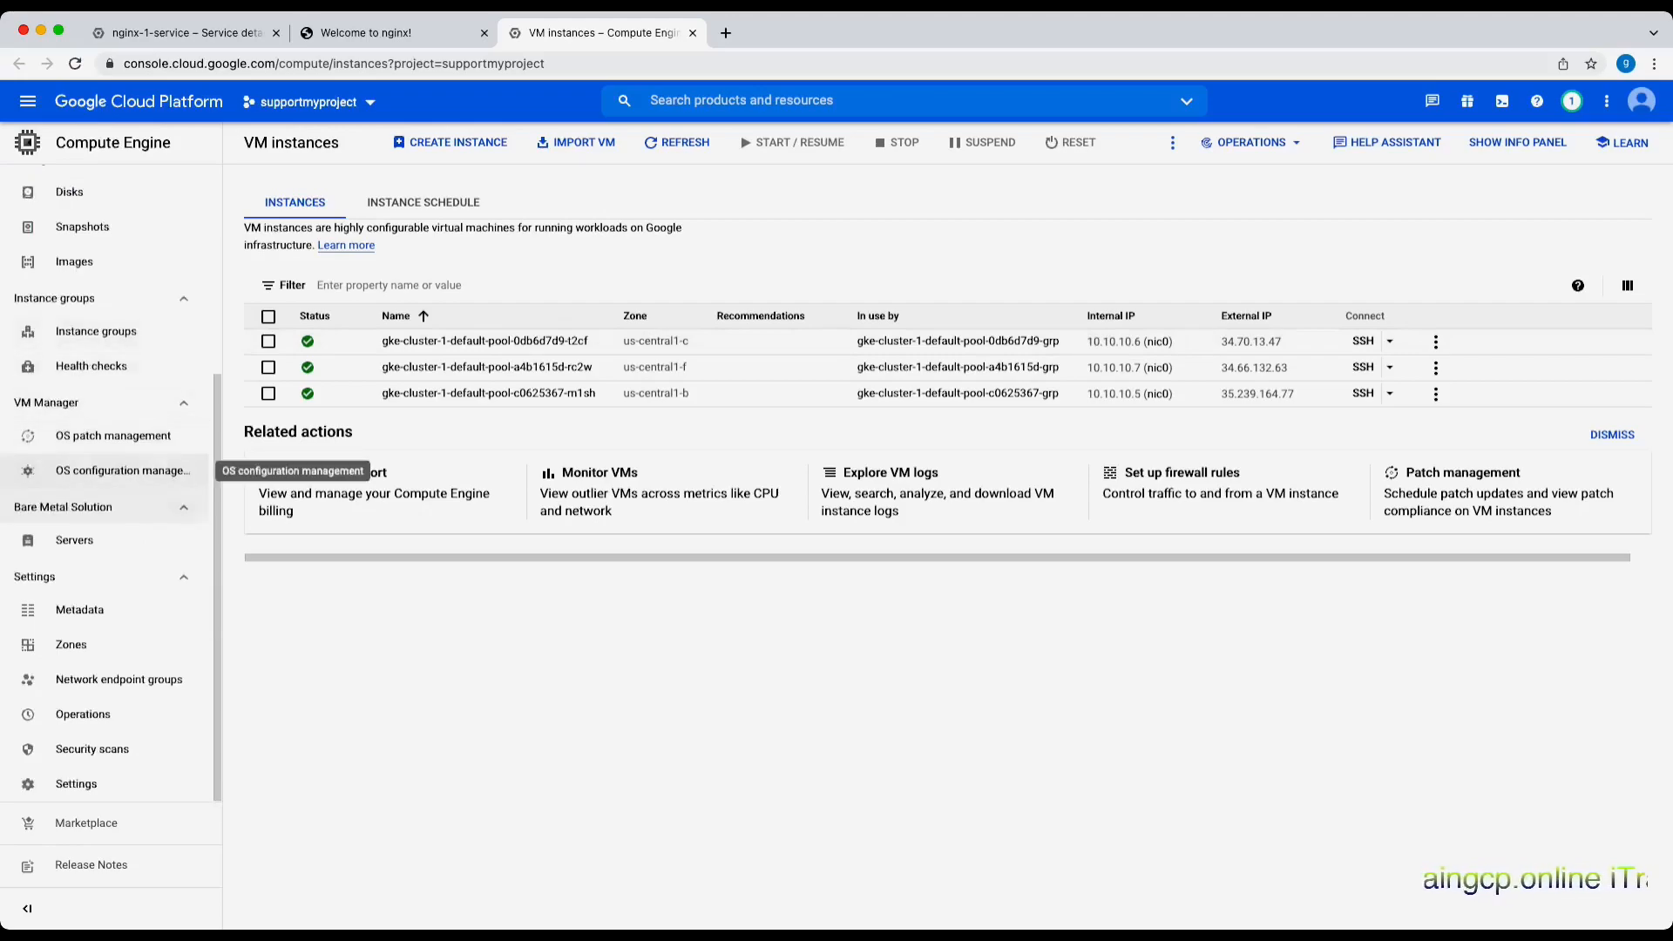
pyautogui.scroll(5, 113, 470)
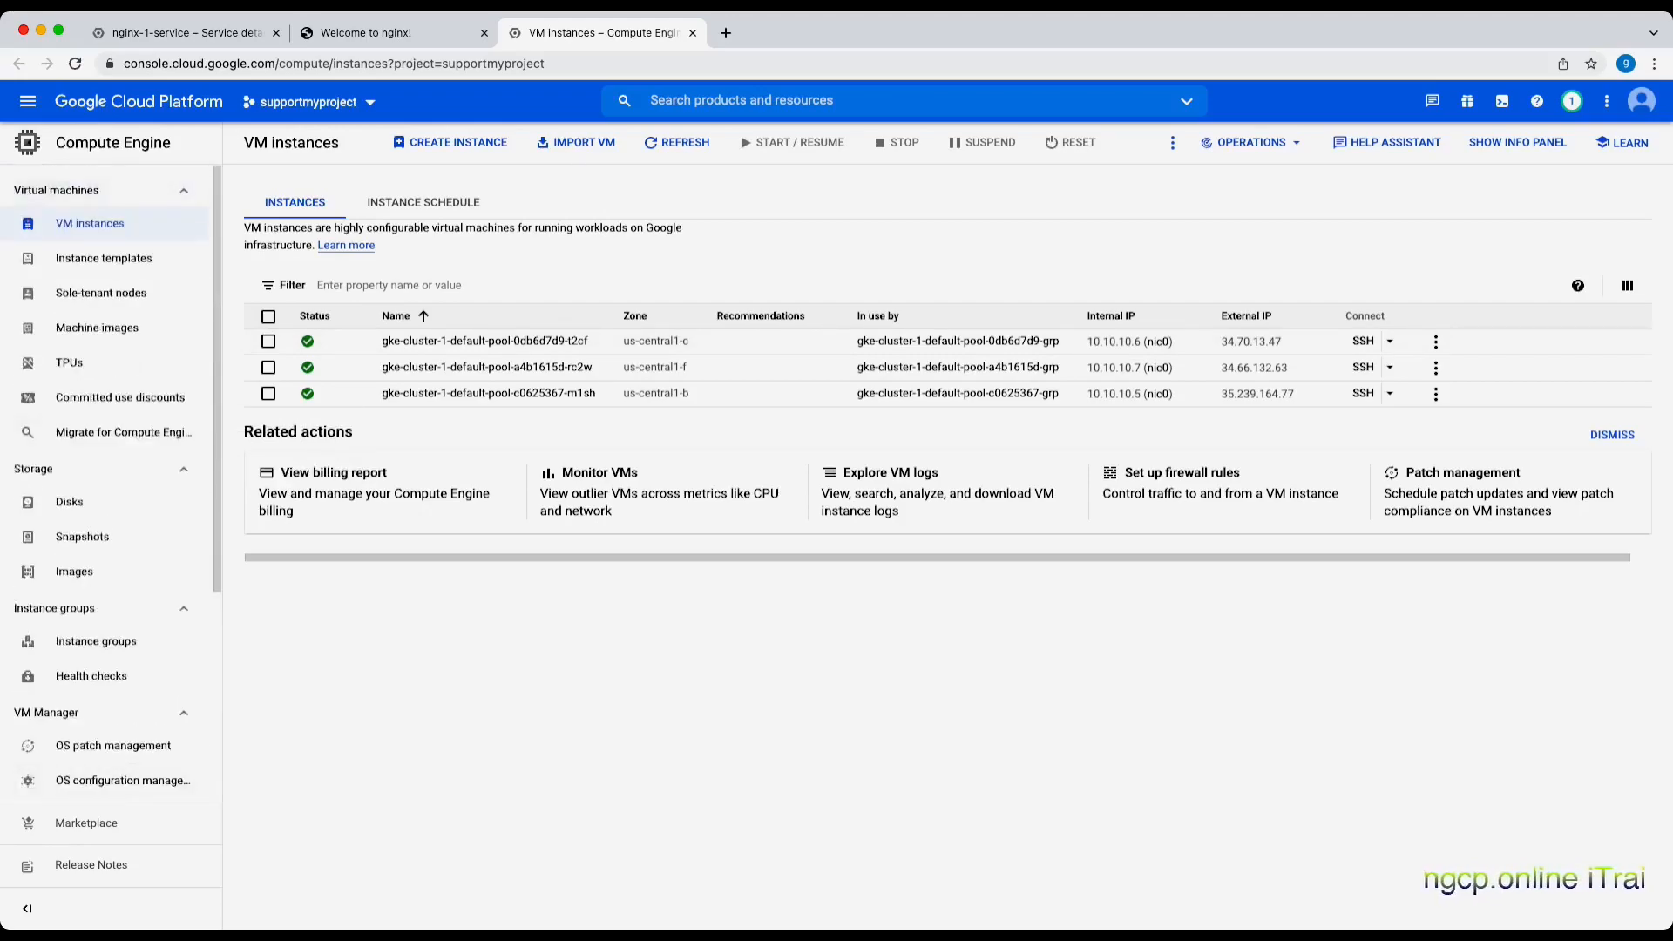
# Examine the project's VPC network firewall rules, and return to the nginx welcome page and the service details
pyautogui.click(28, 101)
pyautogui.moveTo(130, 523)
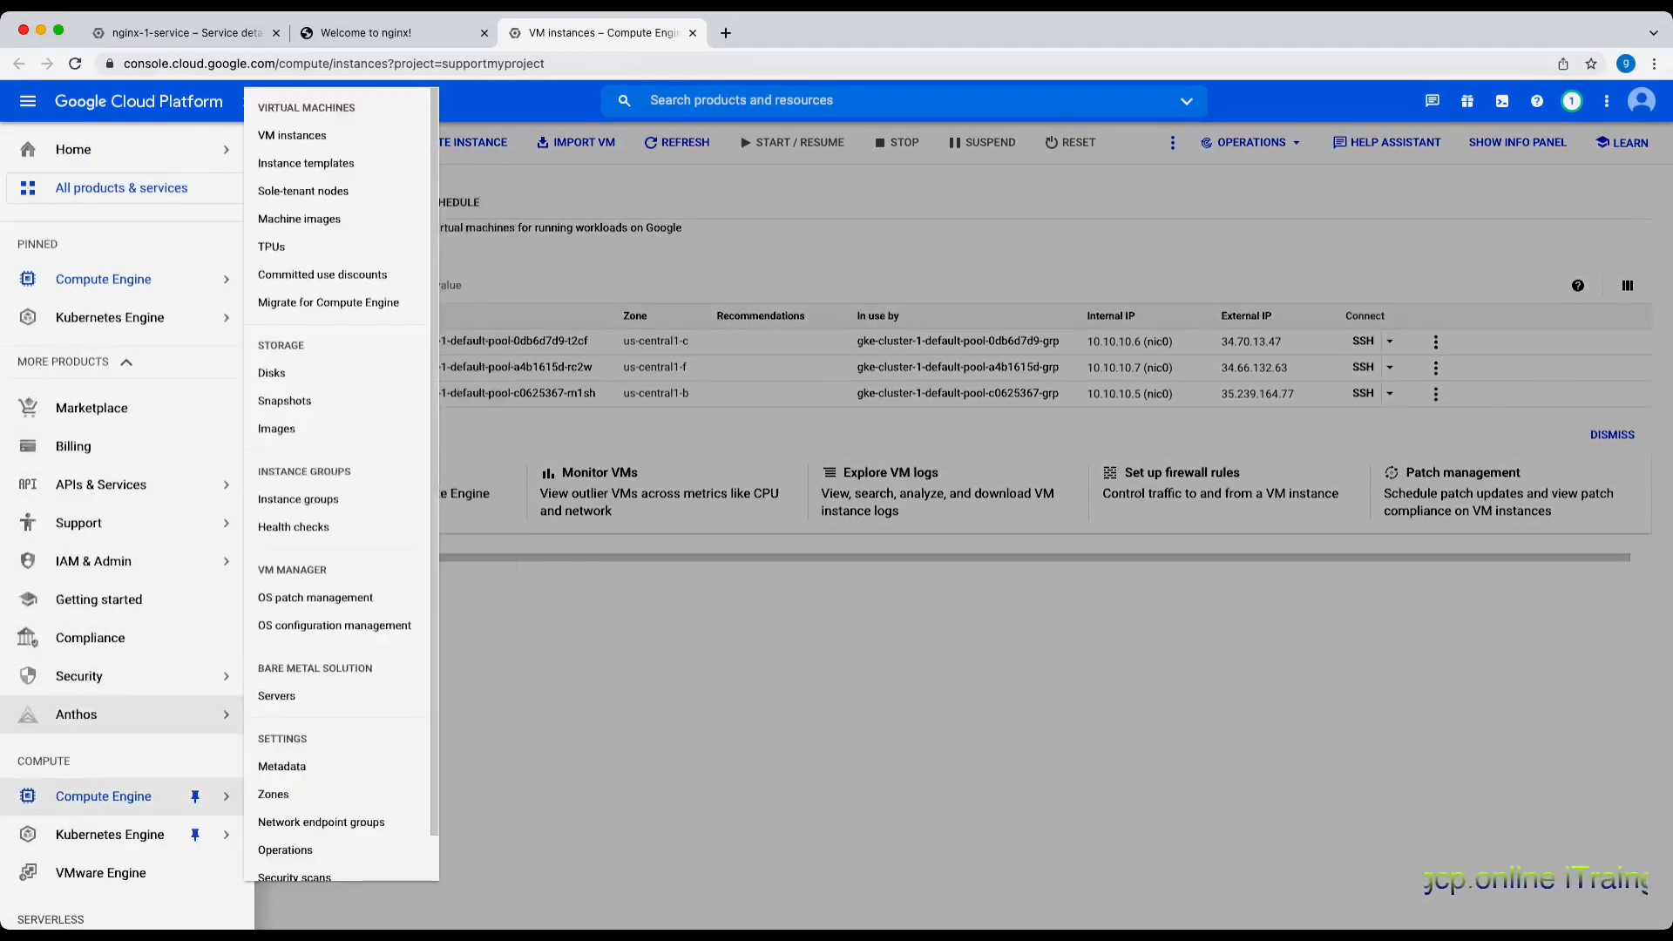
pyautogui.moveTo(131, 714)
pyautogui.scroll(-4, 127, 523)
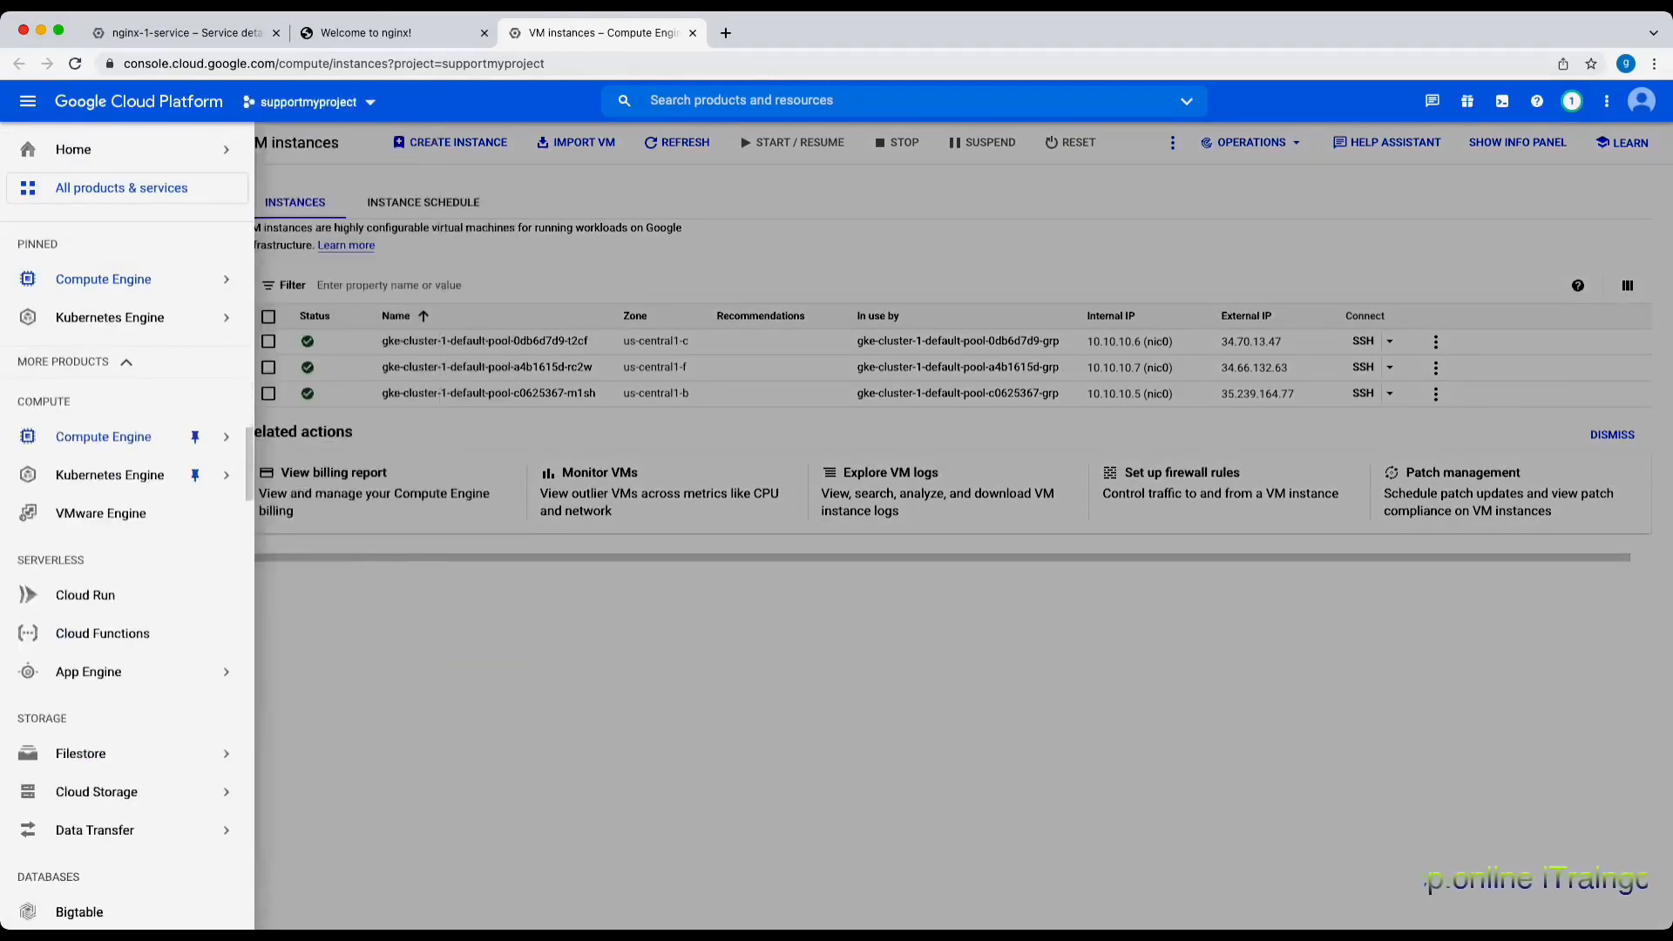
pyautogui.scroll(-7, 131, 736)
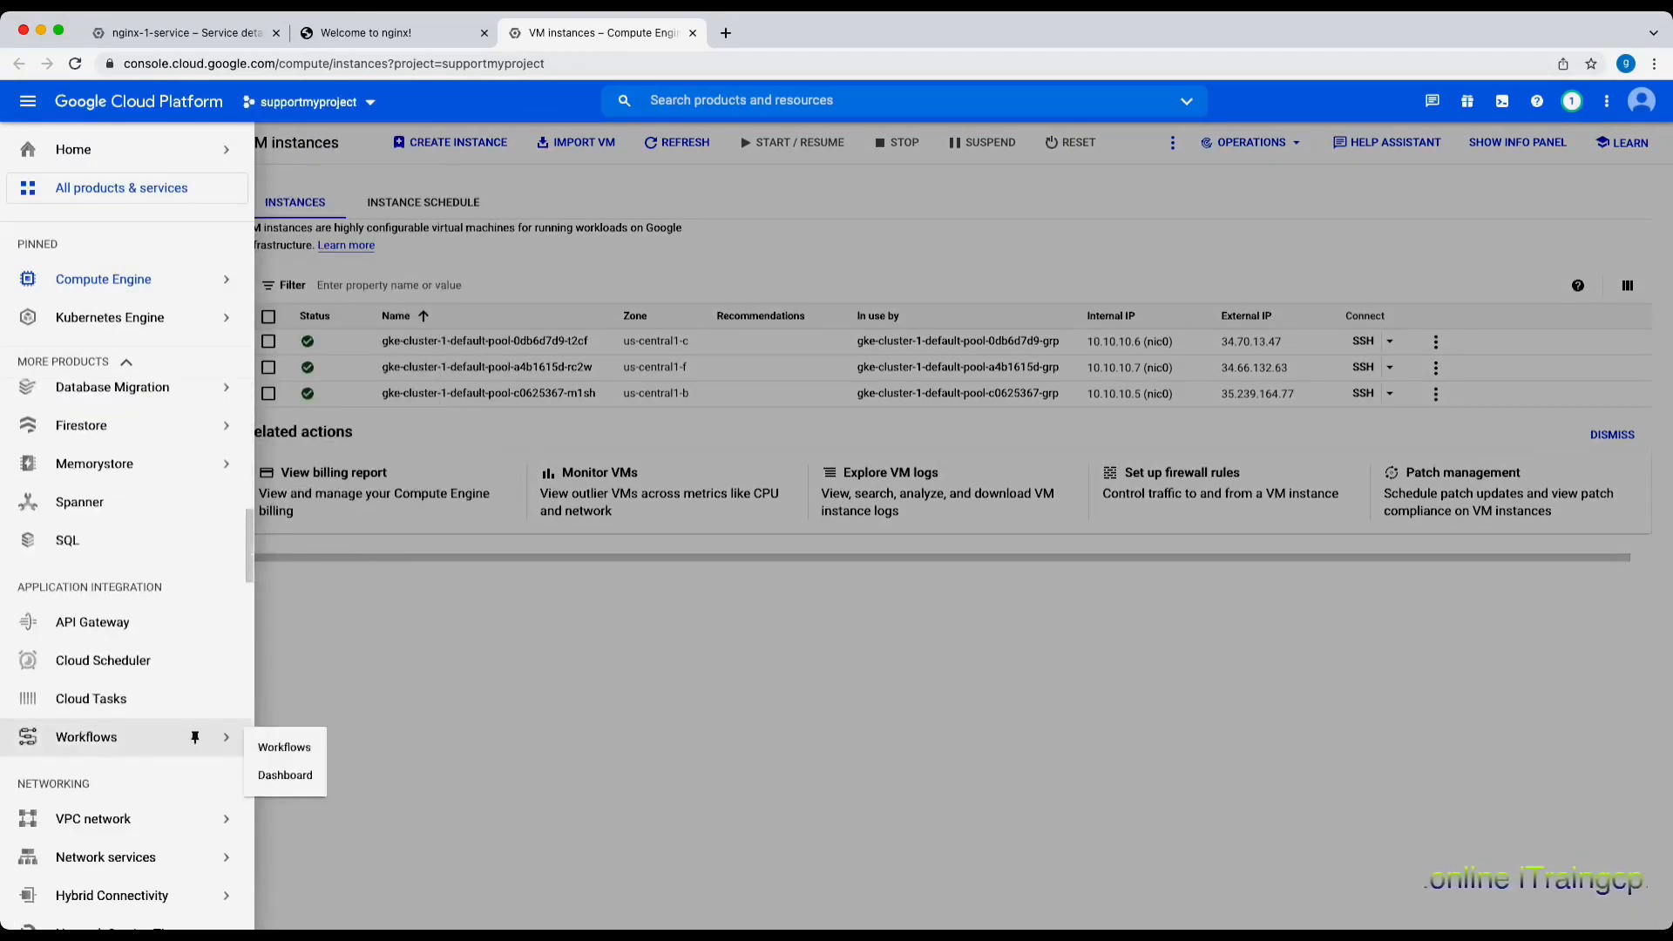
pyautogui.scroll(-1, 130, 736)
pyautogui.moveTo(131, 787)
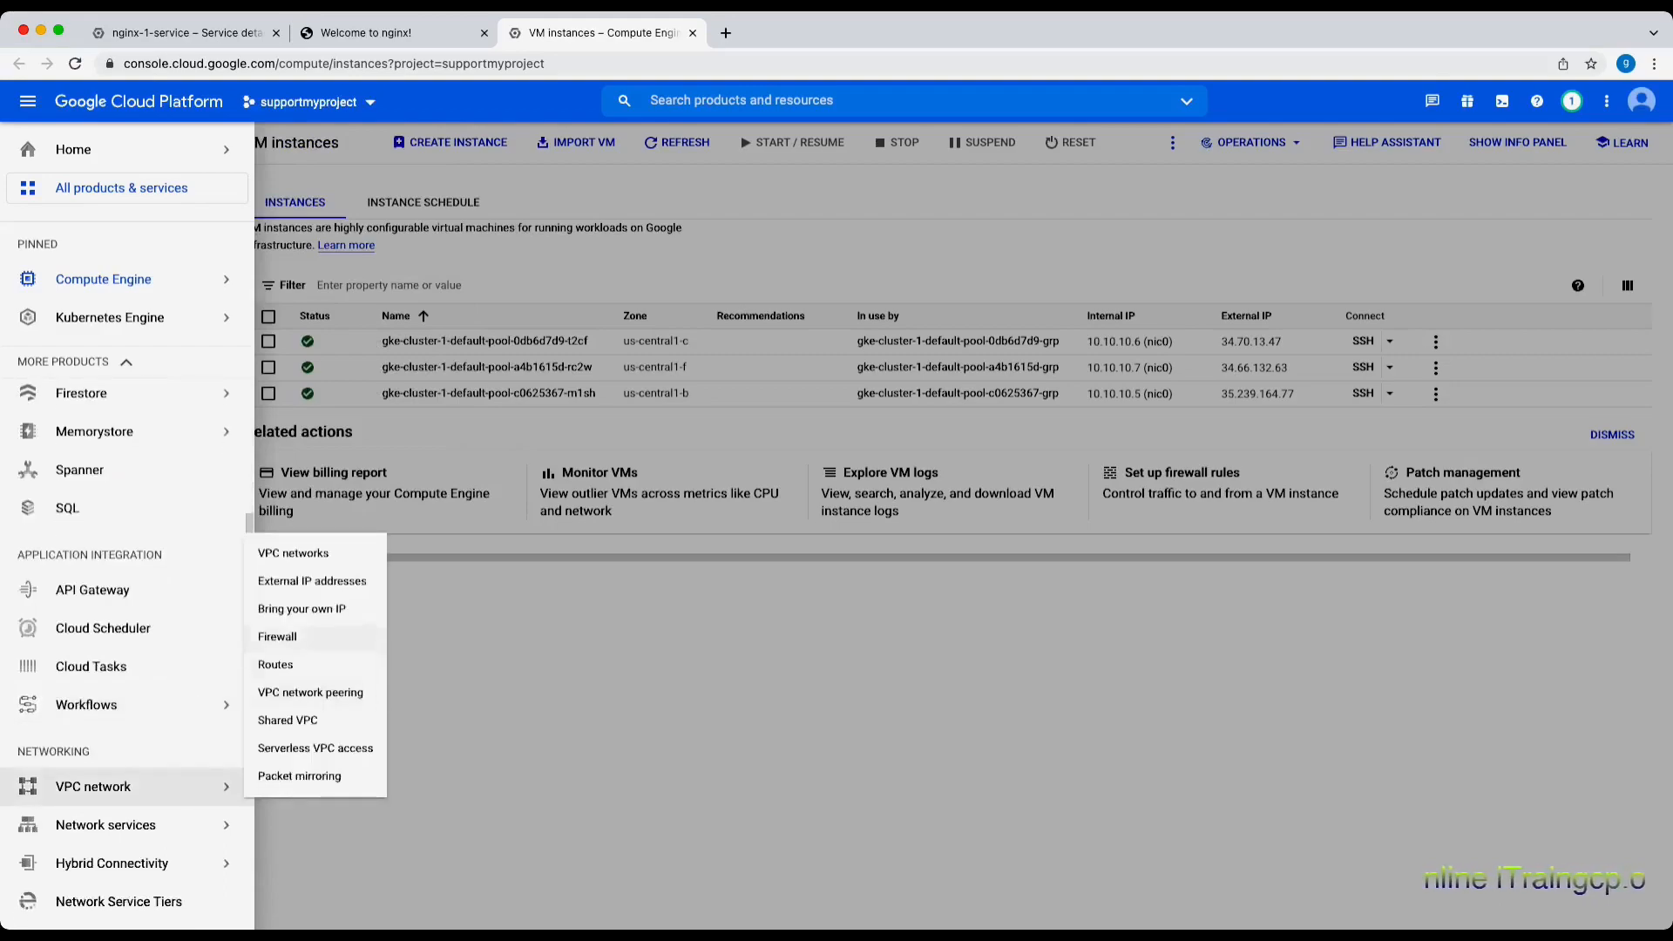
pyautogui.click(277, 637)
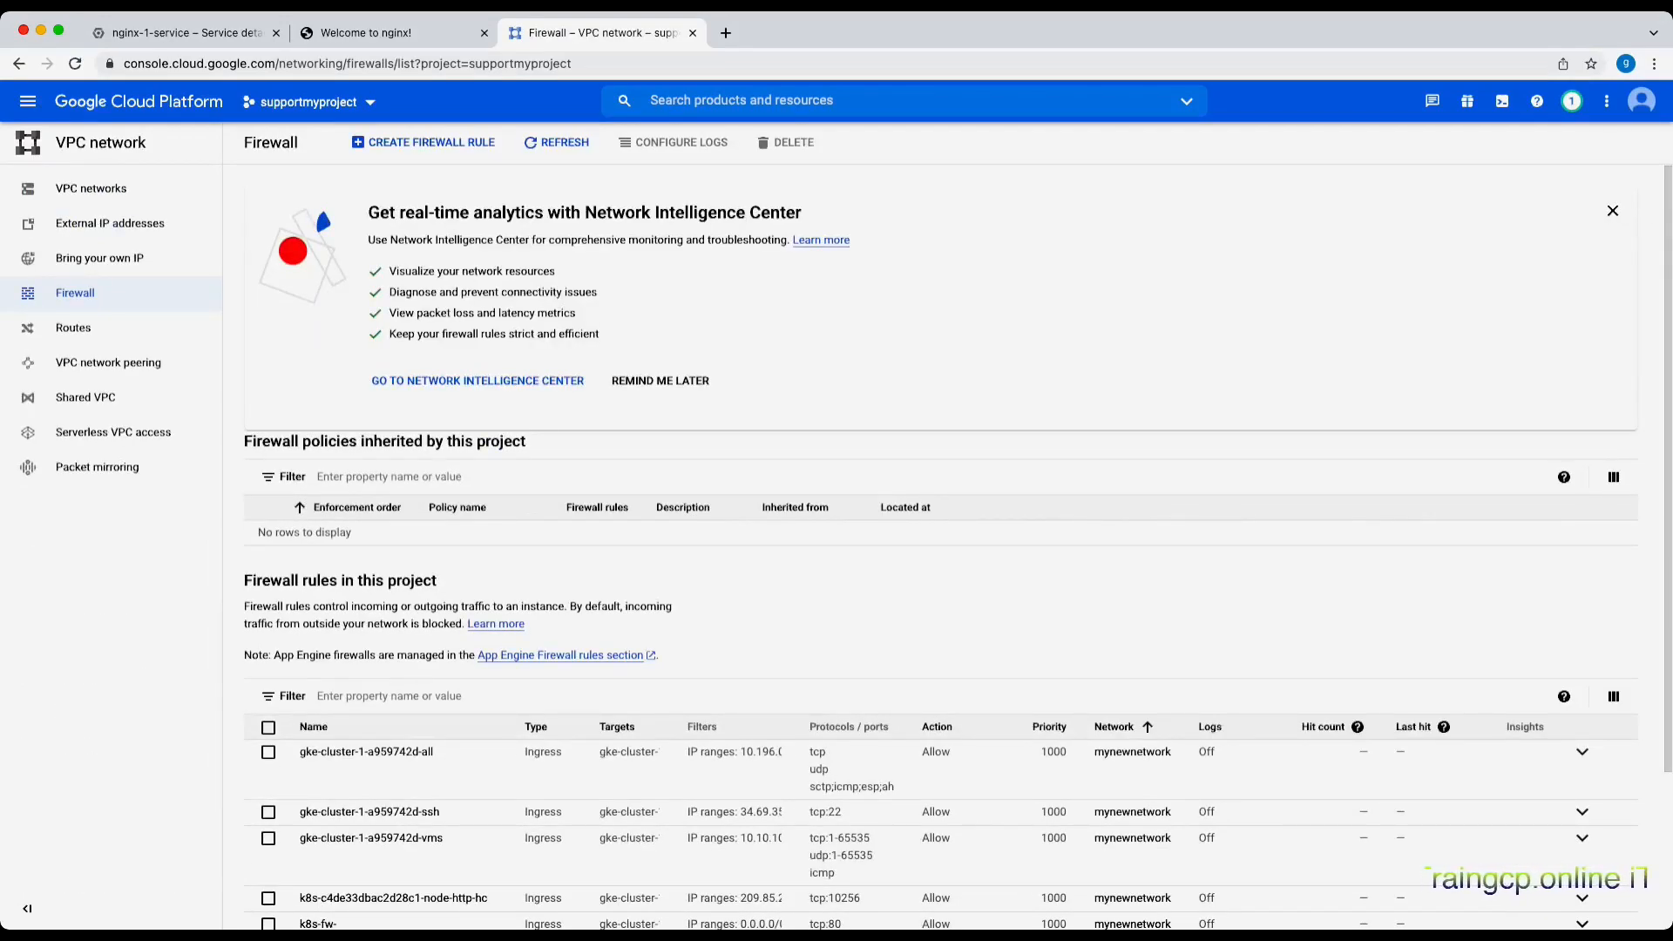
pyautogui.scroll(-3, 957, 549)
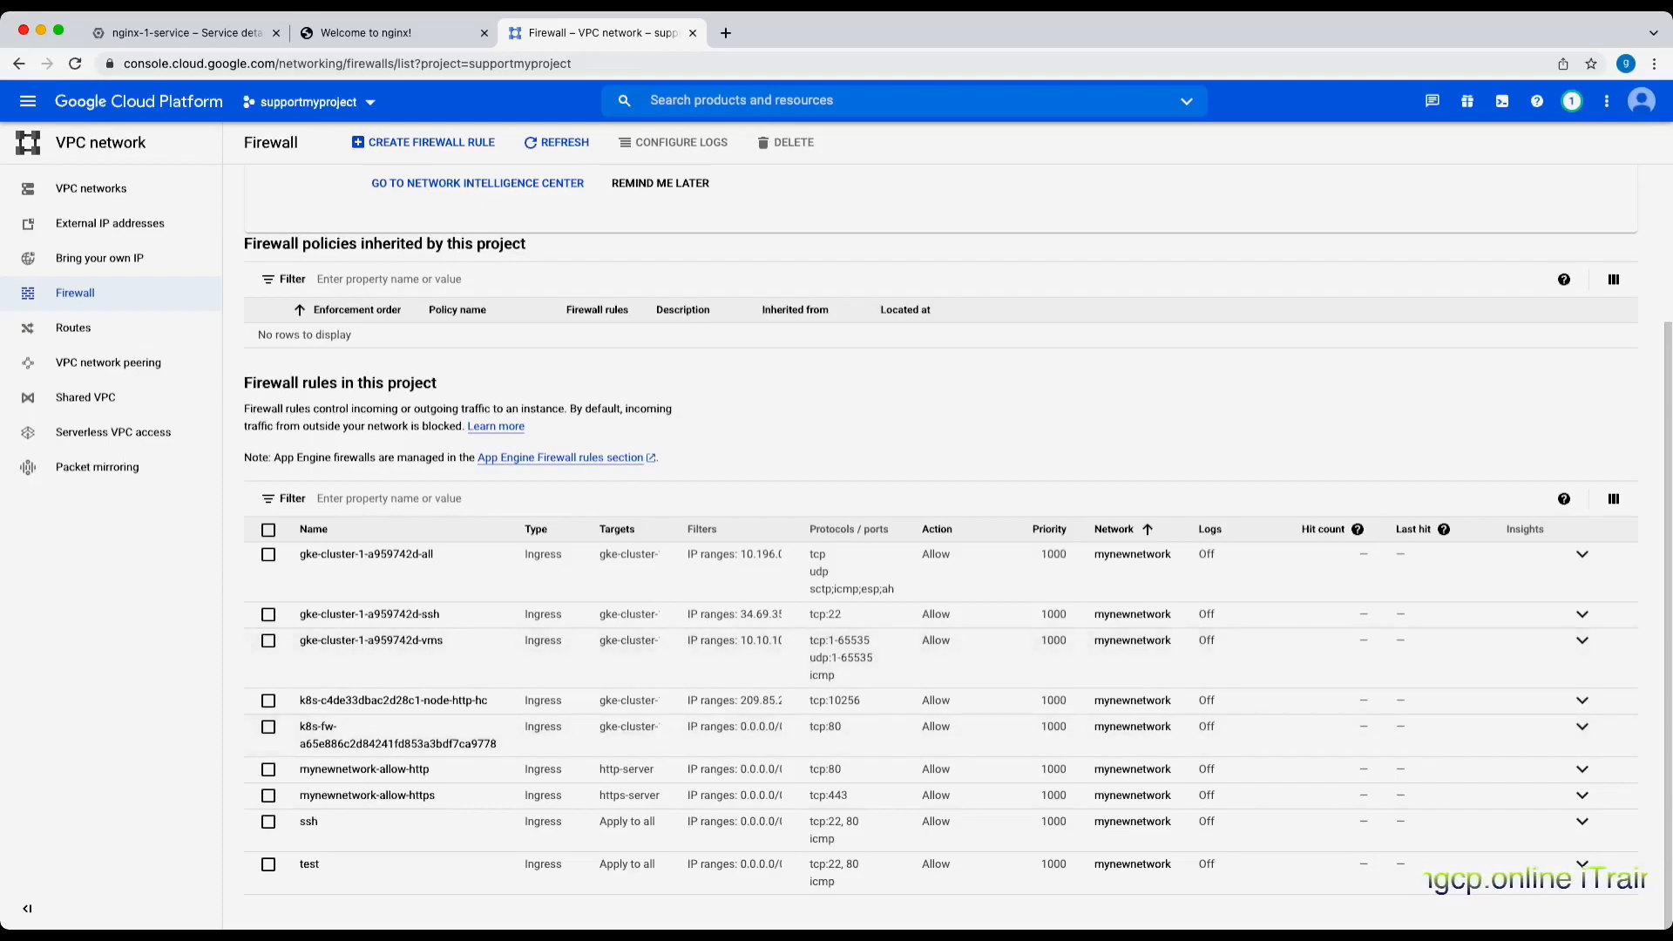
pyautogui.click(392, 32)
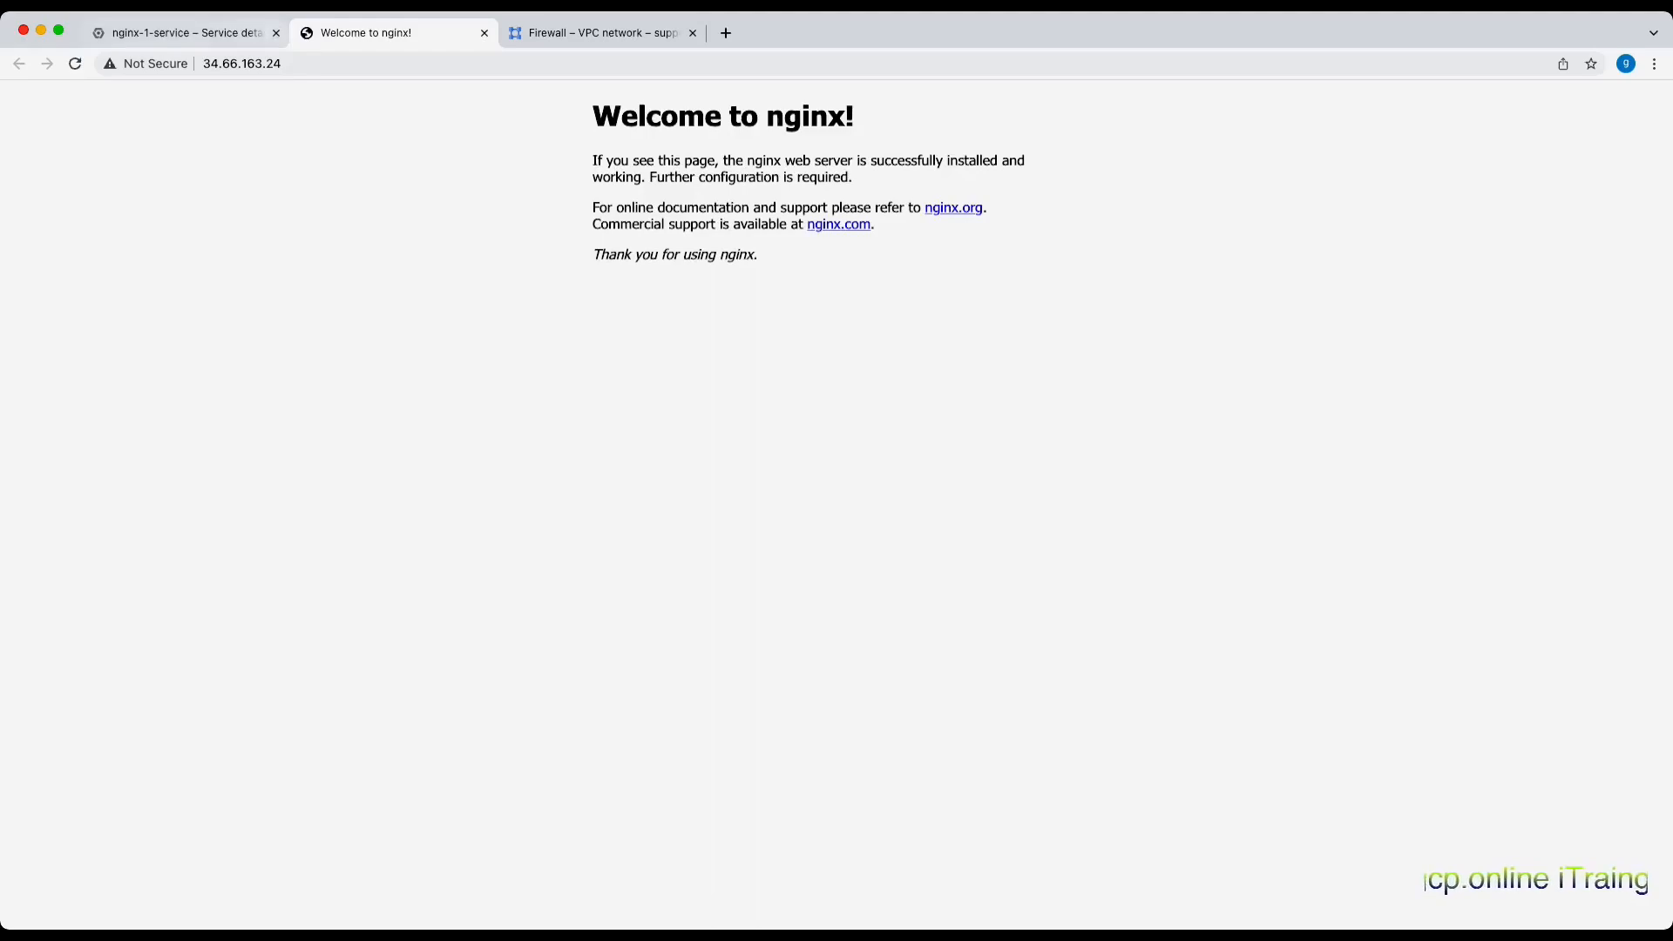
pyautogui.click(183, 32)
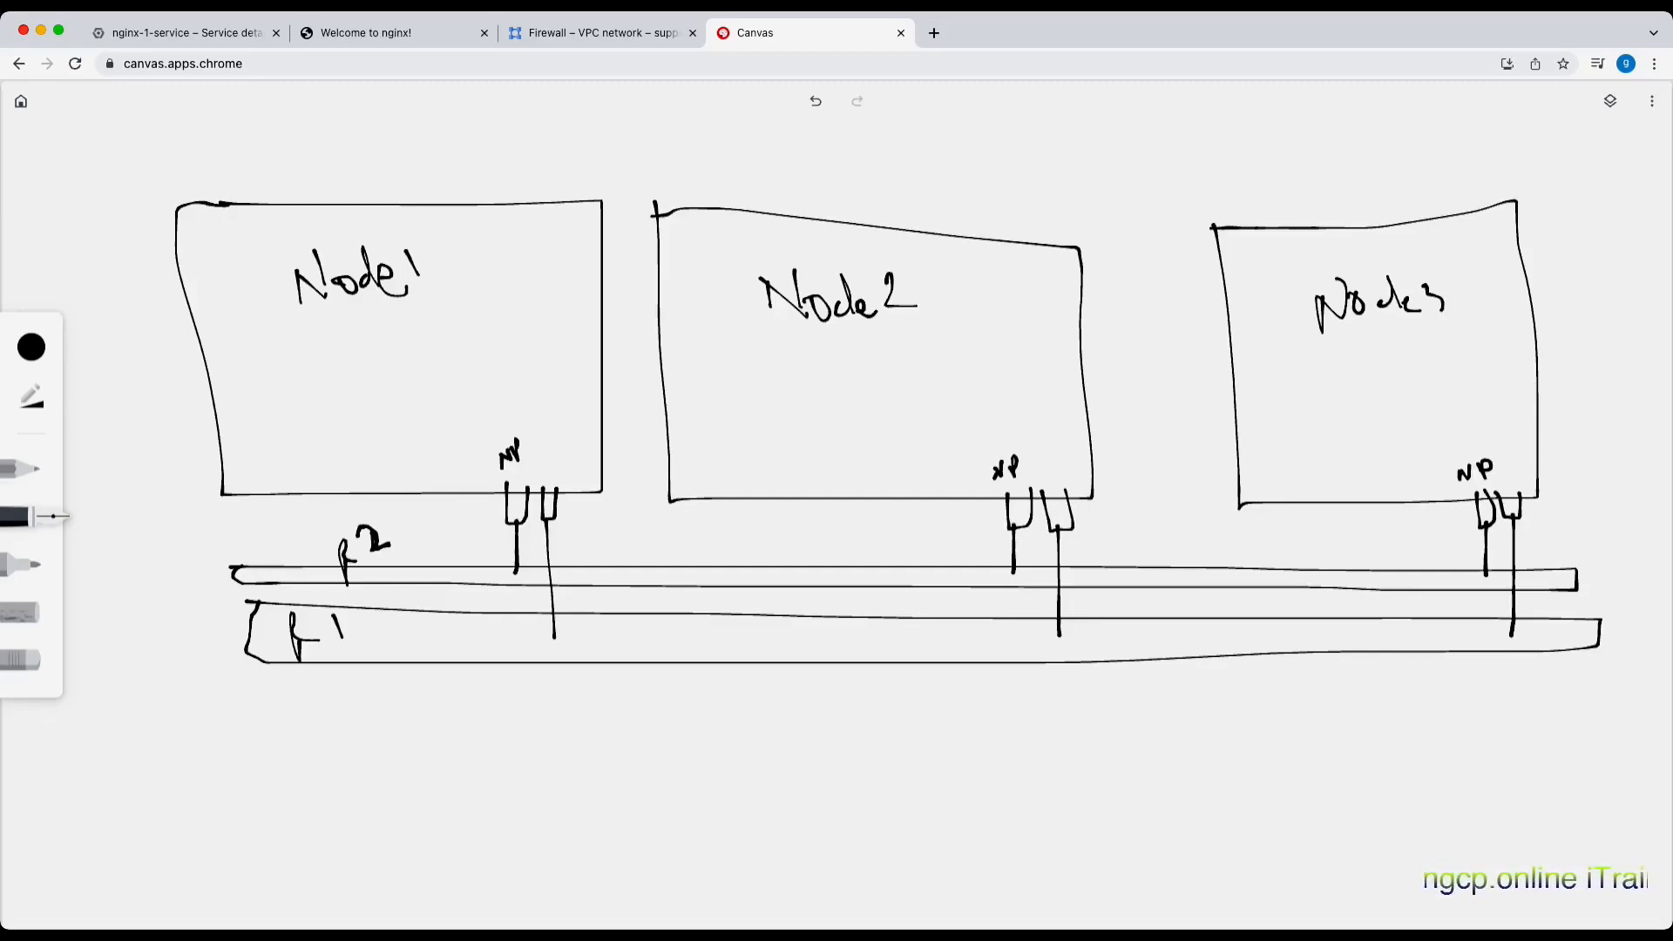
# On the Canvas diagram, write "Region" above the upper corner of the Node1 box
pyautogui.moveTo(82, 110)
pyautogui.mouseDown()
pyautogui.moveTo(83, 138)
pyautogui.moveTo(120, 124)
pyautogui.moveTo(122, 138)
pyautogui.mouseUp()
pyautogui.moveTo(131, 113); pyautogui.dragTo(166, 116)
pyautogui.click(121, 98)
pyautogui.moveTo(353, 150); pyautogui.dragTo(355, 179)
pyautogui.moveTo(902, 175); pyautogui.dragTo(903, 205)
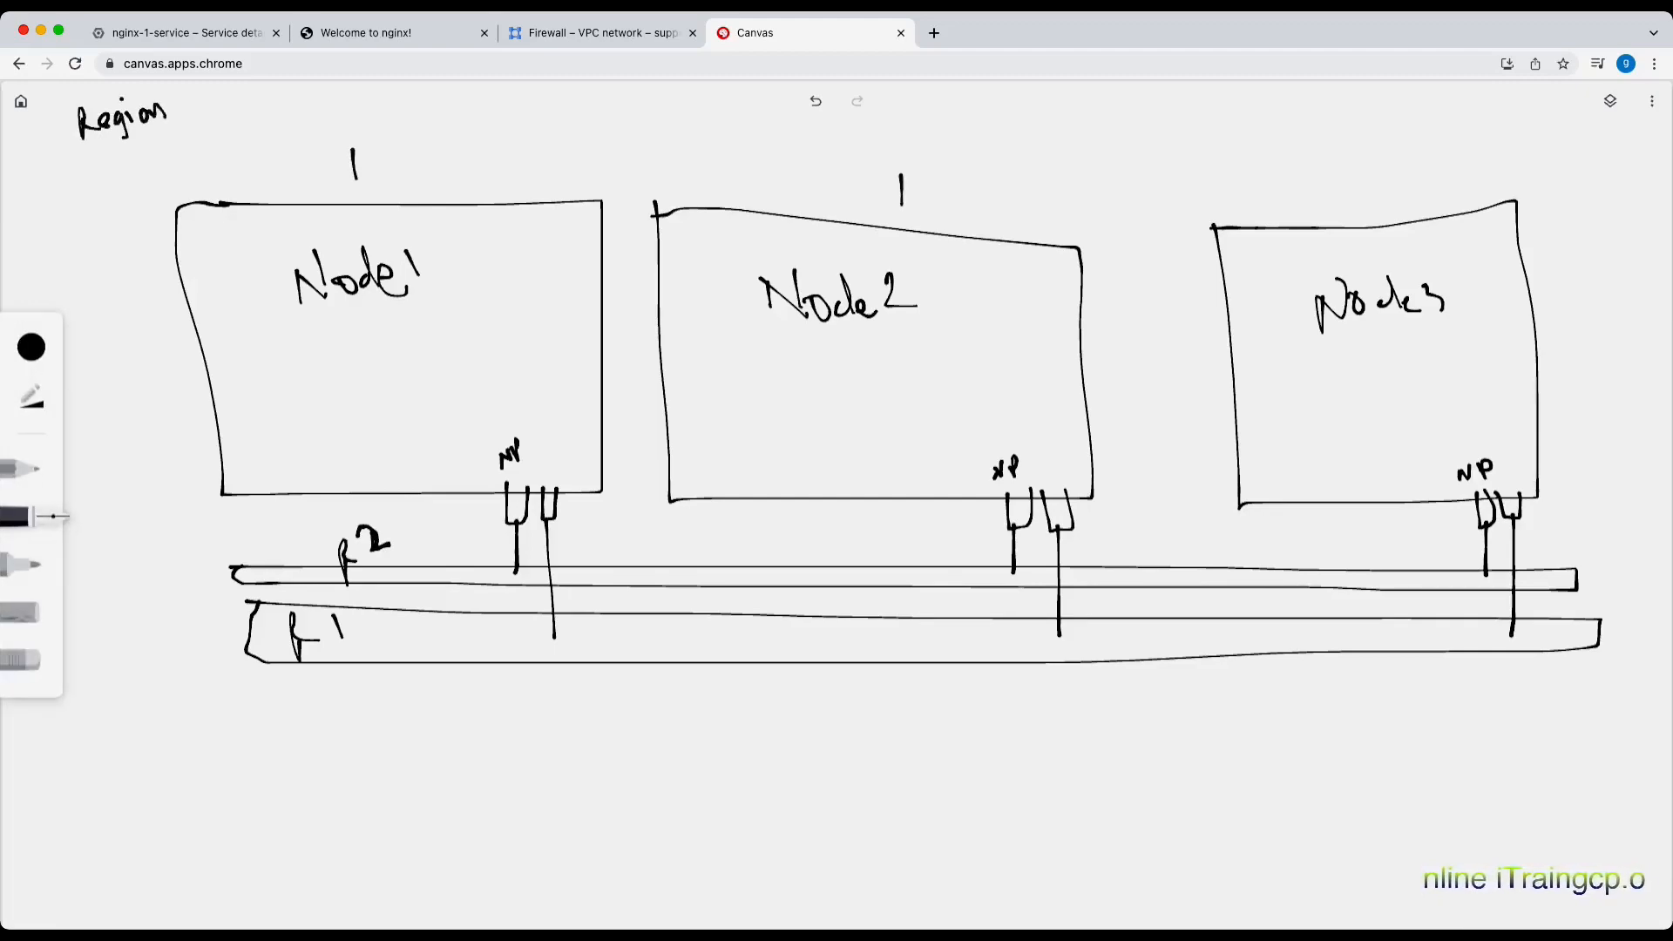
pyautogui.hotkey('ctrl', 'z')
pyautogui.hotkey('ctrl', 'z')
# Label the zones "a", "b" and "c" above Node1, Node2 and Node3 respectively
pyautogui.moveTo(426, 147)
pyautogui.mouseDown()
pyautogui.moveTo(413, 156)
pyautogui.moveTo(441, 166)
pyautogui.mouseUp()
pyautogui.moveTo(851, 155); pyautogui.dragTo(856, 190)
pyautogui.moveTo(1401, 168)
pyautogui.mouseDown()
pyautogui.moveTo(1390, 195)
pyautogui.moveTo(1404, 193)
pyautogui.mouseUp()
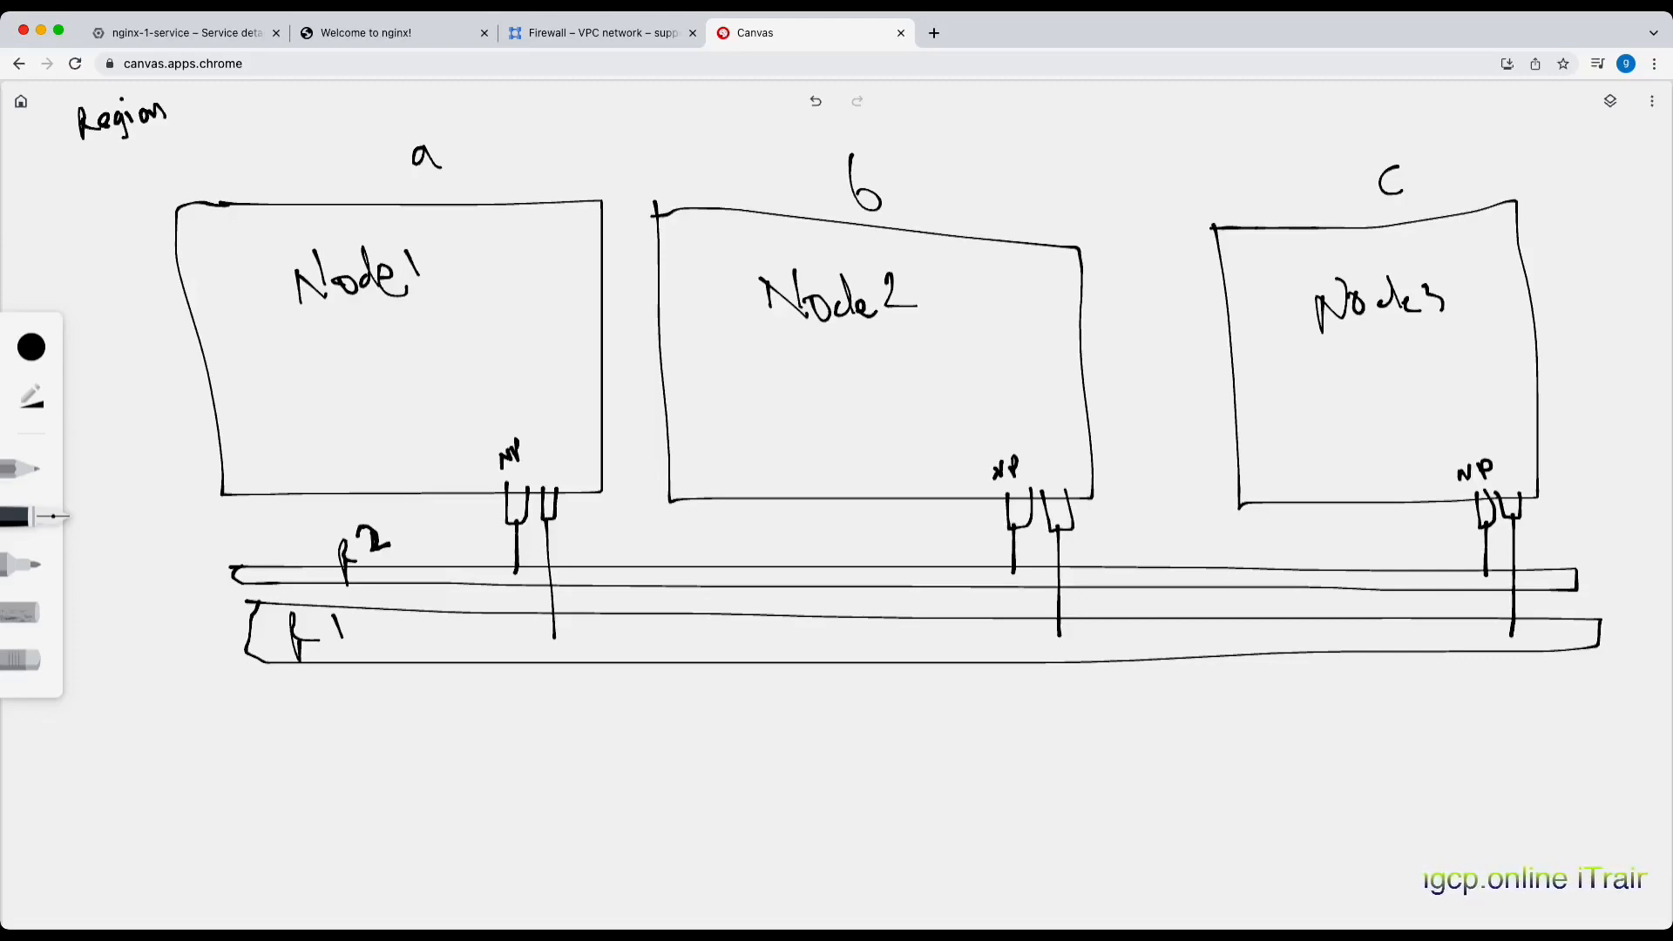
# Draw a box beneath the node diagram containing an underlined "App + lib" and "Image", with an arrow pointing into it
pyautogui.moveTo(55, 760)
pyautogui.mouseDown()
pyautogui.moveTo(514, 764)
pyautogui.moveTo(316, 882)
pyautogui.moveTo(23, 854)
pyautogui.moveTo(59, 756)
pyautogui.moveTo(88, 814)
pyautogui.moveTo(142, 819)
pyautogui.mouseUp()
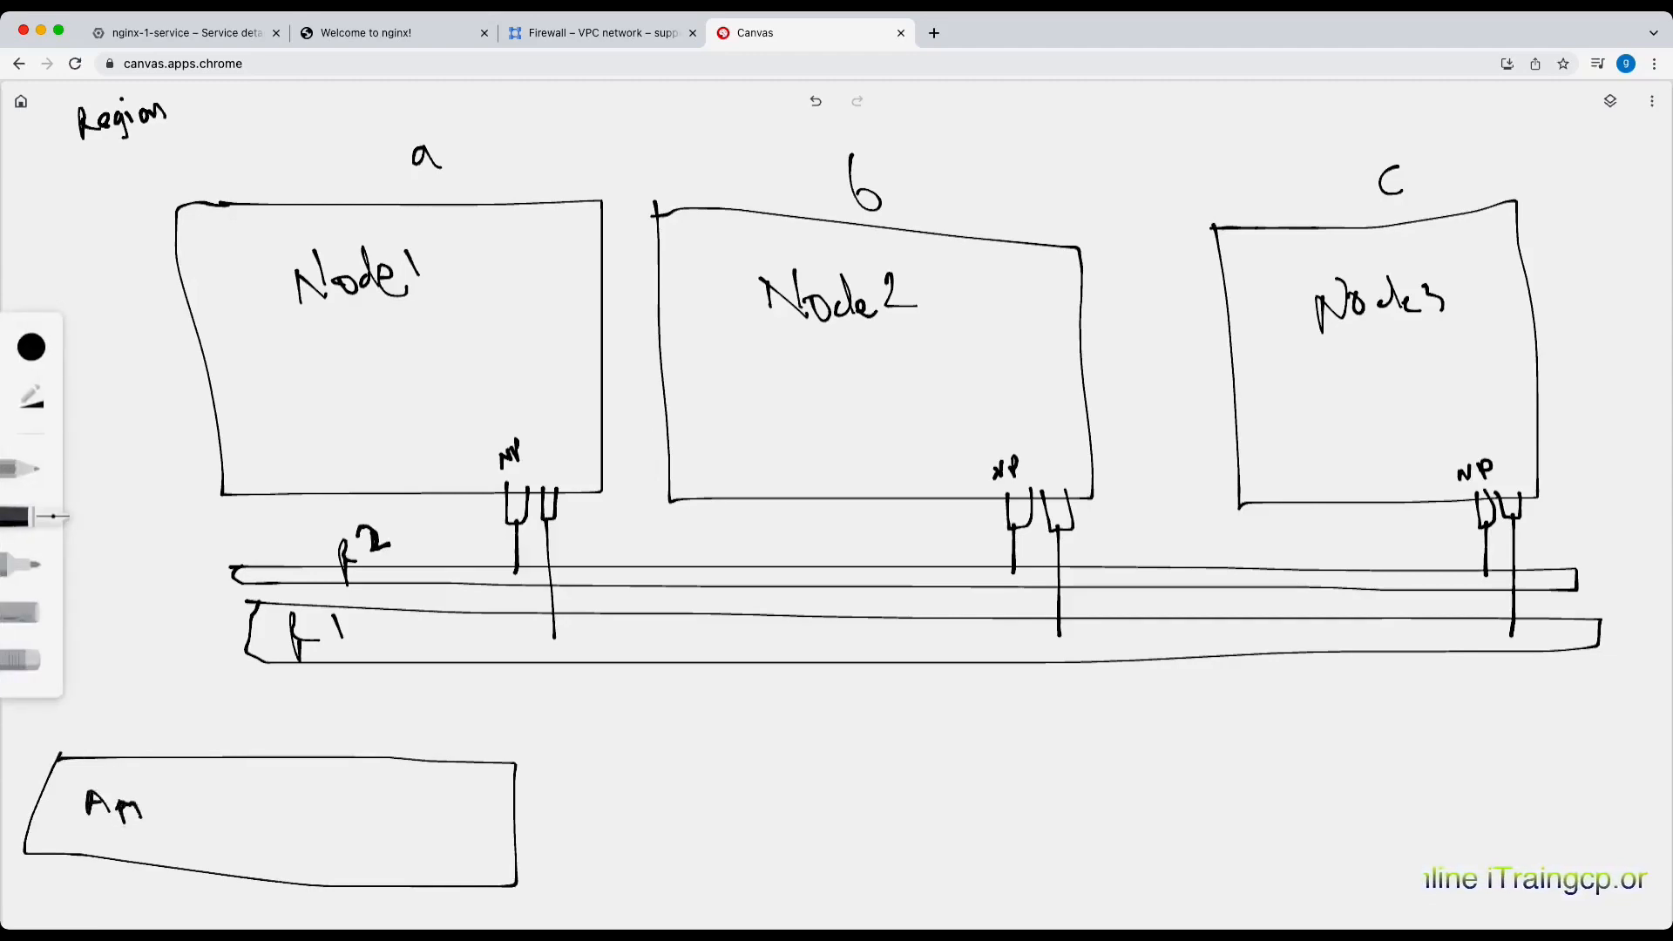
pyautogui.hotkey('ctrl', 'z')
pyautogui.hotkey('ctrl', 'z')
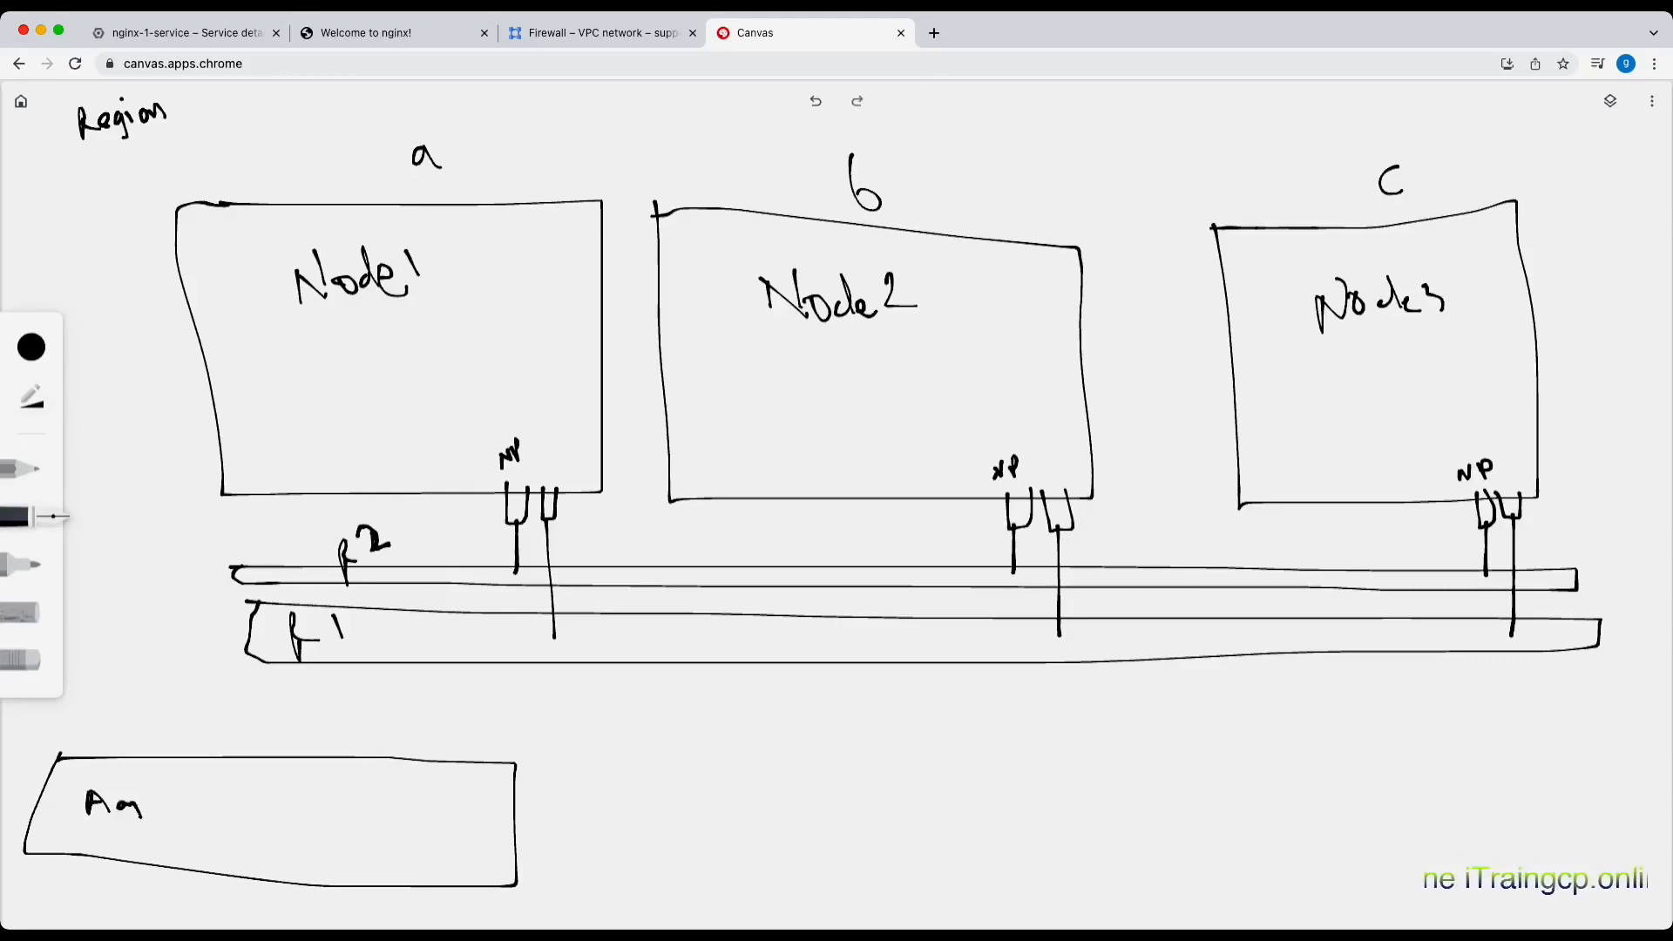
pyautogui.moveTo(114, 803)
pyautogui.mouseDown()
pyautogui.moveTo(123, 830)
pyautogui.moveTo(132, 810)
pyautogui.moveTo(187, 808)
pyautogui.mouseUp()
pyautogui.moveTo(177, 792)
pyautogui.mouseDown()
pyautogui.moveTo(180, 821)
pyautogui.moveTo(235, 809)
pyautogui.mouseUp()
pyautogui.moveTo(108, 842); pyautogui.dragTo(263, 834)
pyautogui.moveTo(345, 791)
pyautogui.mouseDown()
pyautogui.moveTo(348, 814)
pyautogui.moveTo(352, 791)
pyautogui.moveTo(407, 804)
pyautogui.moveTo(413, 829)
pyautogui.moveTo(418, 800)
pyautogui.moveTo(434, 803)
pyautogui.moveTo(410, 789)
pyautogui.mouseUp()
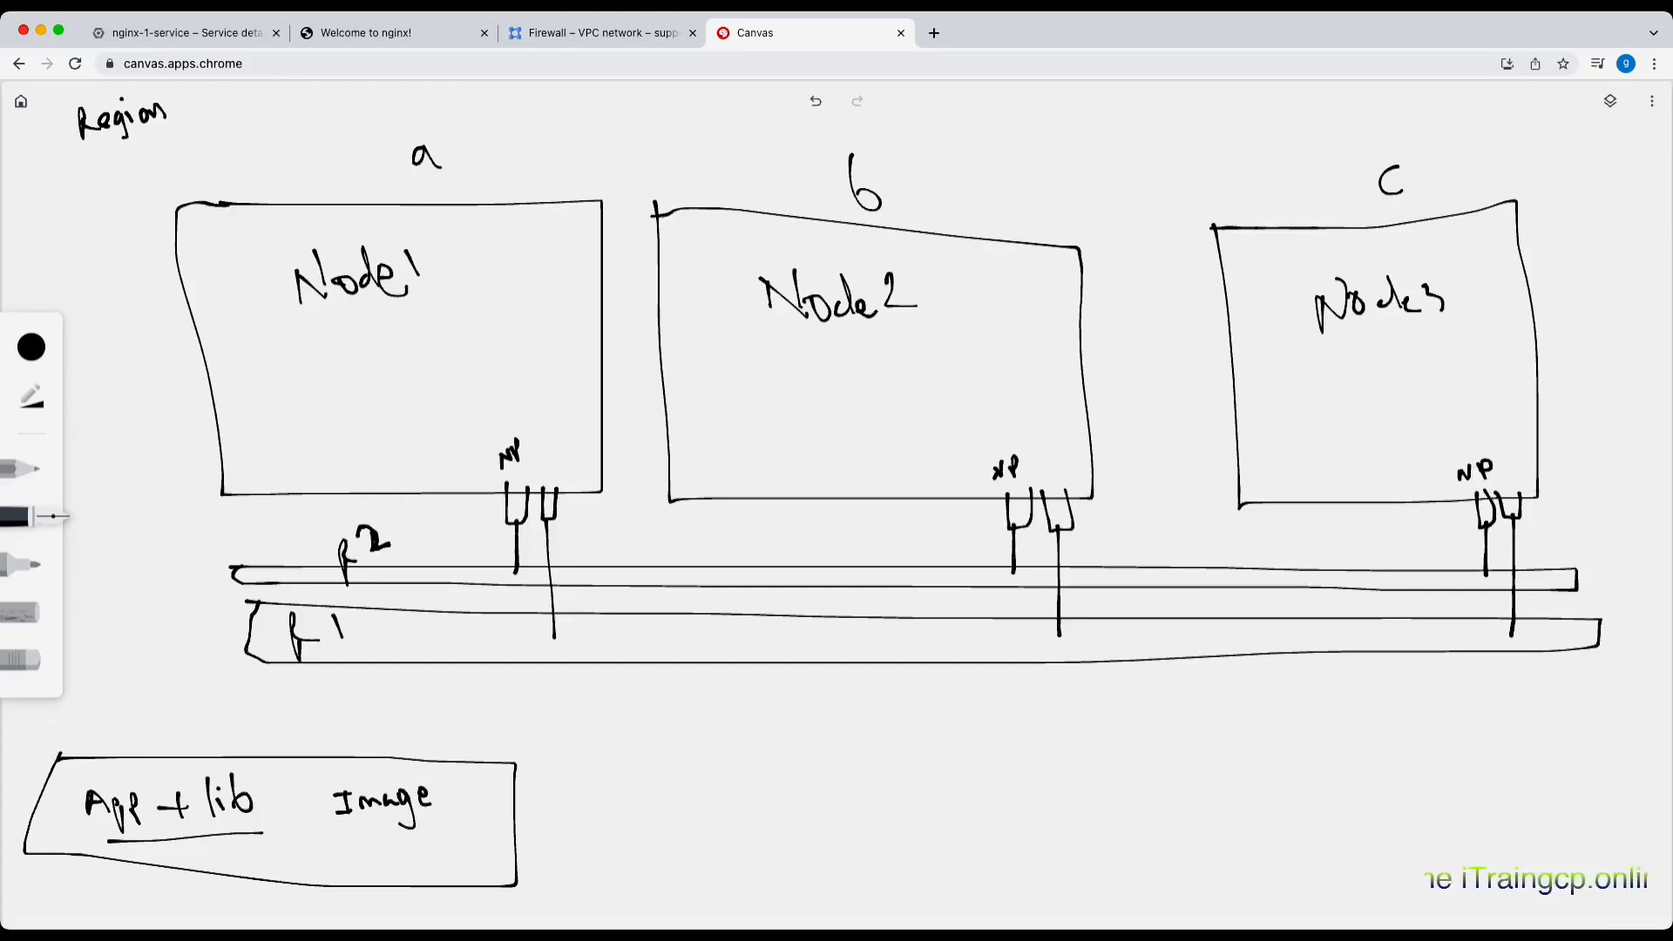
pyautogui.moveTo(560, 789)
pyautogui.mouseDown()
pyautogui.moveTo(486, 840)
pyautogui.moveTo(506, 840)
pyautogui.mouseUp()
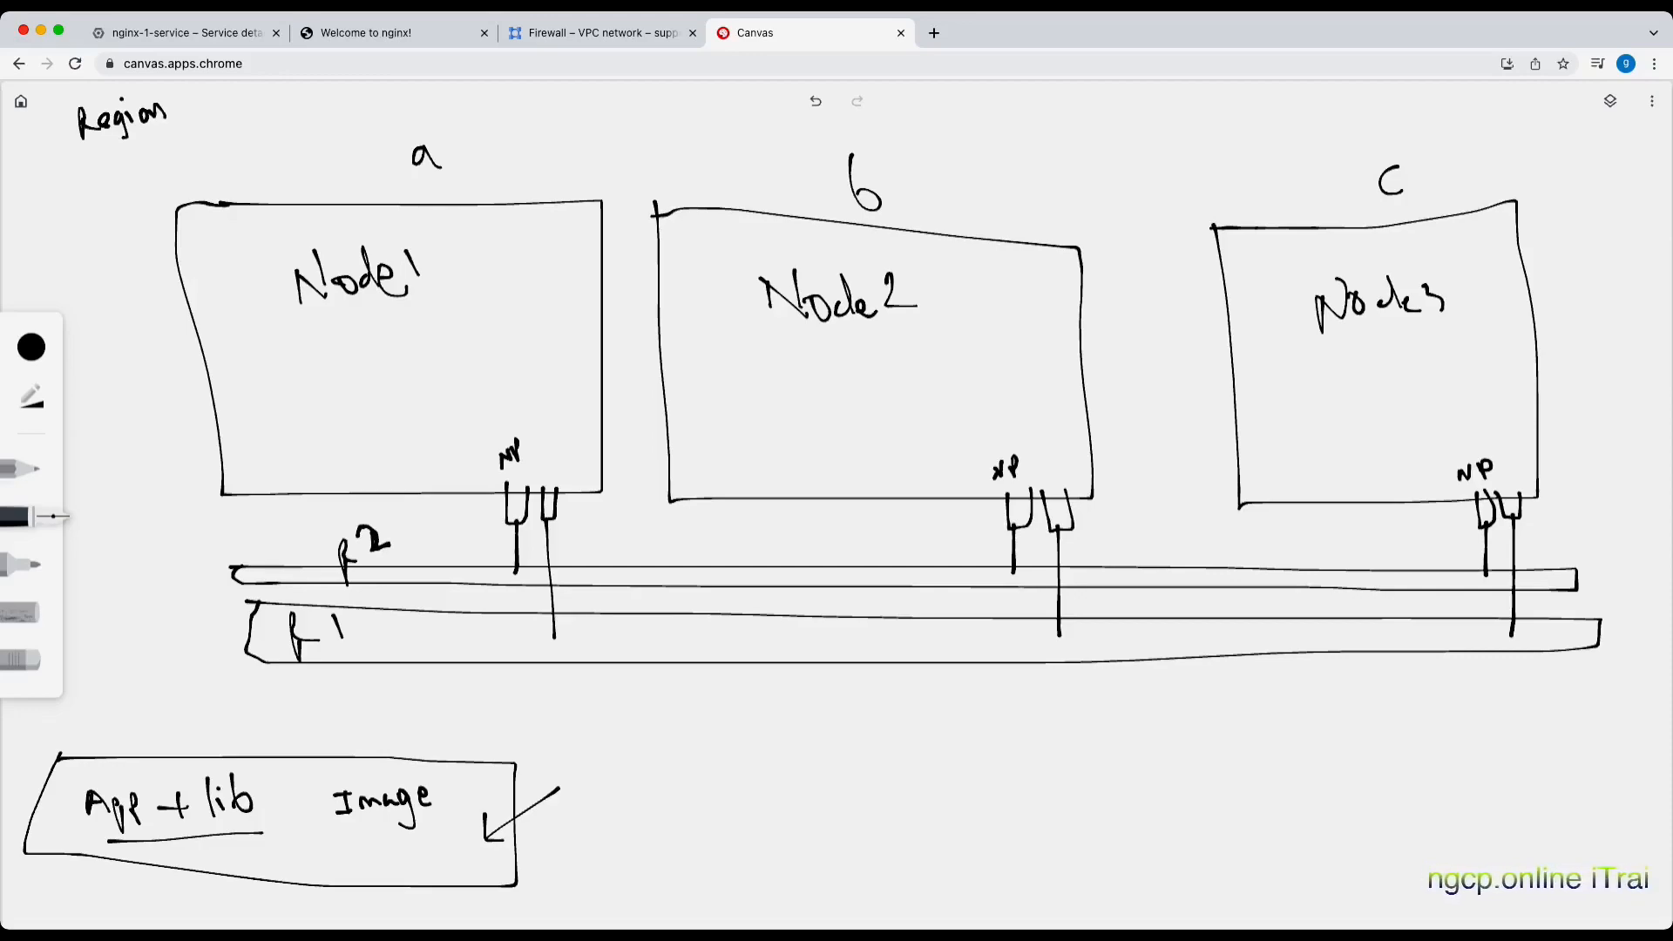
# Write "Network" beneath the two long bars, and label the lower bar "public" and the upper one "Int"
pyautogui.moveTo(781, 789)
pyautogui.mouseDown()
pyautogui.moveTo(769, 734)
pyautogui.moveTo(802, 767)
pyautogui.moveTo(800, 710)
pyautogui.moveTo(842, 757)
pyautogui.moveTo(875, 728)
pyautogui.mouseUp()
pyautogui.moveTo(860, 678)
pyautogui.mouseDown()
pyautogui.moveTo(885, 743)
pyautogui.moveTo(885, 707)
pyautogui.moveTo(948, 715)
pyautogui.moveTo(996, 659)
pyautogui.moveTo(1028, 710)
pyautogui.mouseUp()
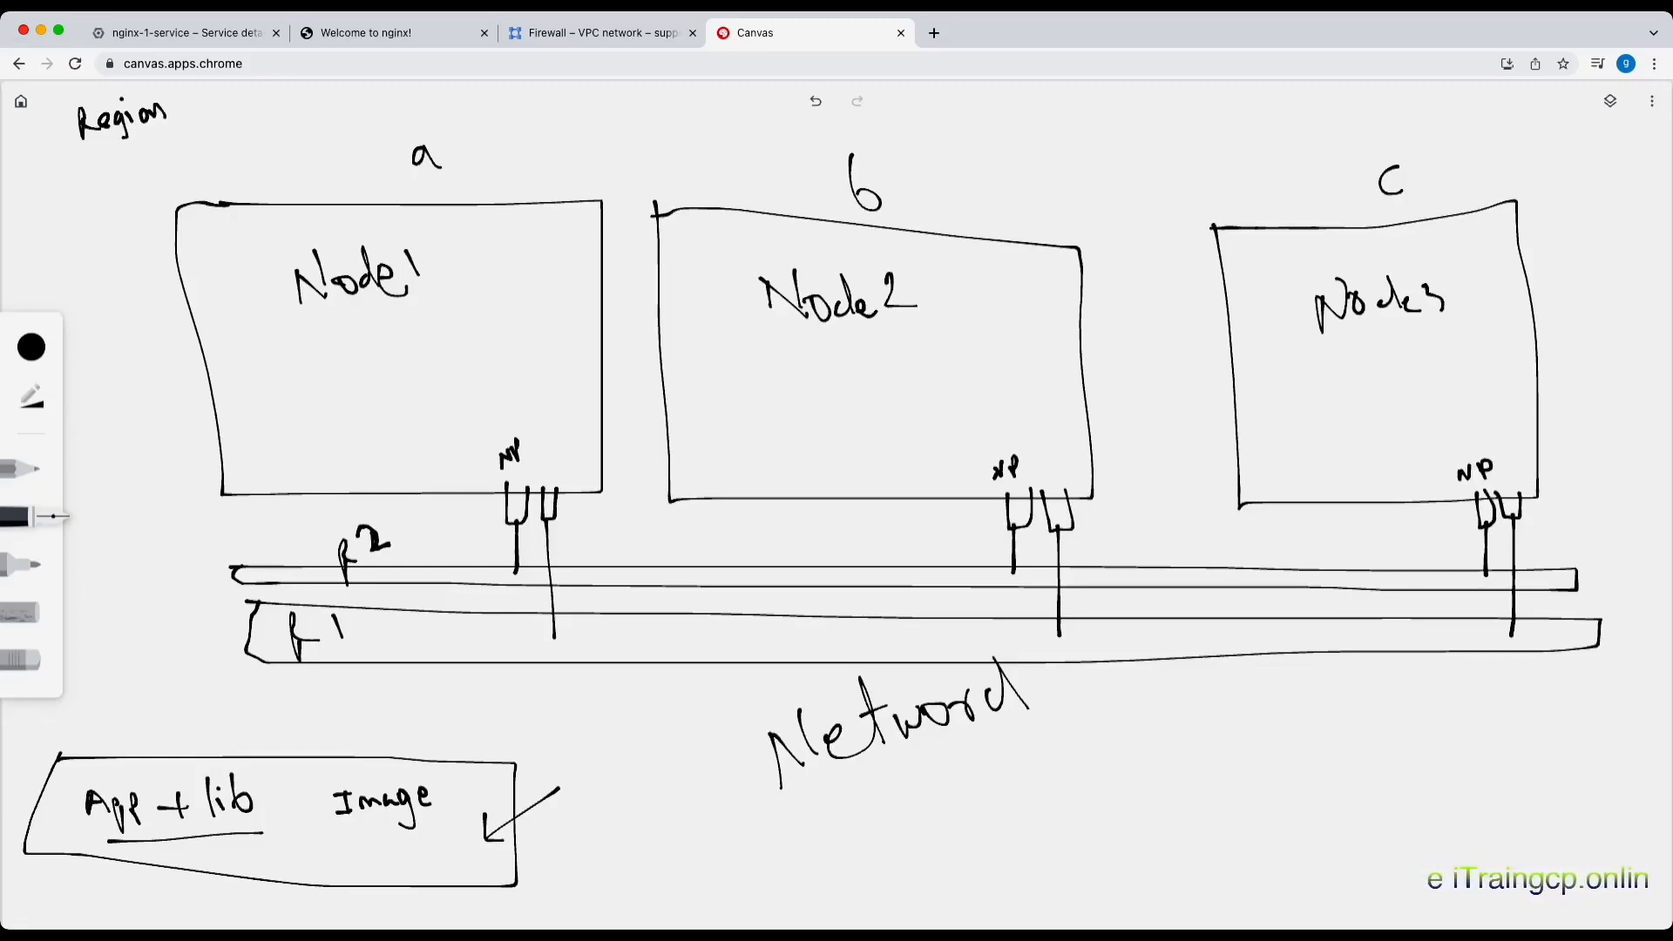
pyautogui.moveTo(384, 643)
pyautogui.mouseDown()
pyautogui.moveTo(392, 665)
pyautogui.moveTo(404, 652)
pyautogui.mouseUp()
pyautogui.moveTo(407, 633)
pyautogui.mouseDown()
pyautogui.moveTo(406, 654)
pyautogui.moveTo(441, 649)
pyautogui.mouseUp()
pyautogui.moveTo(456, 639); pyautogui.dragTo(459, 651)
pyautogui.moveTo(461, 539)
pyautogui.mouseDown()
pyautogui.moveTo(477, 552)
pyautogui.moveTo(485, 531)
pyautogui.mouseUp()
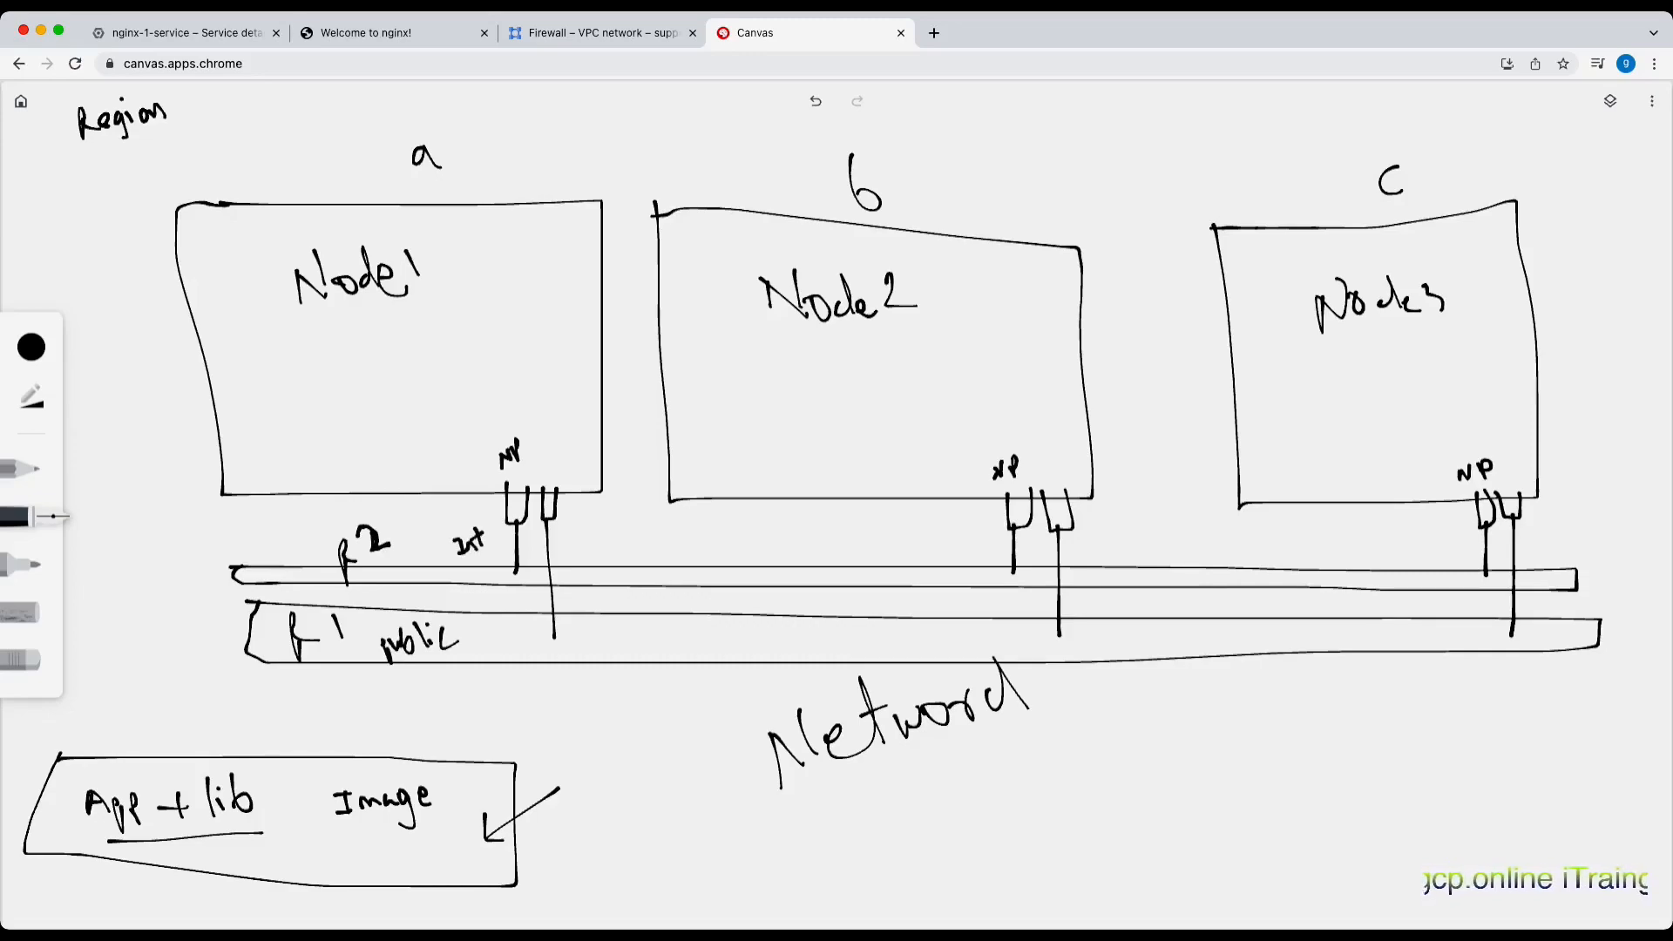
# Draw a stack of four small boxes inside Node1 and write "Linux" beside them
pyautogui.moveTo(442, 301)
pyautogui.mouseDown()
pyautogui.moveTo(484, 300)
pyautogui.moveTo(449, 328)
pyautogui.moveTo(440, 301)
pyautogui.moveTo(495, 337)
pyautogui.moveTo(449, 358)
pyautogui.moveTo(442, 337)
pyautogui.moveTo(501, 366)
pyautogui.moveTo(468, 392)
pyautogui.moveTo(451, 371)
pyautogui.moveTo(515, 407)
pyautogui.moveTo(475, 433)
pyautogui.moveTo(454, 408)
pyautogui.mouseUp()
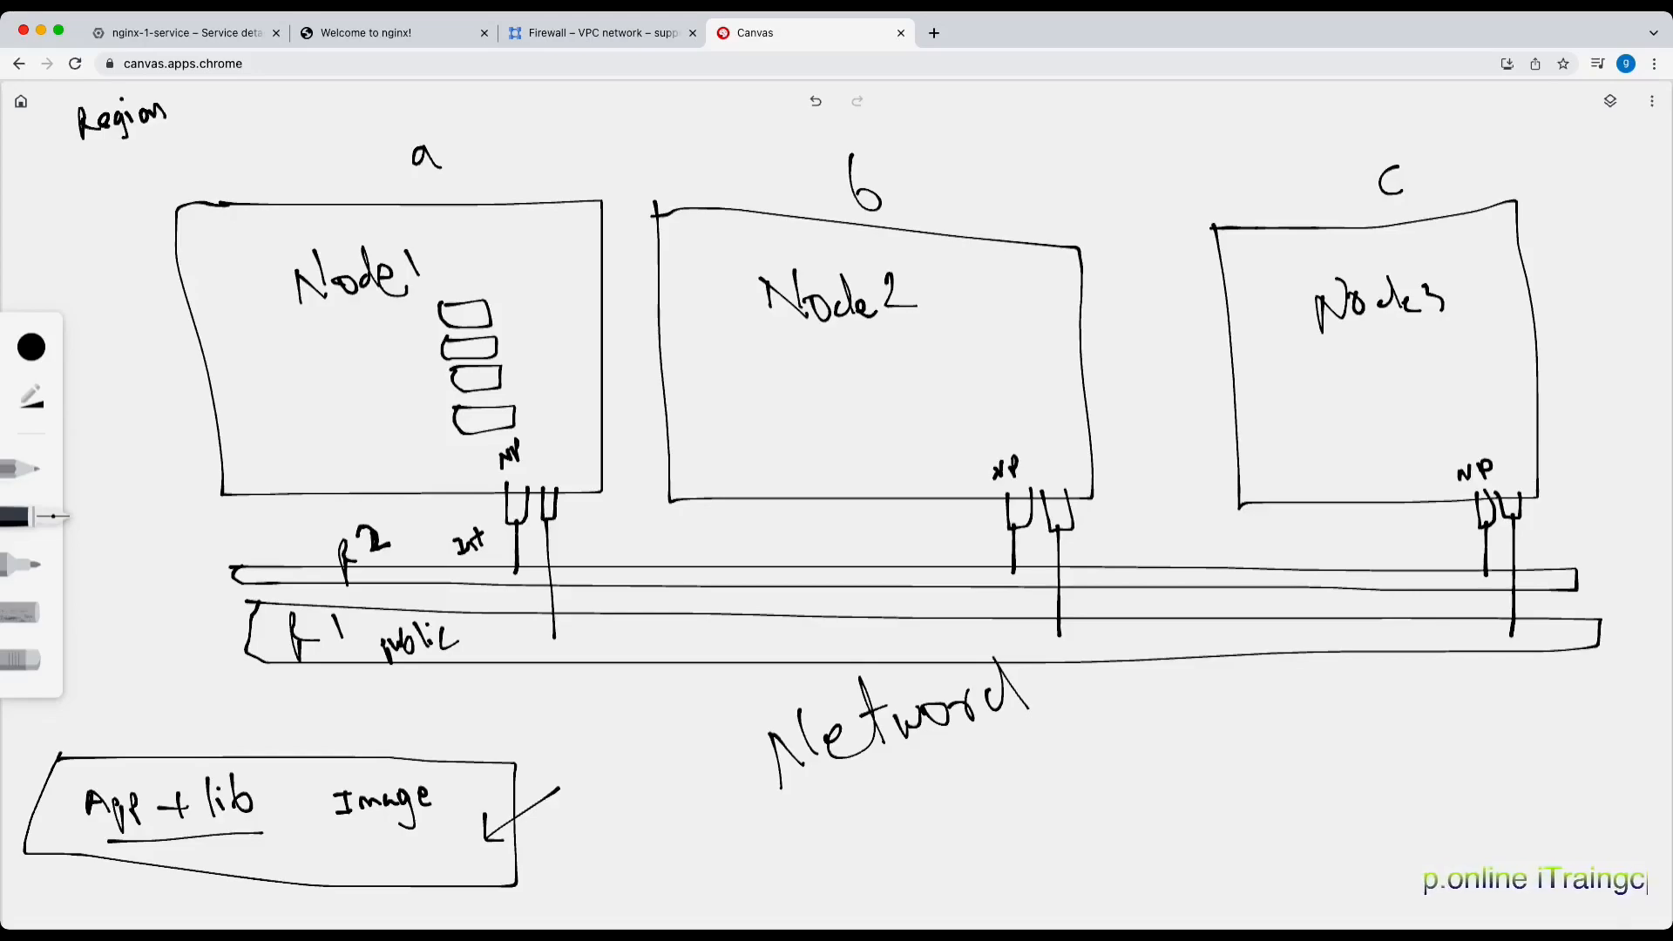
pyautogui.moveTo(251, 377); pyautogui.dragTo(306, 392)
pyautogui.moveTo(300, 372); pyautogui.dragTo(293, 392)
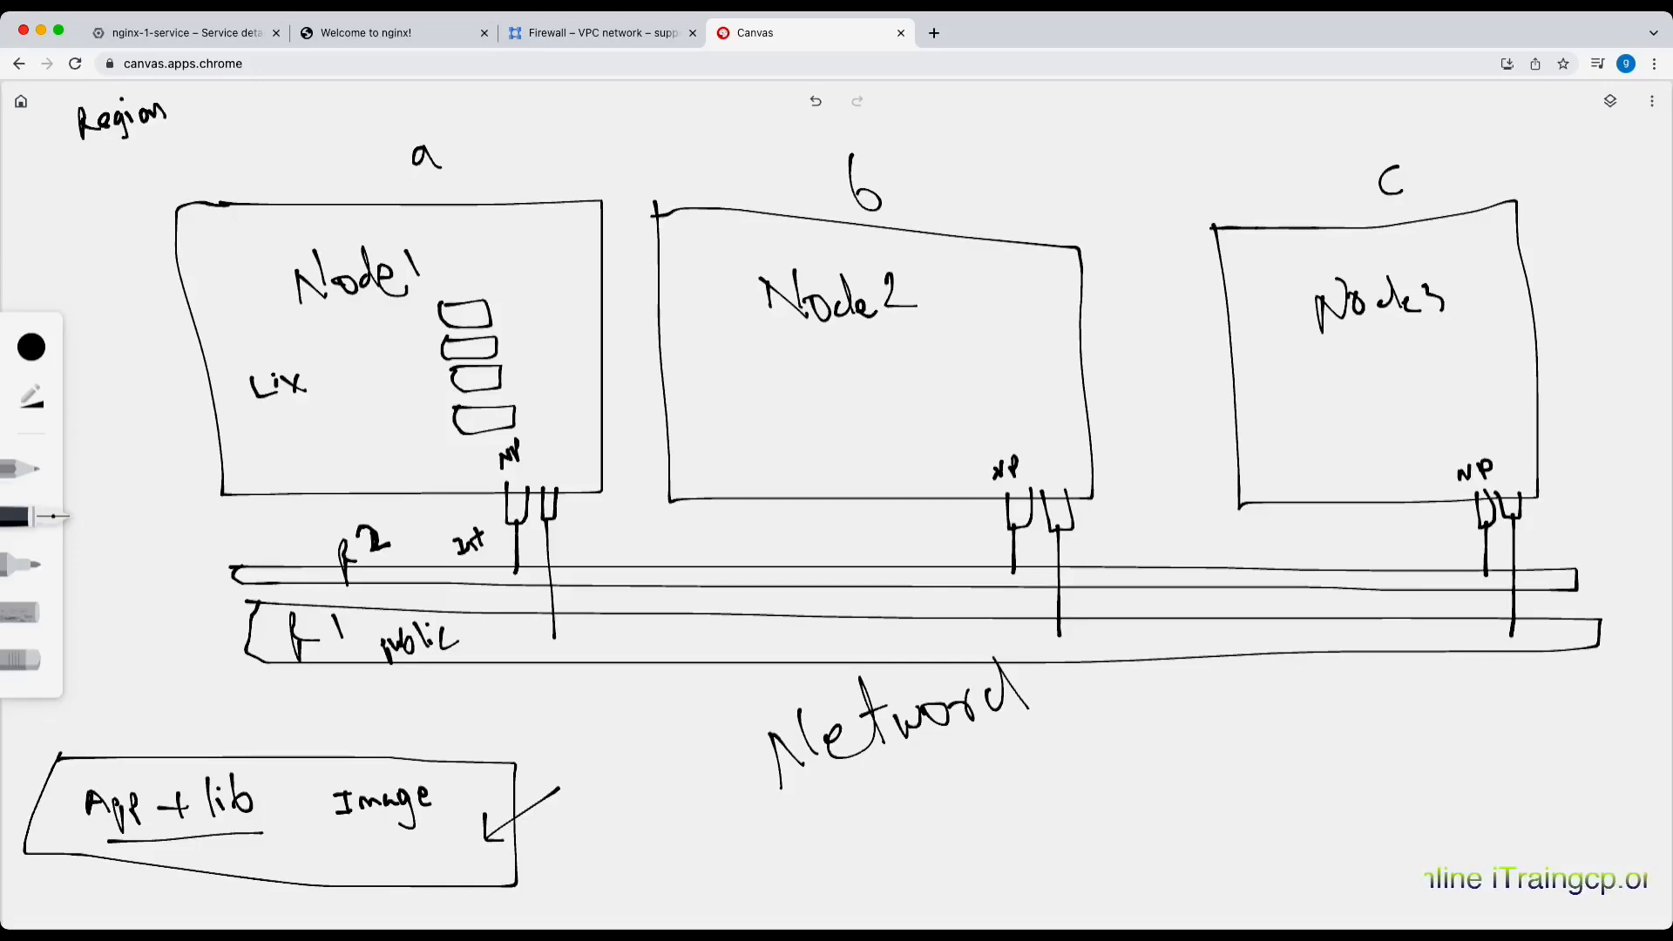
pyautogui.hotkey('ctrl', 'z')
pyautogui.hotkey('ctrl', 'z')
pyautogui.moveTo(286, 392); pyautogui.dragTo(340, 384)
pyautogui.moveTo(335, 359); pyautogui.dragTo(328, 394)
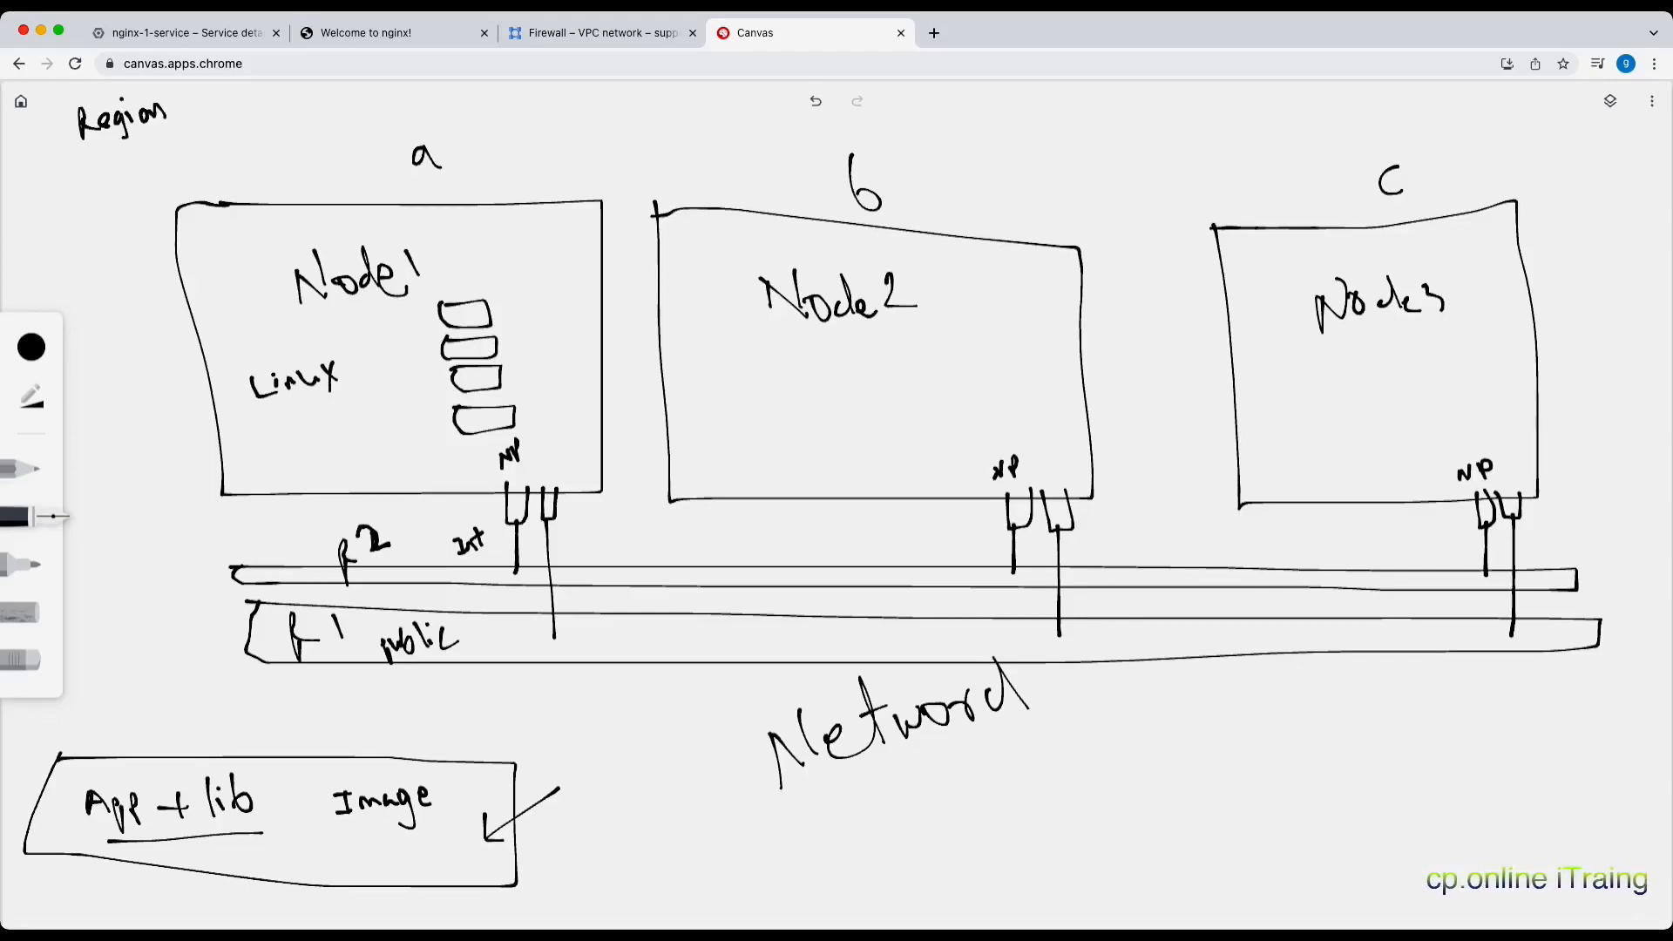
# Add short connector lines to Node1's small boxes, link the top two with a curve, and label the link "Service" with an arrow
pyautogui.moveTo(493, 378); pyautogui.dragTo(512, 377)
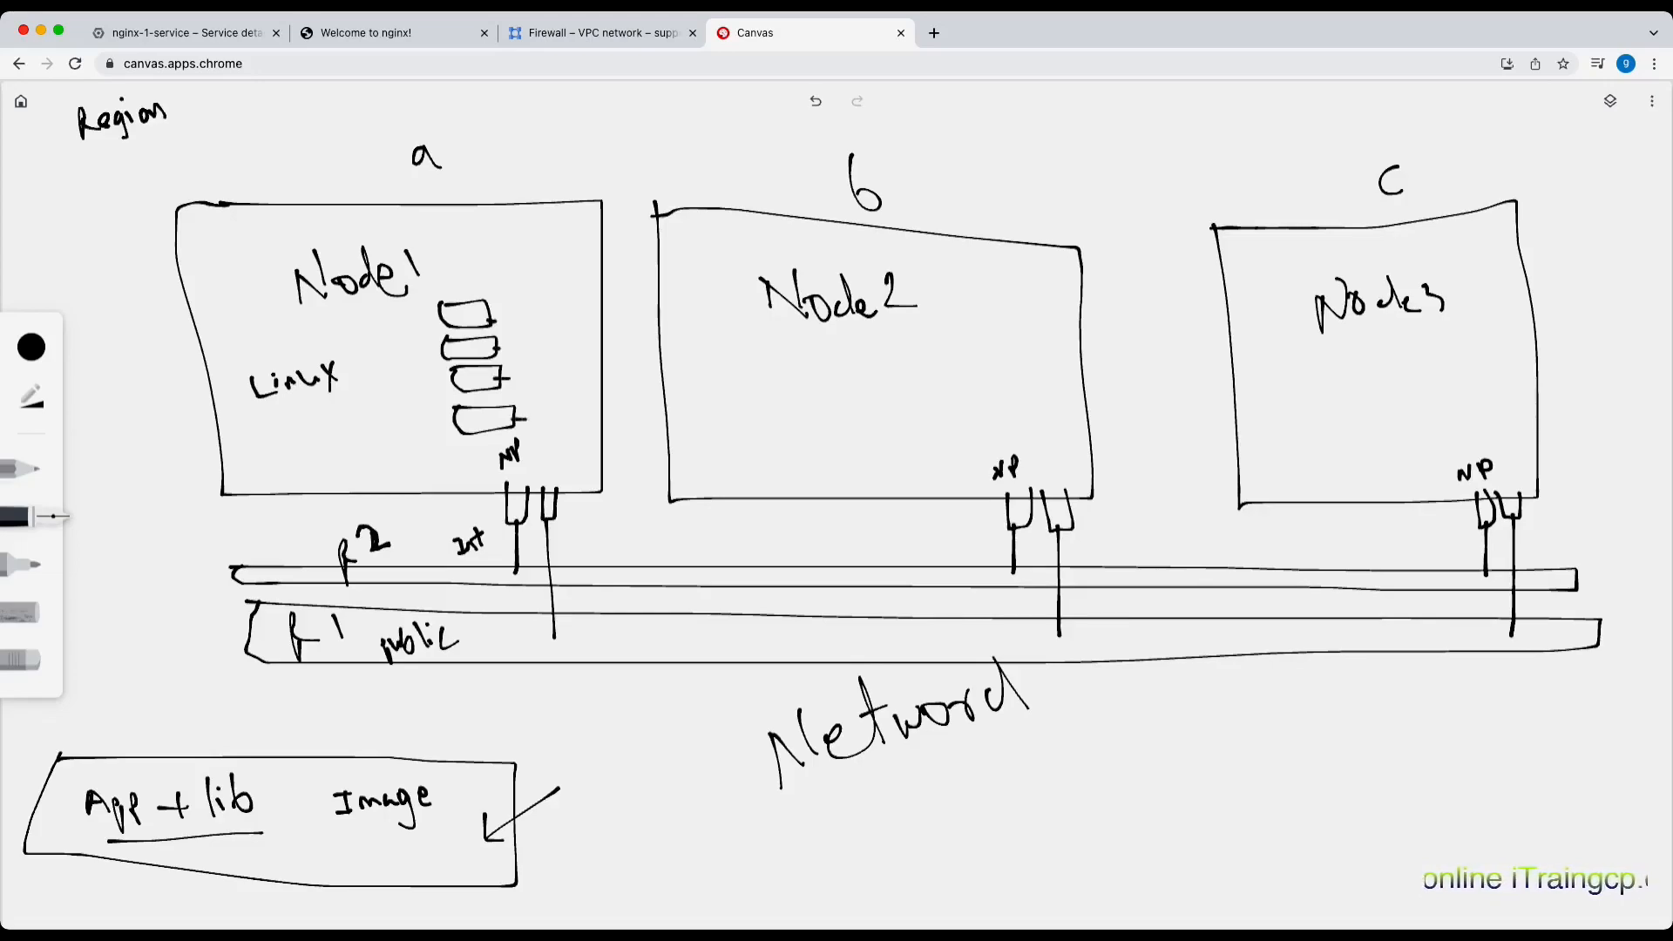
pyautogui.moveTo(485, 305)
pyautogui.mouseDown()
pyautogui.moveTo(519, 328)
pyautogui.moveTo(509, 347)
pyautogui.mouseUp()
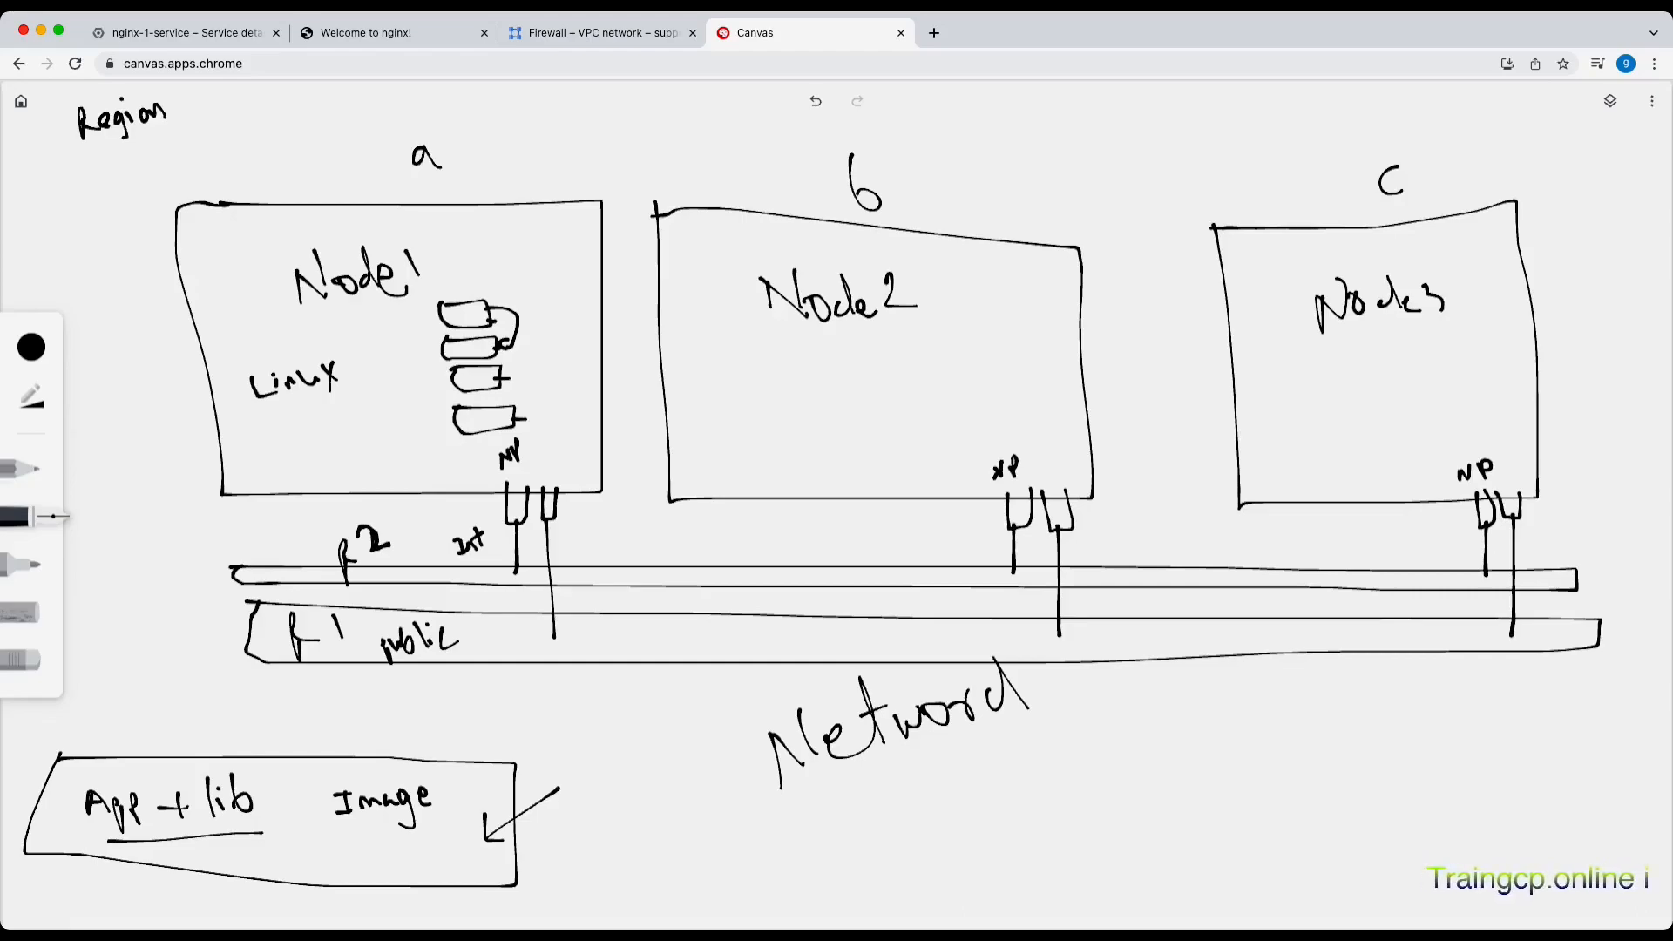
pyautogui.moveTo(542, 237); pyautogui.dragTo(541, 311)
pyautogui.moveTo(543, 219)
pyautogui.mouseDown()
pyautogui.moveTo(529, 238)
pyautogui.moveTo(598, 220)
pyautogui.moveTo(618, 239)
pyautogui.mouseUp()
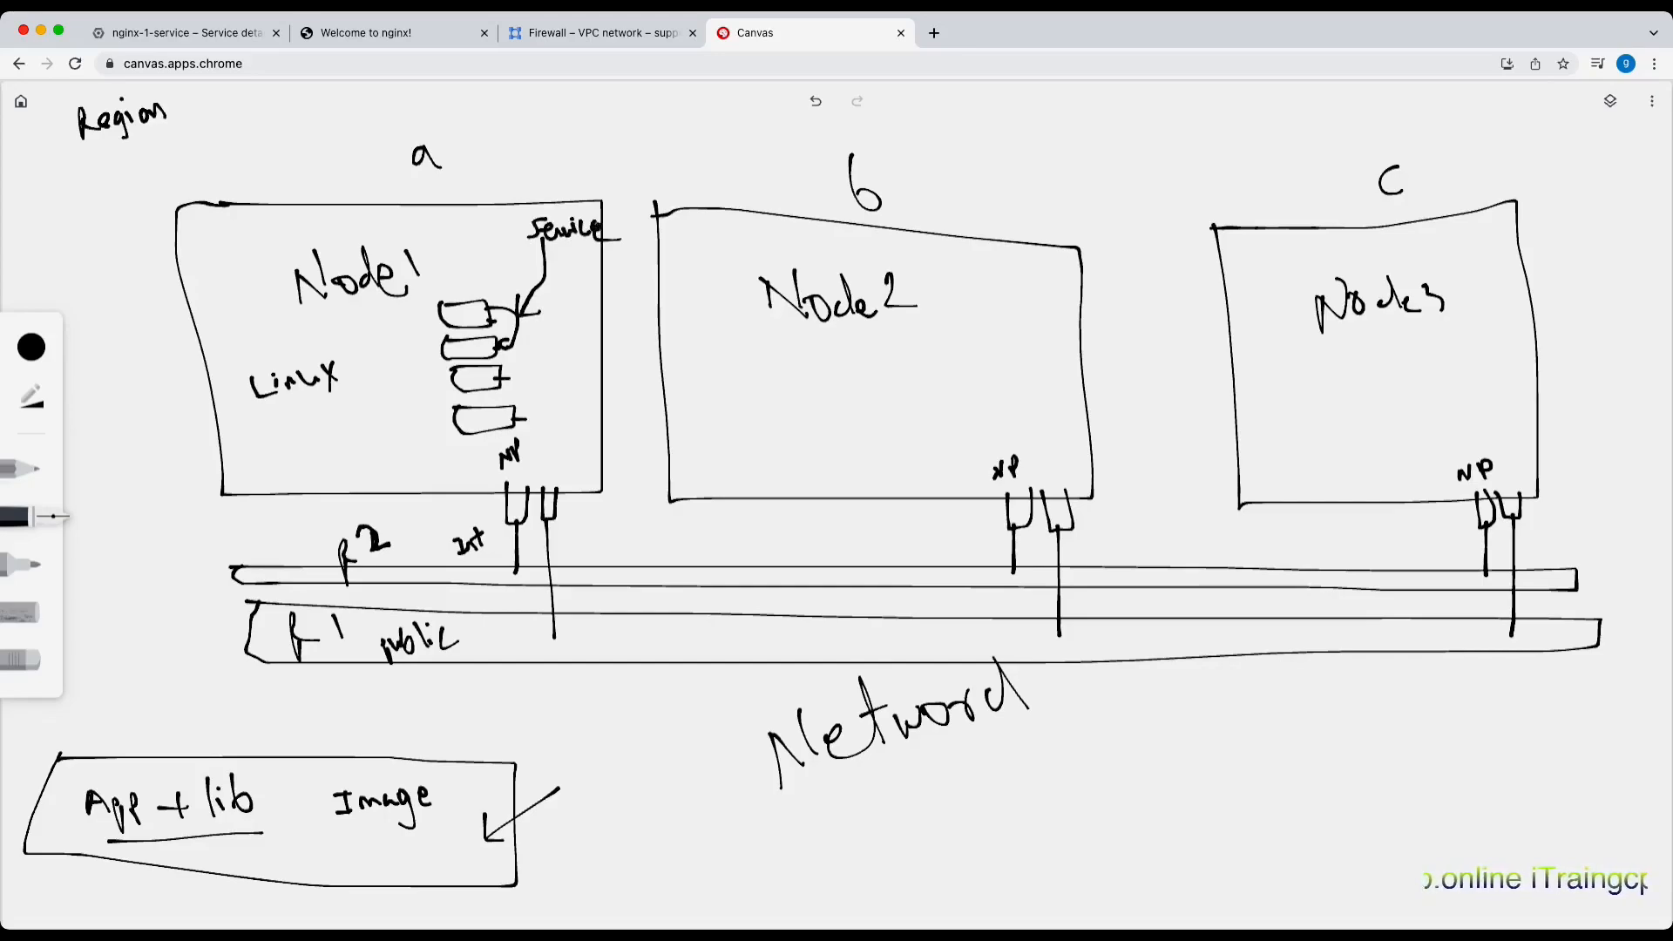
# Erase the four small boxes, their connectors and the "Service" label from Node1
pyautogui.click(26, 660)
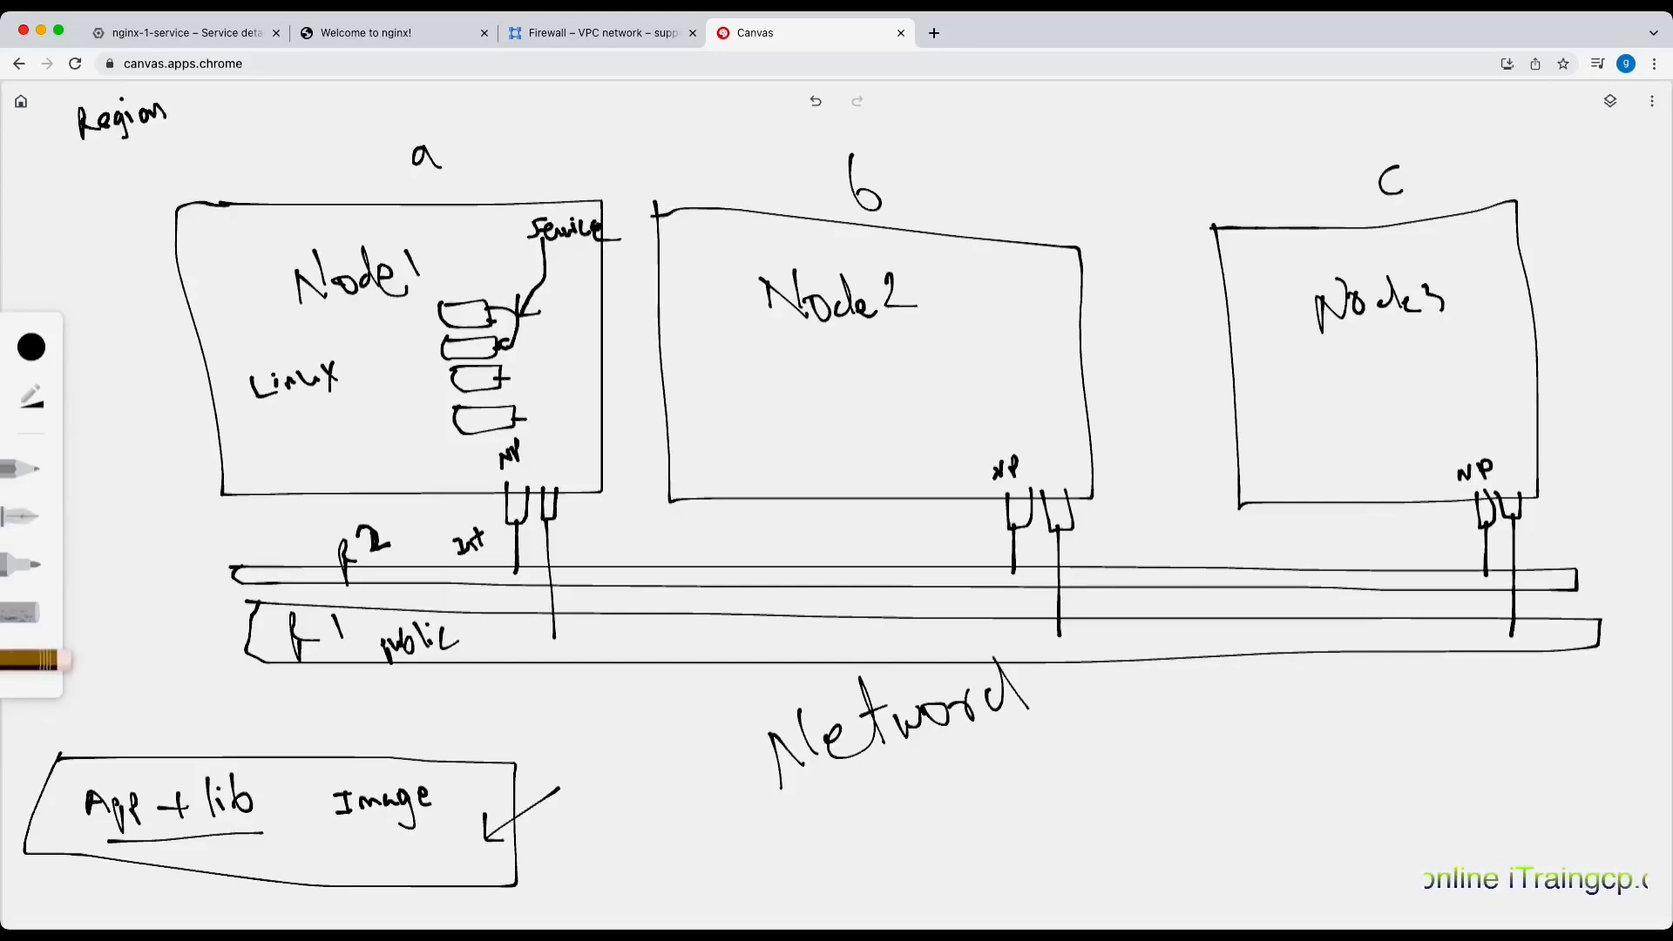
pyautogui.moveTo(596, 226)
pyautogui.mouseDown()
pyautogui.moveTo(533, 227)
pyautogui.moveTo(563, 240)
pyautogui.moveTo(489, 327)
pyautogui.moveTo(446, 303)
pyautogui.moveTo(506, 337)
pyautogui.moveTo(452, 364)
pyautogui.moveTo(508, 384)
pyautogui.moveTo(451, 379)
pyautogui.moveTo(518, 406)
pyautogui.moveTo(462, 432)
pyautogui.moveTo(454, 407)
pyautogui.mouseUp()
# With the pen, draw two boxes in Node1 joined by a double-headed arrow, and one box each in Node2 and Node3
pyautogui.click(52, 517)
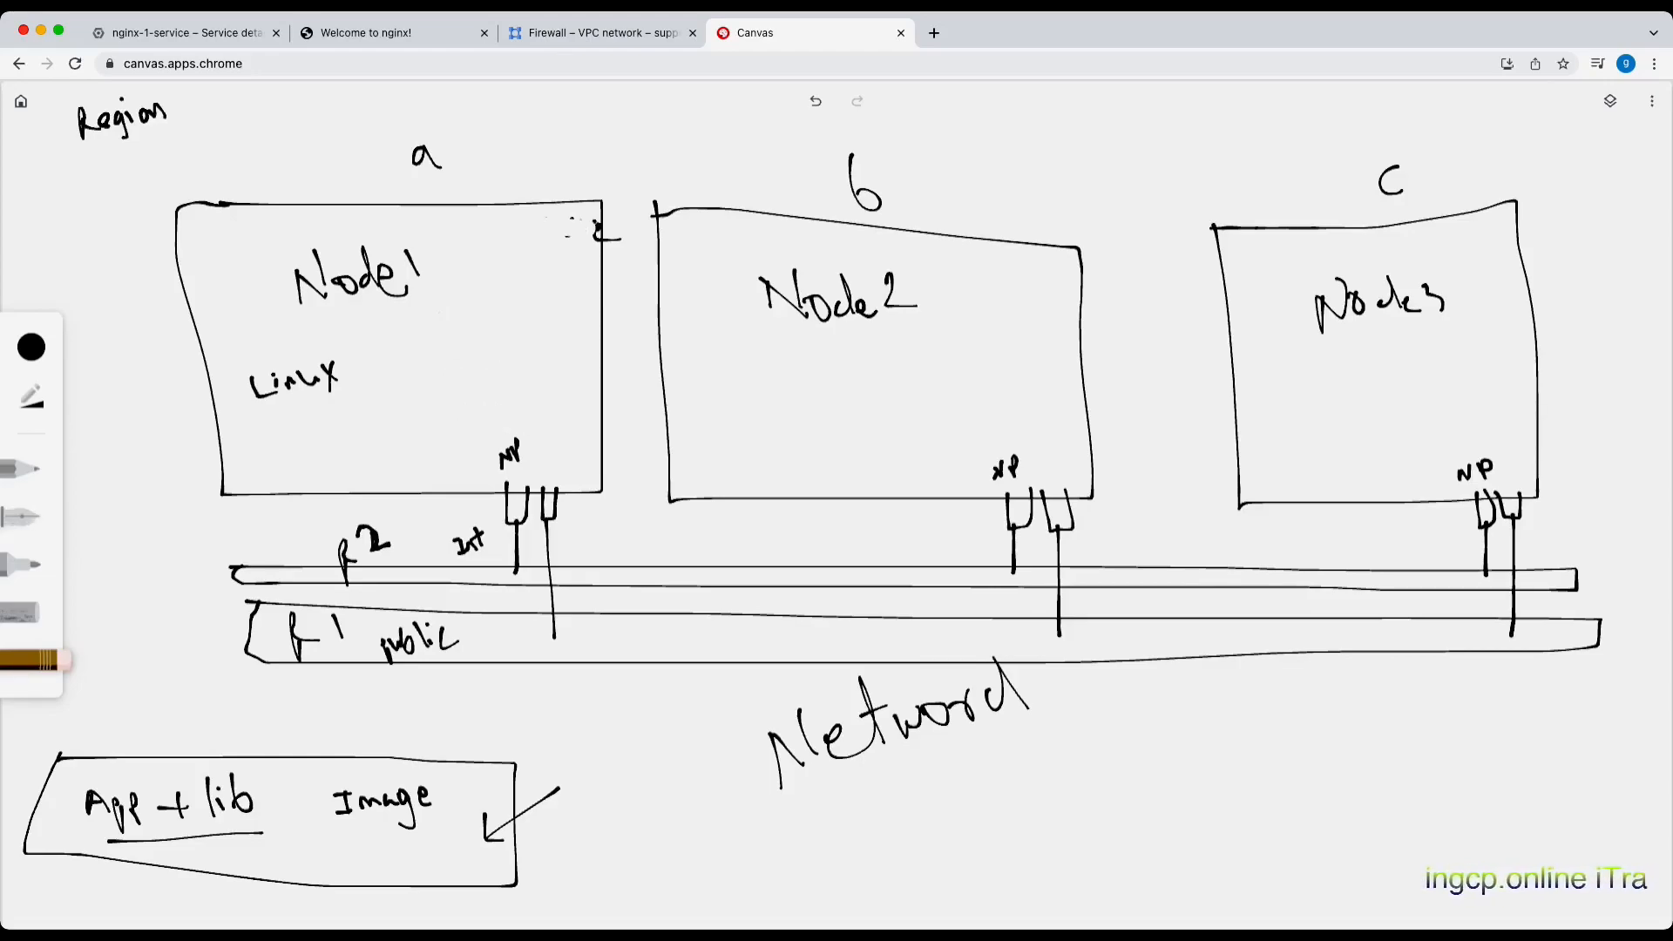
pyautogui.moveTo(463, 266)
pyautogui.mouseDown()
pyautogui.moveTo(525, 288)
pyautogui.moveTo(448, 317)
pyautogui.moveTo(454, 261)
pyautogui.moveTo(471, 263)
pyautogui.mouseUp()
pyautogui.moveTo(453, 380)
pyautogui.mouseDown()
pyautogui.moveTo(541, 403)
pyautogui.moveTo(486, 427)
pyautogui.moveTo(456, 383)
pyautogui.mouseUp()
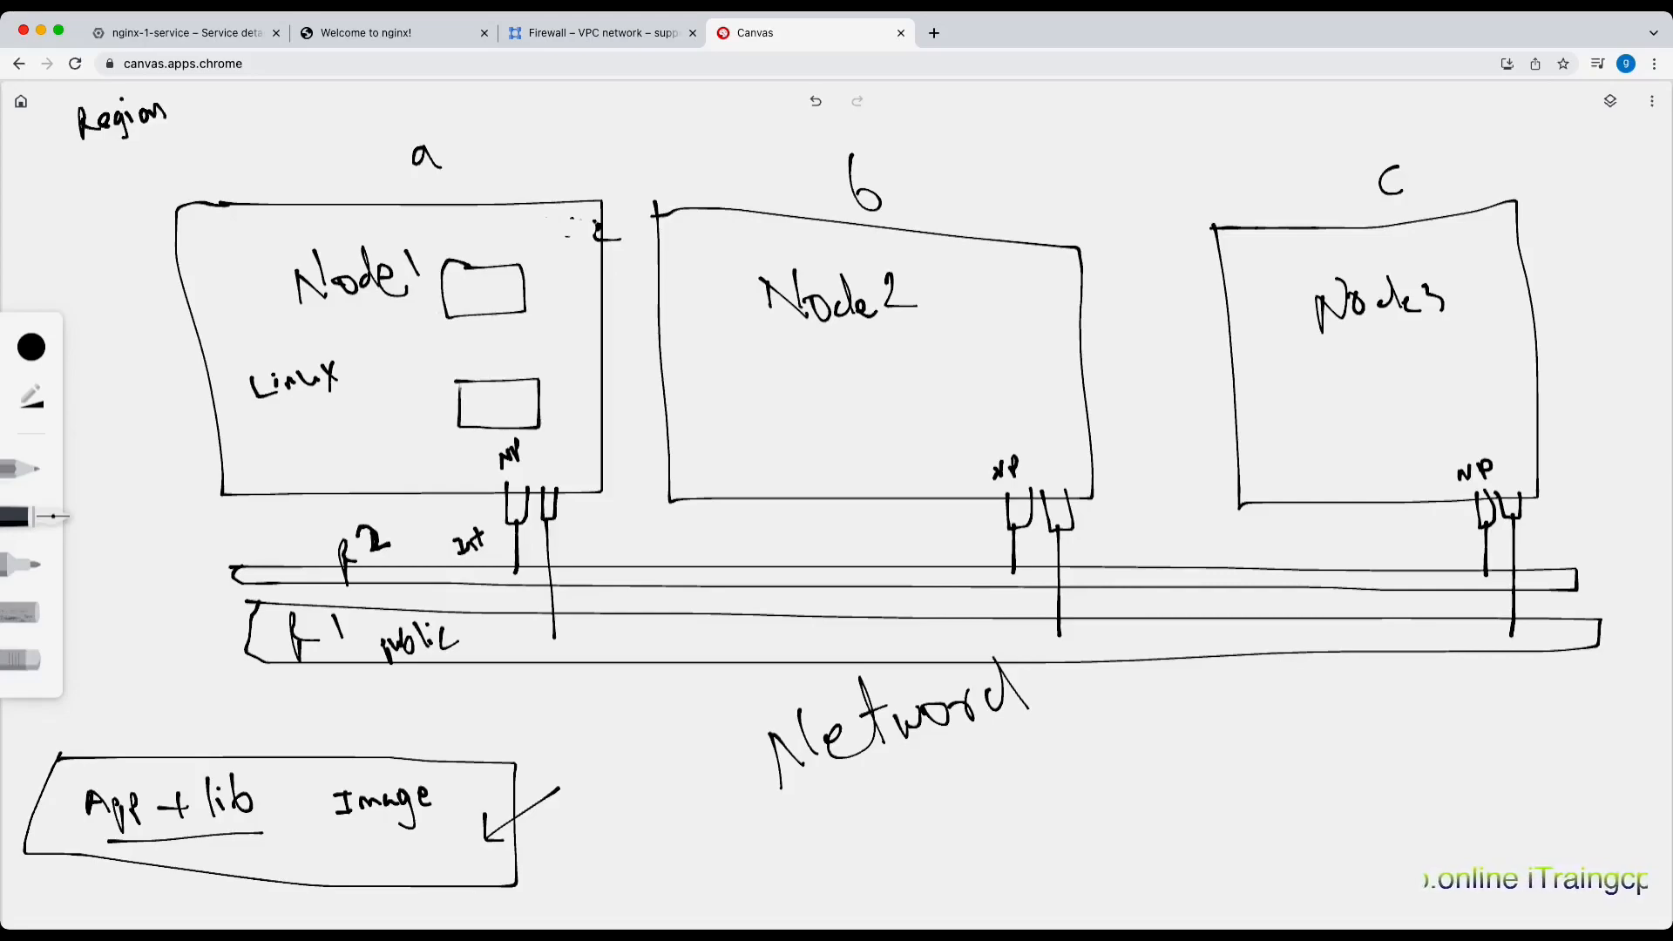
pyautogui.moveTo(692, 332)
pyautogui.mouseDown()
pyautogui.moveTo(764, 333)
pyautogui.moveTo(769, 390)
pyautogui.moveTo(709, 391)
pyautogui.moveTo(700, 335)
pyautogui.mouseUp()
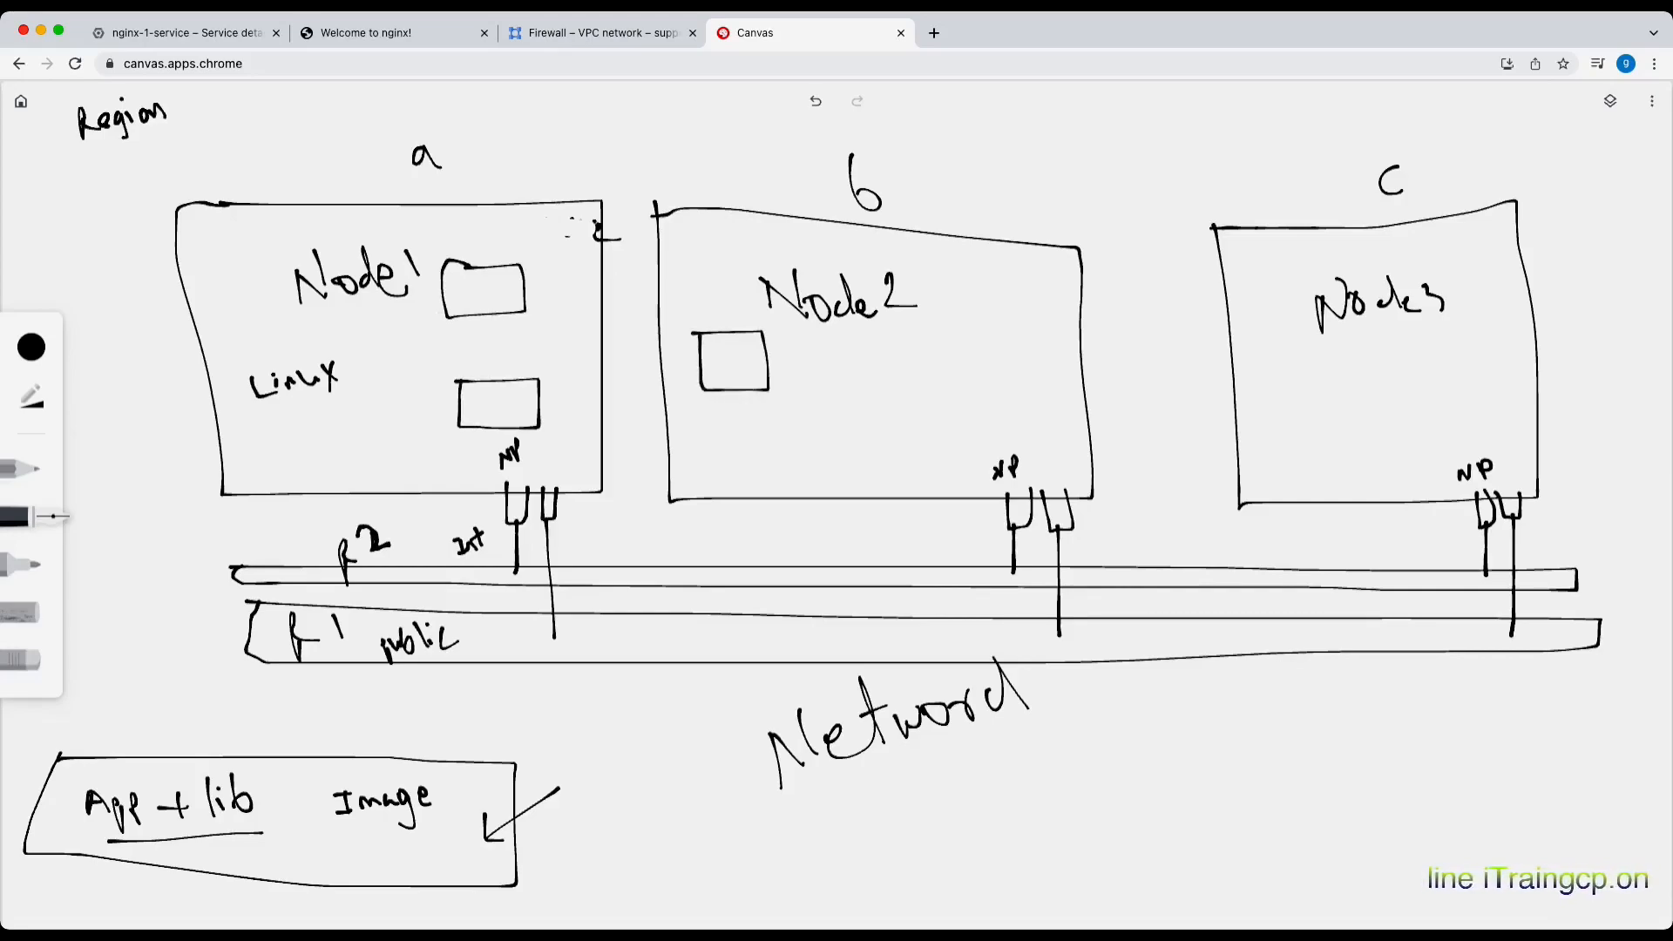
pyautogui.moveTo(1246, 340); pyautogui.dragTo(1257, 403)
pyautogui.moveTo(1248, 338)
pyautogui.mouseDown()
pyautogui.moveTo(1295, 337)
pyautogui.moveTo(1283, 405)
pyautogui.moveTo(1258, 403)
pyautogui.mouseUp()
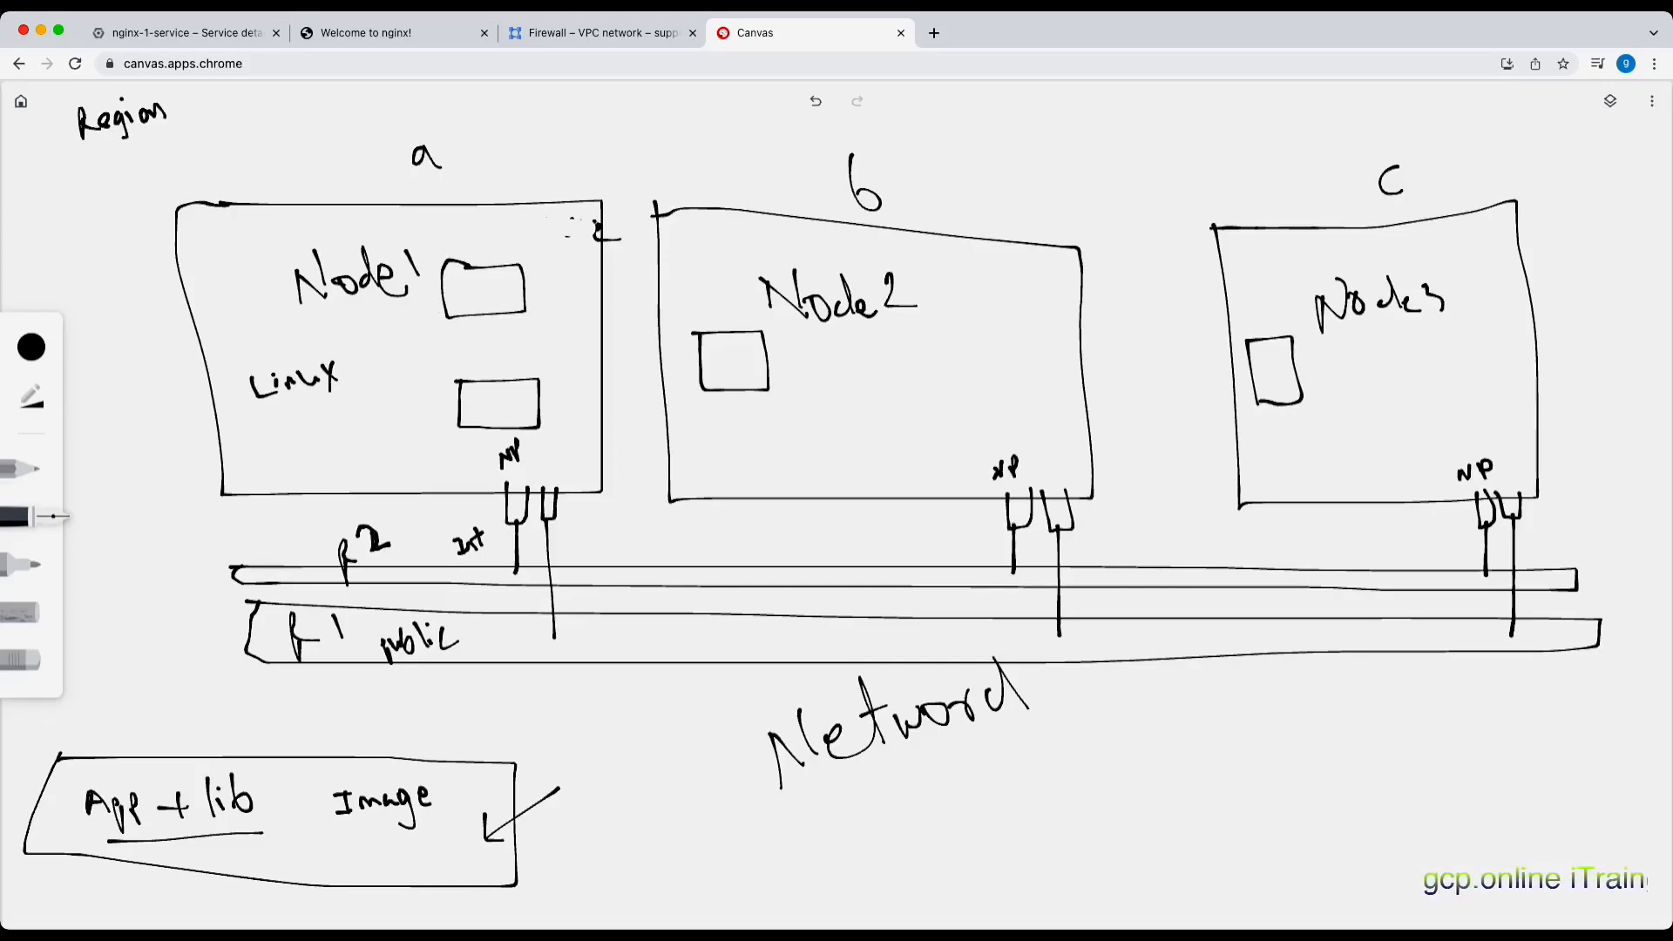
pyautogui.moveTo(491, 334)
pyautogui.mouseDown()
pyautogui.moveTo(495, 373)
pyautogui.moveTo(493, 336)
pyautogui.mouseUp()
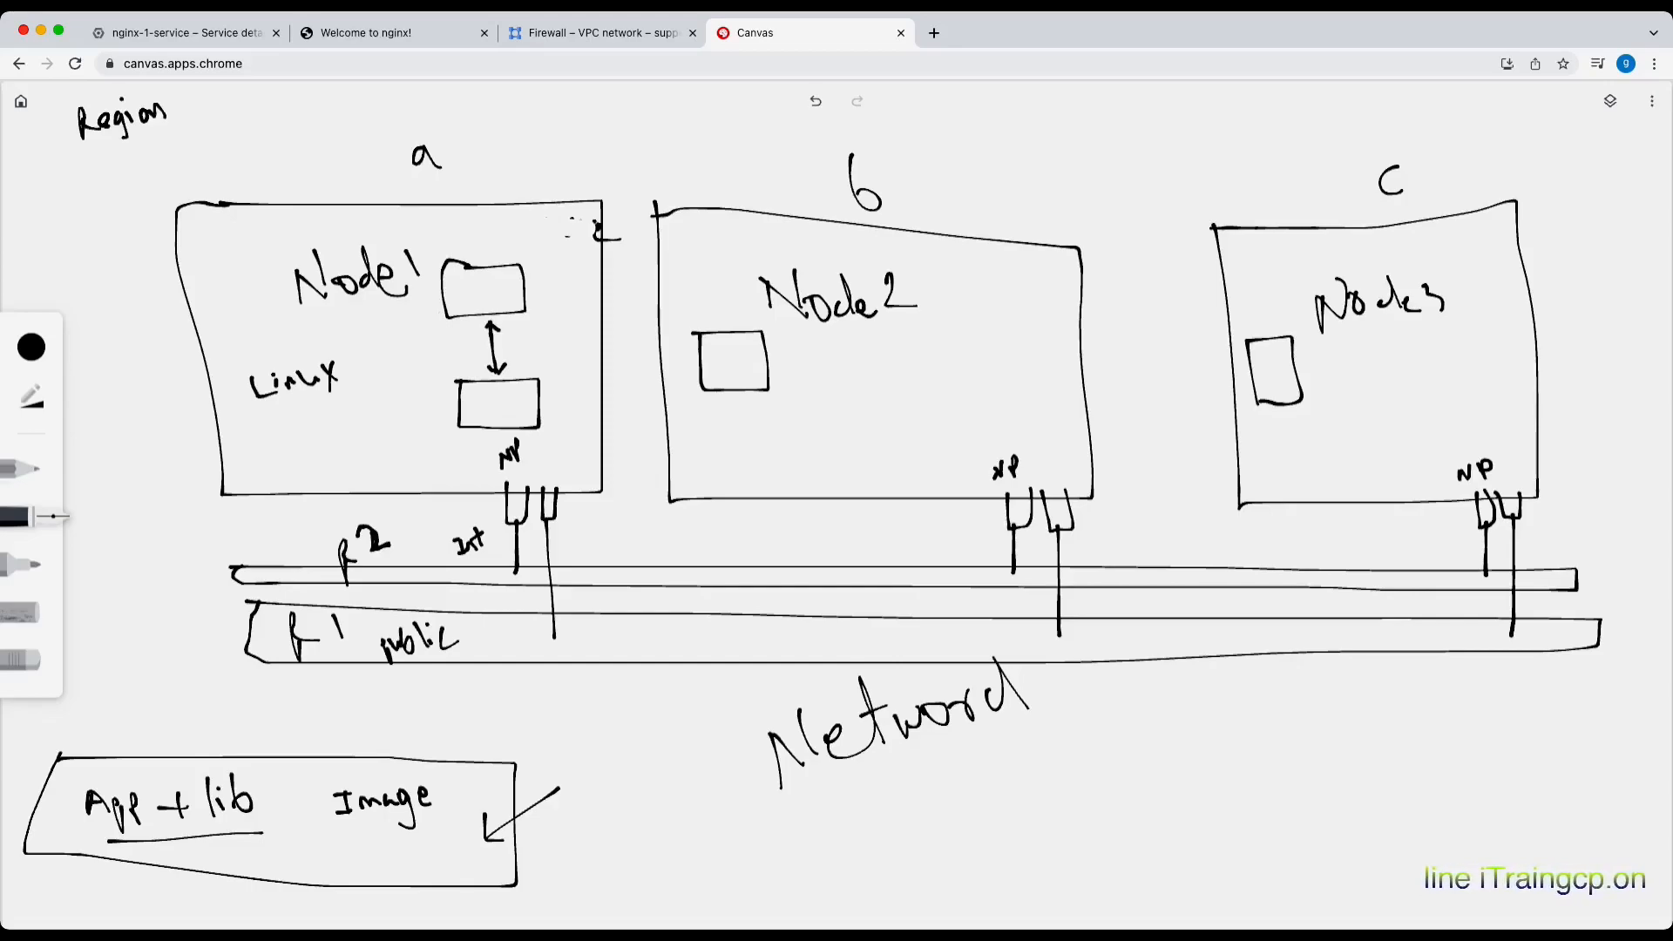
# Write "Service" beside Node1's double-headed arrow and try adding circles on its two boxes joined by a curve
pyautogui.moveTo(399, 339)
pyautogui.mouseDown()
pyautogui.moveTo(389, 353)
pyautogui.moveTo(453, 355)
pyautogui.moveTo(512, 309)
pyautogui.mouseUp()
pyautogui.moveTo(526, 370)
pyautogui.mouseDown()
pyautogui.moveTo(533, 387)
pyautogui.moveTo(539, 337)
pyautogui.moveTo(529, 358)
pyautogui.mouseUp()
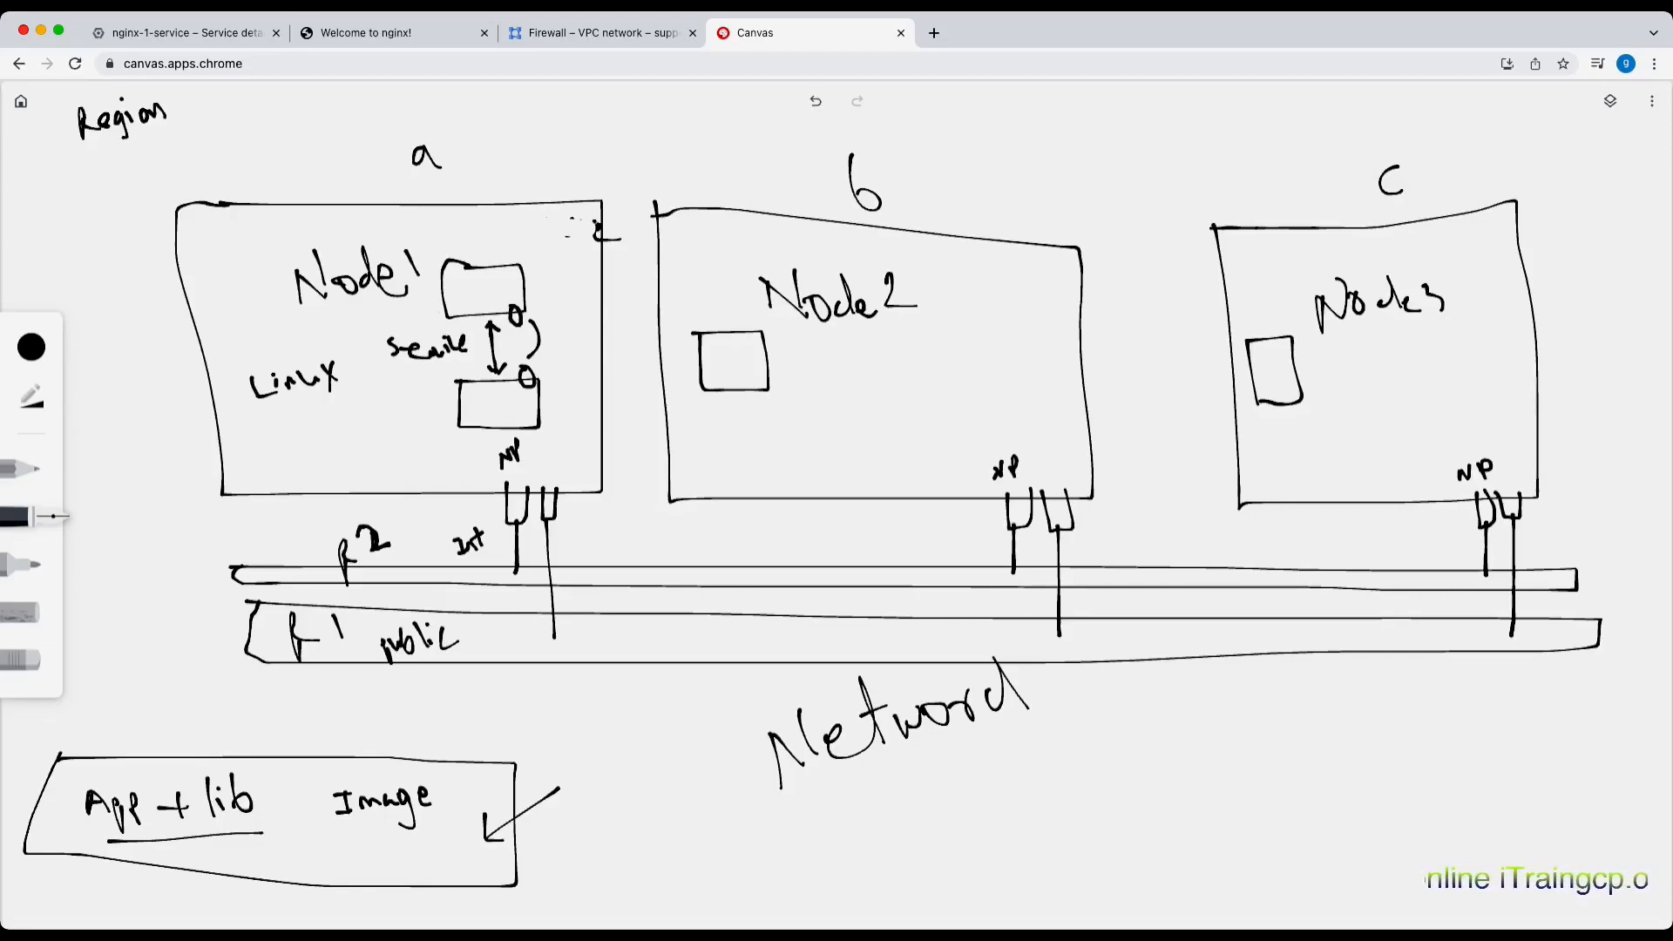
pyautogui.press('super+z')
pyautogui.press('super+z')
pyautogui.press('super+z')
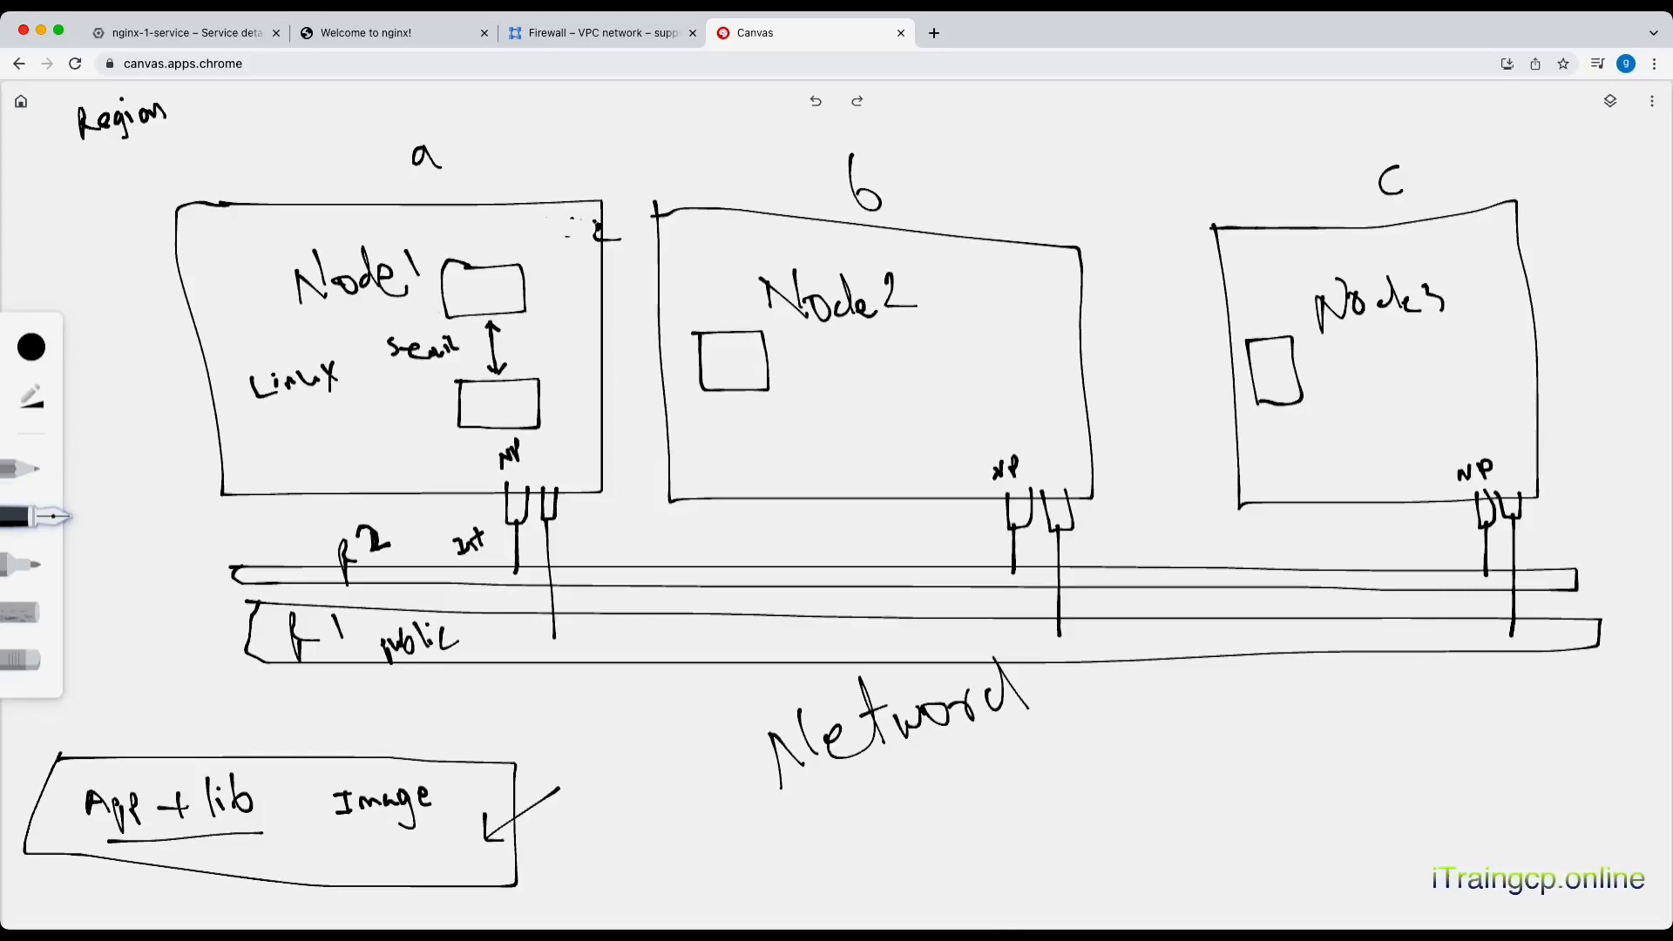
# Undo the remaining "Service" label strokes beside Node1's double-headed arrow
pyautogui.moveTo(394, 370)
pyautogui.mouseDown()
pyautogui.moveTo(458, 362)
pyautogui.moveTo(445, 336)
pyautogui.moveTo(462, 364)
pyautogui.moveTo(397, 370)
pyautogui.mouseUp()
pyautogui.press('super+z')
pyautogui.press('super+z')
pyautogui.press('super+z')
pyautogui.press('super+z')
pyautogui.press('super+z')
pyautogui.press('super+z')
pyautogui.press('super+z')
pyautogui.press('super+z')
pyautogui.press('super+z')
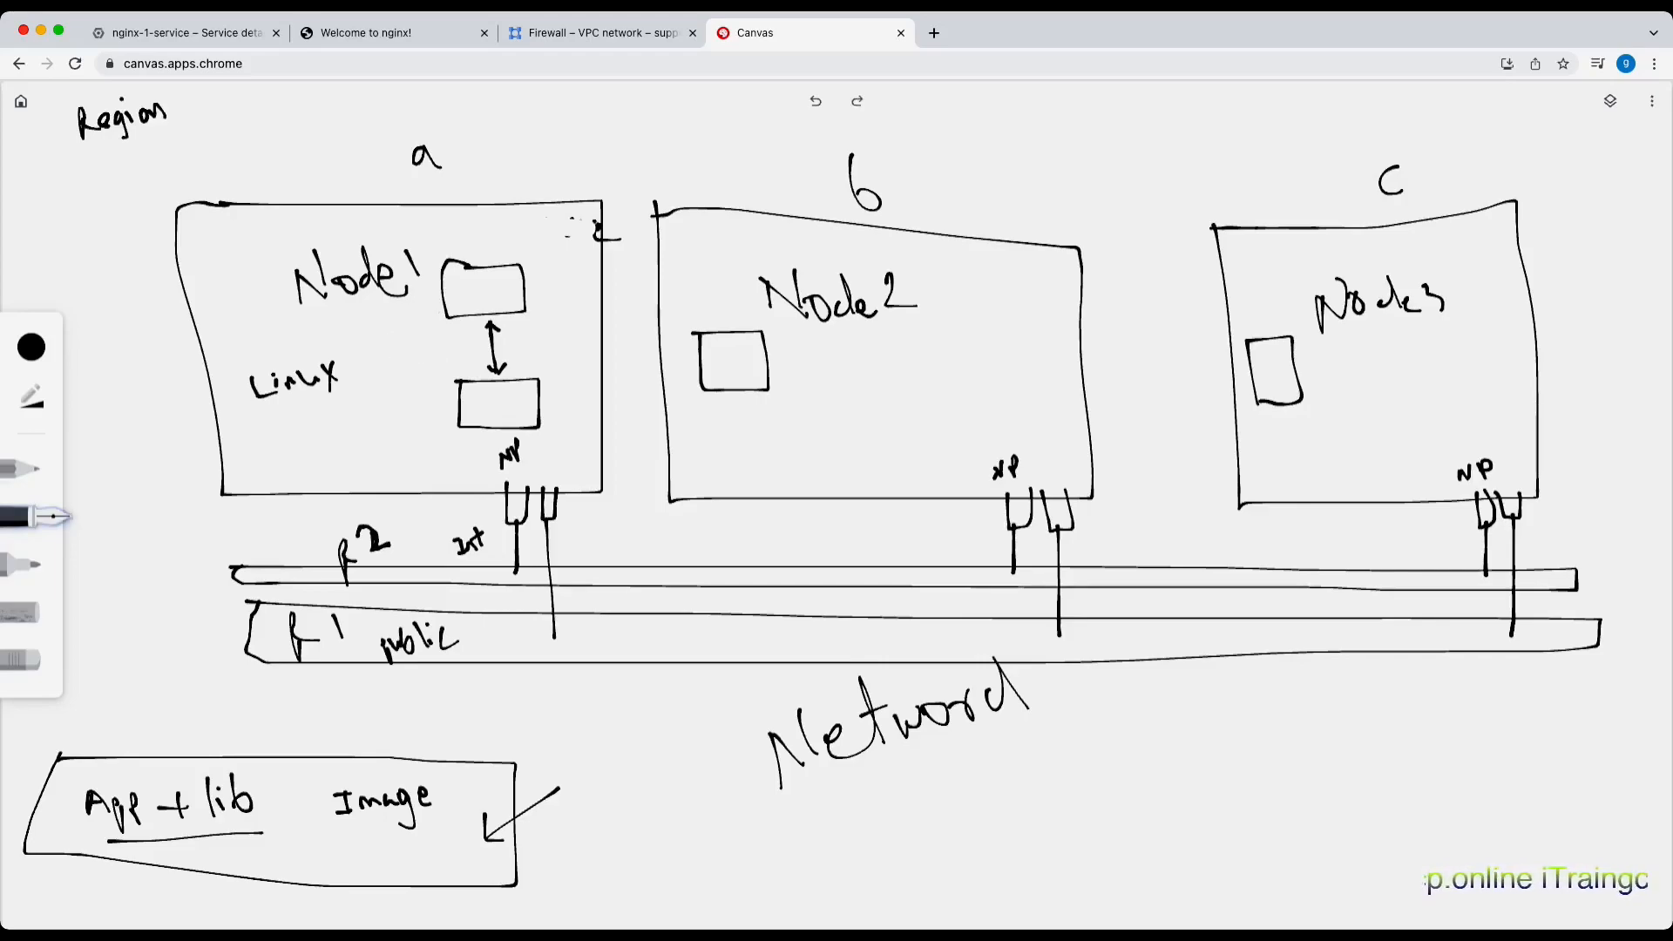
# Draw a small box in Node1 with an arrow to its upper box, and number the nodes' larger boxes 1 to 4
pyautogui.moveTo(357, 325)
pyautogui.mouseDown()
pyautogui.moveTo(357, 349)
pyautogui.moveTo(387, 323)
pyautogui.moveTo(359, 349)
pyautogui.mouseUp()
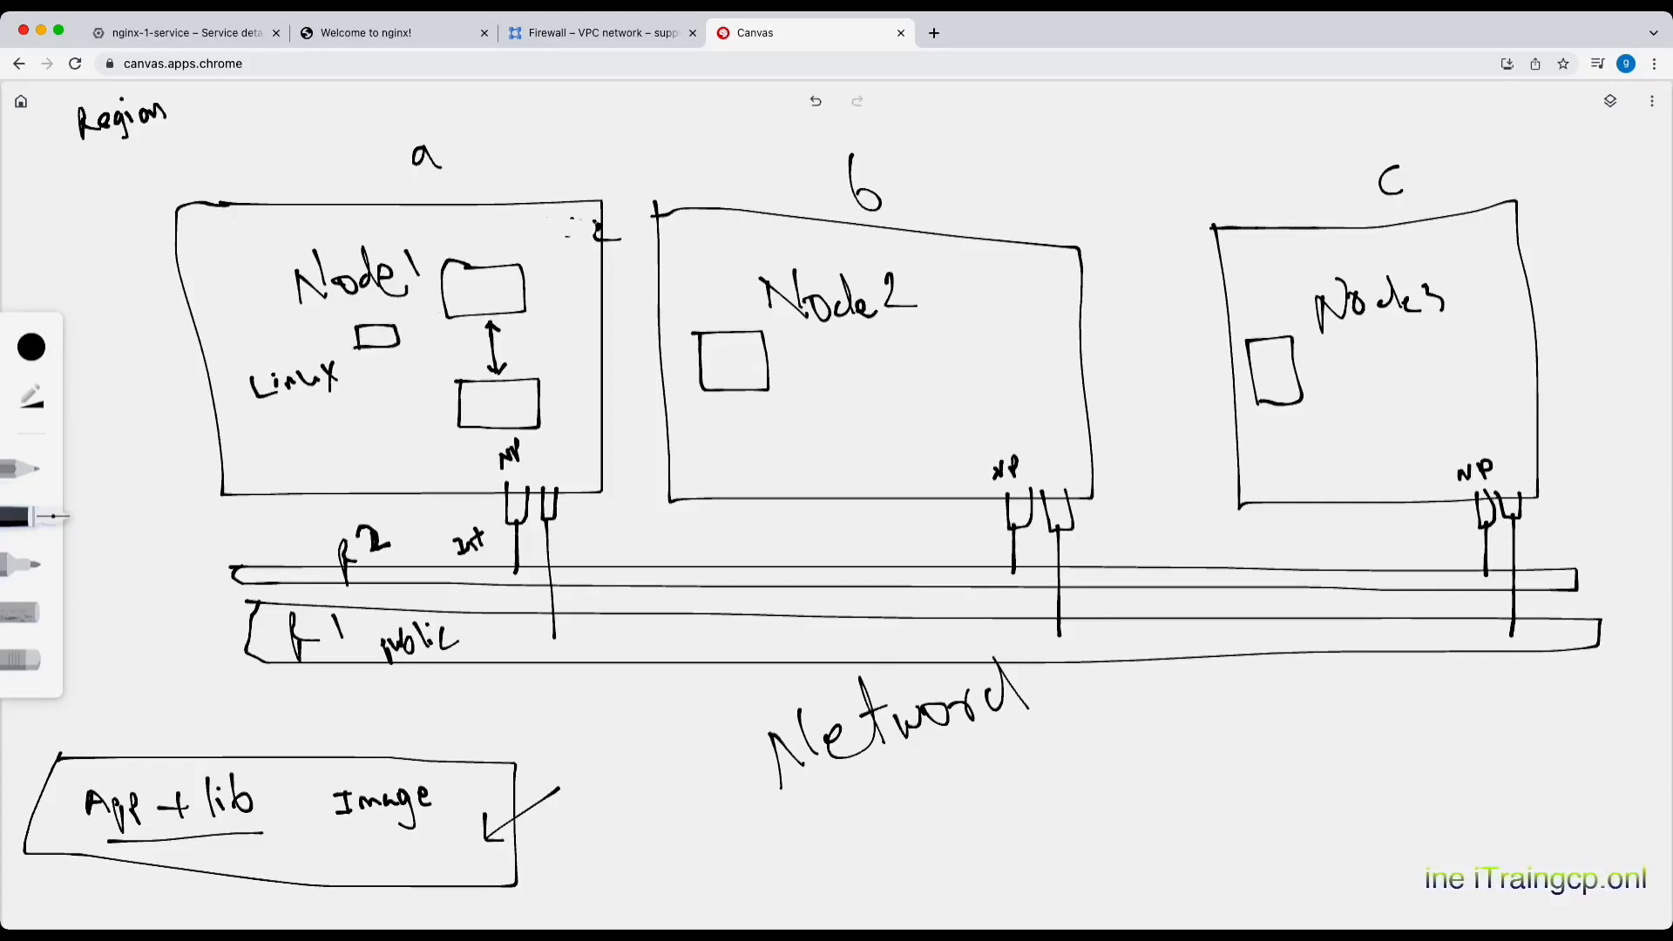
pyautogui.moveTo(387, 340)
pyautogui.mouseDown()
pyautogui.moveTo(406, 315)
pyautogui.moveTo(478, 298)
pyautogui.mouseUp()
pyautogui.moveTo(492, 397)
pyautogui.mouseDown()
pyautogui.moveTo(515, 414)
pyautogui.moveTo(492, 398)
pyautogui.mouseUp()
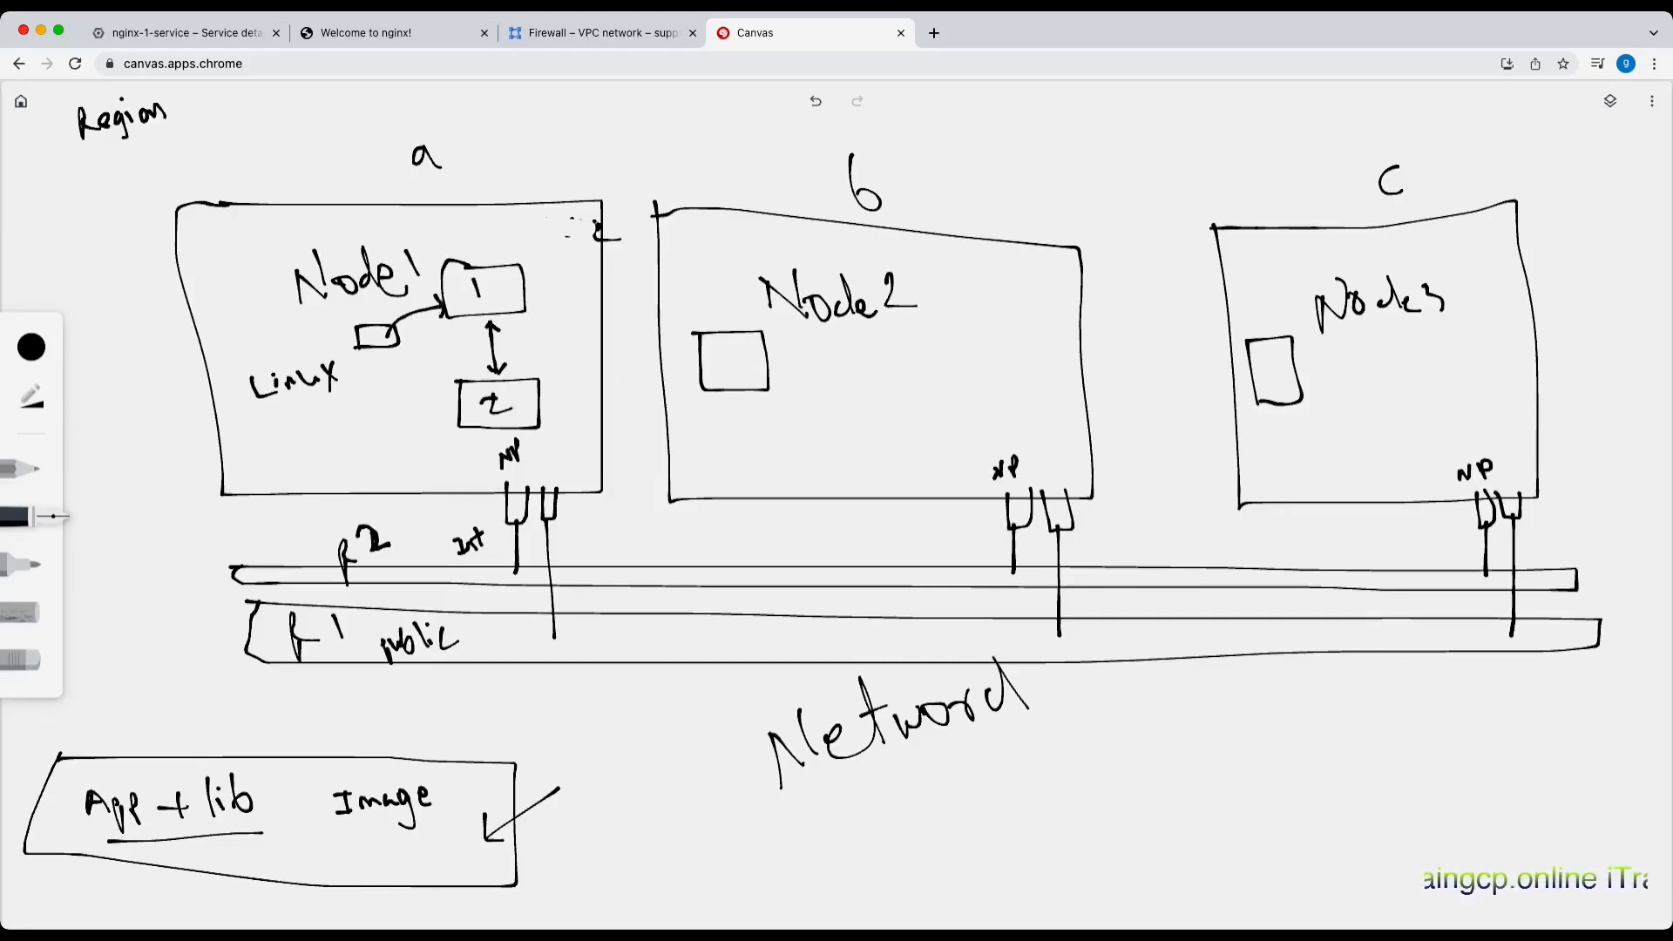
pyautogui.moveTo(724, 352); pyautogui.dragTo(722, 373)
pyautogui.moveTo(1270, 355); pyautogui.dragTo(1276, 382)
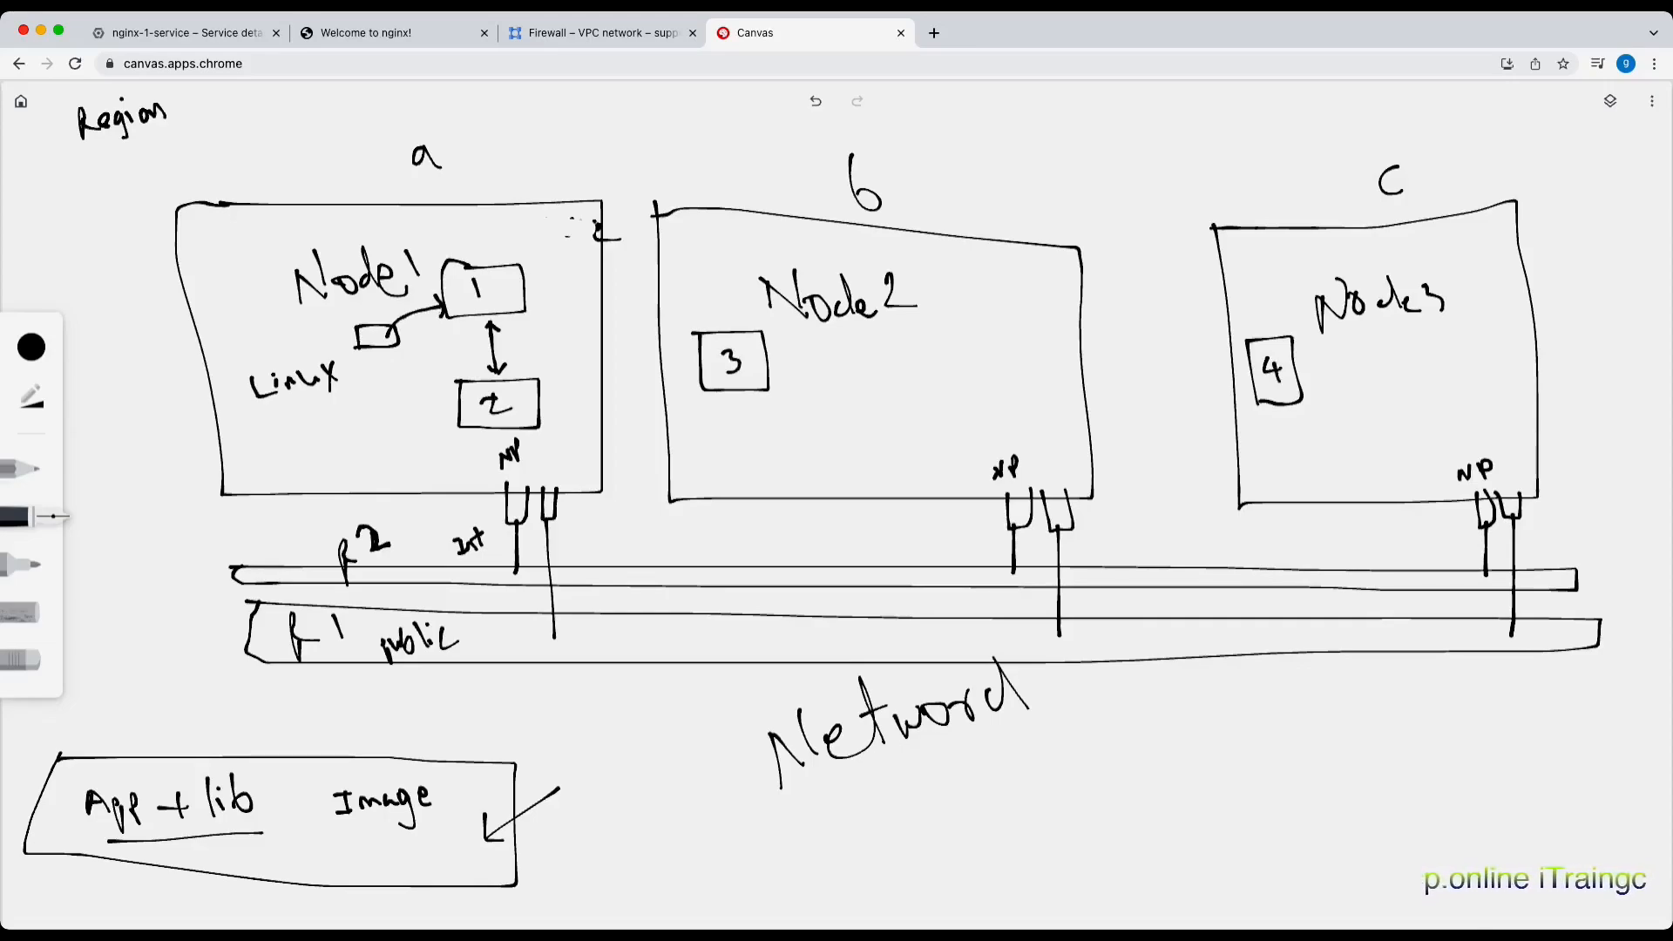
# Label Node1's small box "S2" with an arrow curving down marked X, and add a small "S2" box below box 3
pyautogui.moveTo(337, 331); pyautogui.dragTo(347, 326)
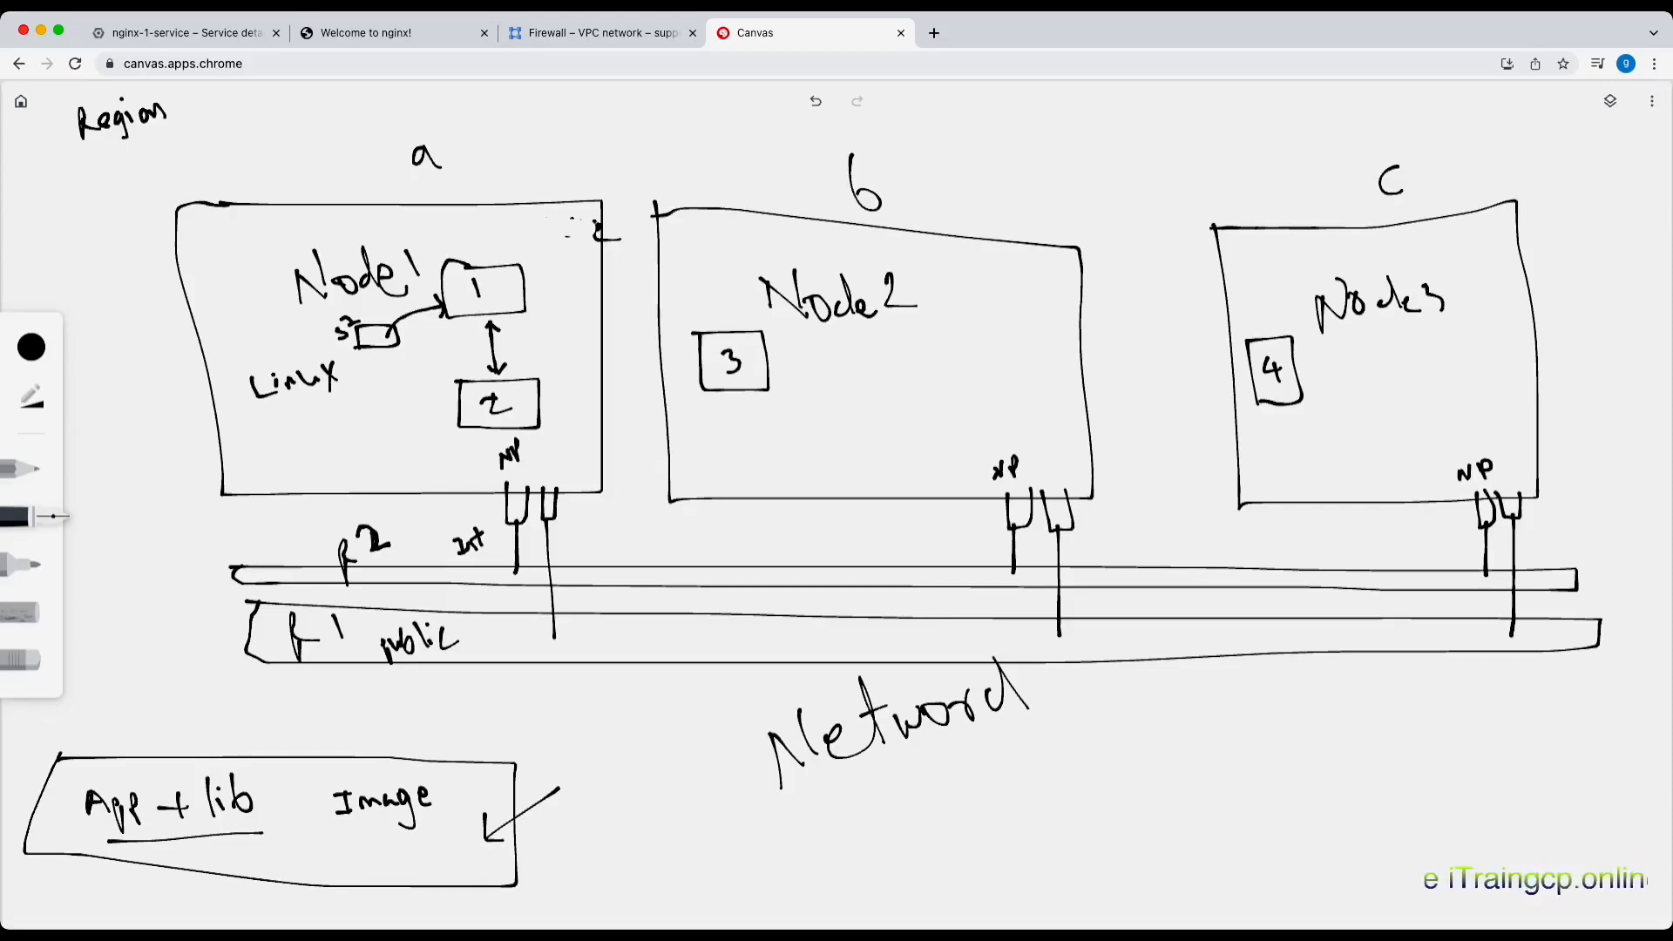
pyautogui.moveTo(375, 357); pyautogui.dragTo(448, 462)
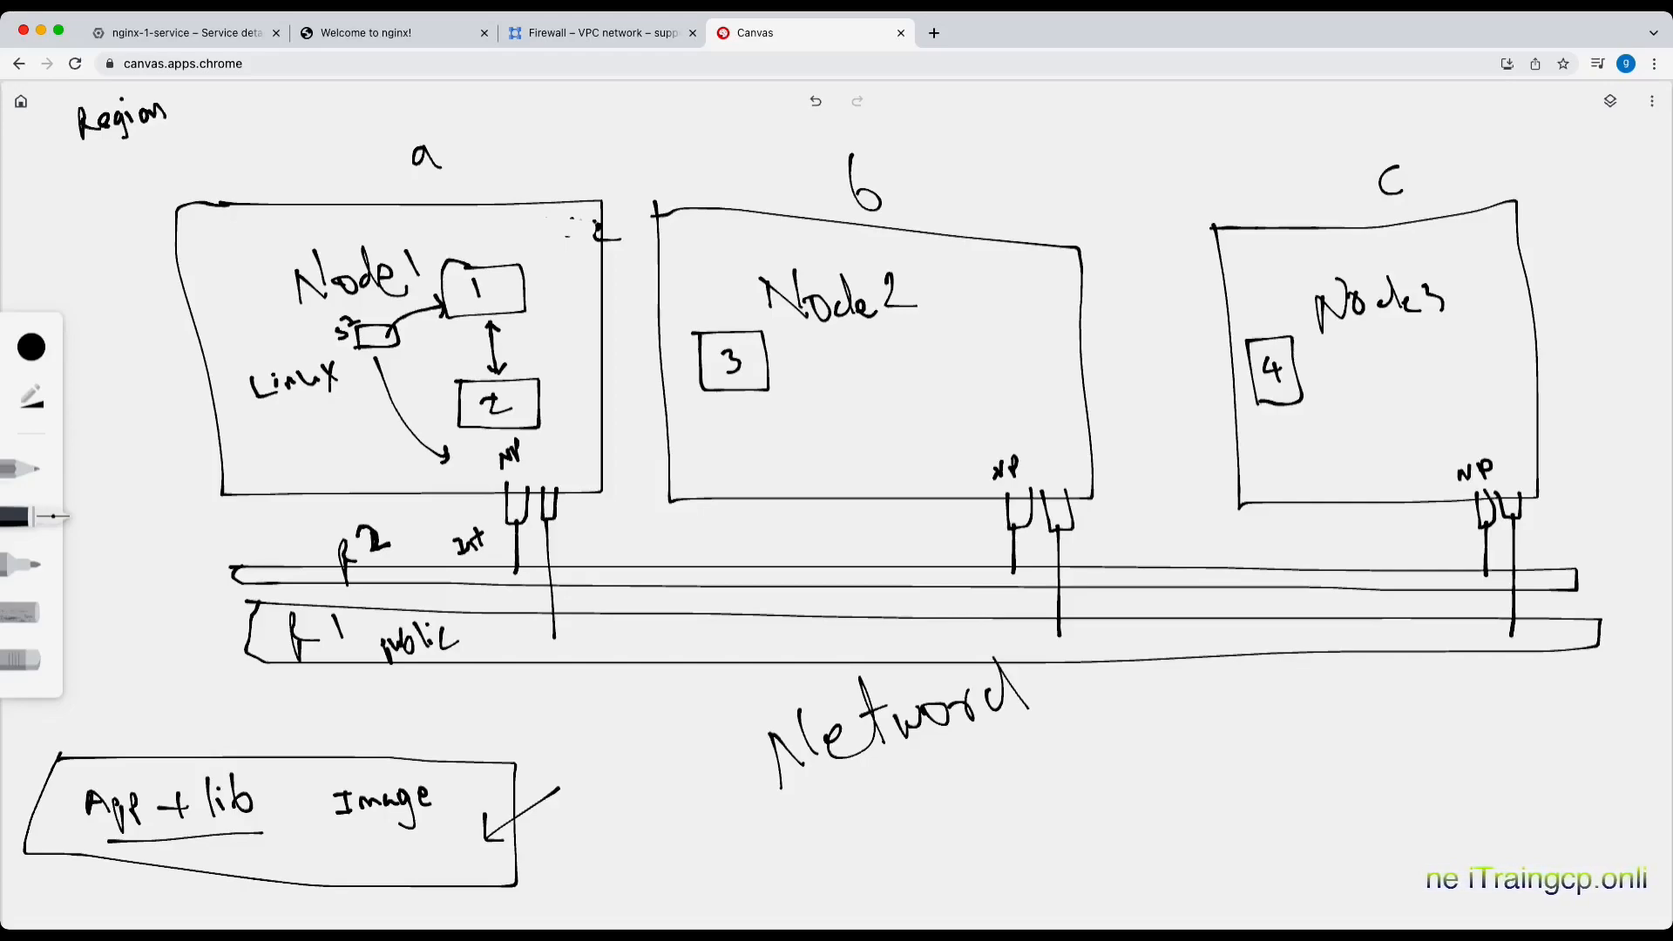
pyautogui.moveTo(733, 399)
pyautogui.mouseDown()
pyautogui.moveTo(736, 429)
pyautogui.moveTo(779, 427)
pyautogui.moveTo(739, 430)
pyautogui.moveTo(754, 456)
pyautogui.moveTo(782, 454)
pyautogui.mouseUp()
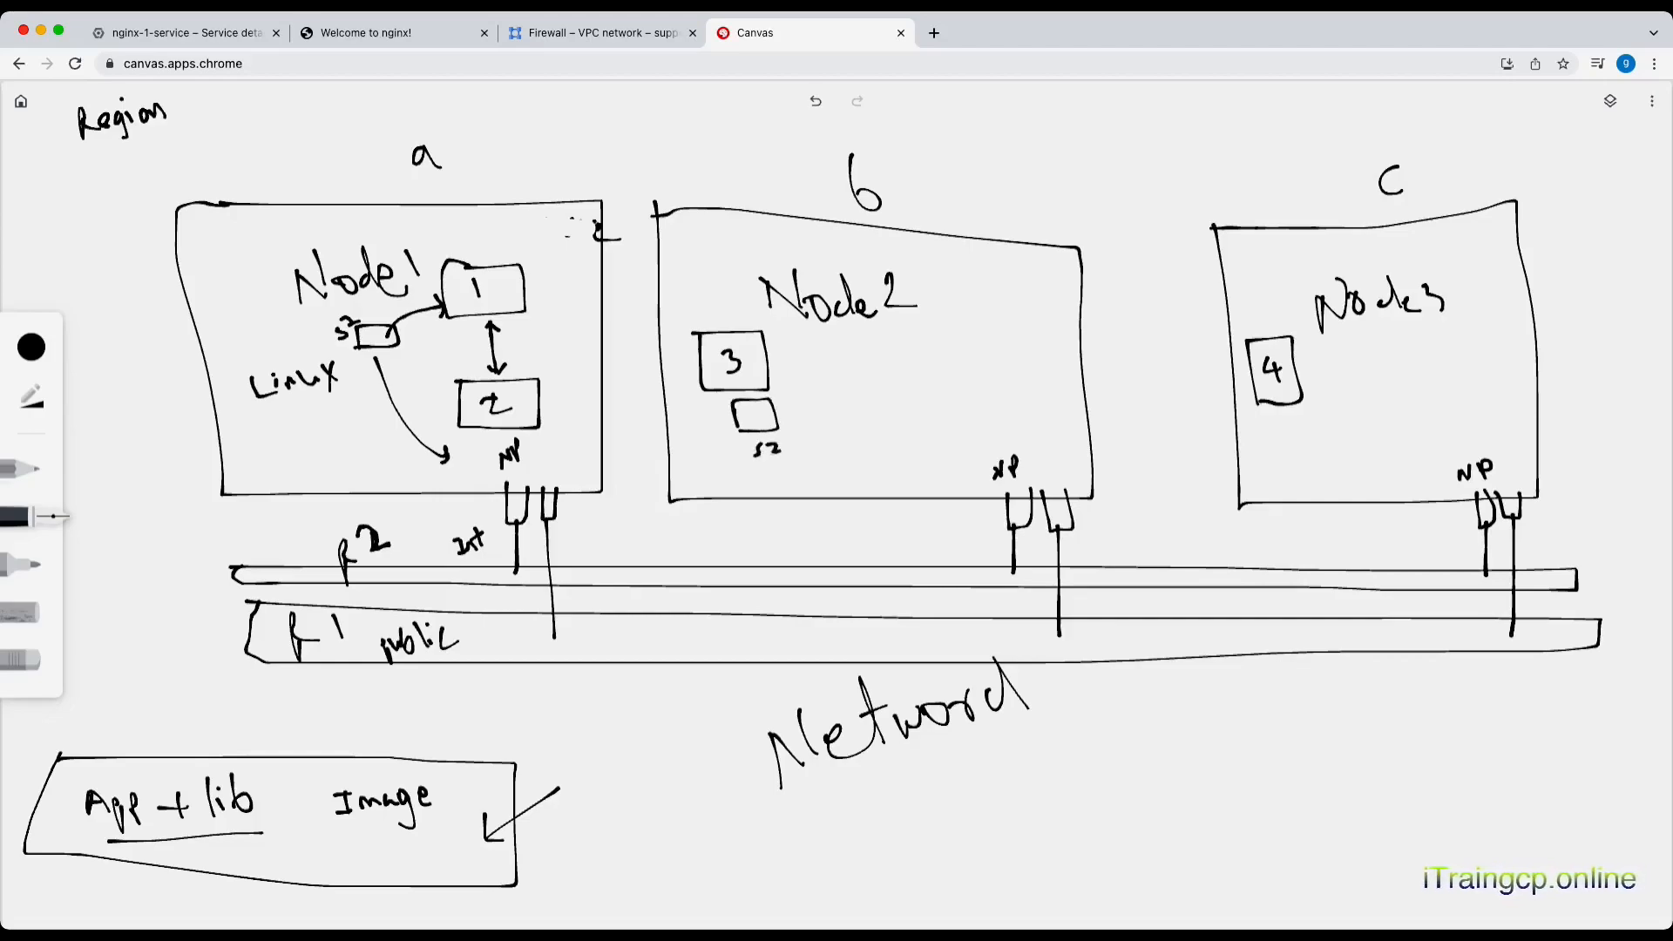
pyautogui.moveTo(368, 415); pyautogui.dragTo(390, 434)
pyautogui.moveTo(386, 413); pyautogui.dragTo(382, 438)
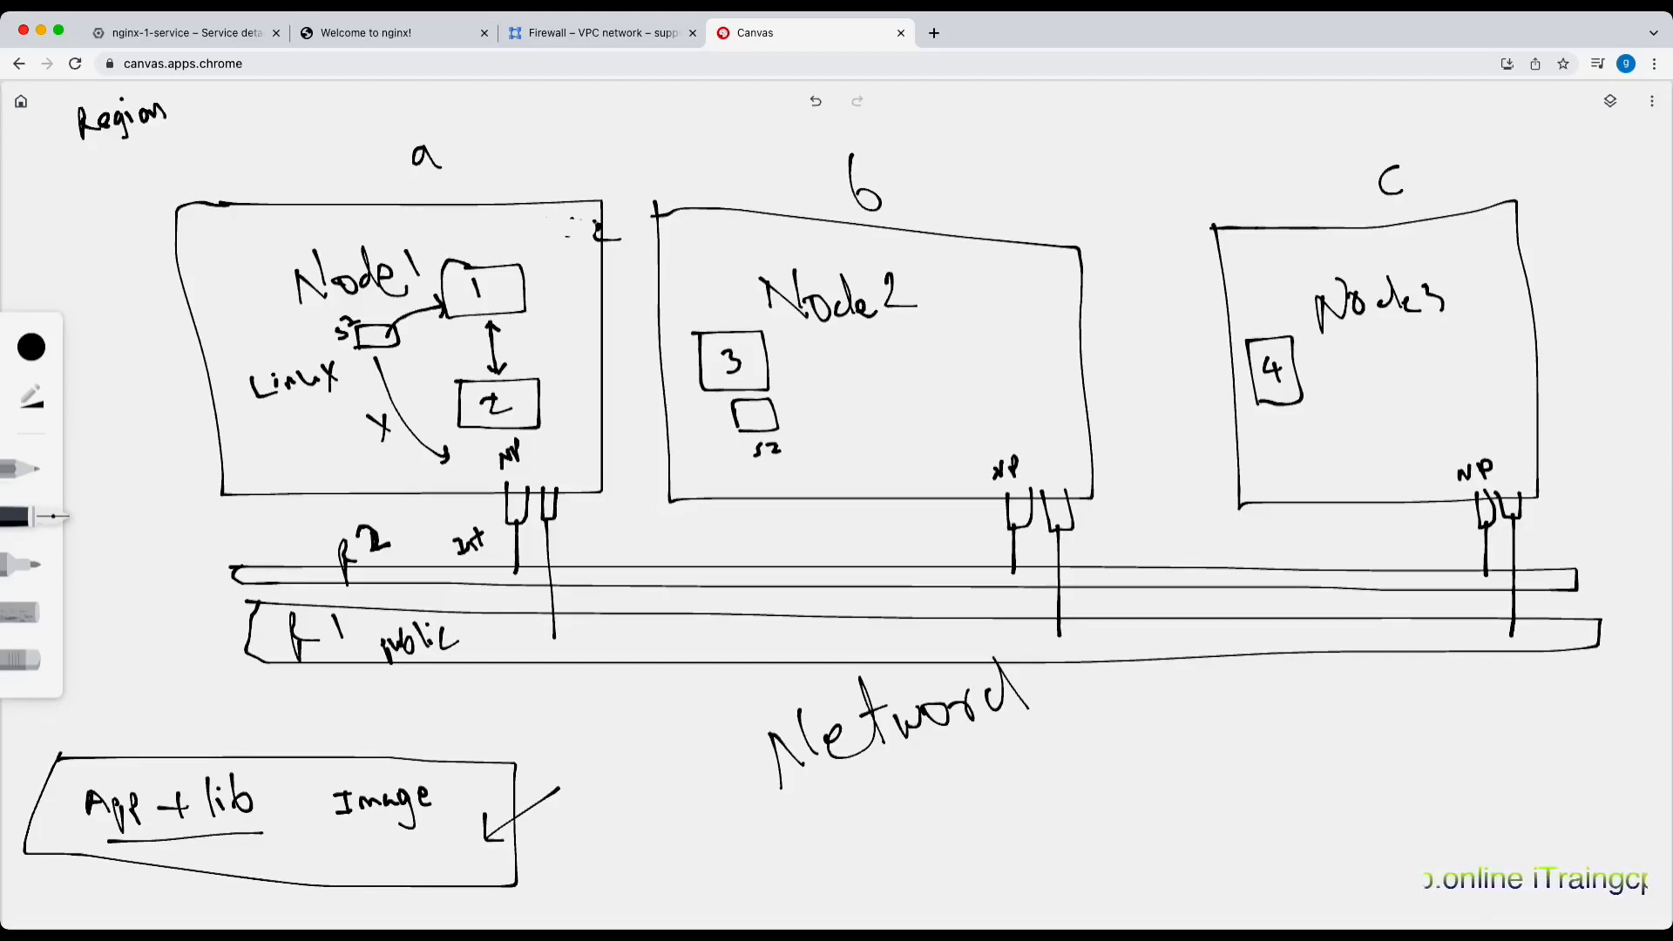
# Circle "R2" with a curved arrow to the X, and draw a curve labelled "CIP" between Node1 and Node2's S2 box
pyautogui.moveTo(397, 514)
pyautogui.mouseDown()
pyautogui.moveTo(361, 509)
pyautogui.moveTo(305, 567)
pyautogui.moveTo(374, 596)
pyautogui.moveTo(401, 523)
pyautogui.mouseUp()
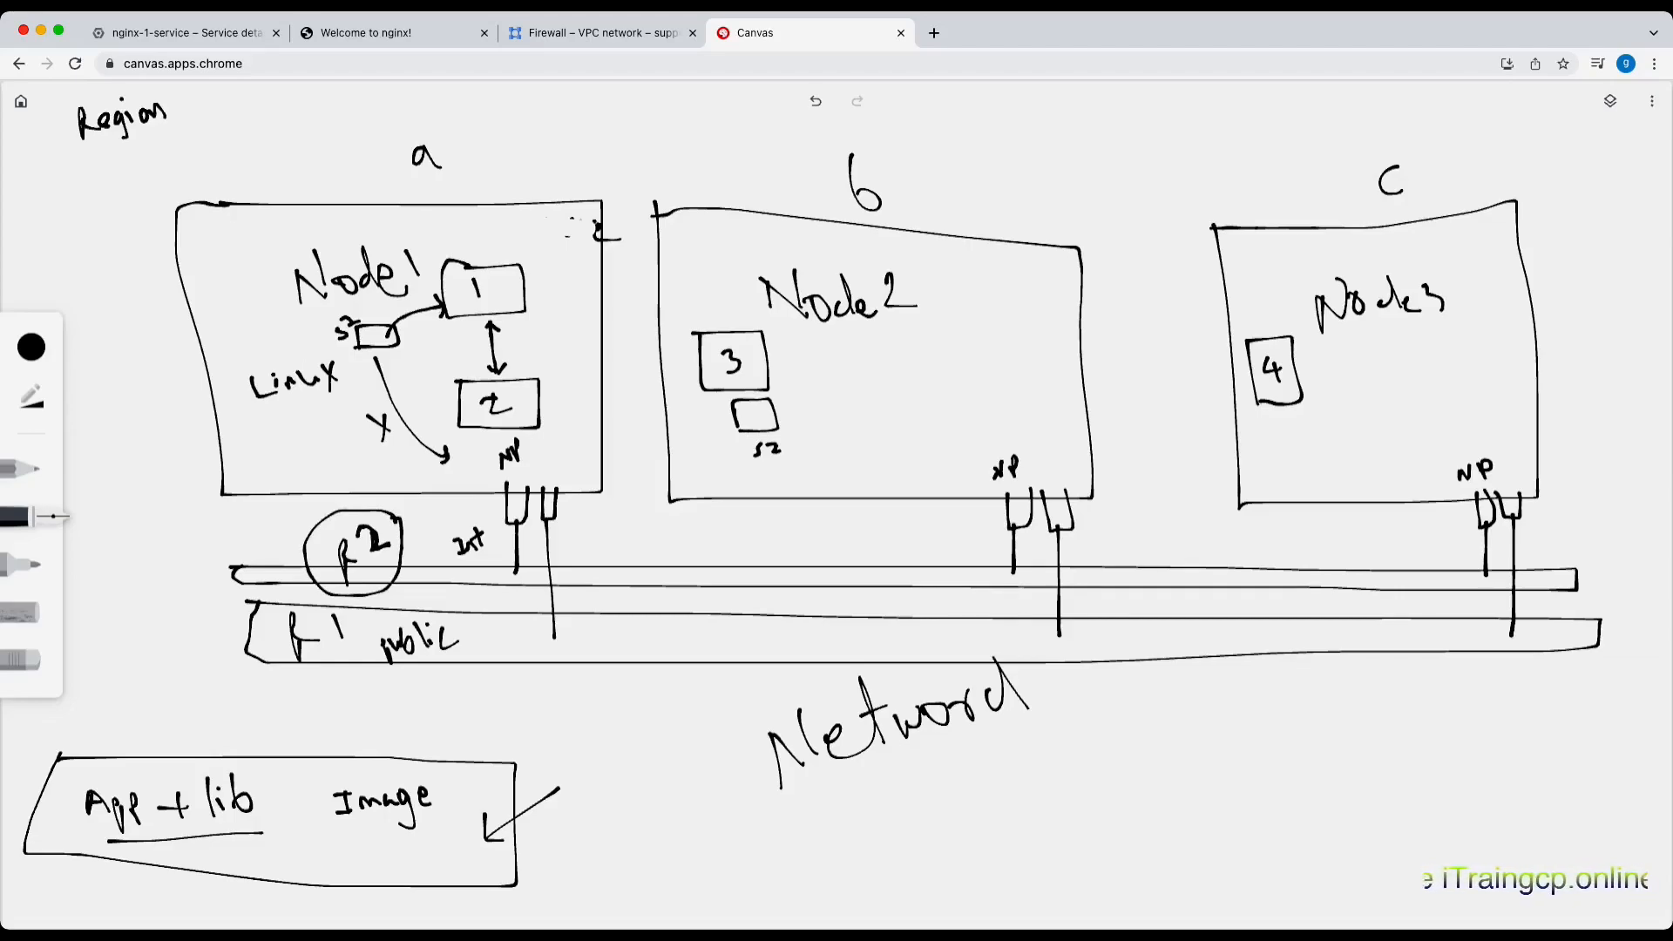
pyautogui.moveTo(384, 540)
pyautogui.mouseDown()
pyautogui.moveTo(359, 418)
pyautogui.moveTo(383, 402)
pyautogui.mouseUp()
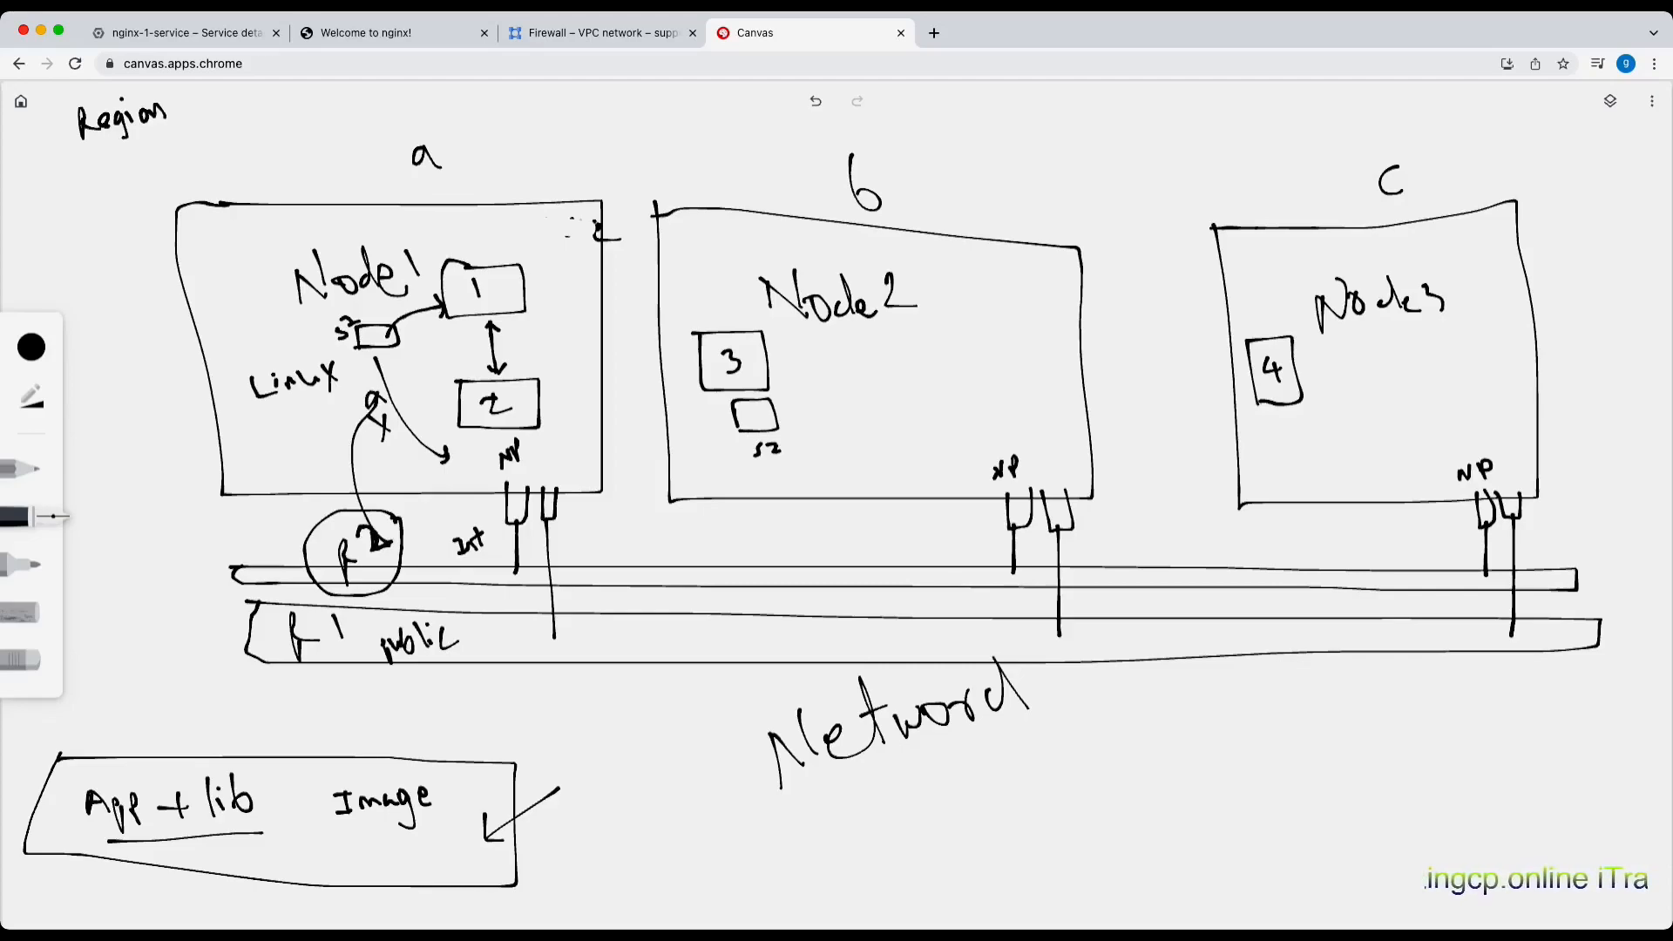
pyautogui.moveTo(789, 423)
pyautogui.mouseDown()
pyautogui.moveTo(804, 420)
pyautogui.moveTo(758, 475)
pyautogui.moveTo(432, 446)
pyautogui.moveTo(415, 380)
pyautogui.moveTo(400, 386)
pyautogui.moveTo(434, 377)
pyautogui.mouseUp()
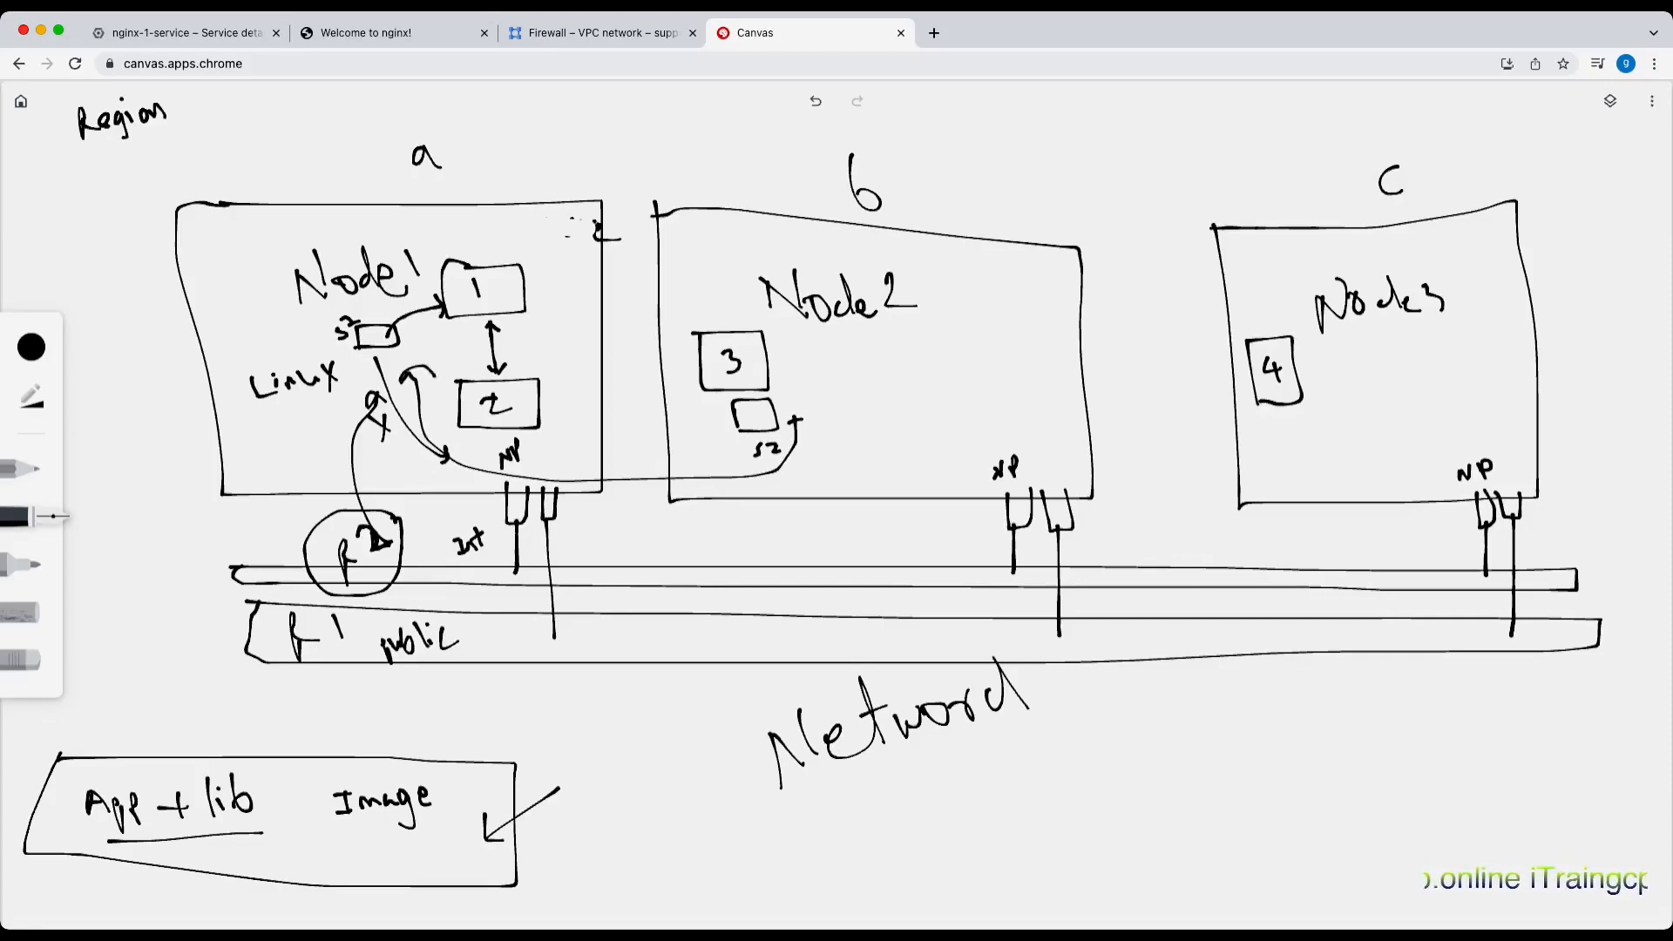
pyautogui.moveTo(633, 455); pyautogui.dragTo(637, 468)
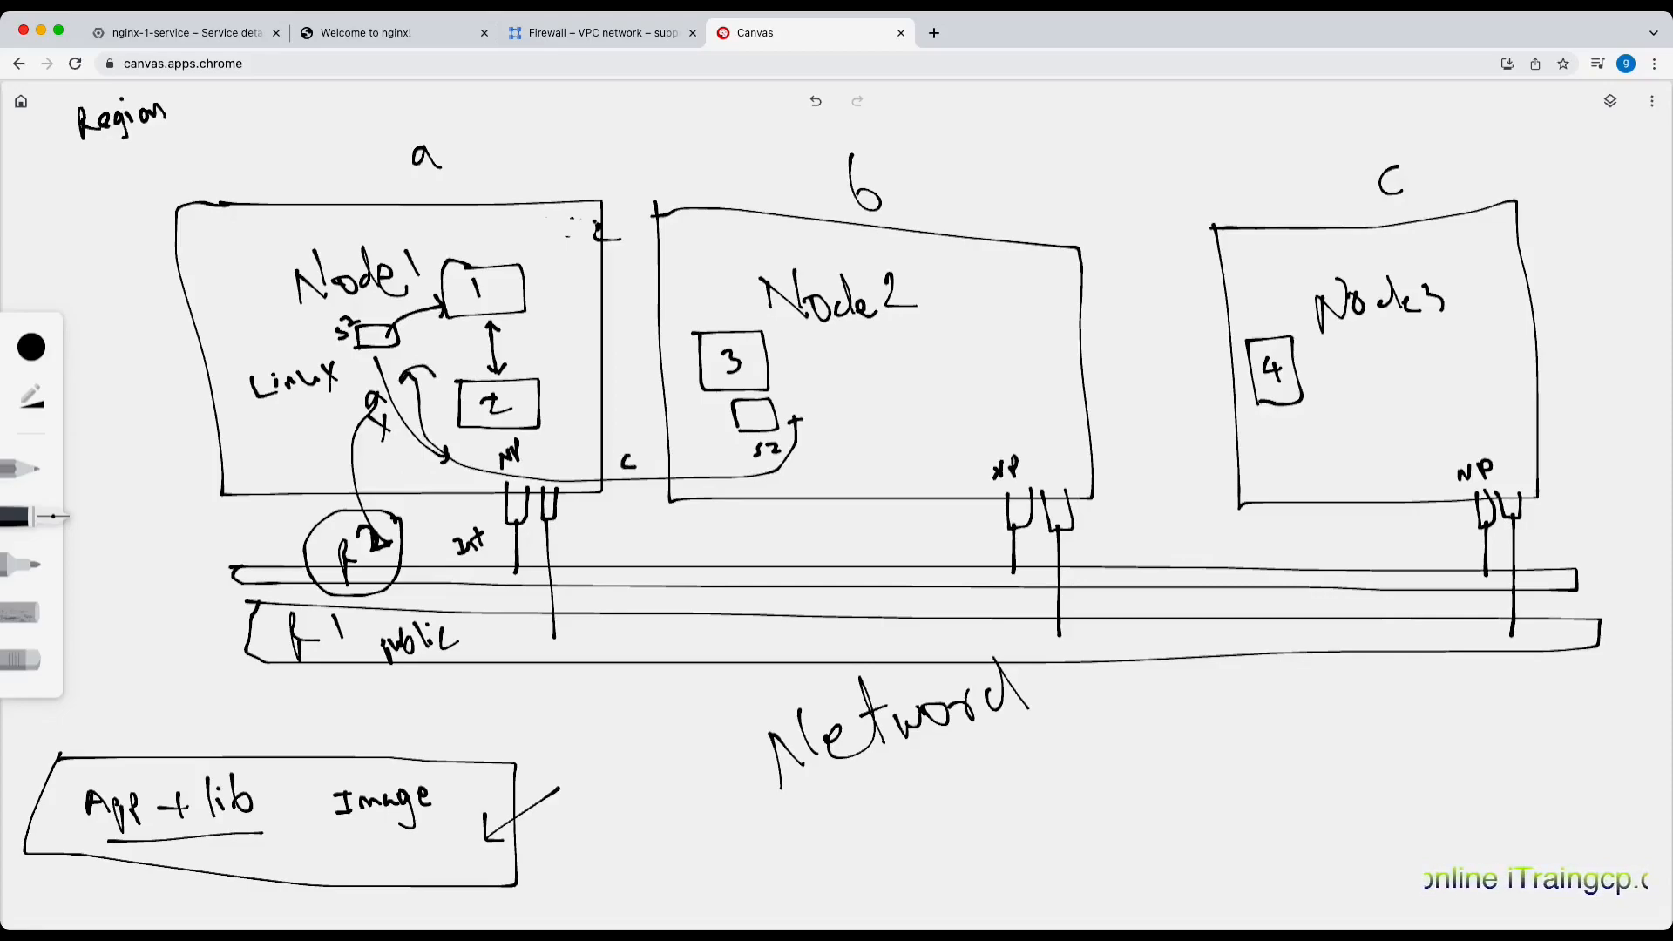
pyautogui.moveTo(642, 455); pyautogui.dragTo(656, 455)
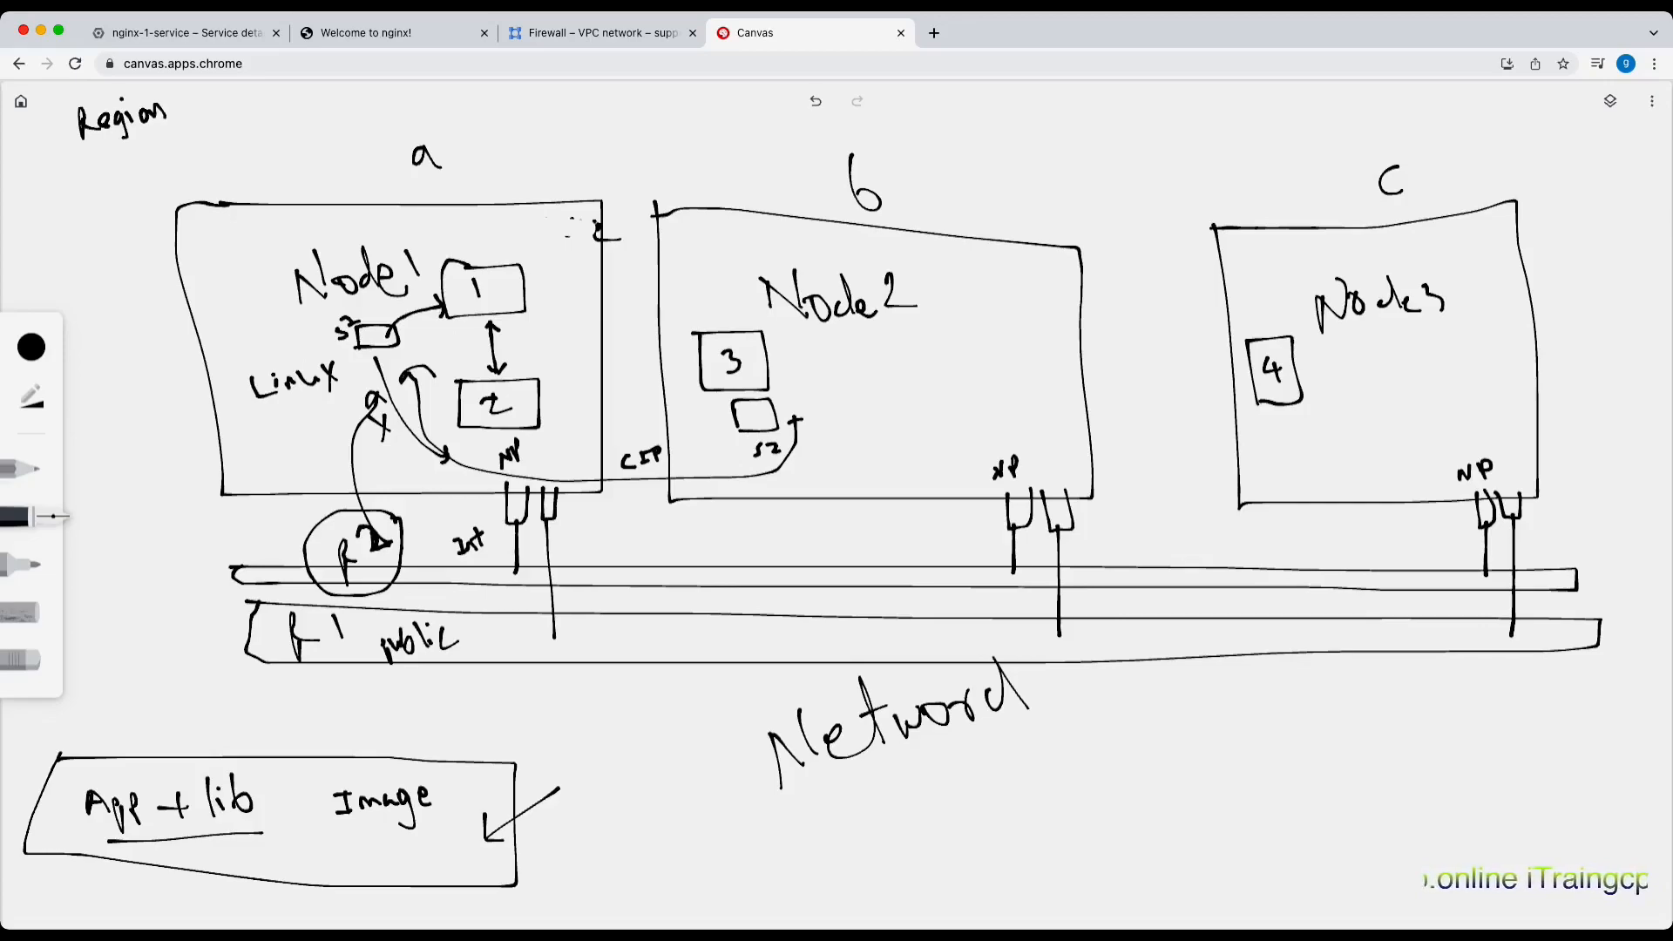
# Write "3" below the network bars with a list of service types beside it: "NP", "CIP" and "Ext"
pyautogui.moveTo(1177, 703)
pyautogui.mouseDown()
pyautogui.moveTo(1199, 722)
pyautogui.moveTo(1175, 726)
pyautogui.mouseUp()
pyautogui.moveTo(1290, 704)
pyautogui.mouseDown()
pyautogui.moveTo(1323, 733)
pyautogui.moveTo(1310, 717)
pyautogui.mouseUp()
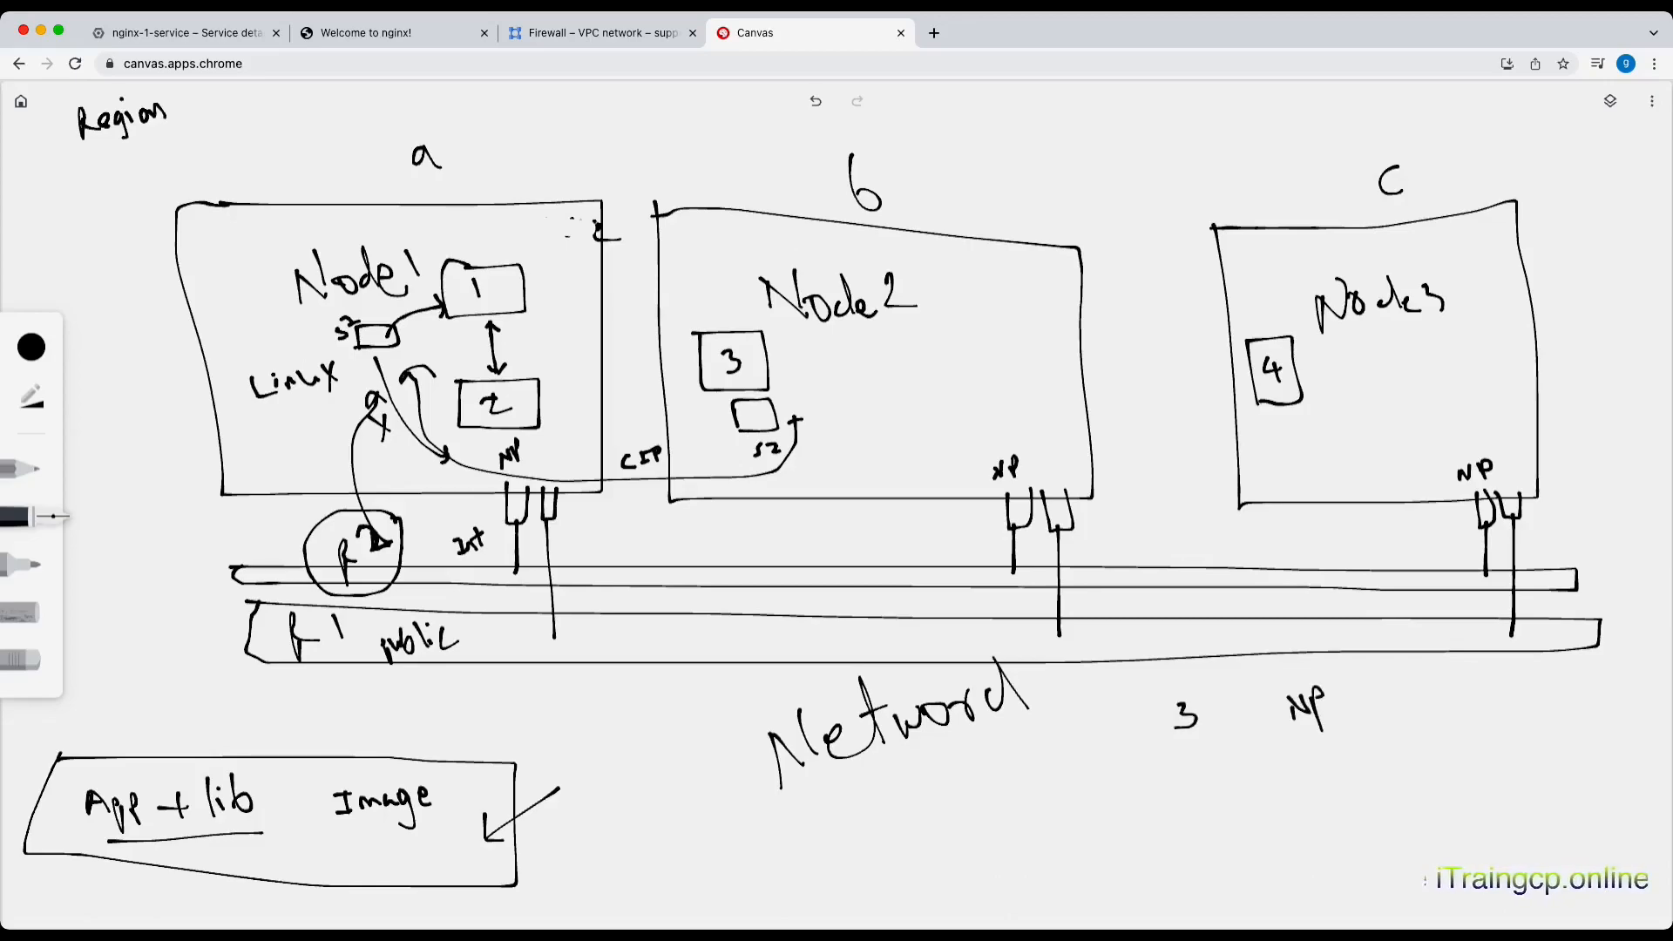
pyautogui.moveTo(1304, 753)
pyautogui.mouseDown()
pyautogui.moveTo(1324, 773)
pyautogui.moveTo(1342, 738)
pyautogui.mouseUp()
pyautogui.moveTo(1315, 800)
pyautogui.mouseDown()
pyautogui.moveTo(1297, 817)
pyautogui.moveTo(1334, 838)
pyautogui.mouseUp()
pyautogui.moveTo(1328, 815)
pyautogui.mouseDown()
pyautogui.moveTo(1376, 819)
pyautogui.moveTo(1363, 797)
pyautogui.mouseUp()
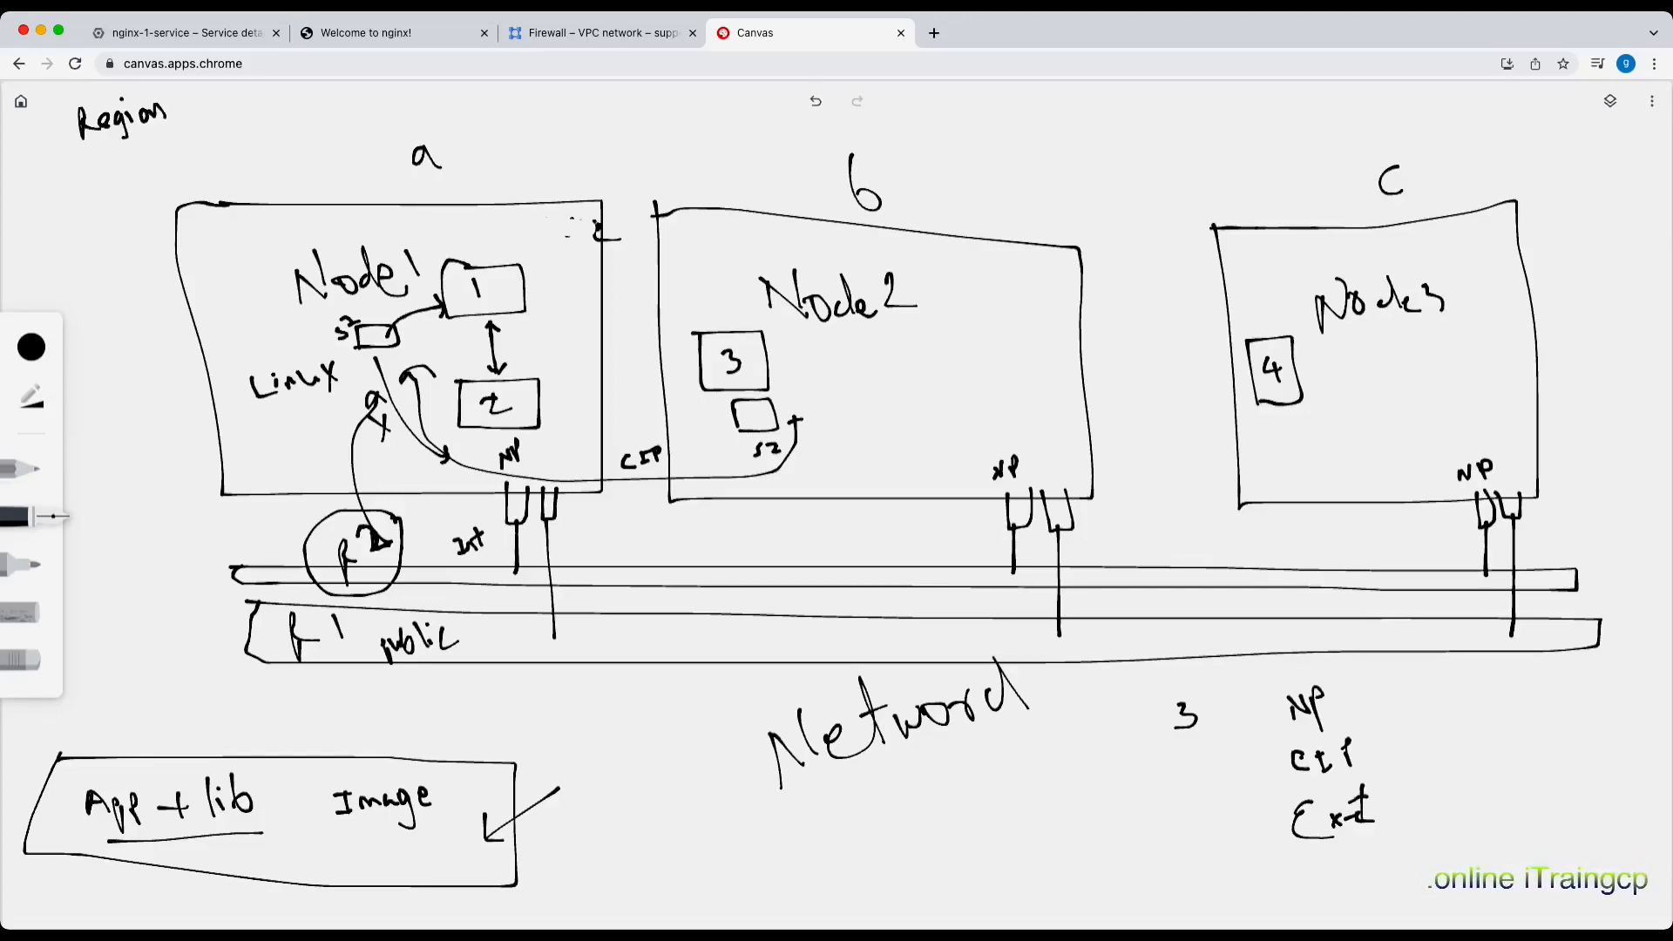
# Draw an "Ext" box labelled "LB" below the network label with a curved arrow toward the bars, and frame "Ext" in the service list
pyautogui.moveTo(779, 842)
pyautogui.mouseDown()
pyautogui.moveTo(1022, 882)
pyautogui.moveTo(736, 882)
pyautogui.moveTo(782, 842)
pyautogui.mouseUp()
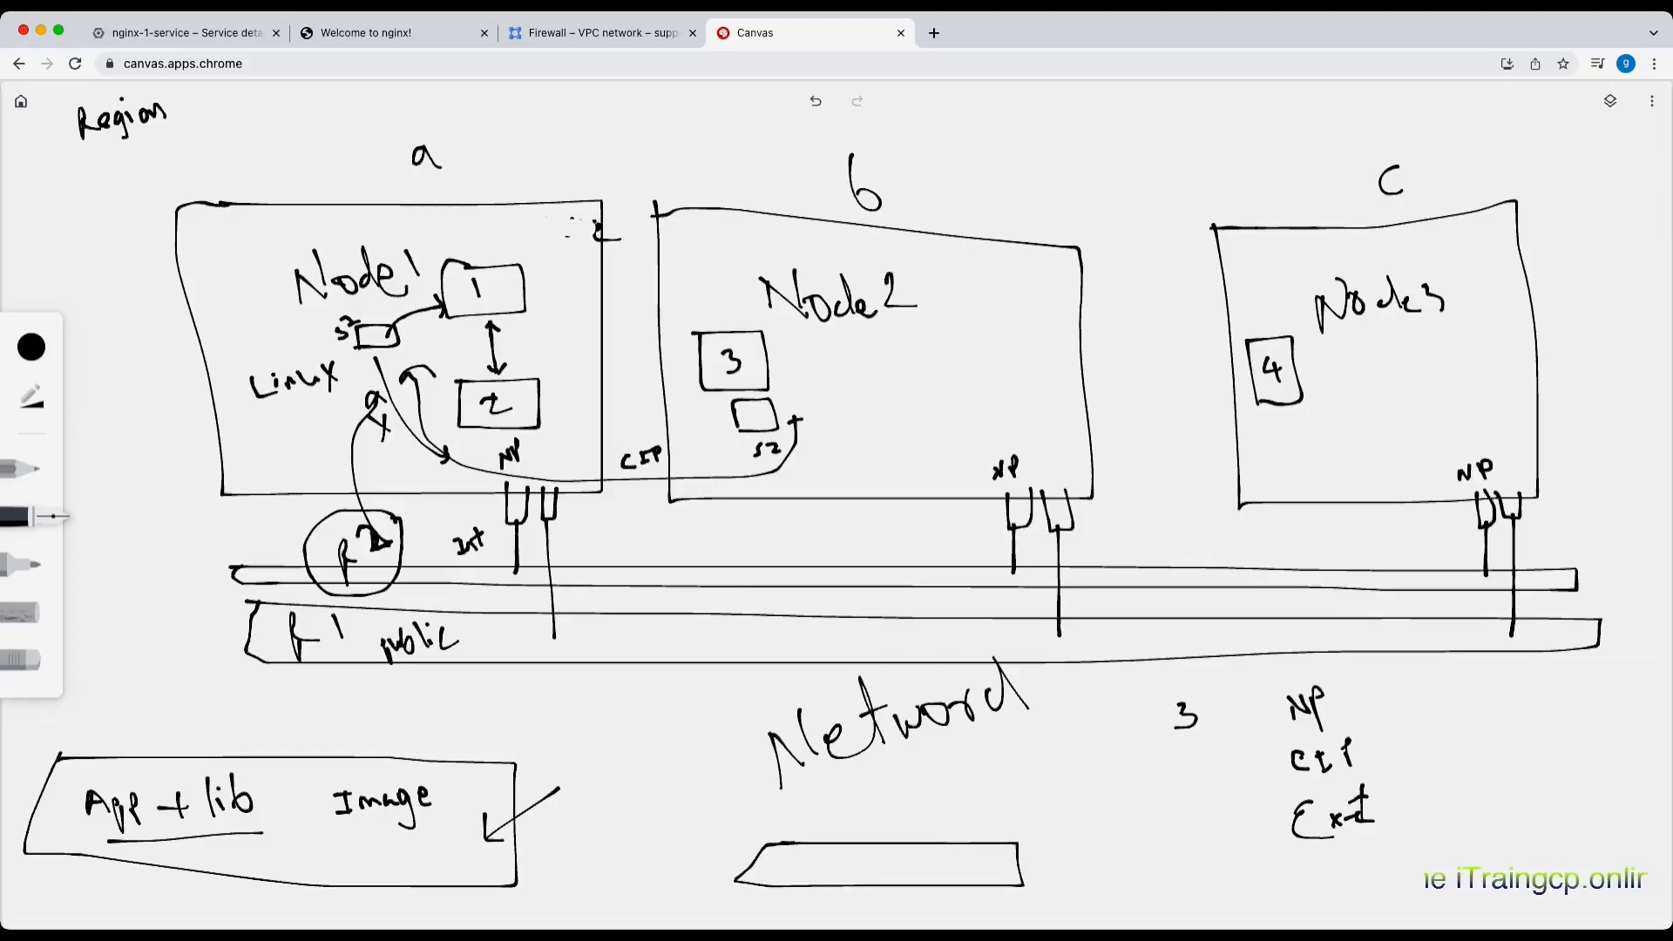
pyautogui.moveTo(853, 858)
pyautogui.mouseDown()
pyautogui.moveTo(843, 883)
pyautogui.moveTo(903, 882)
pyautogui.moveTo(907, 864)
pyautogui.mouseUp()
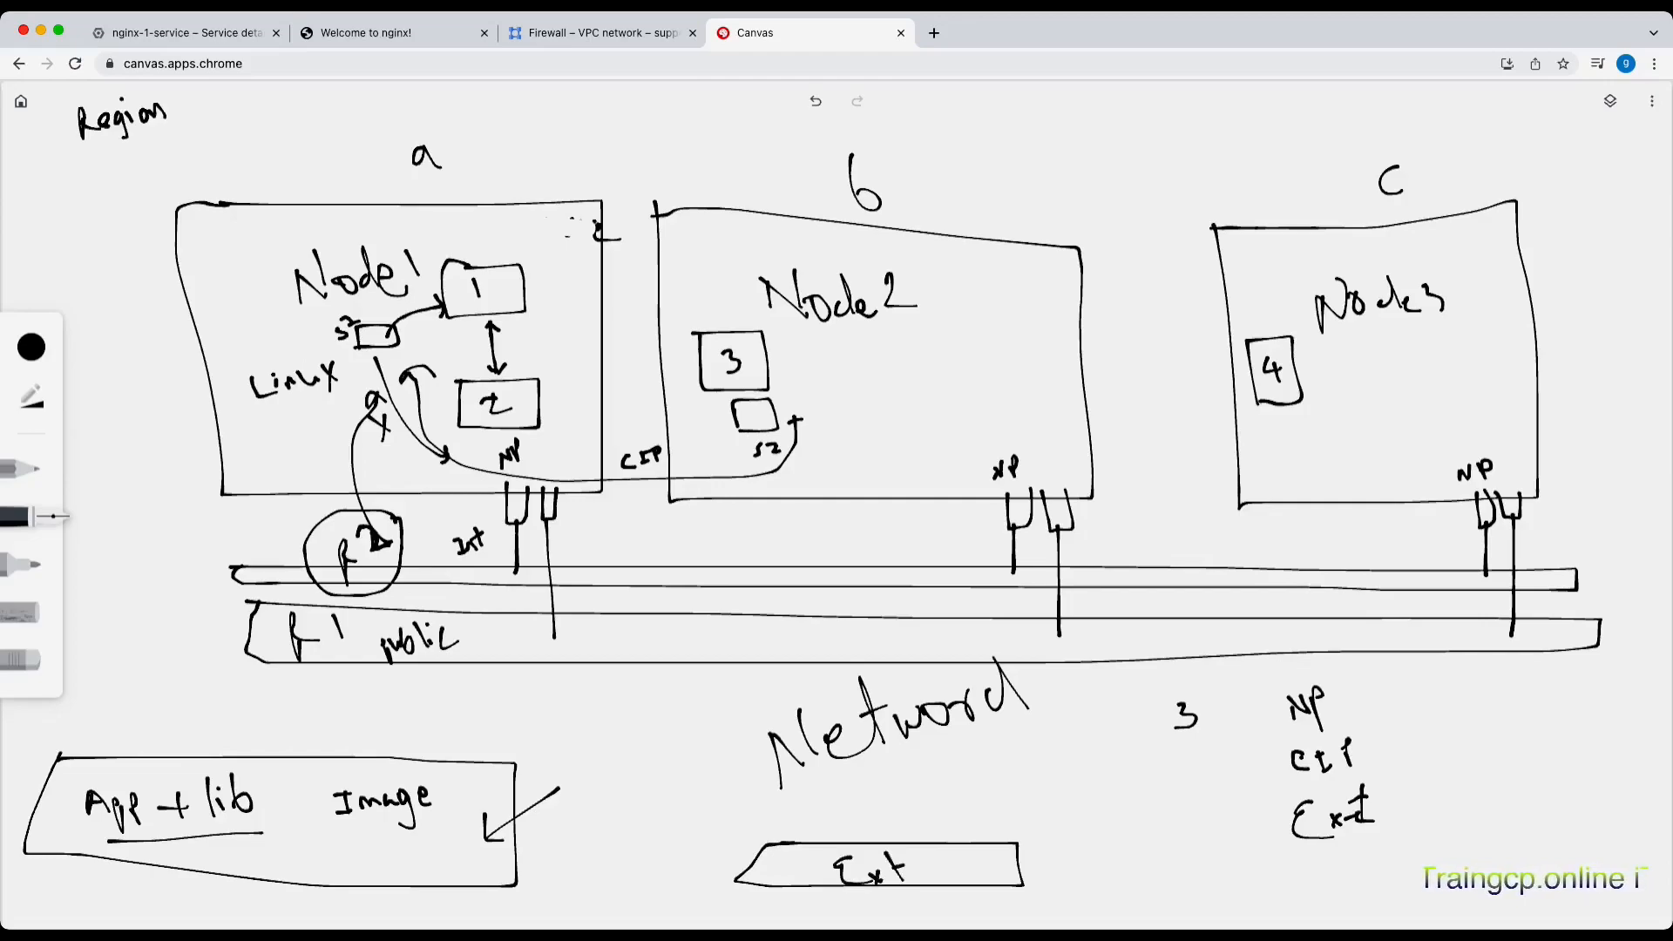
pyautogui.moveTo(904, 796); pyautogui.dragTo(931, 819)
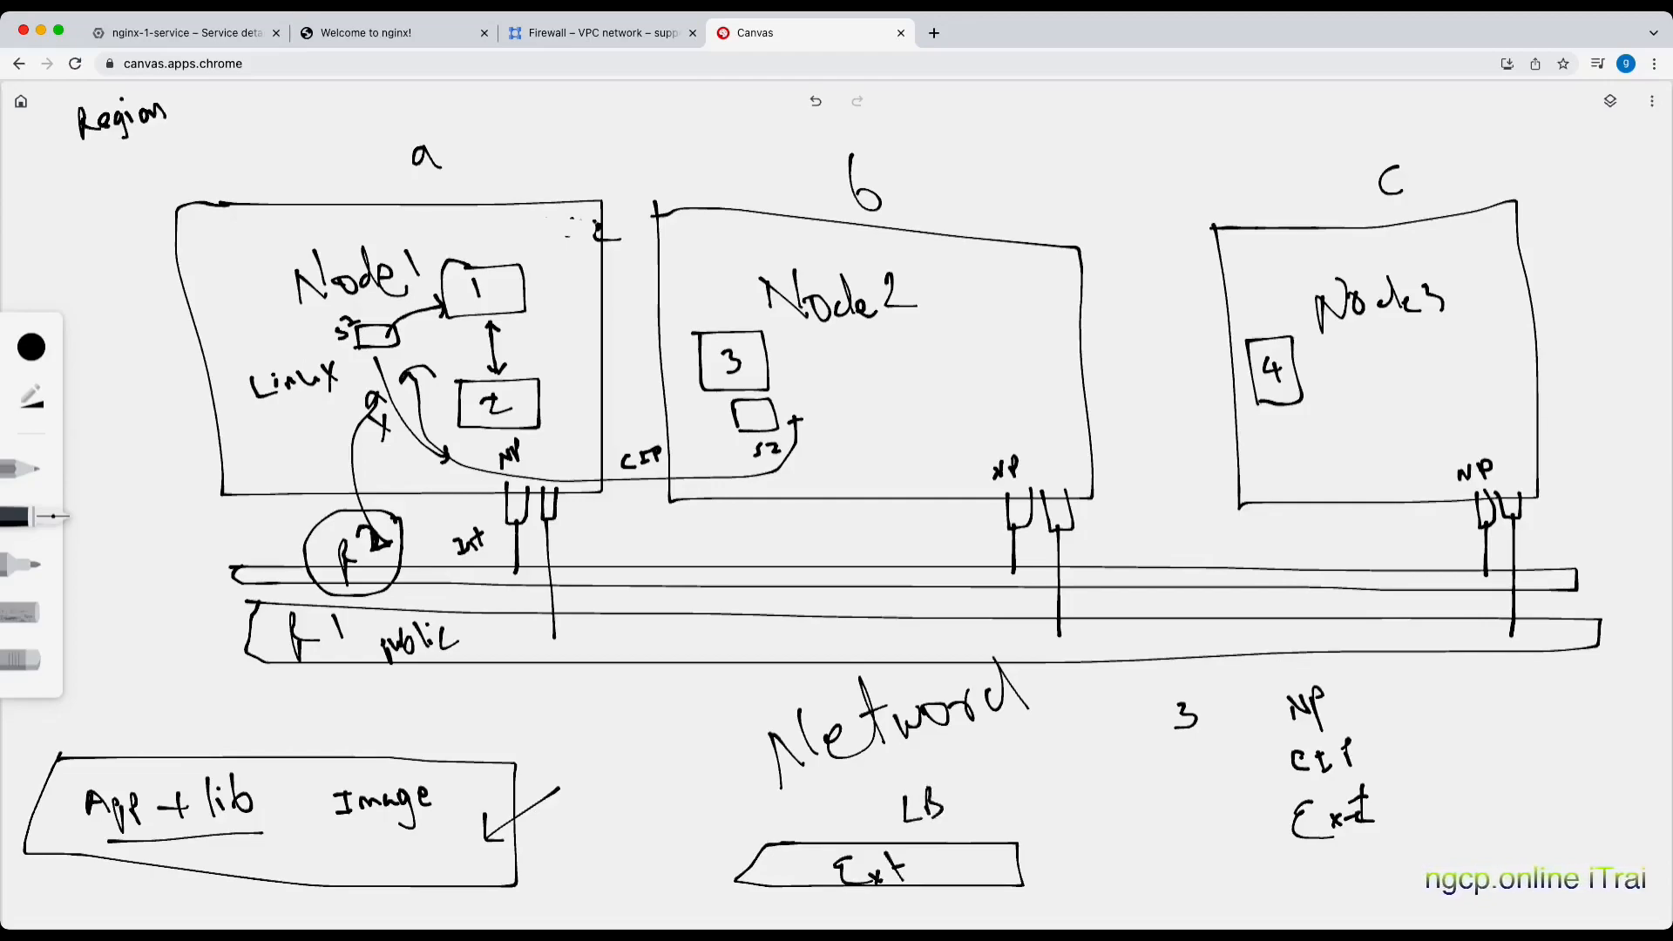
pyautogui.moveTo(948, 815)
pyautogui.mouseDown()
pyautogui.moveTo(902, 739)
pyautogui.moveTo(646, 703)
pyautogui.moveTo(671, 700)
pyautogui.mouseUp()
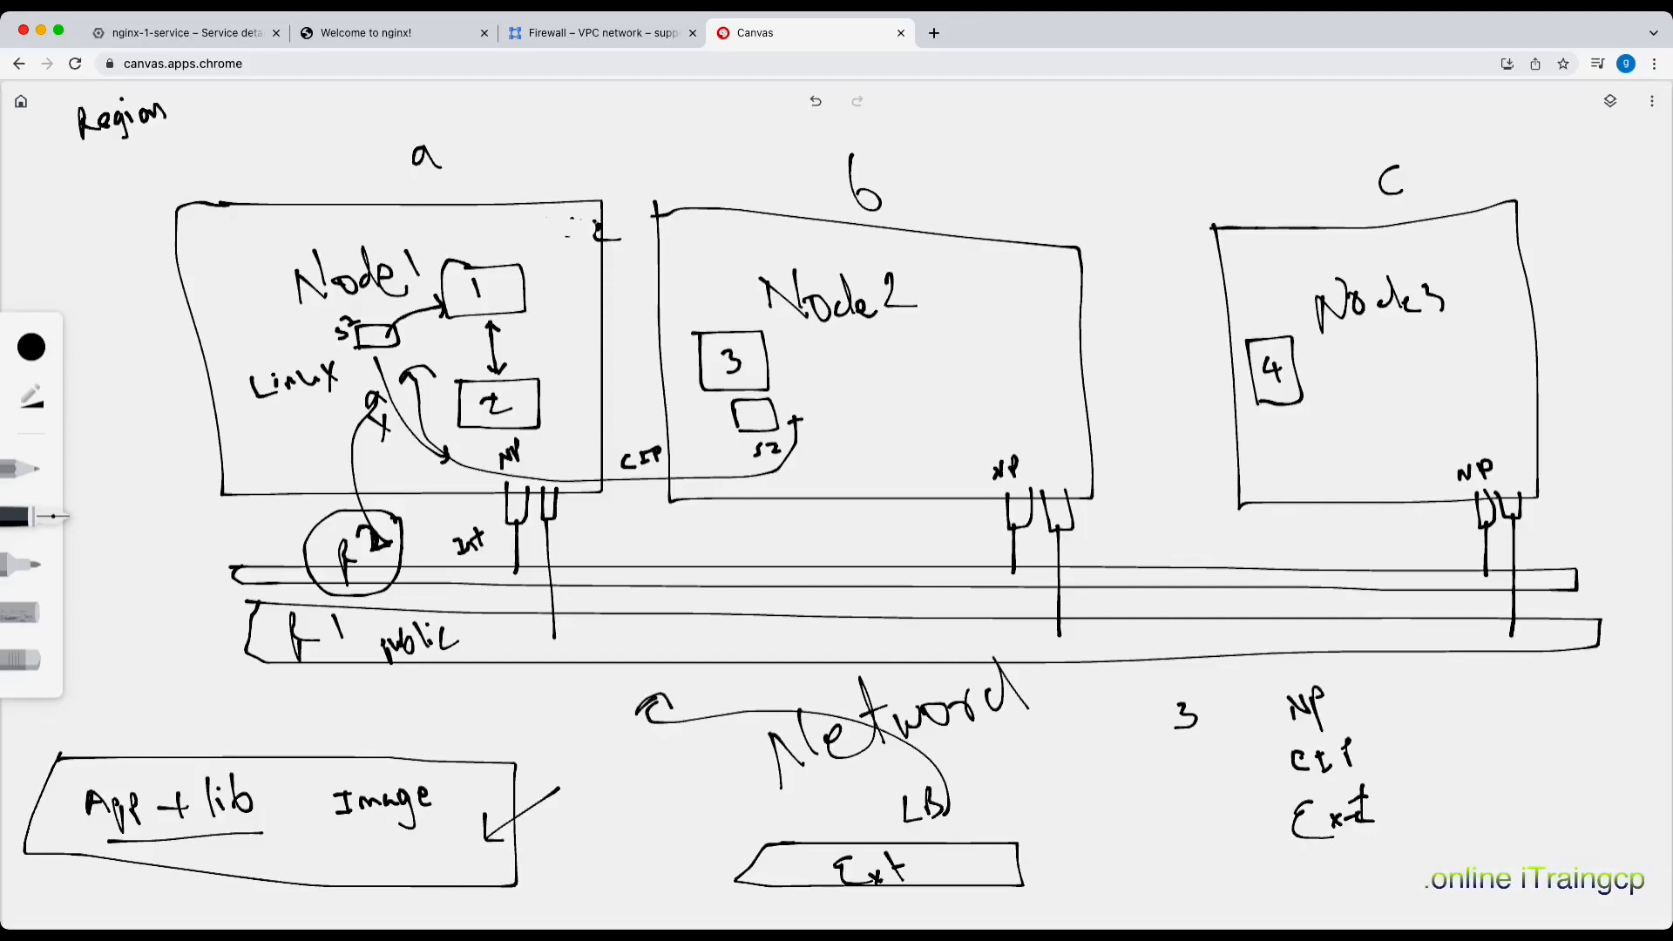
pyautogui.moveTo(1229, 802)
pyautogui.mouseDown()
pyautogui.moveTo(1418, 765)
pyautogui.moveTo(1386, 850)
pyautogui.moveTo(1214, 806)
pyautogui.moveTo(1234, 801)
pyautogui.mouseUp()
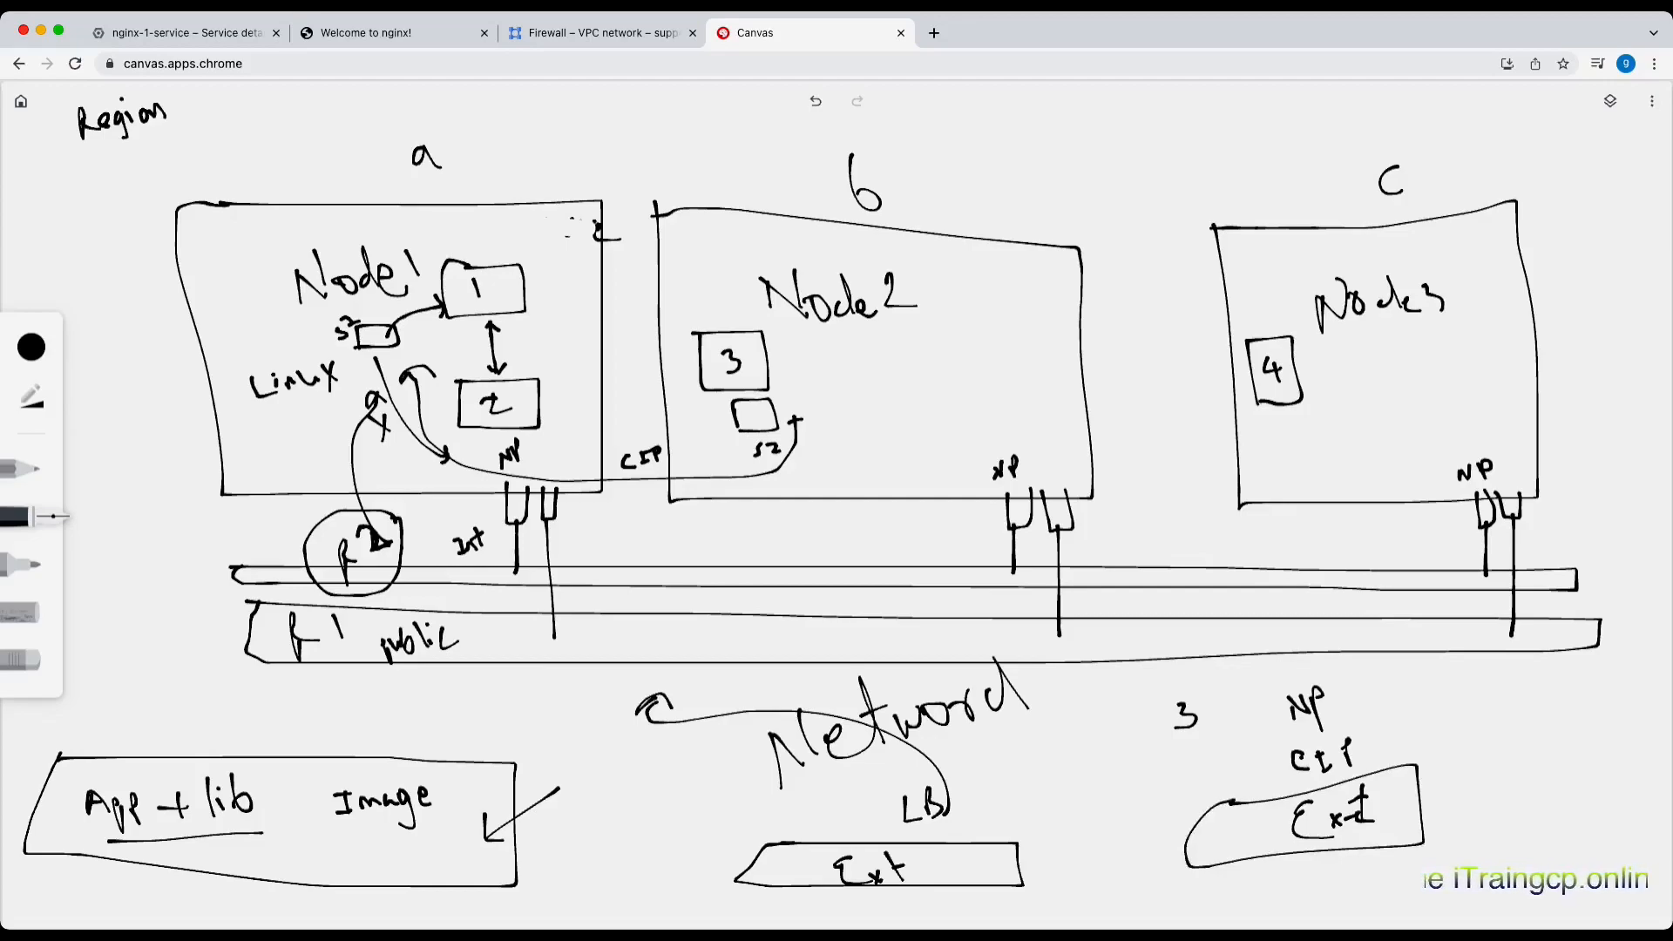
# Draw an arrow labelled "nginx" from above into Node3 toward box 4, and add small marks beside that box
pyautogui.moveTo(1274, 159); pyautogui.dragTo(1285, 301)
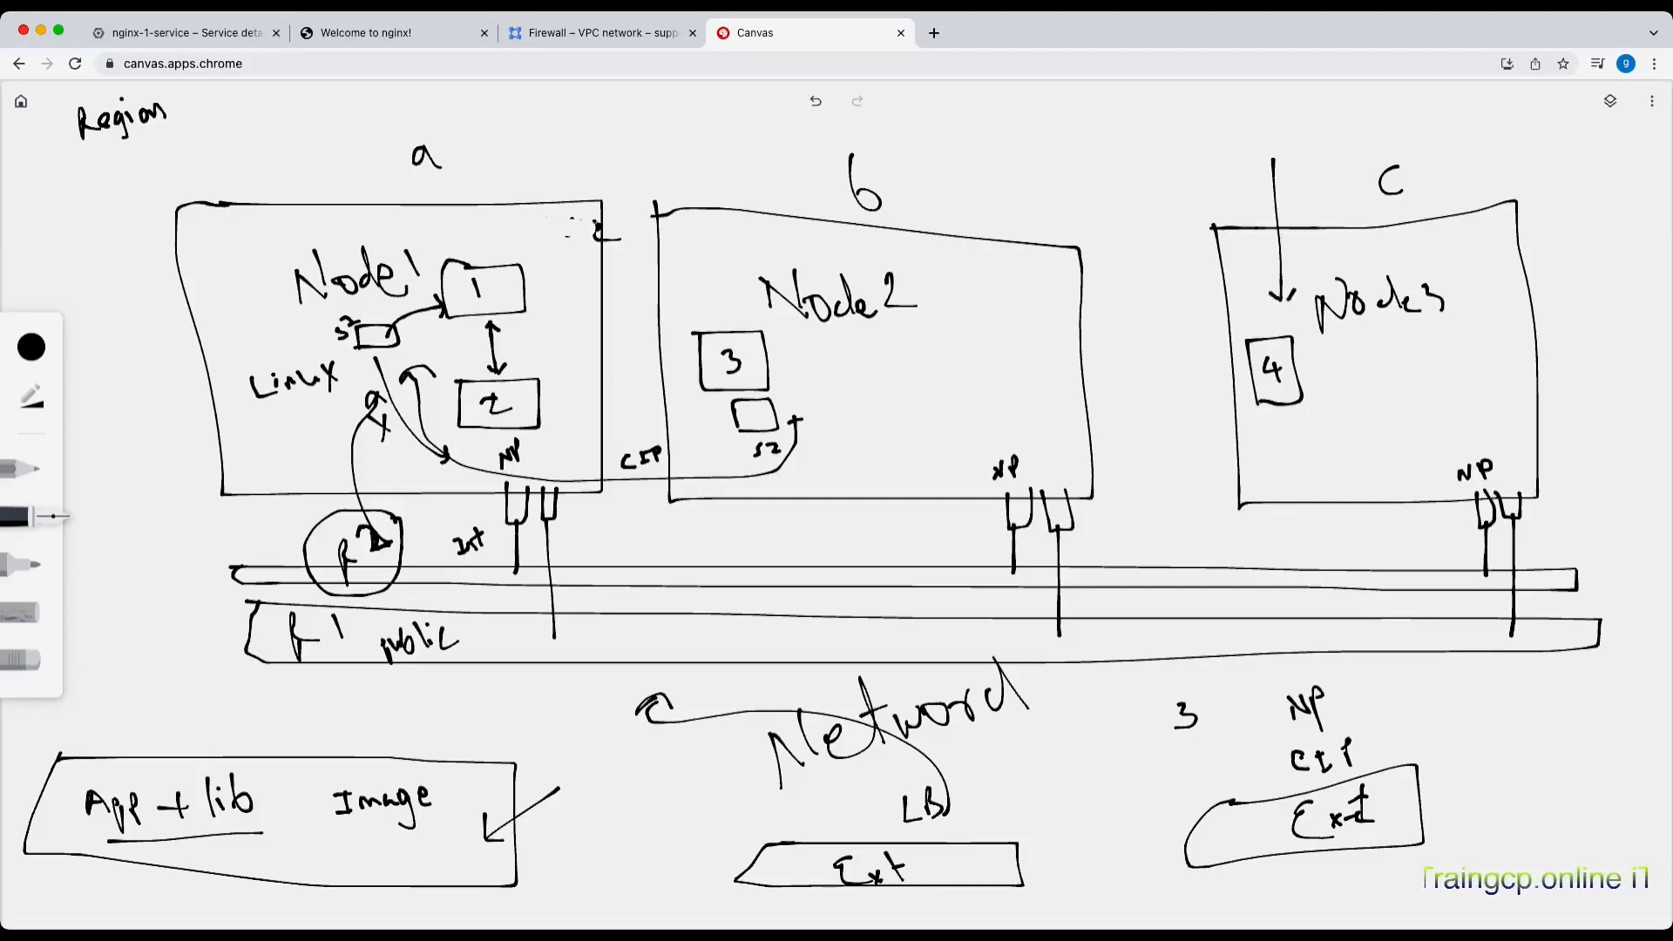
pyautogui.moveTo(1232, 148)
pyautogui.mouseDown()
pyautogui.moveTo(1241, 128)
pyautogui.moveTo(1252, 144)
pyautogui.mouseUp()
pyautogui.moveTo(1263, 127)
pyautogui.mouseDown()
pyautogui.moveTo(1268, 141)
pyautogui.moveTo(1309, 116)
pyautogui.mouseUp()
pyautogui.moveTo(1314, 101); pyautogui.dragTo(1301, 122)
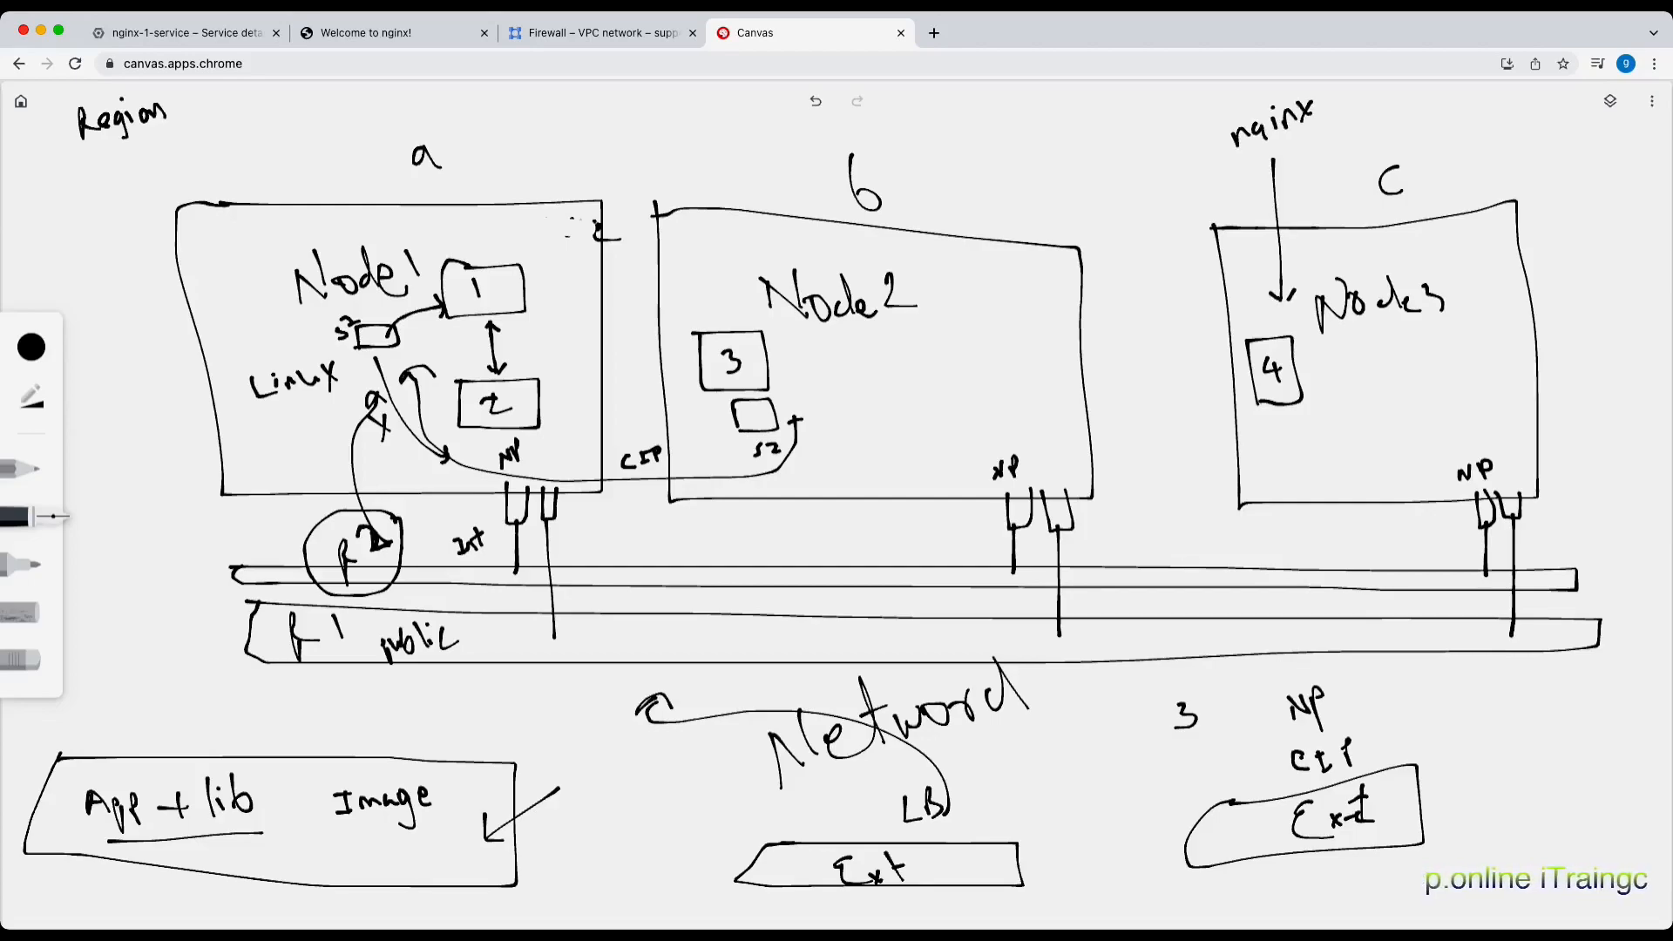
pyautogui.moveTo(1269, 121); pyautogui.dragTo(1255, 154)
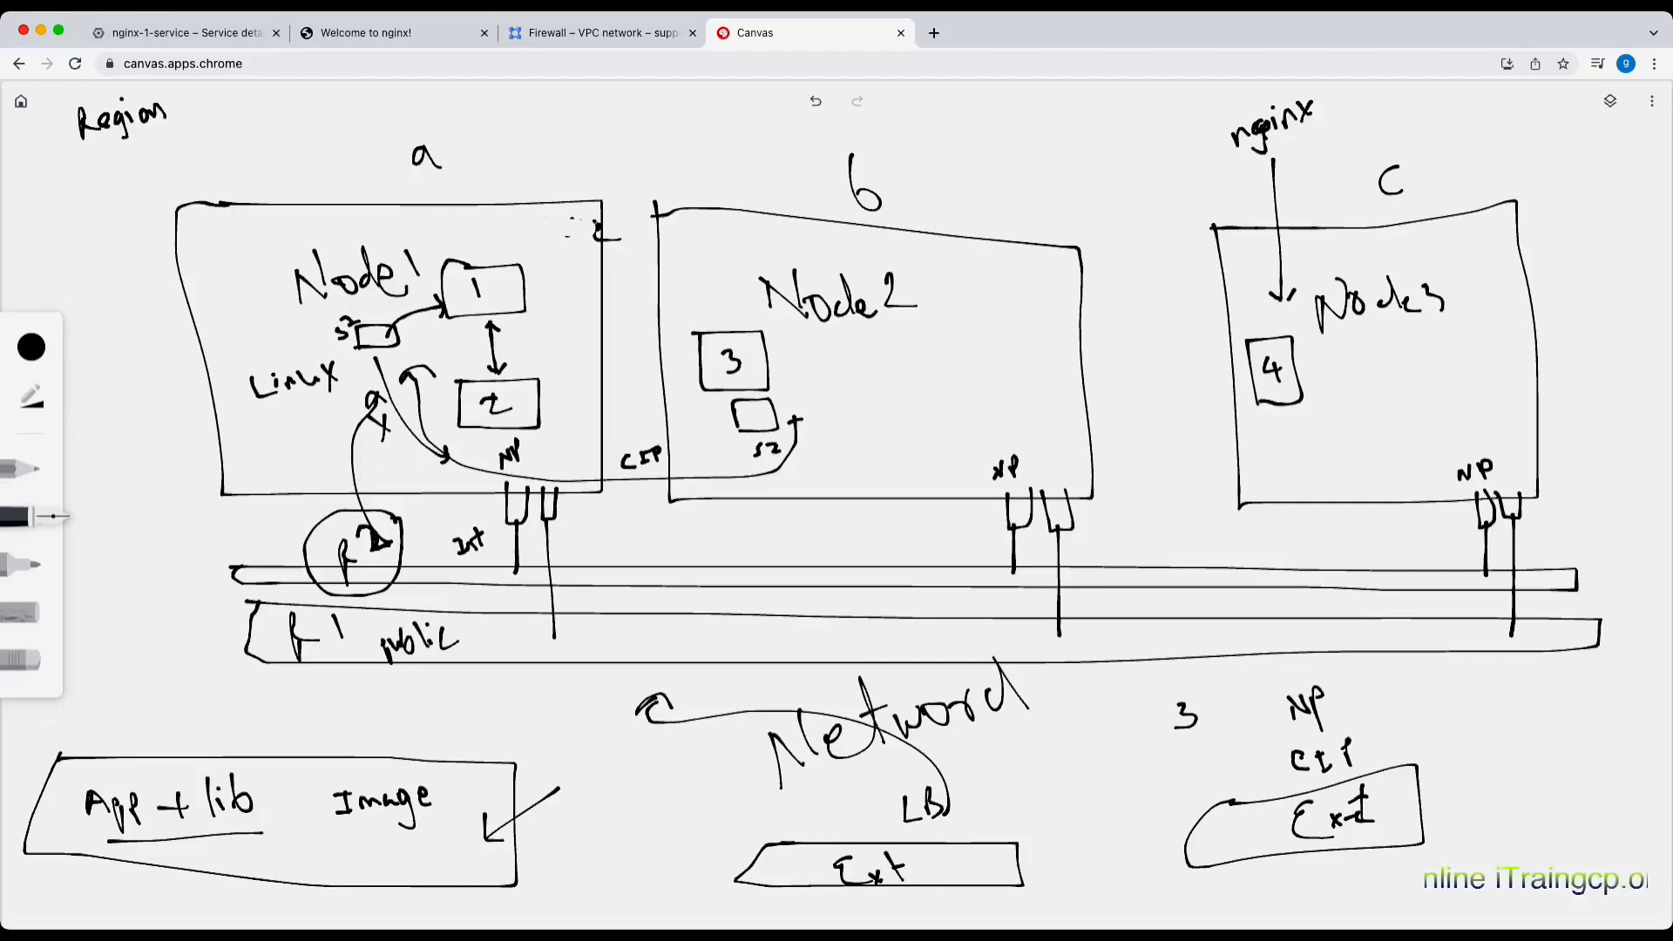
pyautogui.moveTo(1332, 375); pyautogui.dragTo(1374, 380)
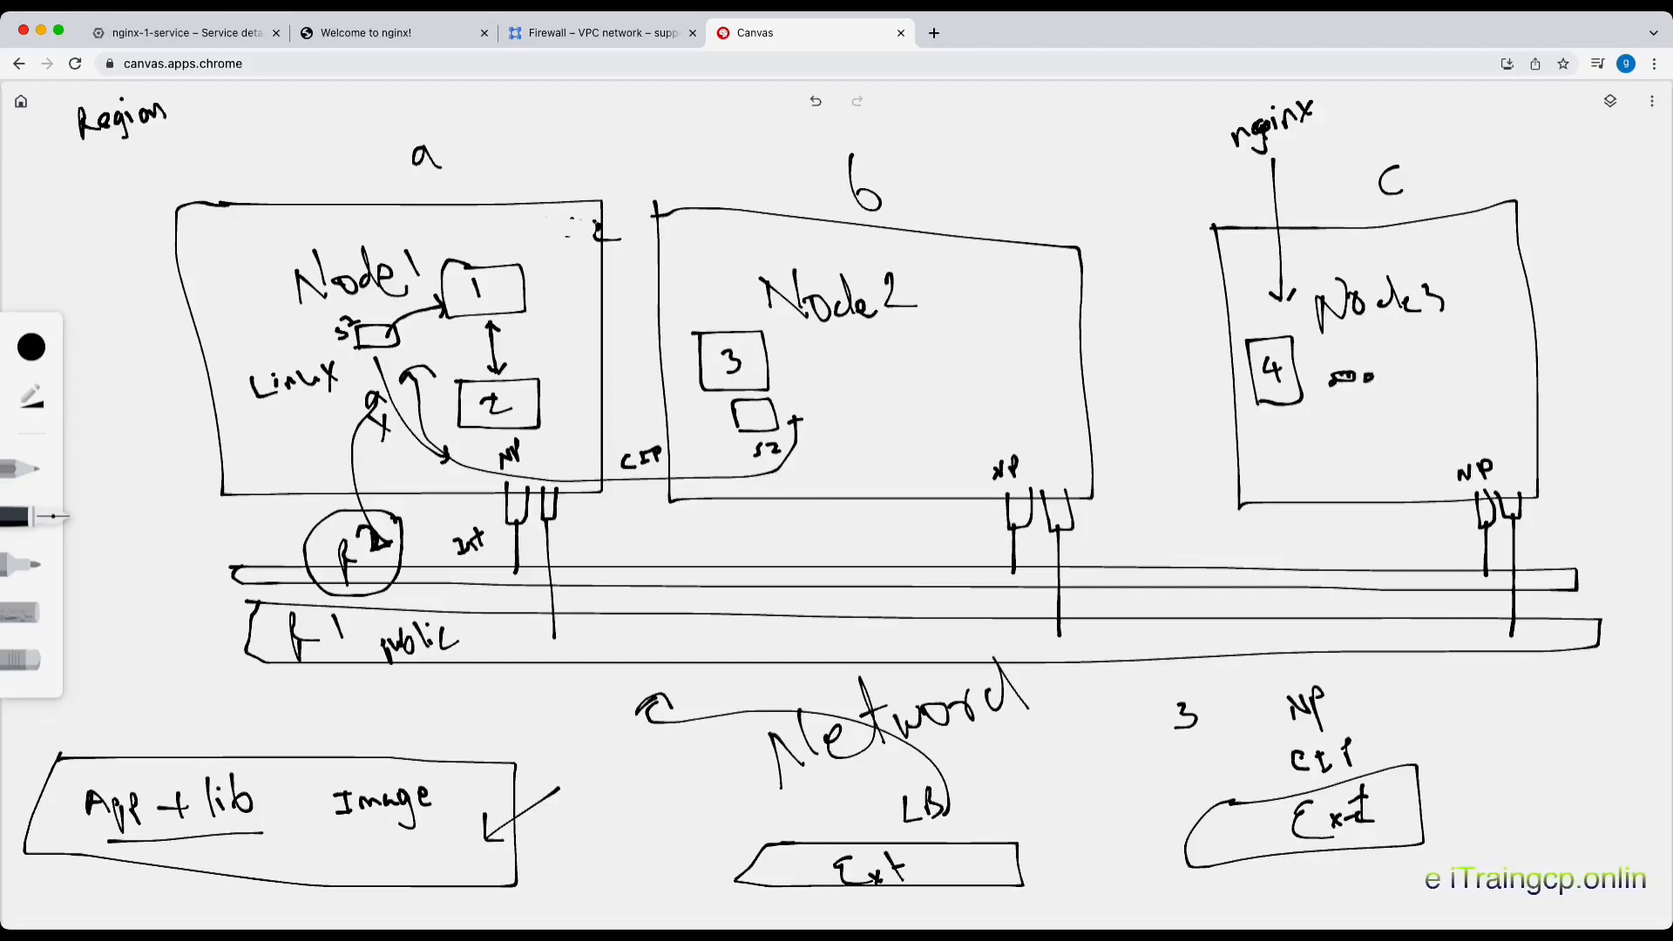
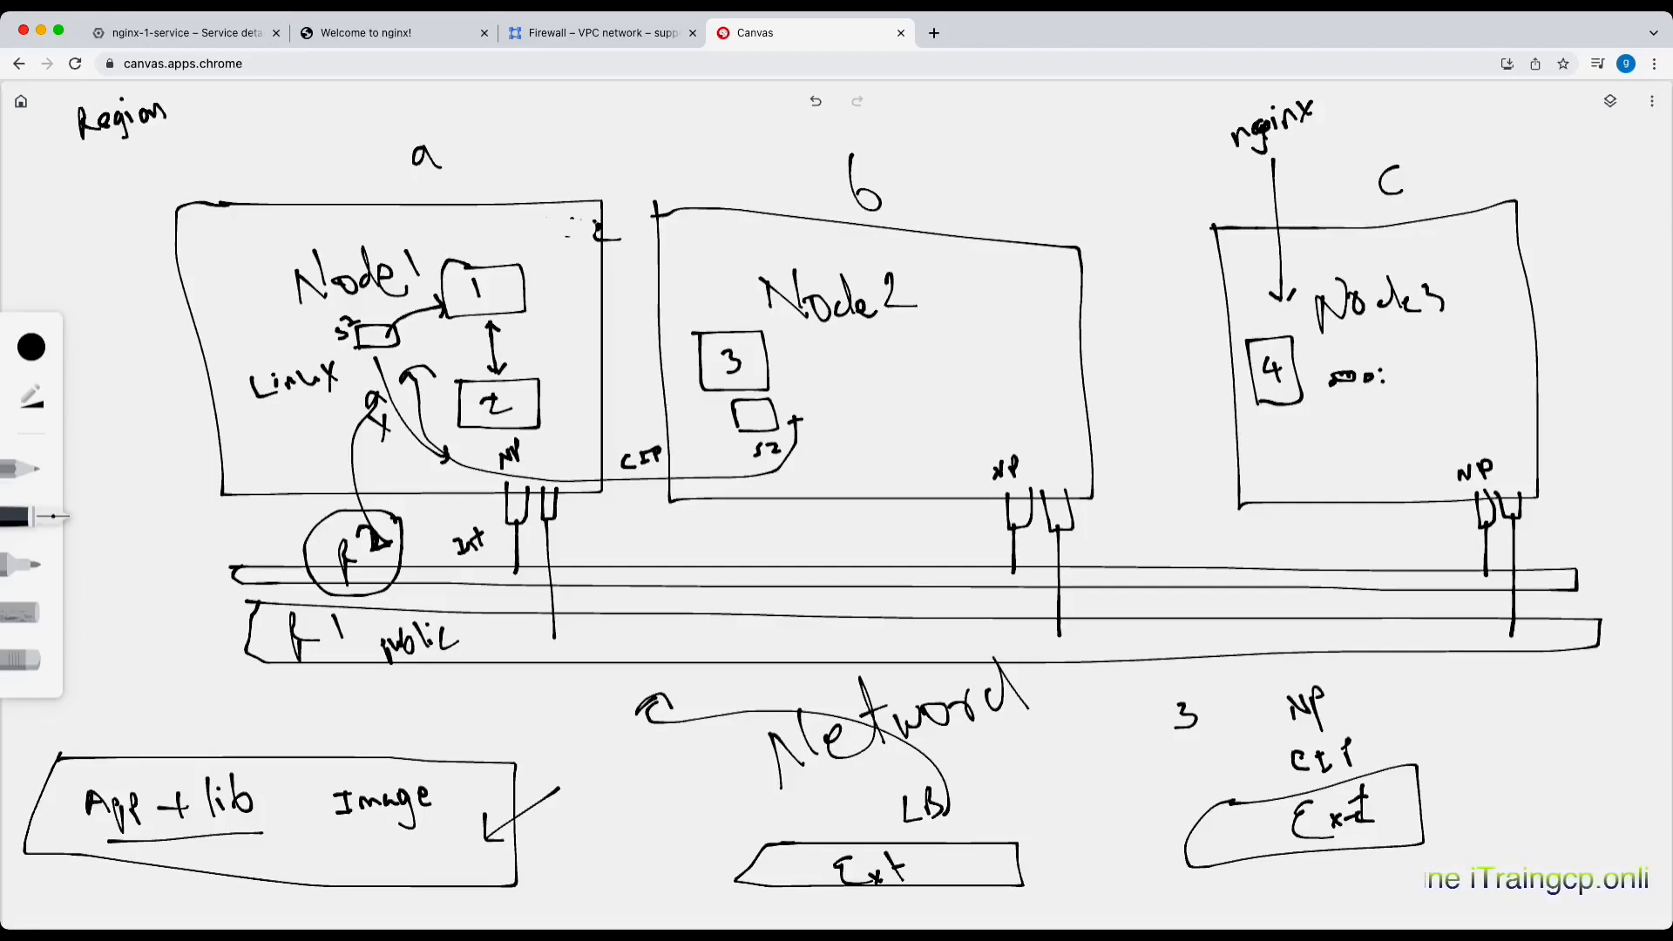
# Draw a curved arrow from the network label to box 4, write "LB" beside the framed "Ext", and underline "nginx"
pyautogui.moveTo(728, 690); pyautogui.dragTo(1298, 432)
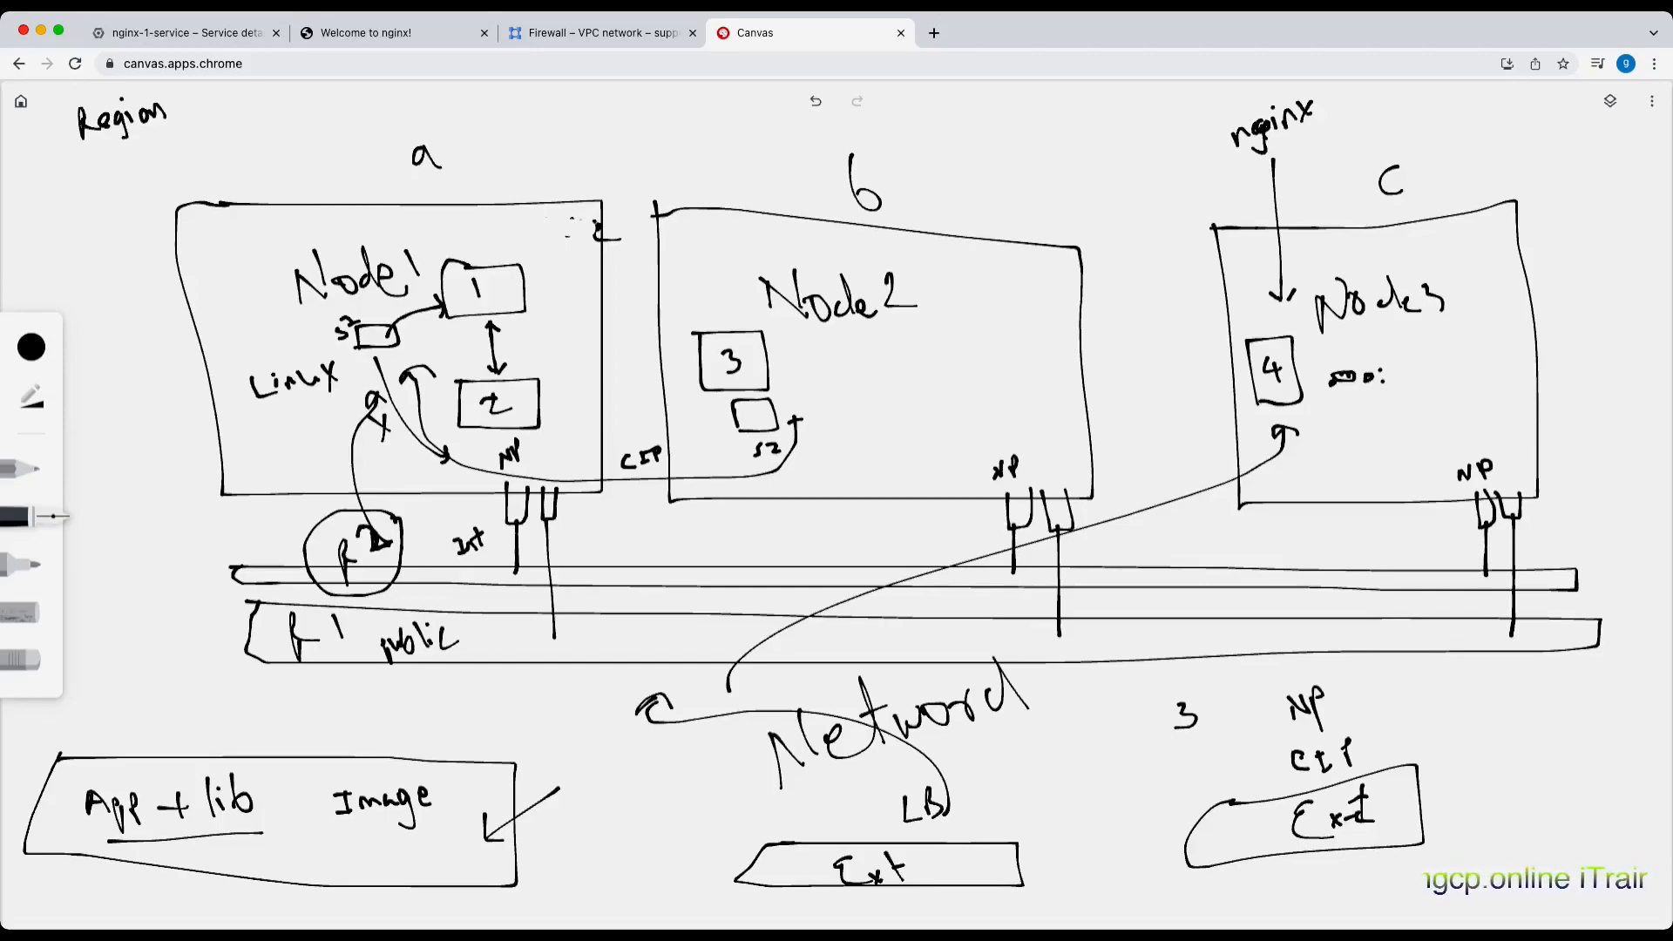
pyautogui.moveTo(1459, 774); pyautogui.dragTo(1462, 803)
pyautogui.moveTo(1458, 774); pyautogui.dragTo(1462, 802)
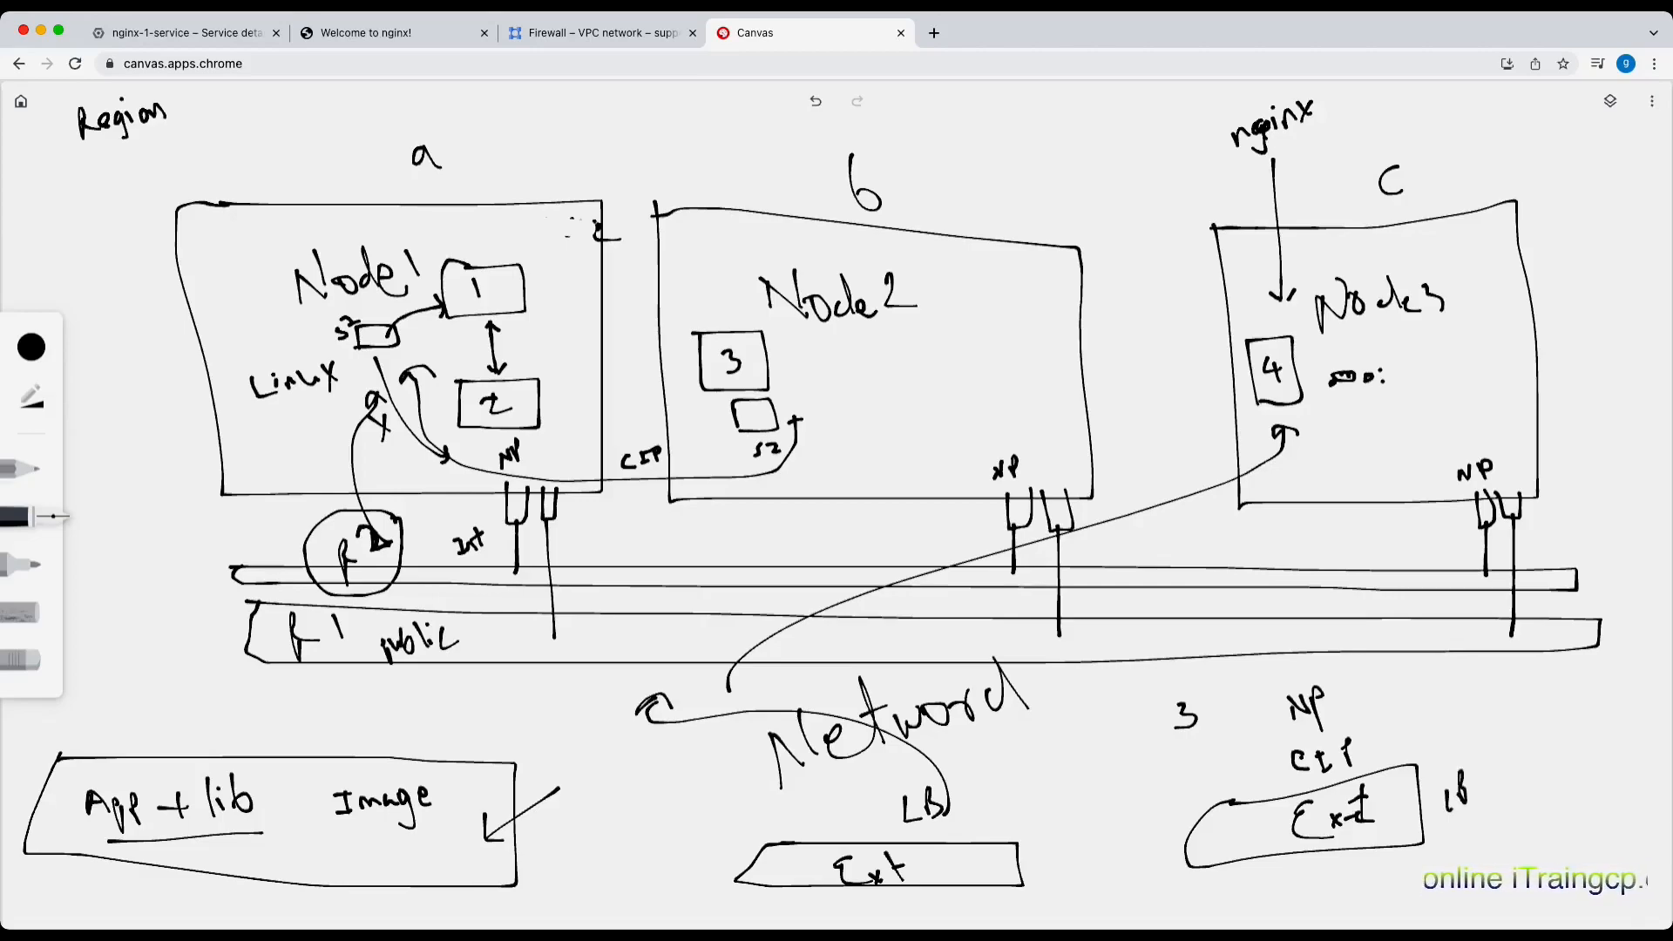
pyautogui.moveTo(1255, 150); pyautogui.dragTo(1322, 128)
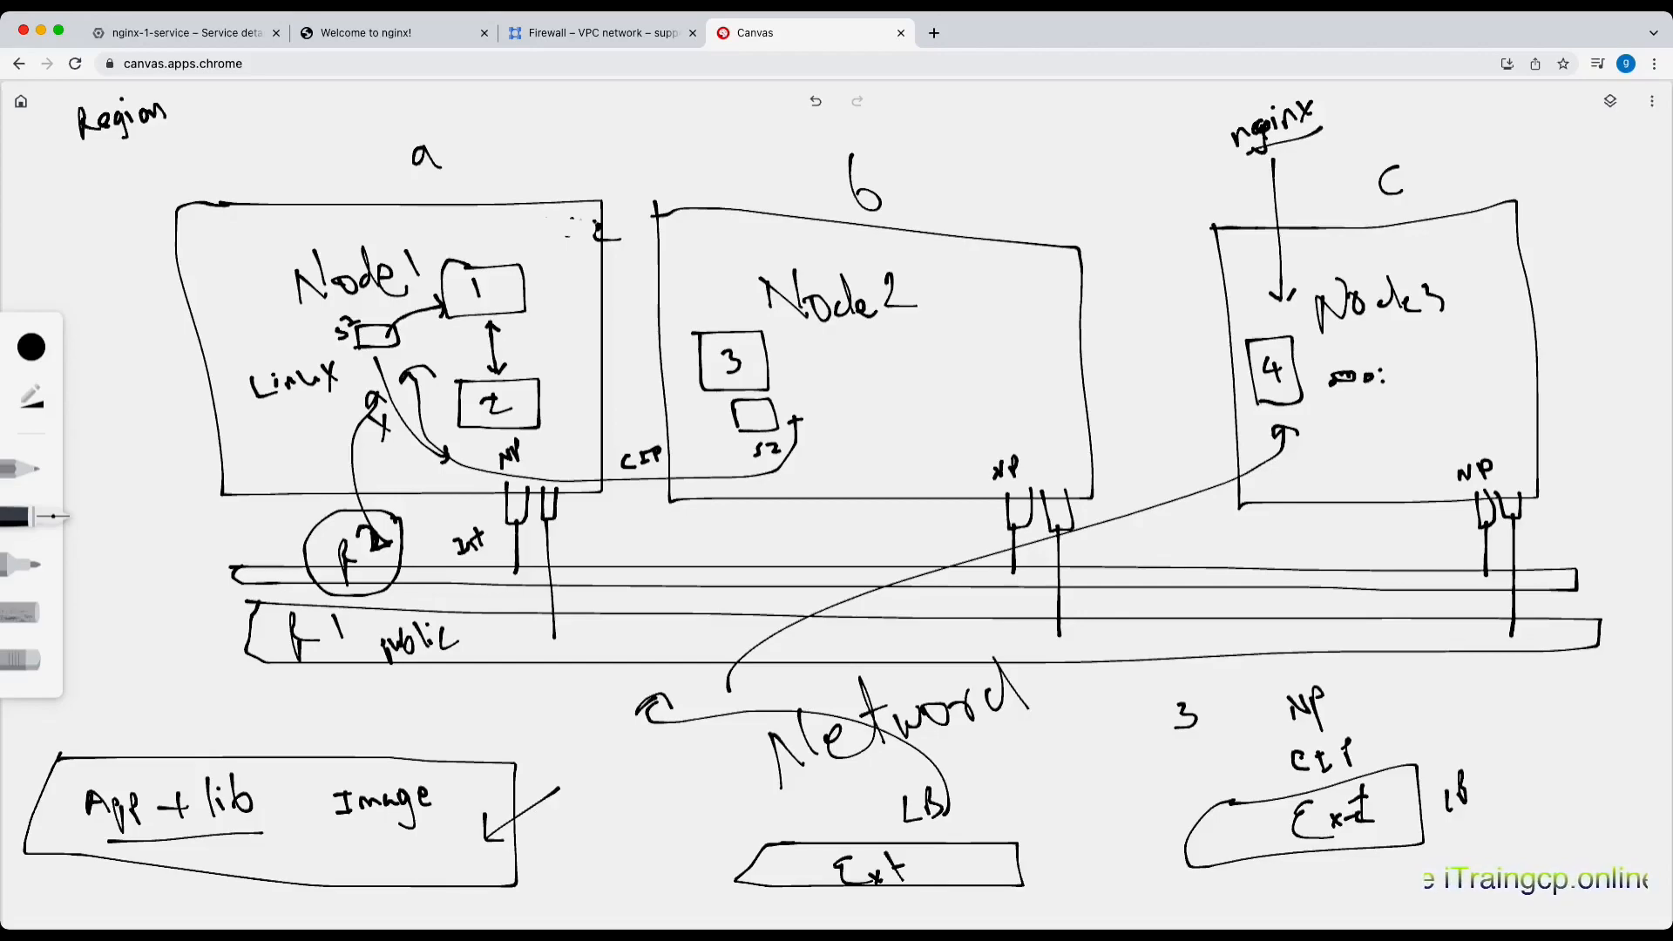
# Write "N2" above Node2, underline and circle it, and draw a double-headed curved arrow beside box 3
pyautogui.moveTo(966, 200)
pyautogui.mouseDown()
pyautogui.moveTo(967, 175)
pyautogui.moveTo(987, 195)
pyautogui.moveTo(994, 172)
pyautogui.moveTo(1009, 183)
pyautogui.mouseUp()
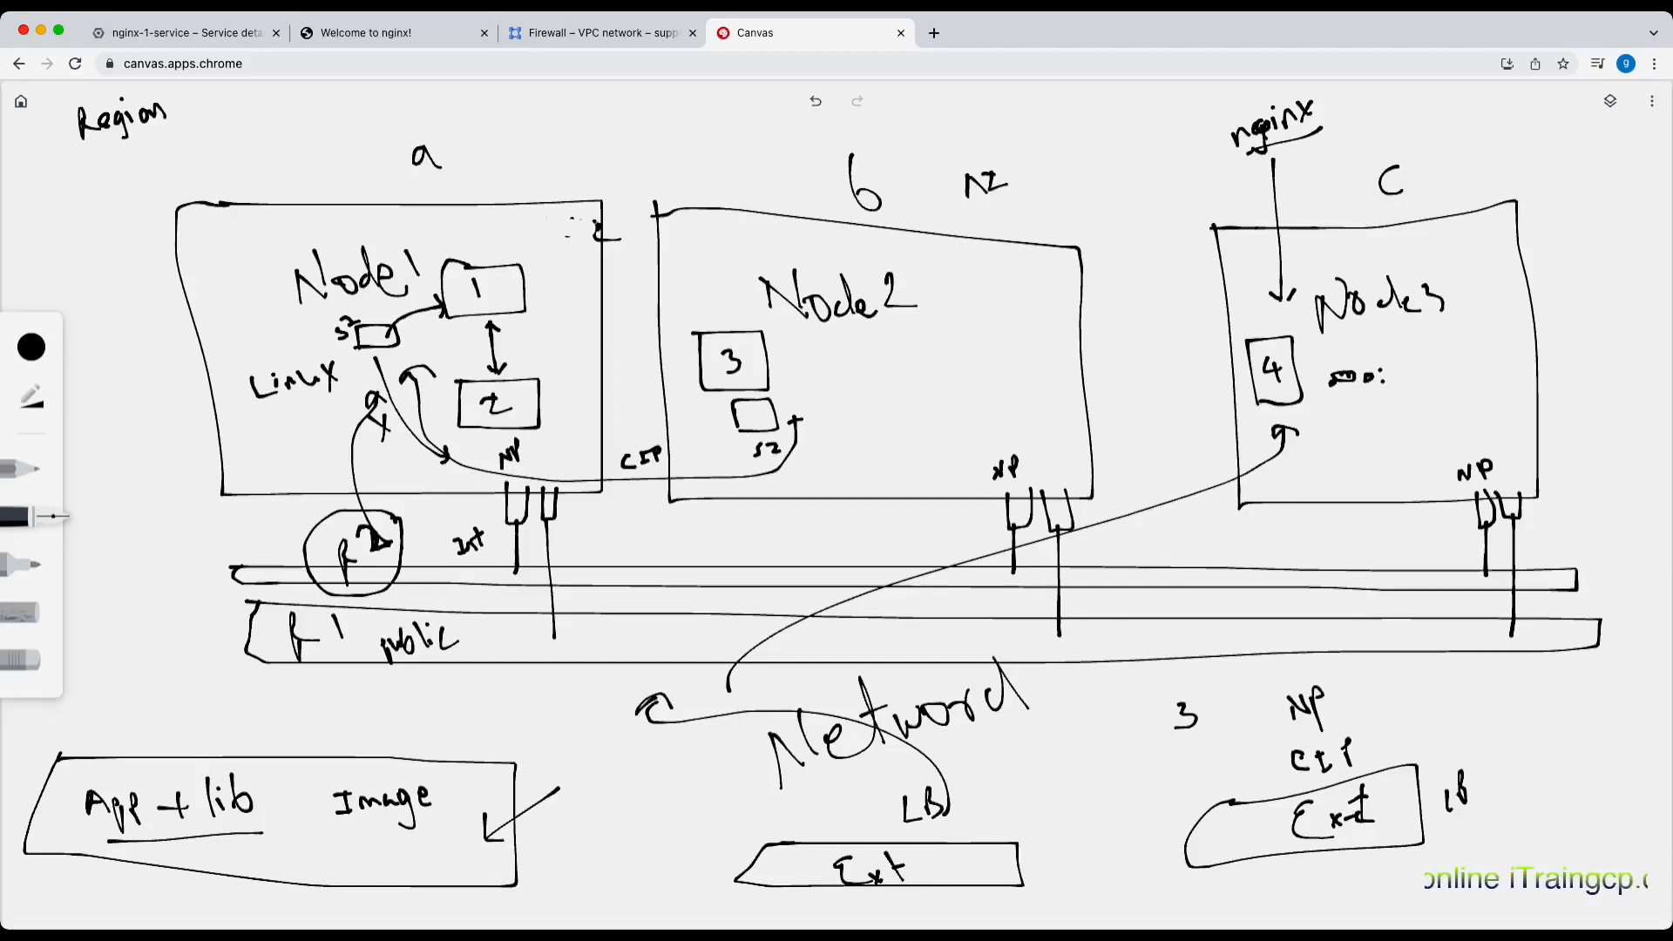
pyautogui.moveTo(975, 209)
pyautogui.mouseDown()
pyautogui.moveTo(1002, 200)
pyautogui.moveTo(968, 161)
pyautogui.moveTo(985, 221)
pyautogui.moveTo(1020, 171)
pyautogui.moveTo(1006, 160)
pyautogui.mouseUp()
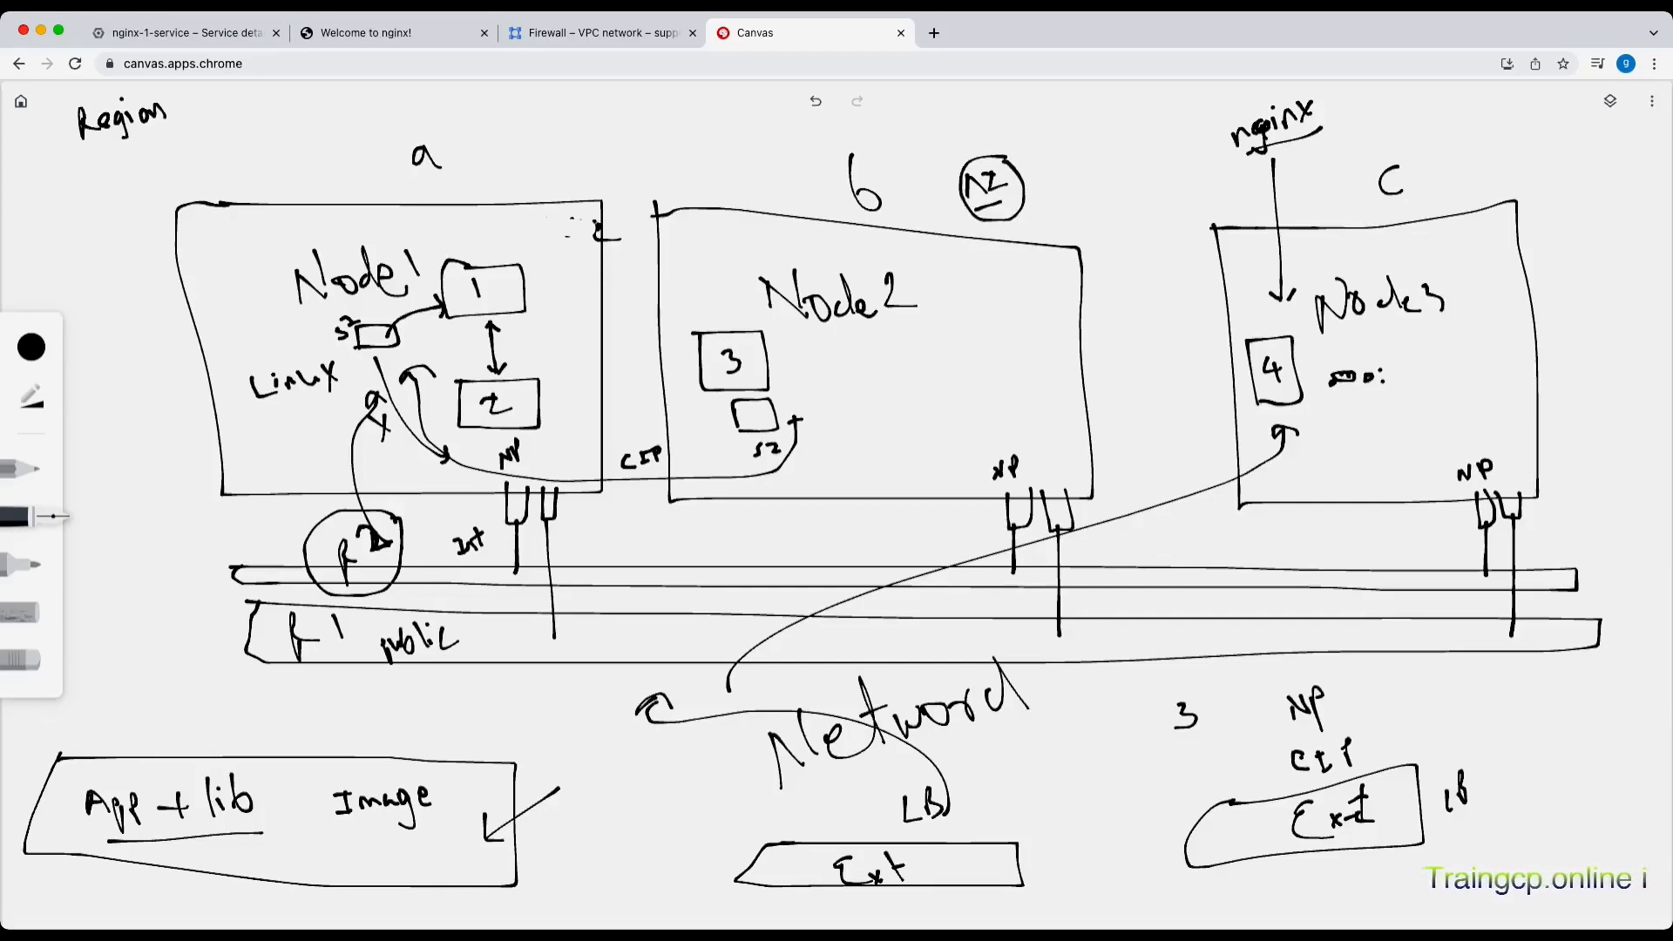
pyautogui.moveTo(795, 356)
pyautogui.mouseDown()
pyautogui.moveTo(834, 405)
pyautogui.moveTo(791, 357)
pyautogui.moveTo(811, 366)
pyautogui.mouseUp()
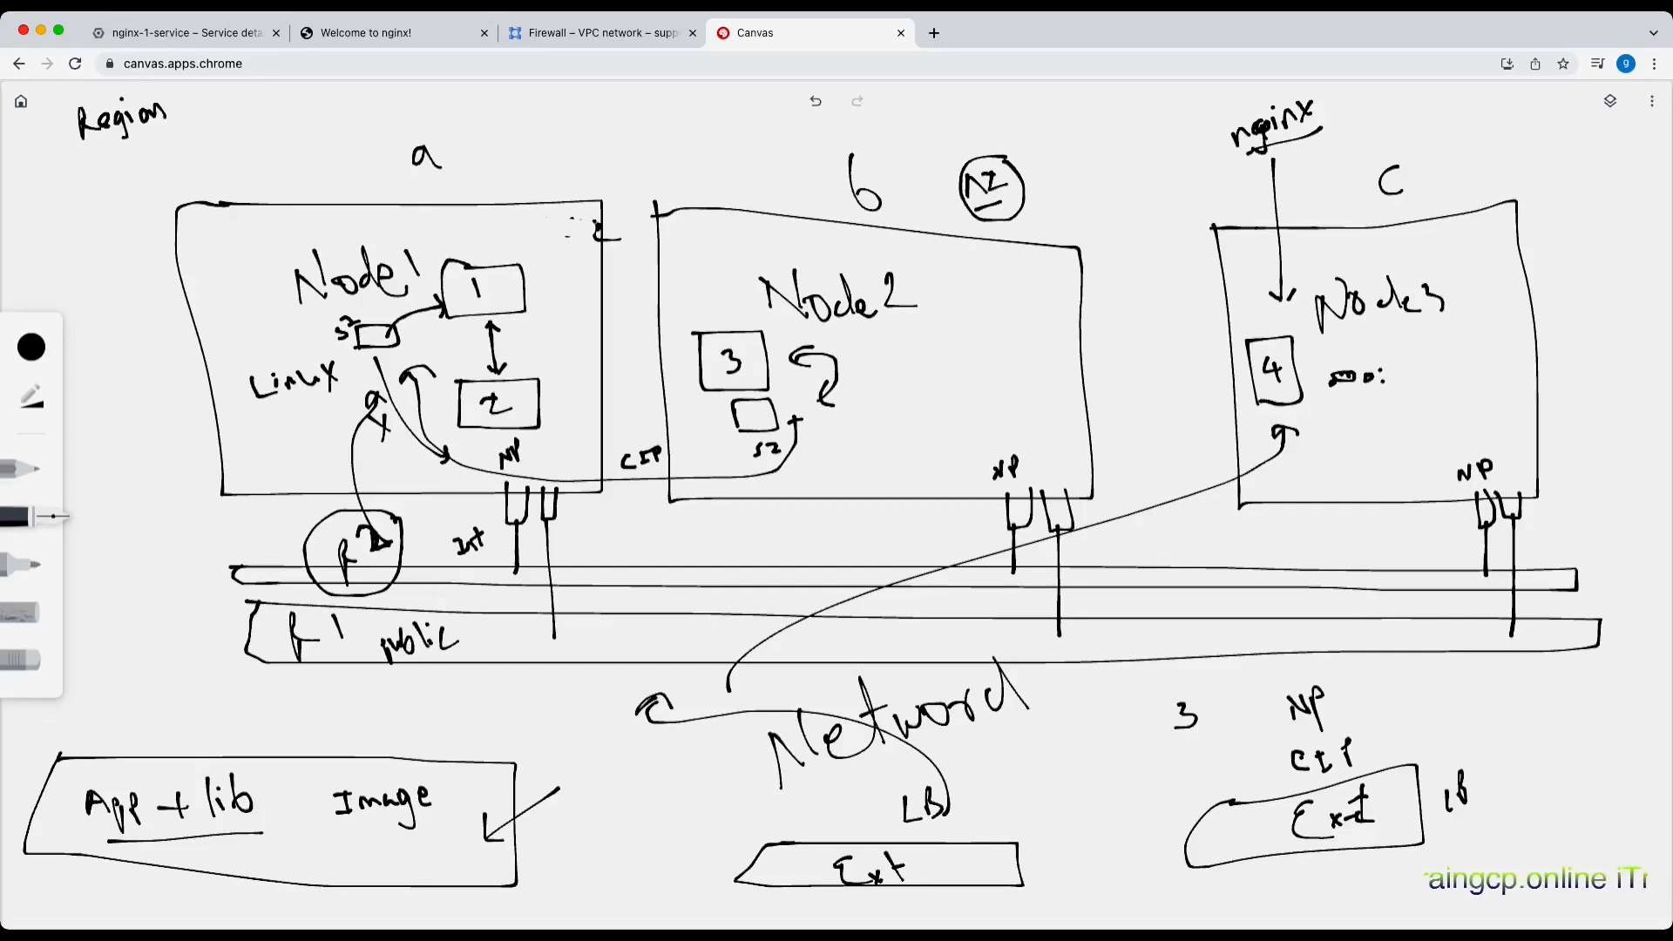
# Switch to the Kubernetes Engine console, start a new workload deployment with the existing nginx:latest image, and continue to its configuration
pyautogui.click(209, 33)
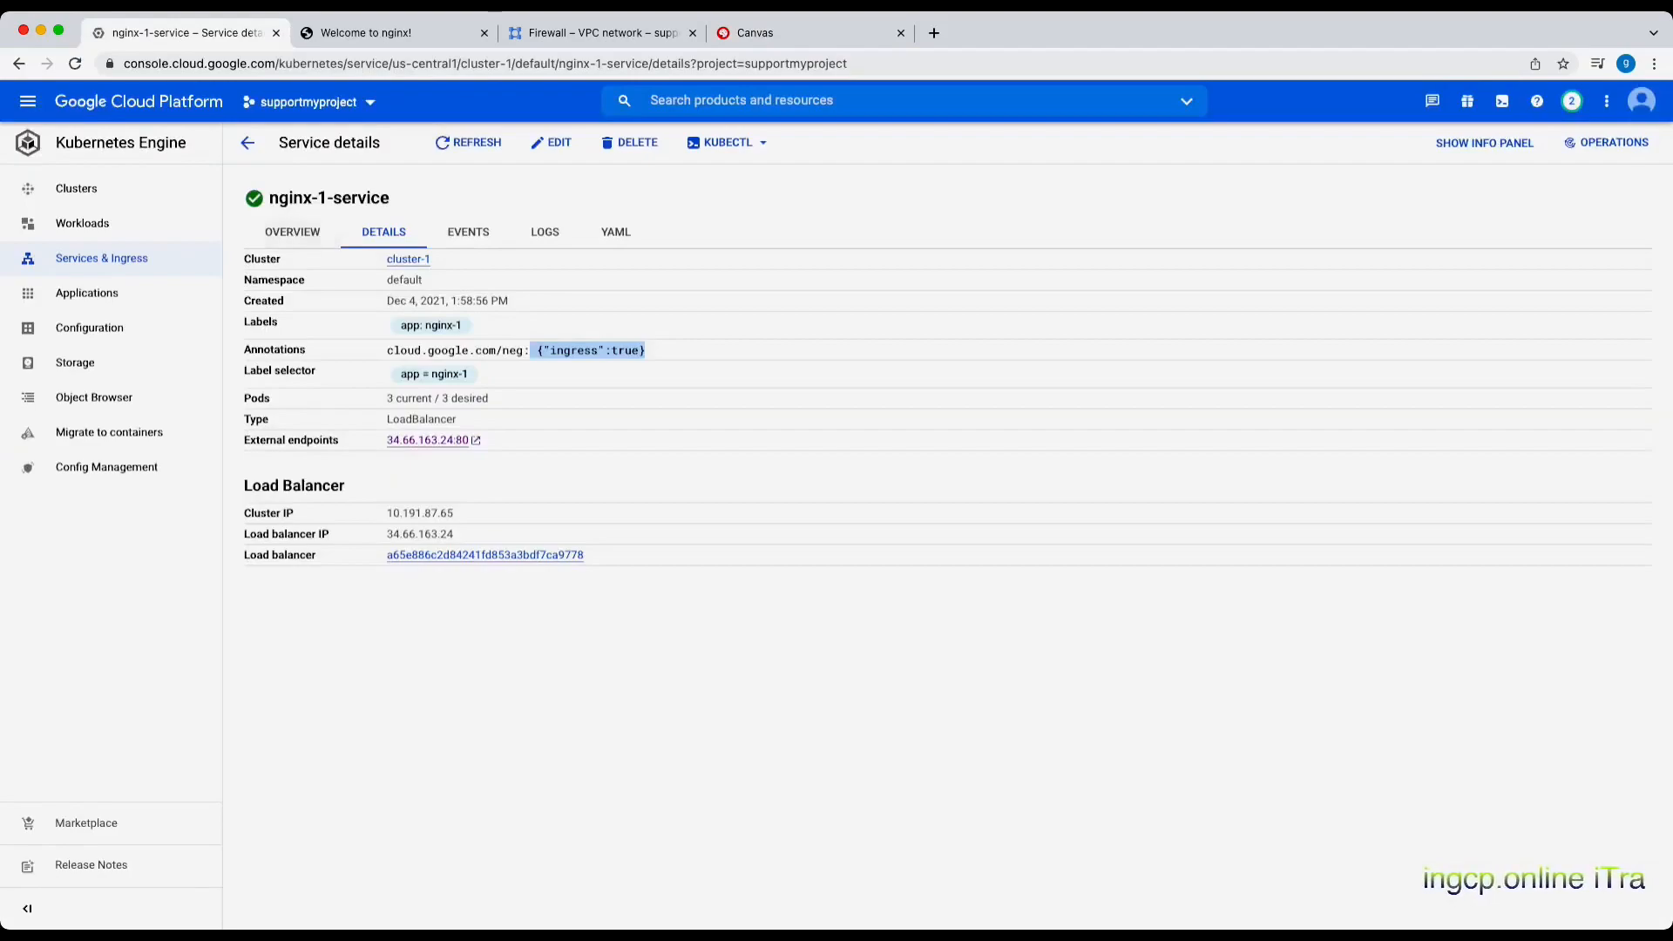
pyautogui.click(247, 143)
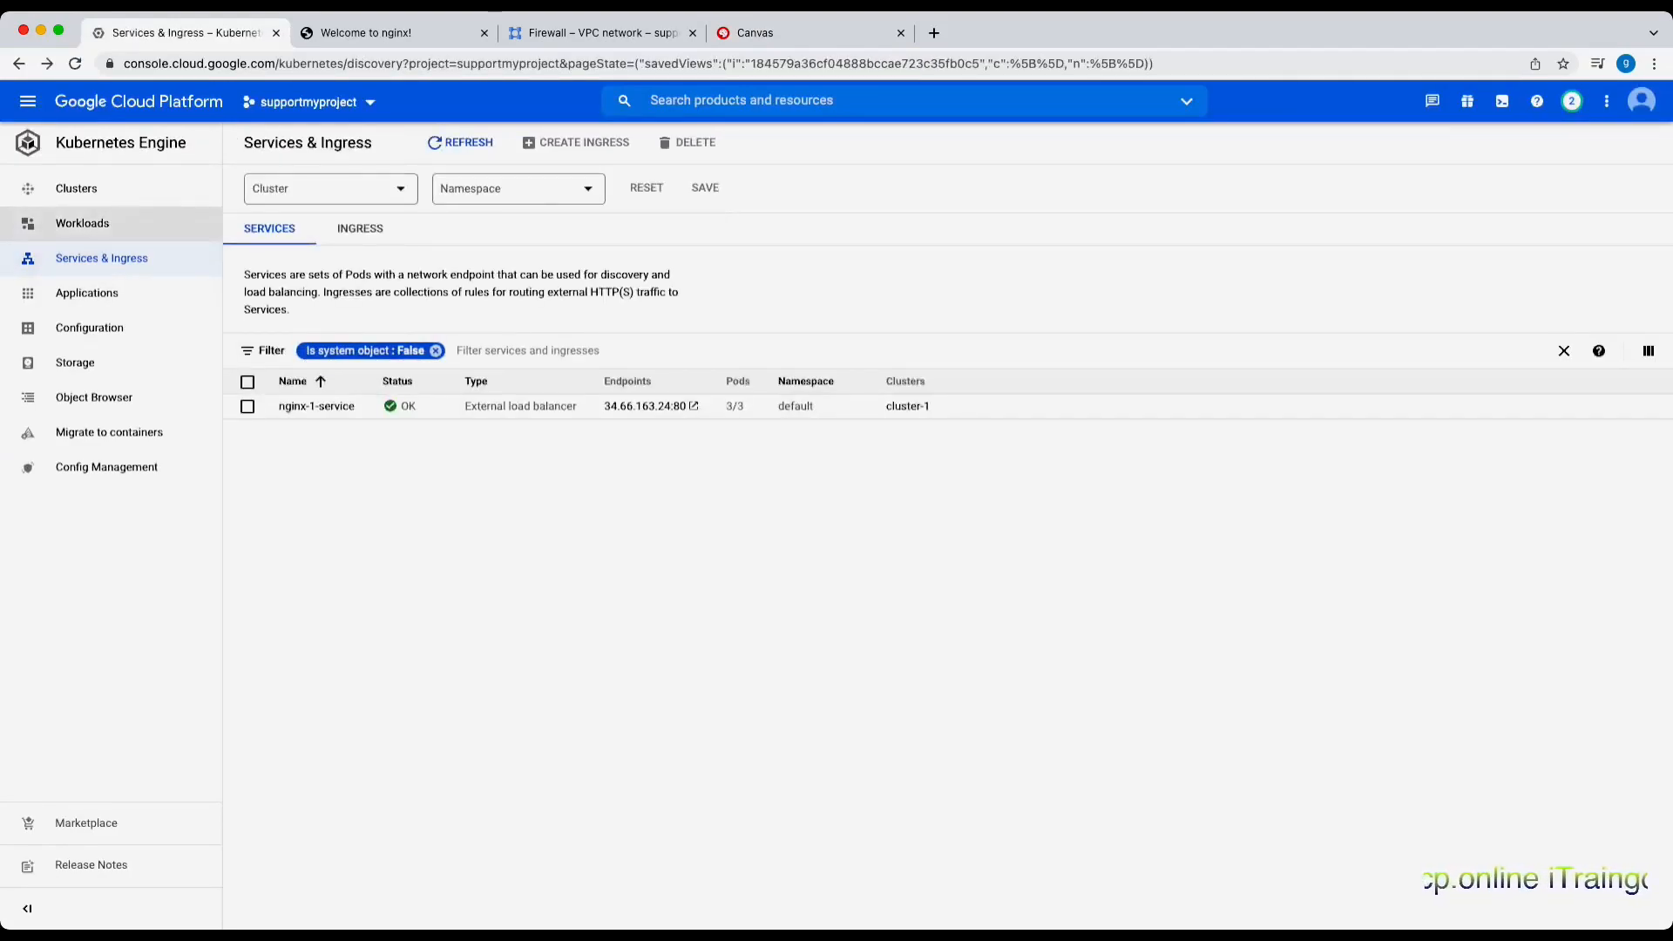
pyautogui.click(83, 223)
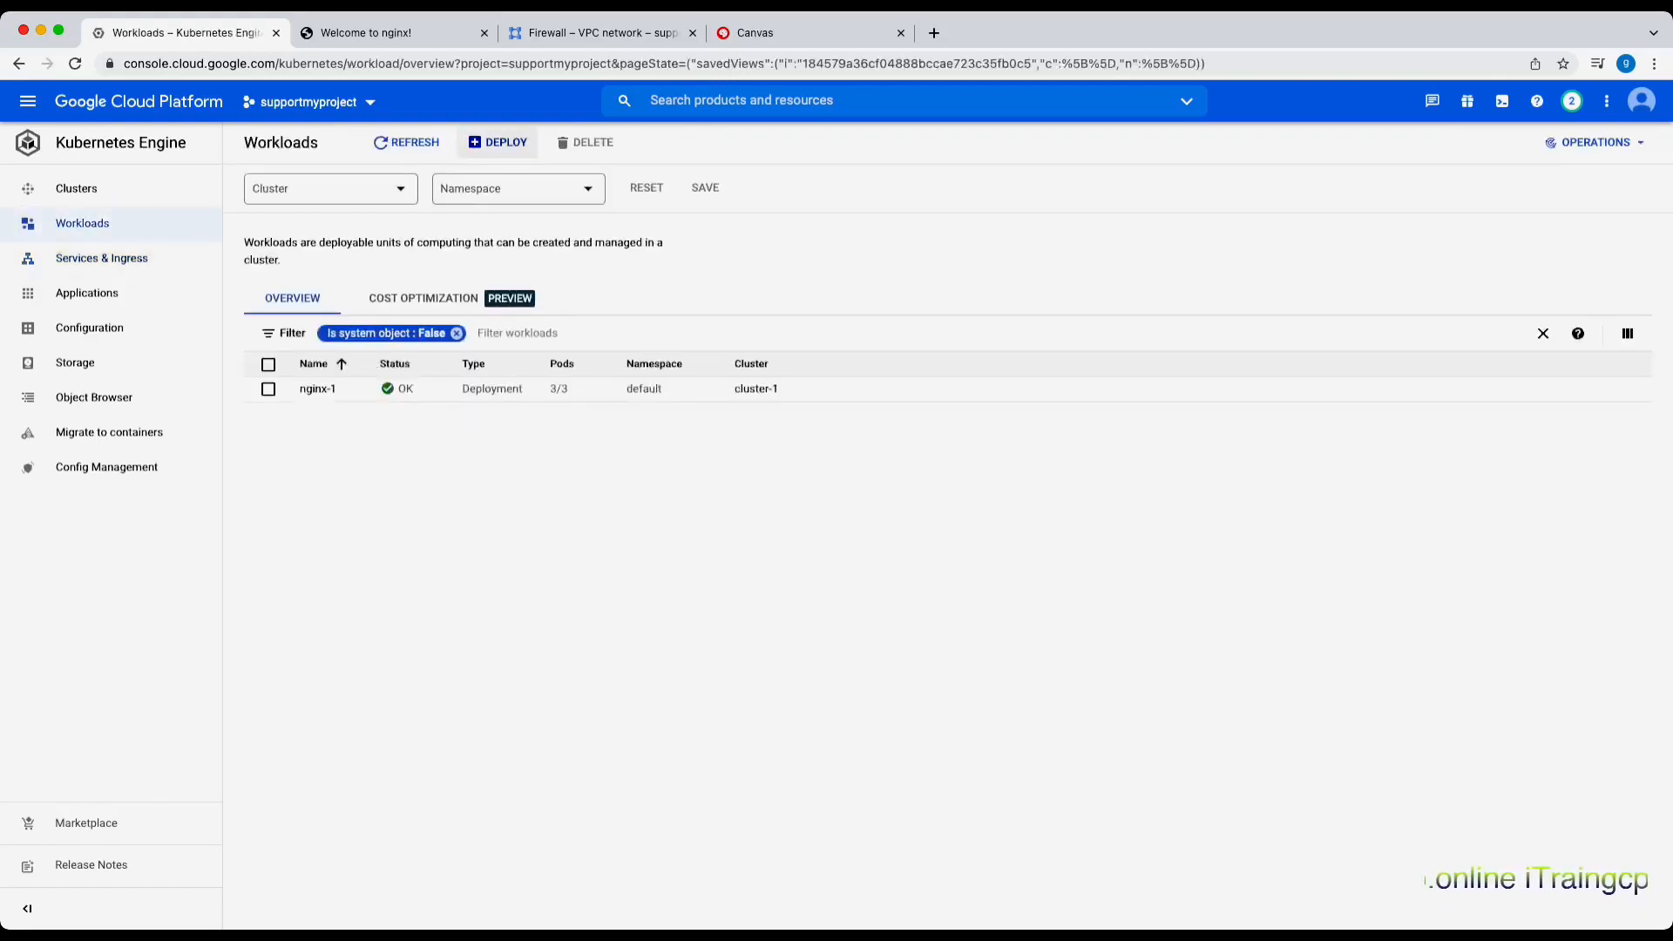
pyautogui.click(498, 142)
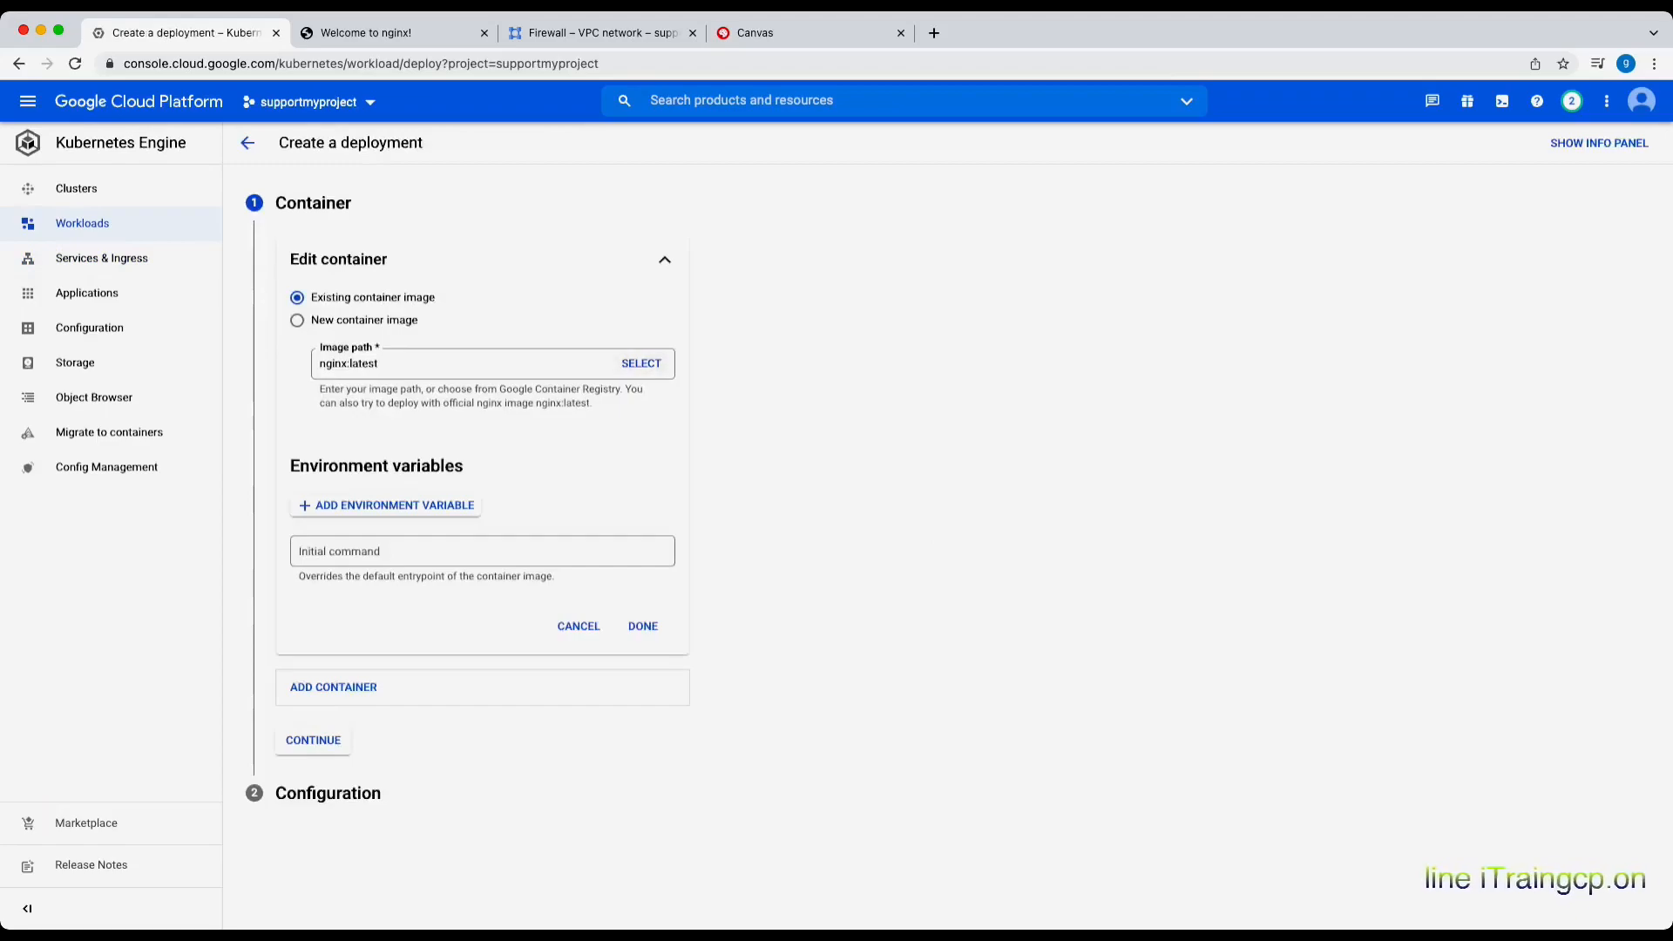
pyautogui.click(643, 626)
pyautogui.click(314, 327)
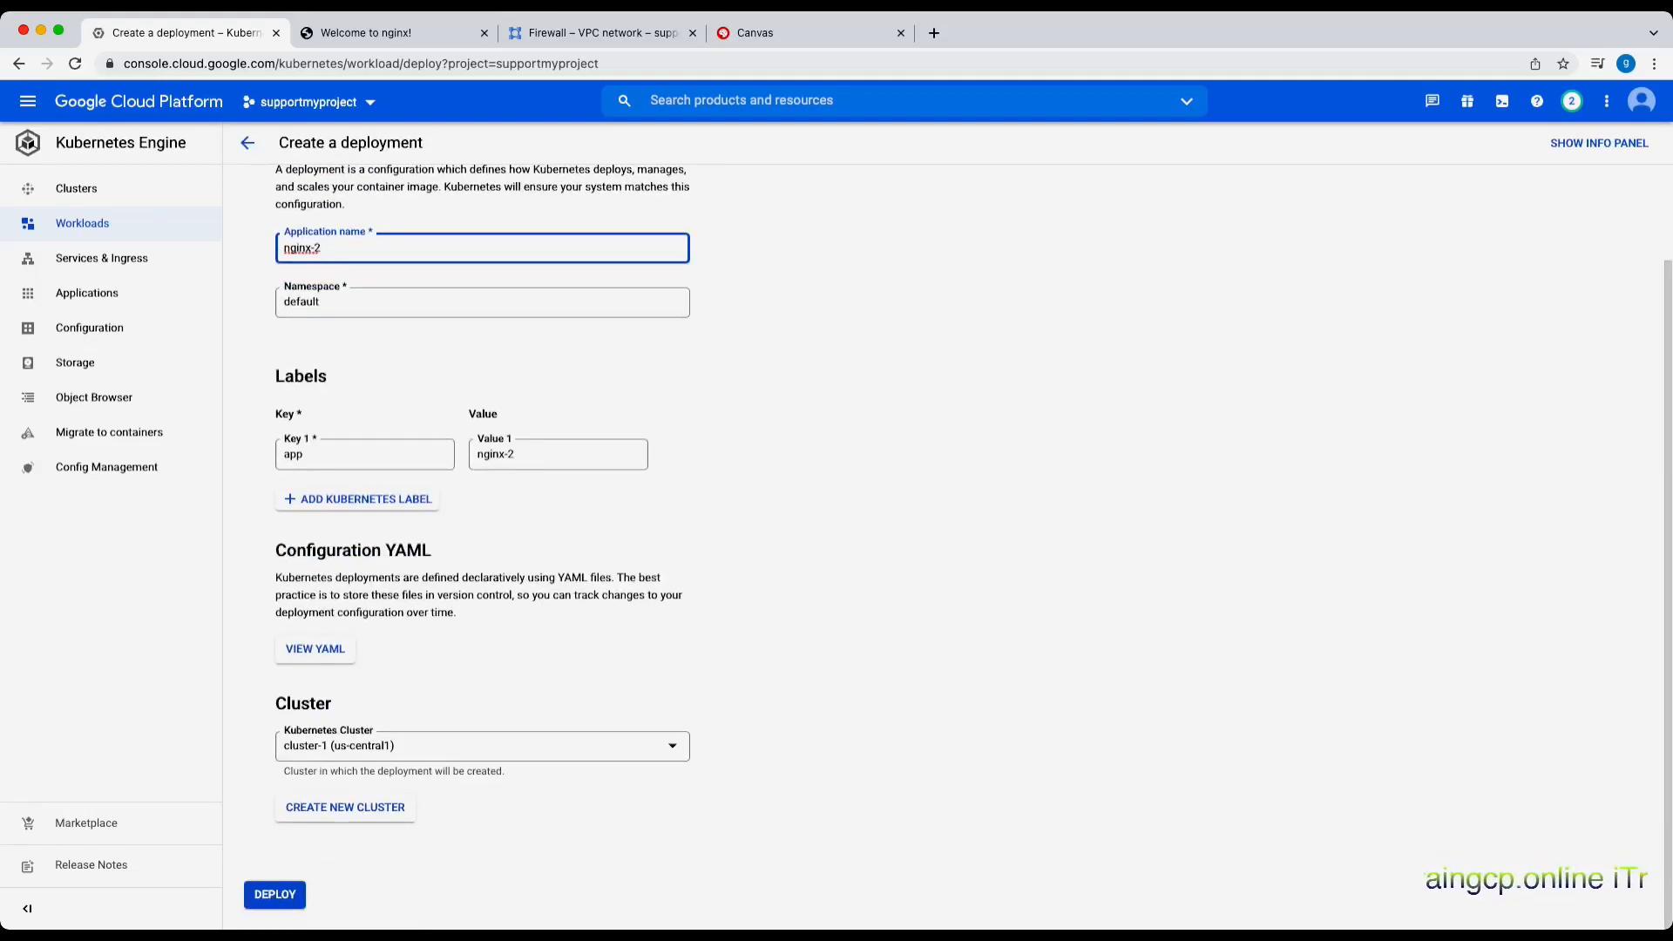
# Deploy the nginx-2 application to cluster-1 (us-central1) and bring up its deployment details
pyautogui.click(274, 894)
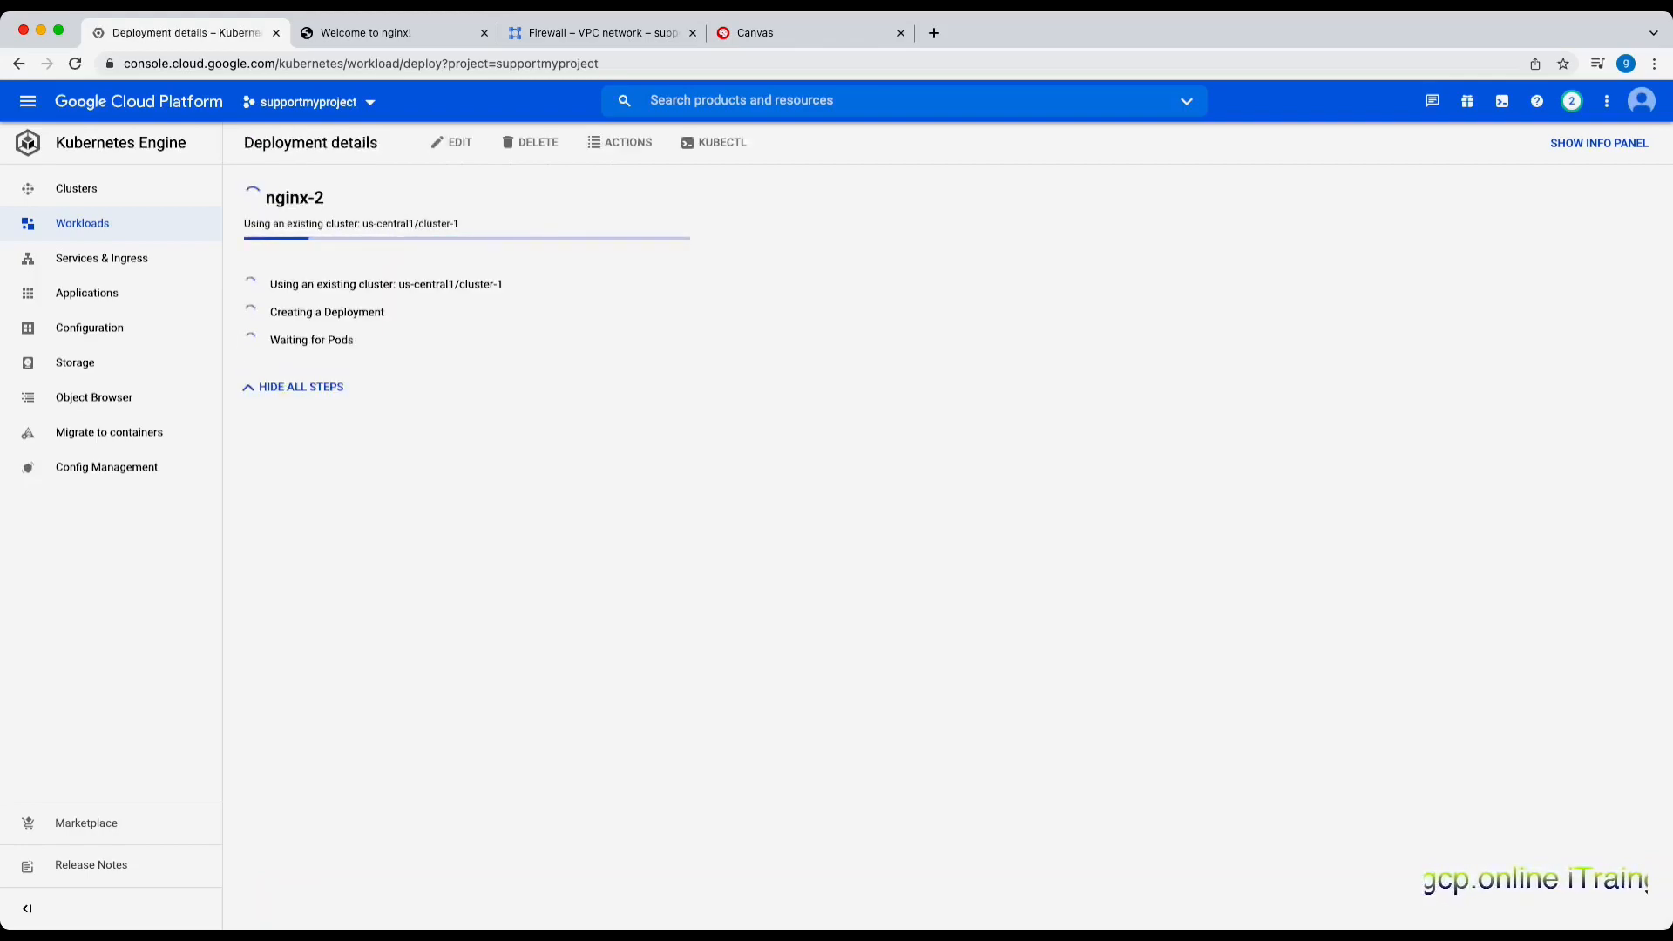
pyautogui.click(774, 35)
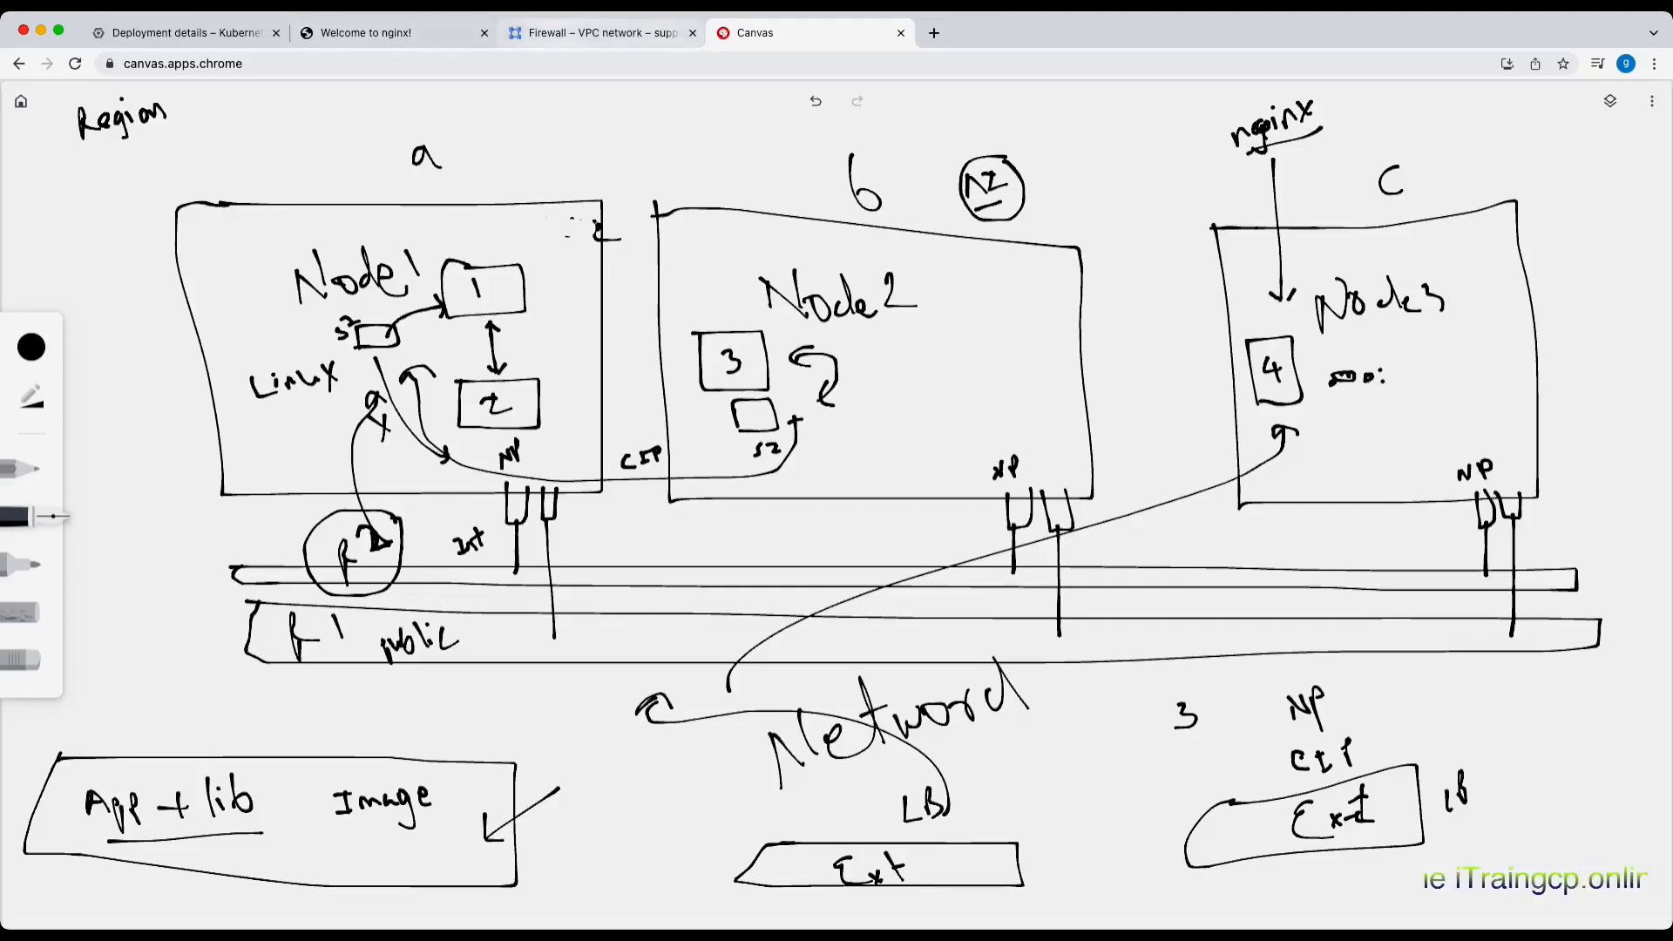
pyautogui.click(202, 34)
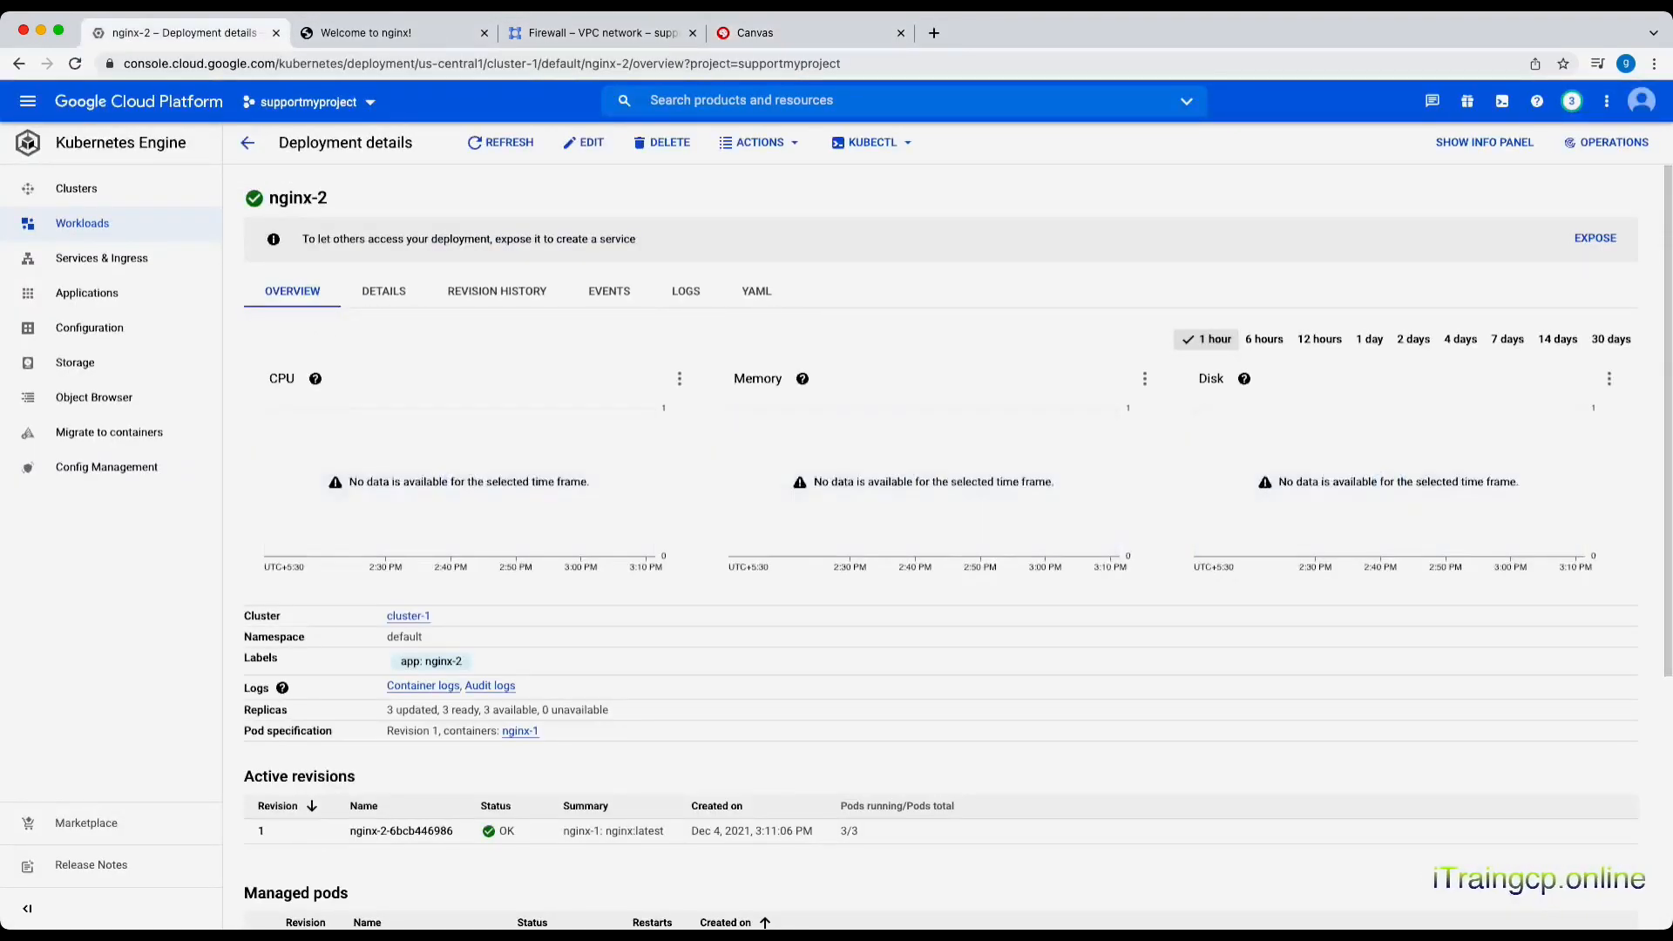
# Examine the nginx-2 workload's managed pods, exposing services, autoscaler and deployment details
pyautogui.click(248, 143)
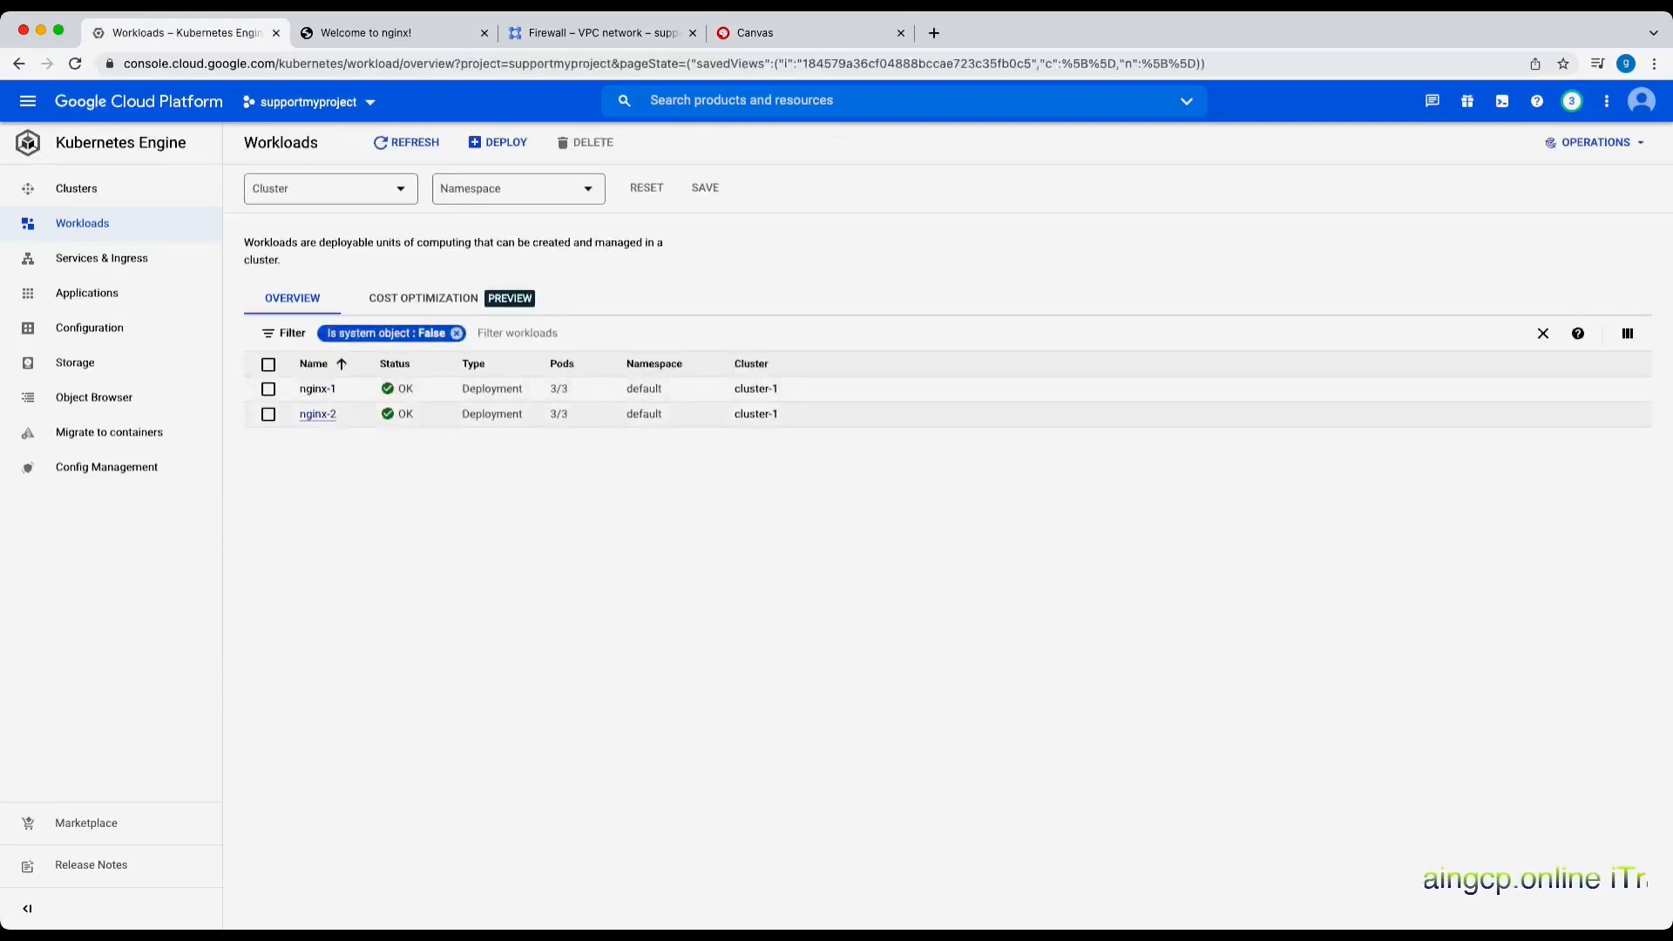
pyautogui.click(317, 414)
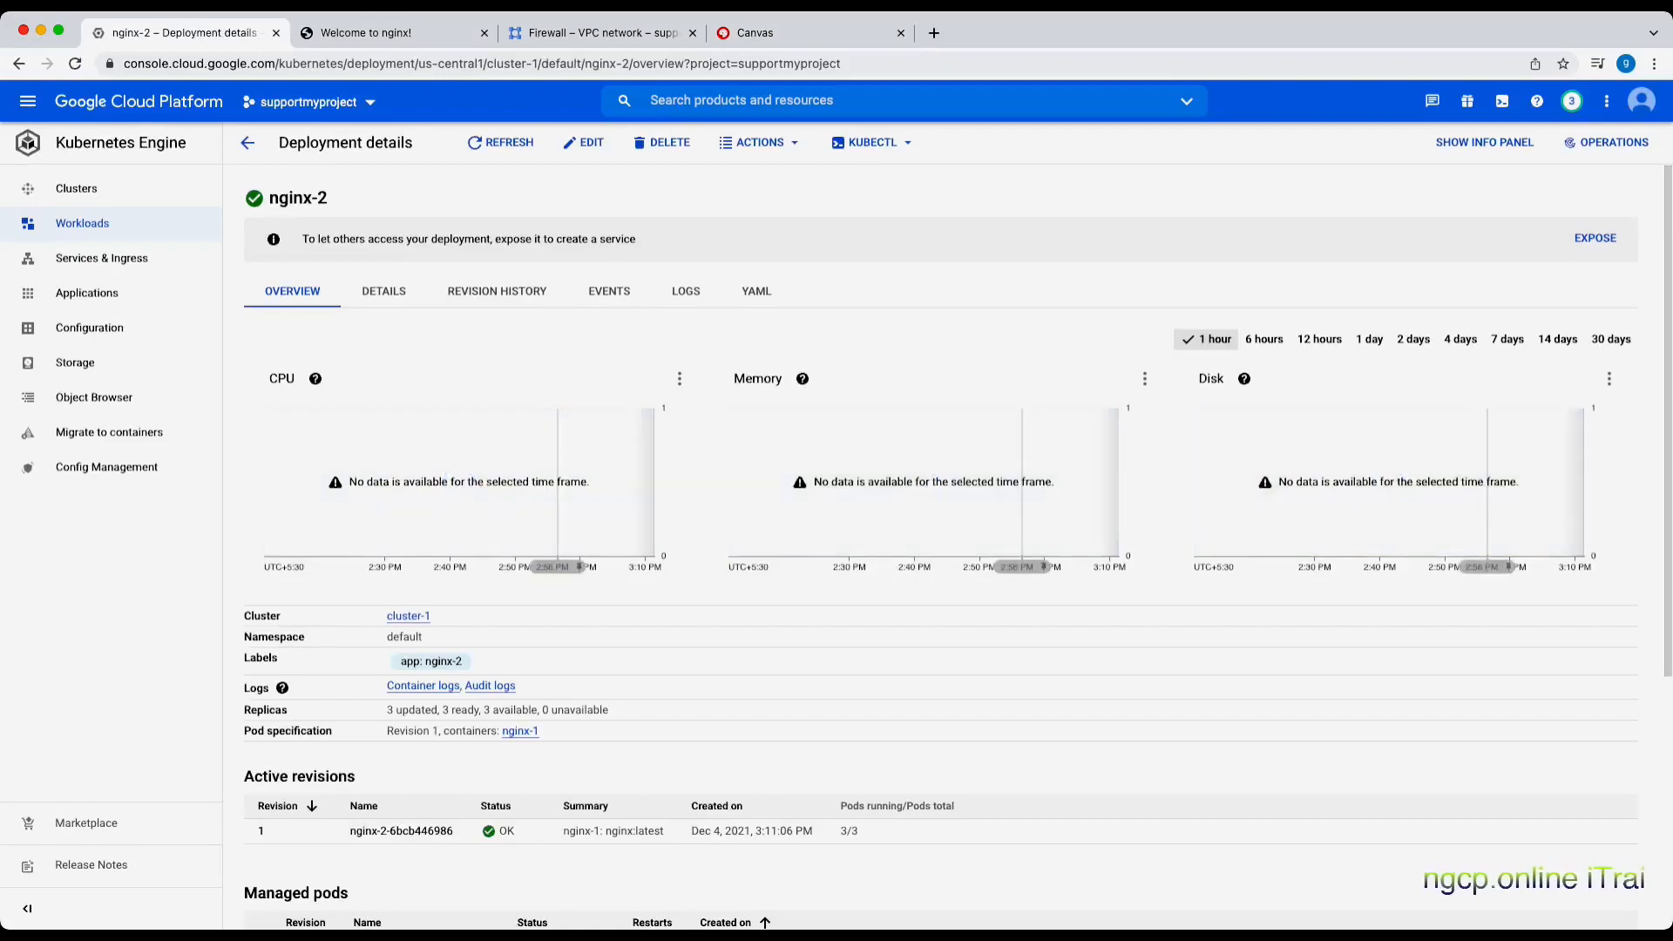
pyautogui.scroll(-5, 958, 544)
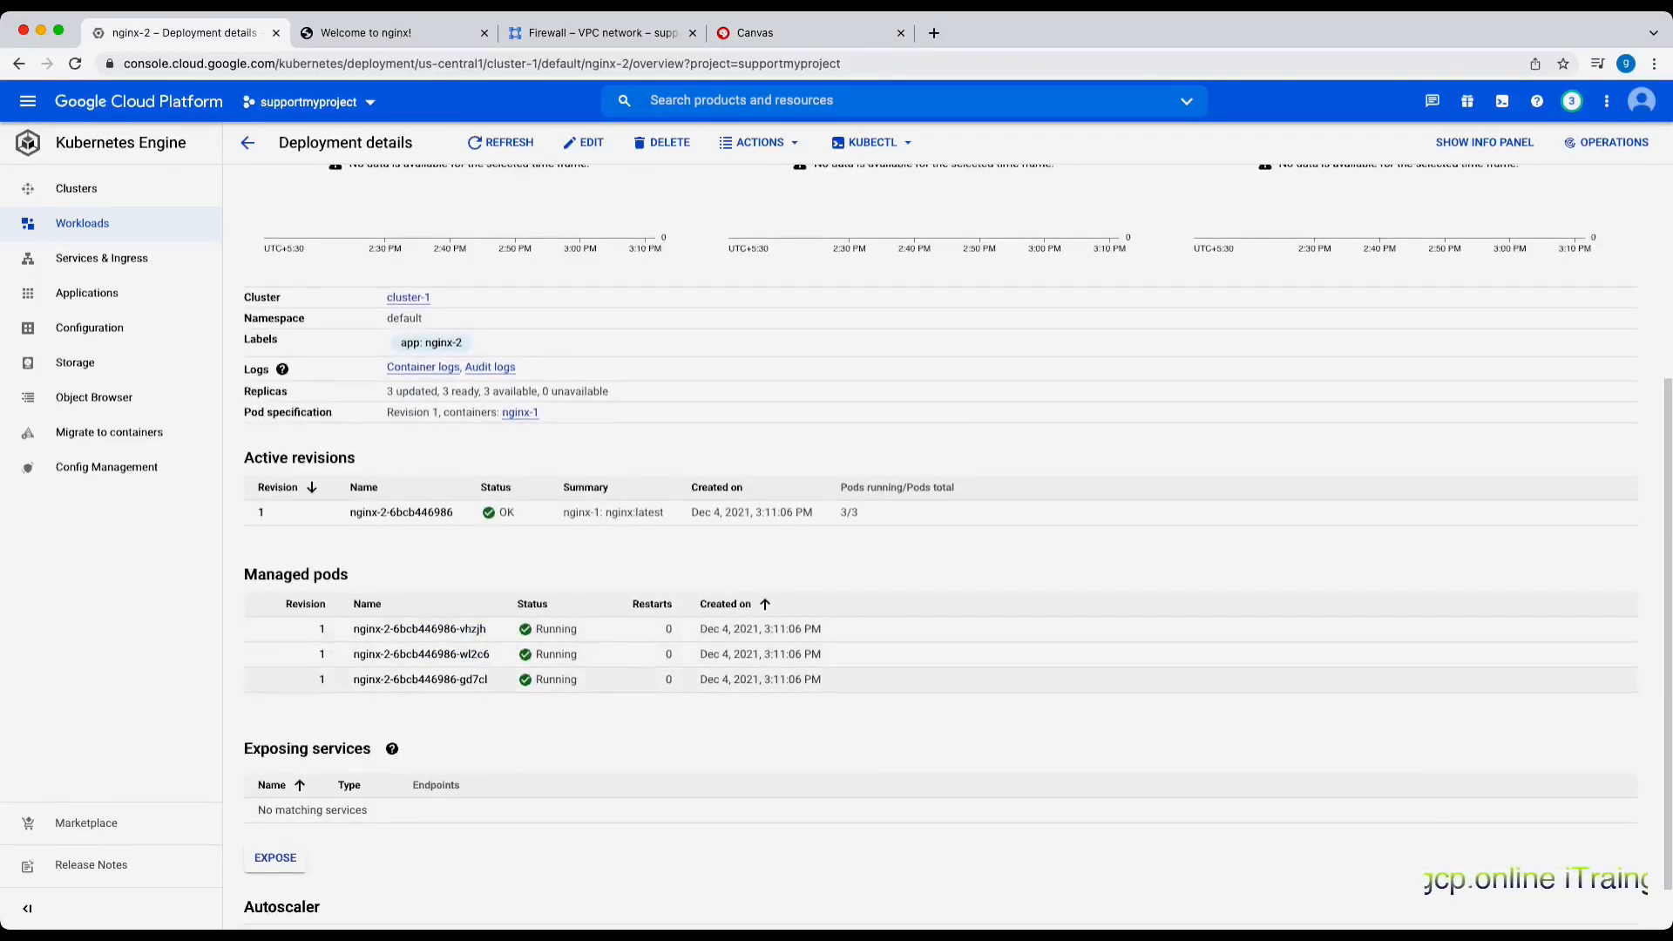
pyautogui.scroll(5, 941, 545)
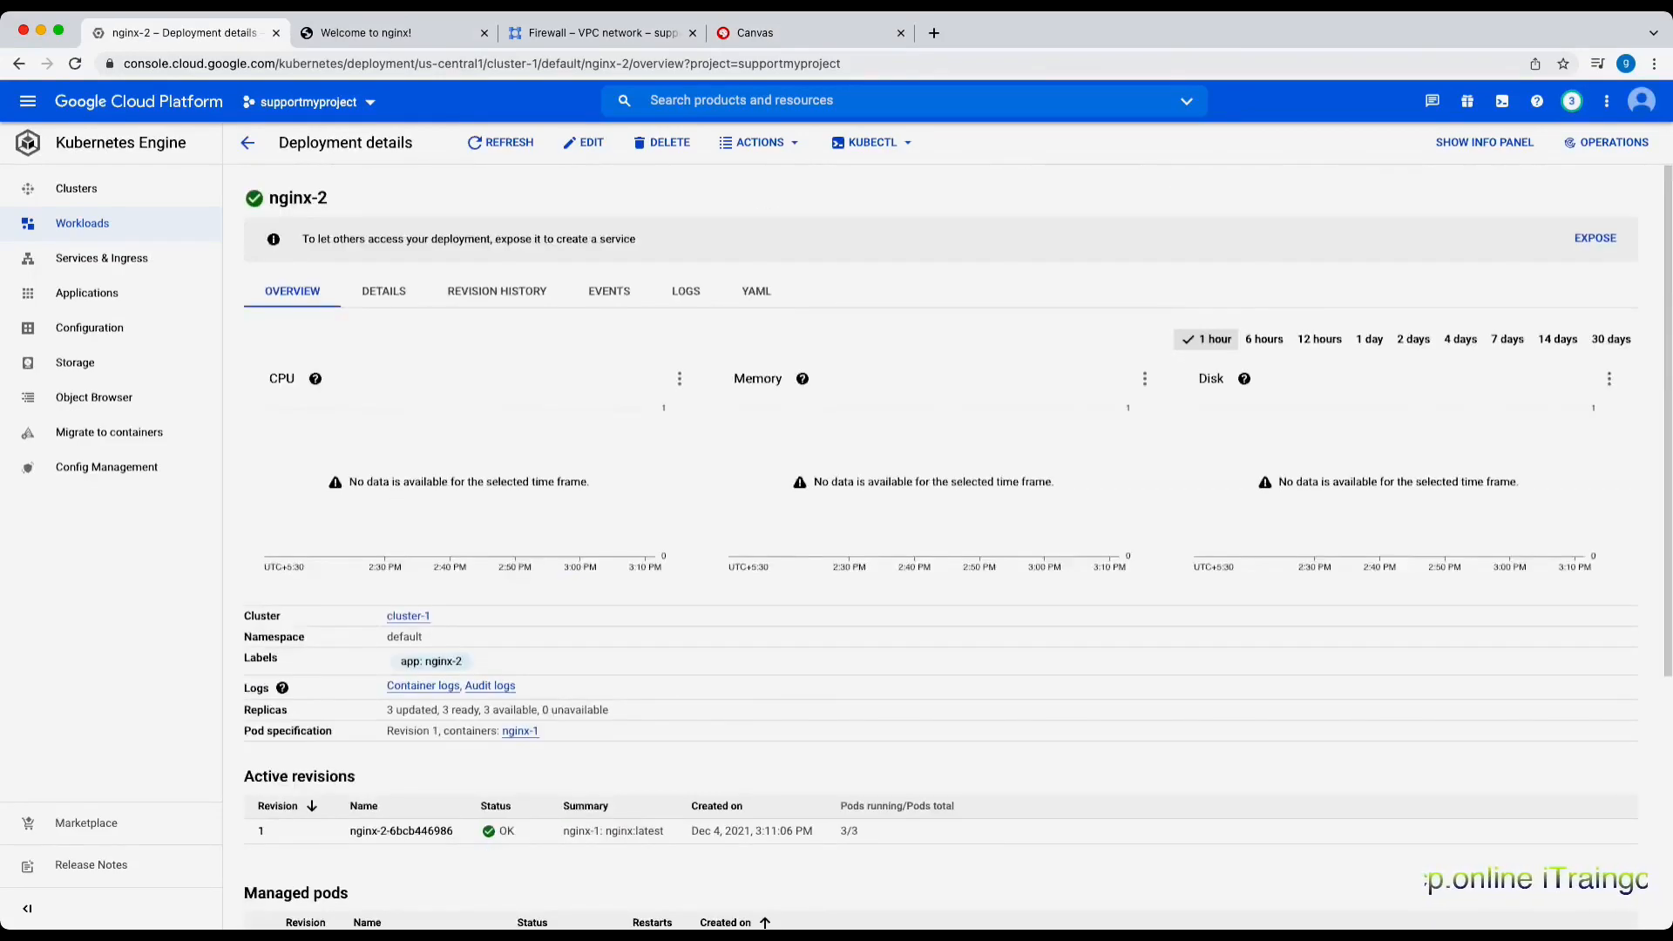
pyautogui.click(248, 143)
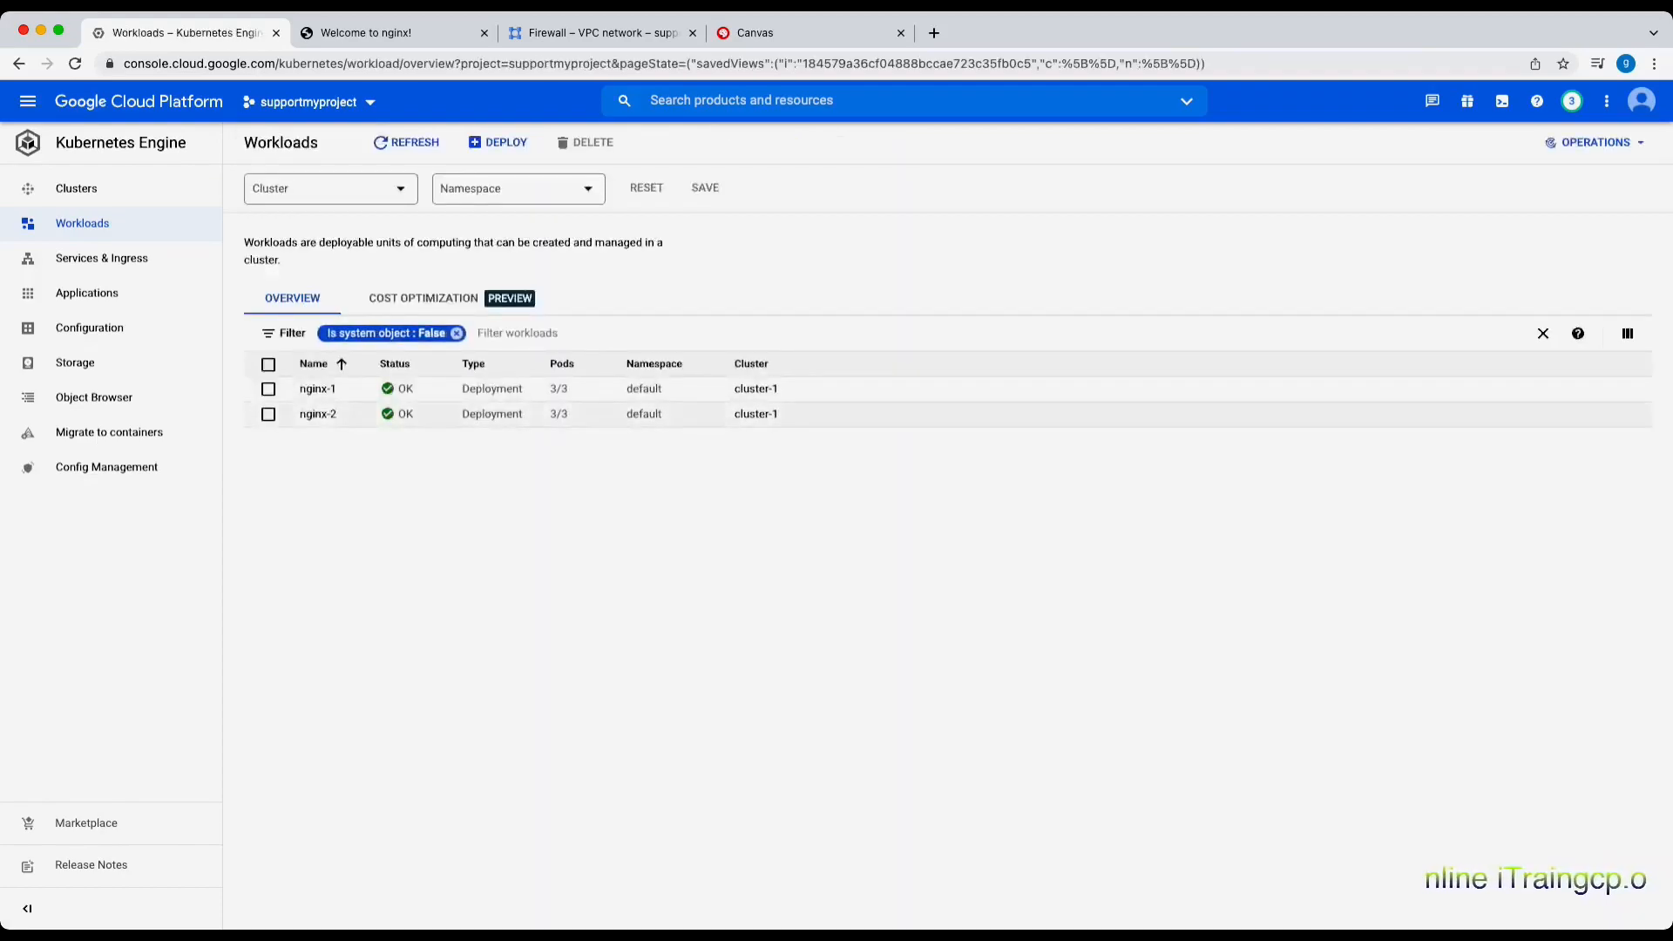
pyautogui.click(318, 414)
pyautogui.scroll(-5, 620, 475)
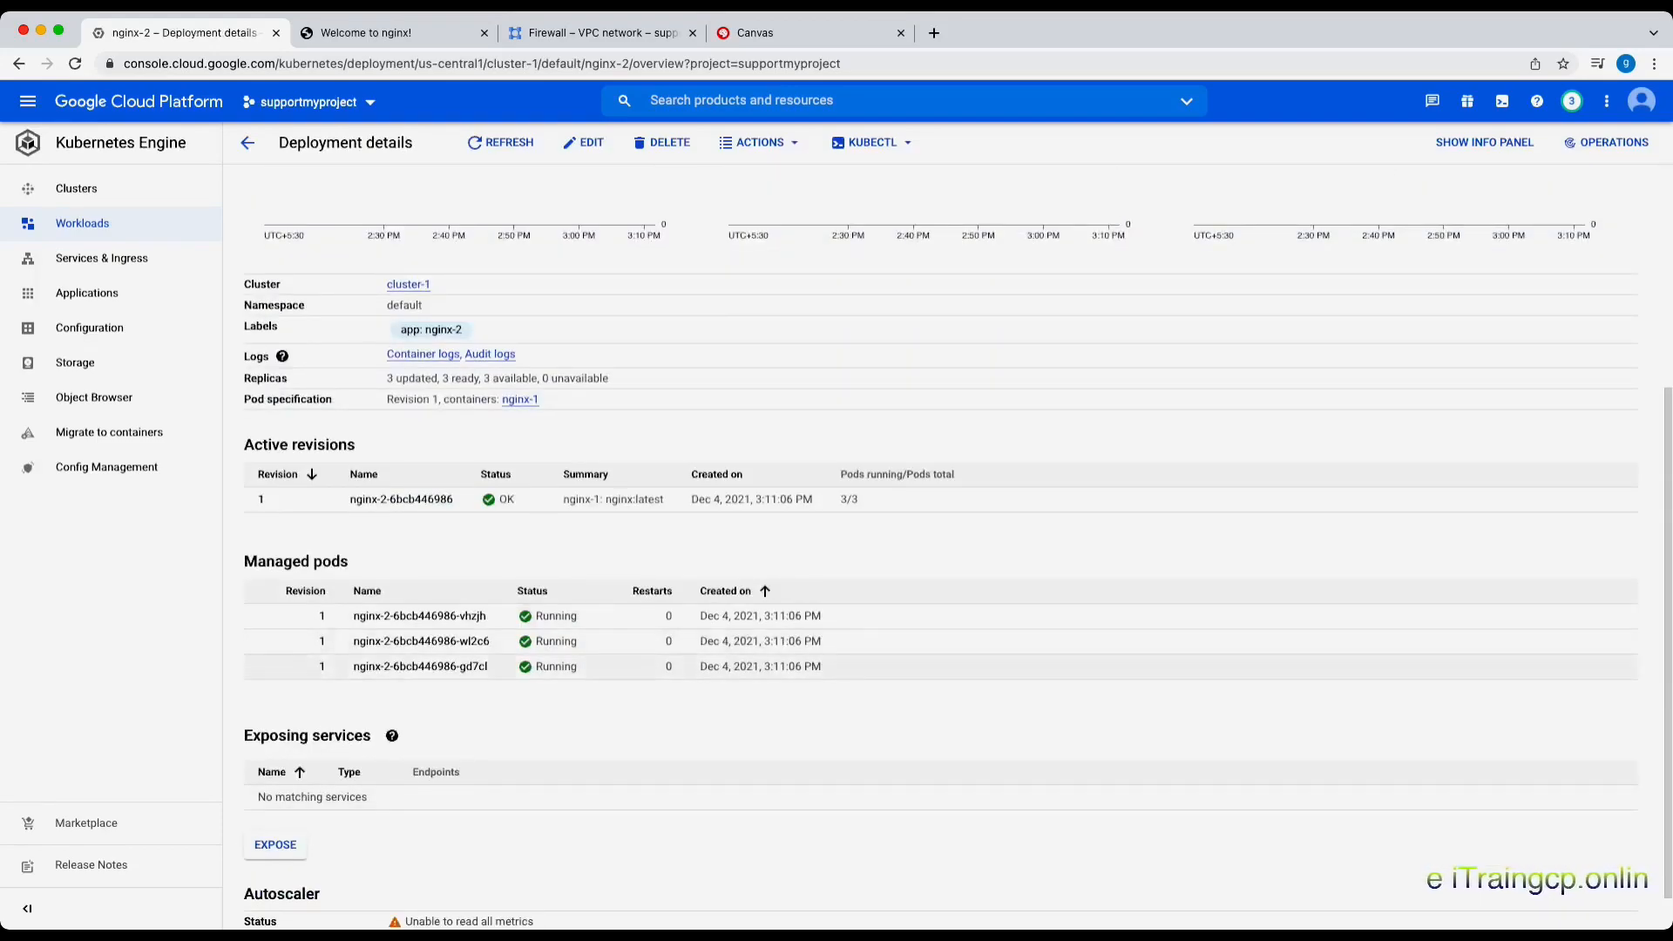
pyautogui.scroll(-1, 959, 554)
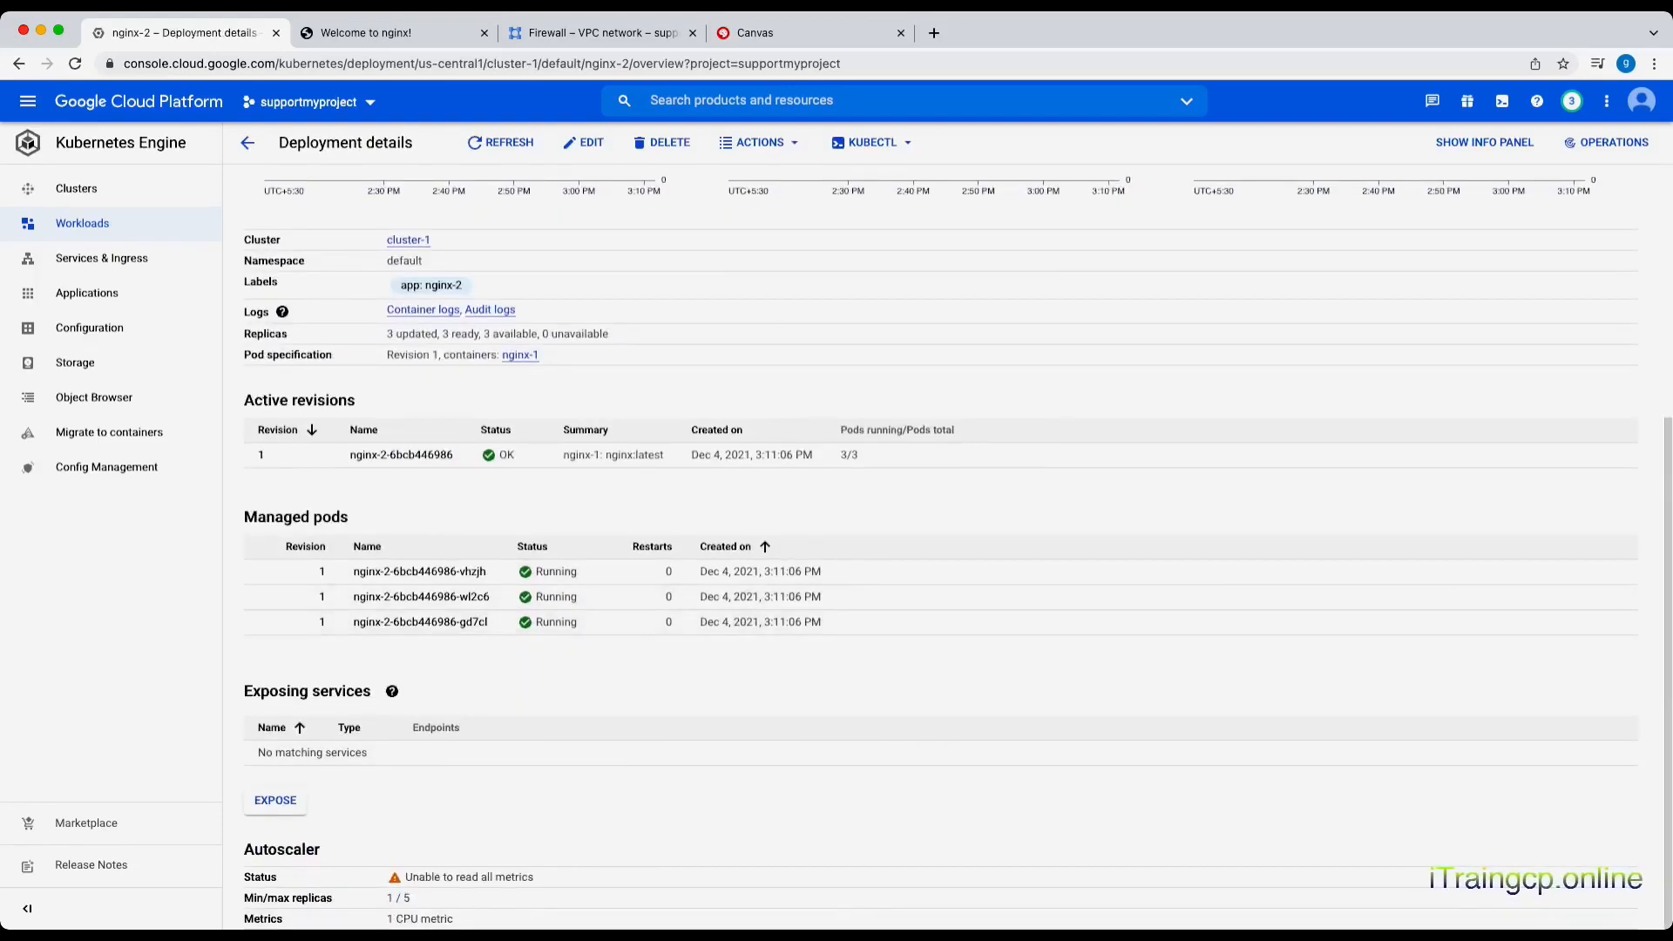
pyautogui.scroll(5, 941, 548)
pyautogui.click(384, 291)
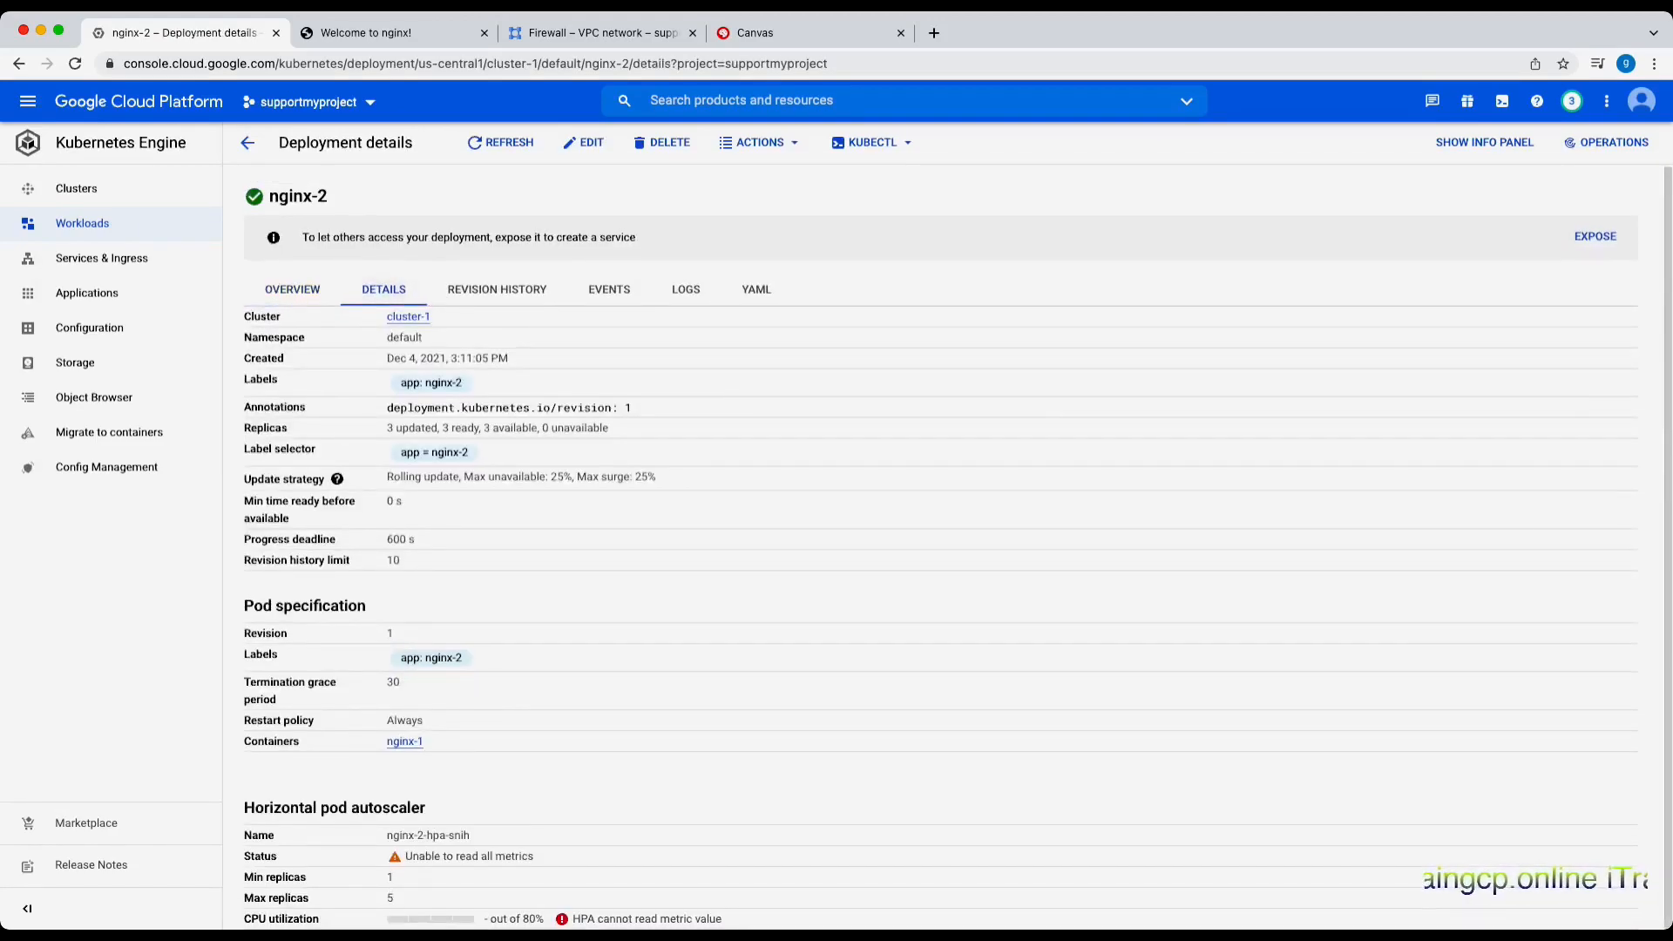
pyautogui.click(293, 291)
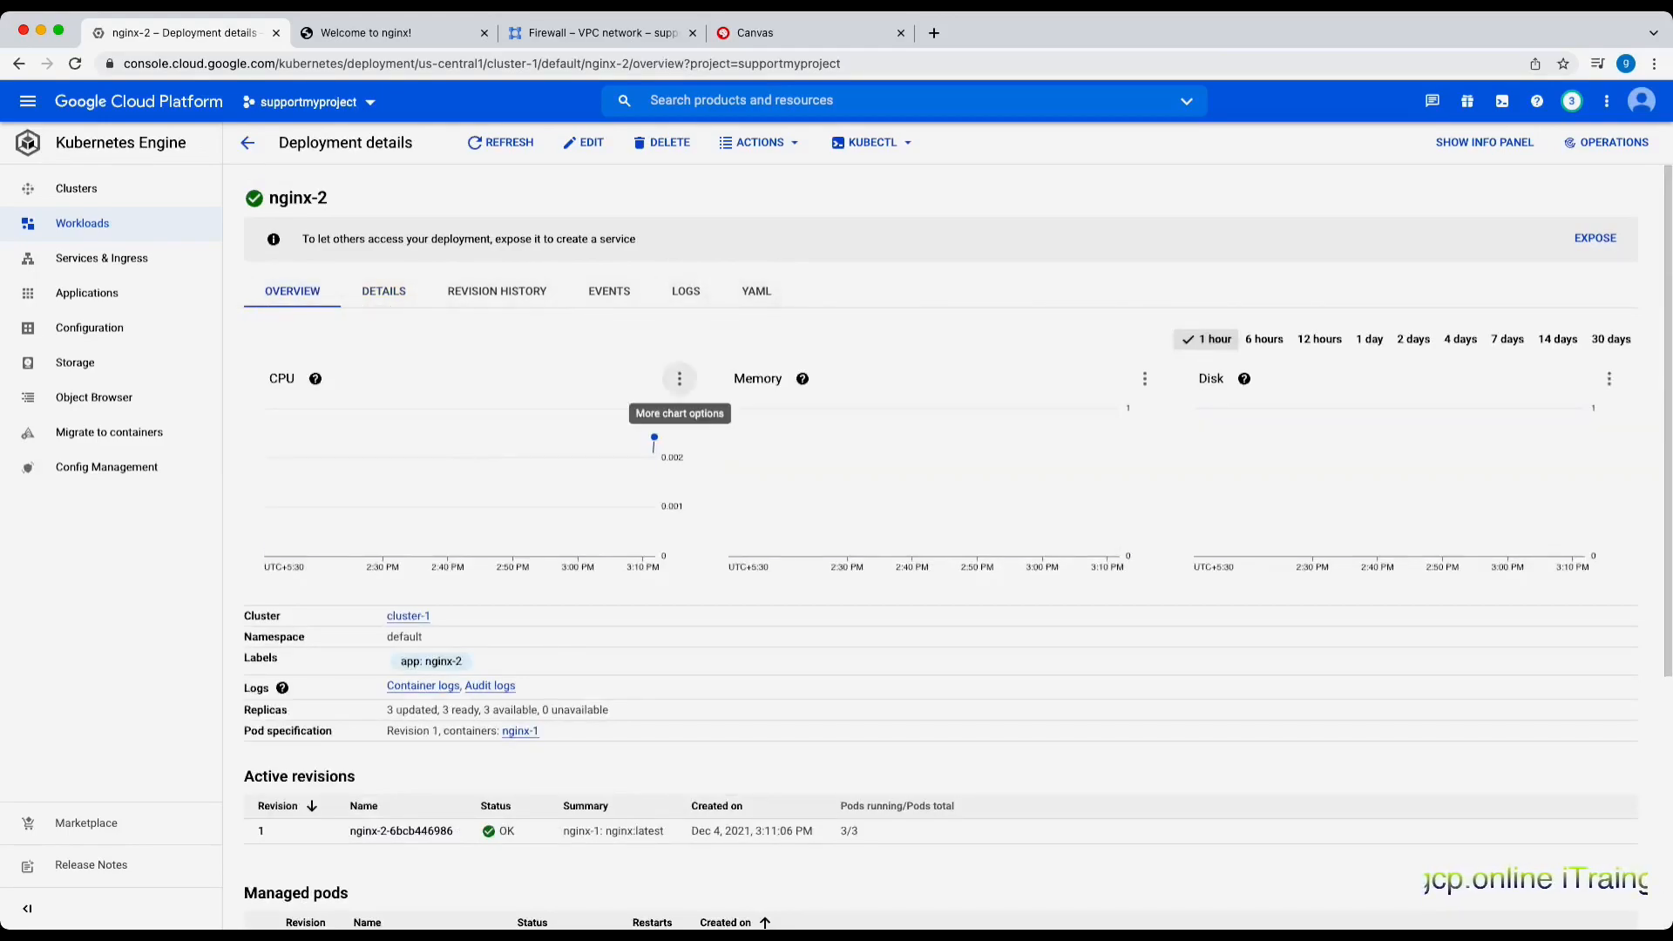
# Expose the nginx-2 deployment on TCP port 80 as a Cluster IP service named nginx-2-service
pyautogui.scroll(-5, 680, 392)
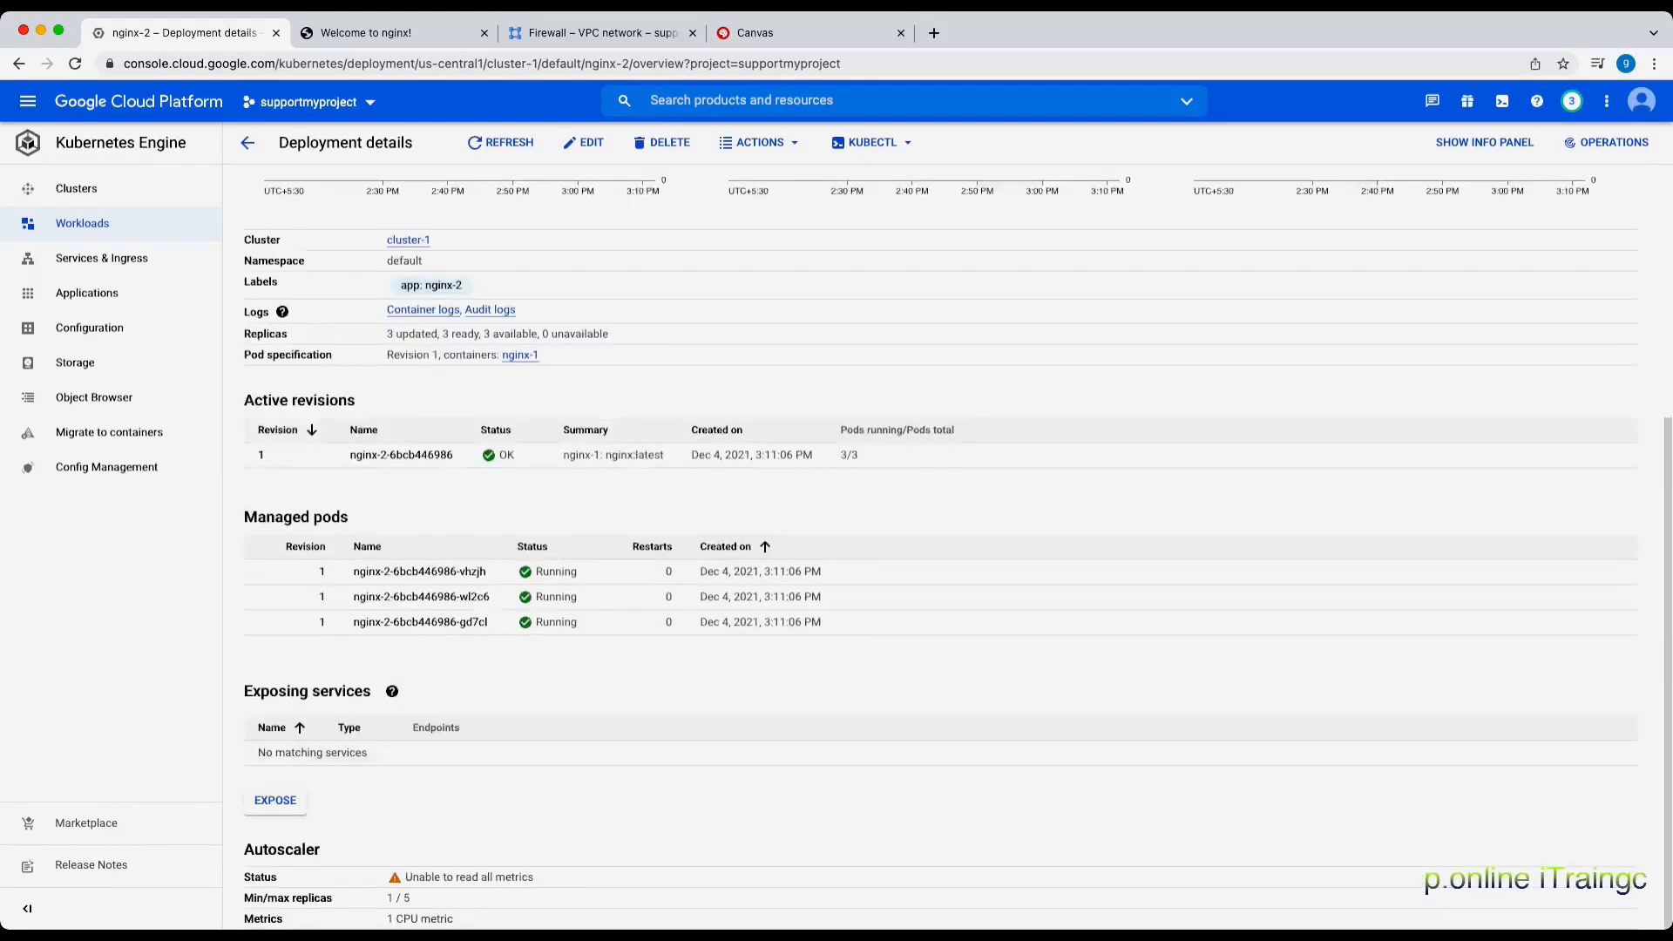
pyautogui.click(276, 800)
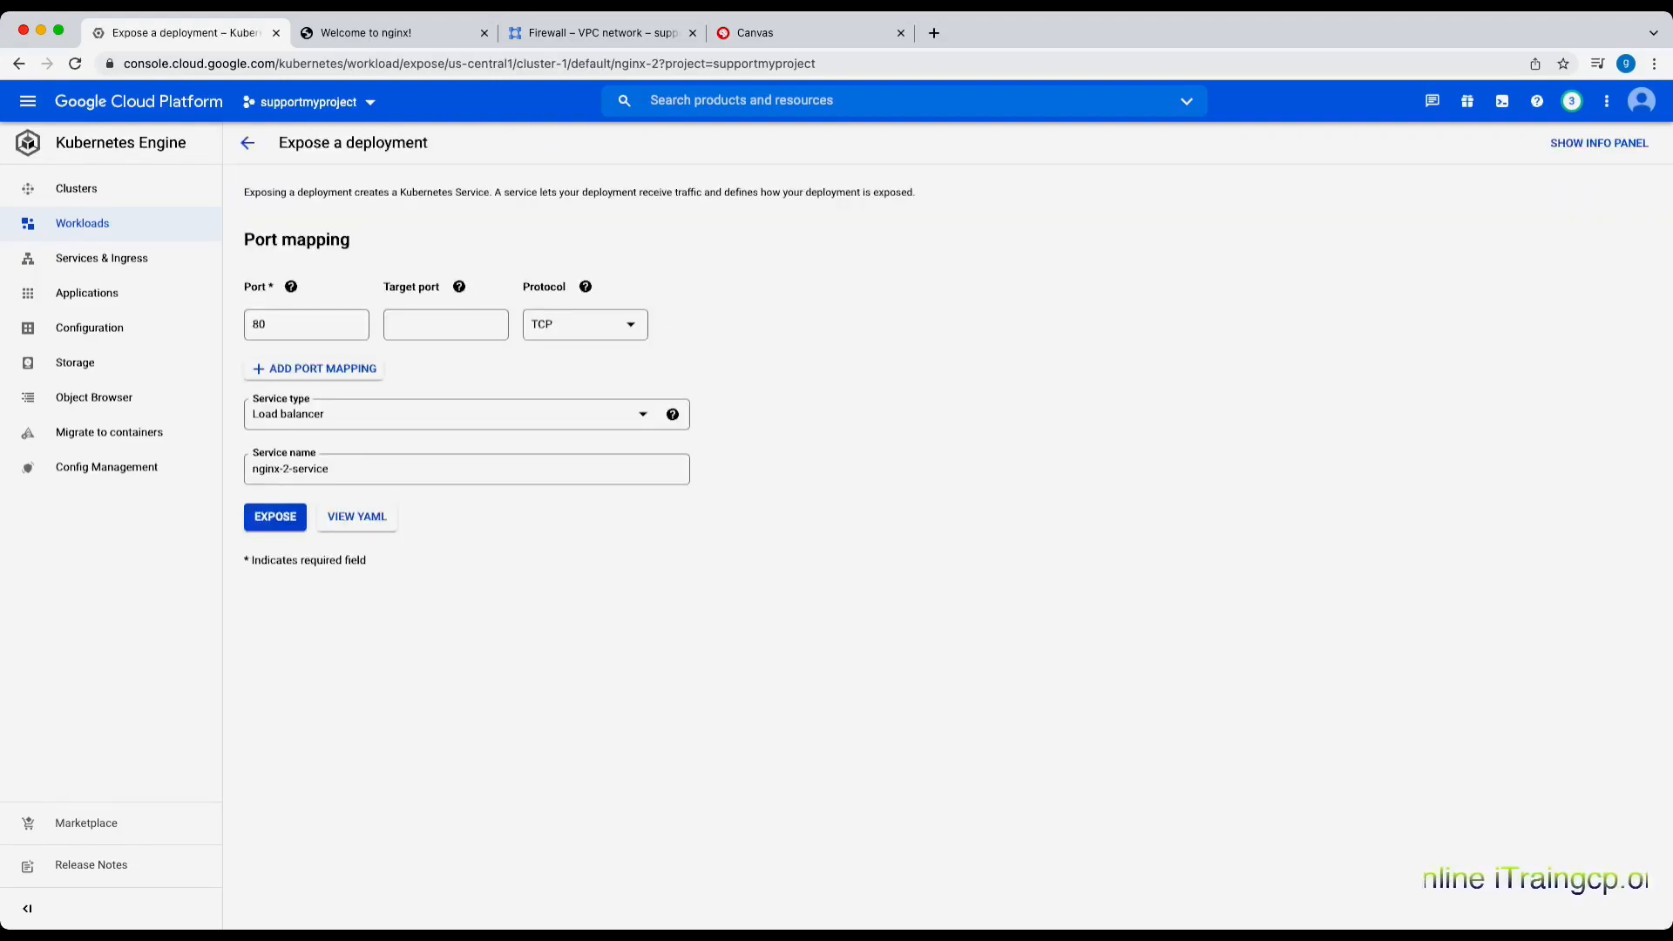
pyautogui.click(445, 414)
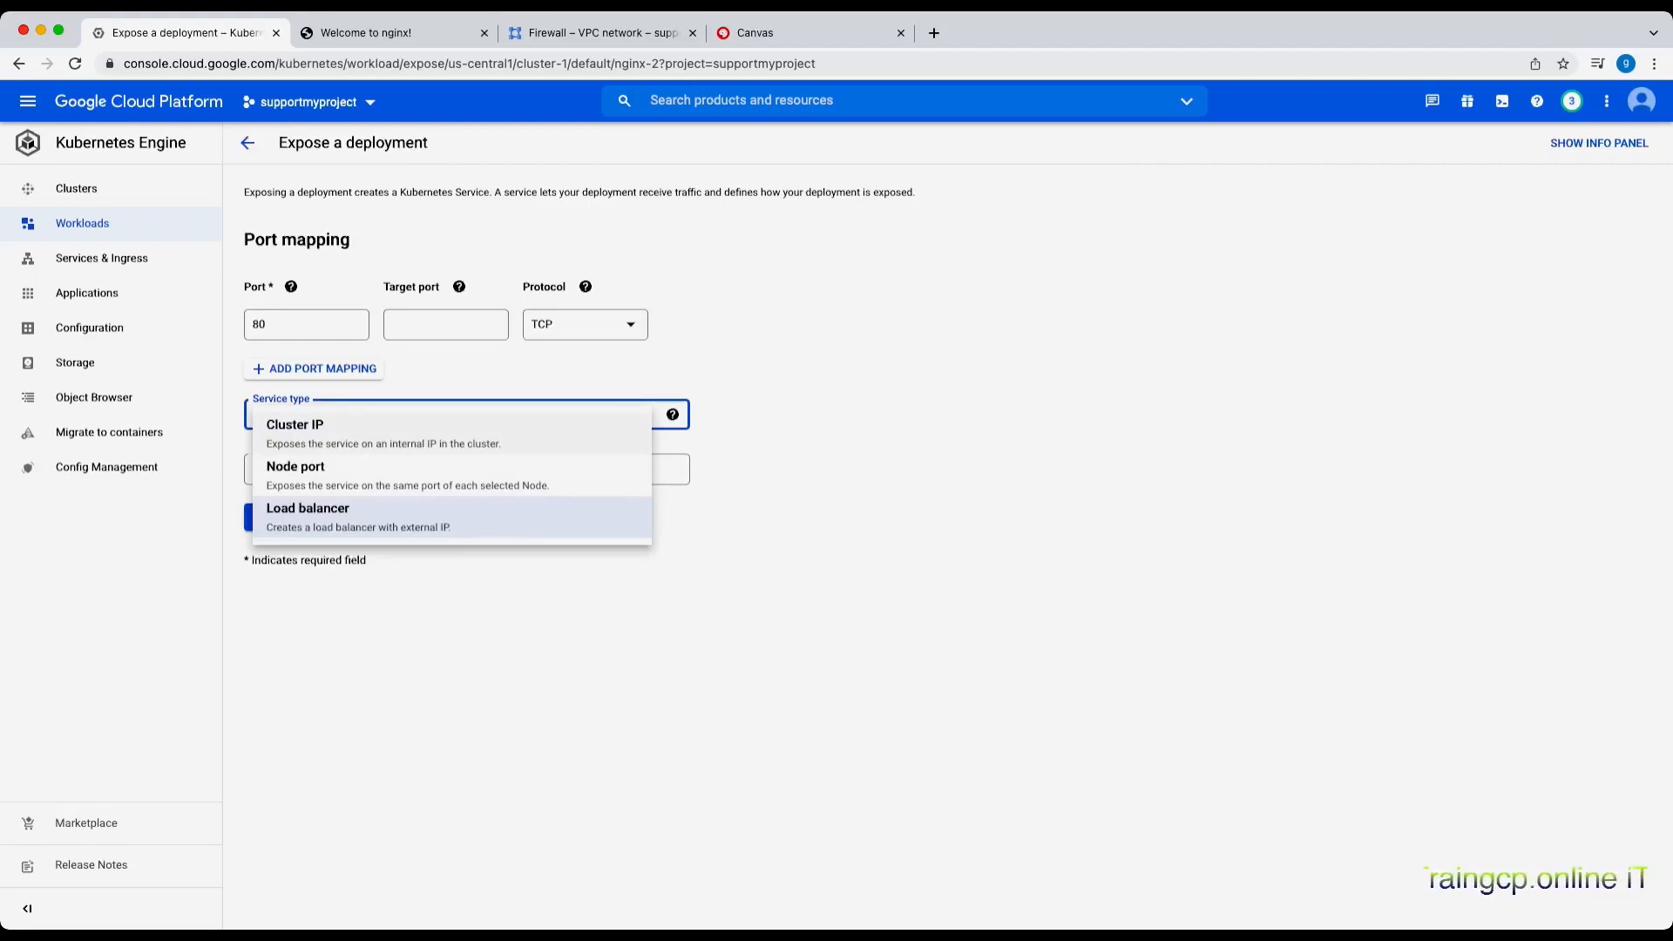
pyautogui.click(444, 433)
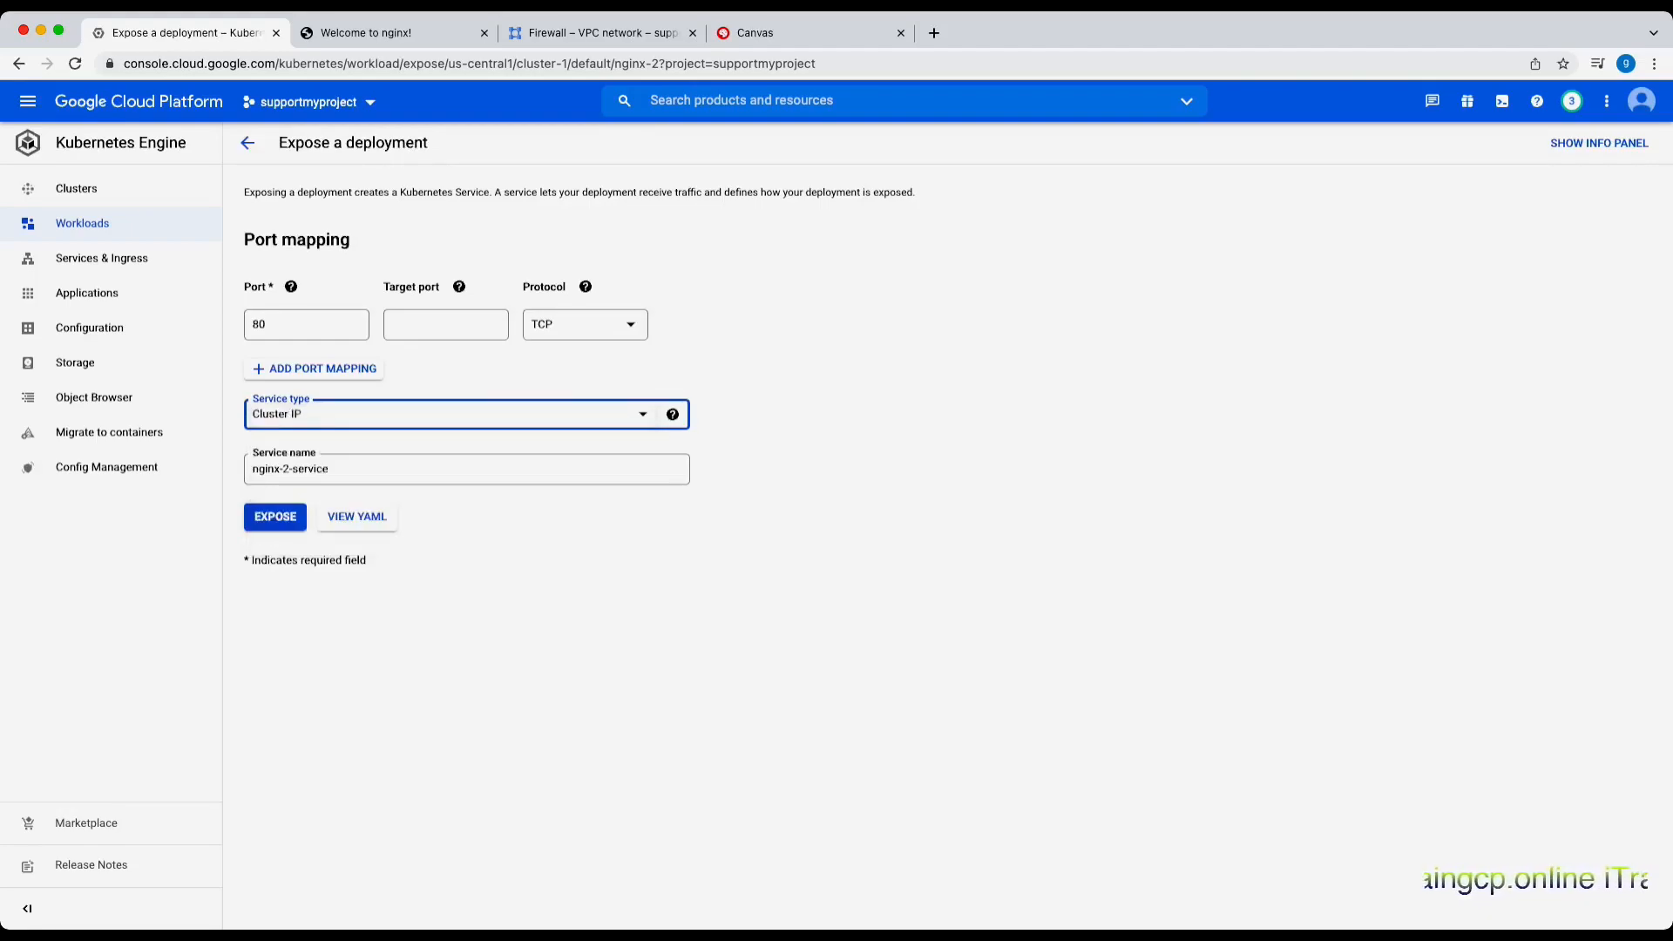
pyautogui.click(276, 517)
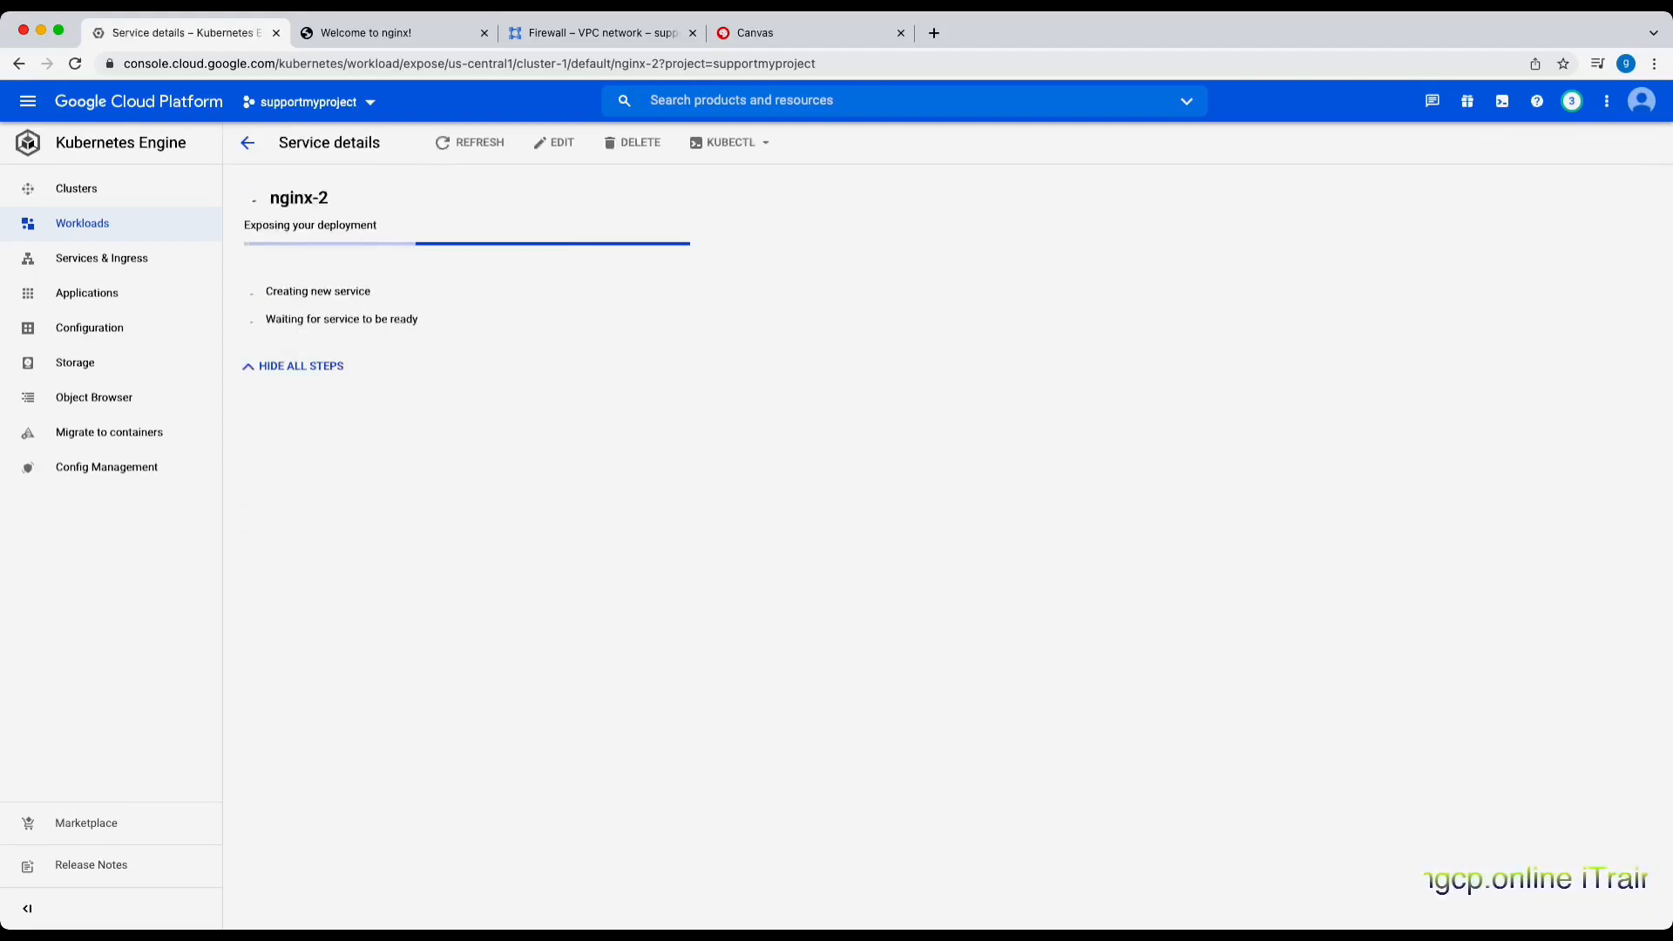
# Switch to the Canvas diagram, write "n2" above the zone "b" label, and return to the Kubernetes Engine console
pyautogui.click(811, 32)
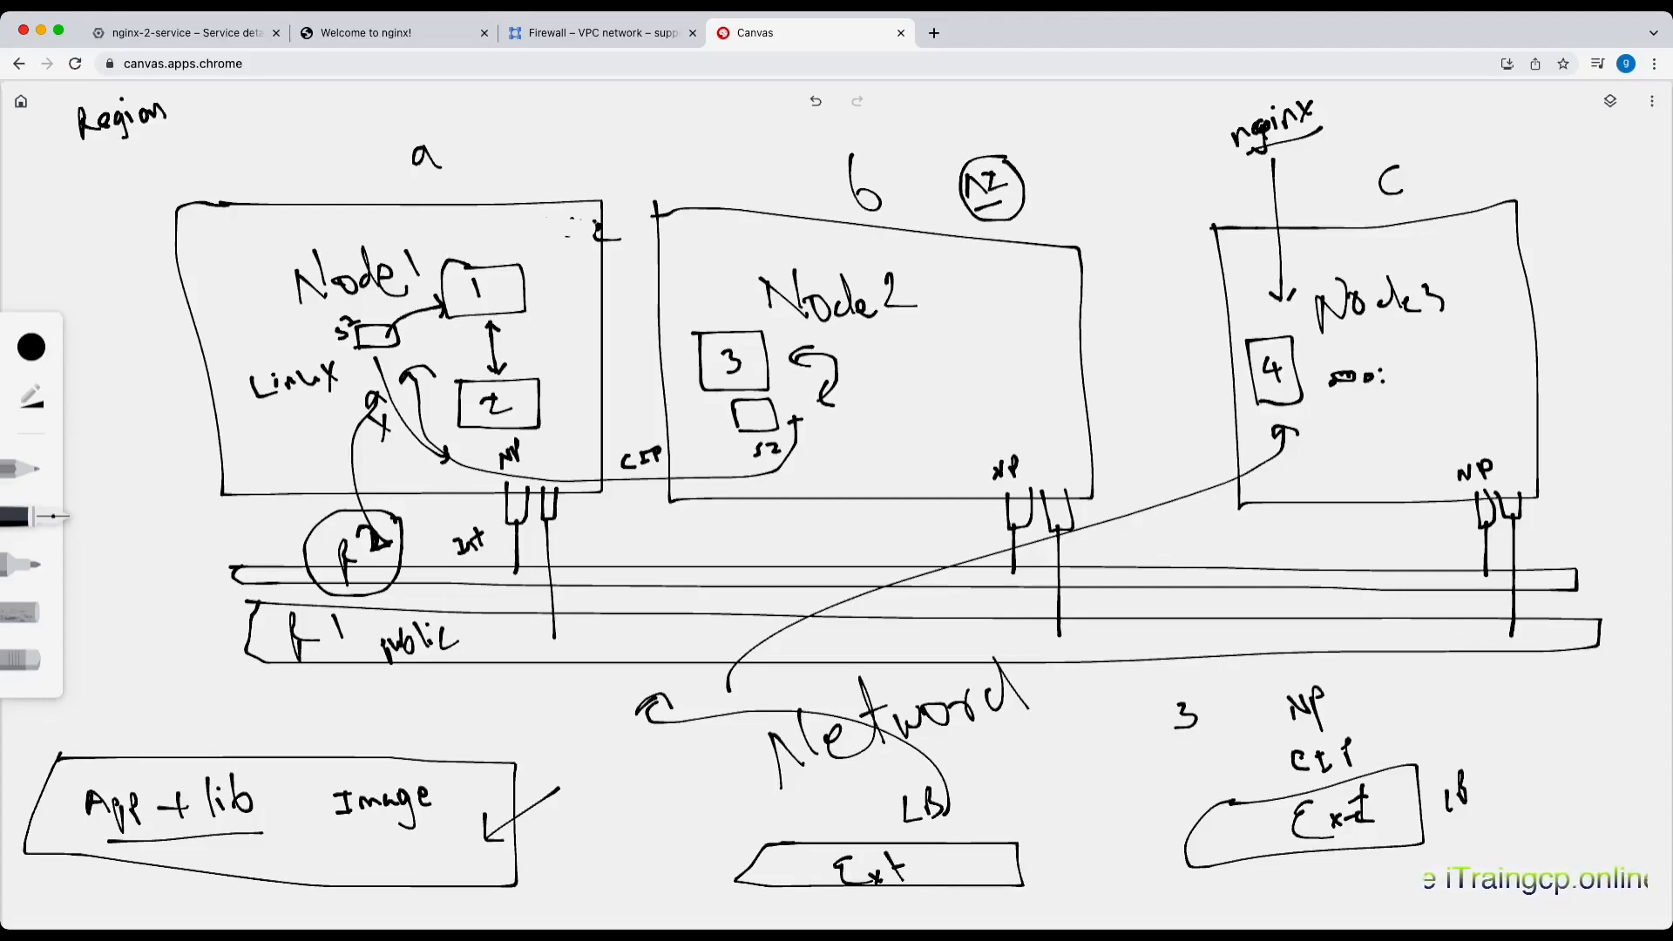
pyautogui.moveTo(922, 138)
pyautogui.mouseDown()
pyautogui.moveTo(930, 120)
pyautogui.moveTo(940, 135)
pyautogui.moveTo(983, 120)
pyautogui.mouseUp()
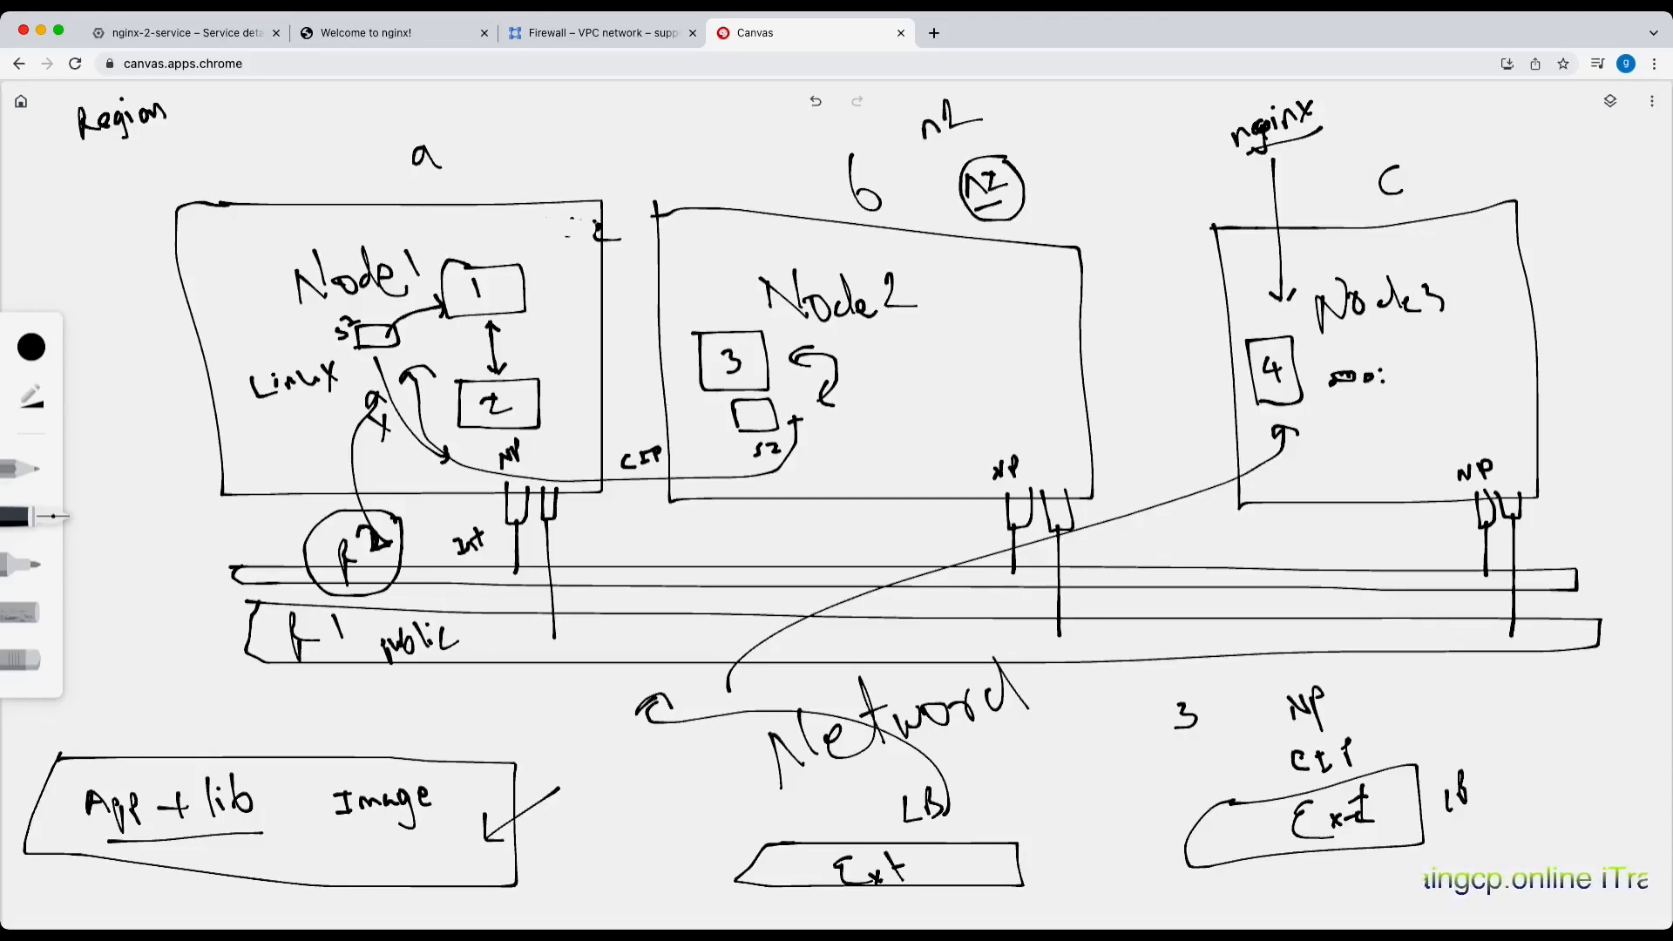
pyautogui.click(206, 33)
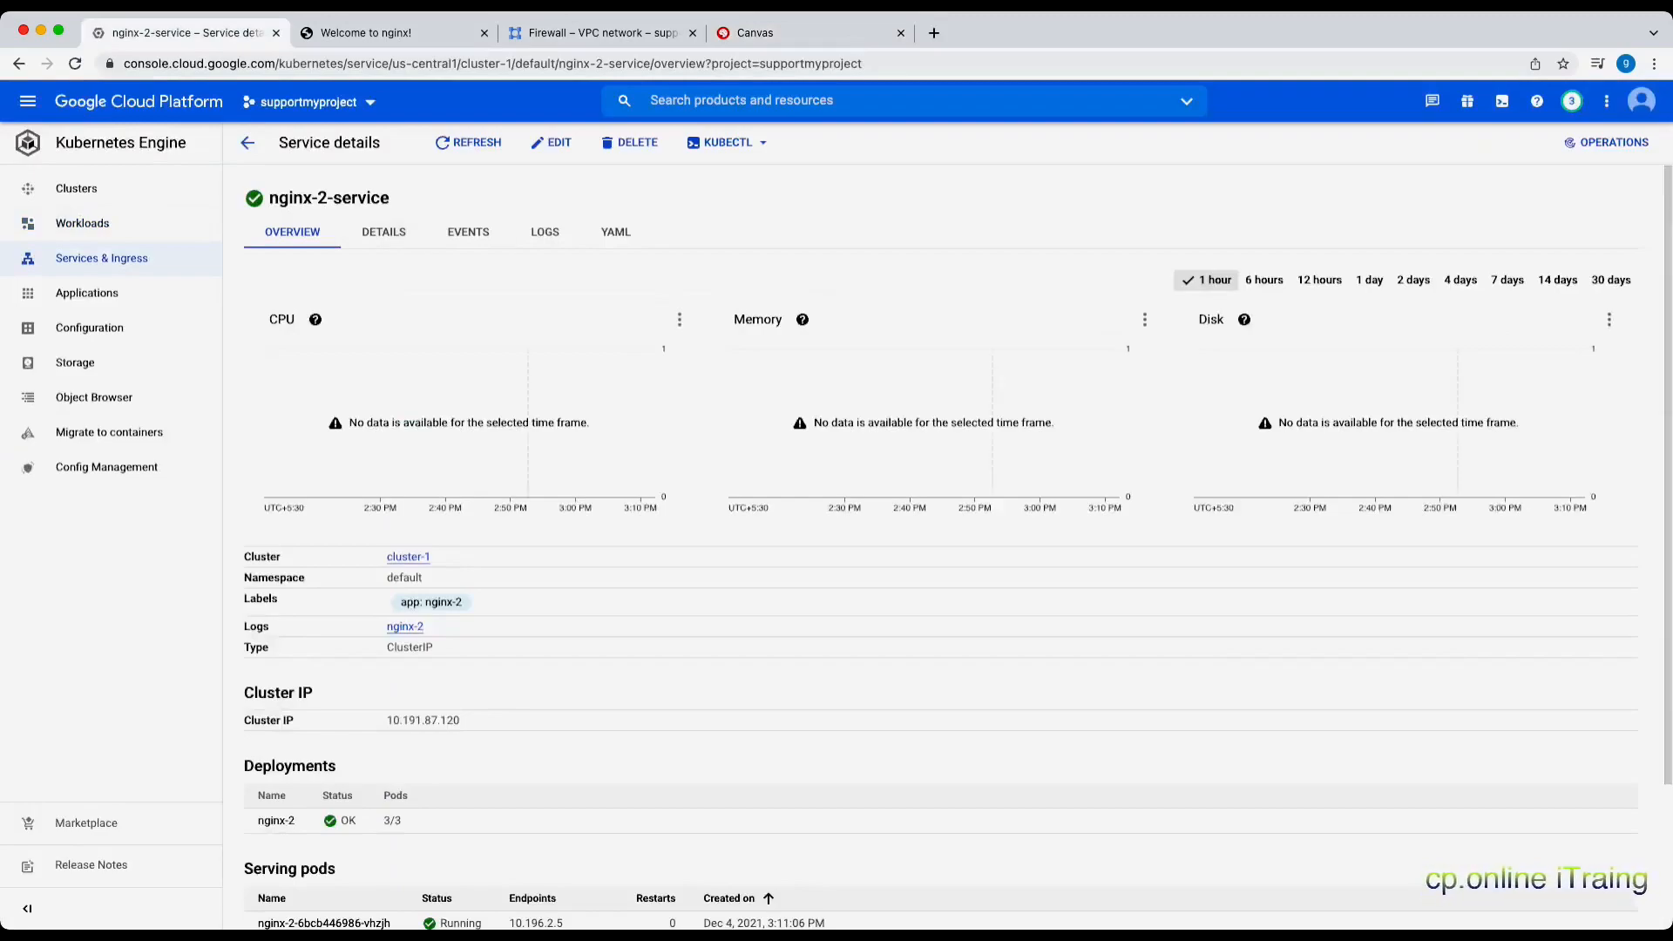
# Copy the Cluster IP 10.191.87.120 from nginx-2-service and try to load it in a new browser tab
pyautogui.scroll(-3, 948, 523)
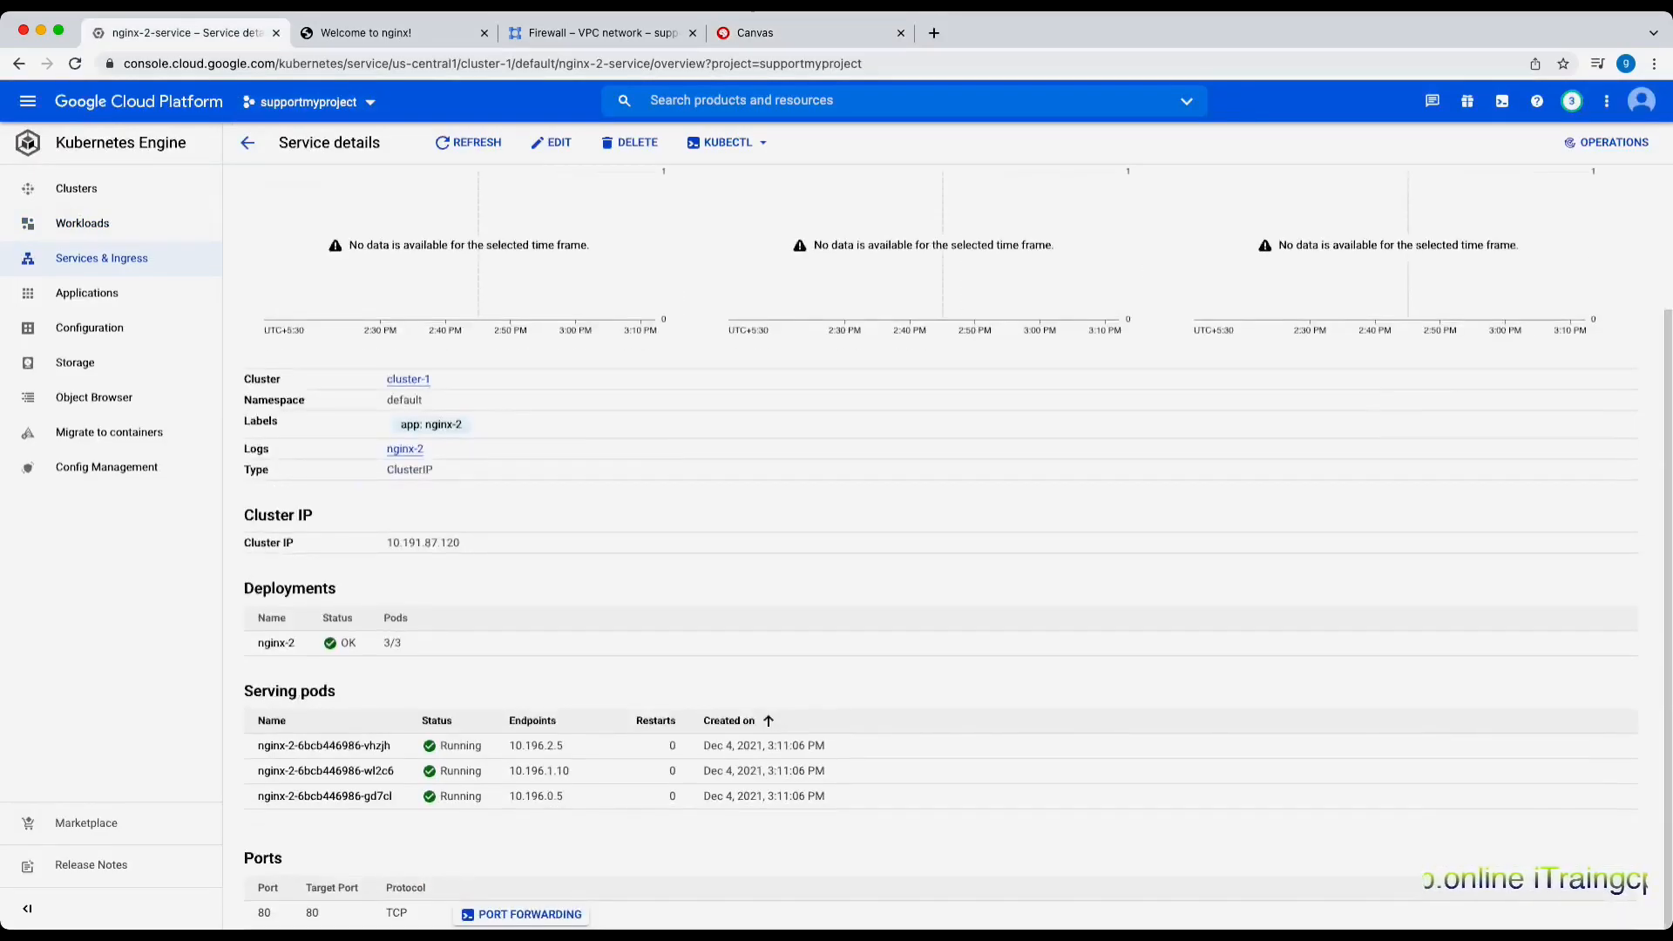
pyautogui.scroll(3, 947, 523)
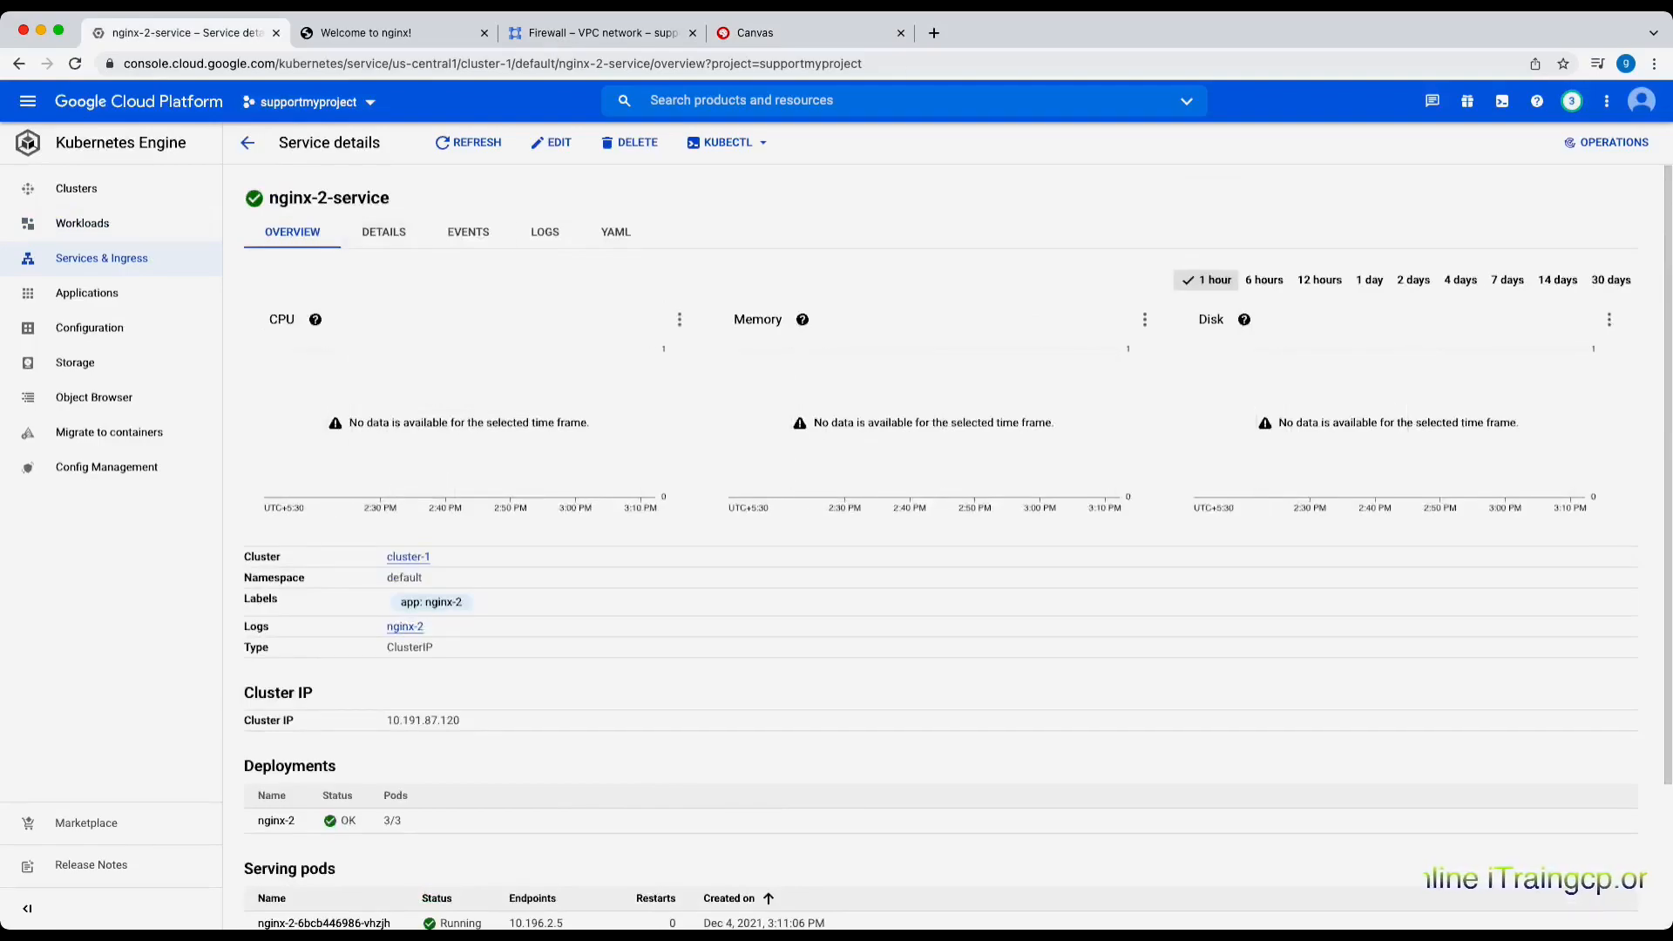
pyautogui.doubleClick(424, 720)
pyautogui.press('super+c')
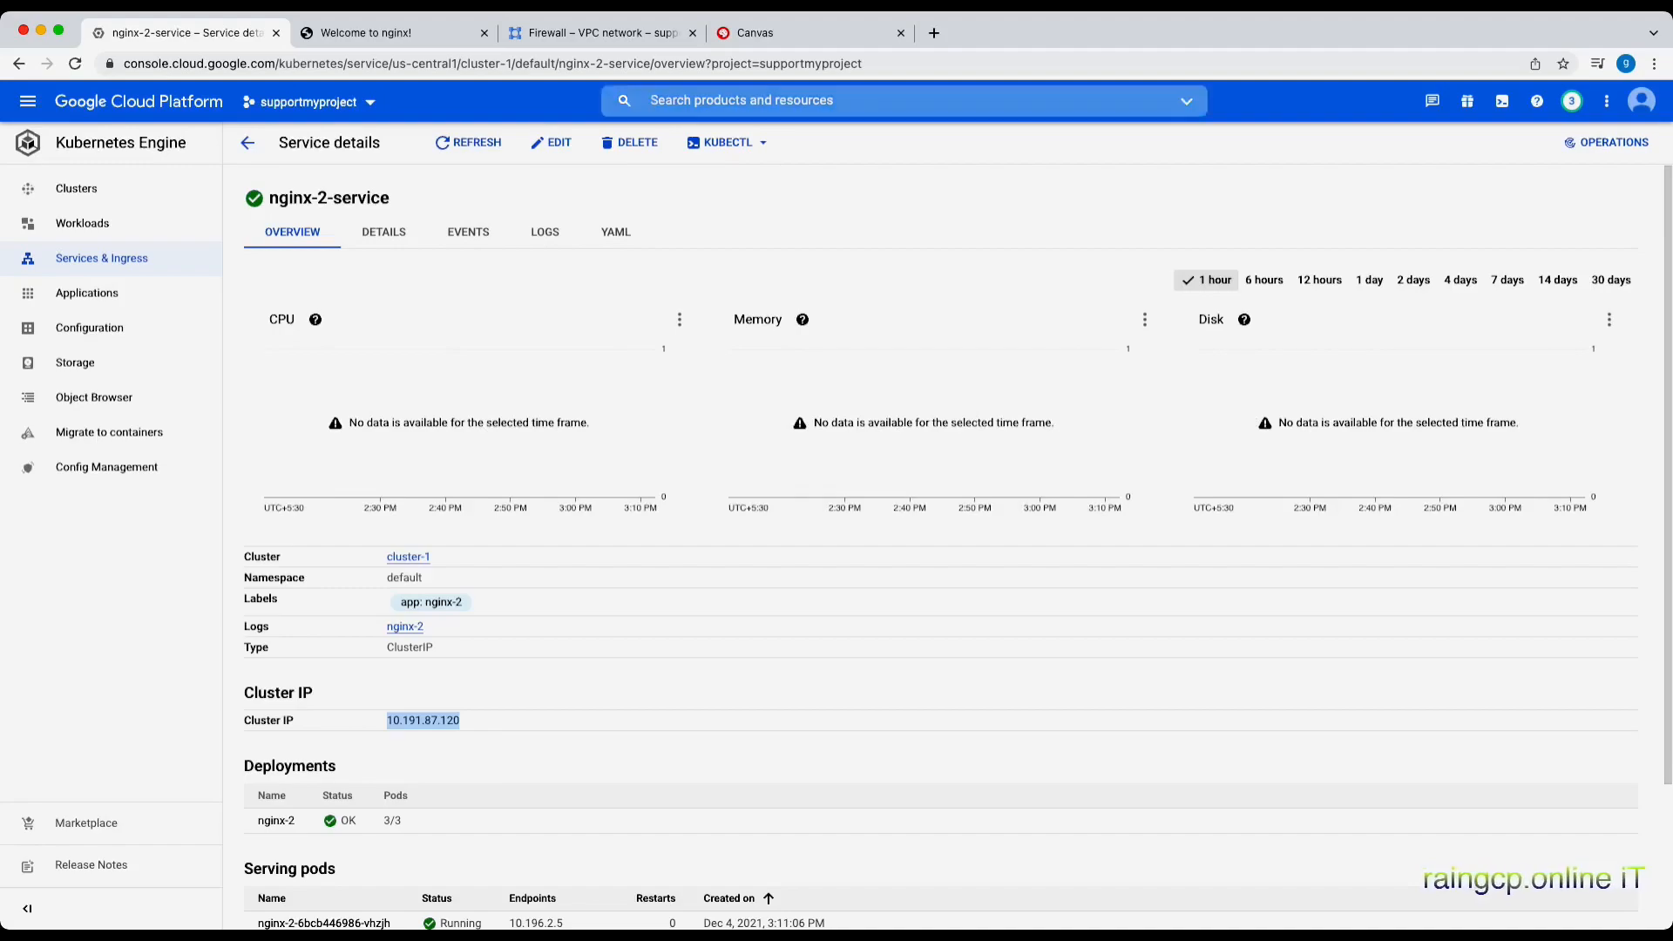
pyautogui.press('super+t')
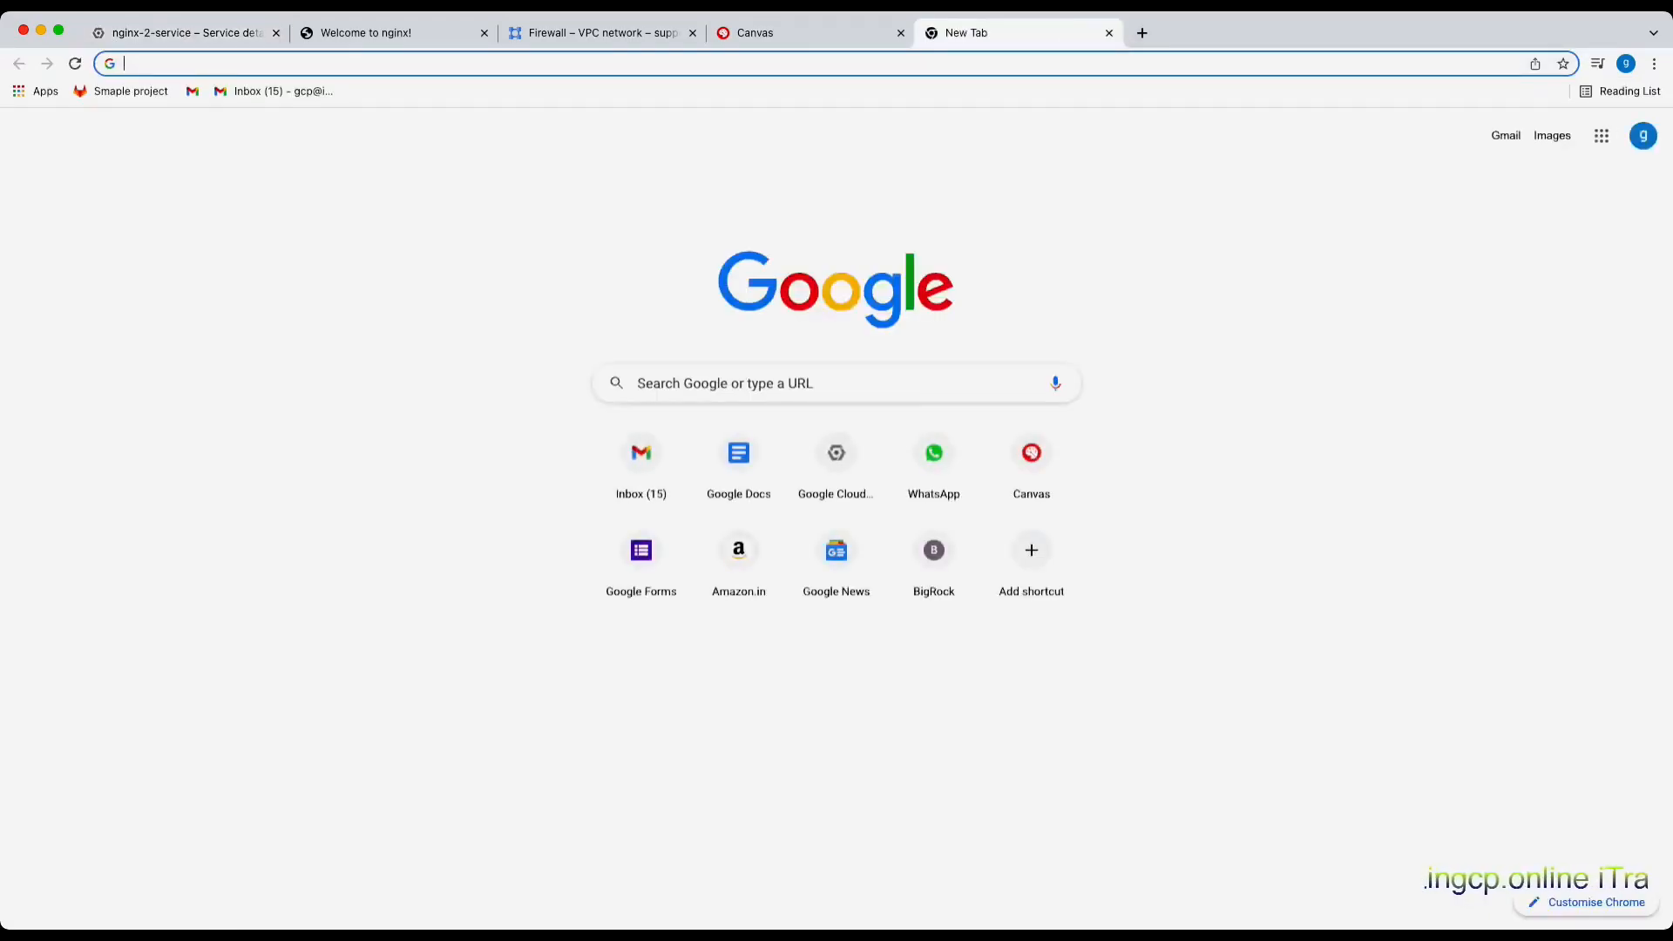
pyautogui.press('super+v')
pyautogui.press('Return')
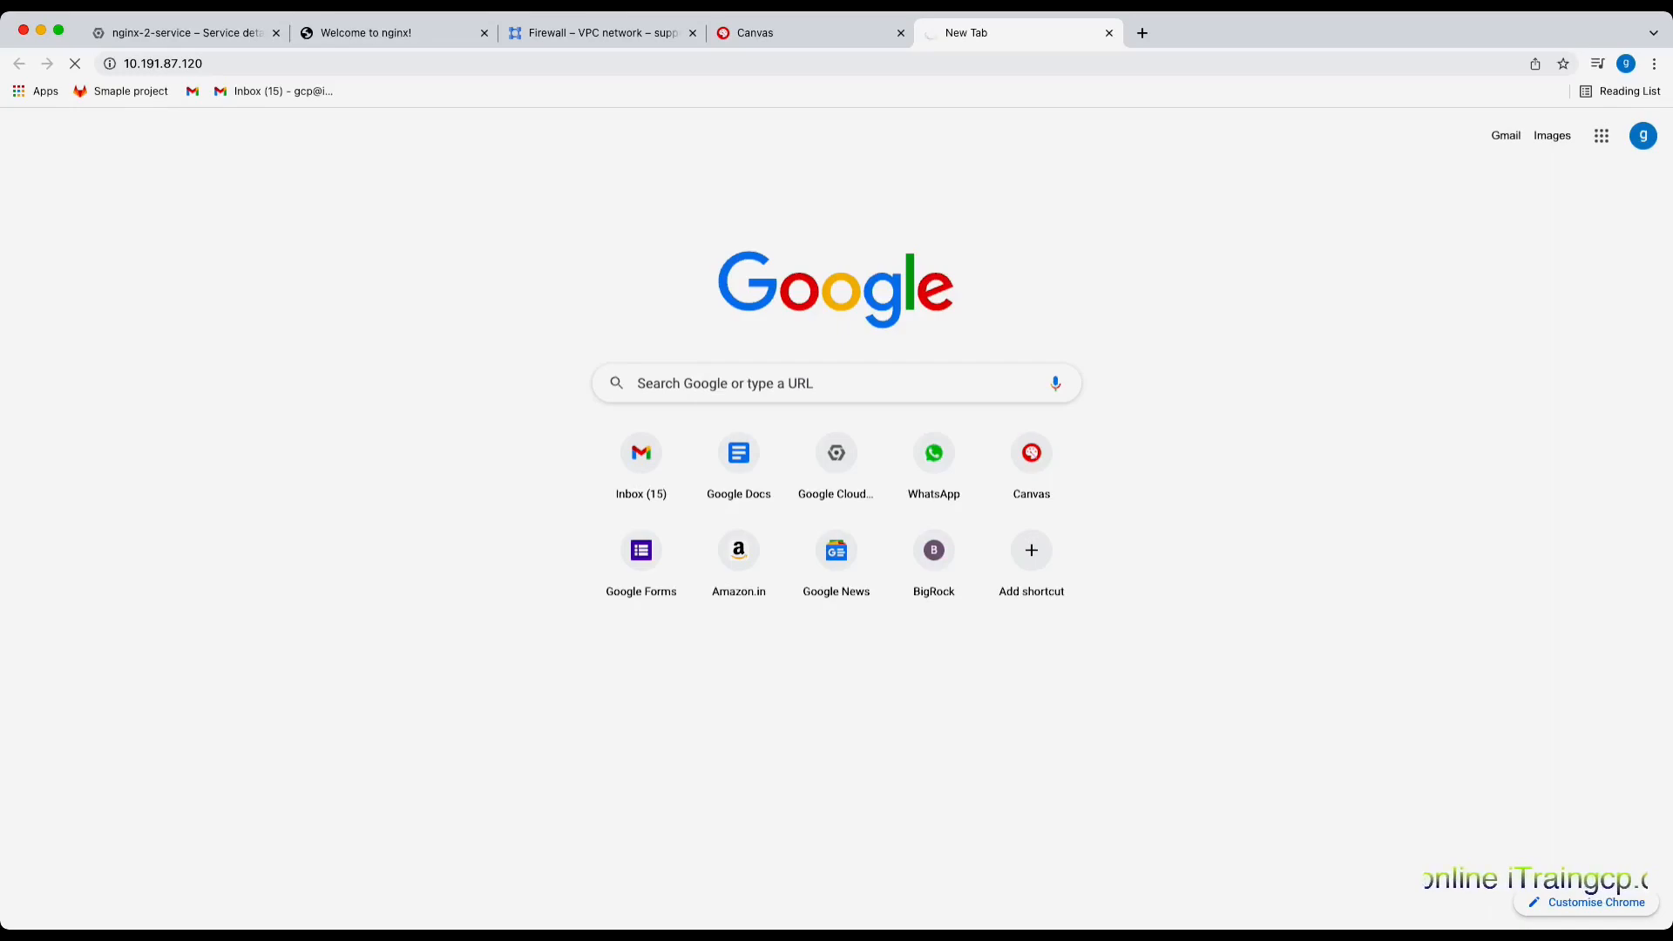
# View the nginx welcome page served at 34.66.163.24 for comparison, and return to the nginx-2-service details
pyautogui.hotkey('ctrl', 'shift', 'Tab')
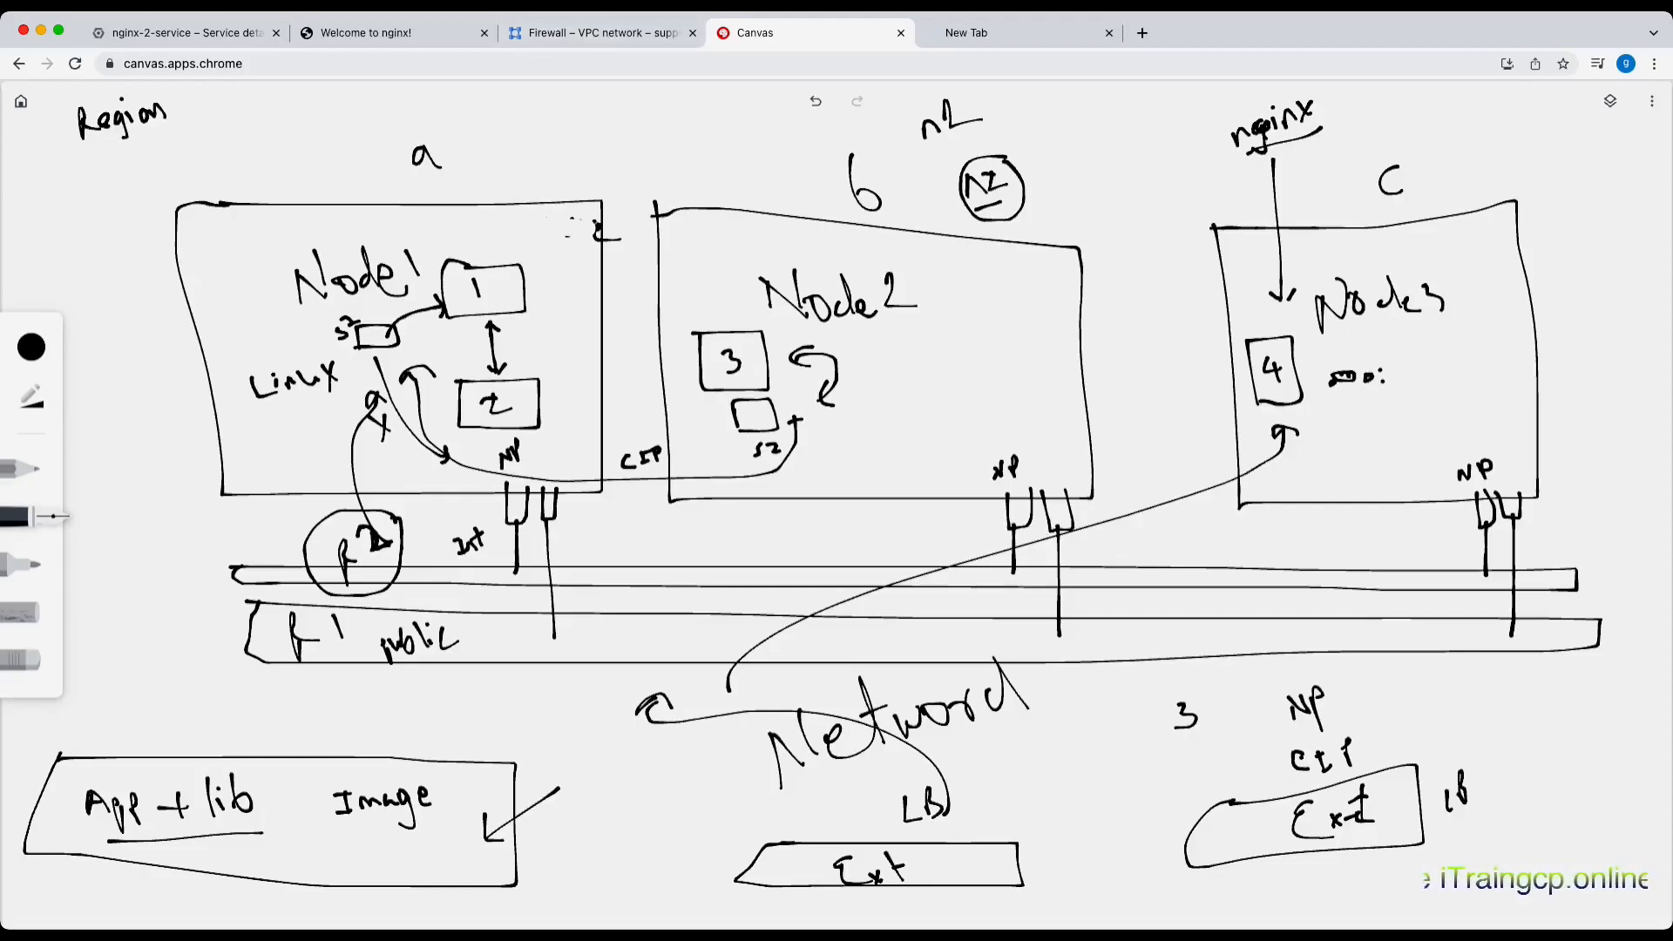
pyautogui.click(410, 37)
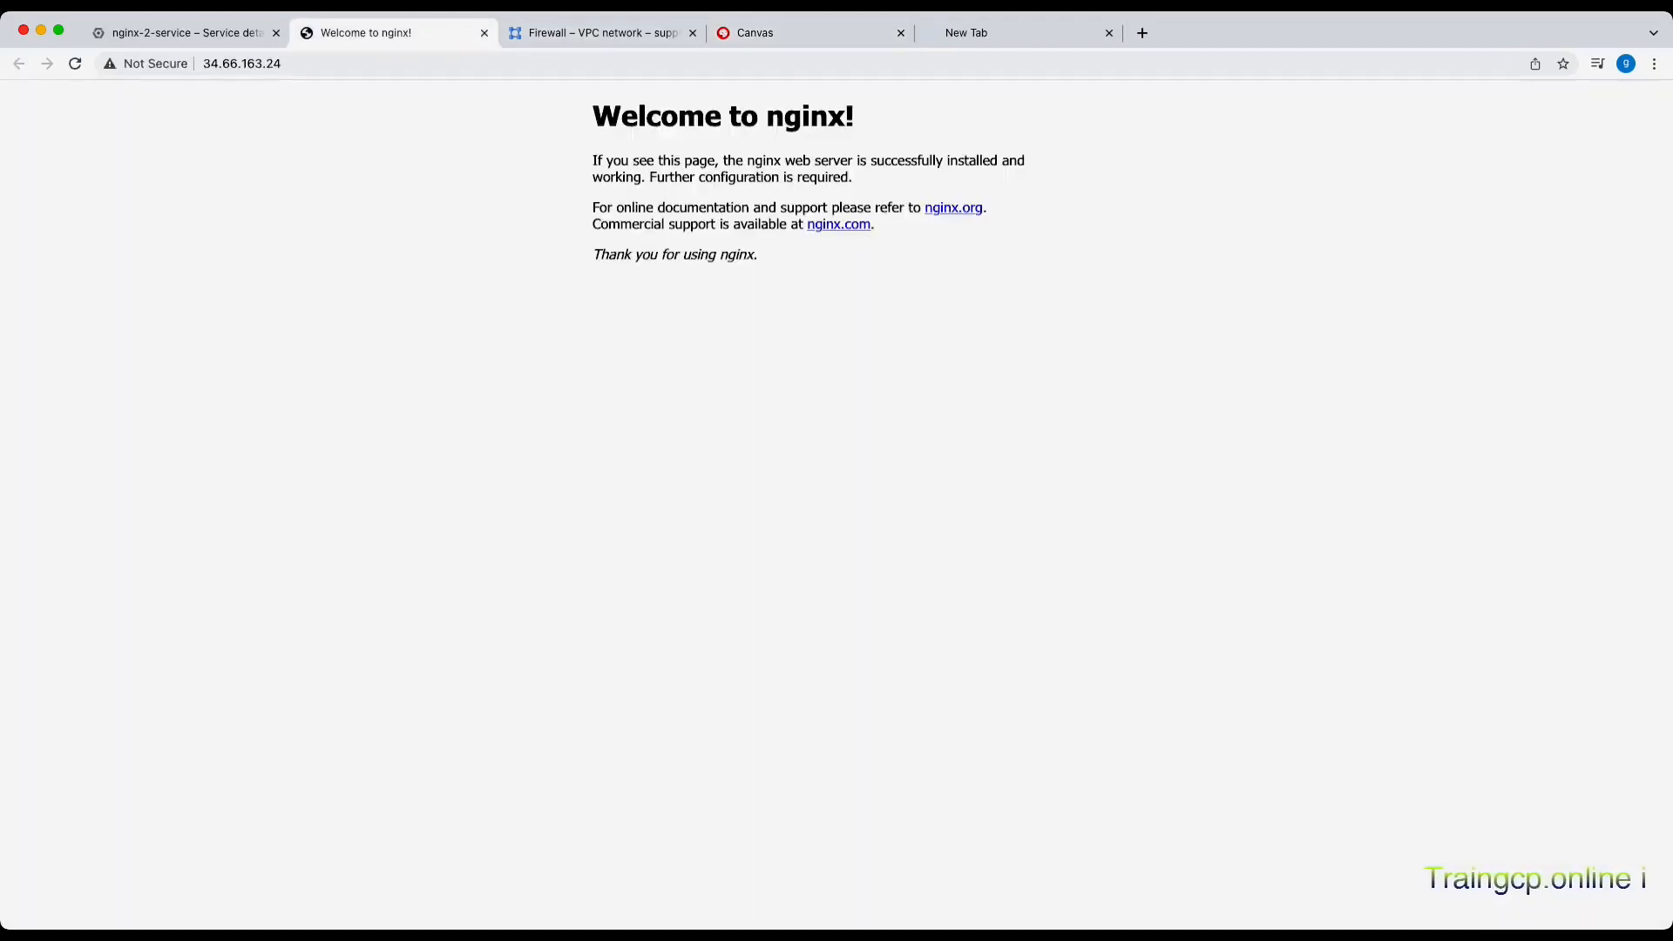
pyautogui.click(183, 32)
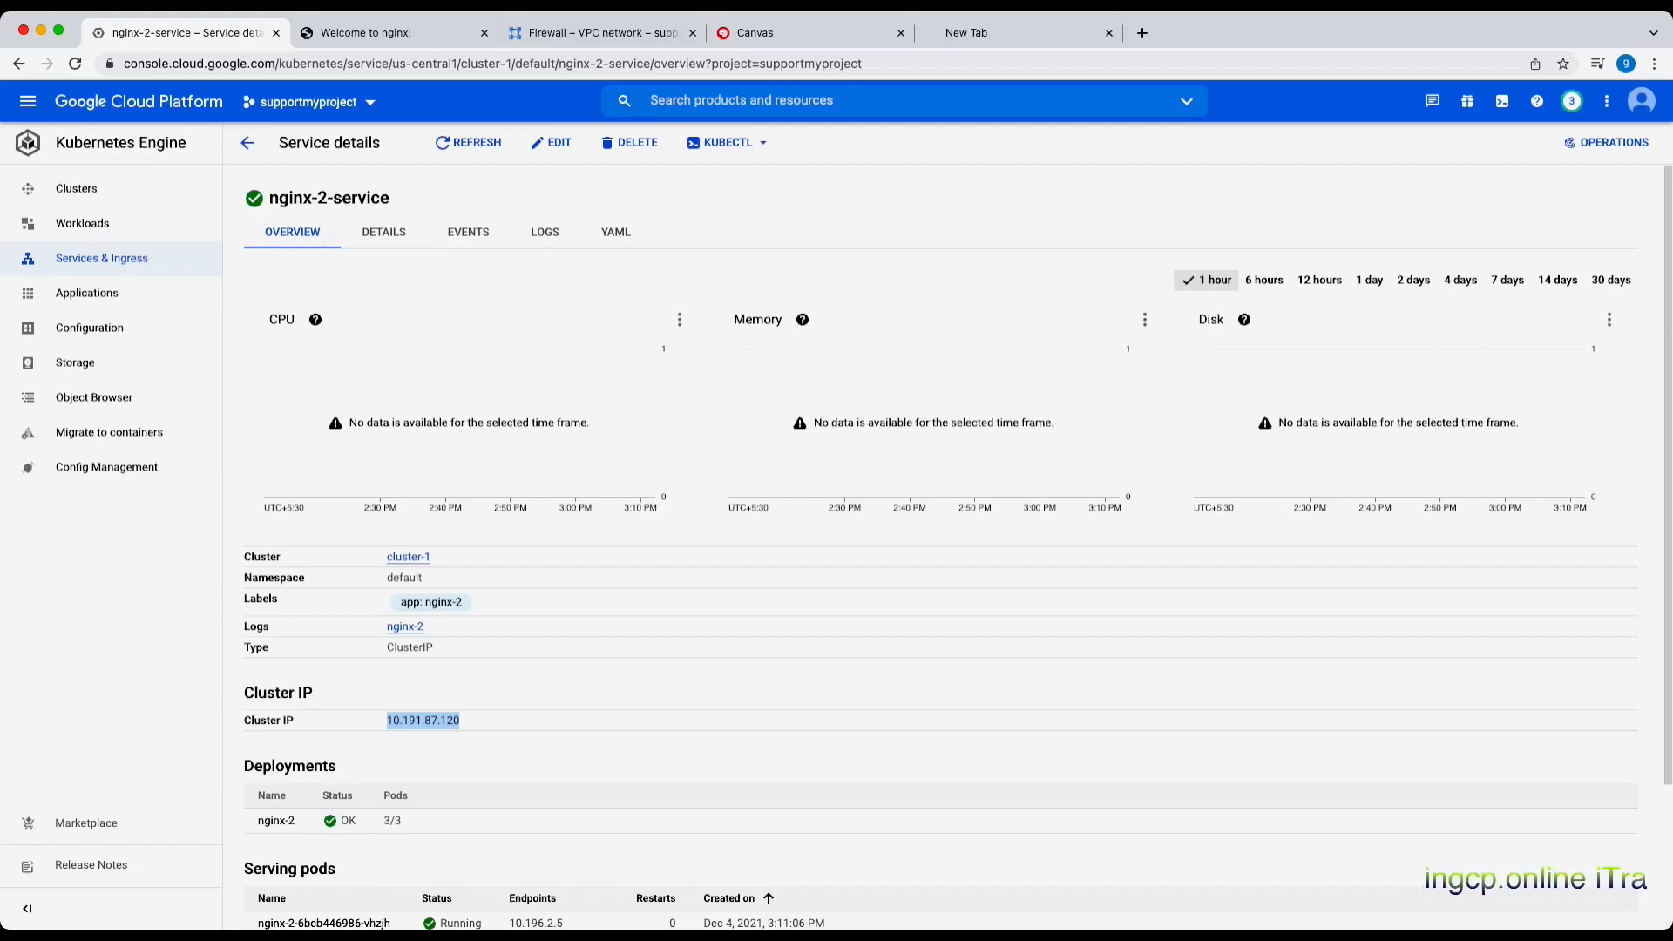
# Open the nginx-1 workload and examine its managed pods
pyautogui.click(248, 143)
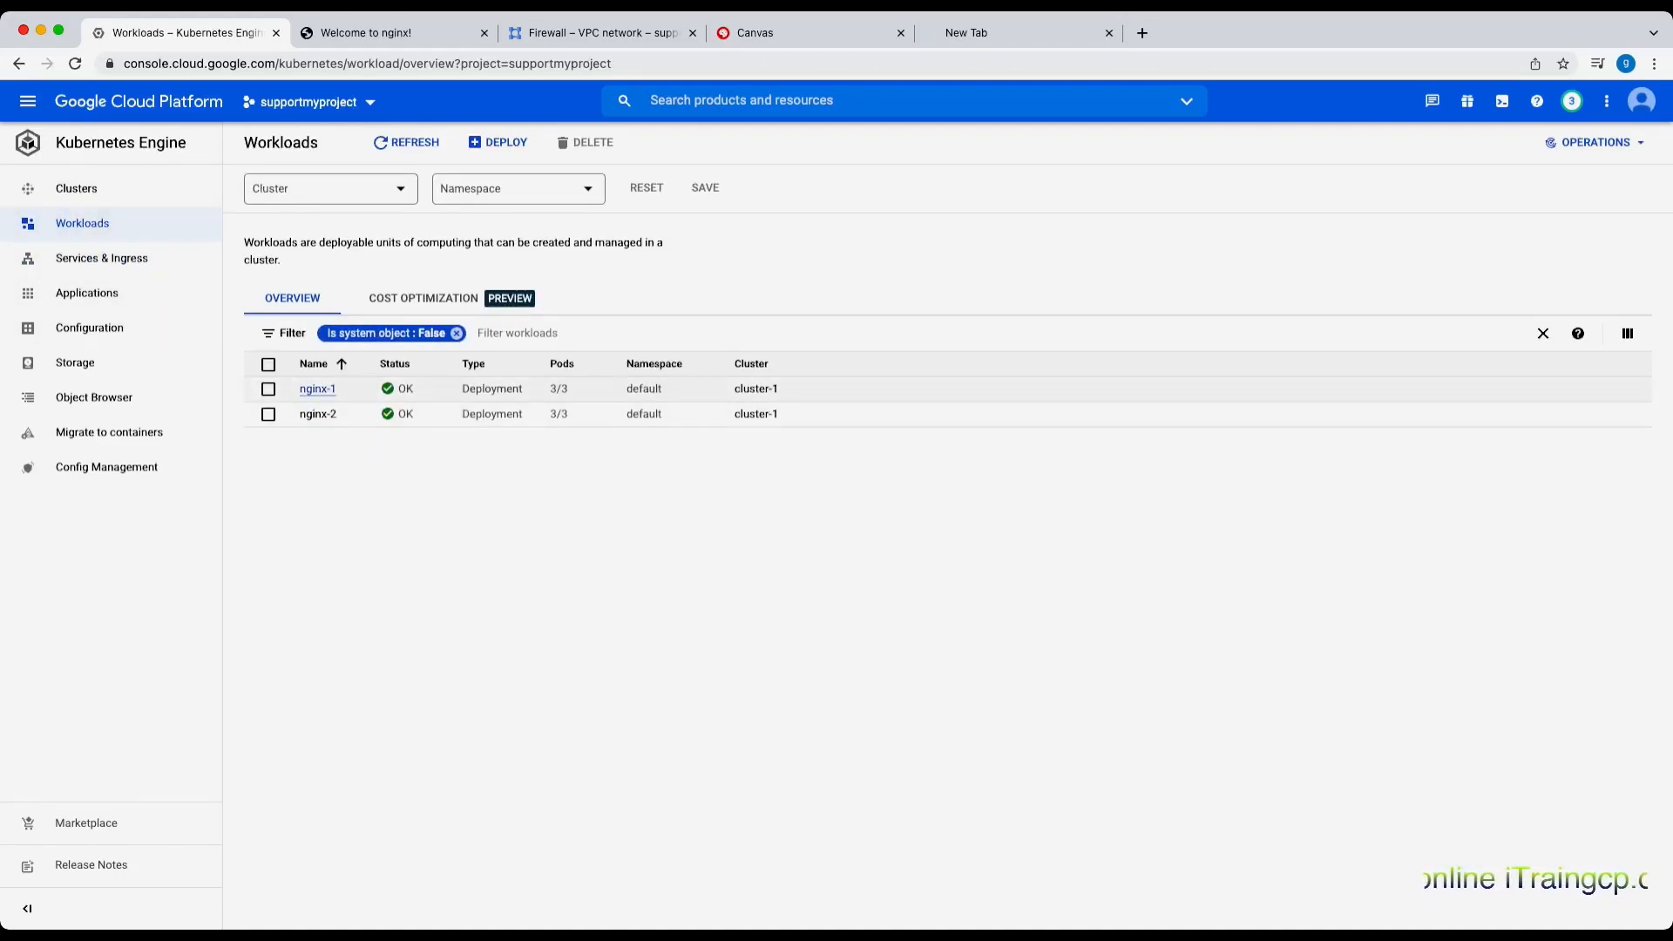
pyautogui.click(317, 389)
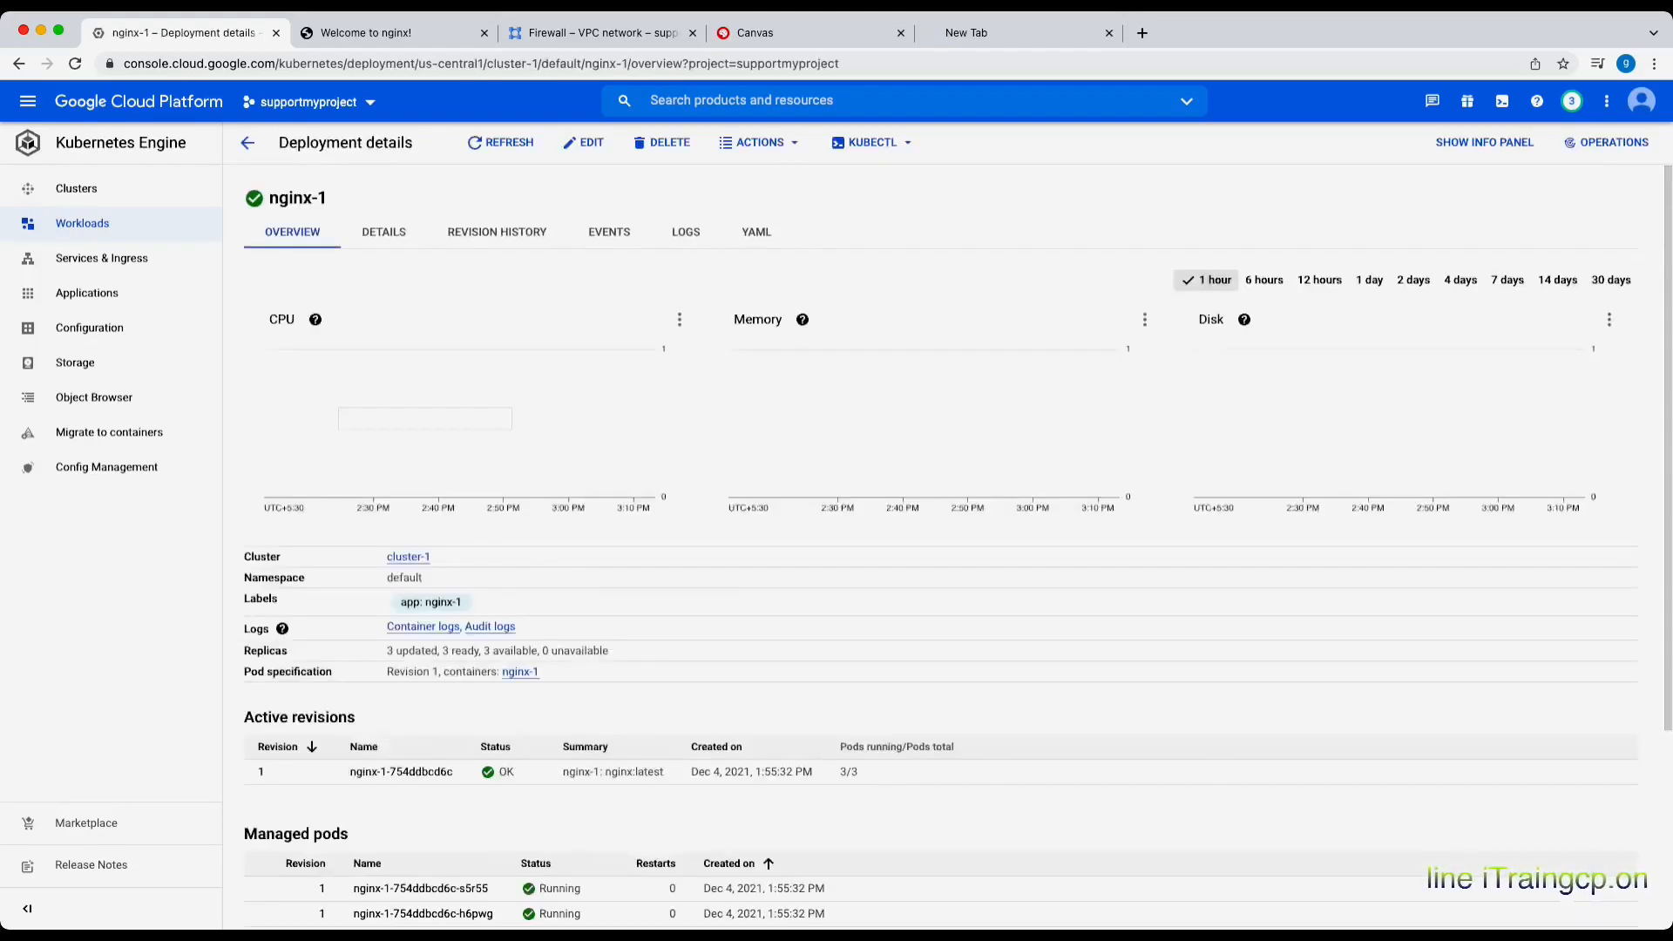
pyautogui.scroll(-2, 380, 419)
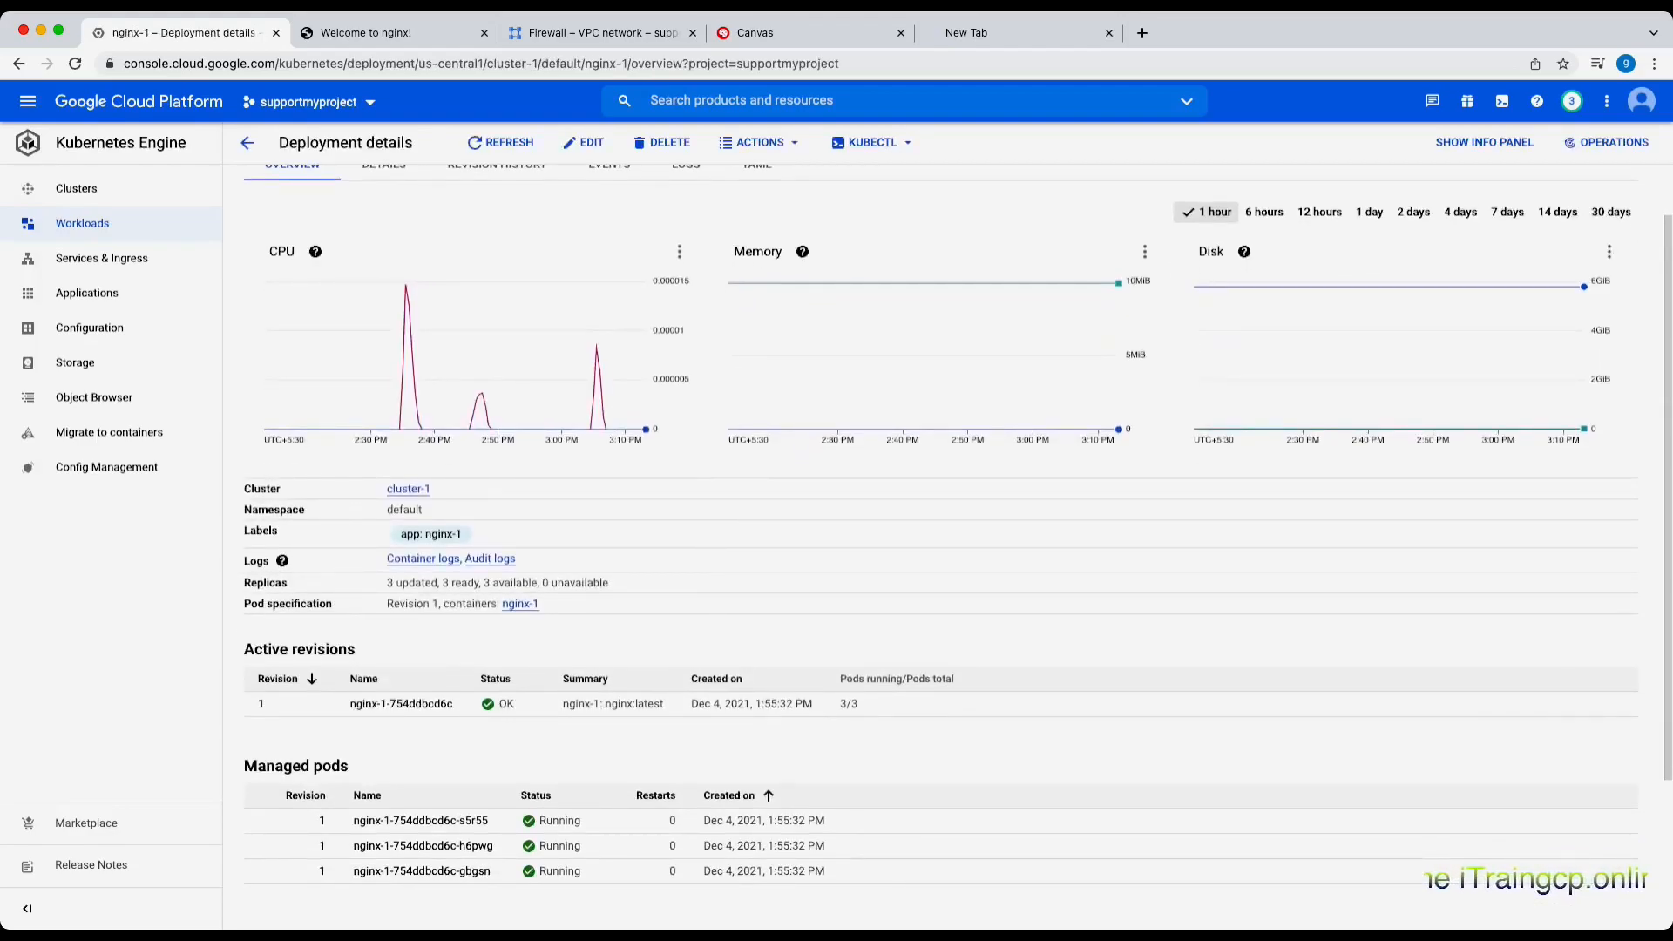
pyautogui.scroll(-1, 958, 548)
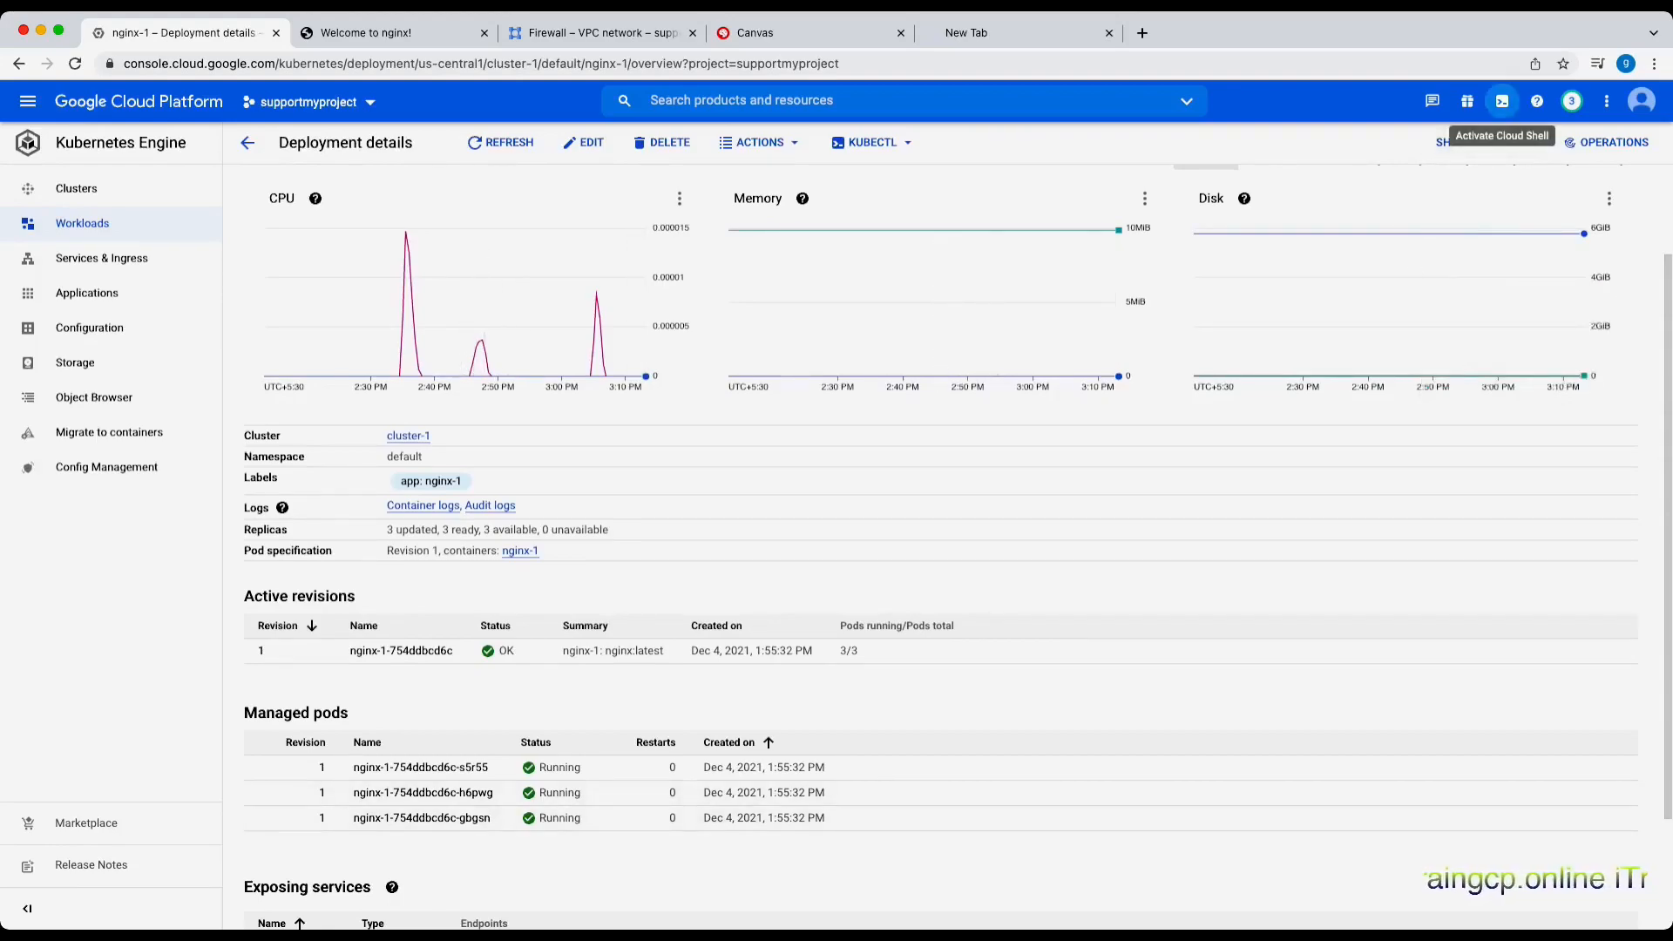
# Open Cloud Shell, try running "kubectl get cluster-info", and authorize Cloud Shell to use the account's credentials
pyautogui.click(1502, 101)
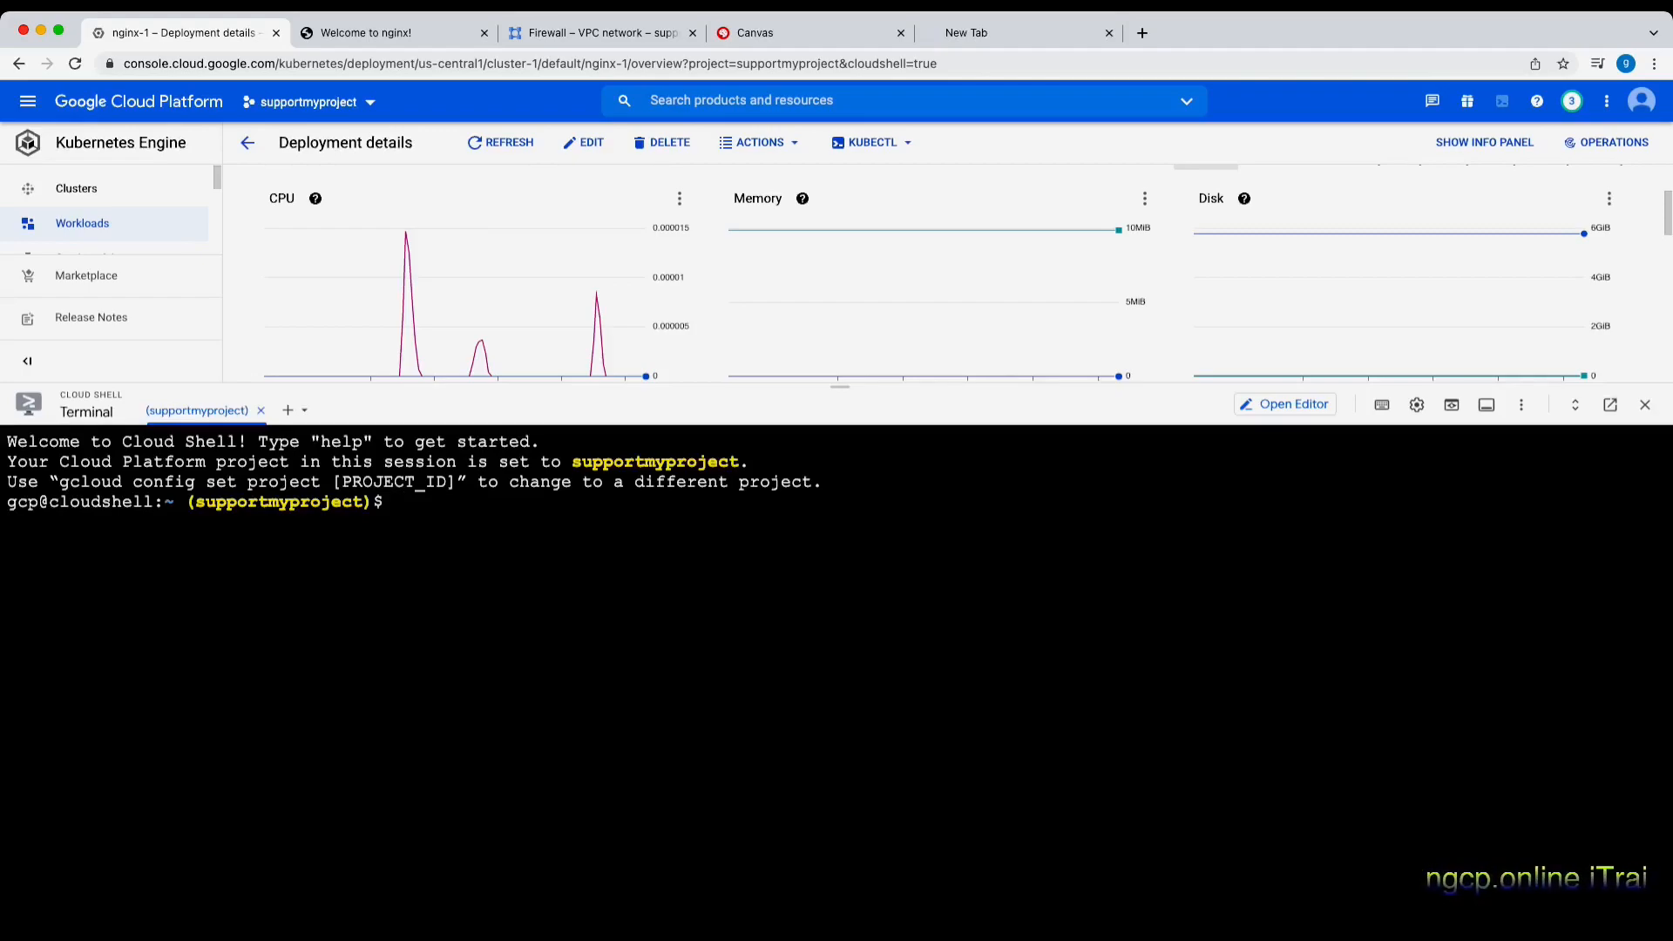
pyautogui.write('ku')
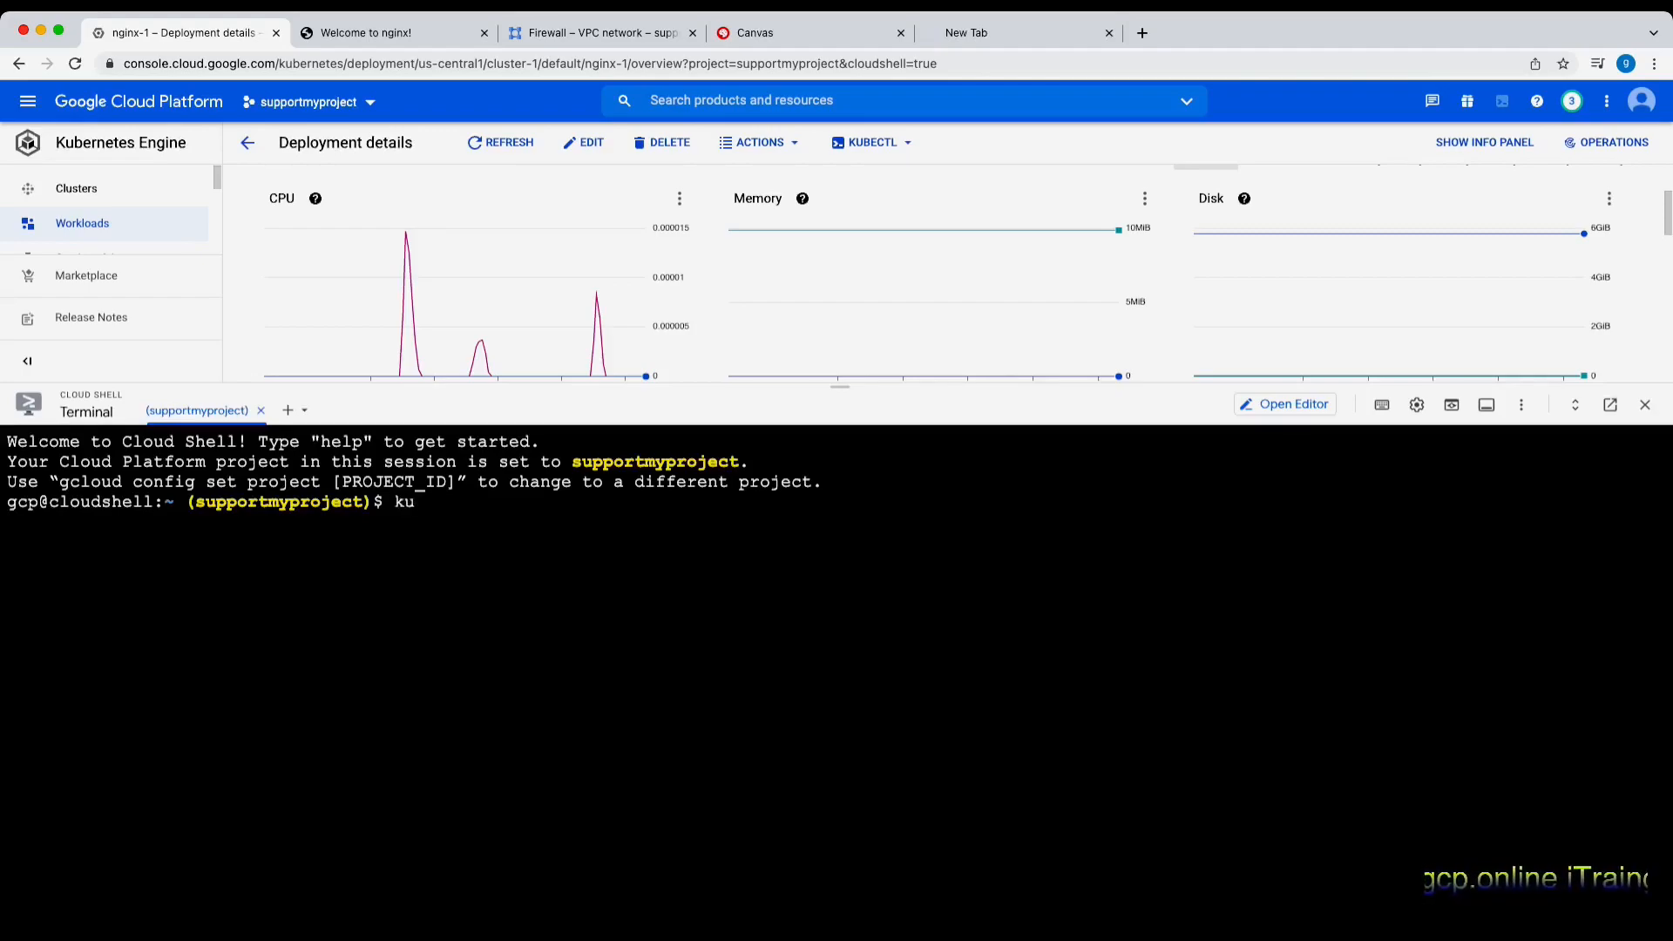
pyautogui.write('bectl ')
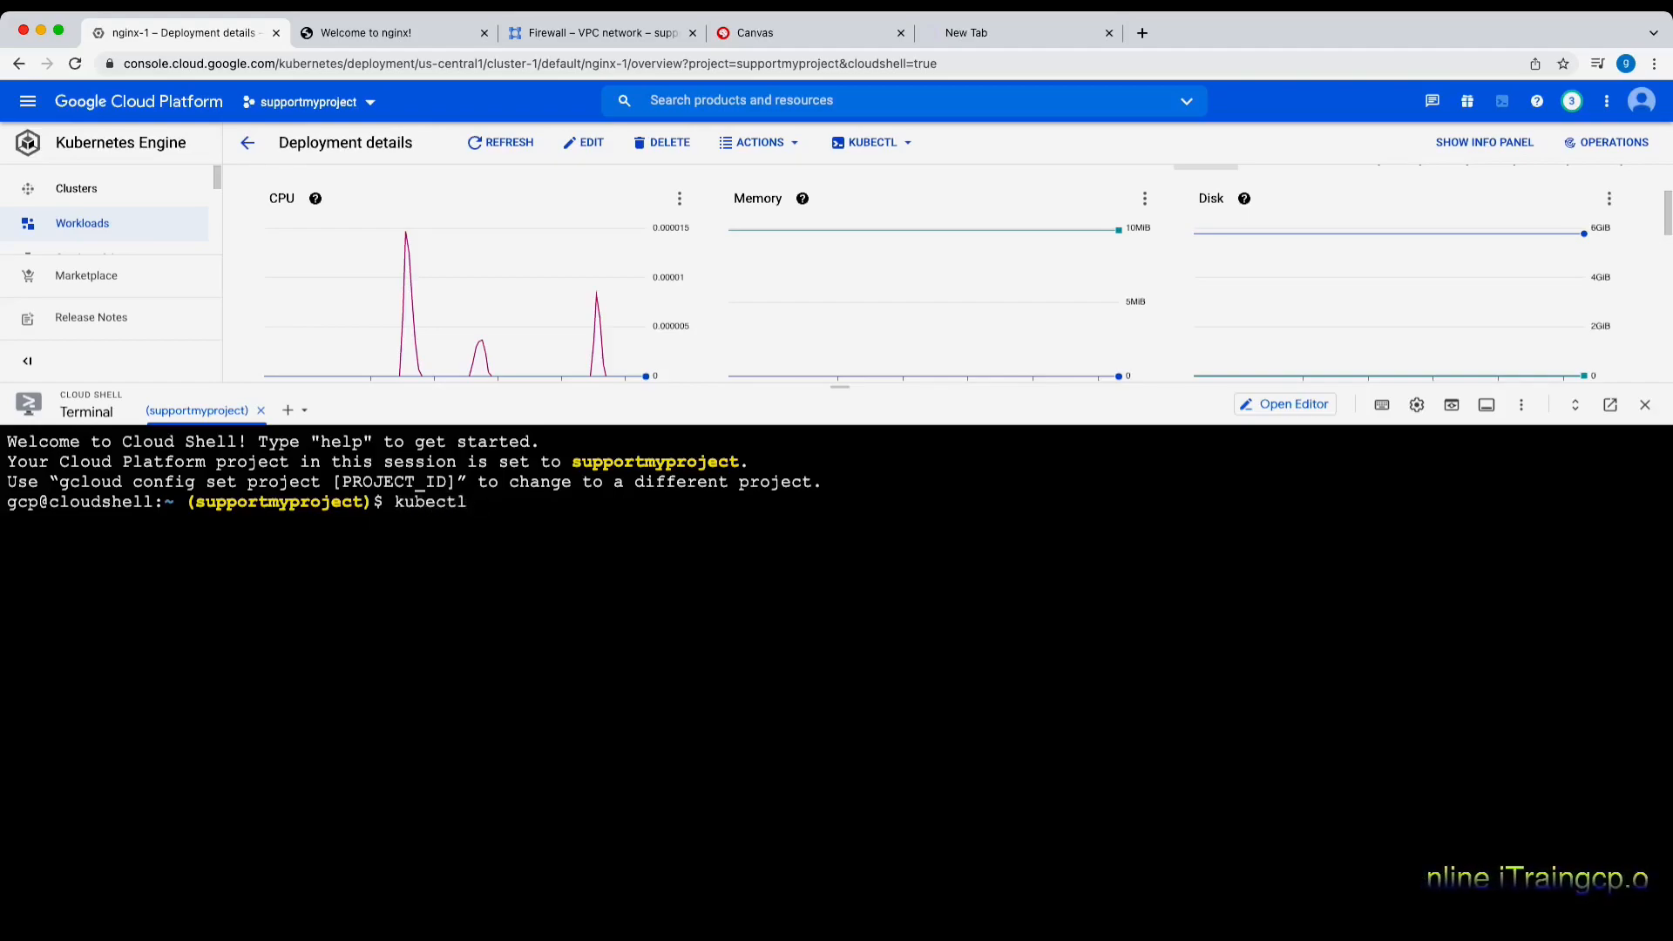
pyautogui.write('get')
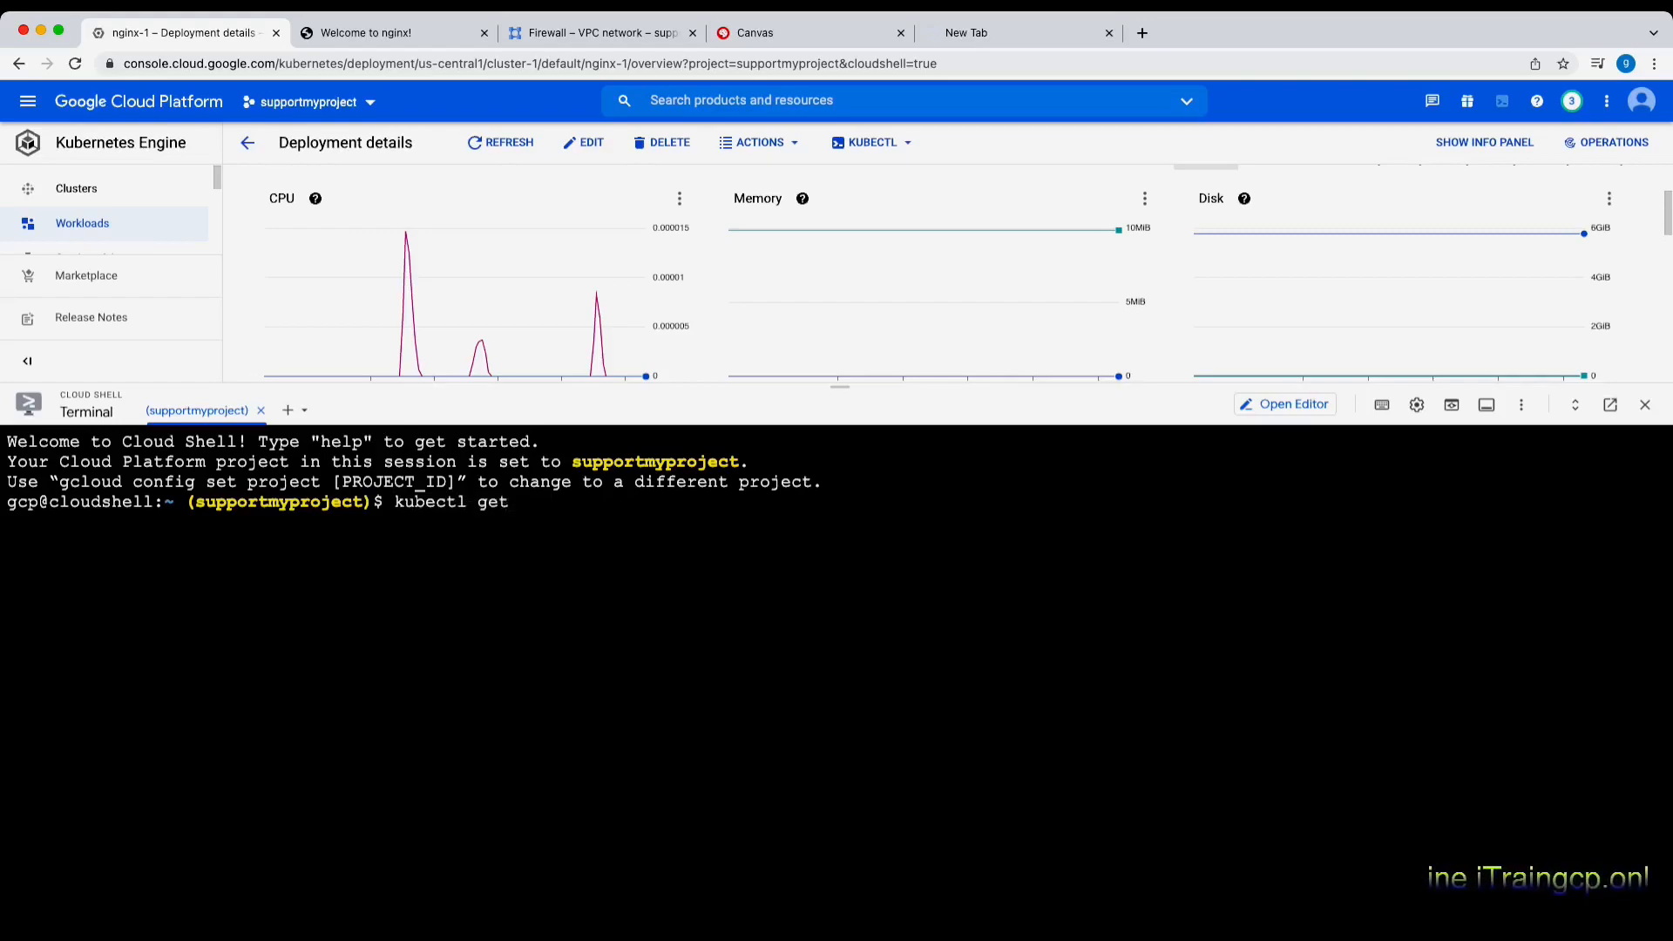
pyautogui.write(' cluster-info')
pyautogui.press('Return')
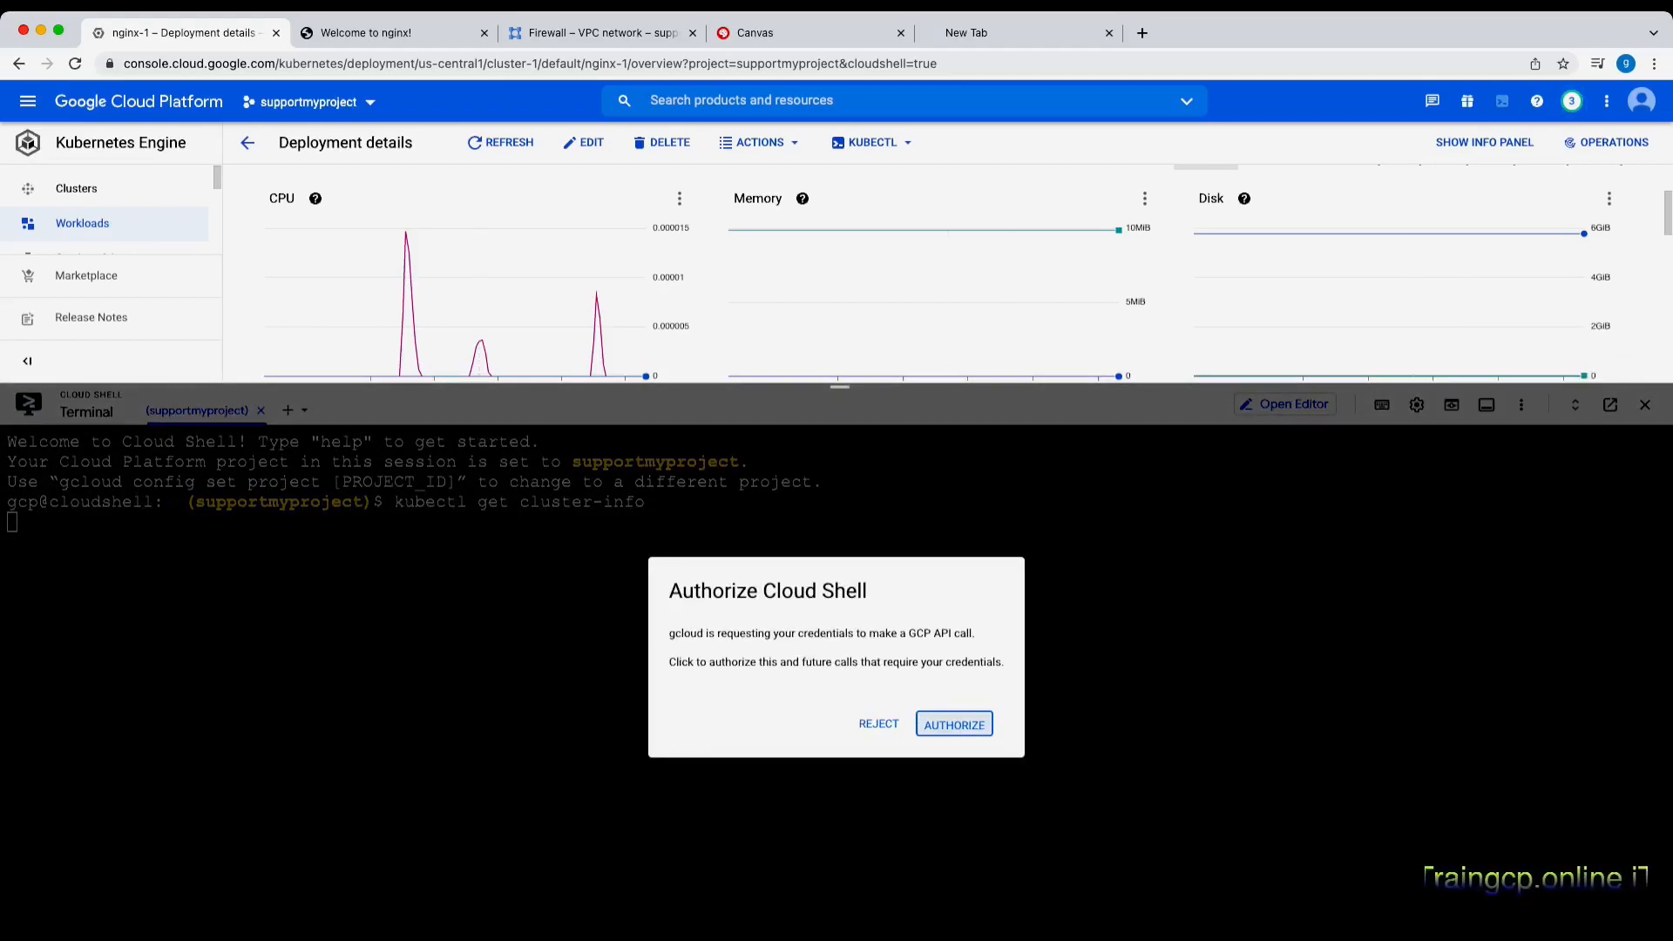
pyautogui.press('Return')
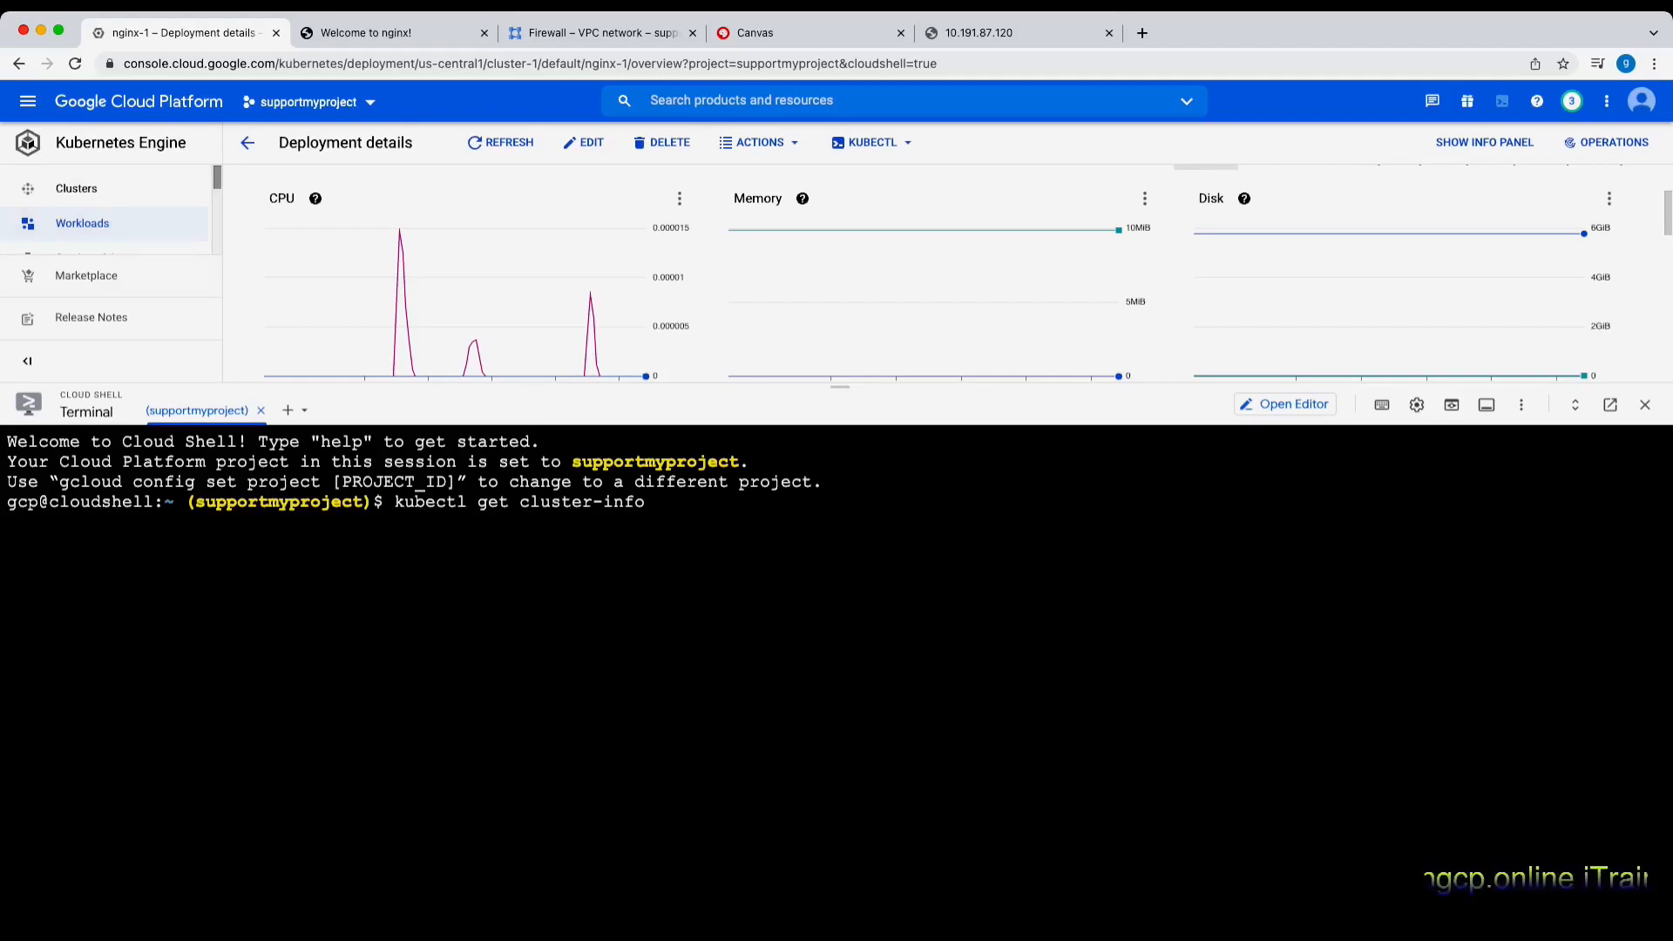
pyautogui.press('Tab')
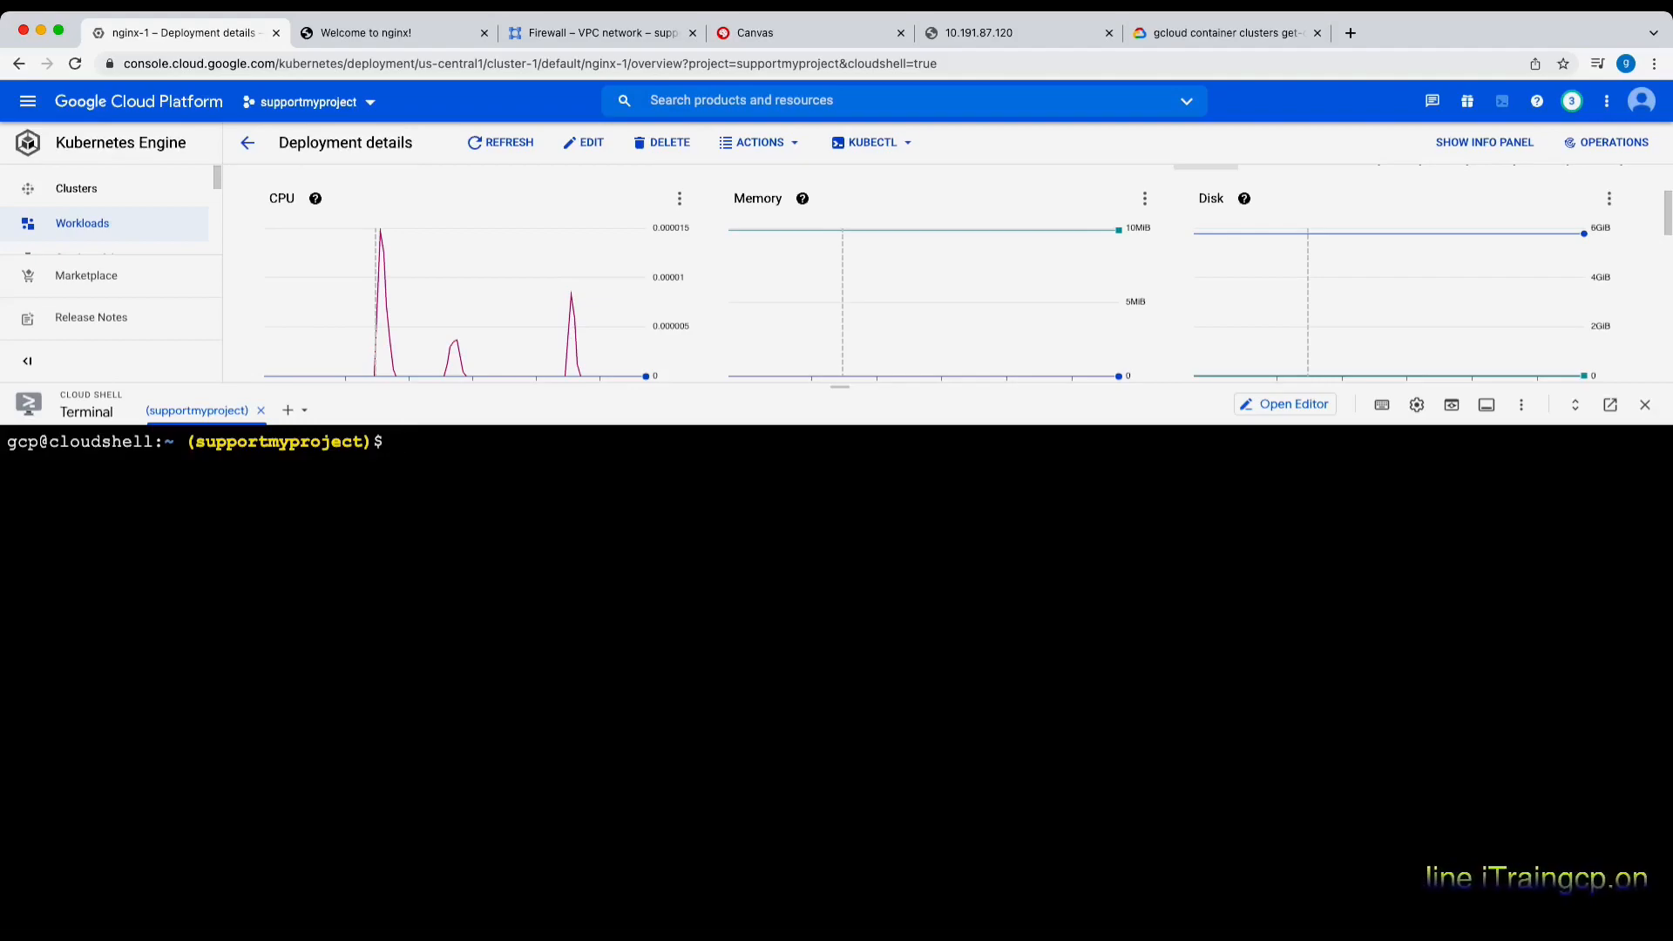
# Fetch the kubectl credentials with "gcloud container clusters get-credentials cluster-1 --region=us-central1"
pyautogui.write('gcl')
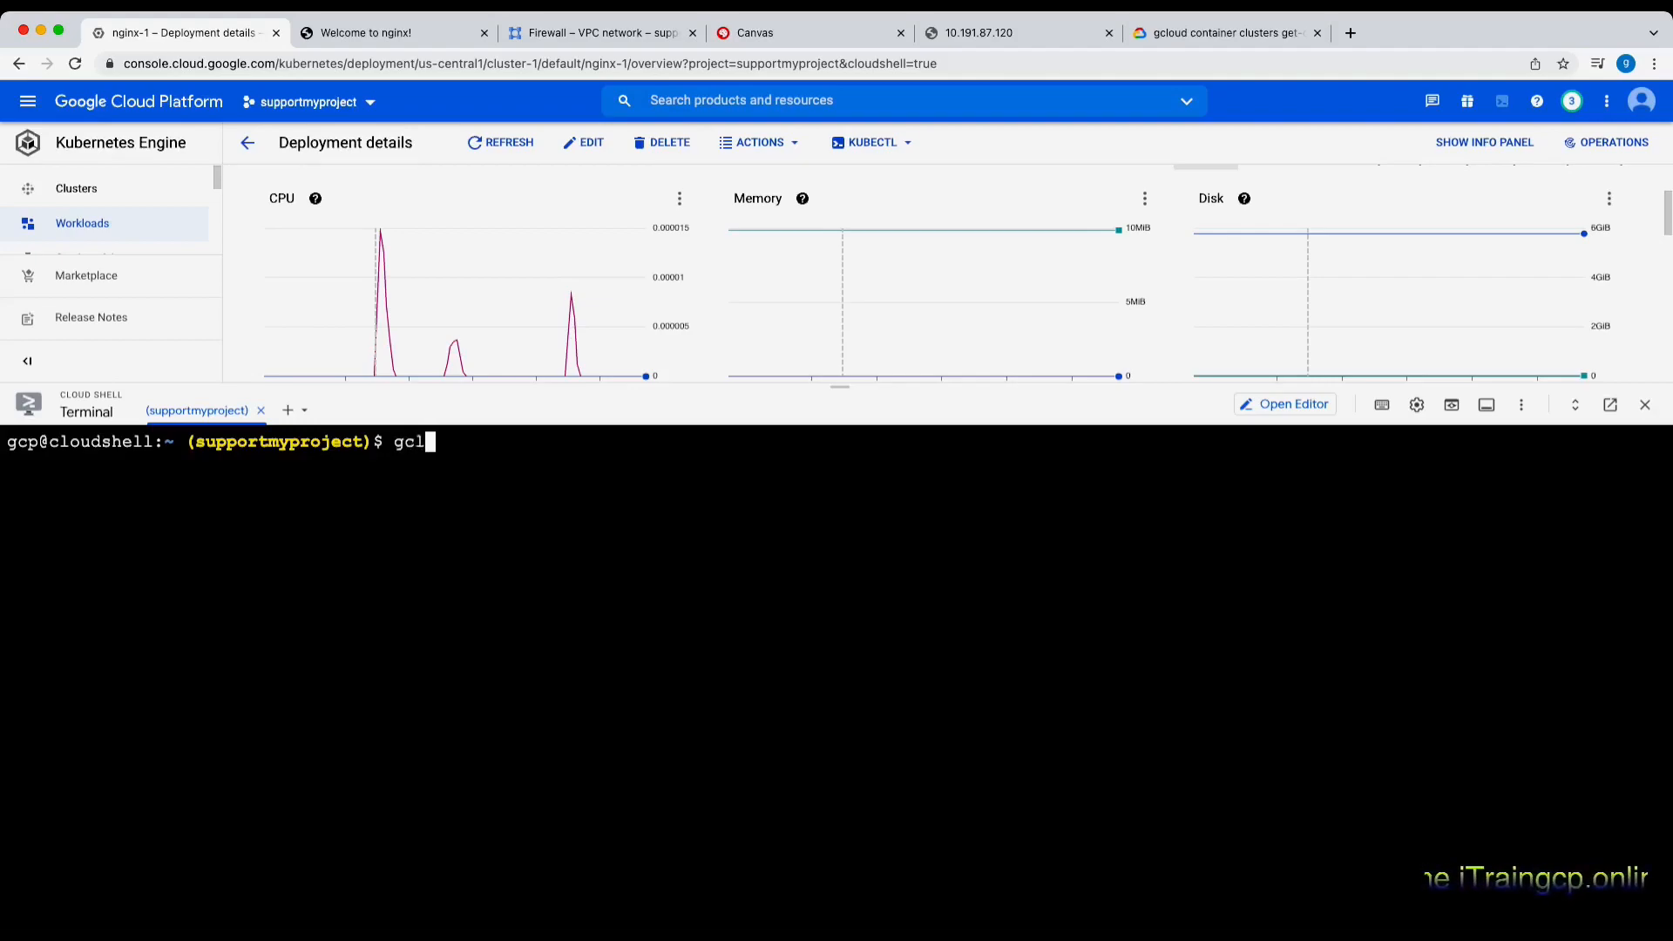
pyautogui.write('oud container ')
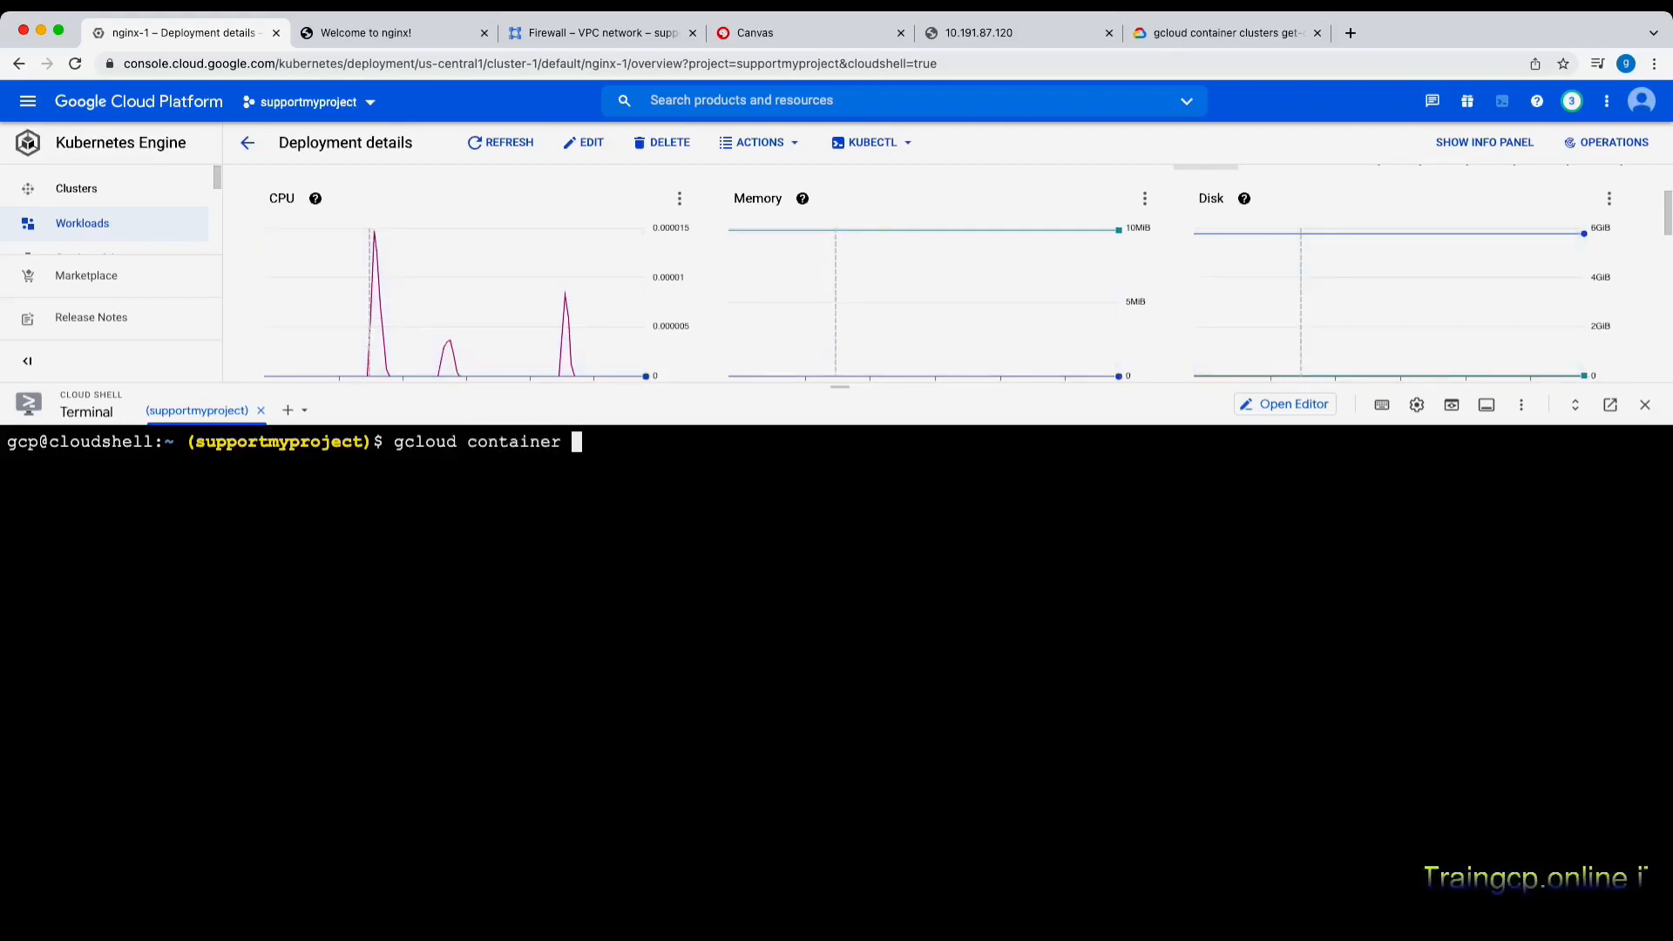
pyautogui.write('cluster')
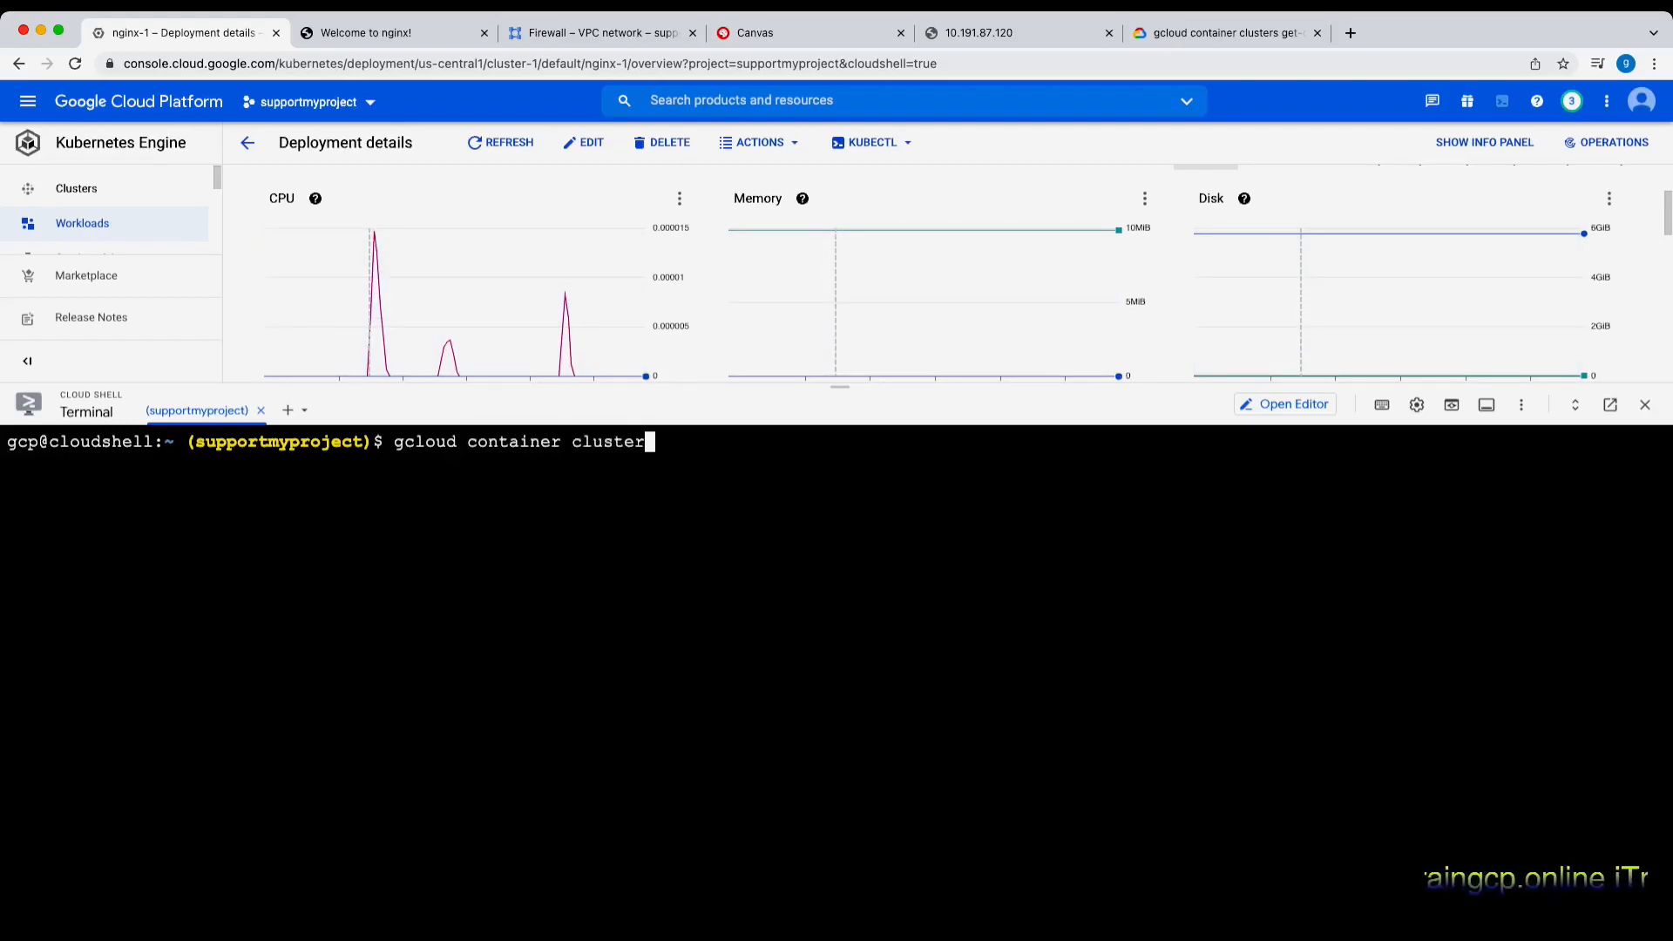
pyautogui.write('s get-credentials ')
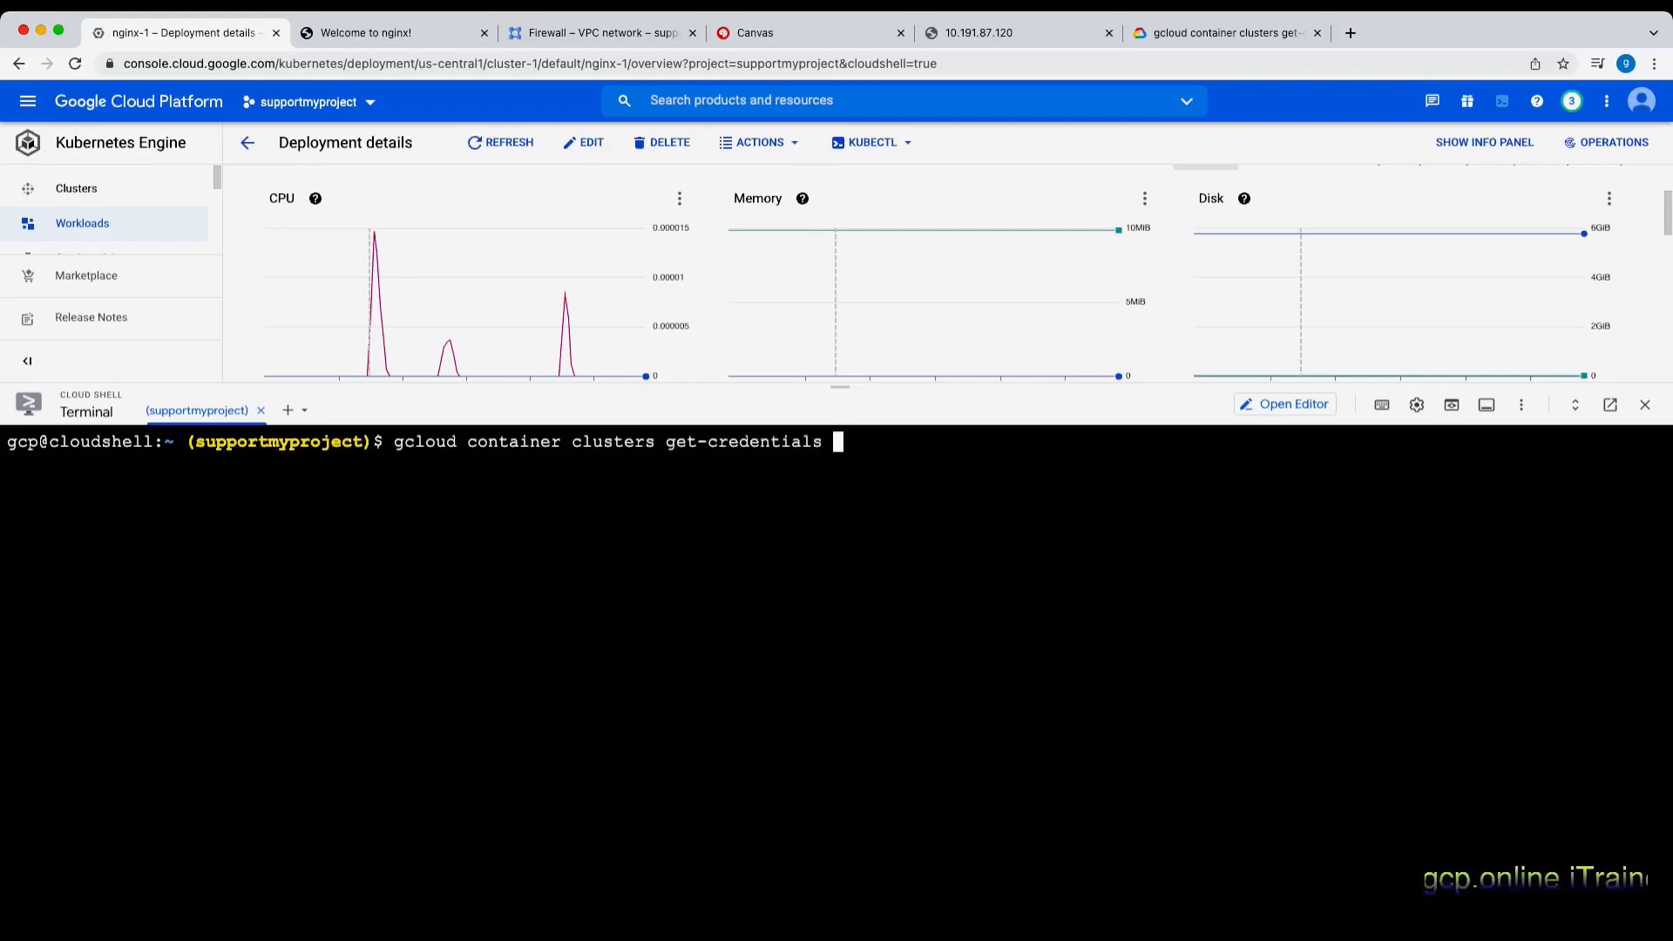
pyautogui.write('clus')
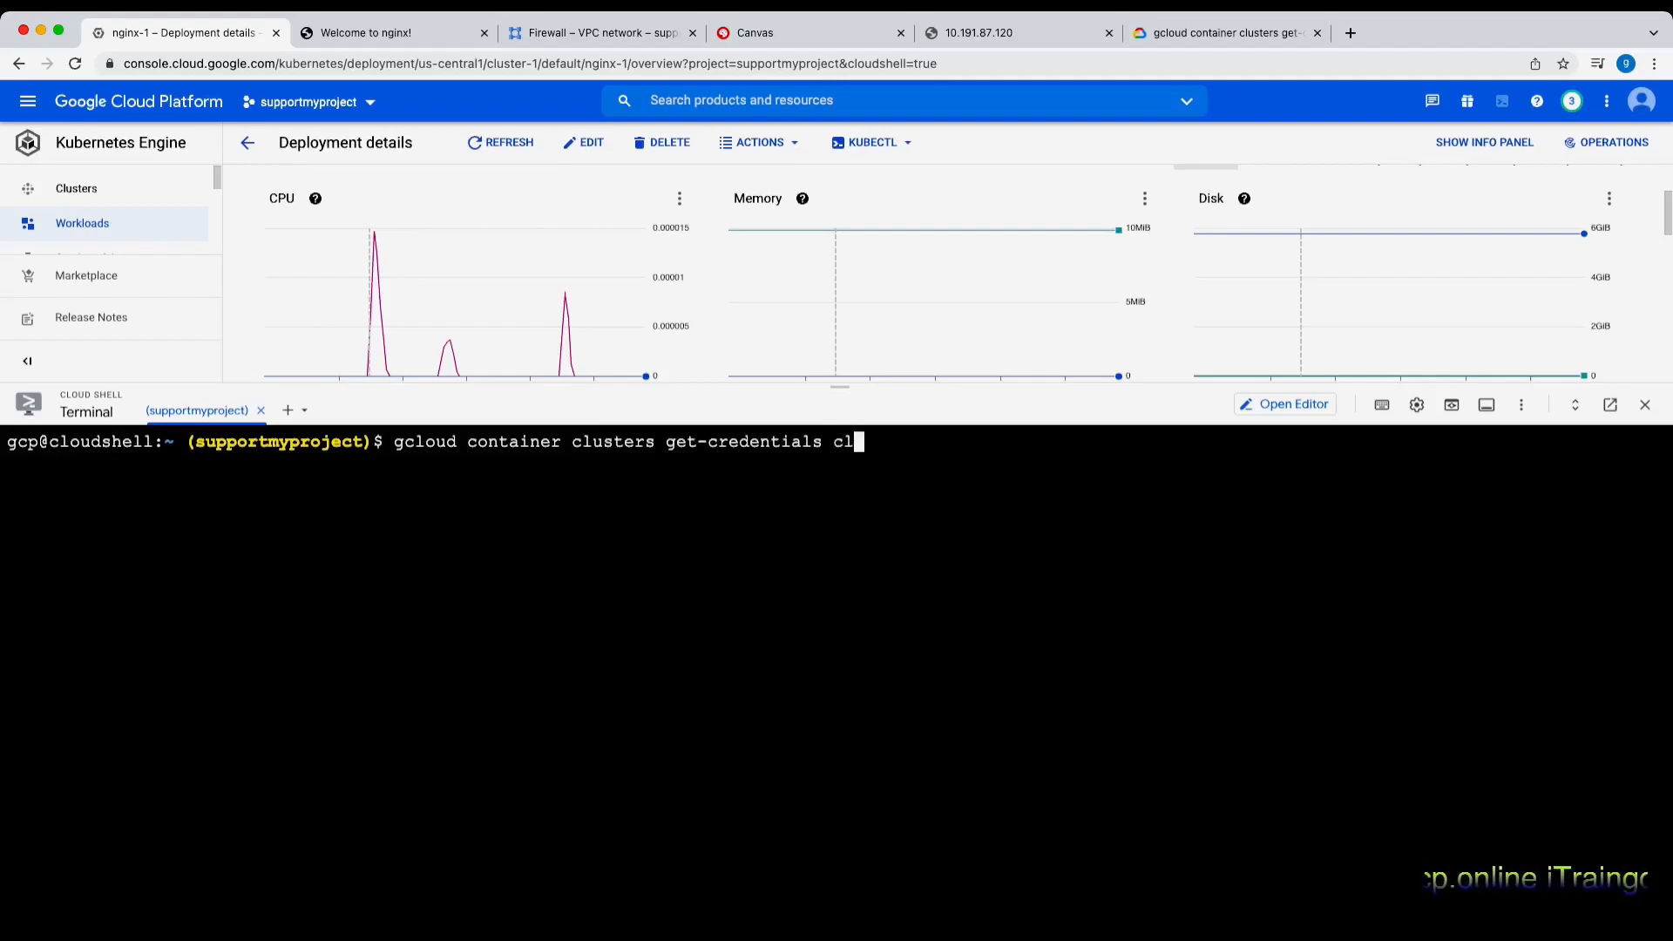
pyautogui.press('BackSpace')
pyautogui.press('BackSpace')
pyautogui.write('uster')
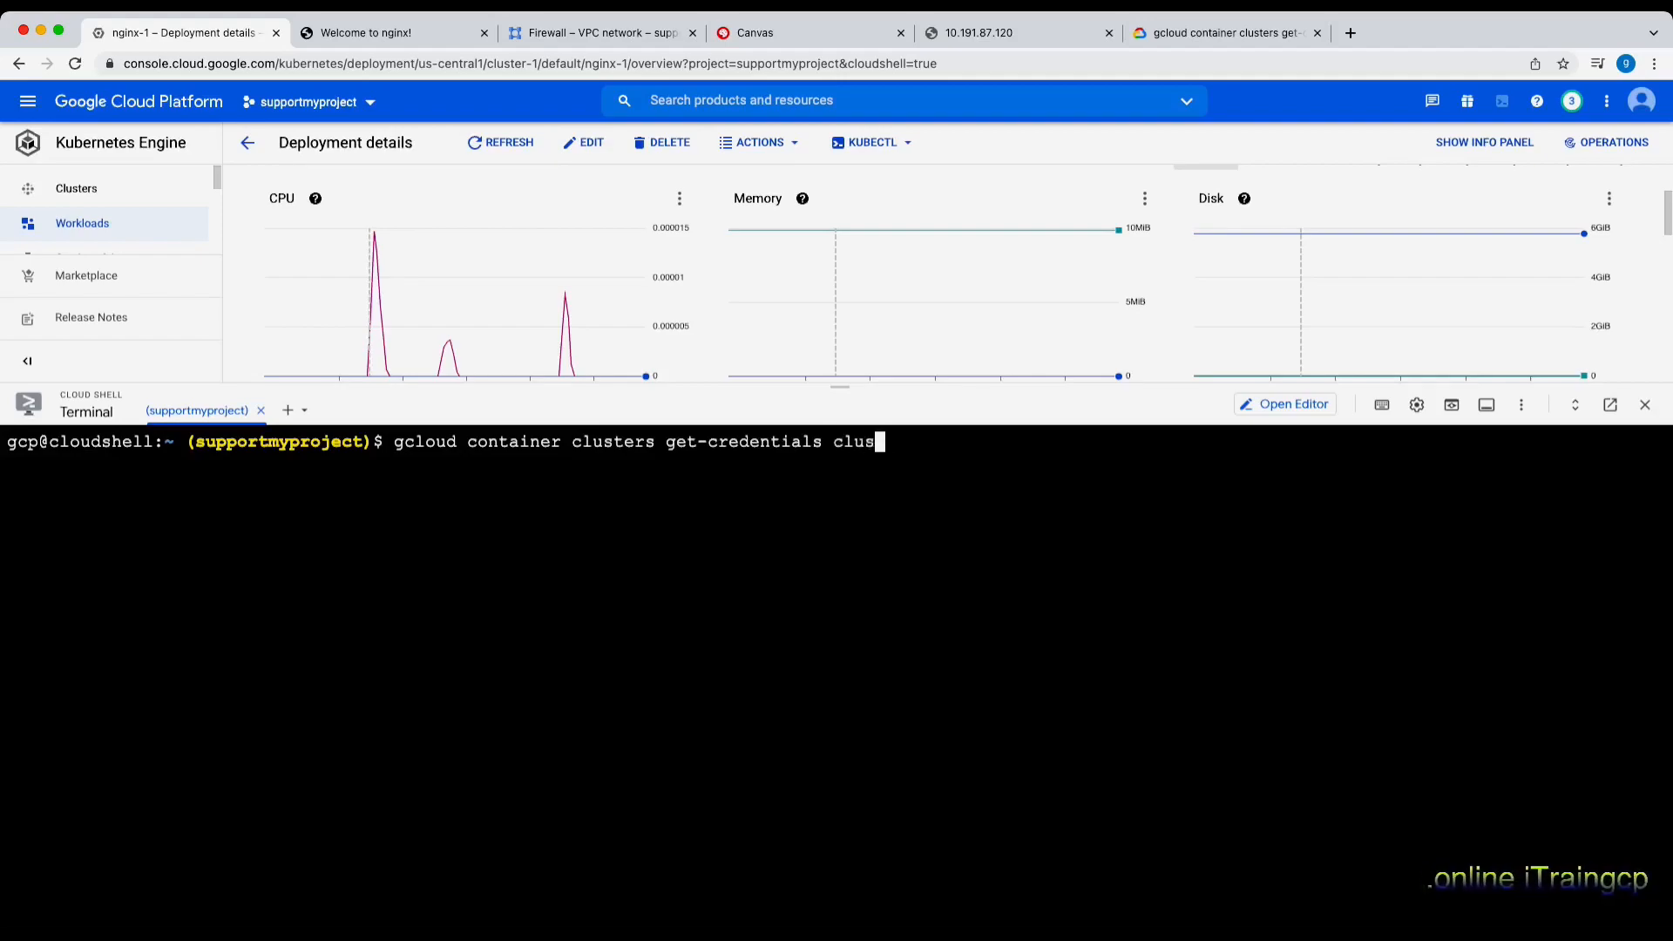
pyautogui.press('BackSpace')
pyautogui.press('BackSpace')
pyautogui.press('BackSpace')
pyautogui.write('ter01')
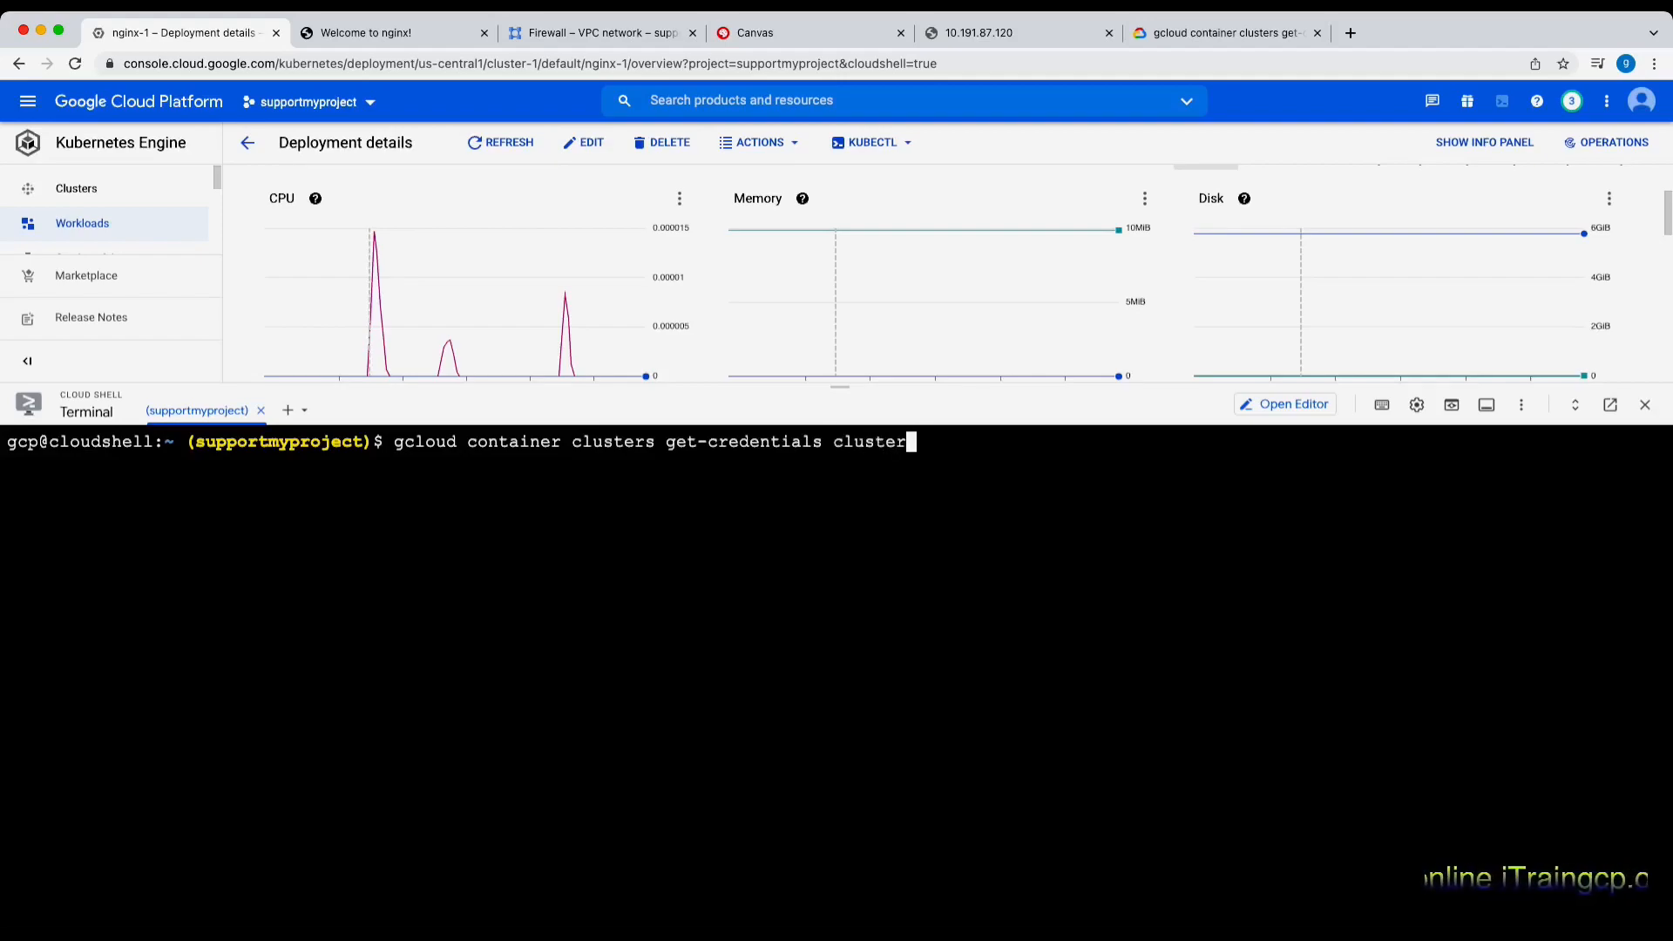
pyautogui.press('BackSpace')
pyautogui.write('-')
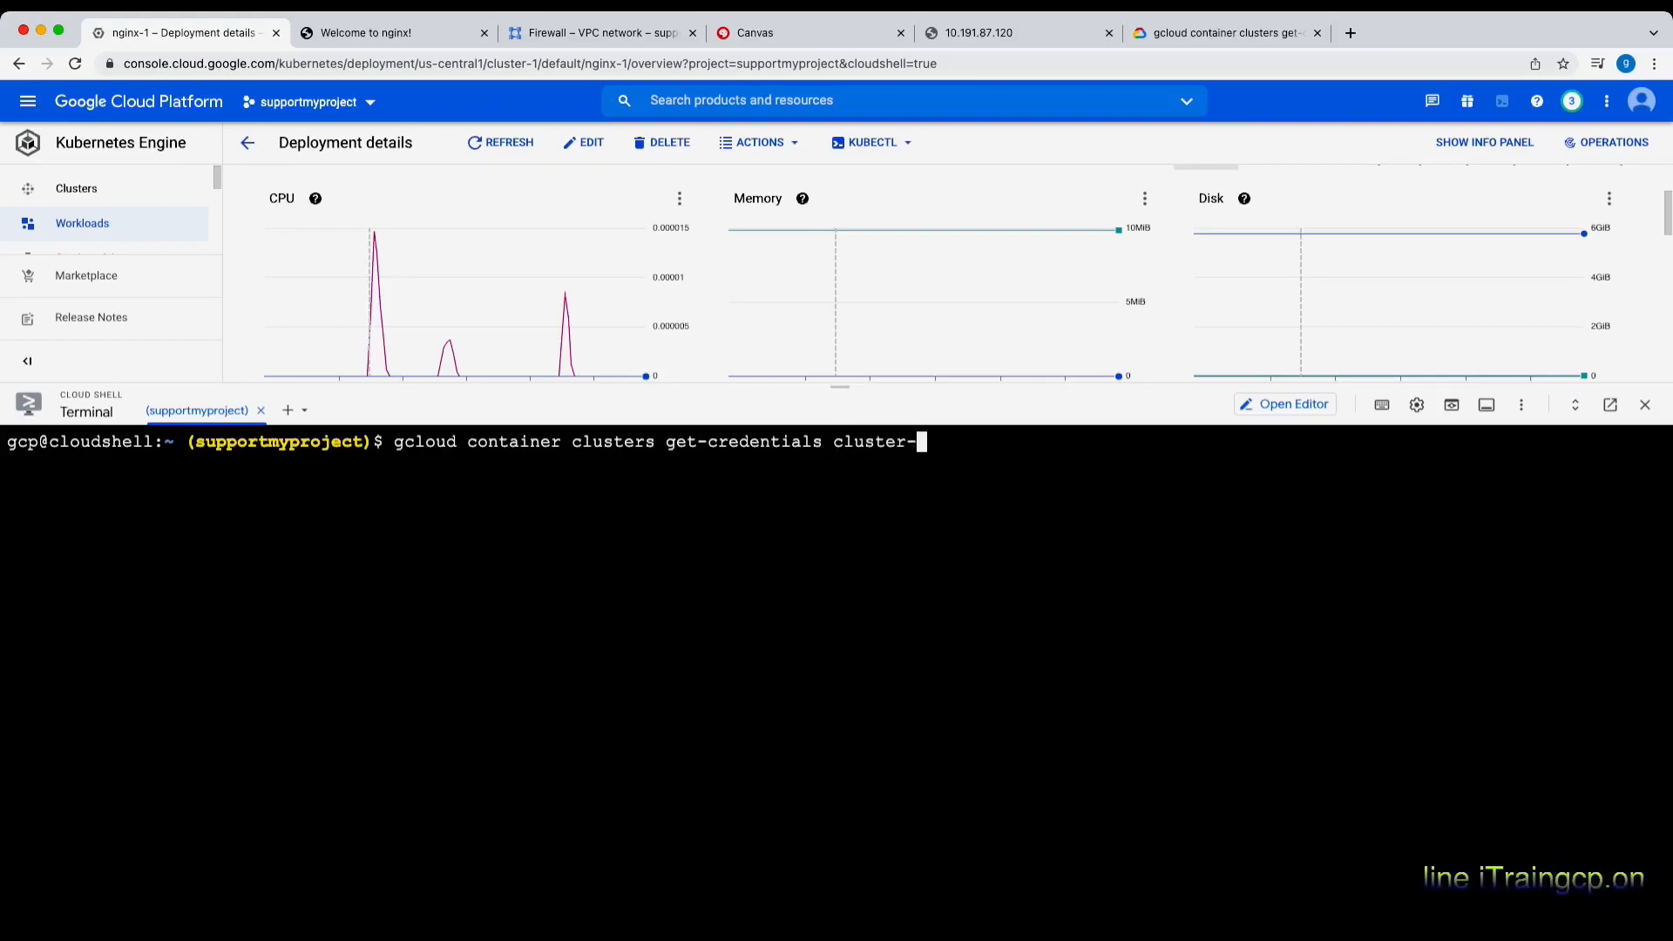
pyautogui.write('1 --')
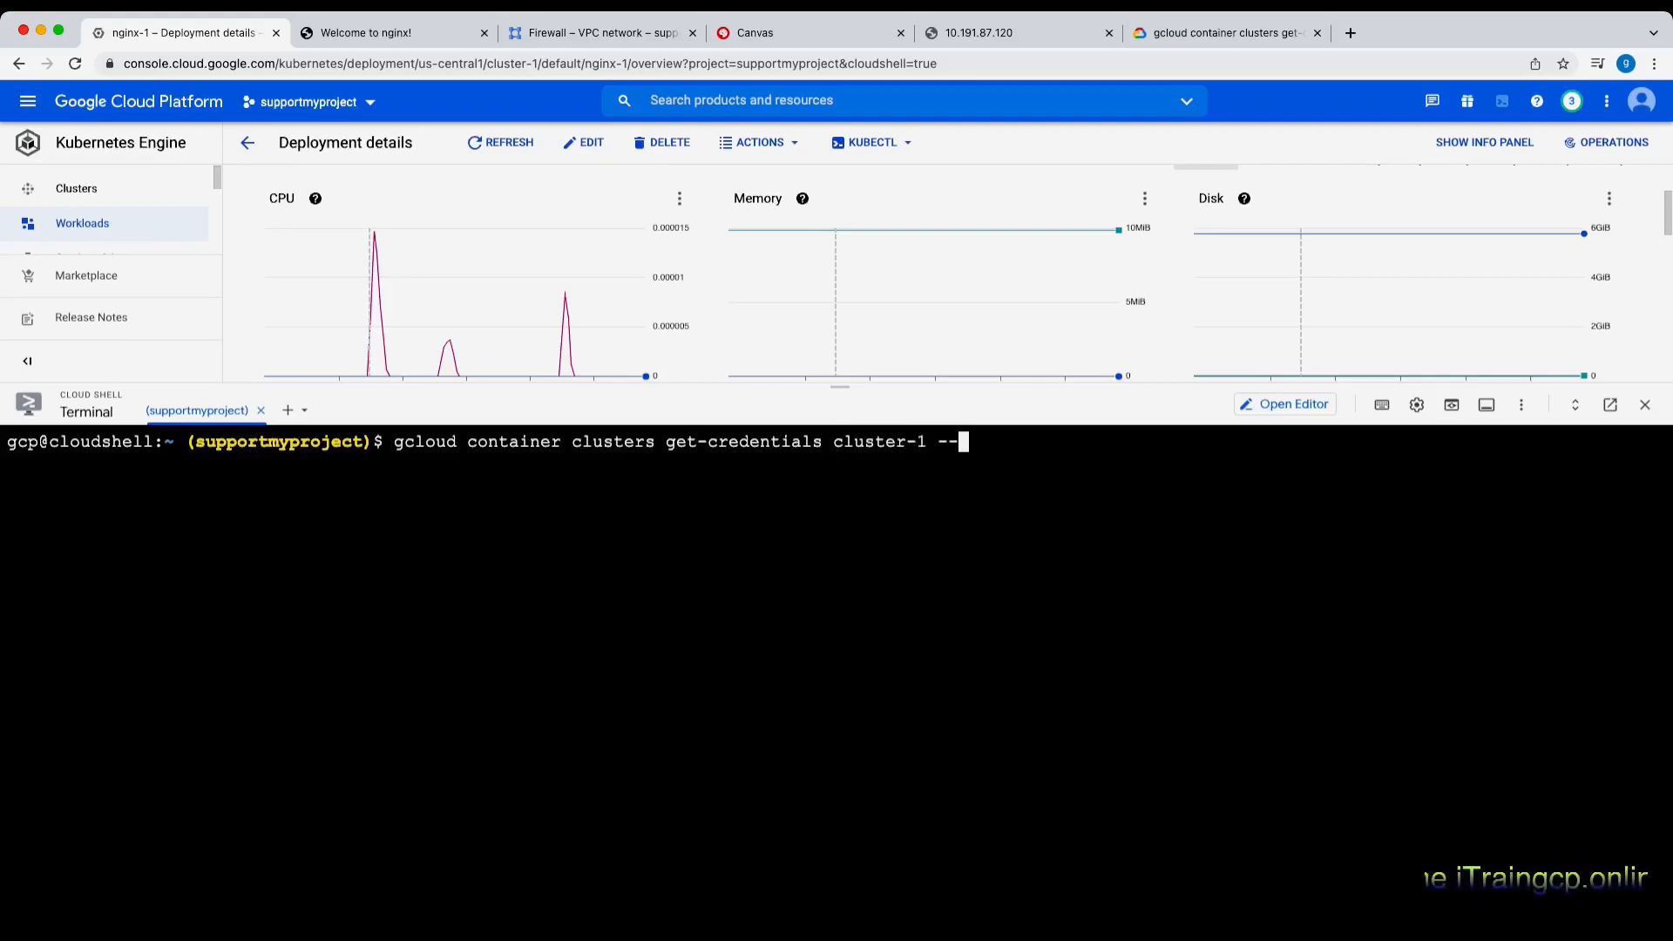
pyautogui.write('region=cen')
pyautogui.press('BackSpace')
pyautogui.press('BackSpace')
pyautogui.press('BackSpace')
pyautogui.write('us-central1')
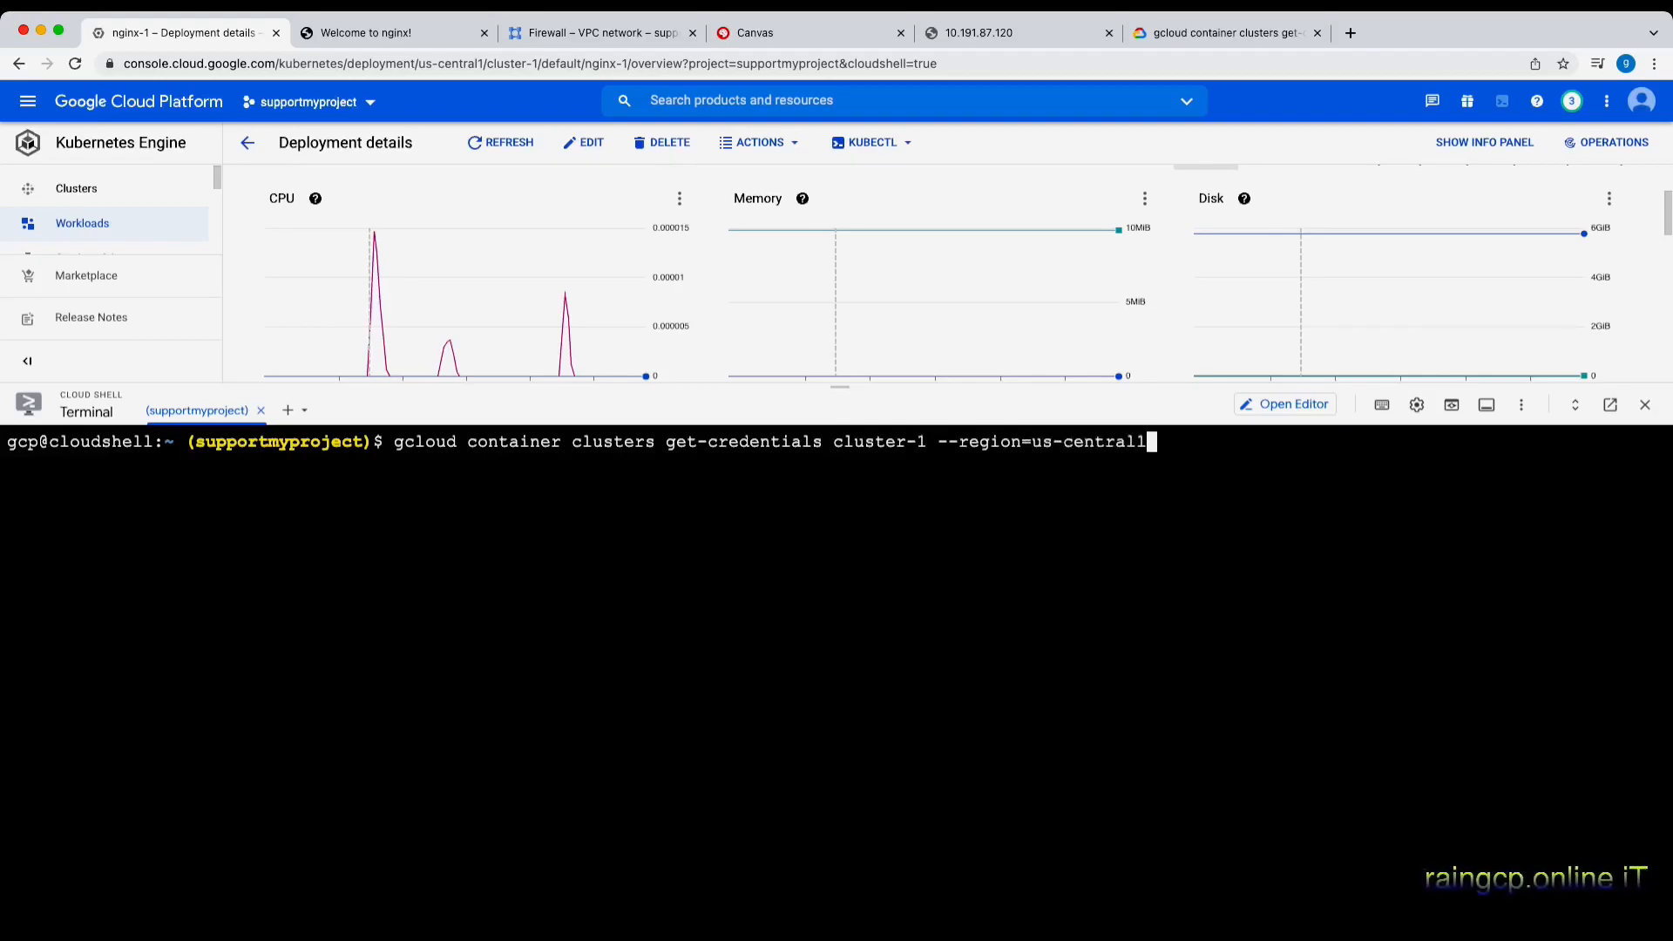
pyautogui.press('Return')
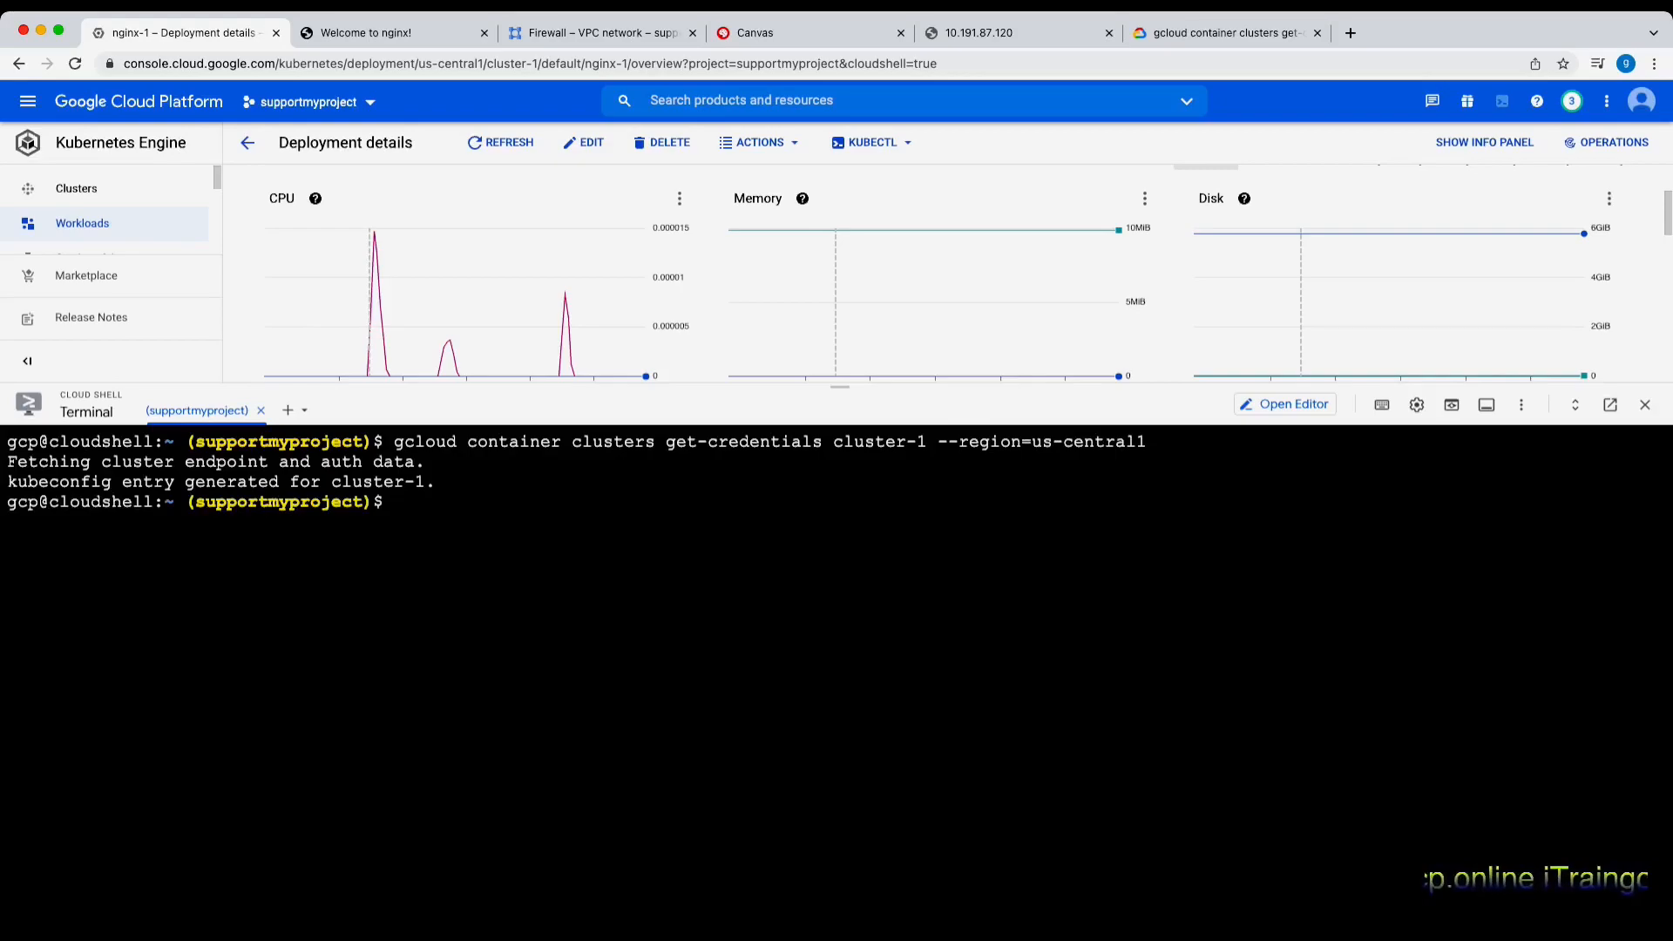
# List all home directory files with "ls -la", and filter a non-hidden listing using "ls -l ./ | grep kub"
pyautogui.write('ls -la')
pyautogui.press('Return')
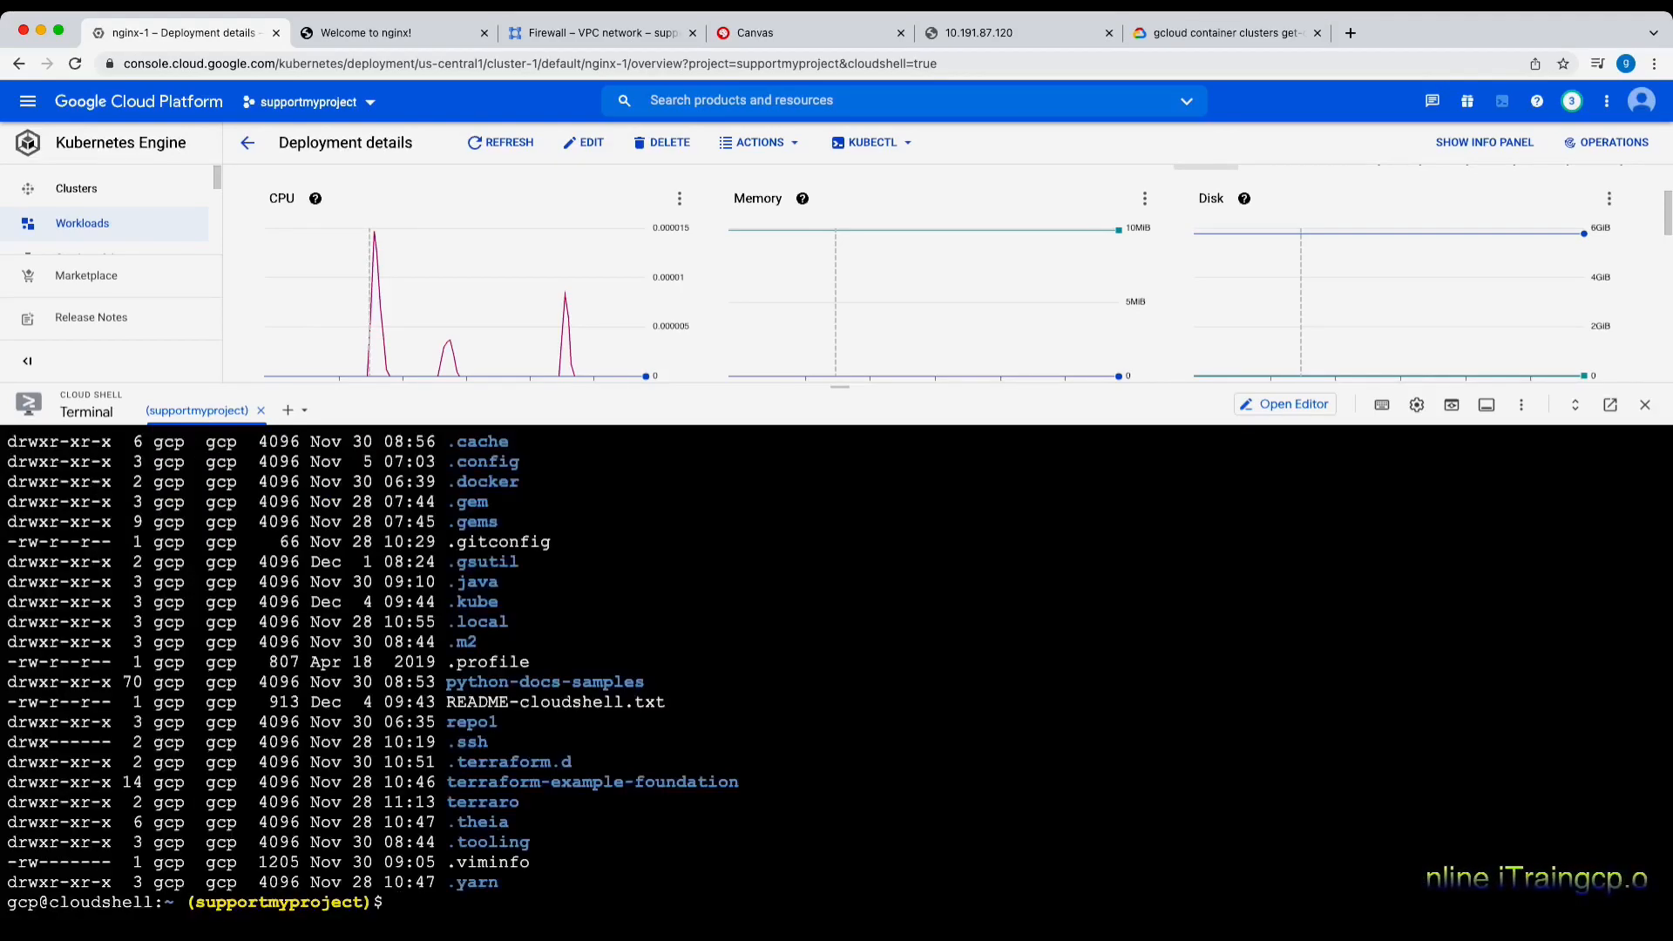
pyautogui.write('ls -l ./ | grpe')
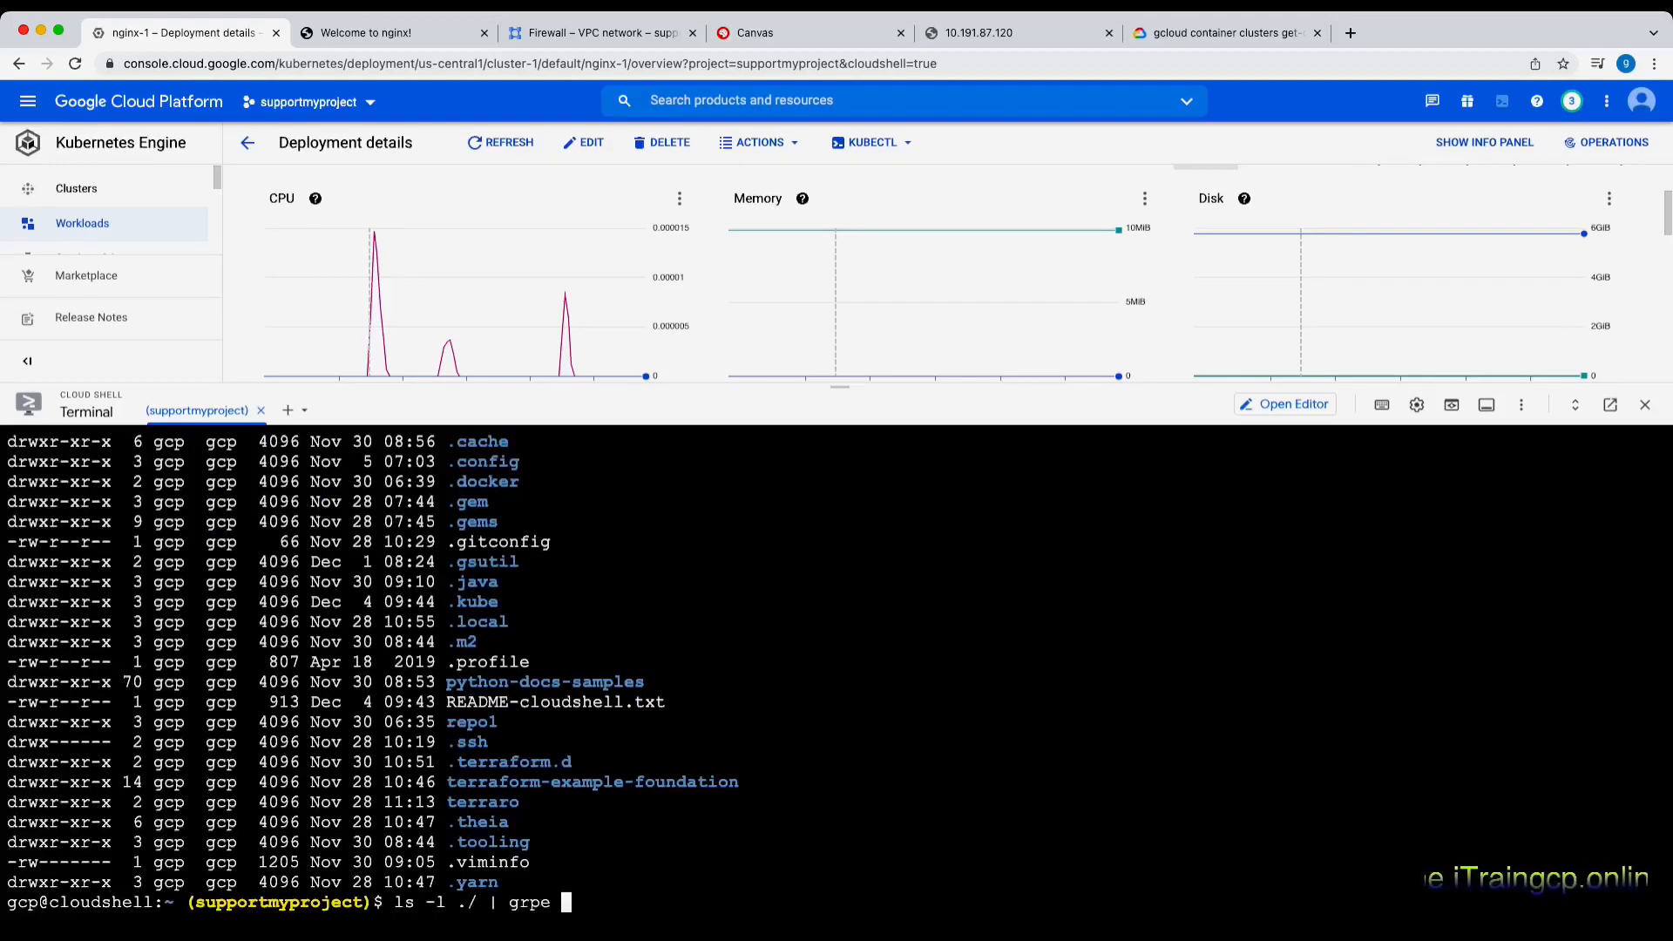
pyautogui.press('BackSpace')
pyautogui.press('BackSpace')
pyautogui.press('BackSpace')
pyautogui.press('BackSpace')
pyautogui.write('re')
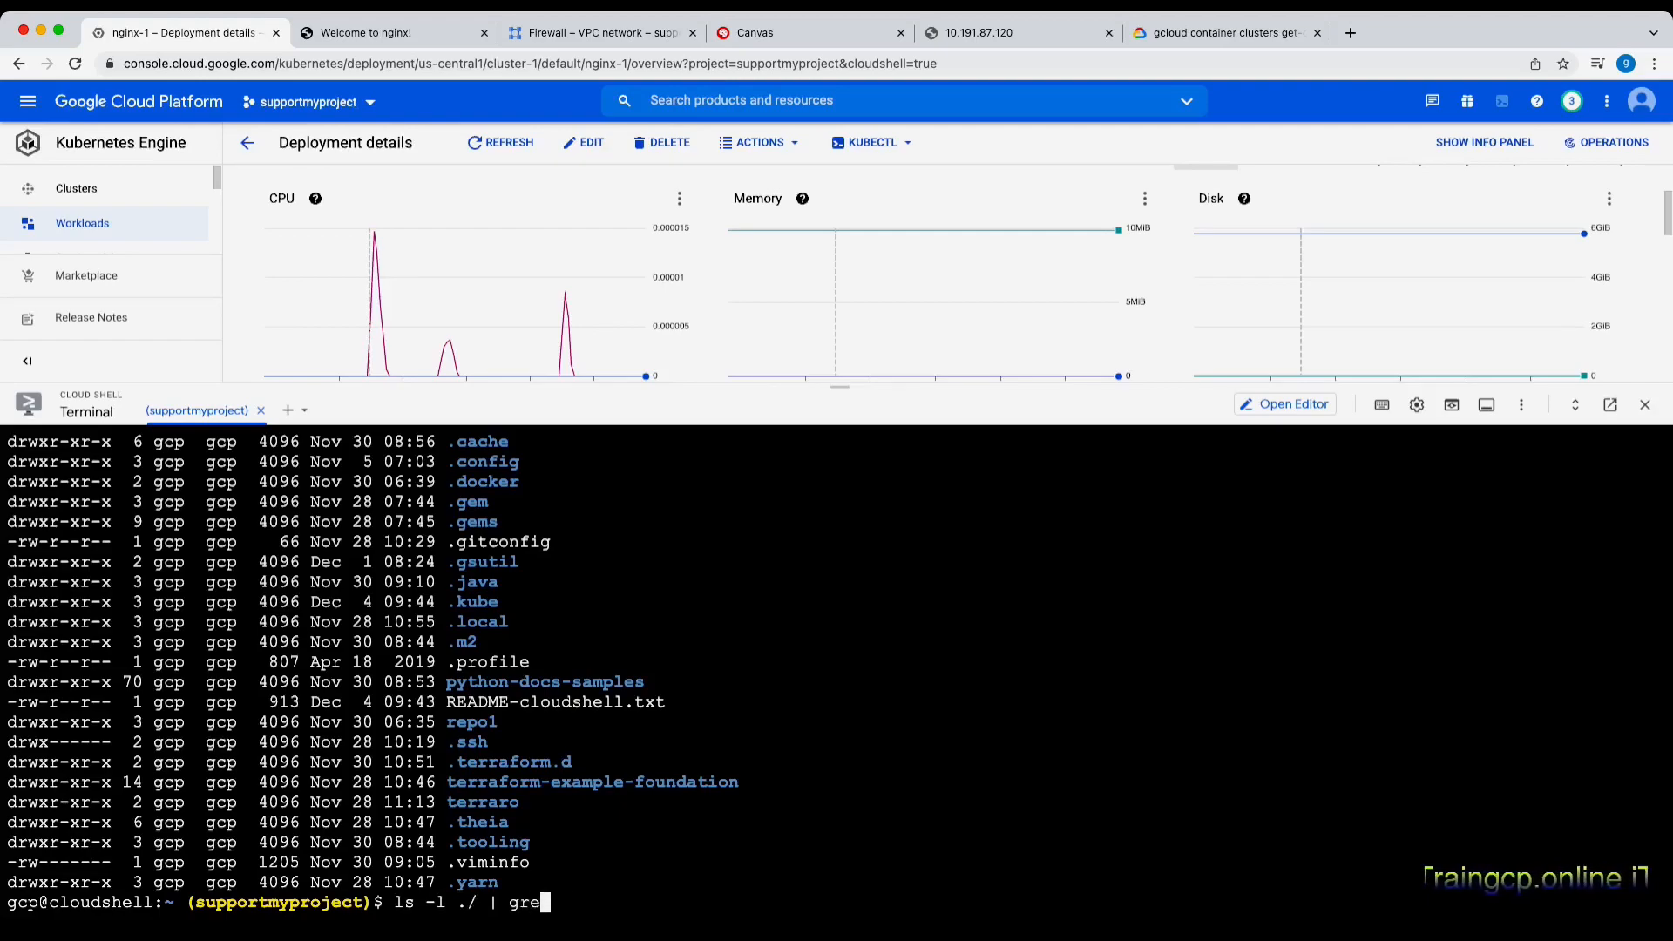
pyautogui.write('p kub')
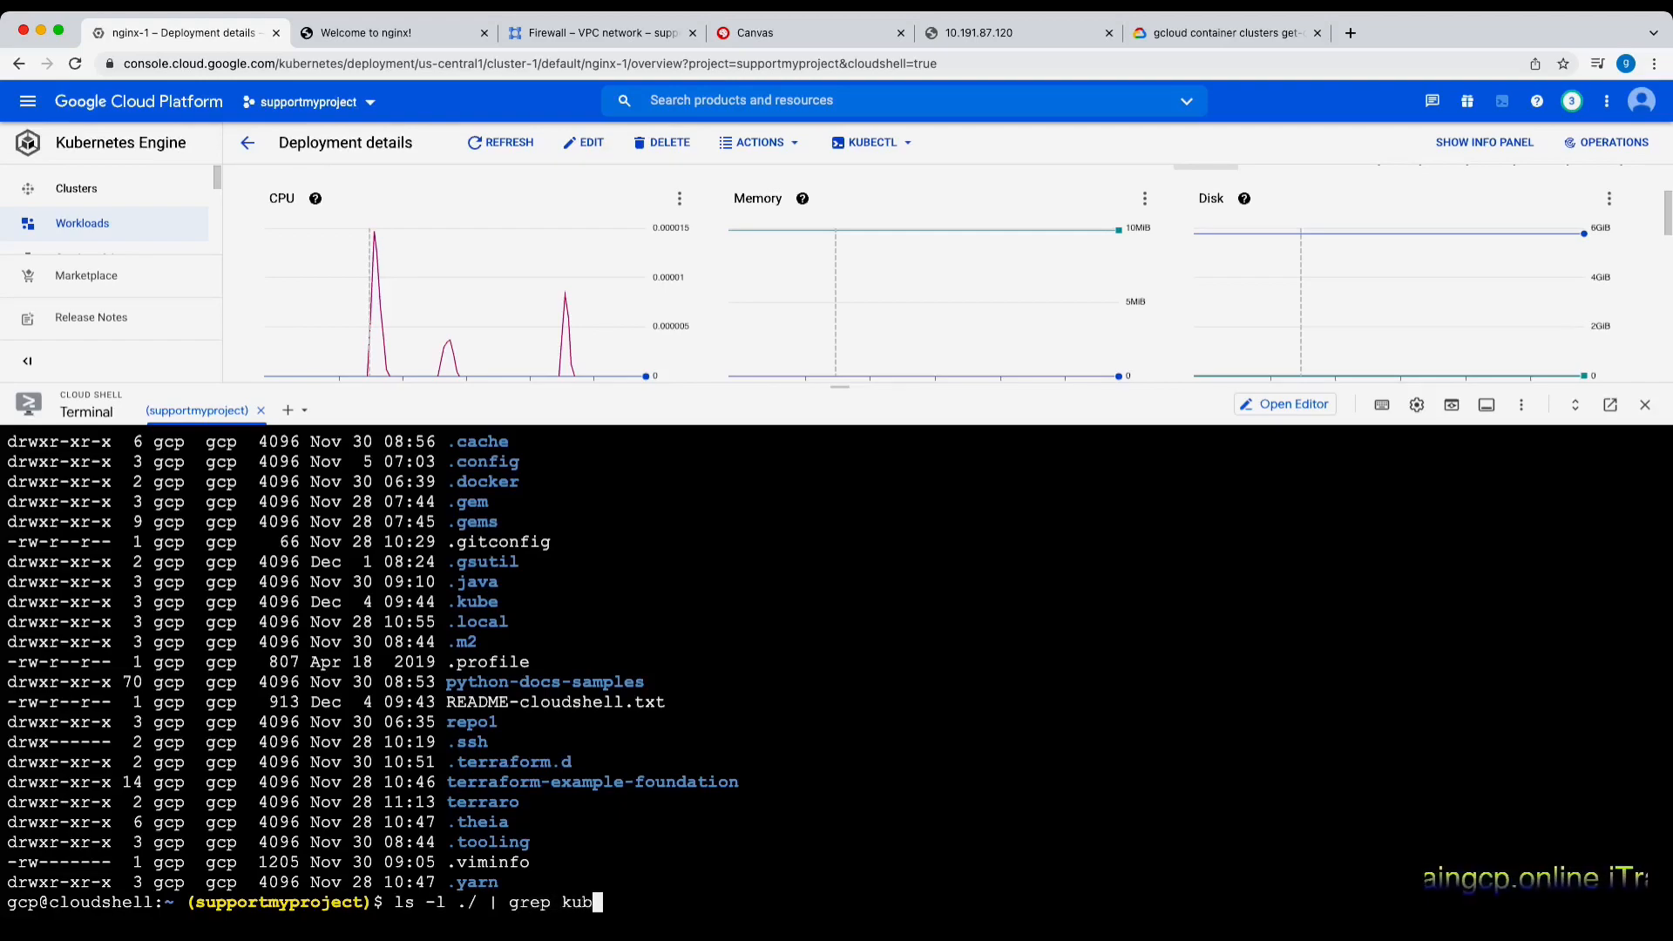
pyautogui.press('Return')
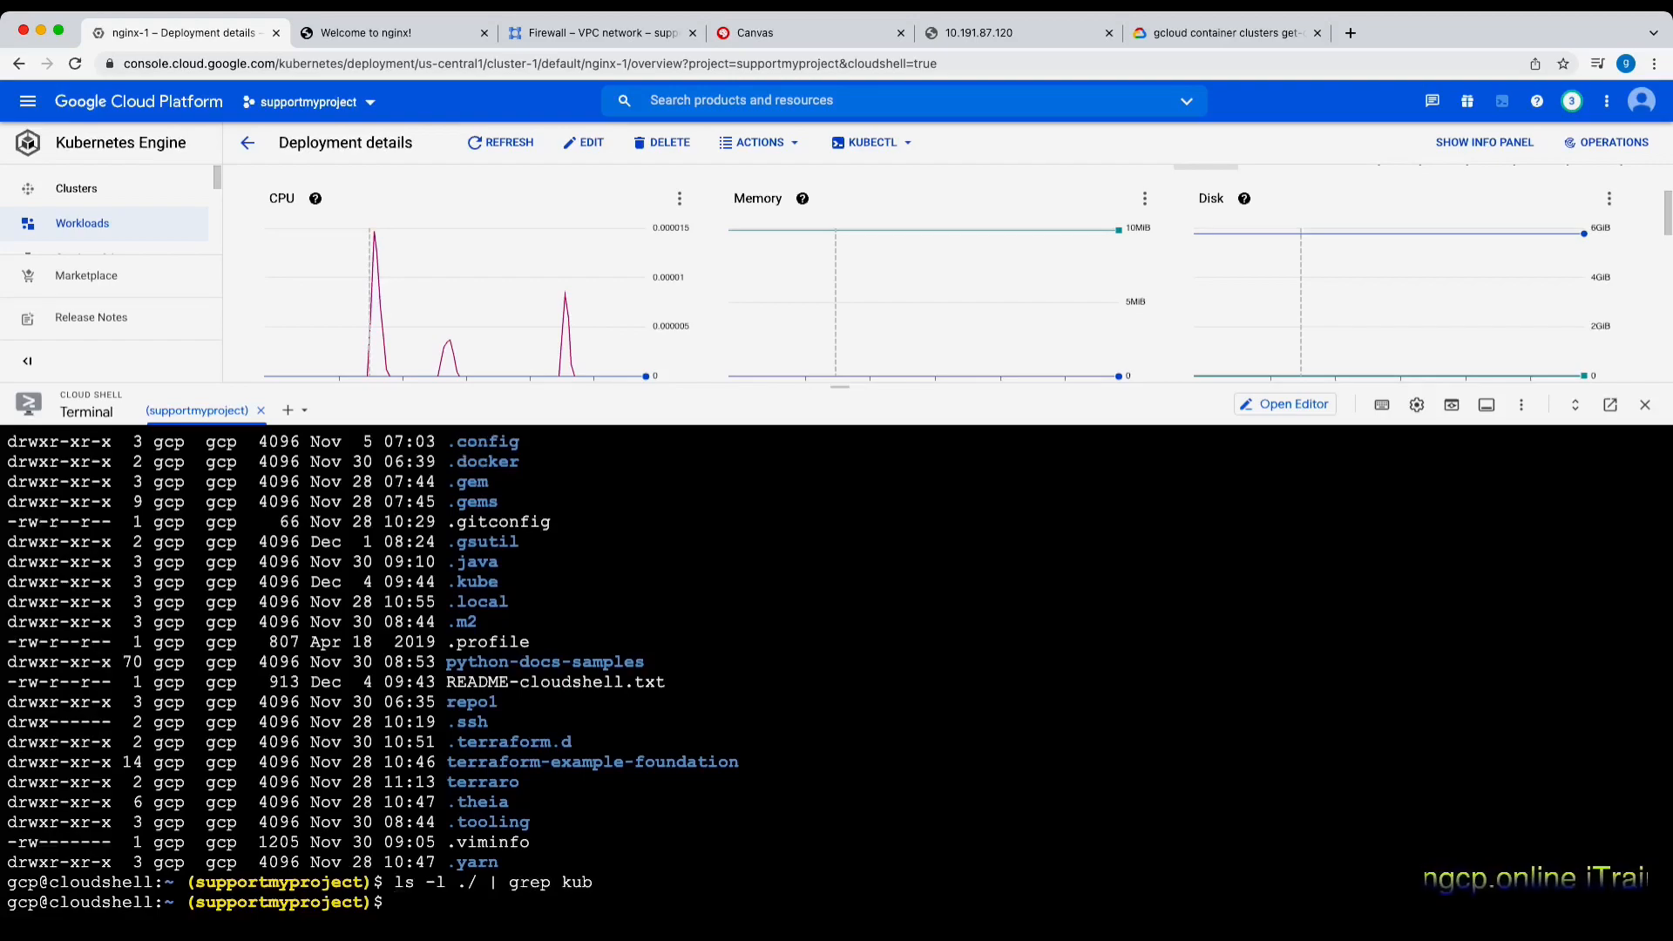
# Rerun the filtered listing with hidden entries included, as "ls -la ./ | grep kub"
pyautogui.press('Up')
pyautogui.press('Left')
pyautogui.press('Left')
pyautogui.press('Left')
pyautogui.press('Left')
pyautogui.press('Left')
pyautogui.press('Left')
pyautogui.press('Left')
pyautogui.press('Left')
pyautogui.press('Left')
pyautogui.press('Left')
pyautogui.press('Left')
pyautogui.press('Left')
pyautogui.press('Left')
pyautogui.press('Left')
pyautogui.write('a')
pyautogui.press('Return')
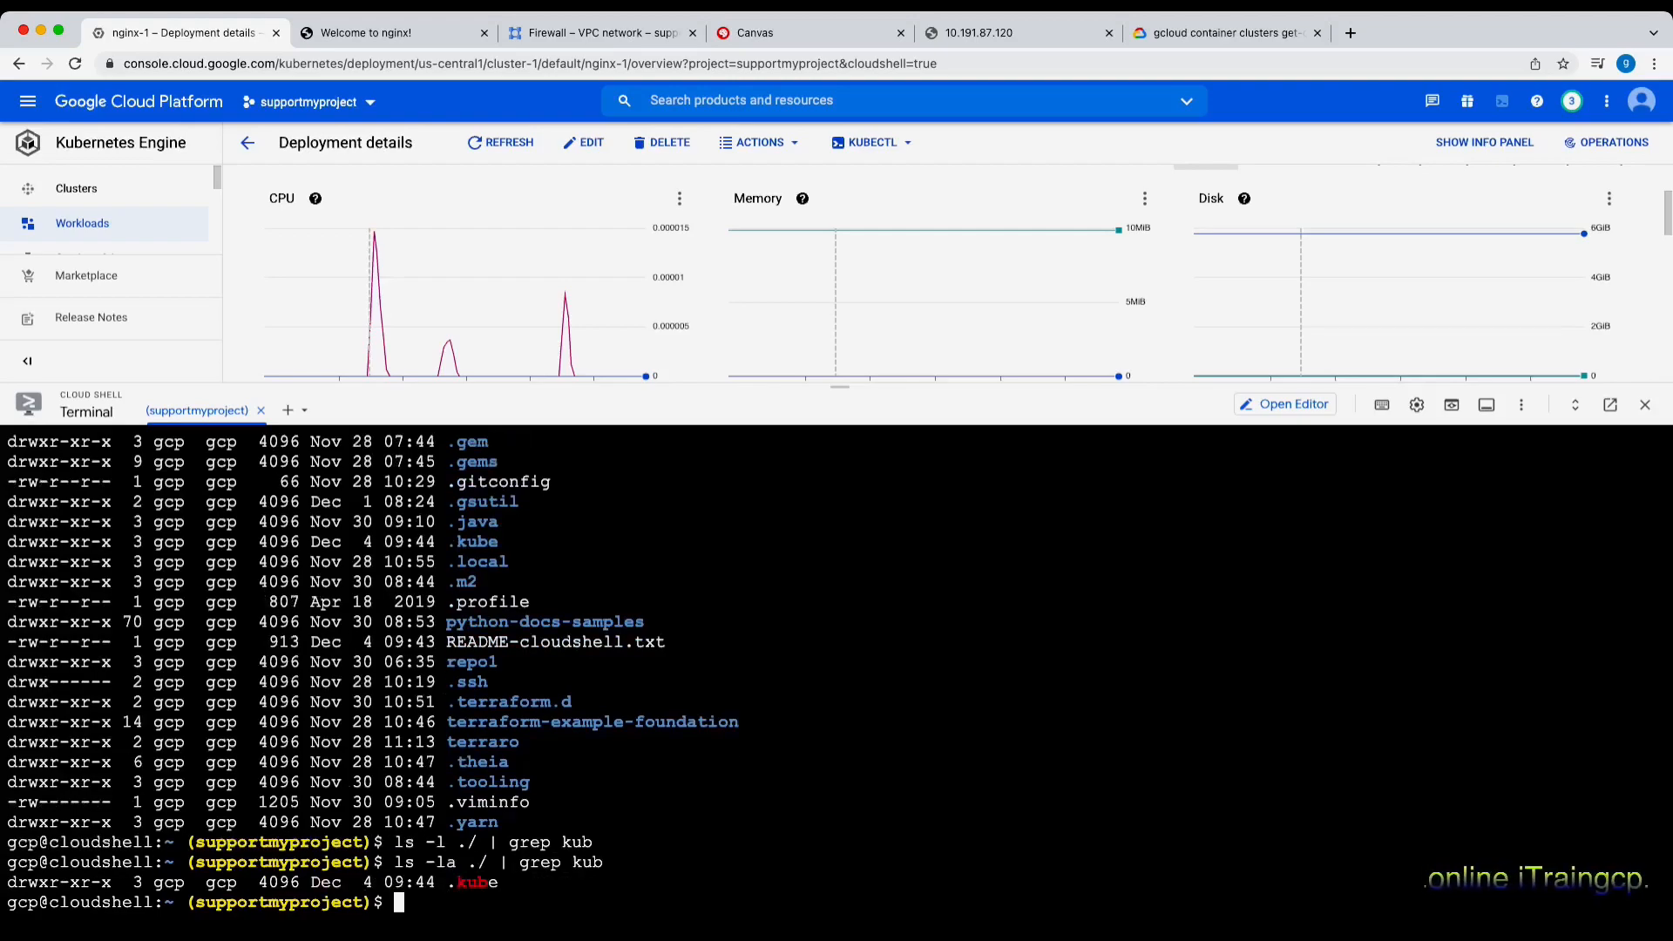
# Change into the .kube directory and list its contents with "ls -l"
pyautogui.write('cd .kube')
pyautogui.press('Return')
pyautogui.write('ls -l')
pyautogui.press('Return')
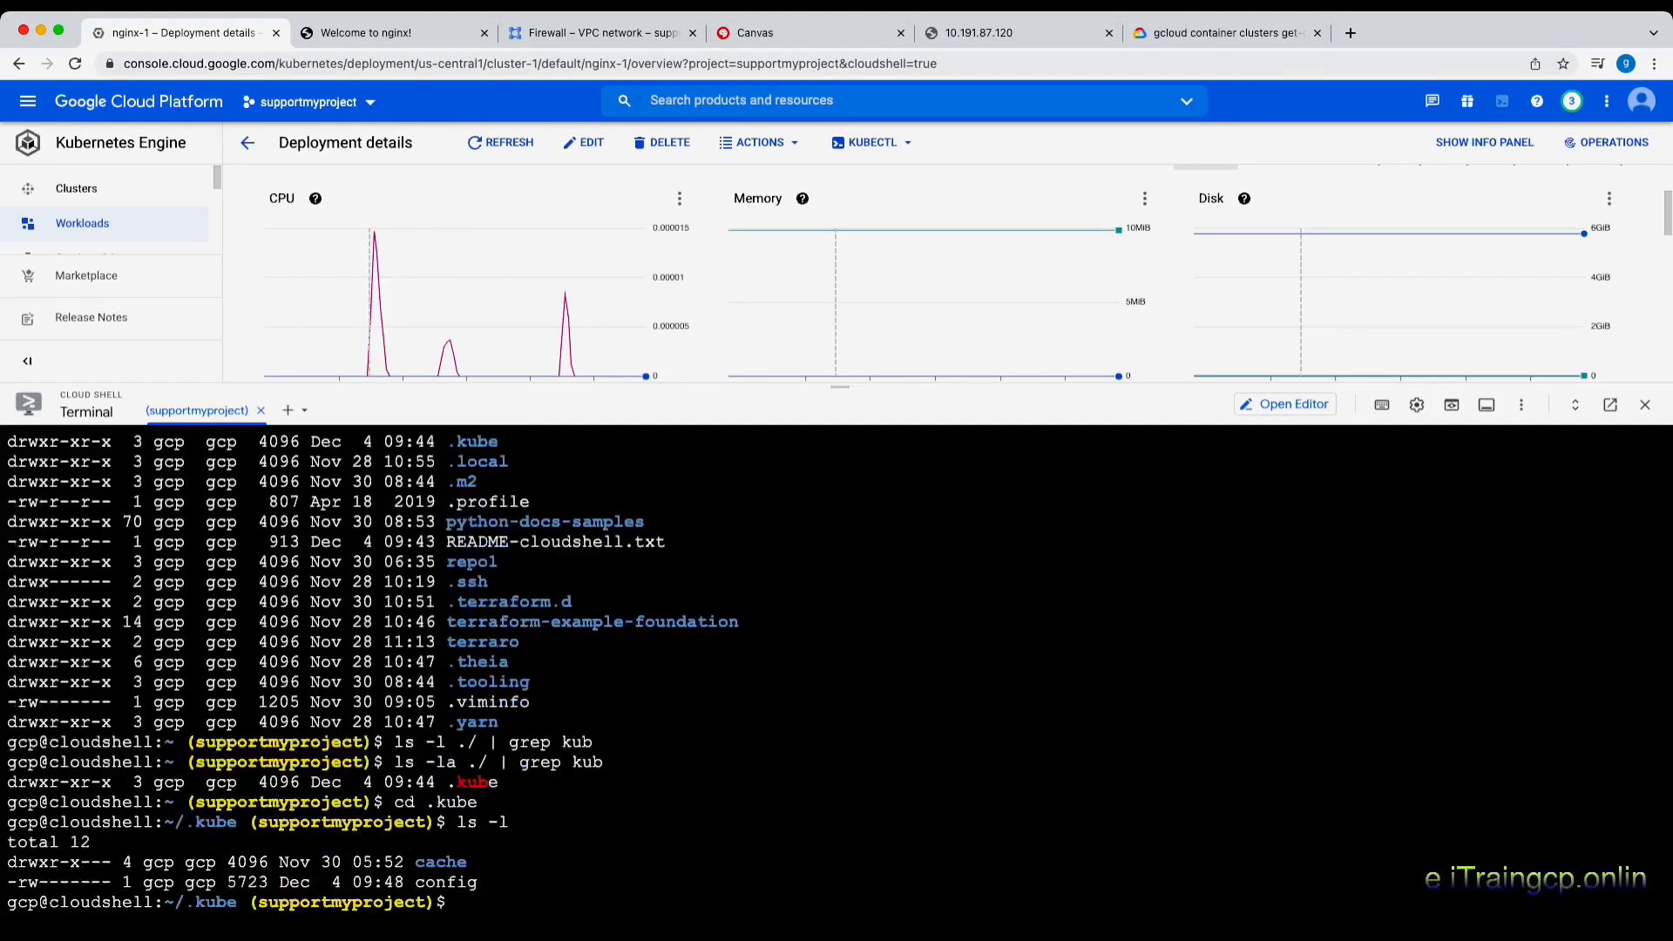
# Print the kubeconfig file with "cat config" and examine its clusters, contexts and users sections
pyautogui.write('cat config')
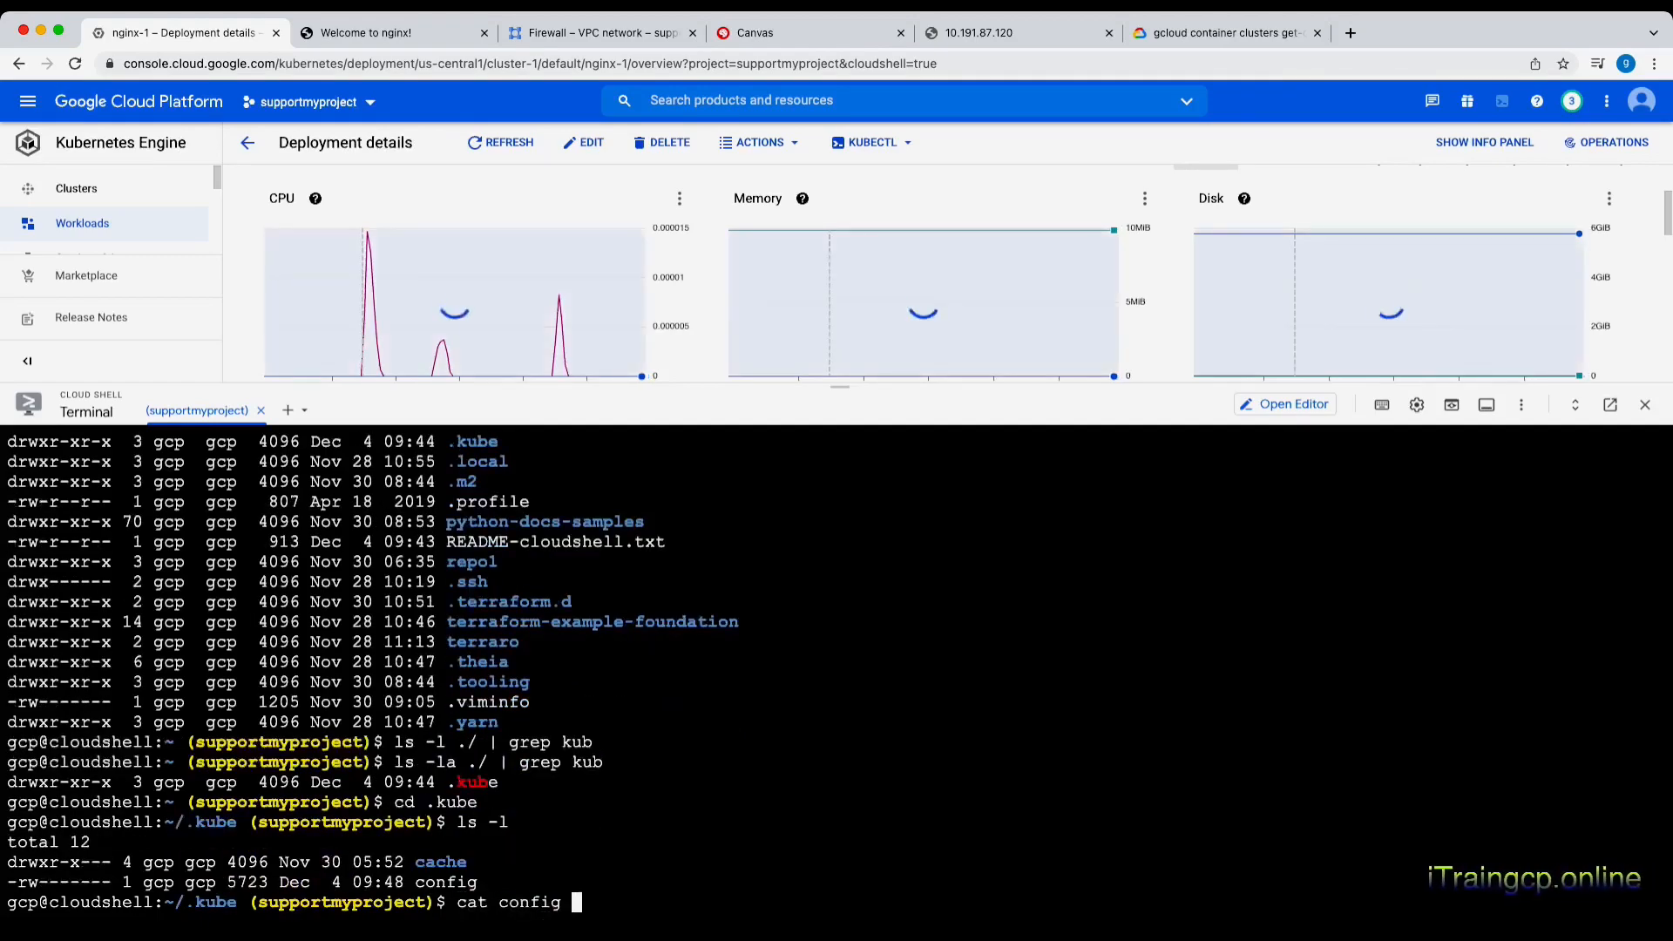
pyautogui.press('Return')
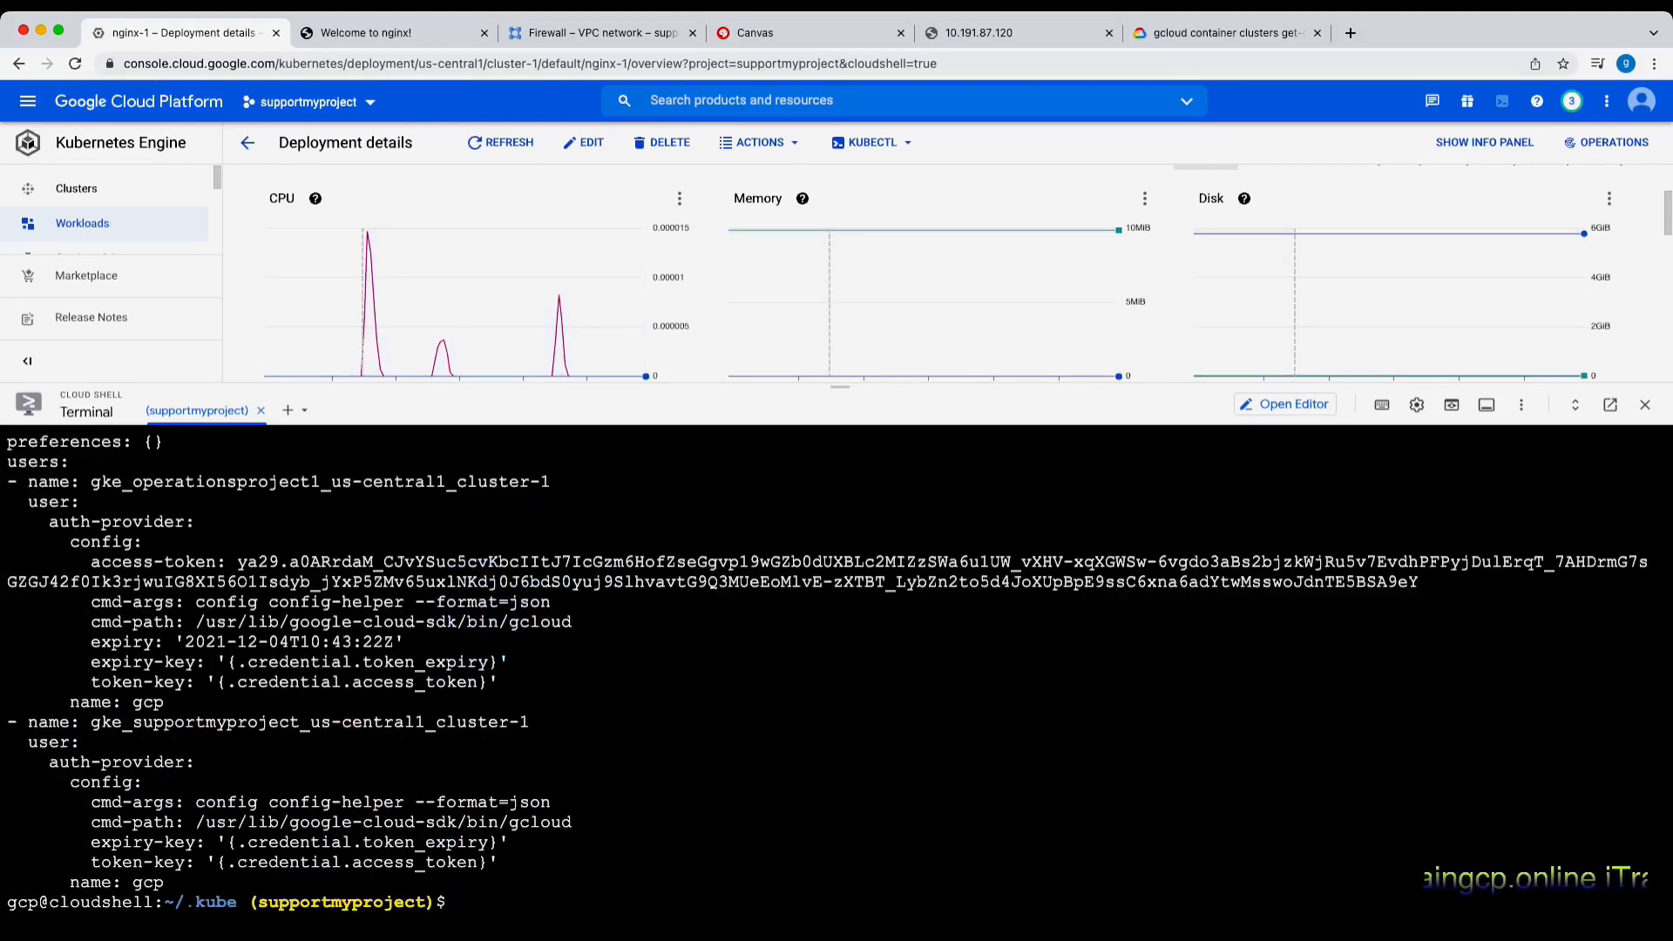
pyautogui.scroll(1, 827, 675)
pyautogui.scroll(5, 827, 674)
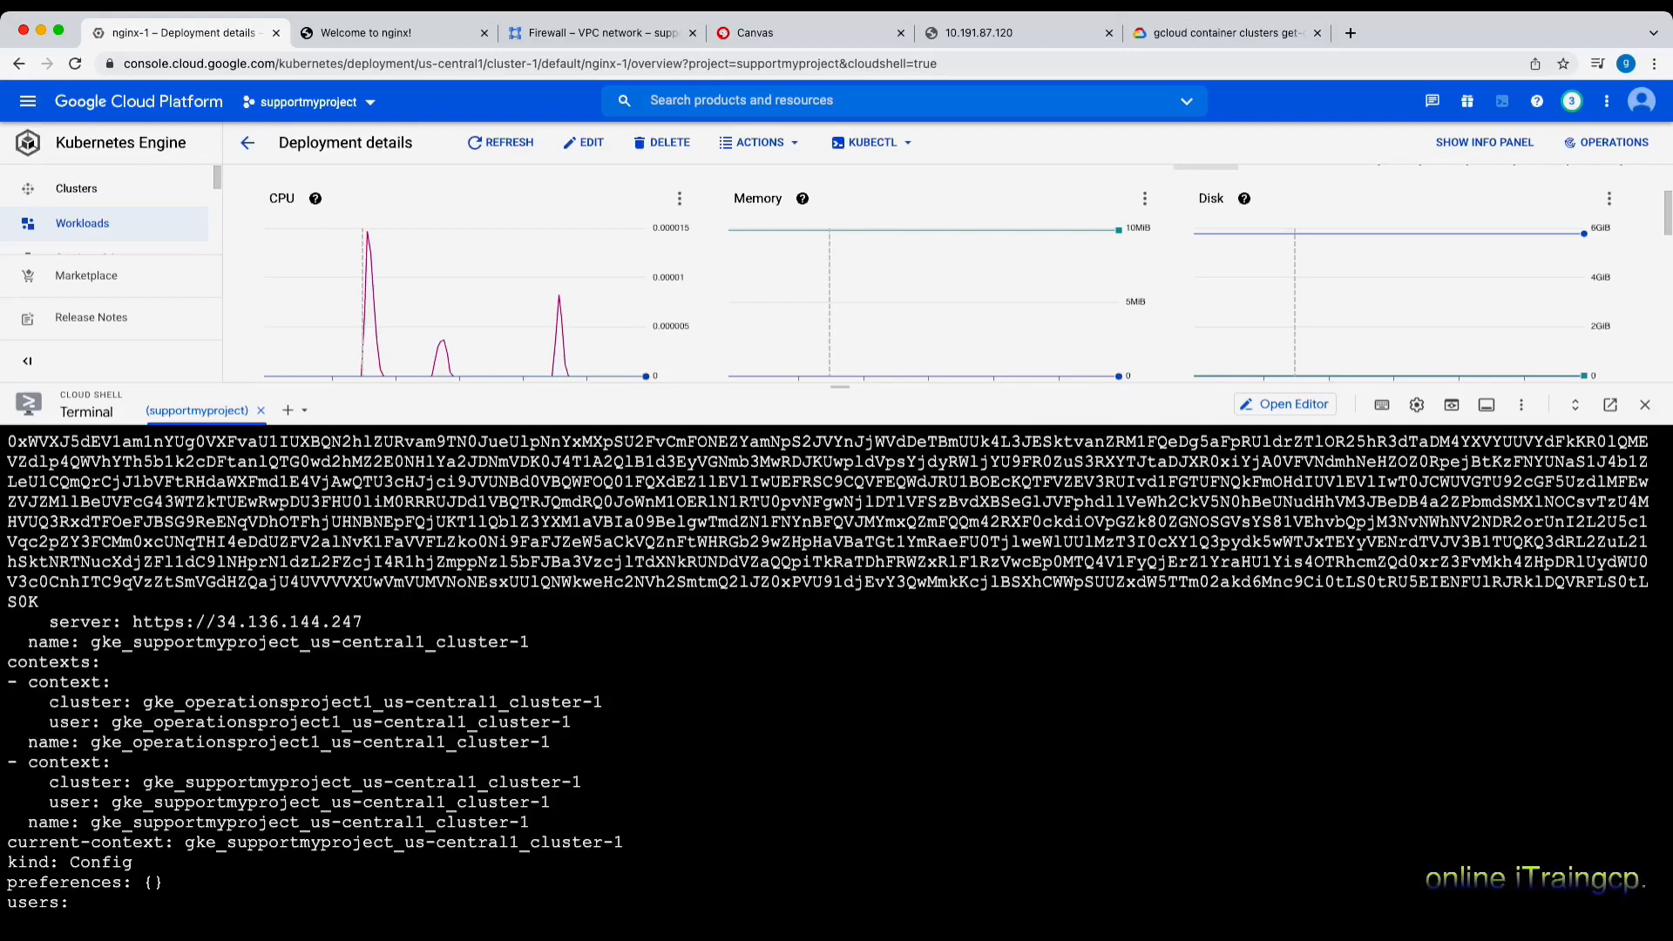
pyautogui.scroll(10, 837, 679)
pyautogui.scroll(-13, 837, 680)
pyautogui.scroll(-3, 836, 680)
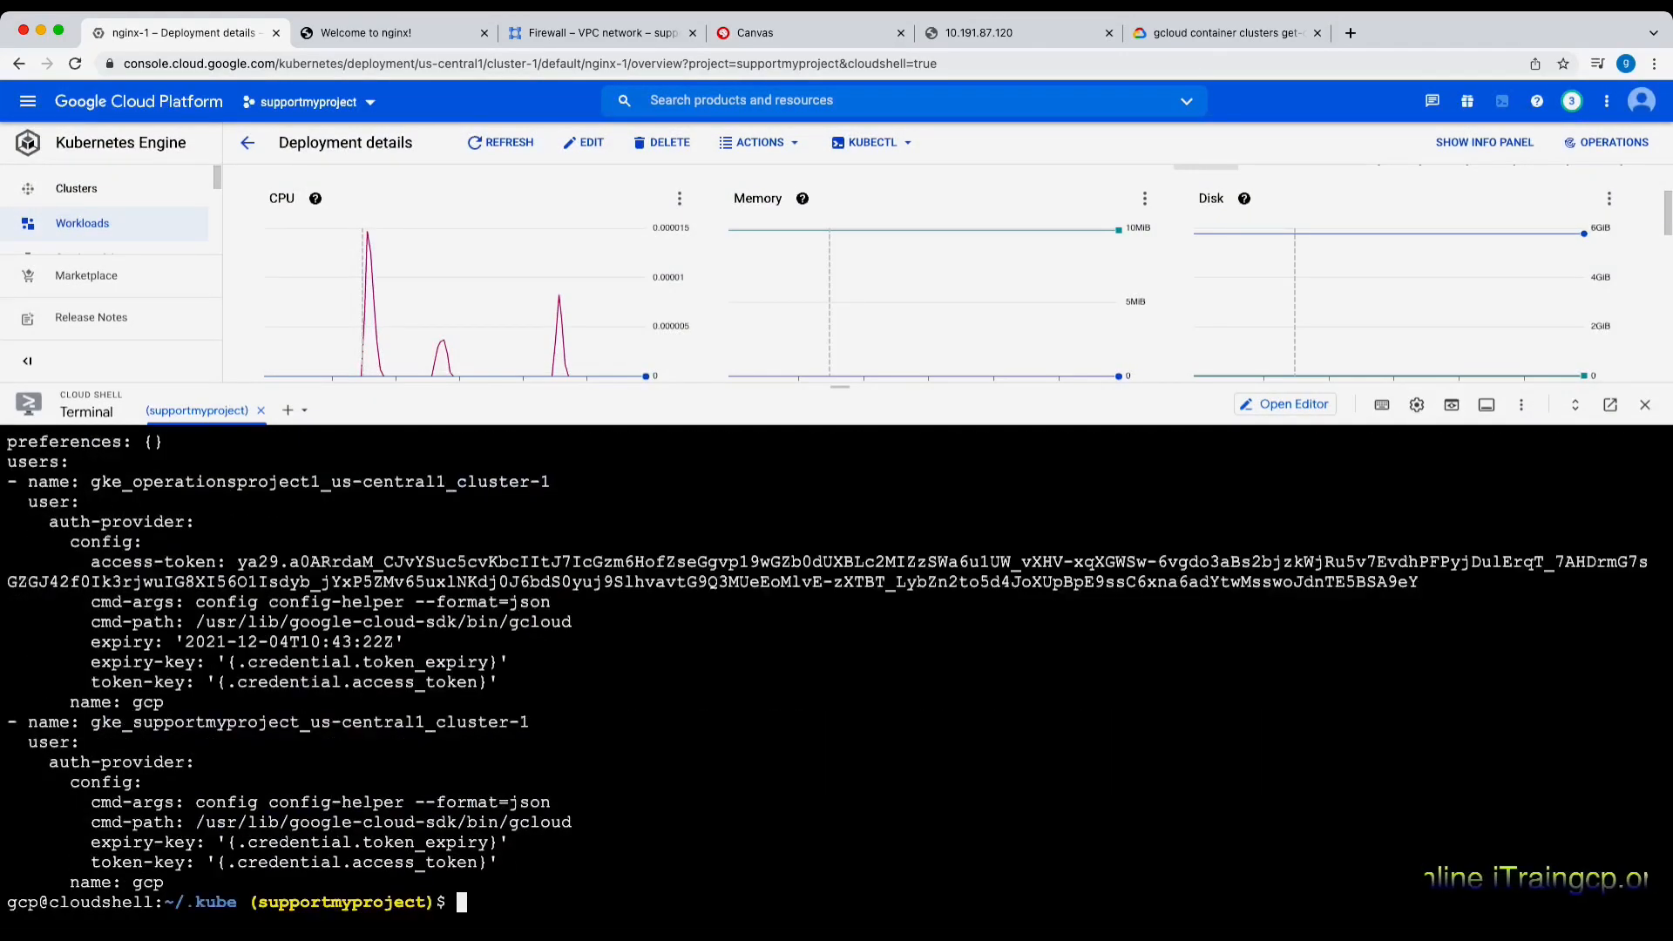
# Query the cluster's control plane and service endpoints with "kubectl cluster-info"
pyautogui.write('kubectl ')
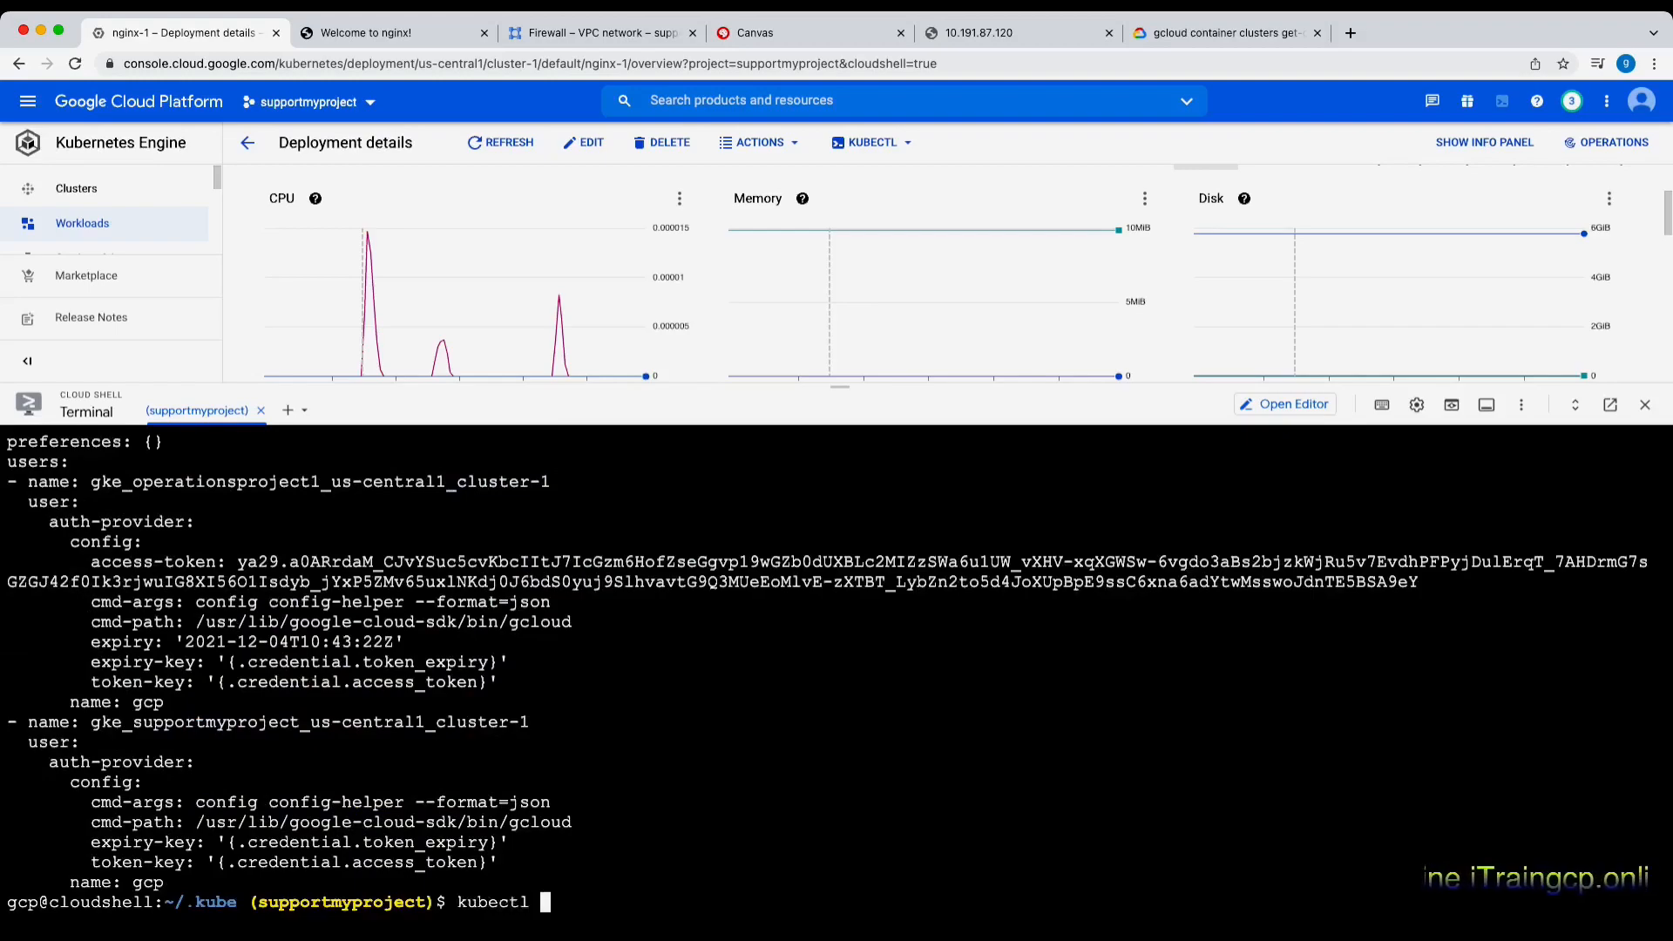
pyautogui.write('cluster-info')
pyautogui.press('BackSpace')
pyautogui.write('o')
pyautogui.press('Return')
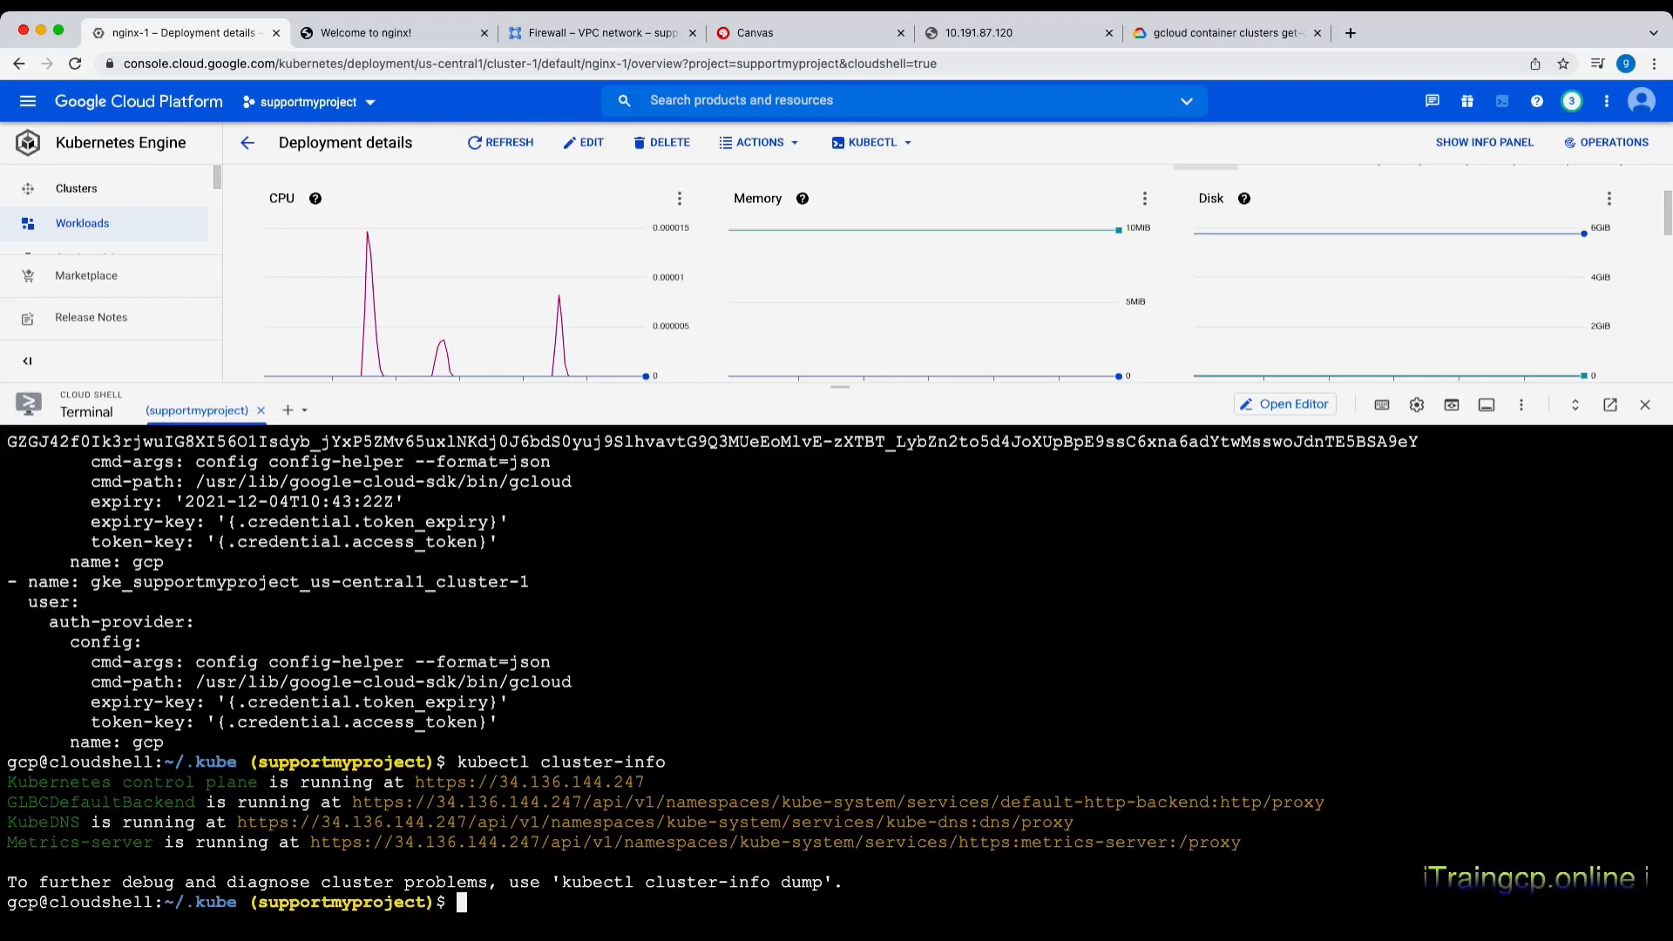
# Enlarge the Cloud Shell terminal area and list the cluster's pods with "kubectl get pods"
pyautogui.moveTo(841, 386); pyautogui.dragTo(840, 302)
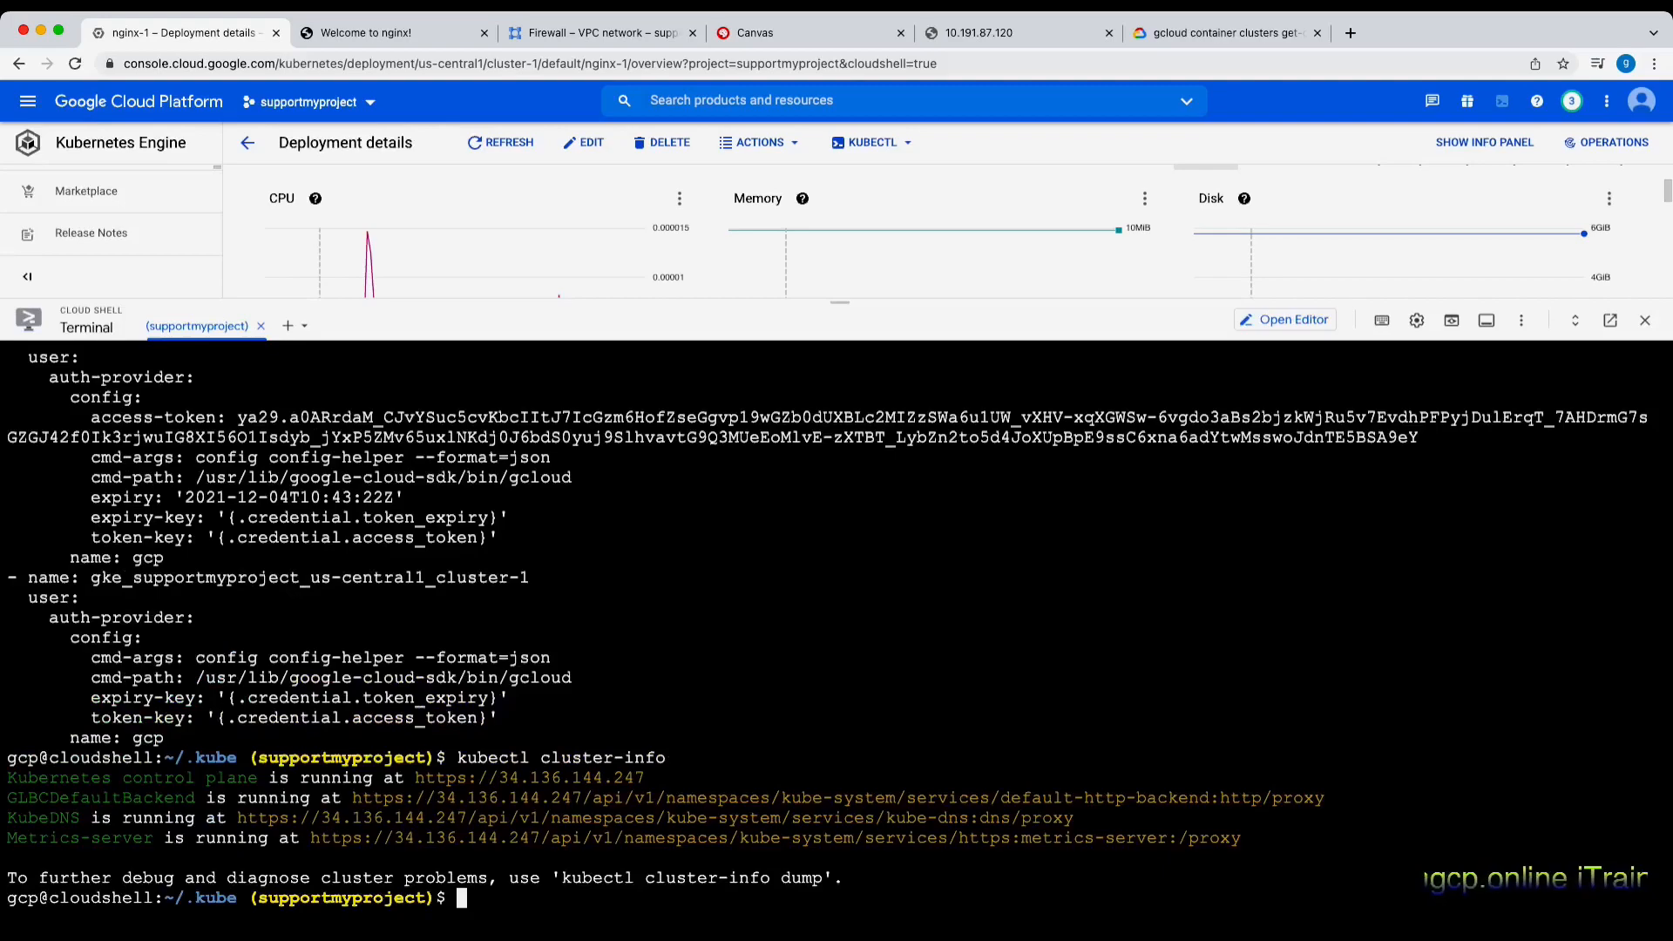
pyautogui.write('bectl get pods')
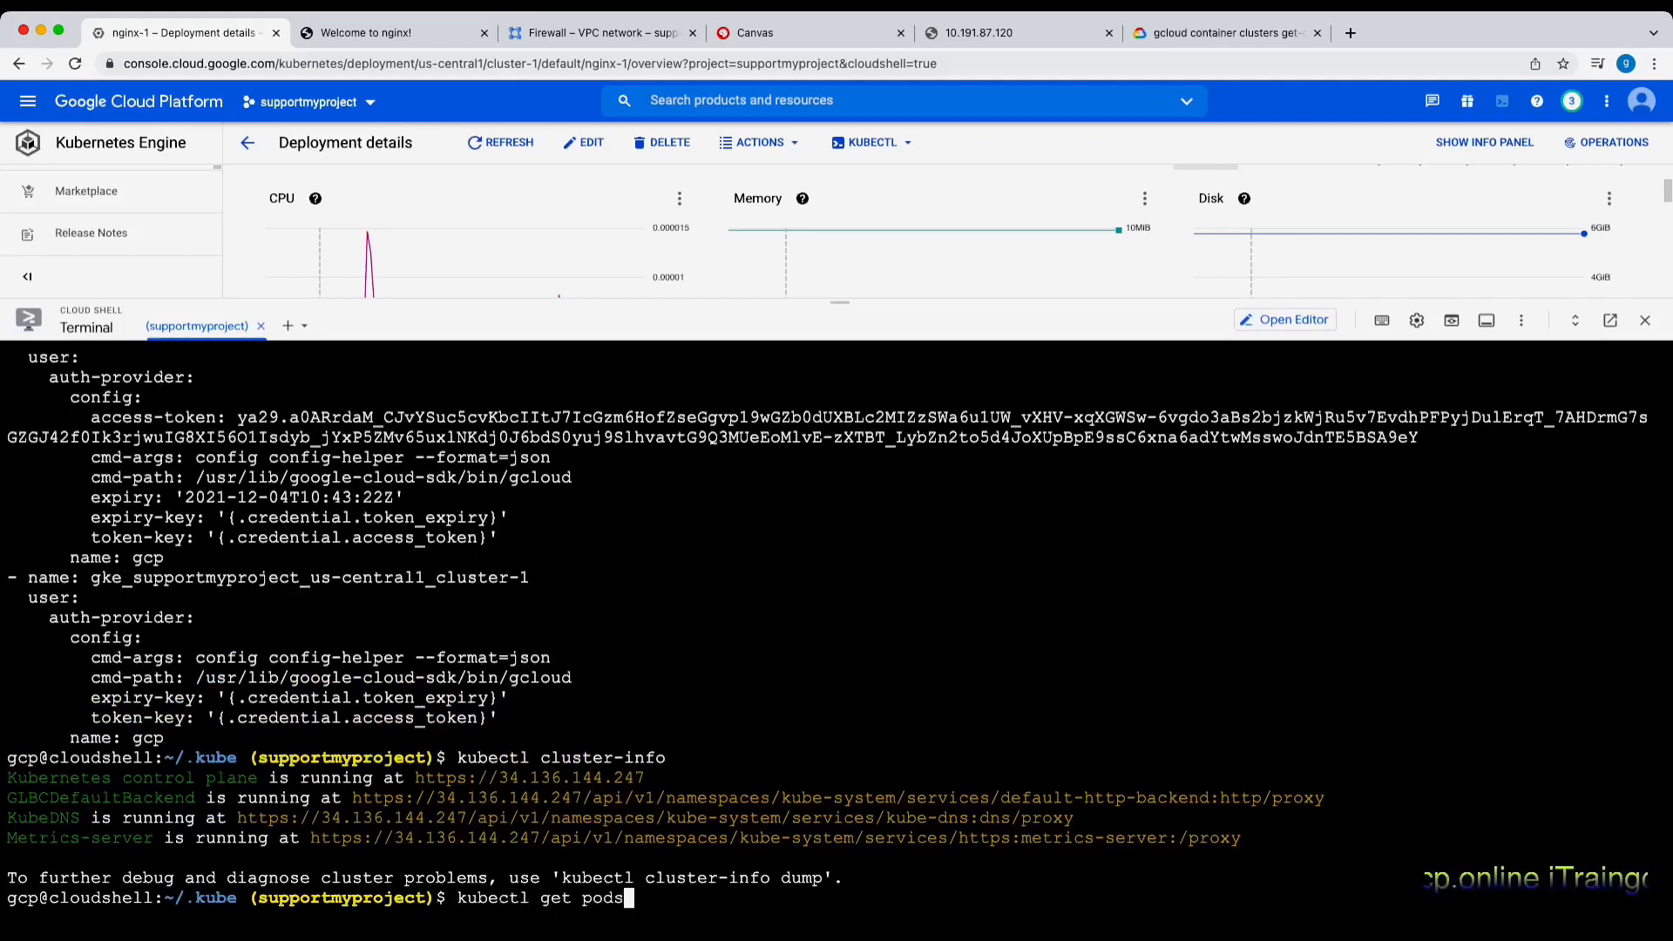
pyautogui.press('Return')
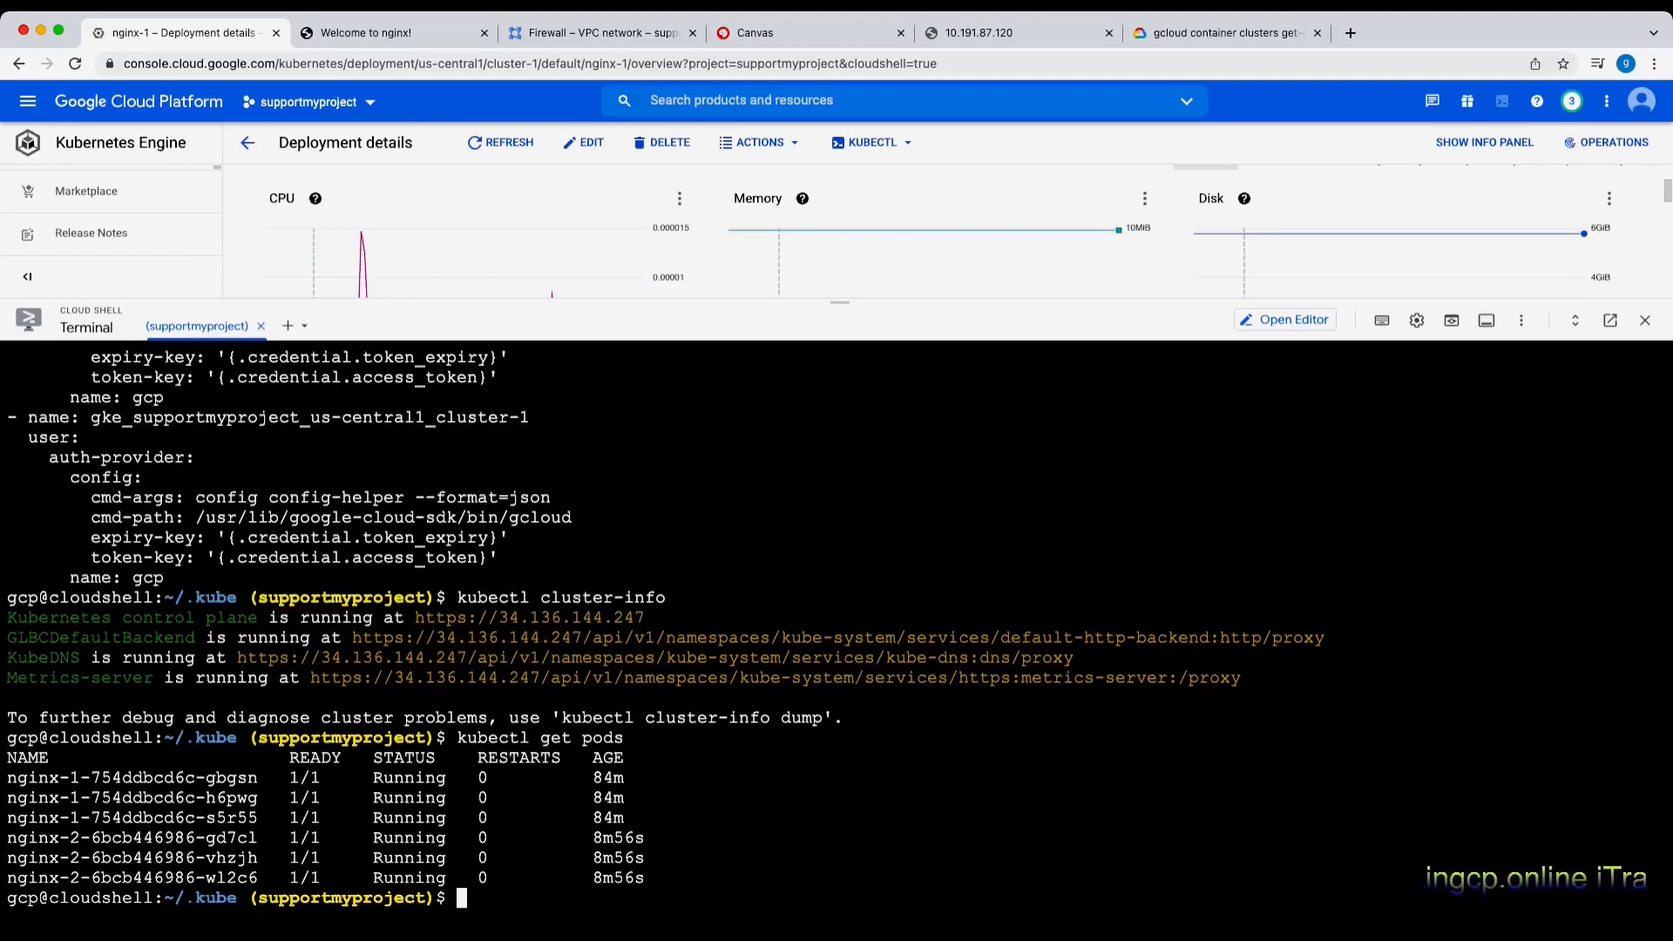
# List the cluster's services with "kubectl get service"
pyautogui.write('k')
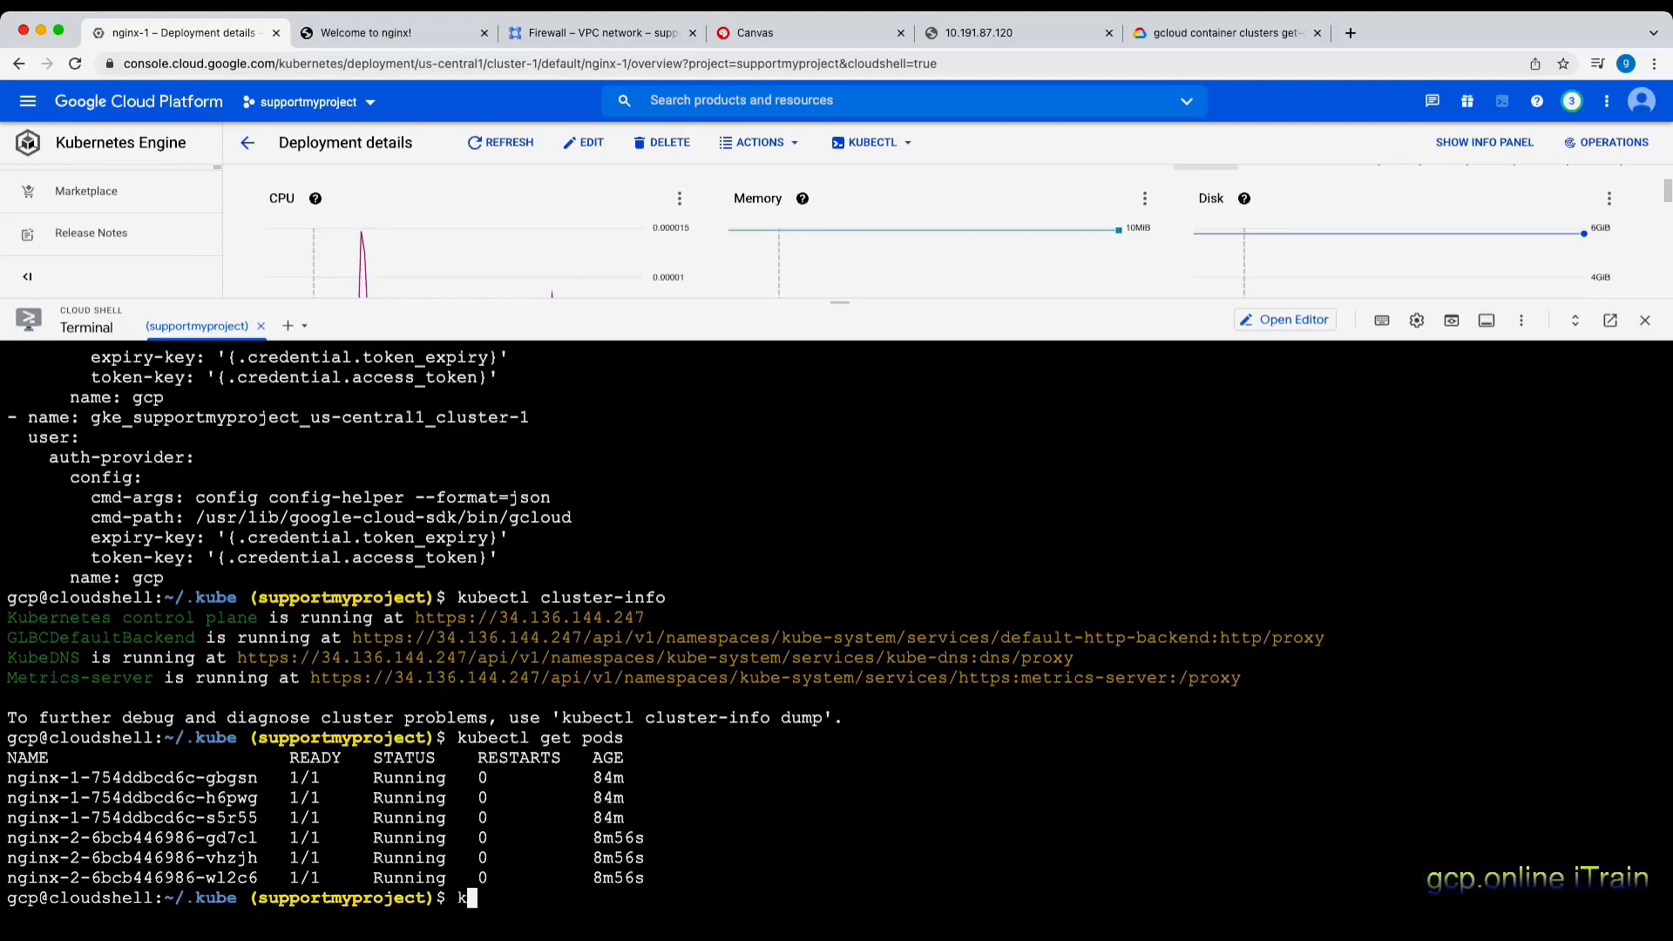
pyautogui.write('ubectl')
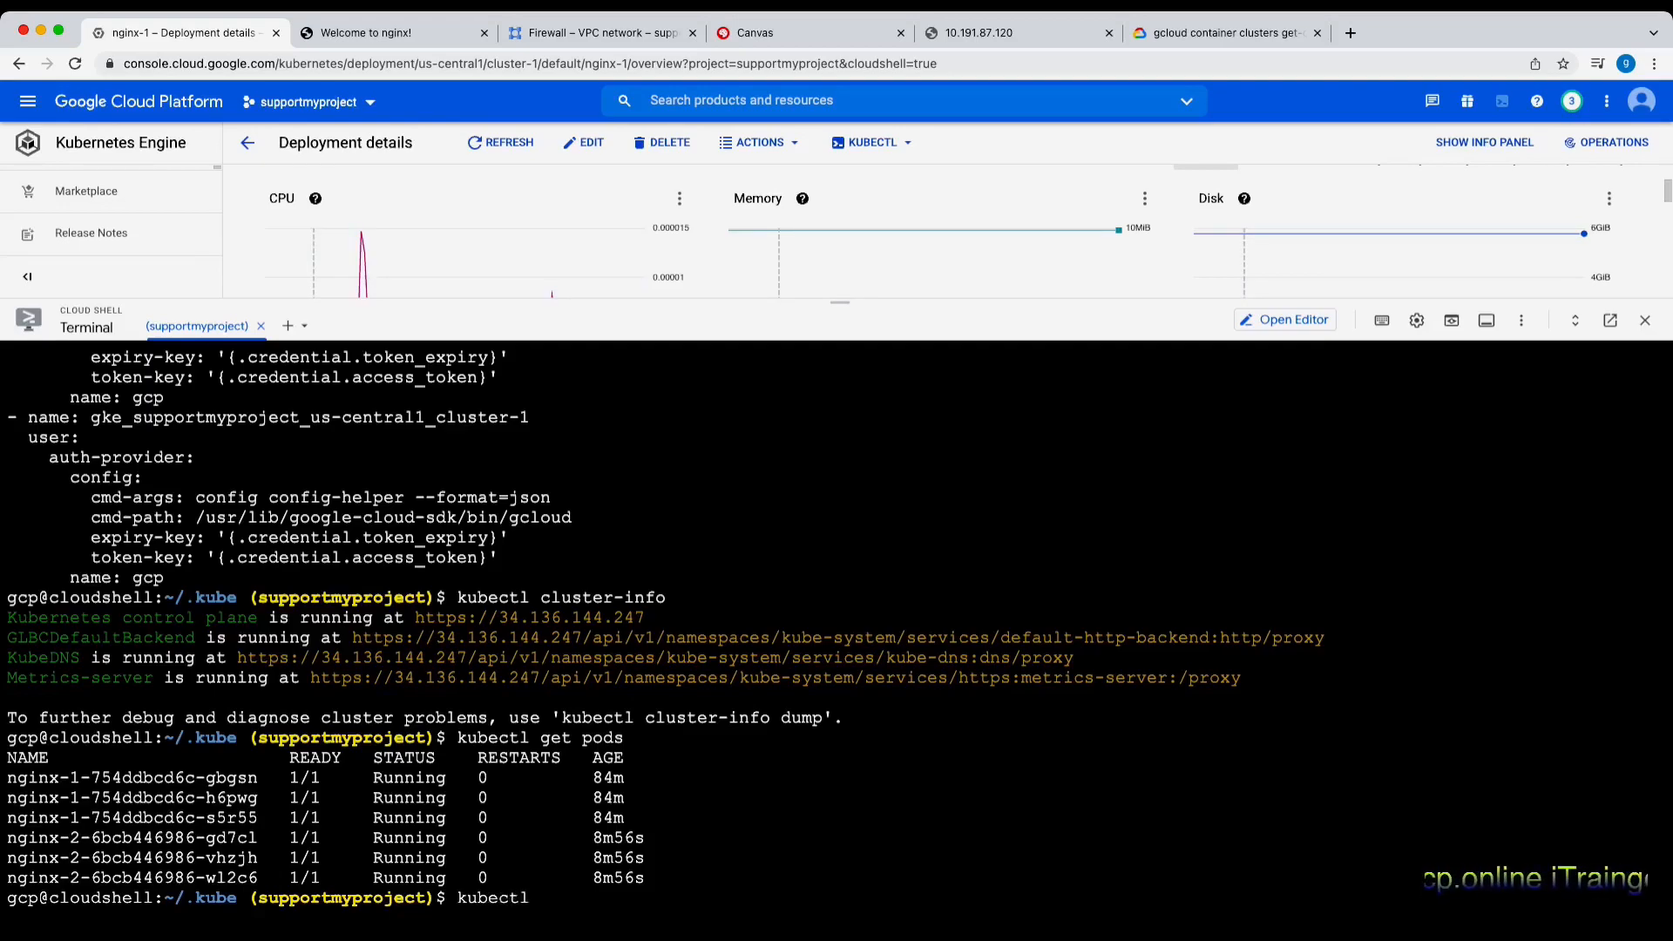
pyautogui.write(' get service')
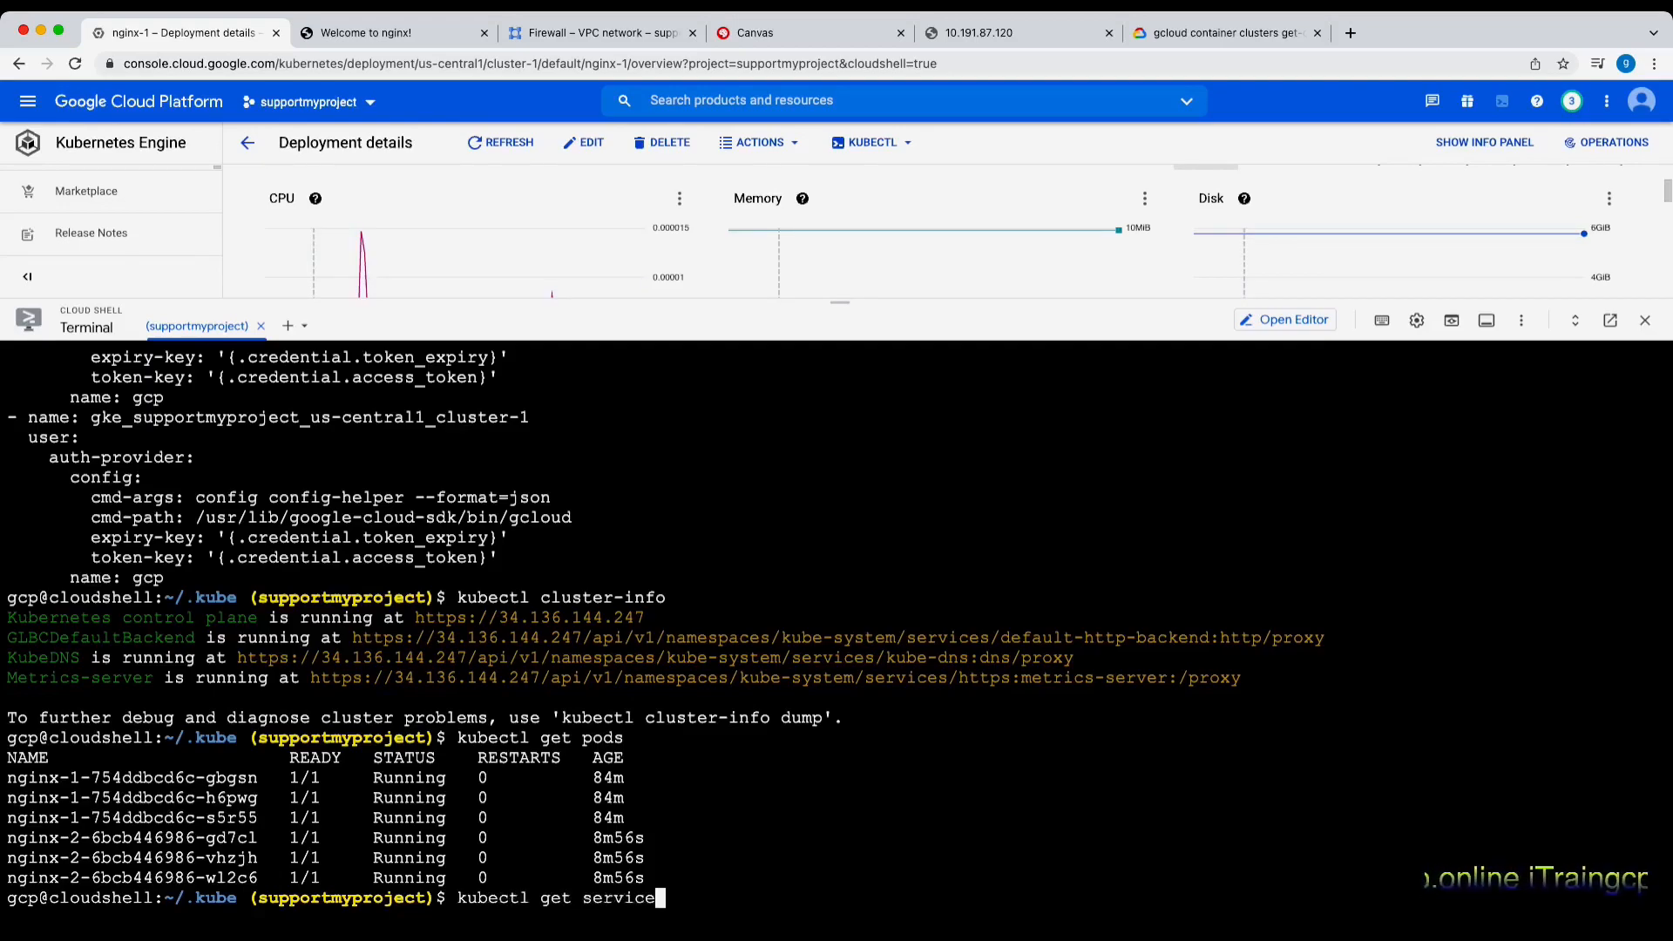
pyautogui.press('Return')
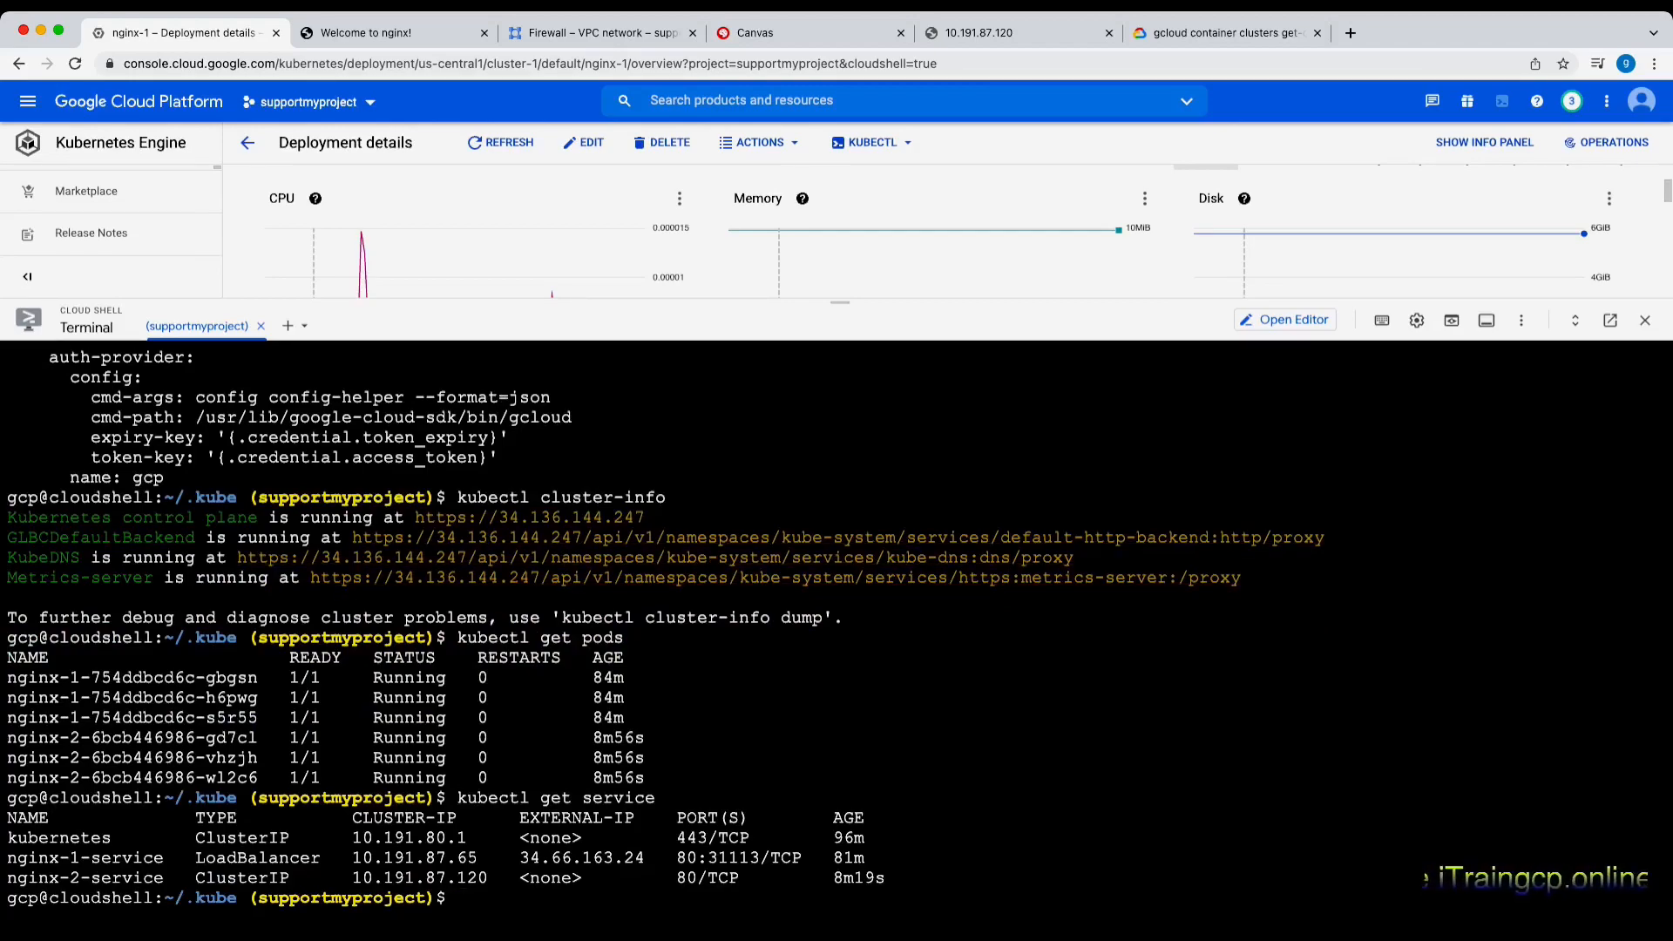
# Examine the type, cluster IP and external IP of the kubernetes, nginx-1-service and nginx-2-service entries
pyautogui.doubleClick(59, 839)
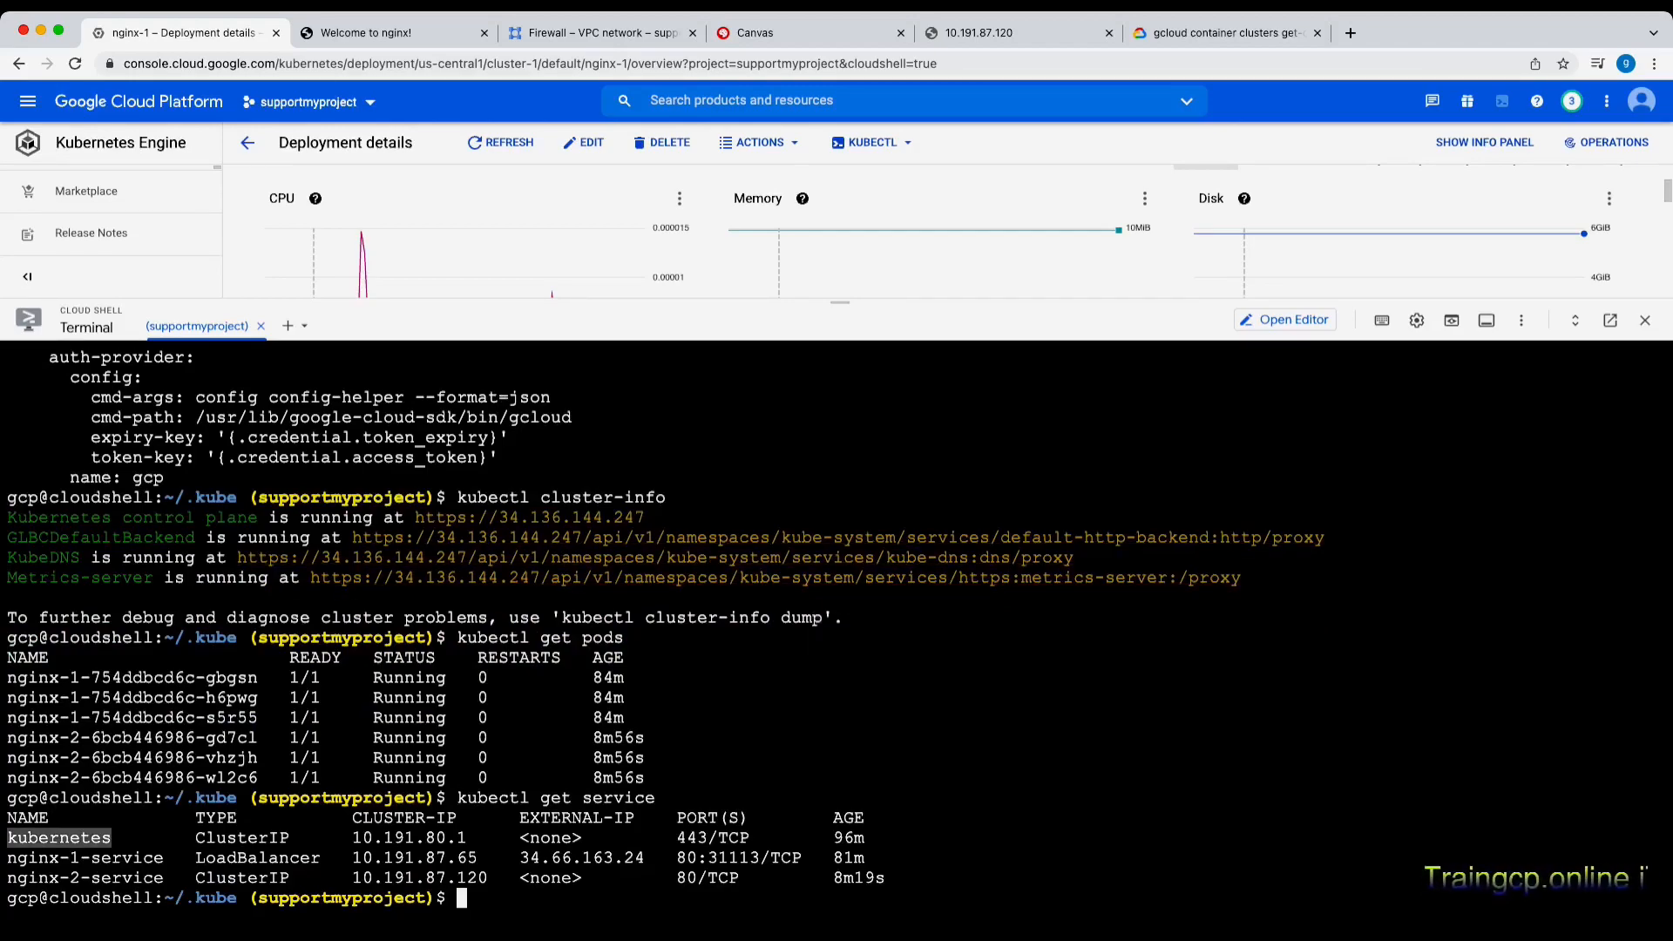
pyautogui.doubleClick(242, 838)
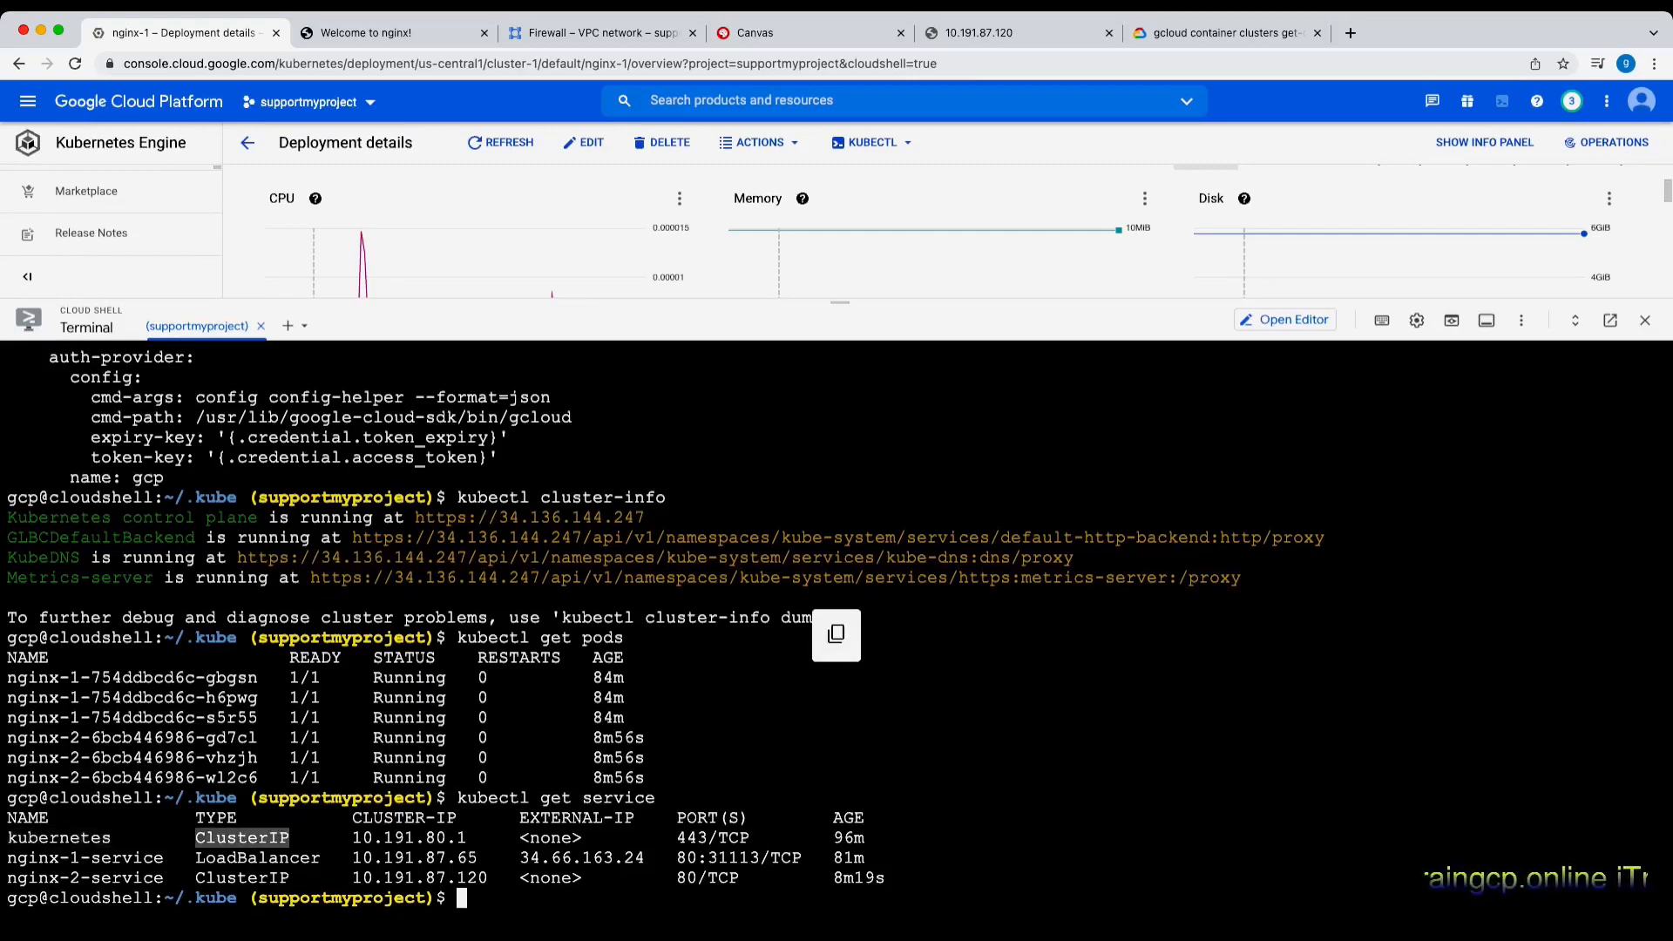
pyautogui.doubleClick(409, 838)
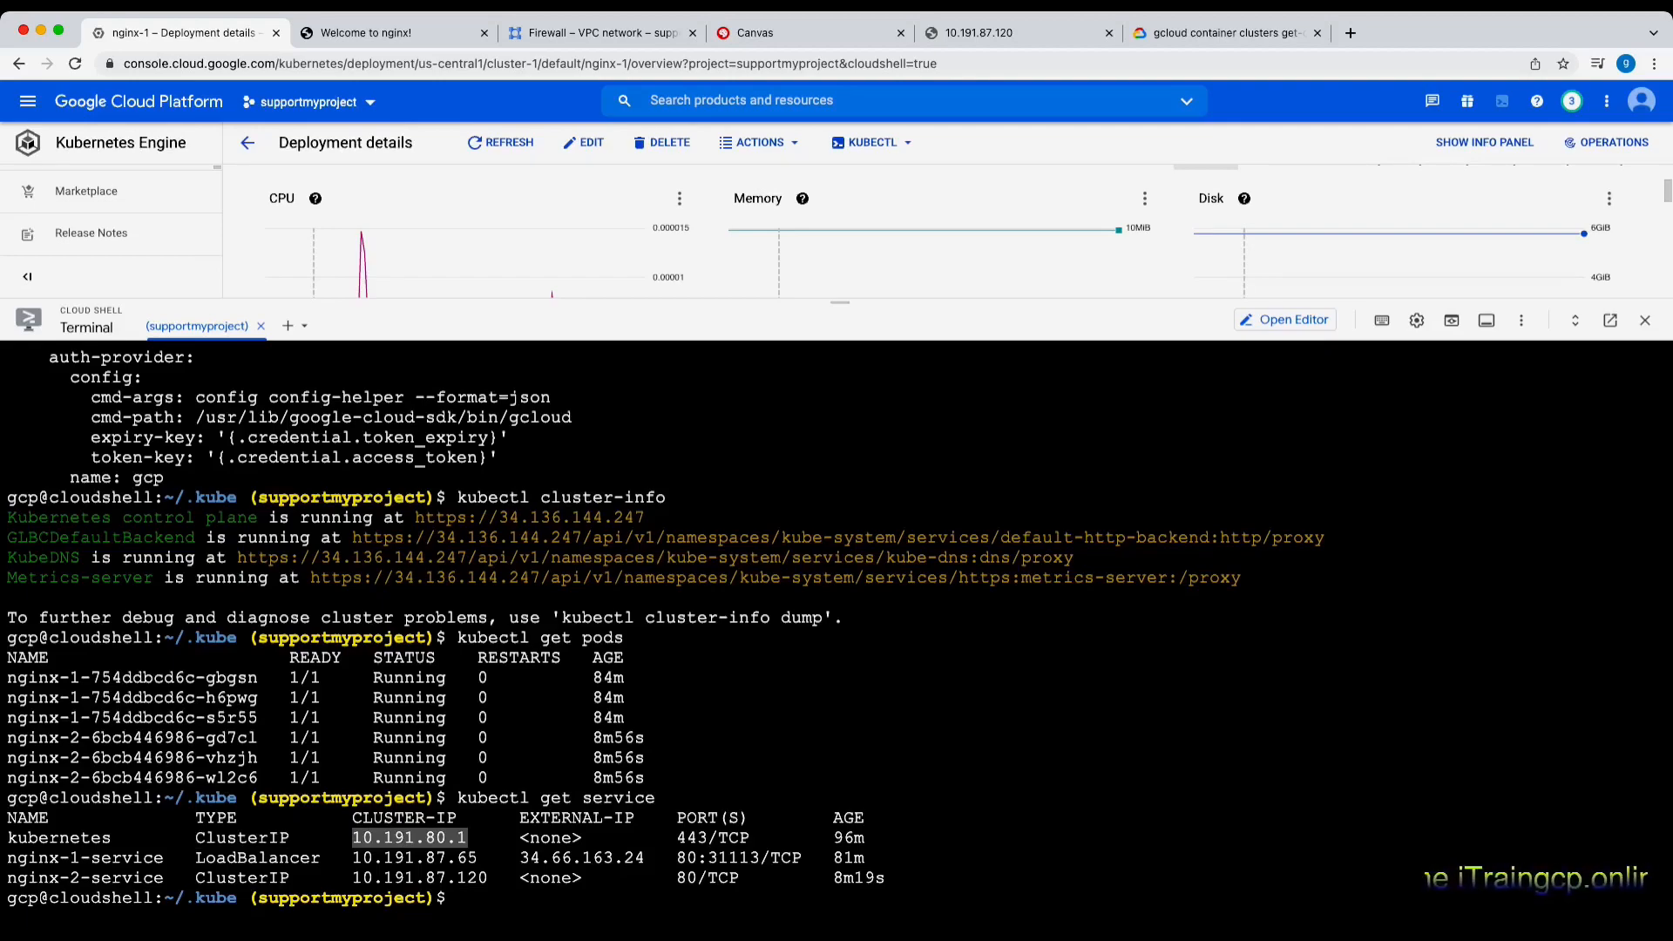
pyautogui.doubleClick(582, 859)
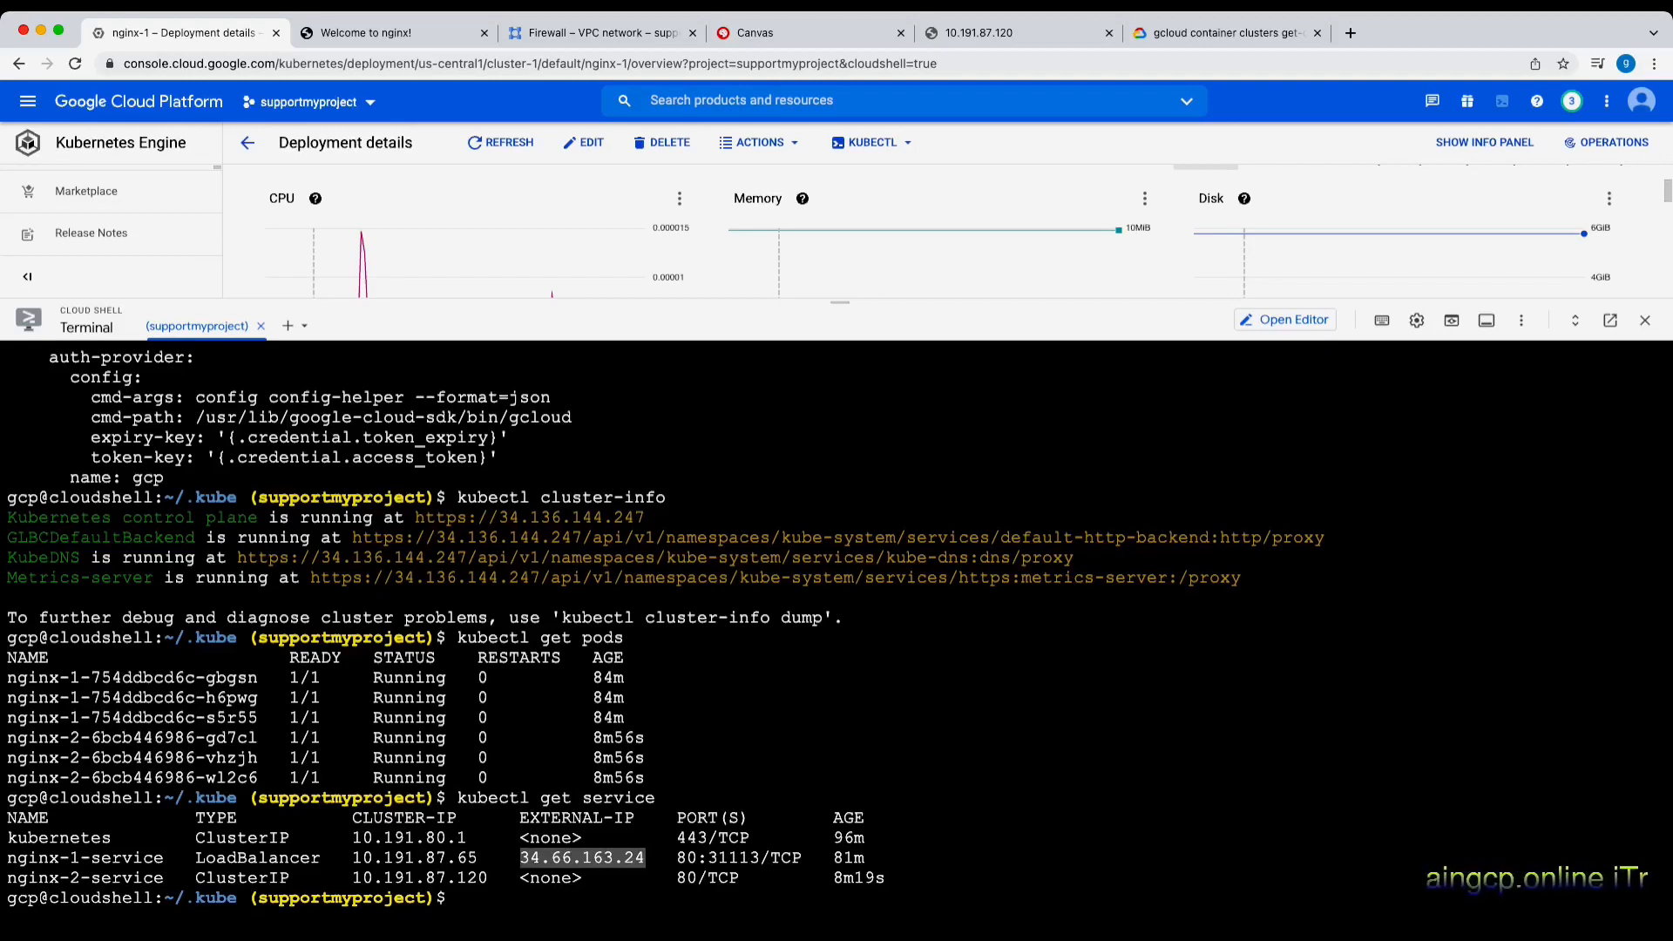
pyautogui.doubleClick(258, 859)
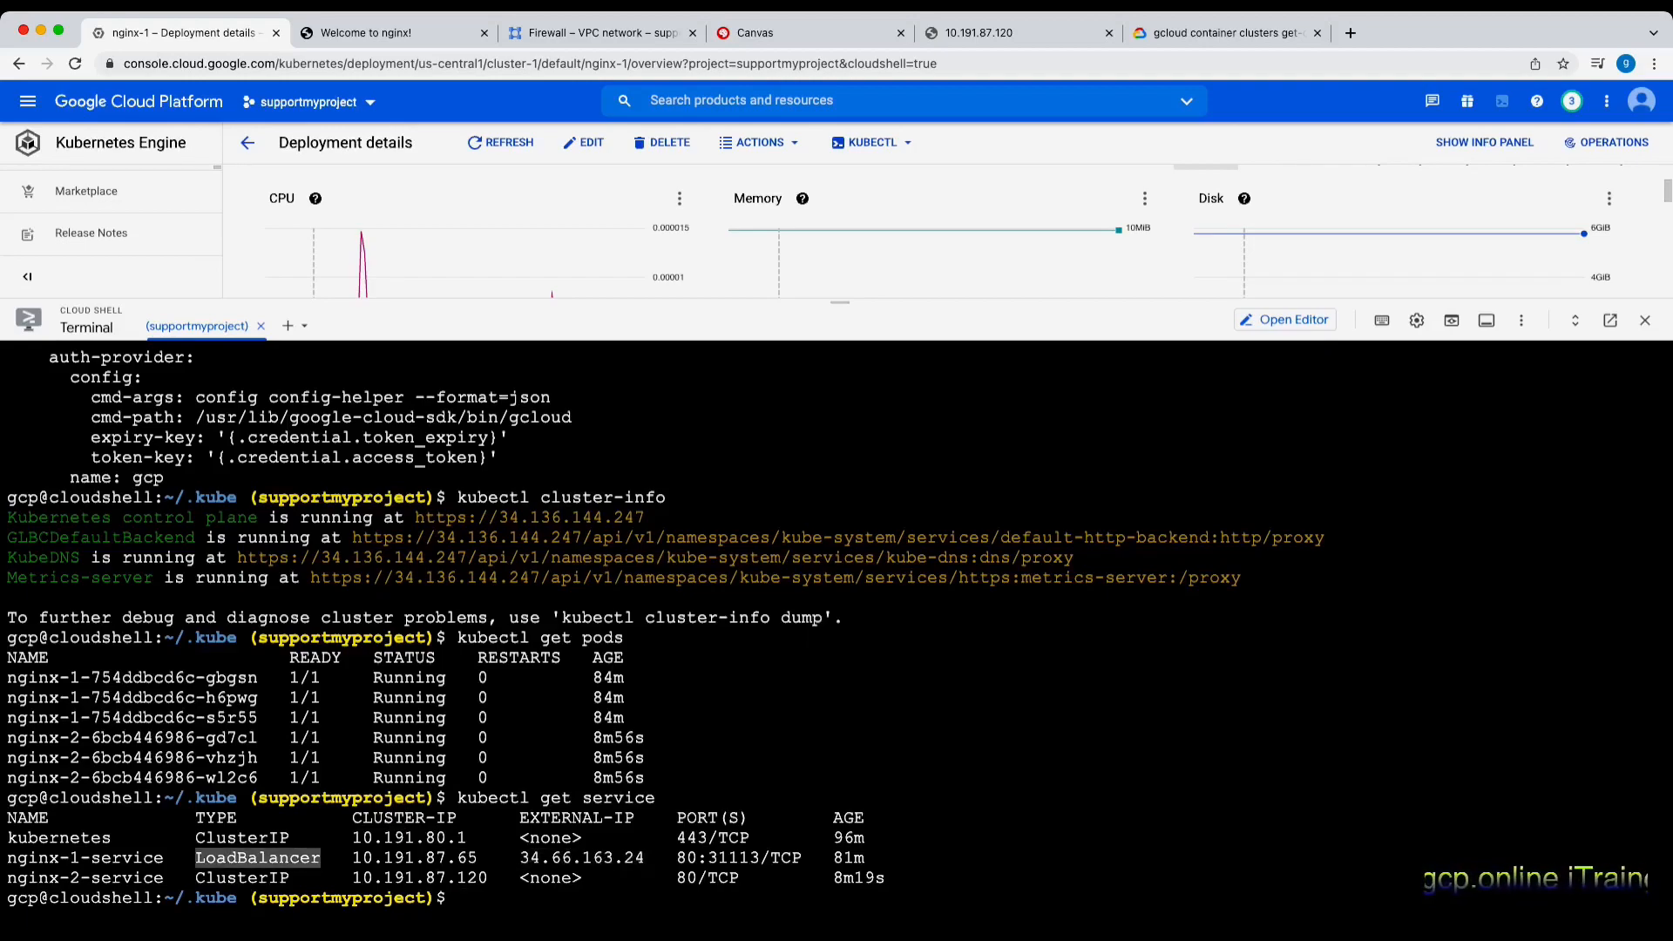
pyautogui.doubleClick(85, 878)
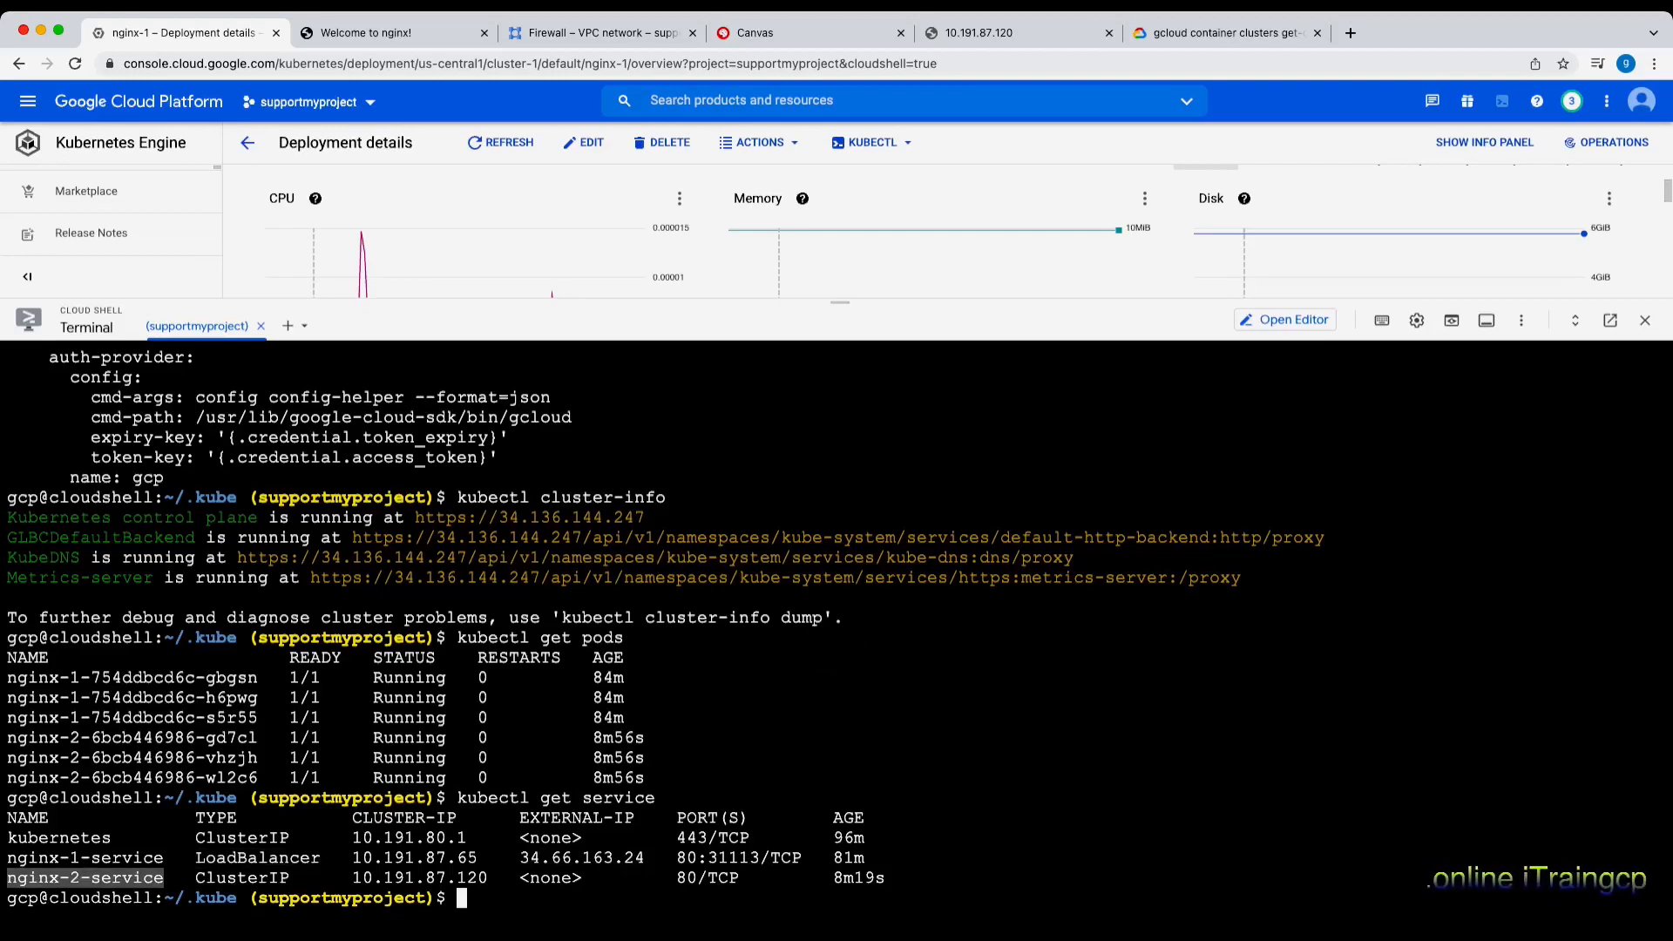
pyautogui.doubleClick(420, 879)
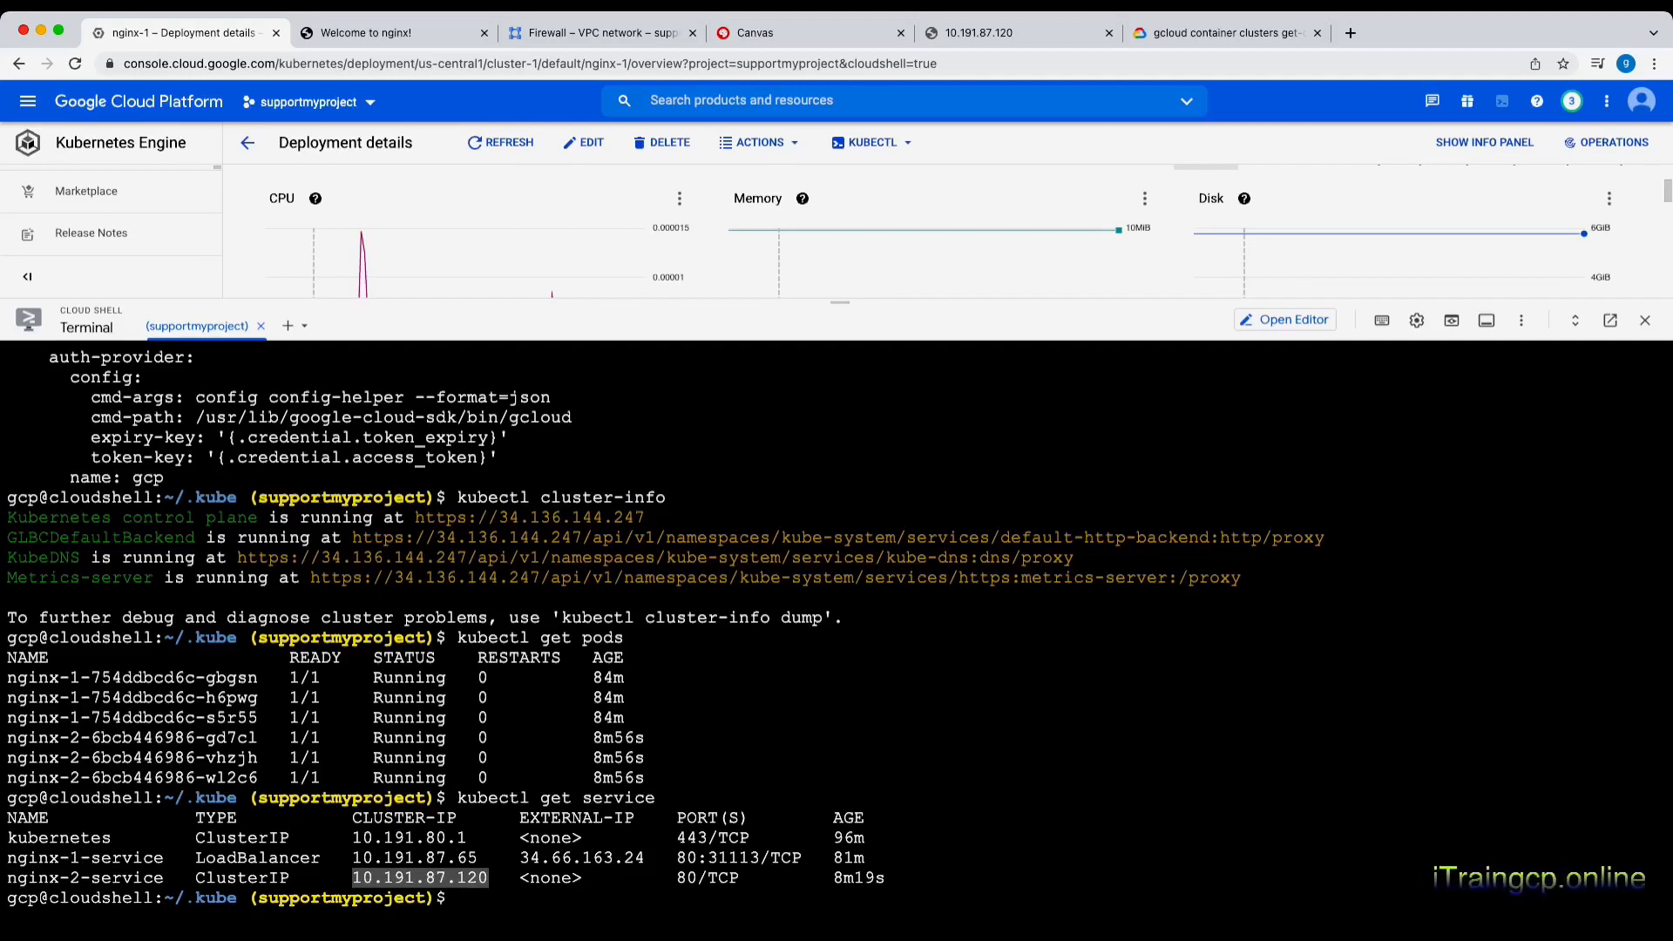
# Open an interactive bash shell in the nginx-1 pod with "kubectl exec -it nginx-1-754ddbcd6c-h6pwg /bin/bash"
pyautogui.doubleClick(133, 698)
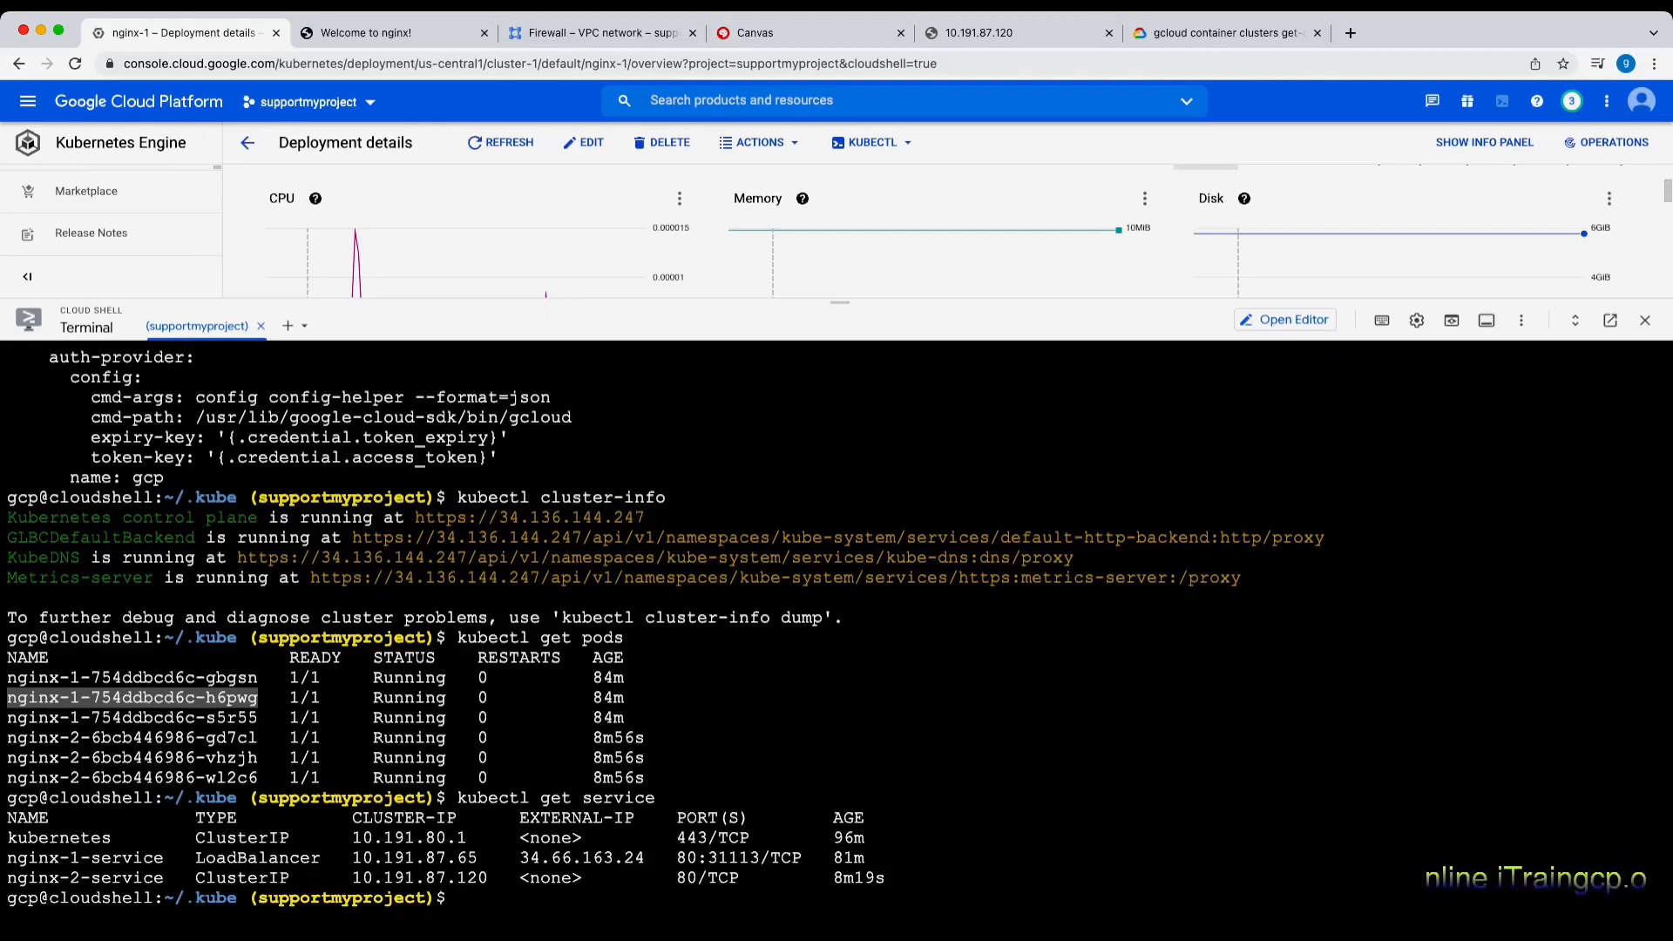
pyautogui.write('kube')
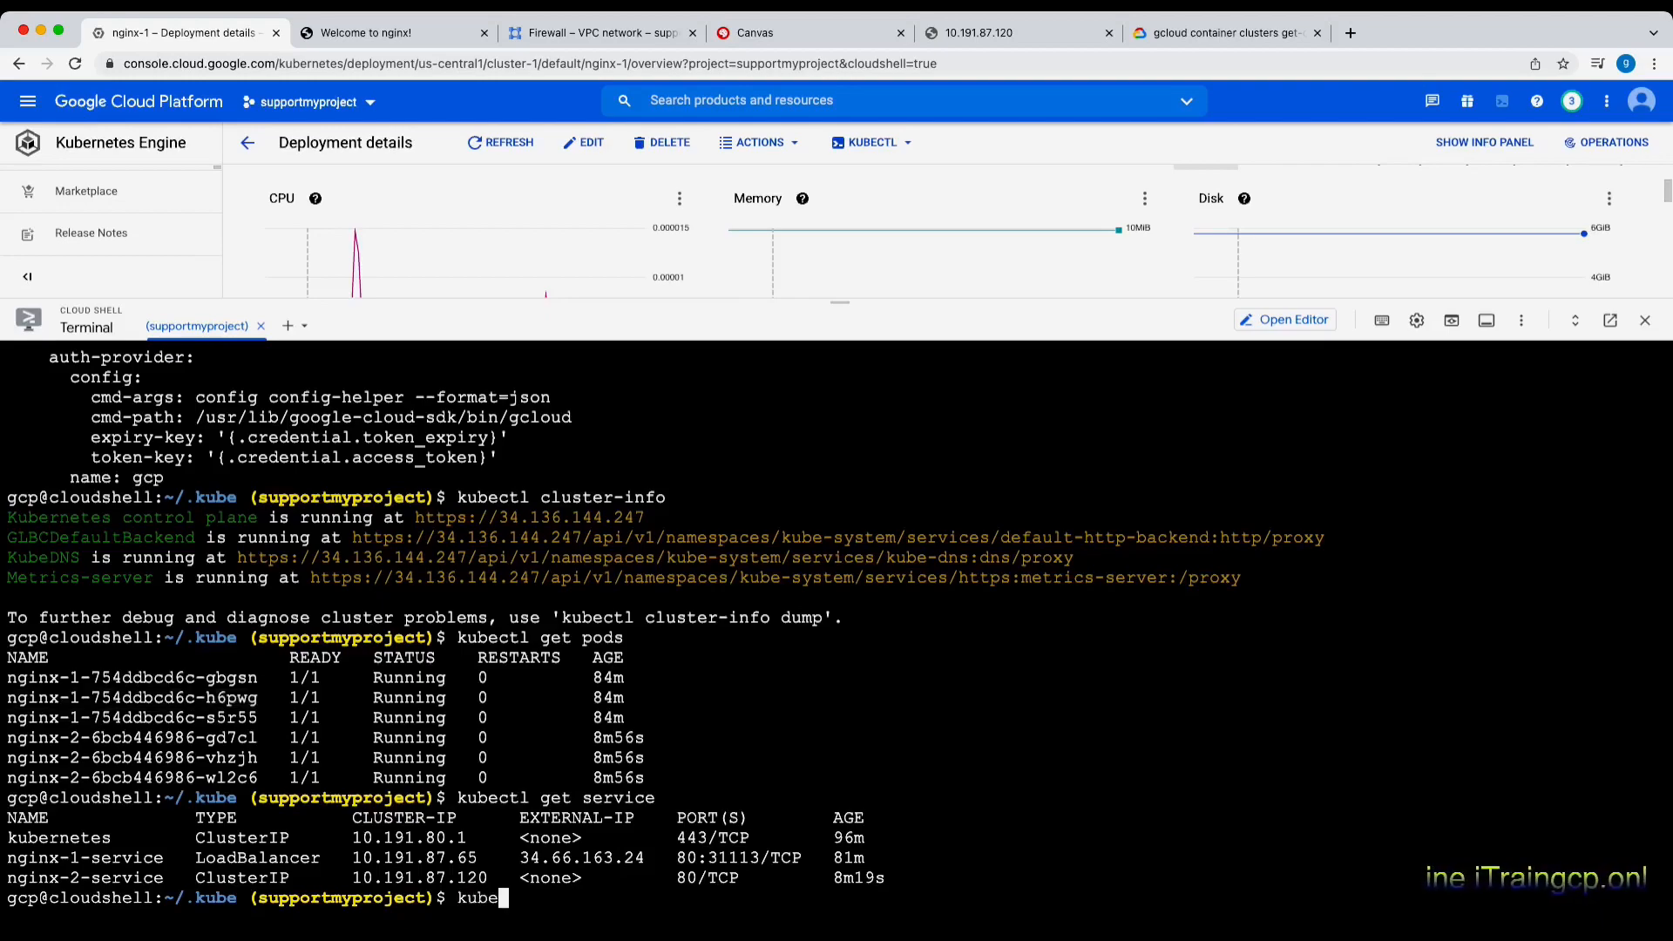
pyautogui.write('ctl')
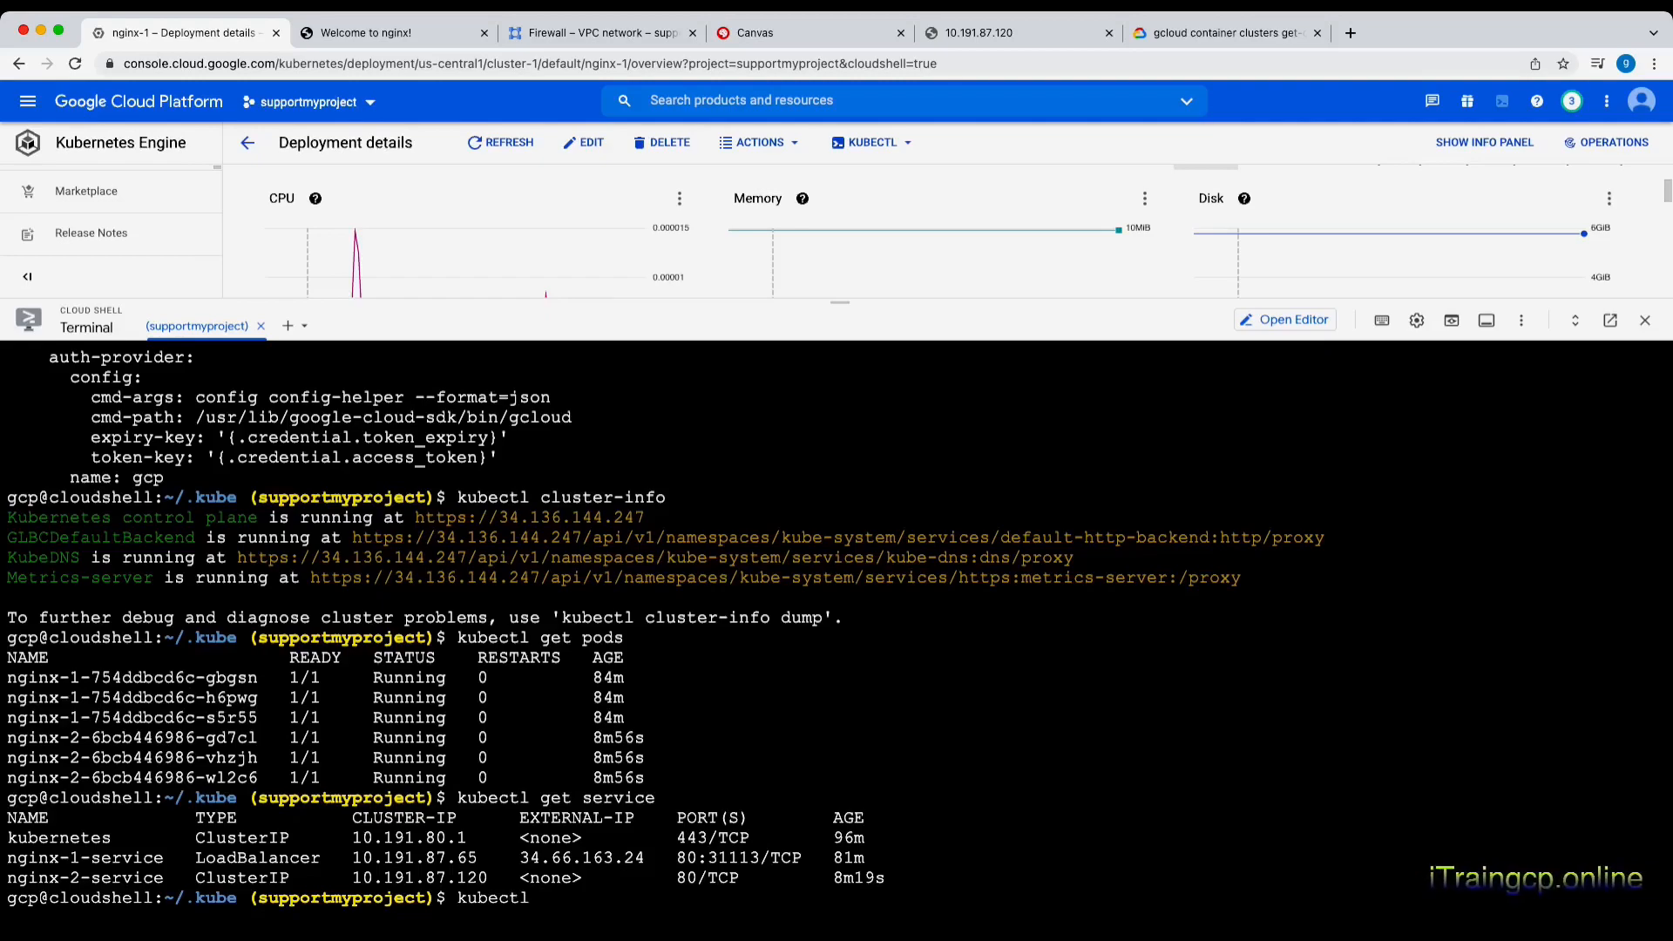
pyautogui.write(' exec -it')
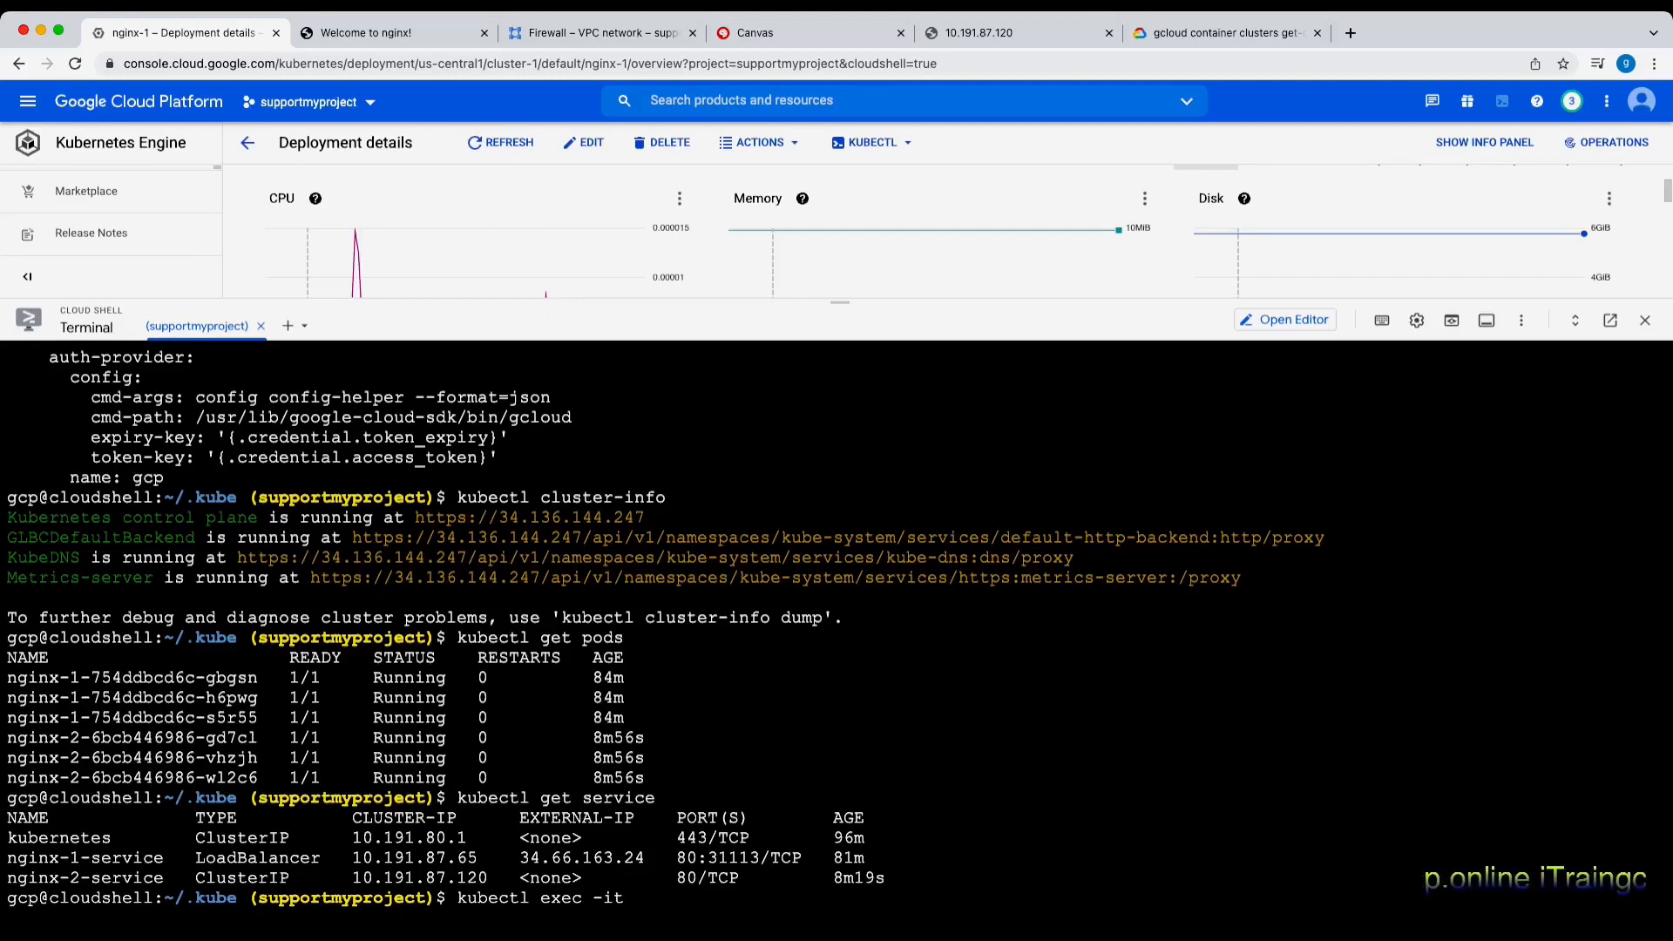
pyautogui.doubleClick(132, 698)
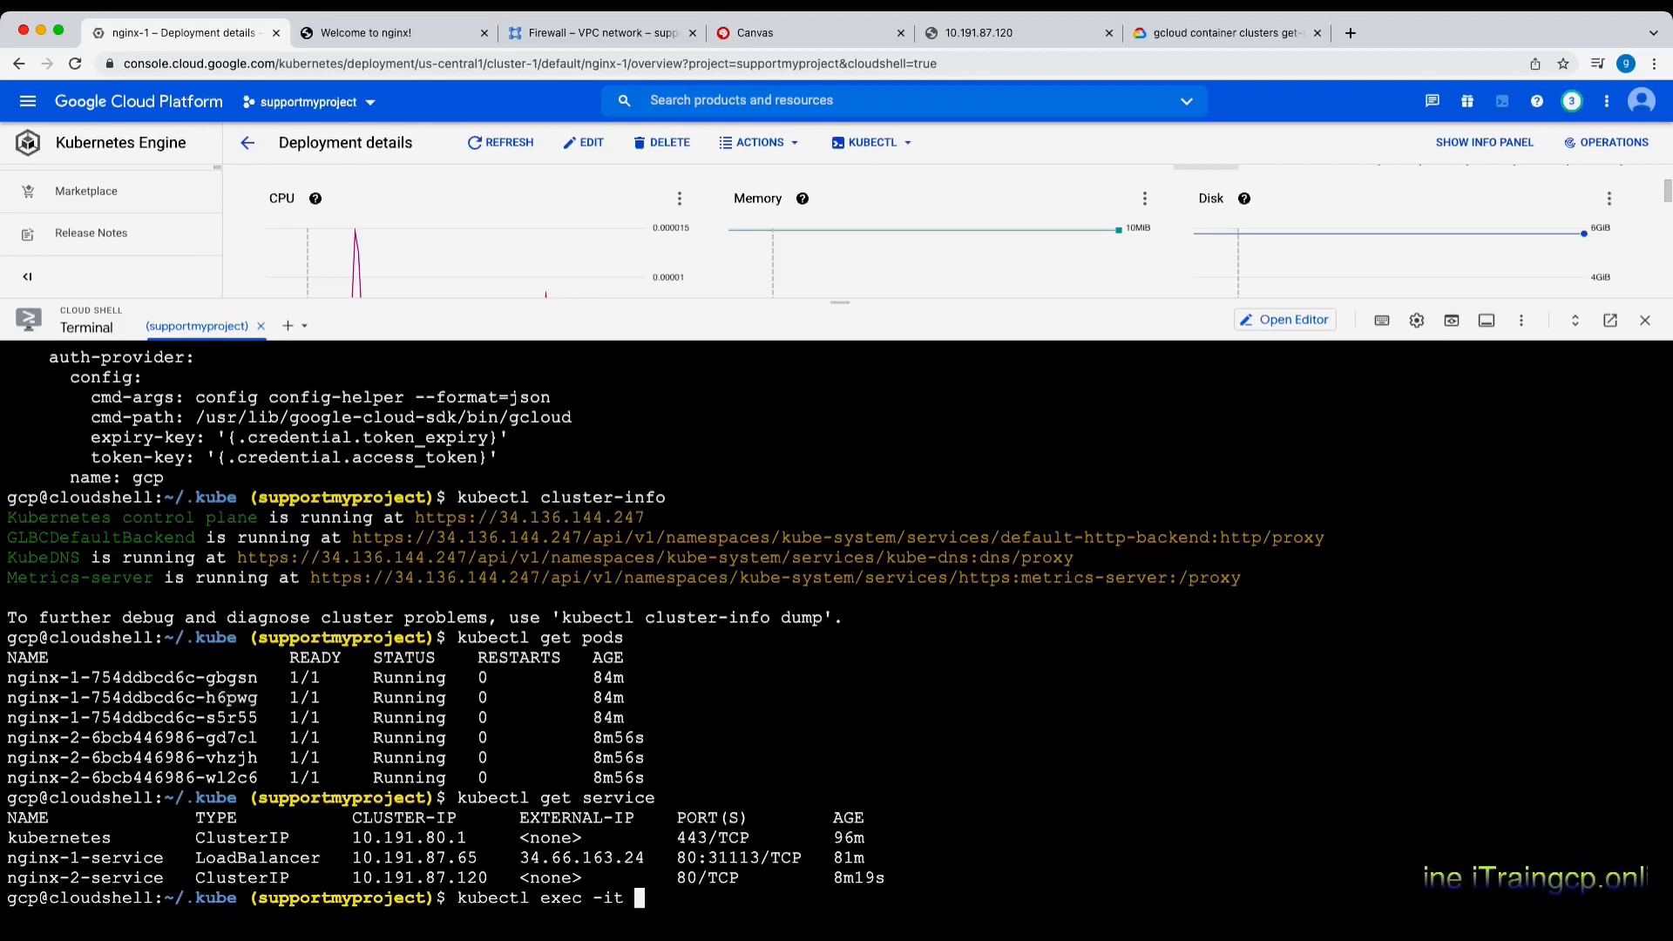
pyautogui.press('super+v')
pyautogui.write('/')
pyautogui.write('bin/bash')
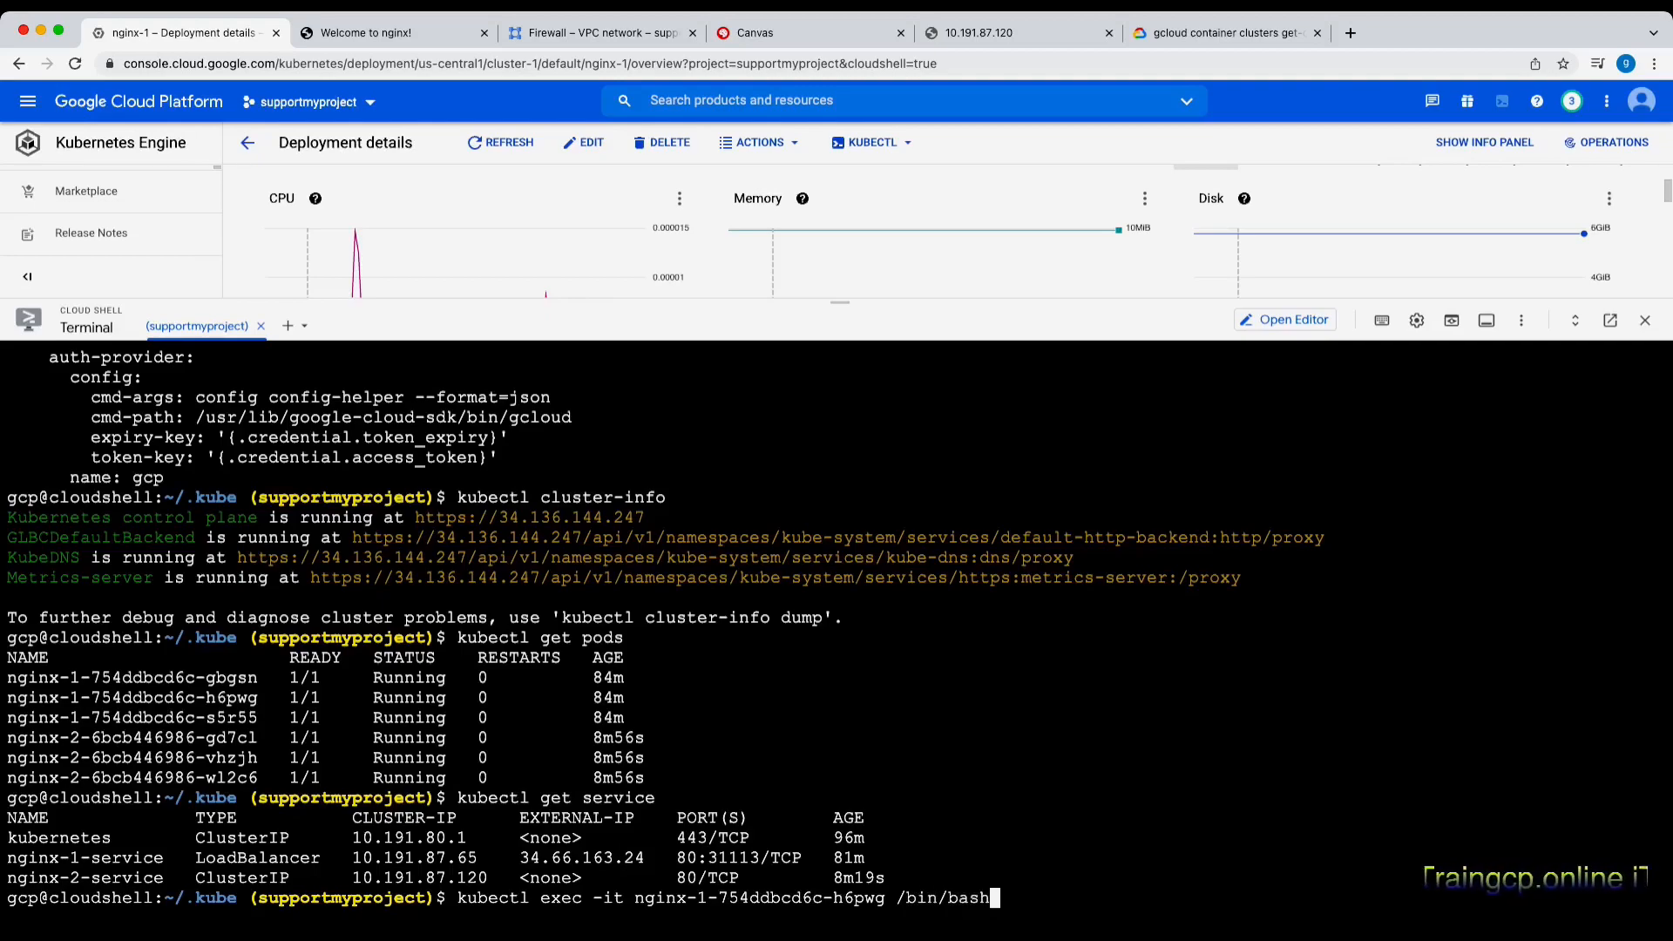
pyautogui.press('Return')
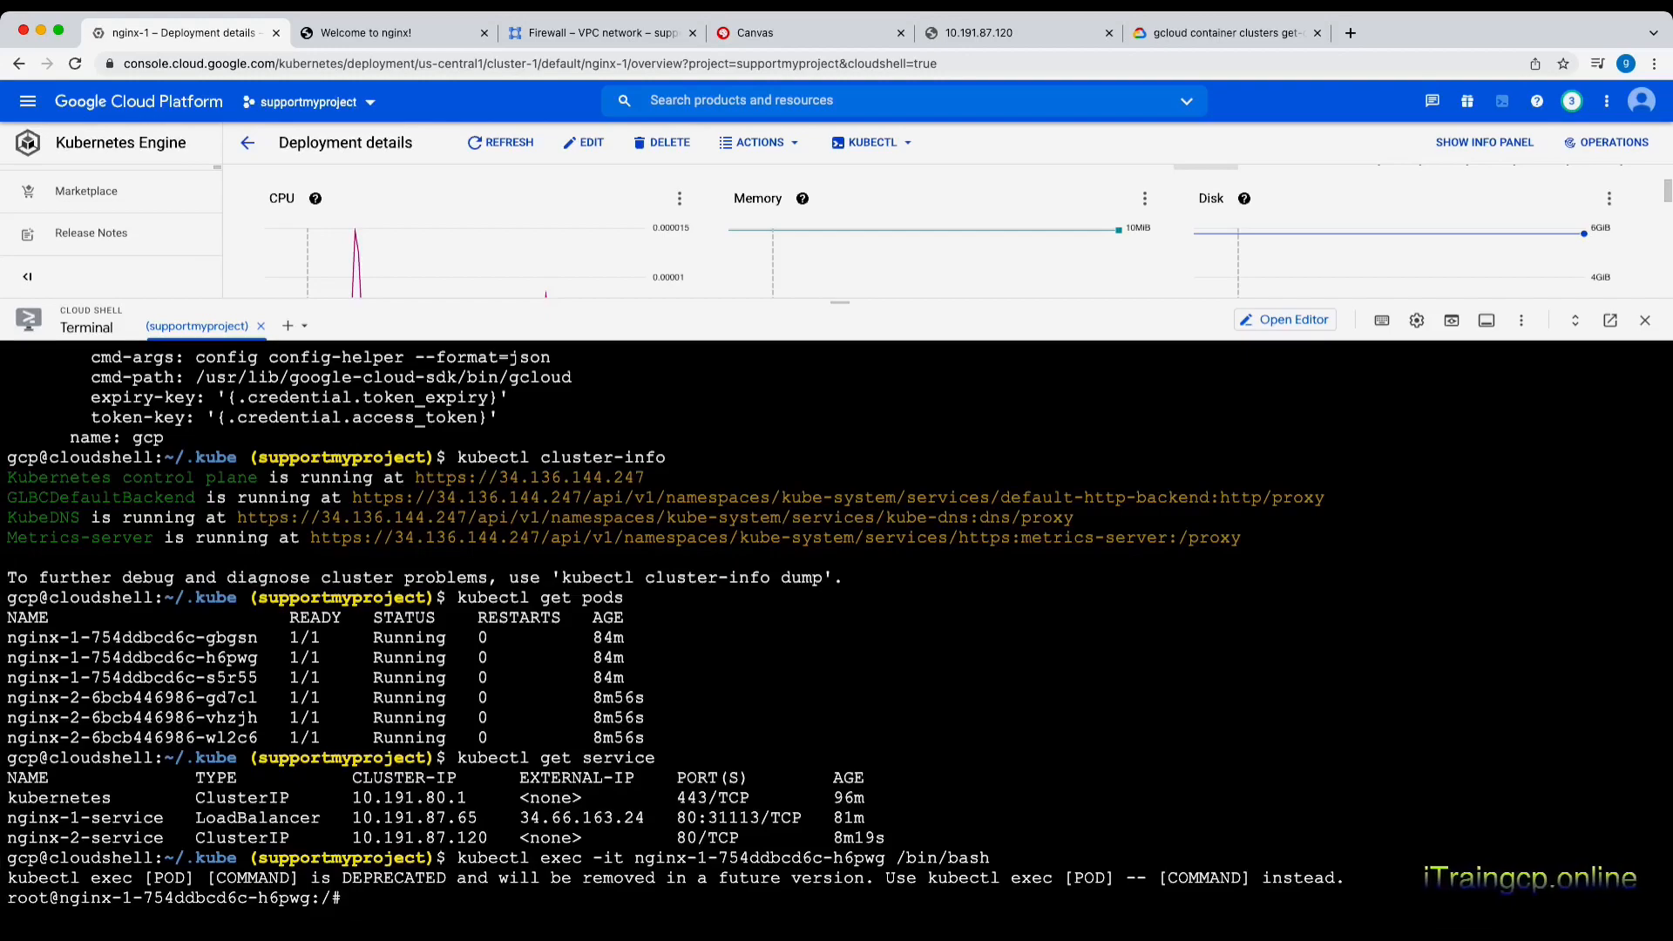
# Highlight the pod's root prompt, switch to the Canvas diagram and draw a small arrow pointing at box 4 in Node3
pyautogui.moveTo(343, 899); pyautogui.dragTo(7, 899)
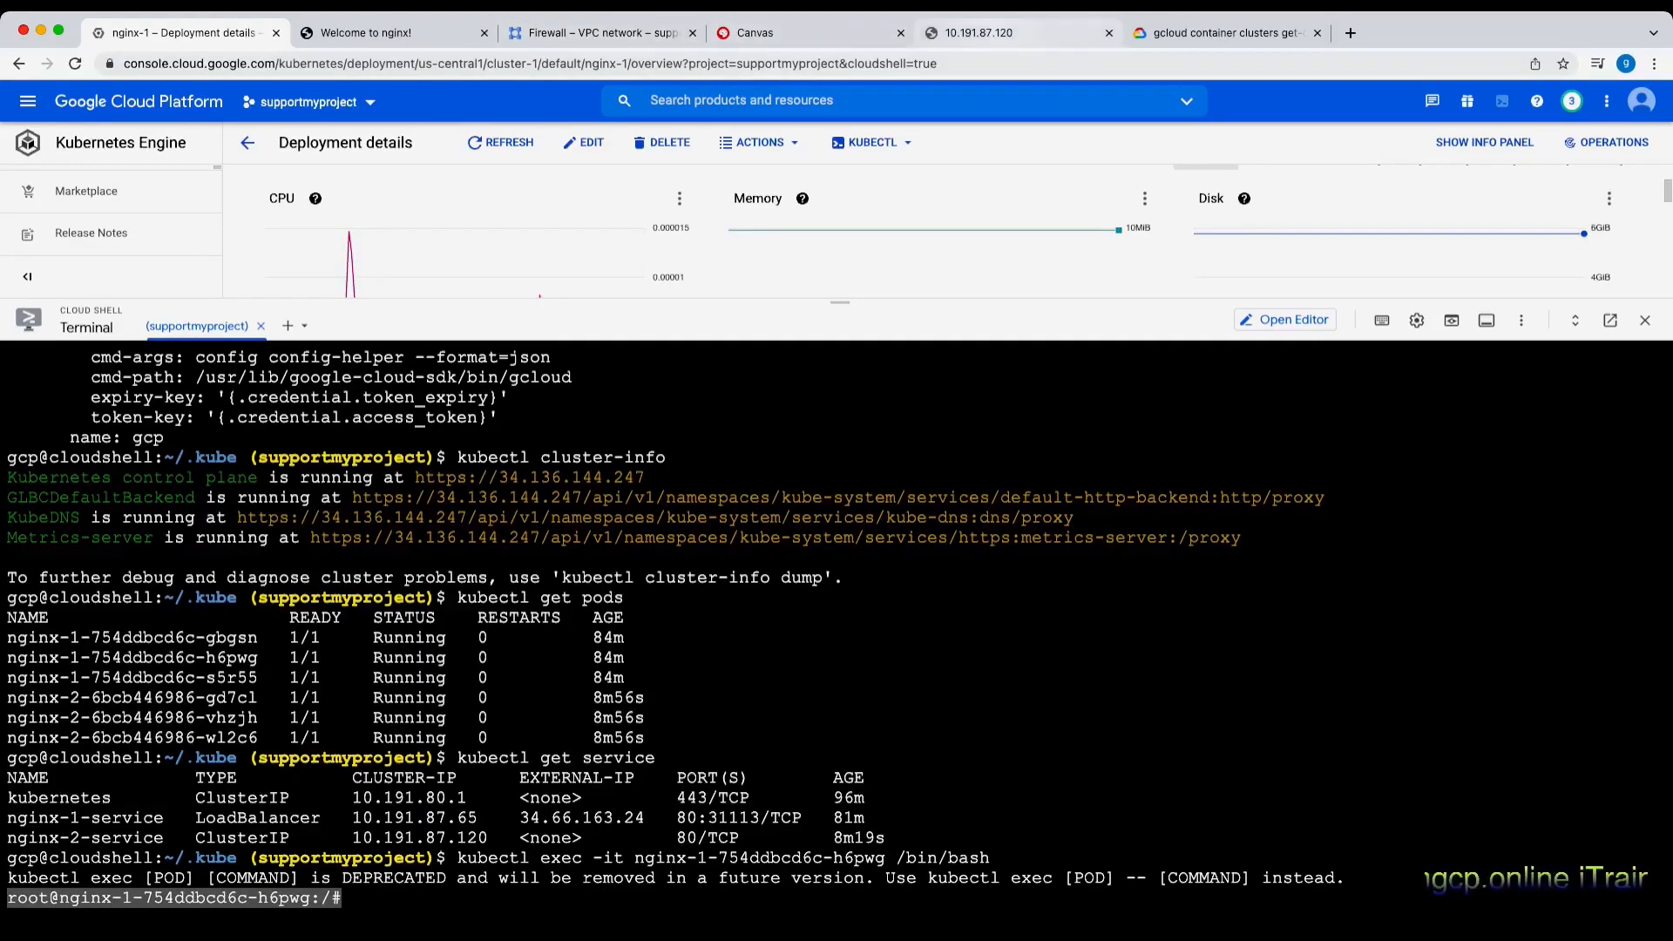
pyautogui.press('super+4')
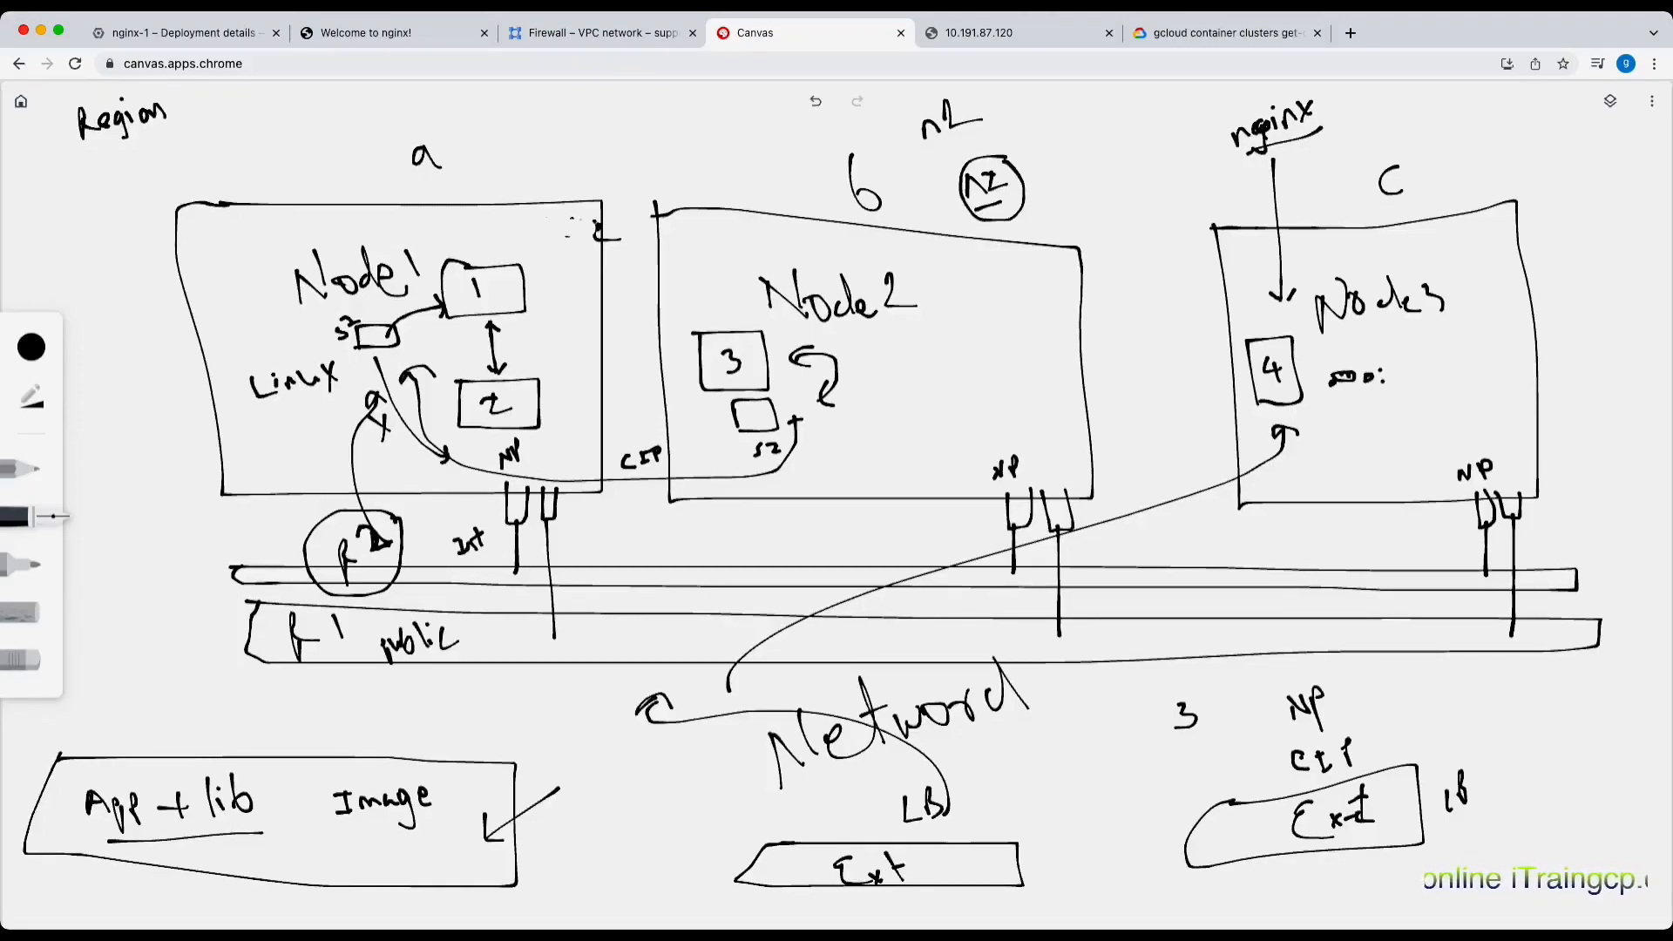
pyautogui.moveTo(1318, 356)
pyautogui.mouseDown()
pyautogui.moveTo(1286, 355)
pyautogui.moveTo(1302, 362)
pyautogui.mouseUp()
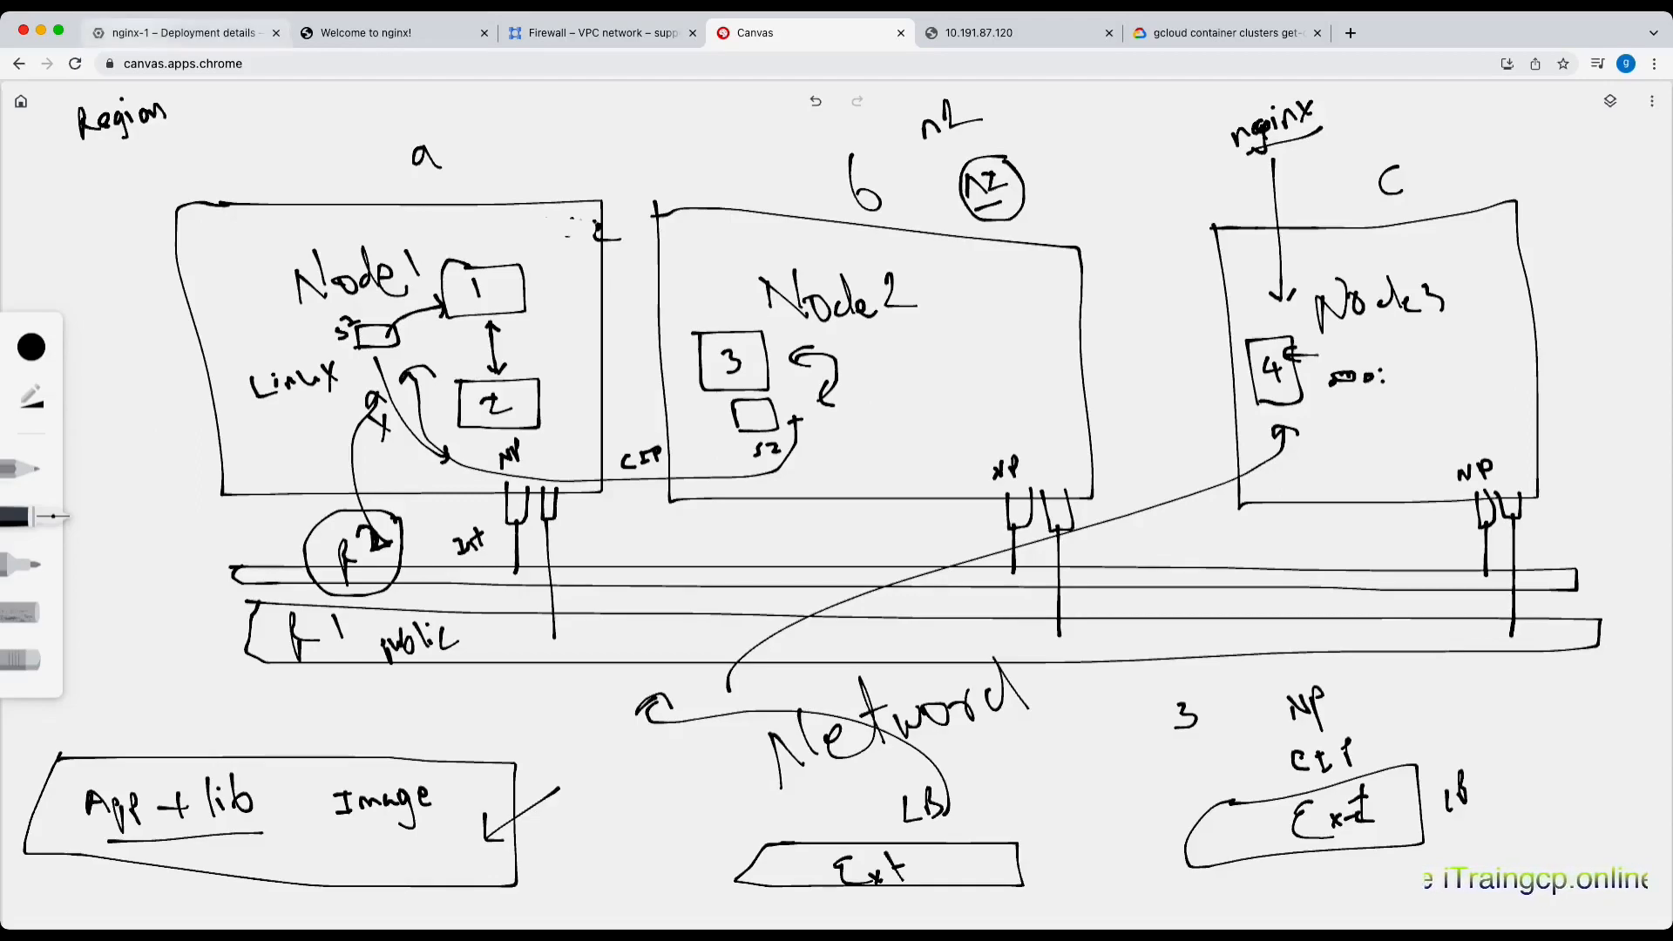
pyautogui.click(185, 33)
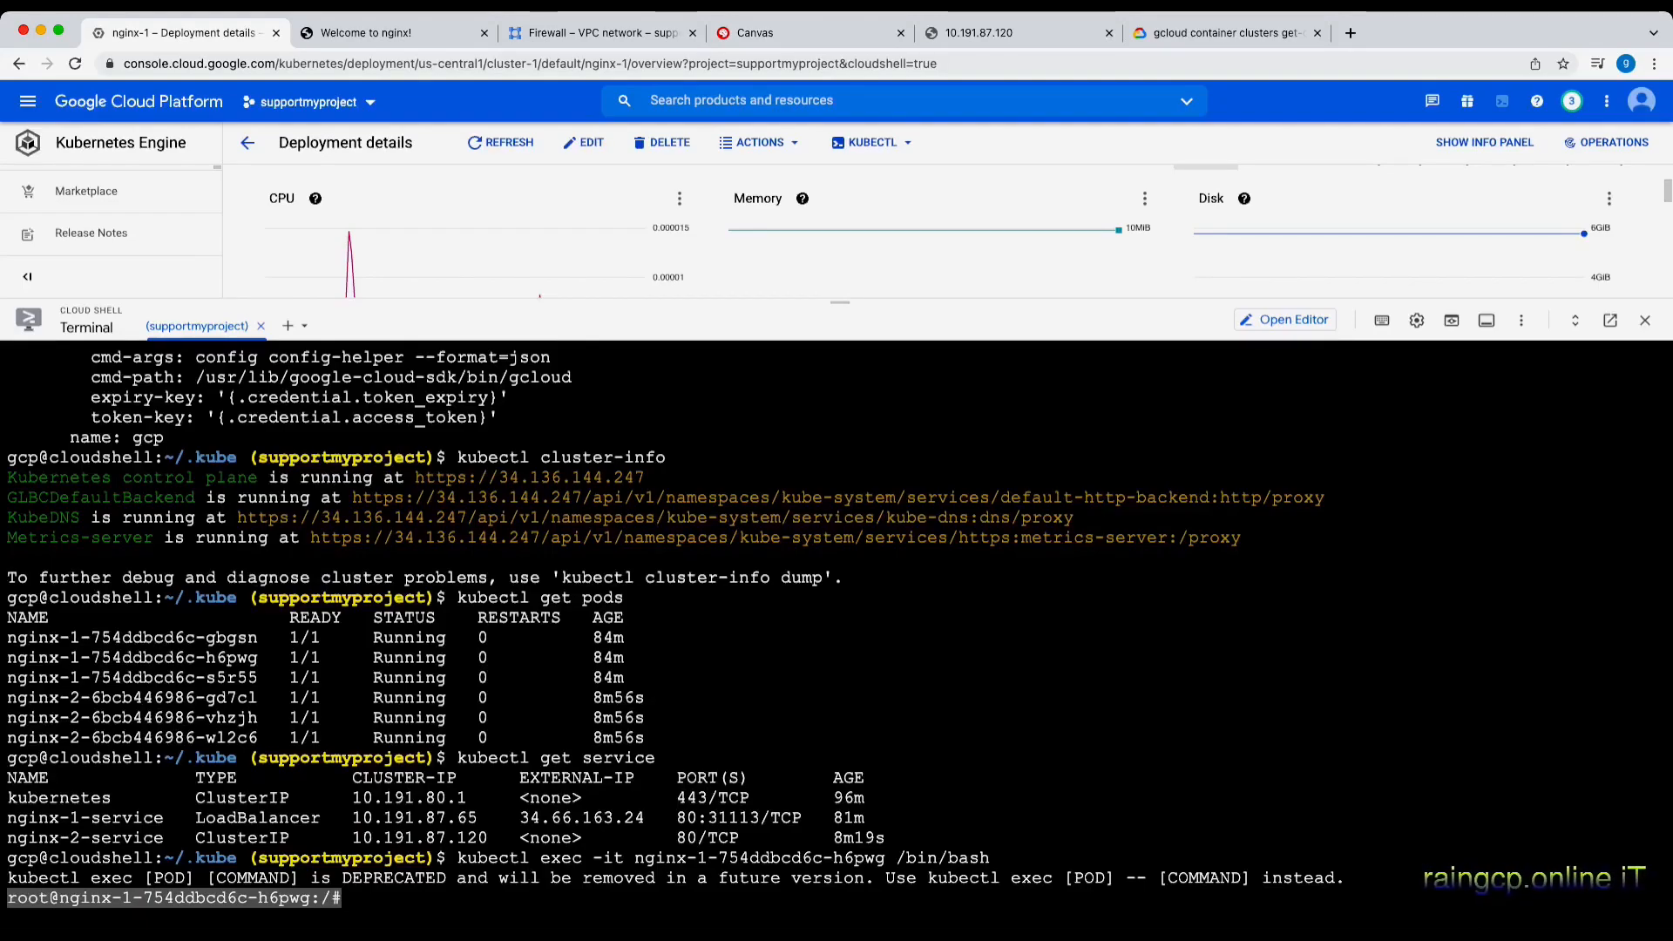
pyautogui.doubleClick(420, 839)
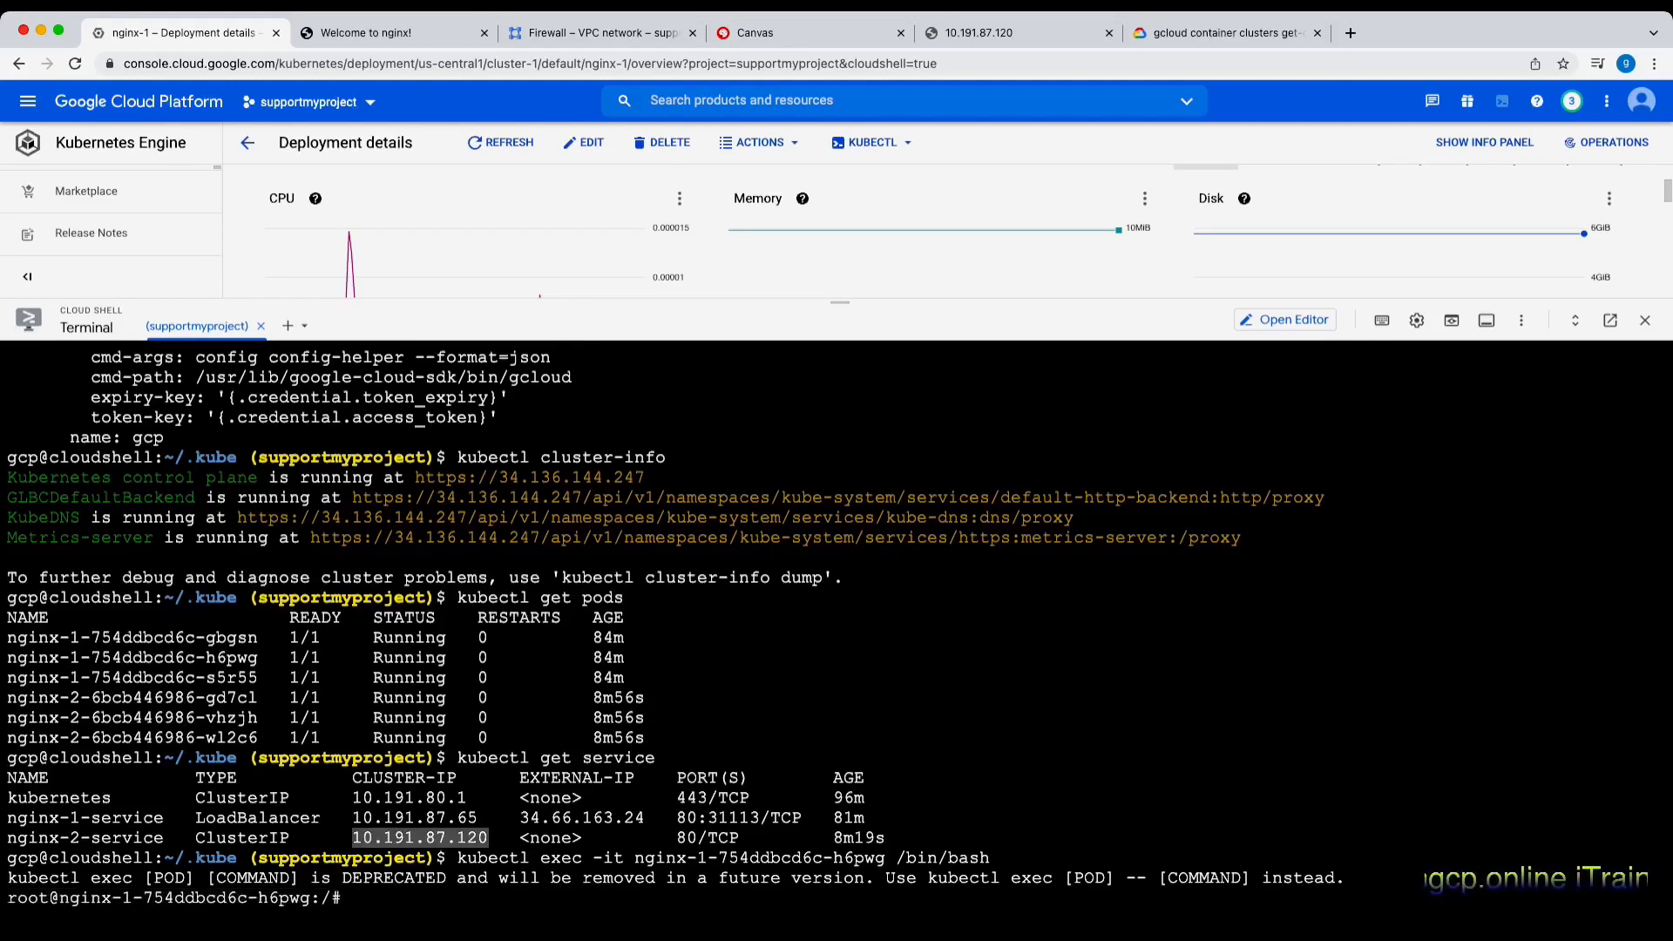
pyautogui.write('curl ')
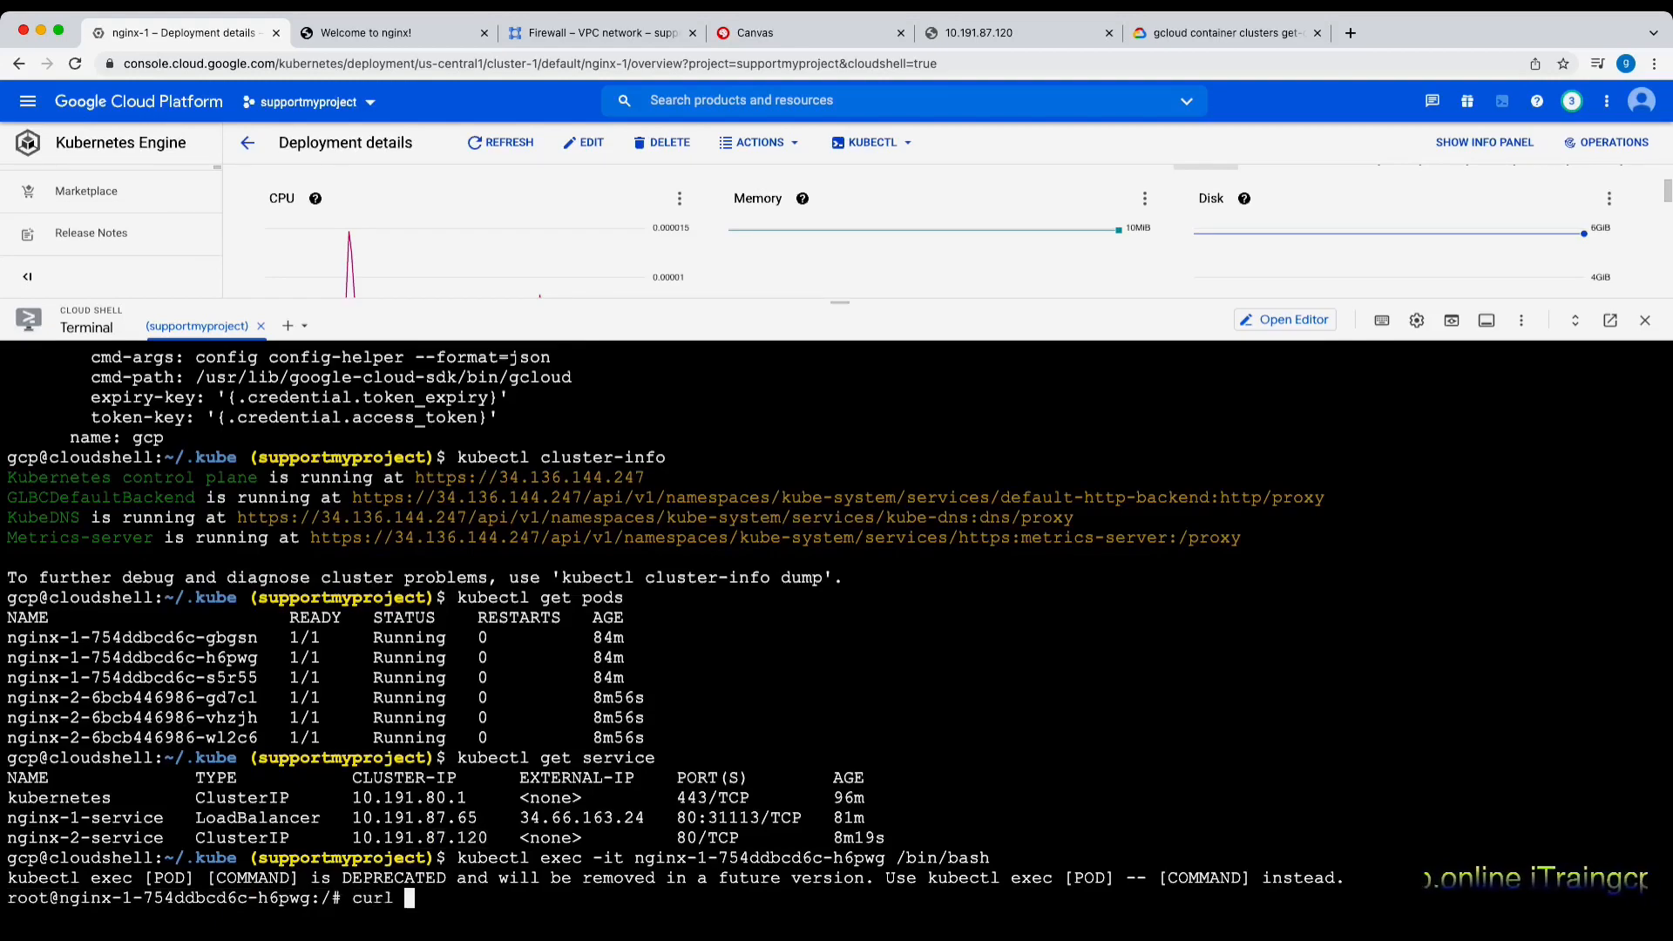
pyautogui.write('http://10.191.87.120')
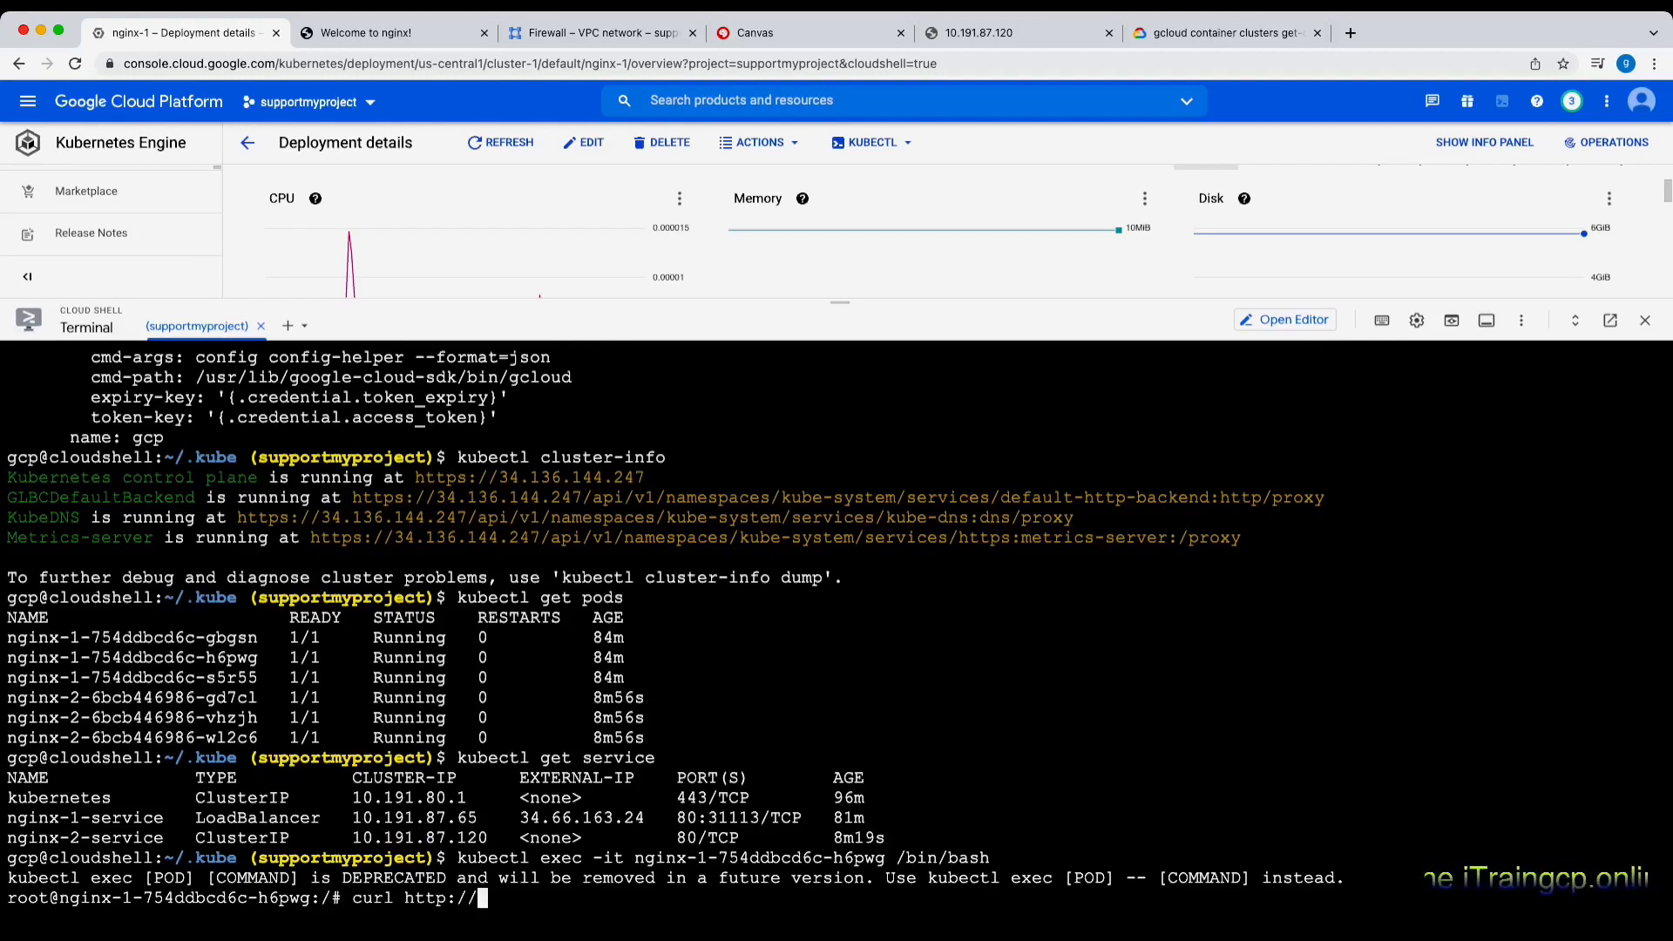
pyautogui.press('super+v')
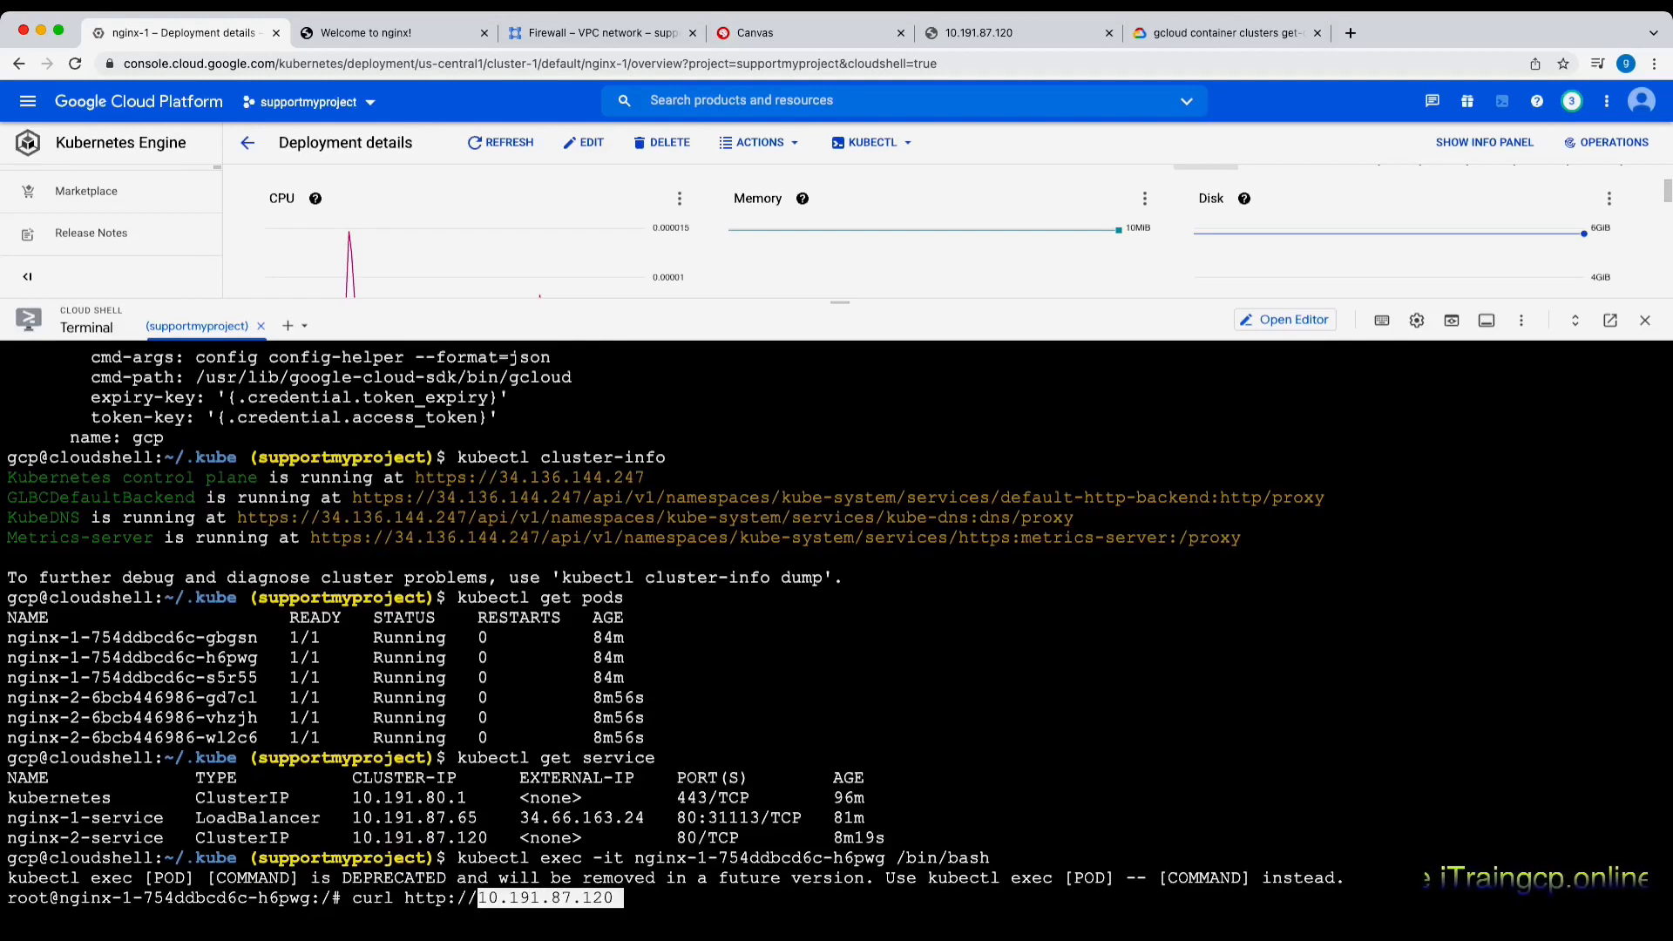
pyautogui.press('Return')
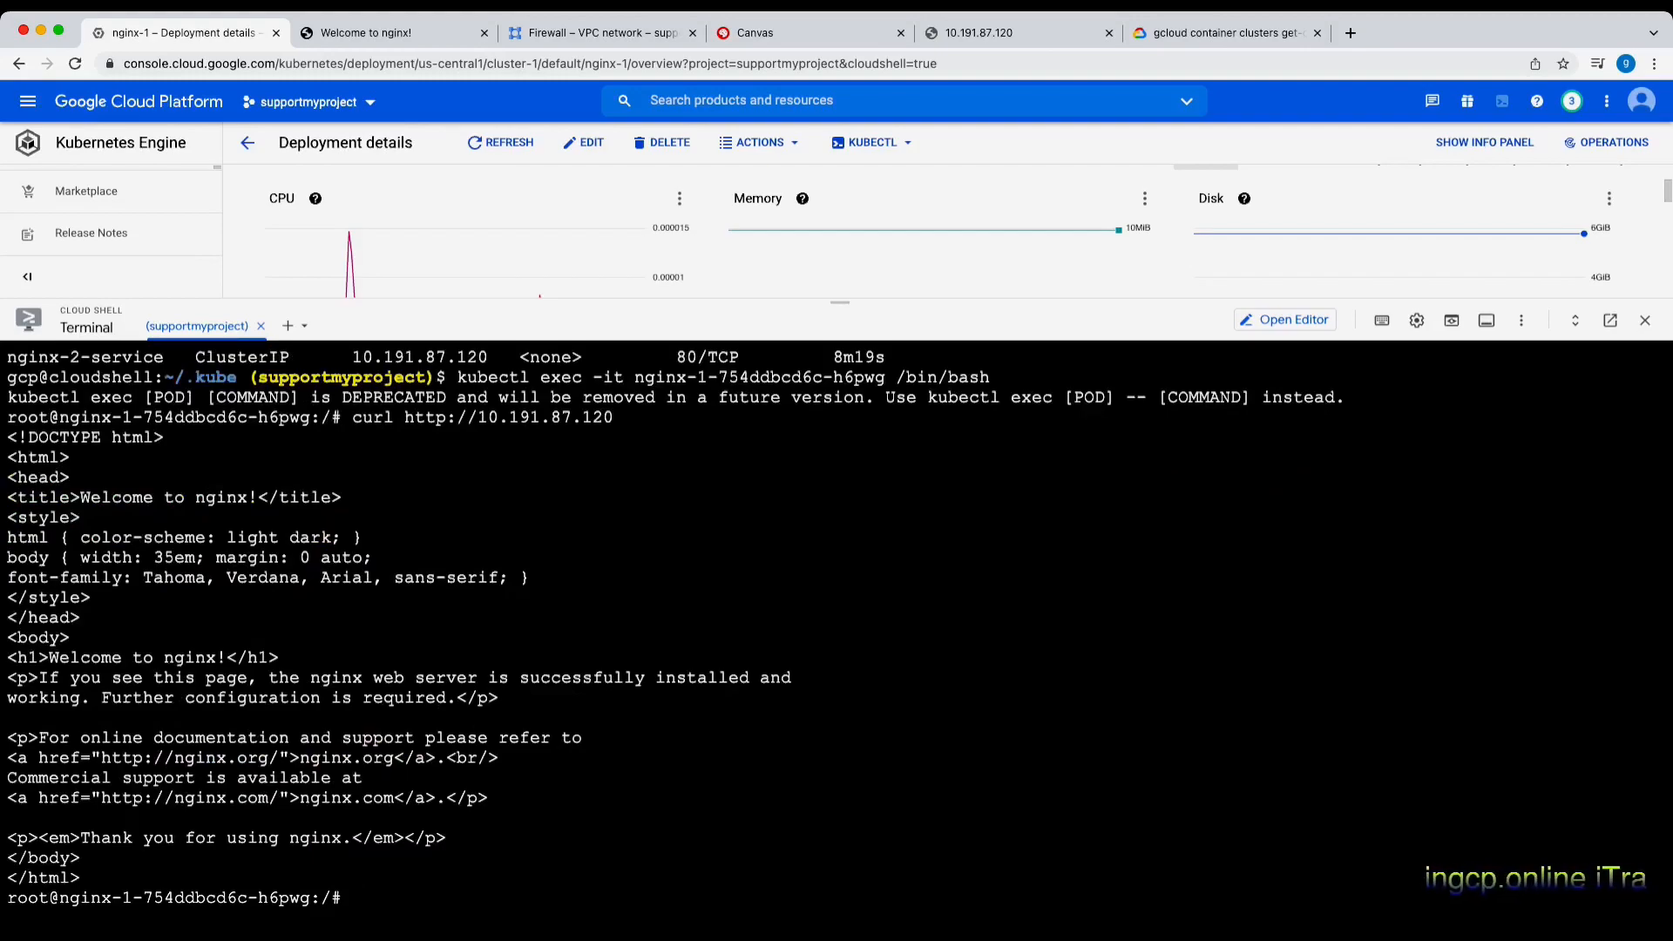
# Reduce the height of the Cloud Shell terminal area and exit the nginx-1 pod's shell
pyautogui.moveTo(840, 301); pyautogui.dragTo(840, 440)
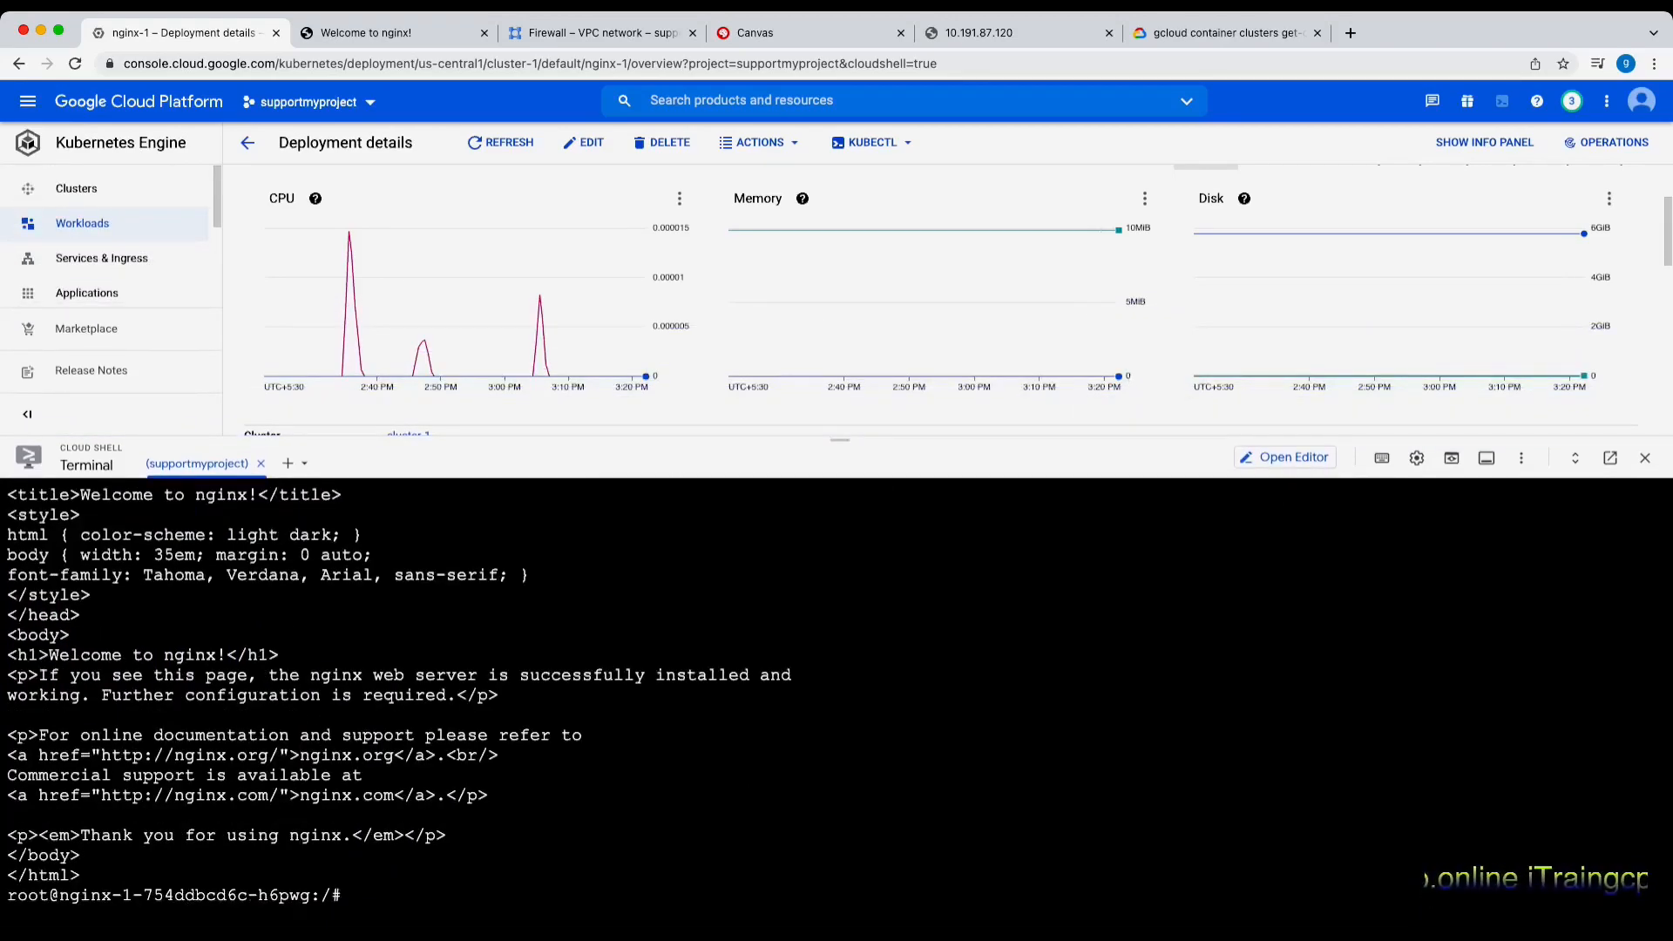
pyautogui.scroll(4, 836, 697)
pyautogui.scroll(-4, 837, 698)
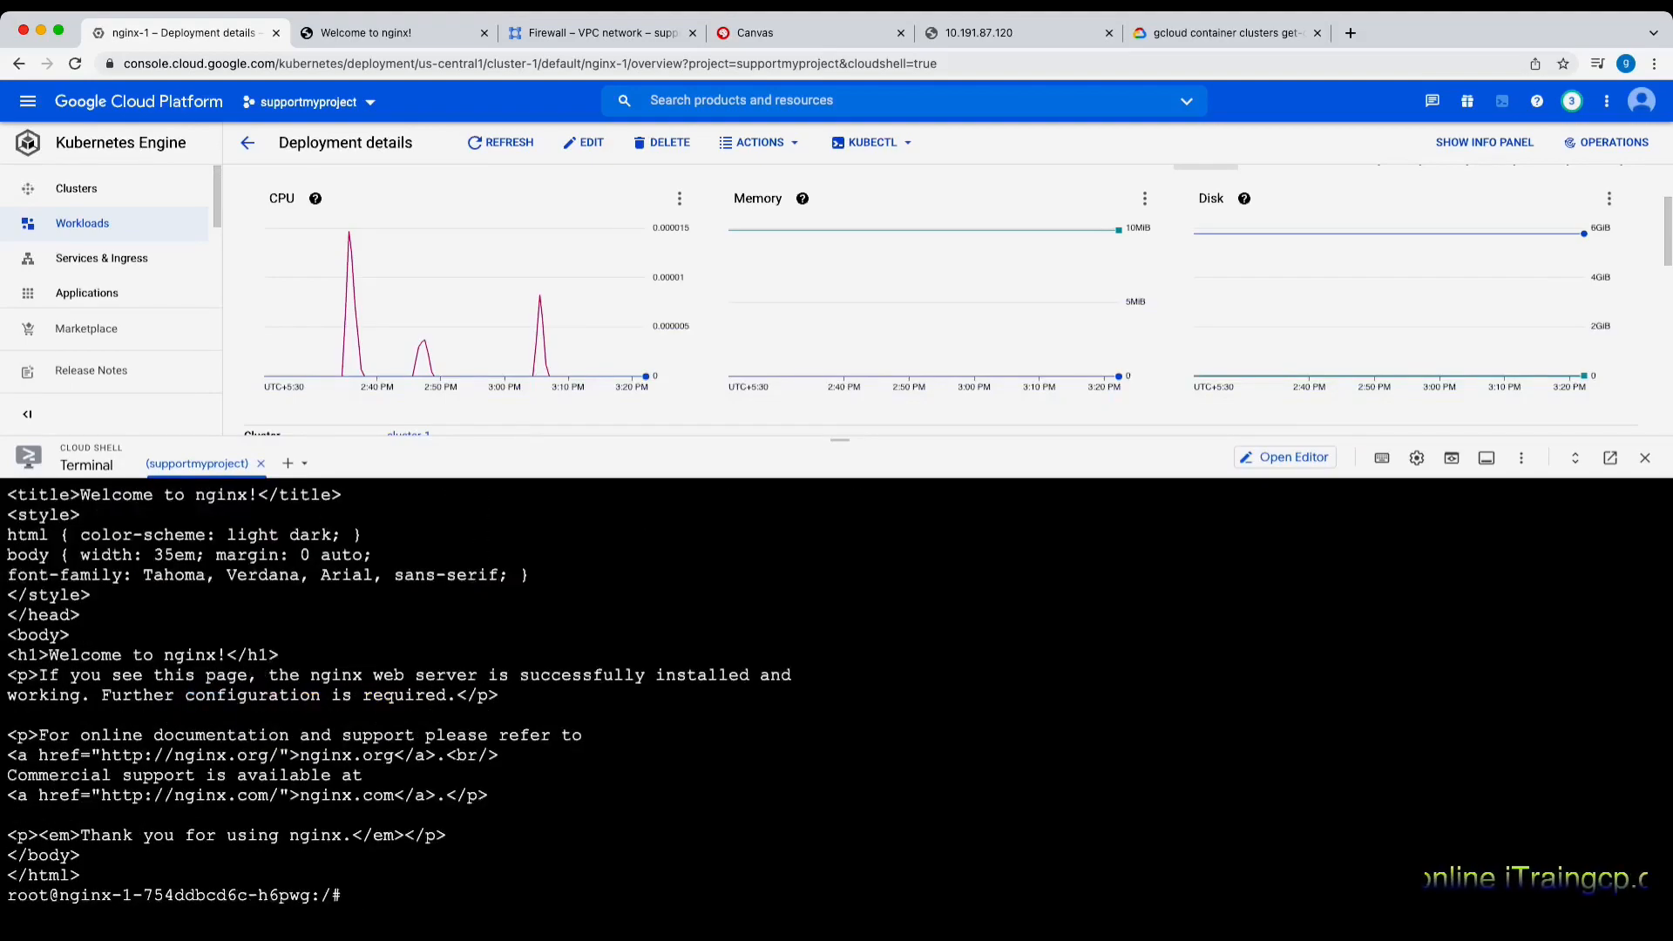
pyautogui.write('exit')
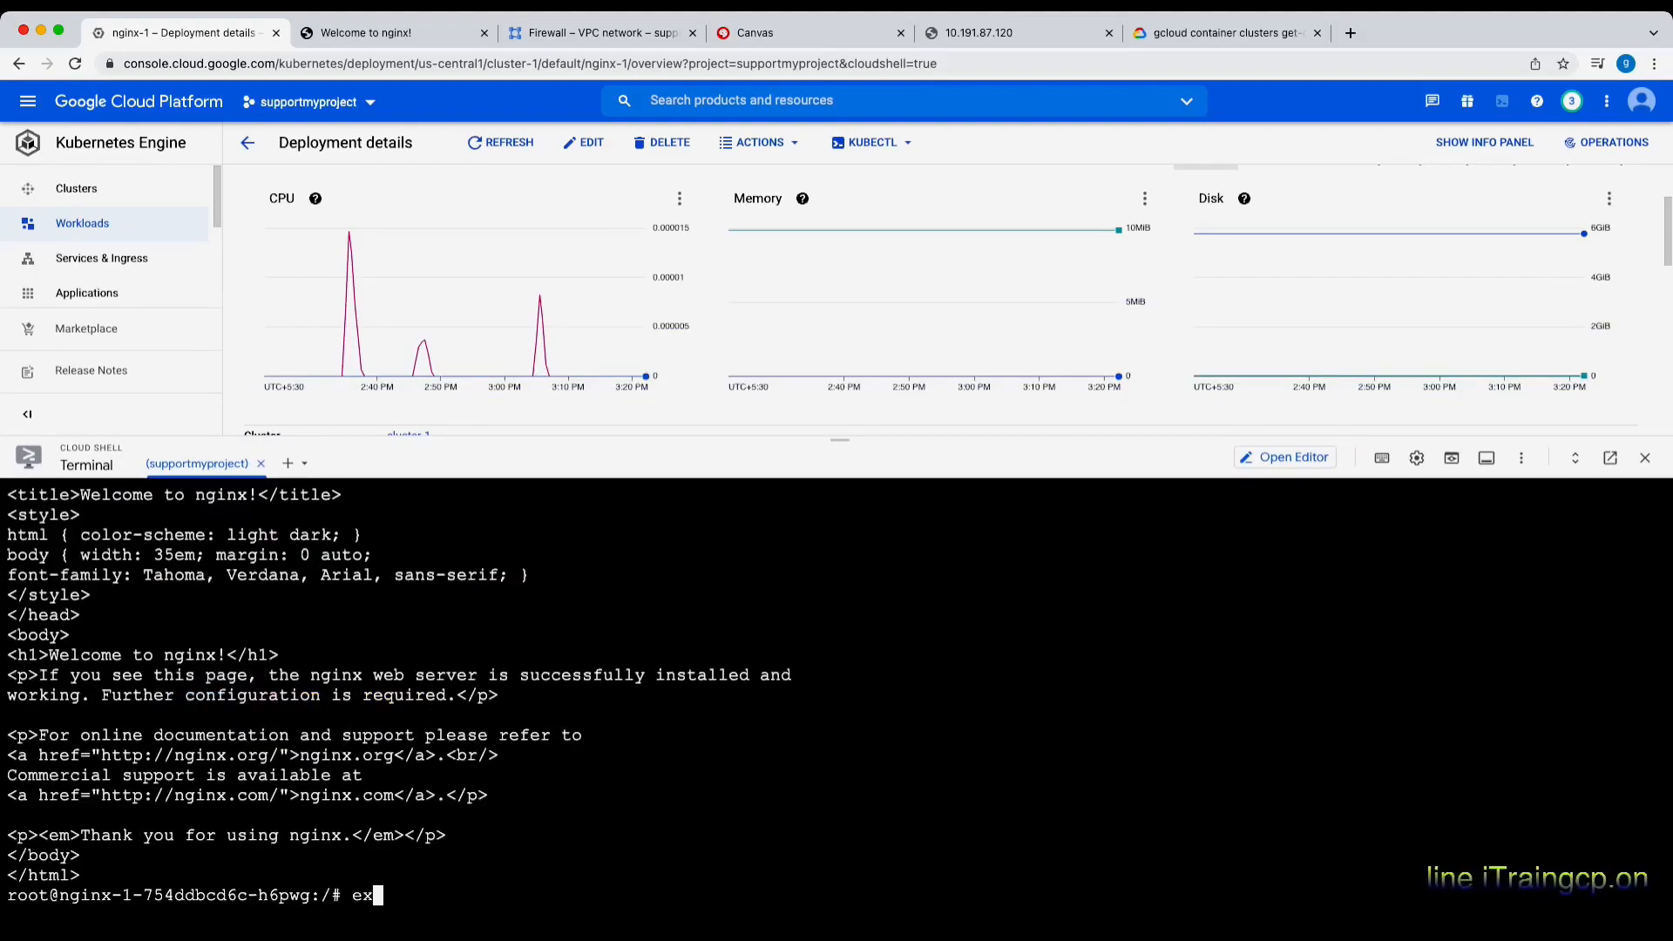
pyautogui.press('Return')
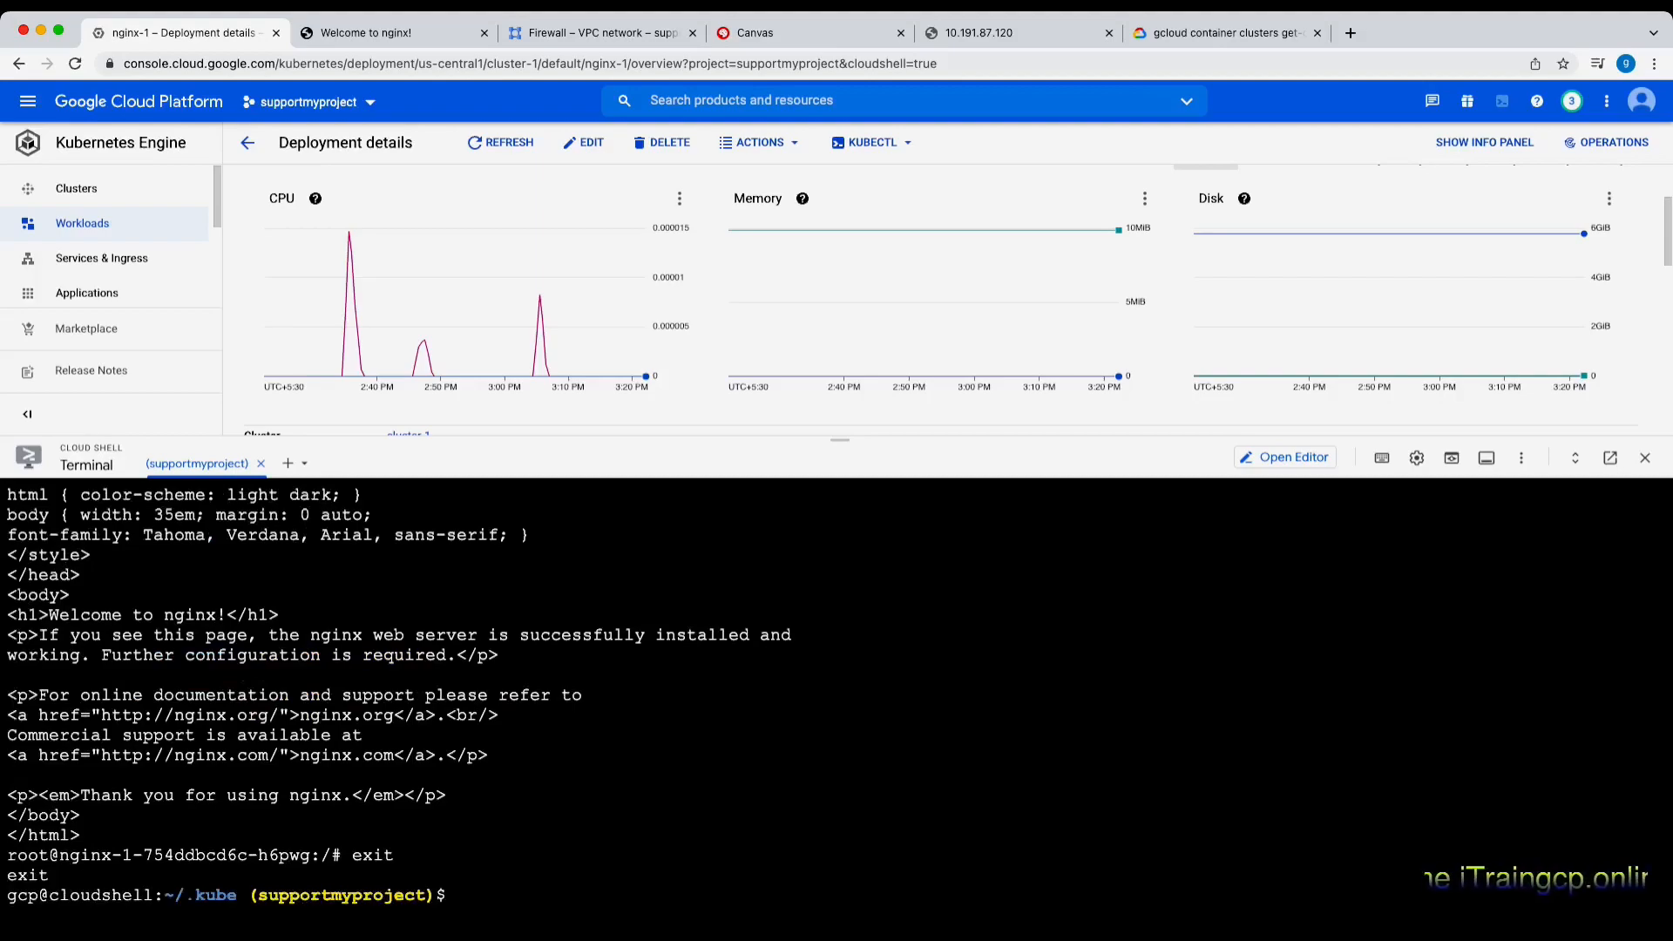
# Copy the pod name nginx-2-6bcb446986-vhzjh from the earlier pod listing in Cloud Shell
pyautogui.scroll(5, 837, 697)
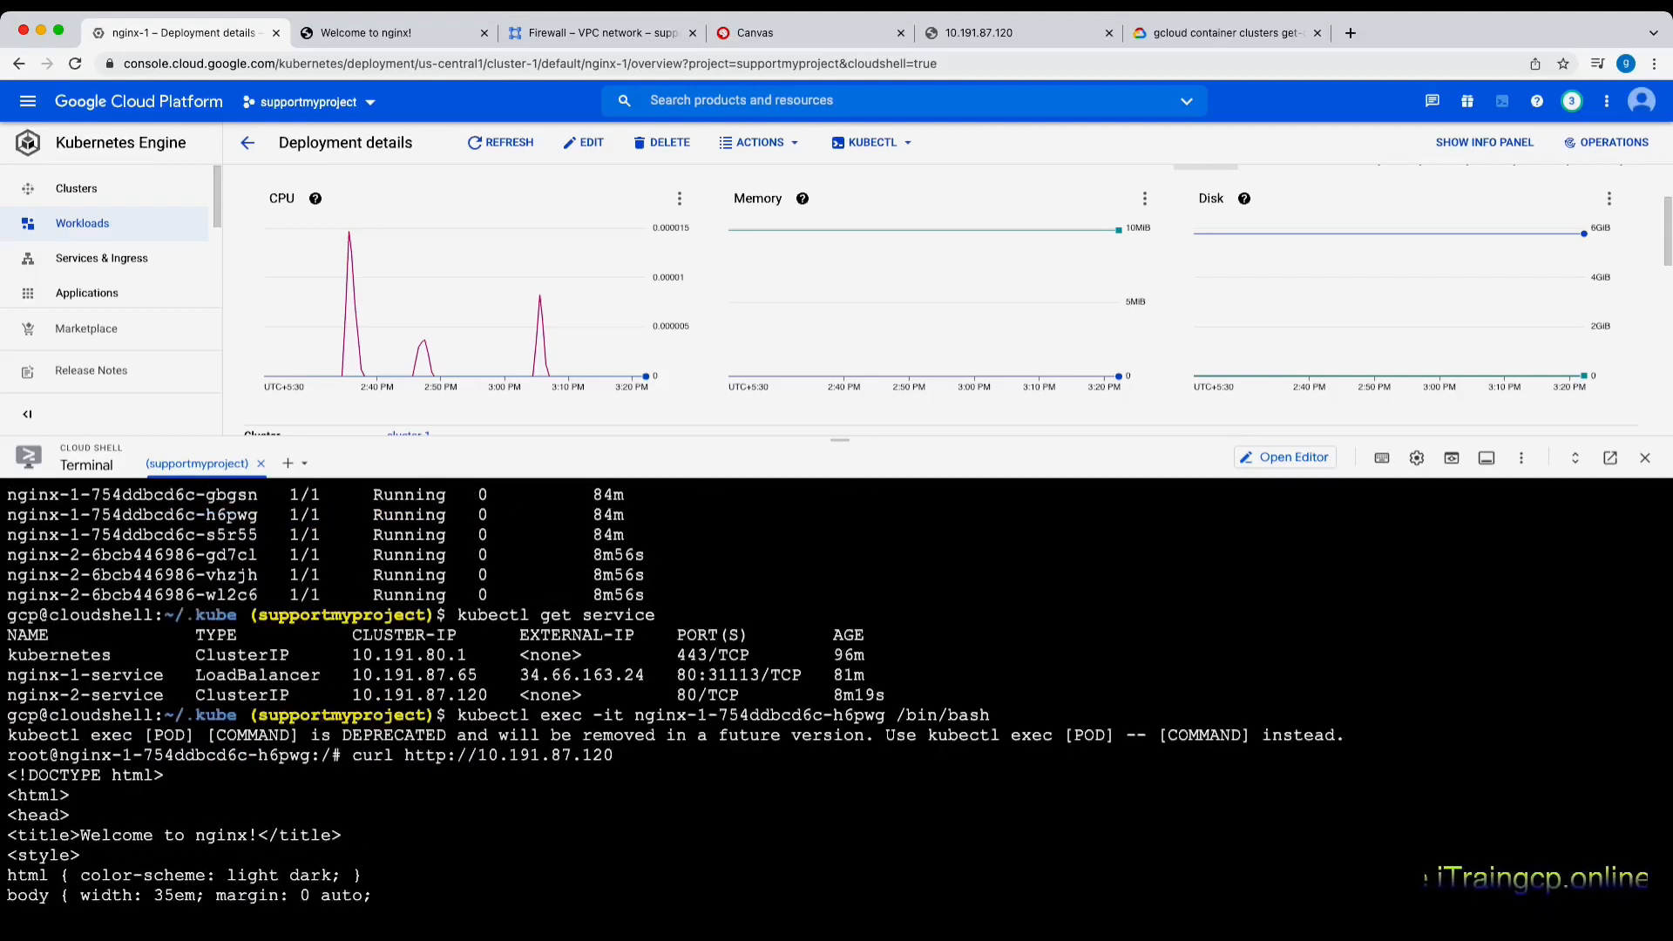
pyautogui.scroll(5, 837, 697)
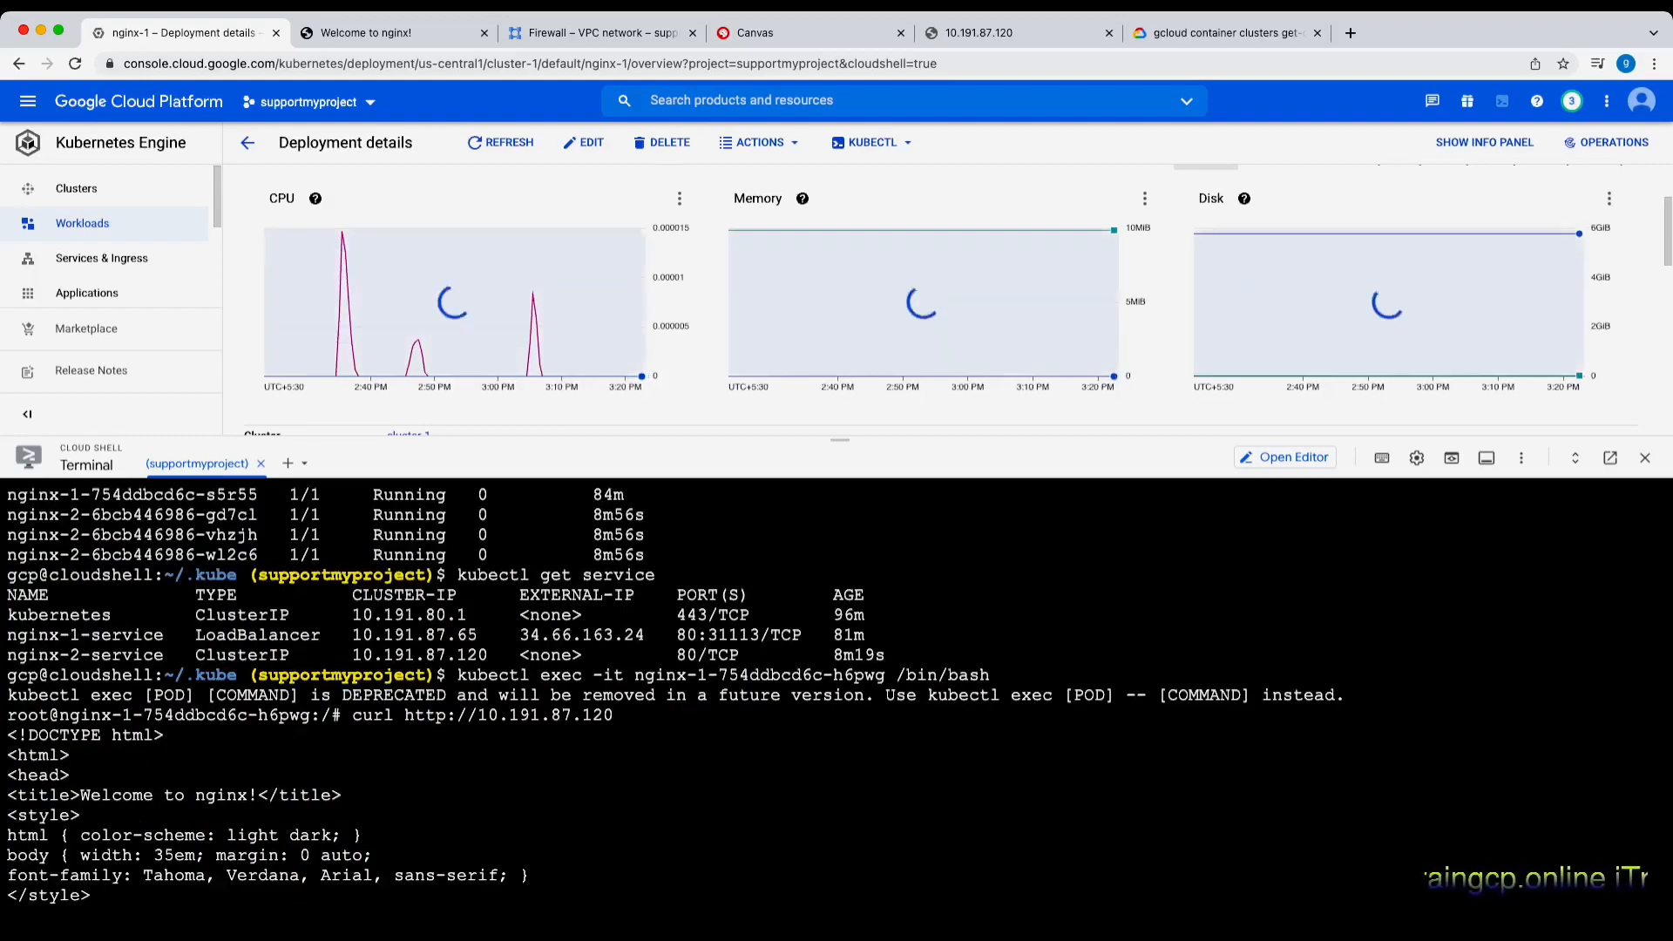
pyautogui.doubleClick(133, 536)
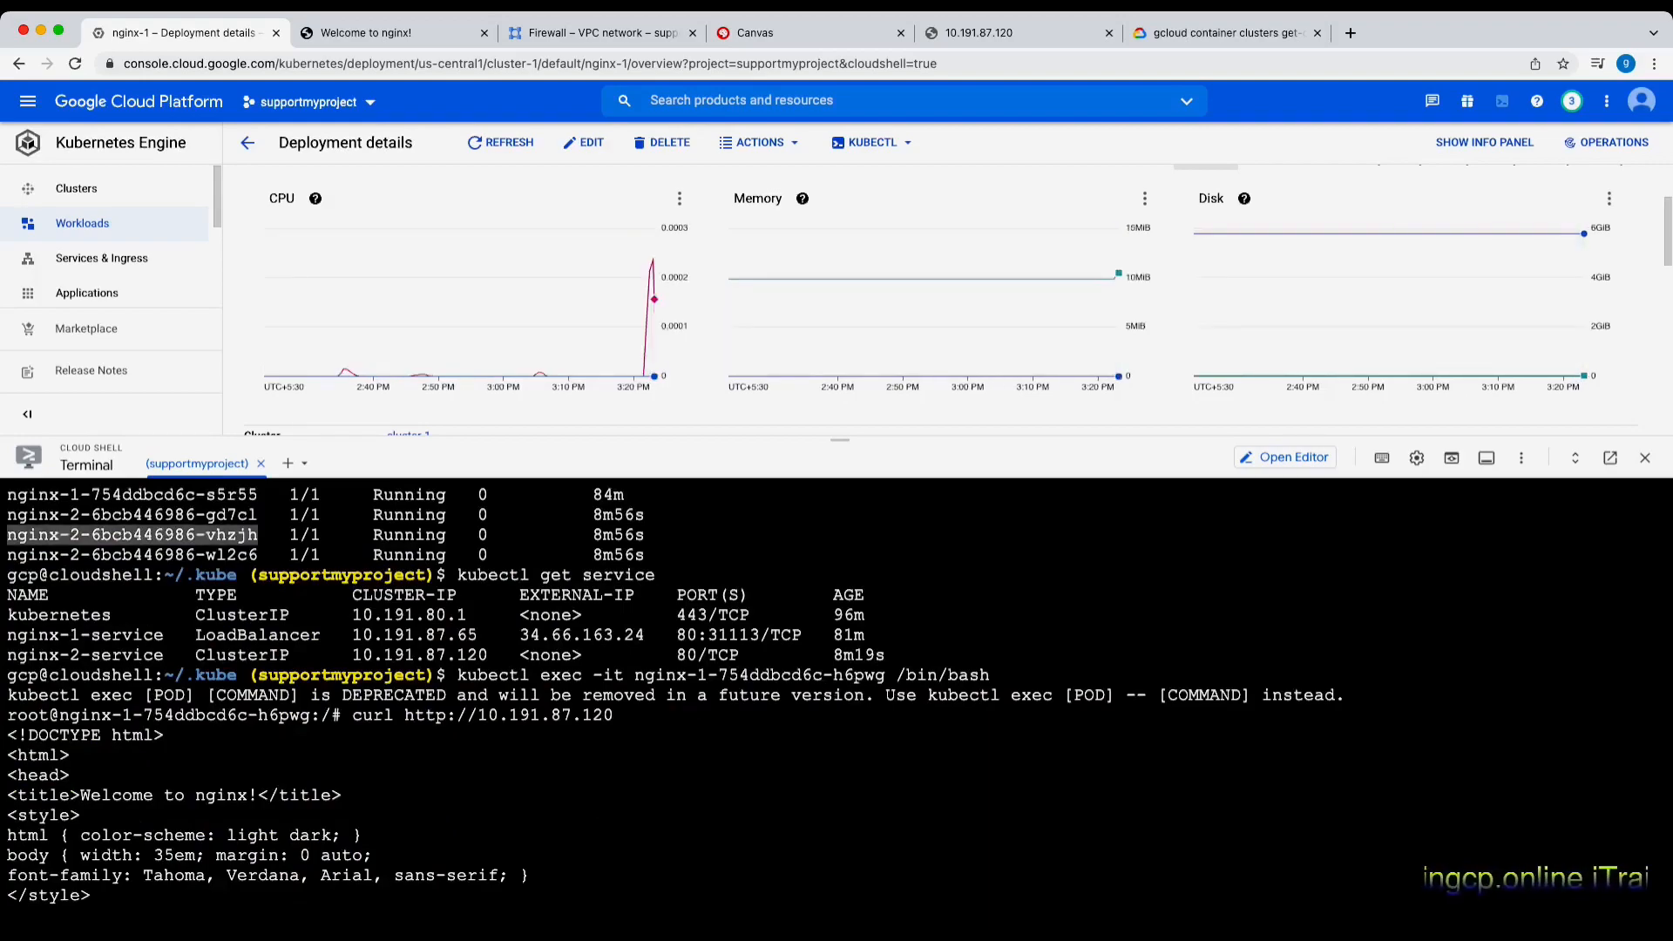
pyautogui.scroll(-5, 837, 698)
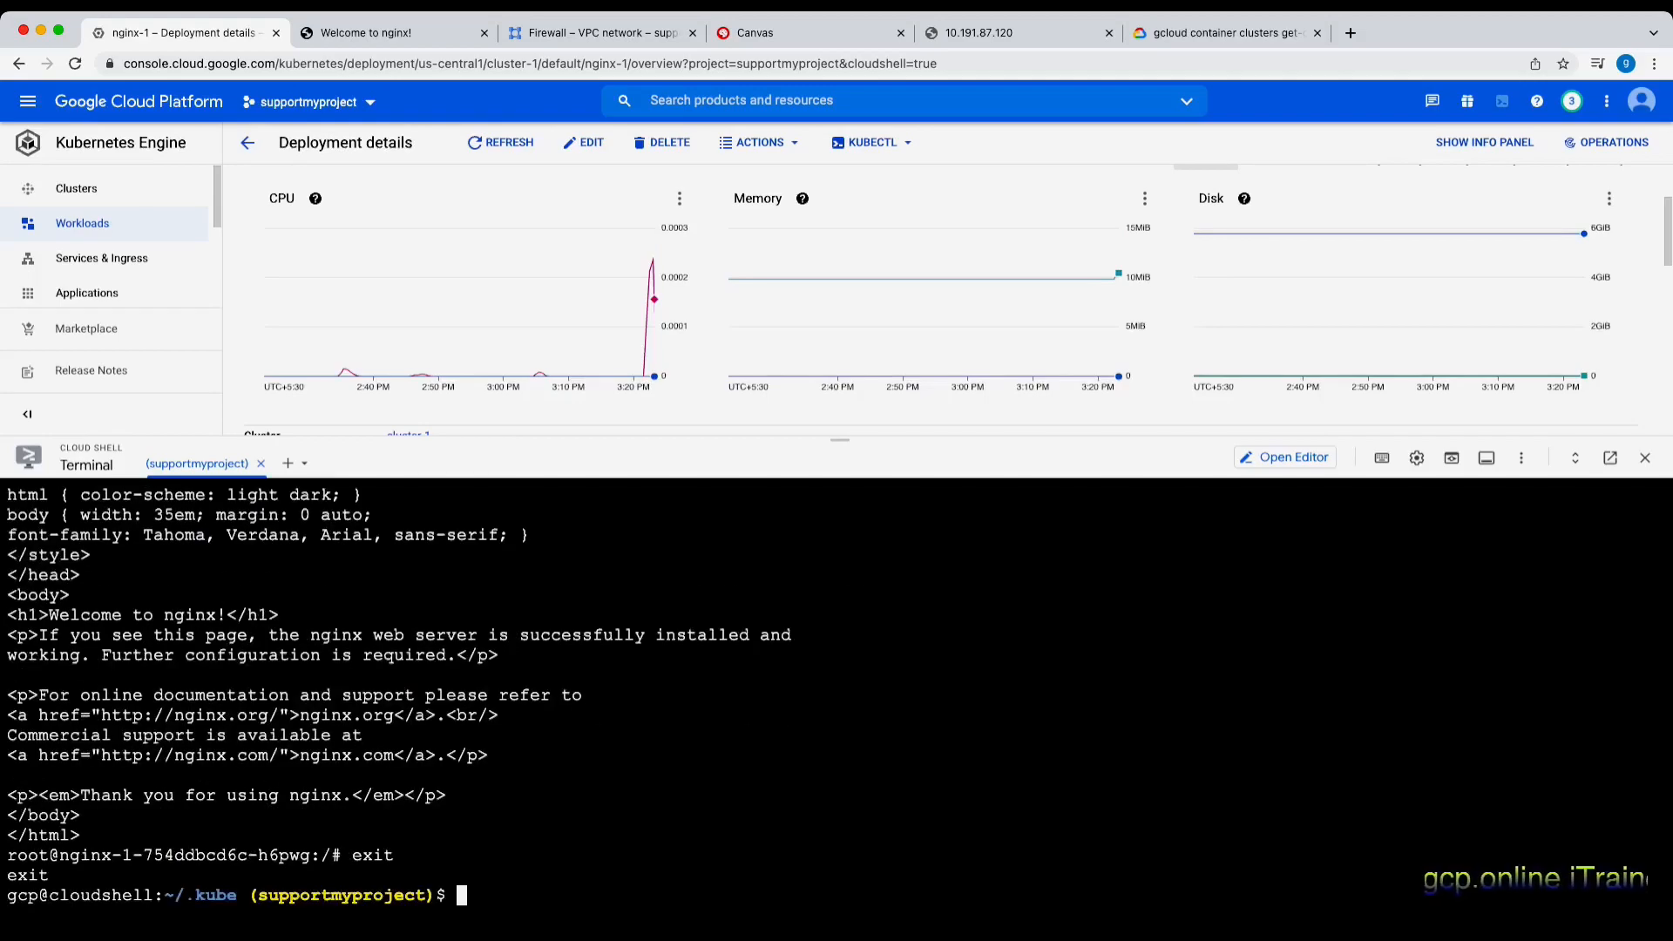
# Open a bash shell in the nginx-2 pod with "kubectl exec -it nginx-2-6bcb446986-vhzjh /bin/bash", reusing the previous exec command
pyautogui.press('Up')
pyautogui.press('Left')
pyautogui.press('Left')
pyautogui.press('Left')
pyautogui.press('Left')
pyautogui.press('Left')
pyautogui.press('Left')
pyautogui.press('Left')
pyautogui.press('Left')
pyautogui.press('Left')
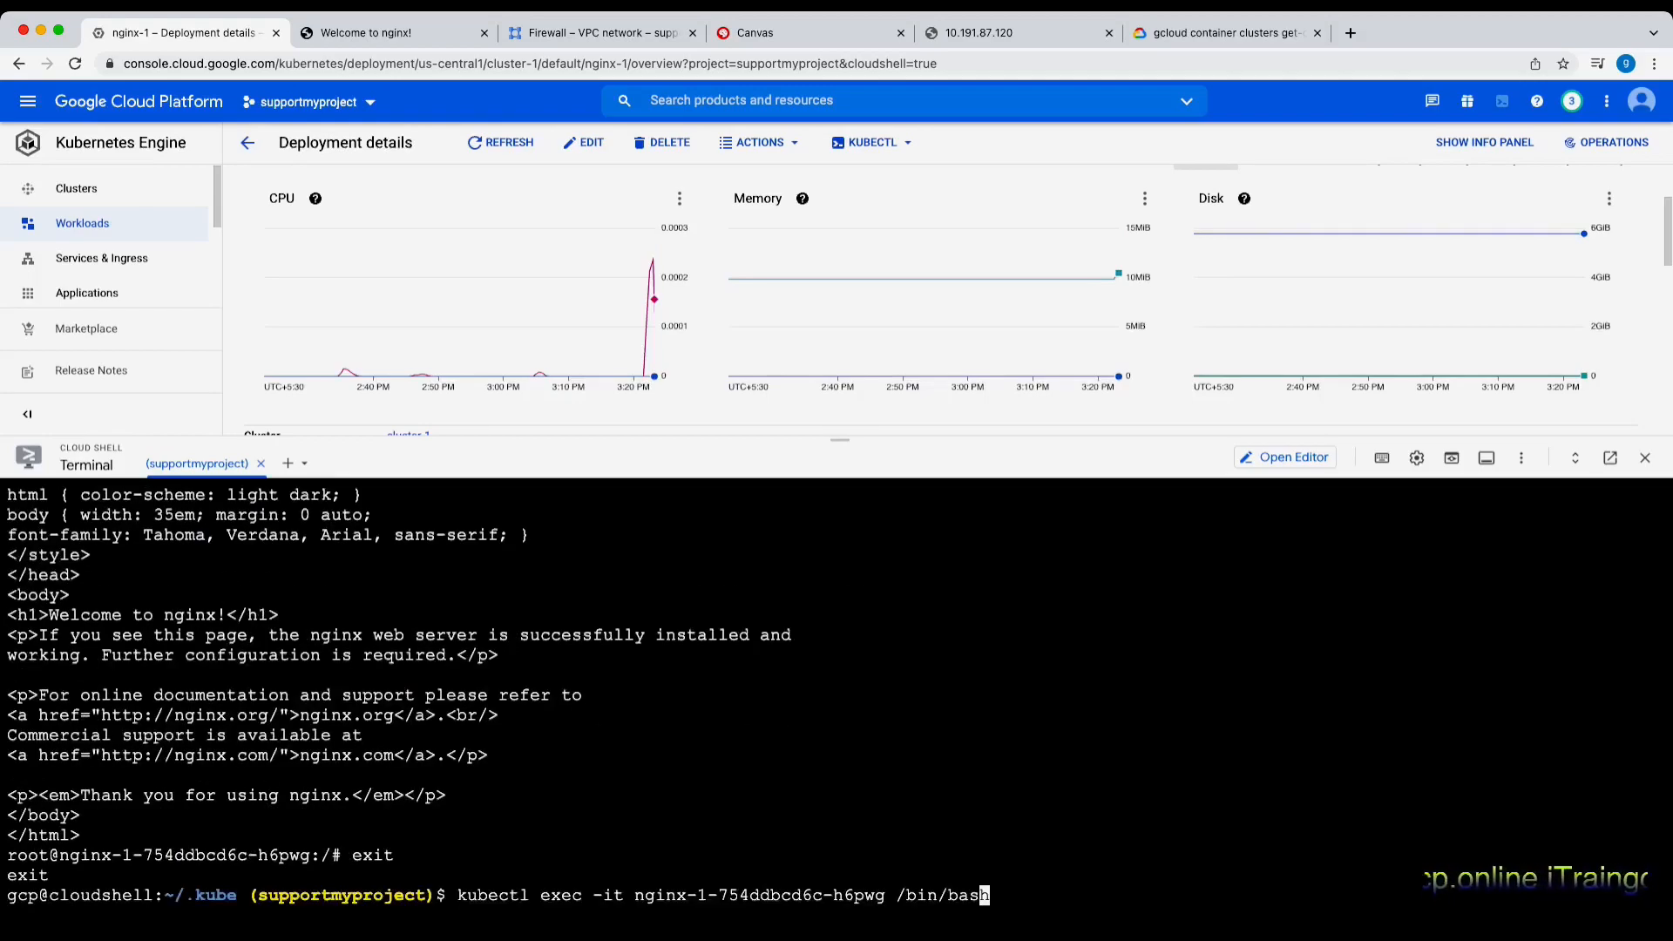
pyautogui.press('Left')
pyautogui.press('BackSpace')
pyautogui.press('BackSpace')
pyautogui.press('BackSpace')
pyautogui.press('BackSpace')
pyautogui.press('BackSpace')
pyautogui.press('BackSpace')
pyautogui.press('BackSpace')
pyautogui.press('BackSpace')
pyautogui.press('BackSpace')
pyautogui.press('BackSpace')
pyautogui.press('BackSpace')
pyautogui.press('BackSpace')
pyautogui.press('BackSpace')
pyautogui.press('BackSpace')
pyautogui.press('BackSpace')
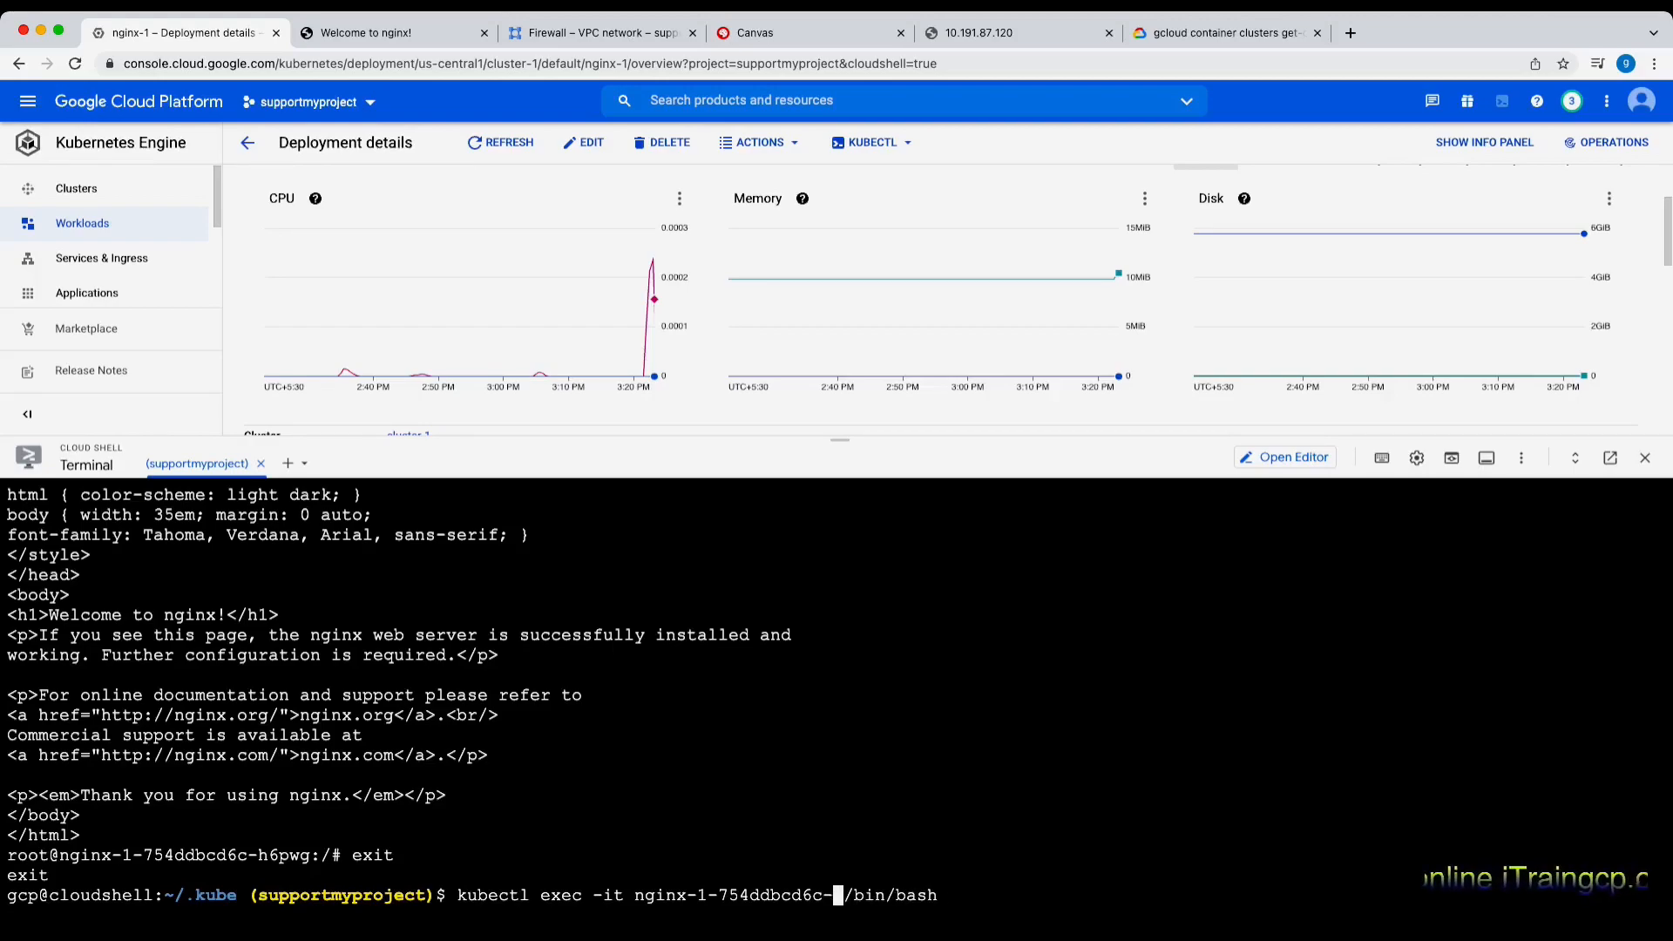
pyautogui.press('BackSpace')
pyautogui.press('BackSpace')
pyautogui.press('BackSpace')
pyautogui.press('BackSpace')
pyautogui.press('BackSpace')
pyautogui.press('BackSpace')
pyautogui.press('BackSpace')
pyautogui.press('BackSpace')
pyautogui.press('BackSpace')
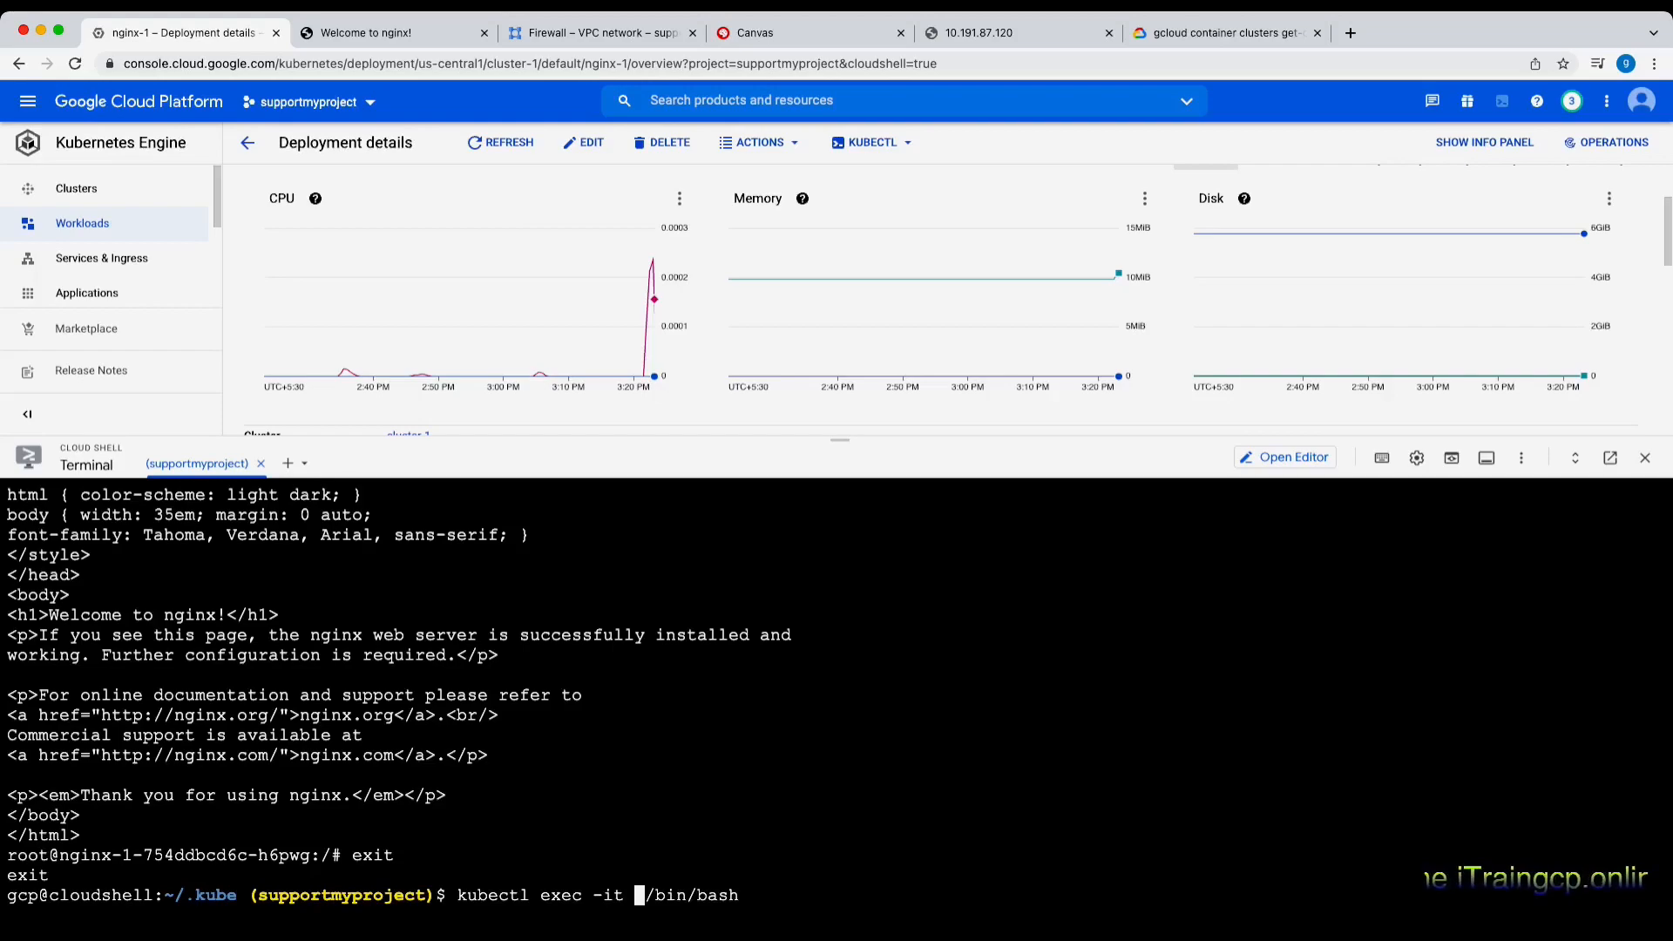
pyautogui.press('super+v')
pyautogui.press('Return')
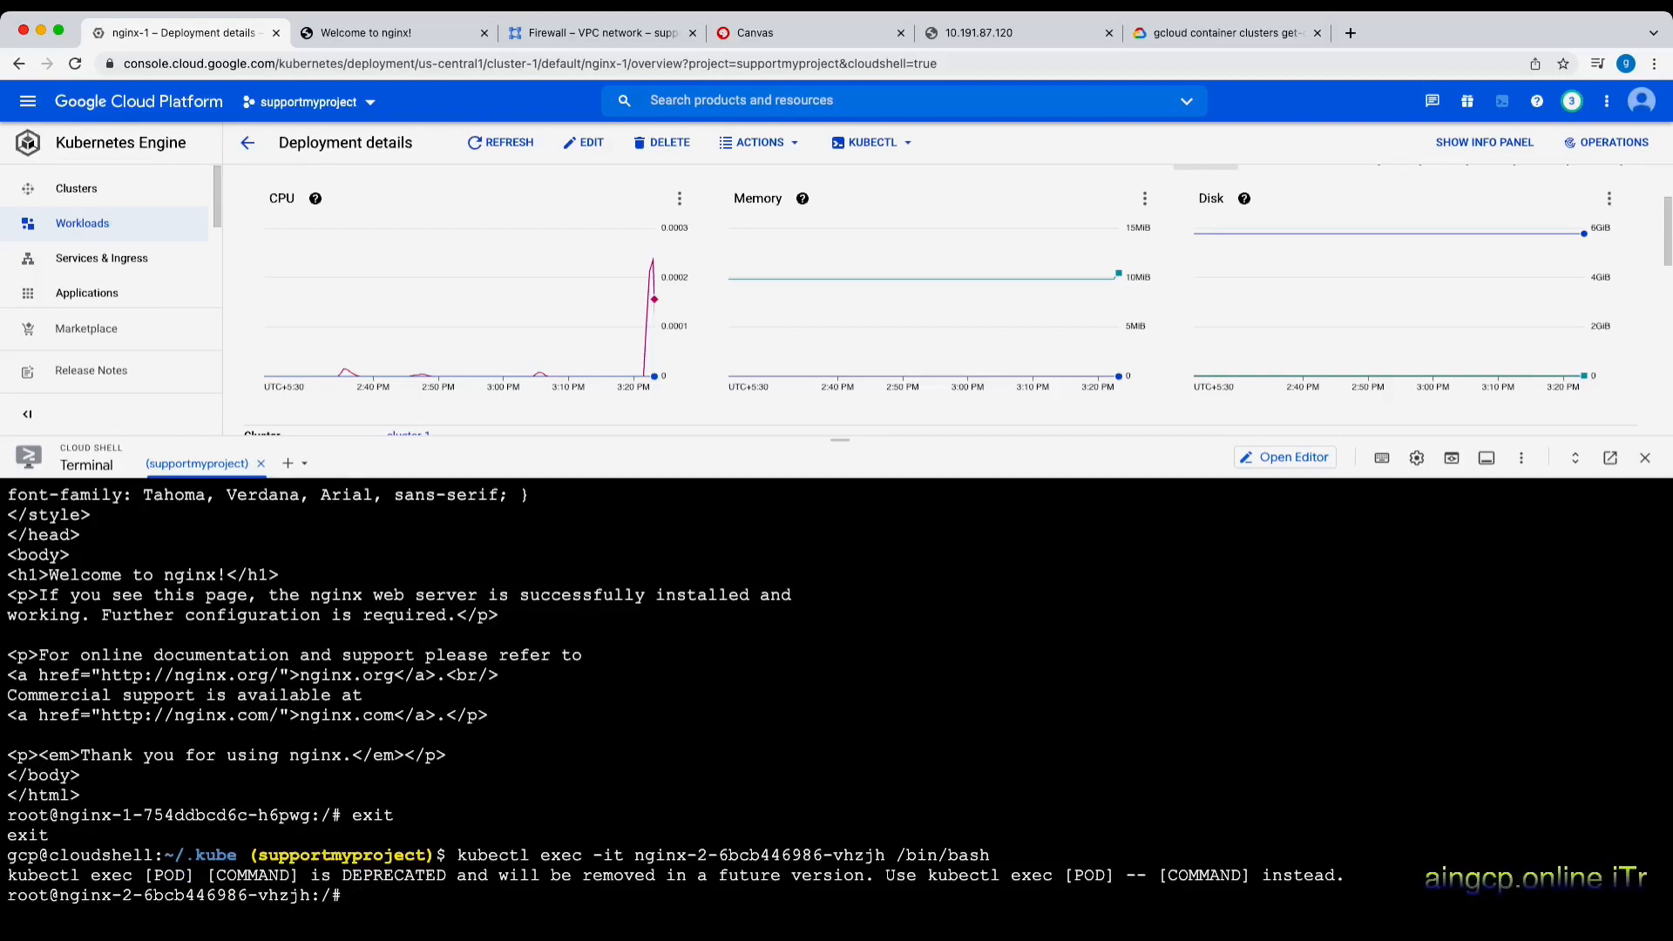
# Copy nginx-1-service's cluster IP 10.191.87.65 from the service listing and try to request it with curl from the nginx-2 pod
pyautogui.scroll(5, 837, 698)
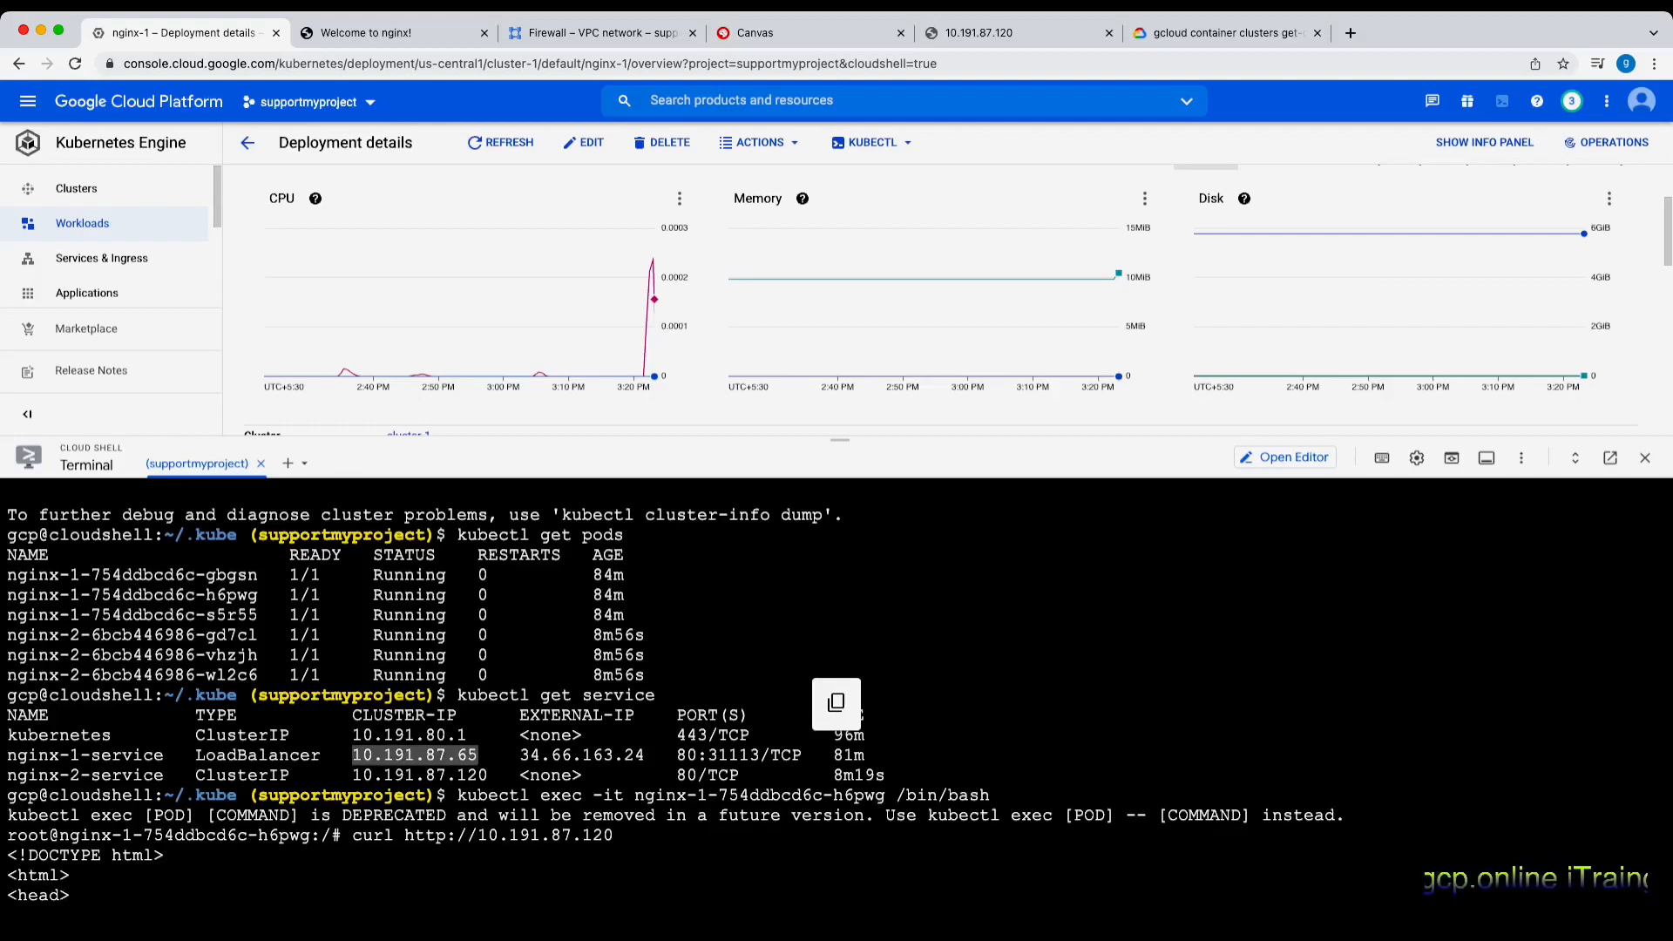
pyautogui.scroll(-5, 840, 697)
pyautogui.write('curl')
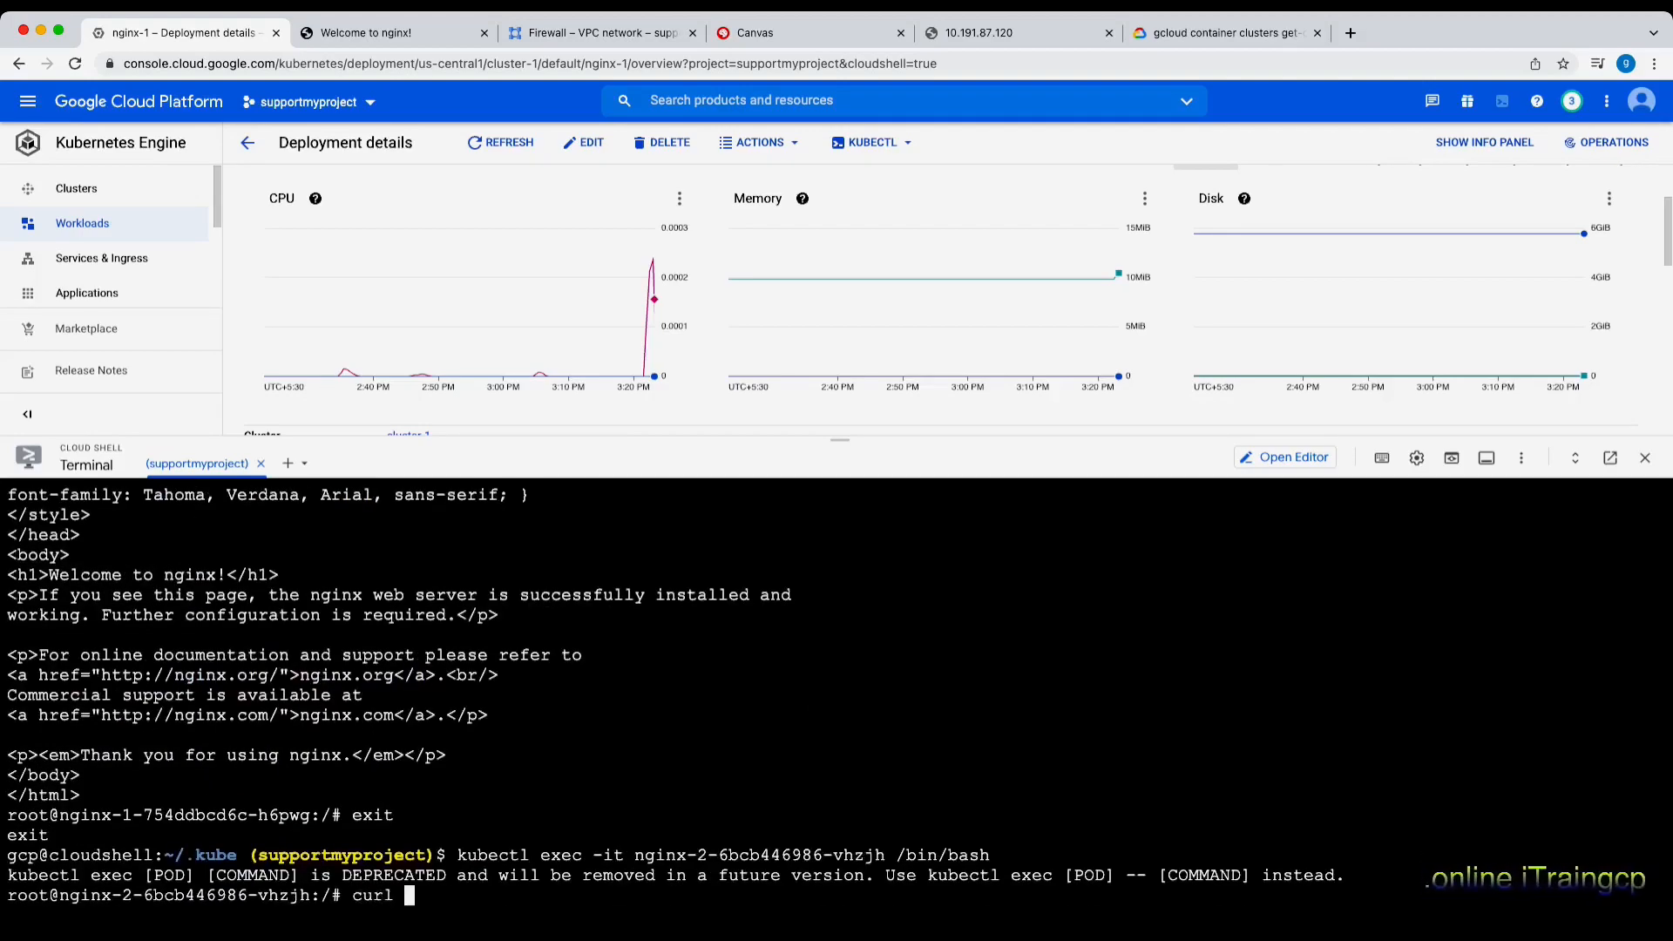
pyautogui.write('^[[200~10.191.87.65~')
pyautogui.press('Return')
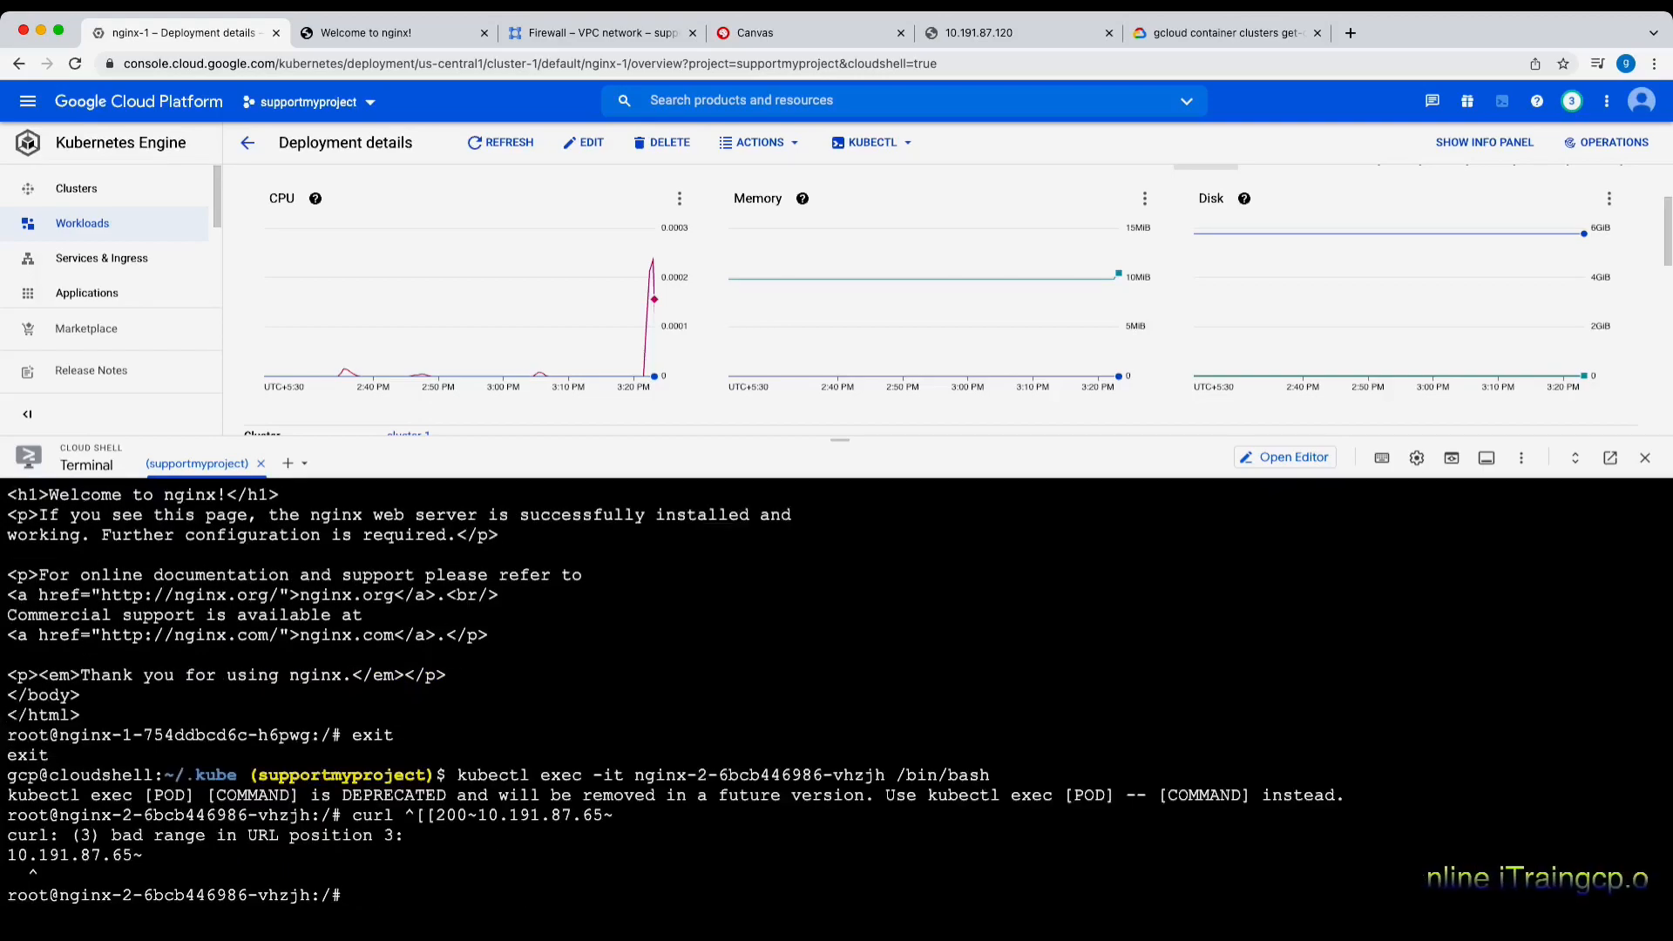
# Remove the stray paste characters from the recalled command and run "curl 10.191.87.65" inside the nginx-2 pod
pyautogui.press('Up')
pyautogui.press('Left')
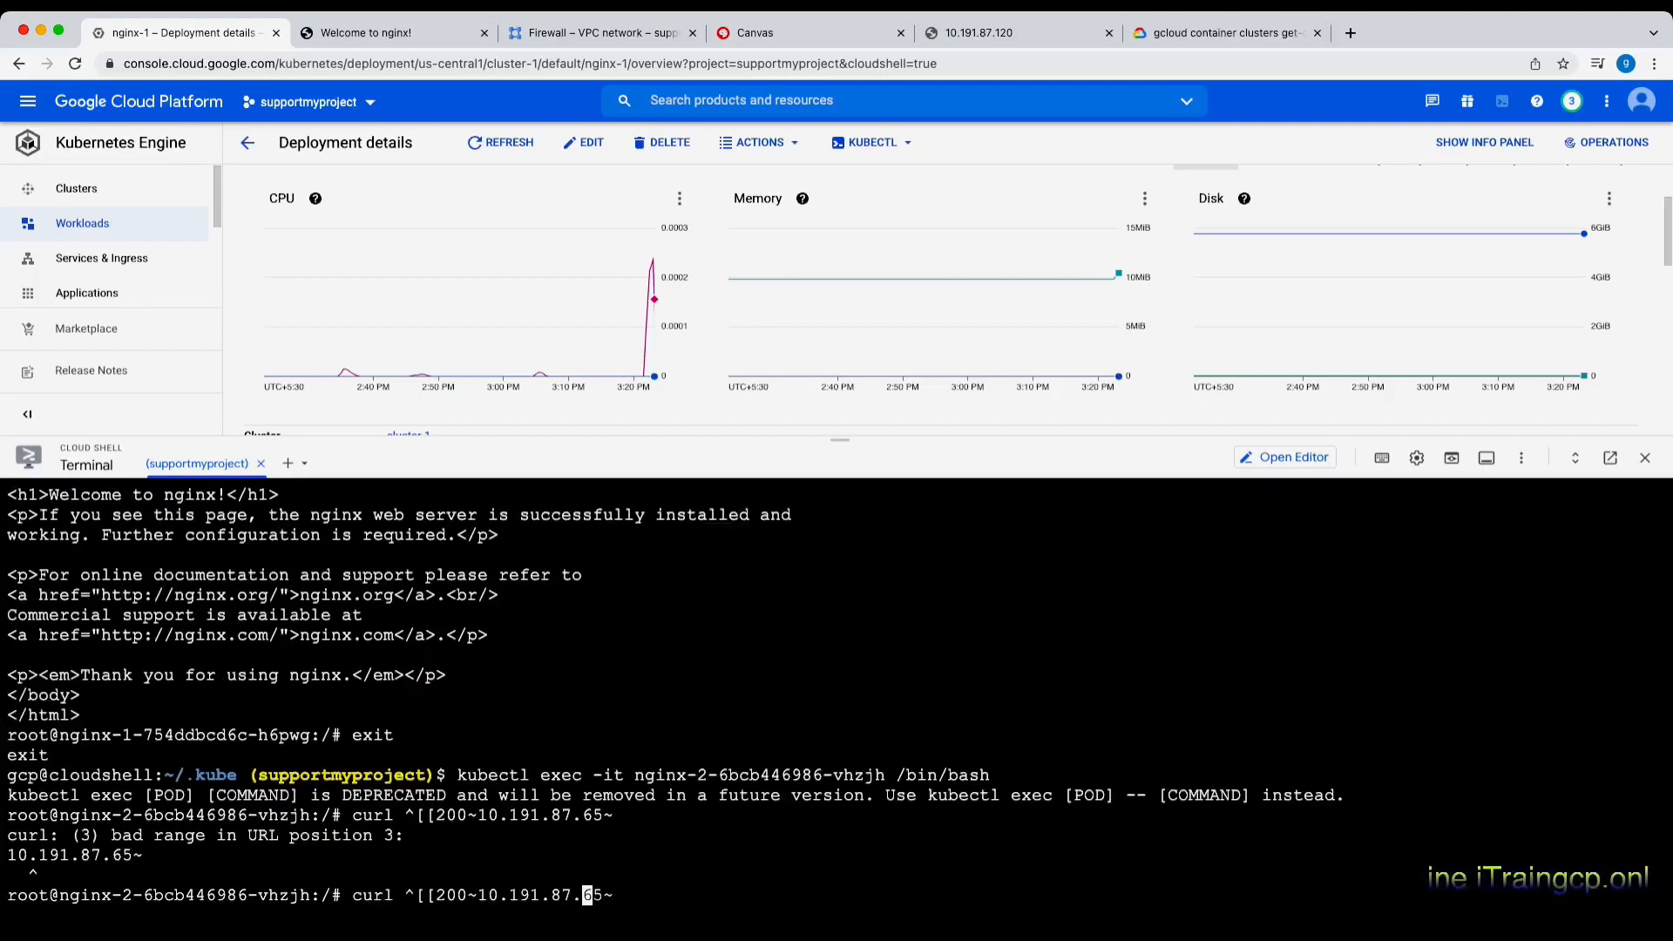
pyautogui.press('Delete')
pyautogui.press('Left')
pyautogui.press('Left')
pyautogui.press('Left')
pyautogui.press('Left')
pyautogui.press('Left')
pyautogui.press('Left')
pyautogui.press('Left')
pyautogui.press('Left')
pyautogui.press('Left')
pyautogui.press('Left')
pyautogui.press('Left')
pyautogui.press('Left')
pyautogui.press('Left')
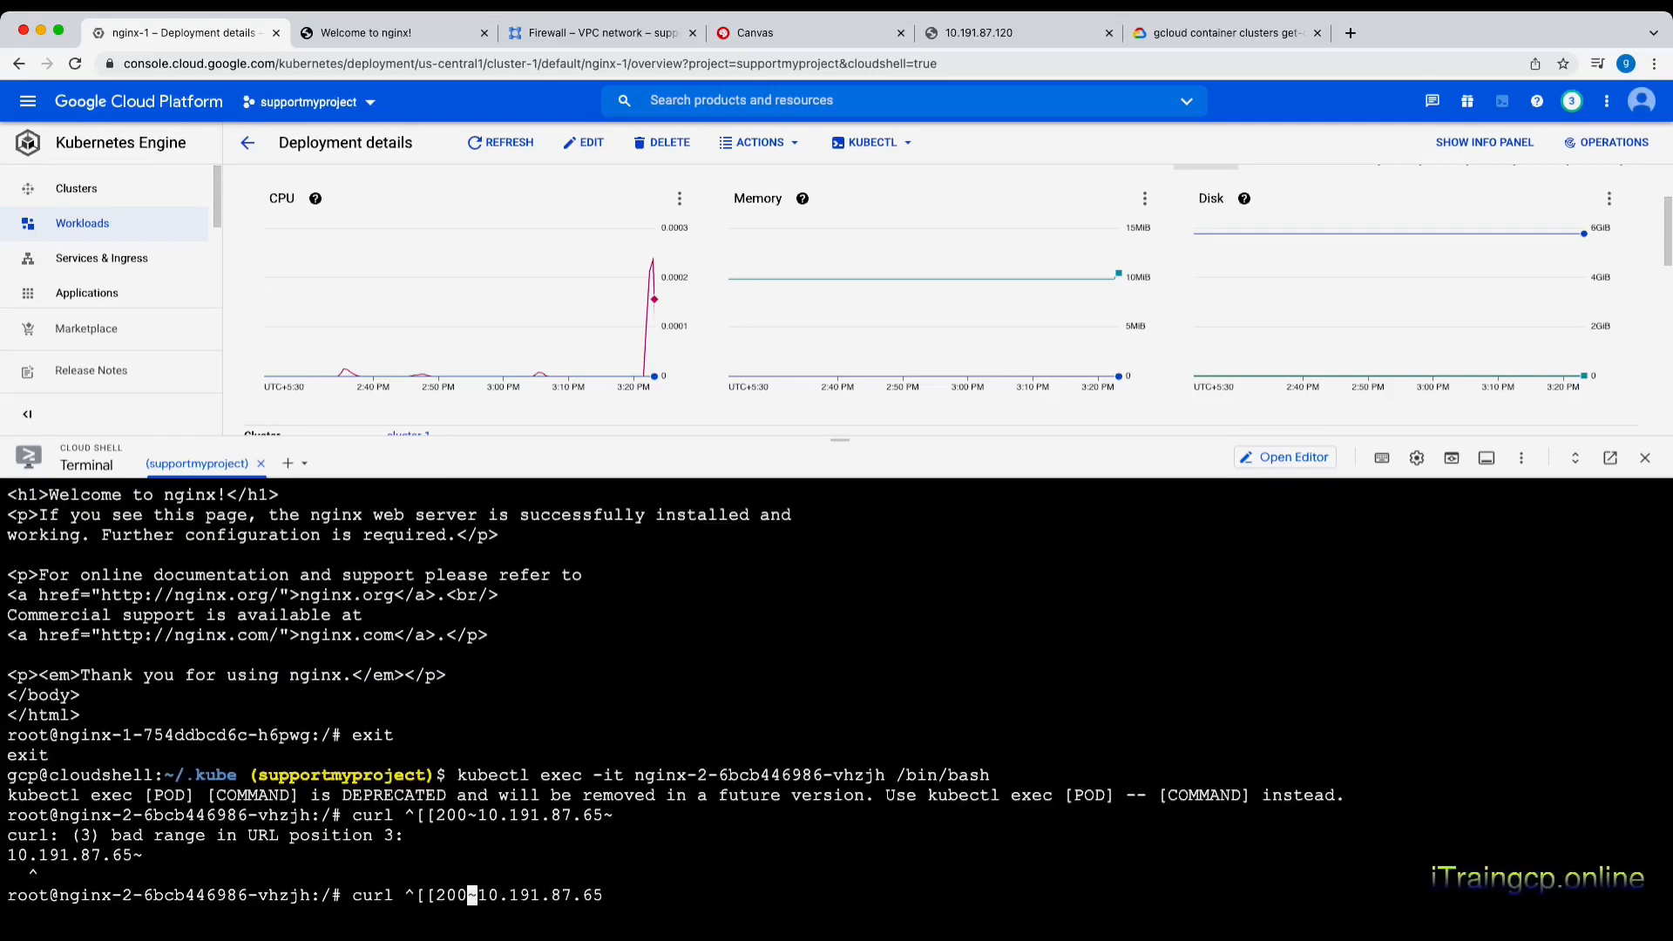
pyautogui.press('Delete')
pyautogui.press('BackSpace')
pyautogui.press('BackSpace')
pyautogui.press('BackSpace')
pyautogui.press('BackSpace')
pyautogui.press('BackSpace')
pyautogui.press('BackSpace')
pyautogui.press('BackSpace')
pyautogui.press('BackSpace')
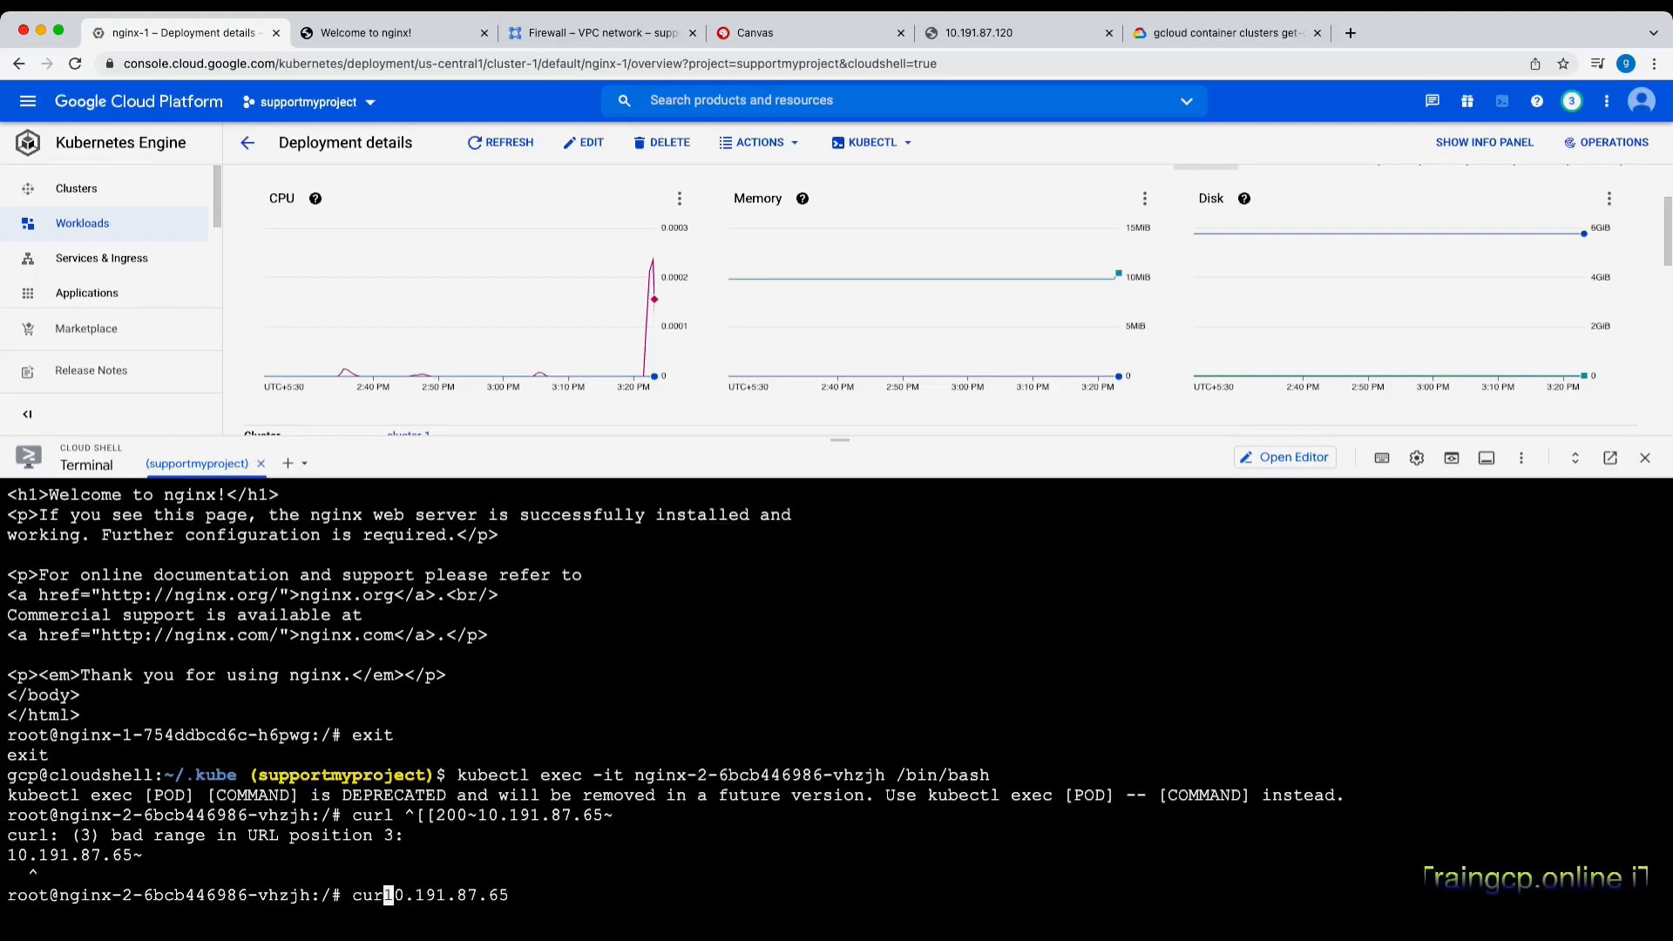
pyautogui.write('l')
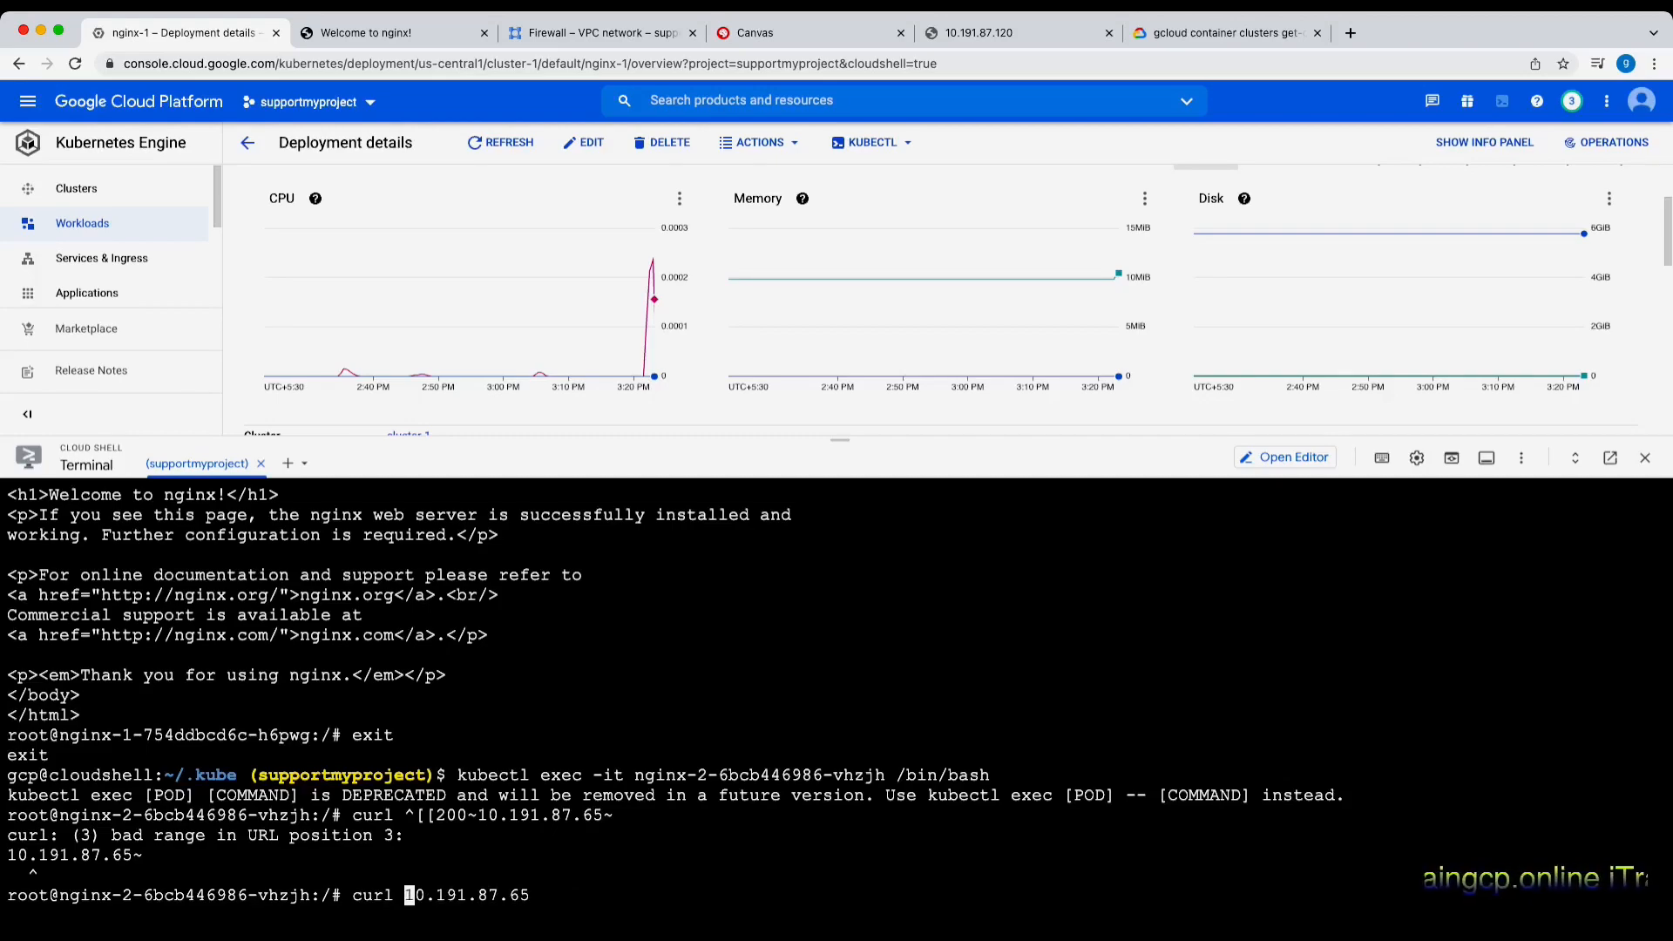
pyautogui.press('Return')
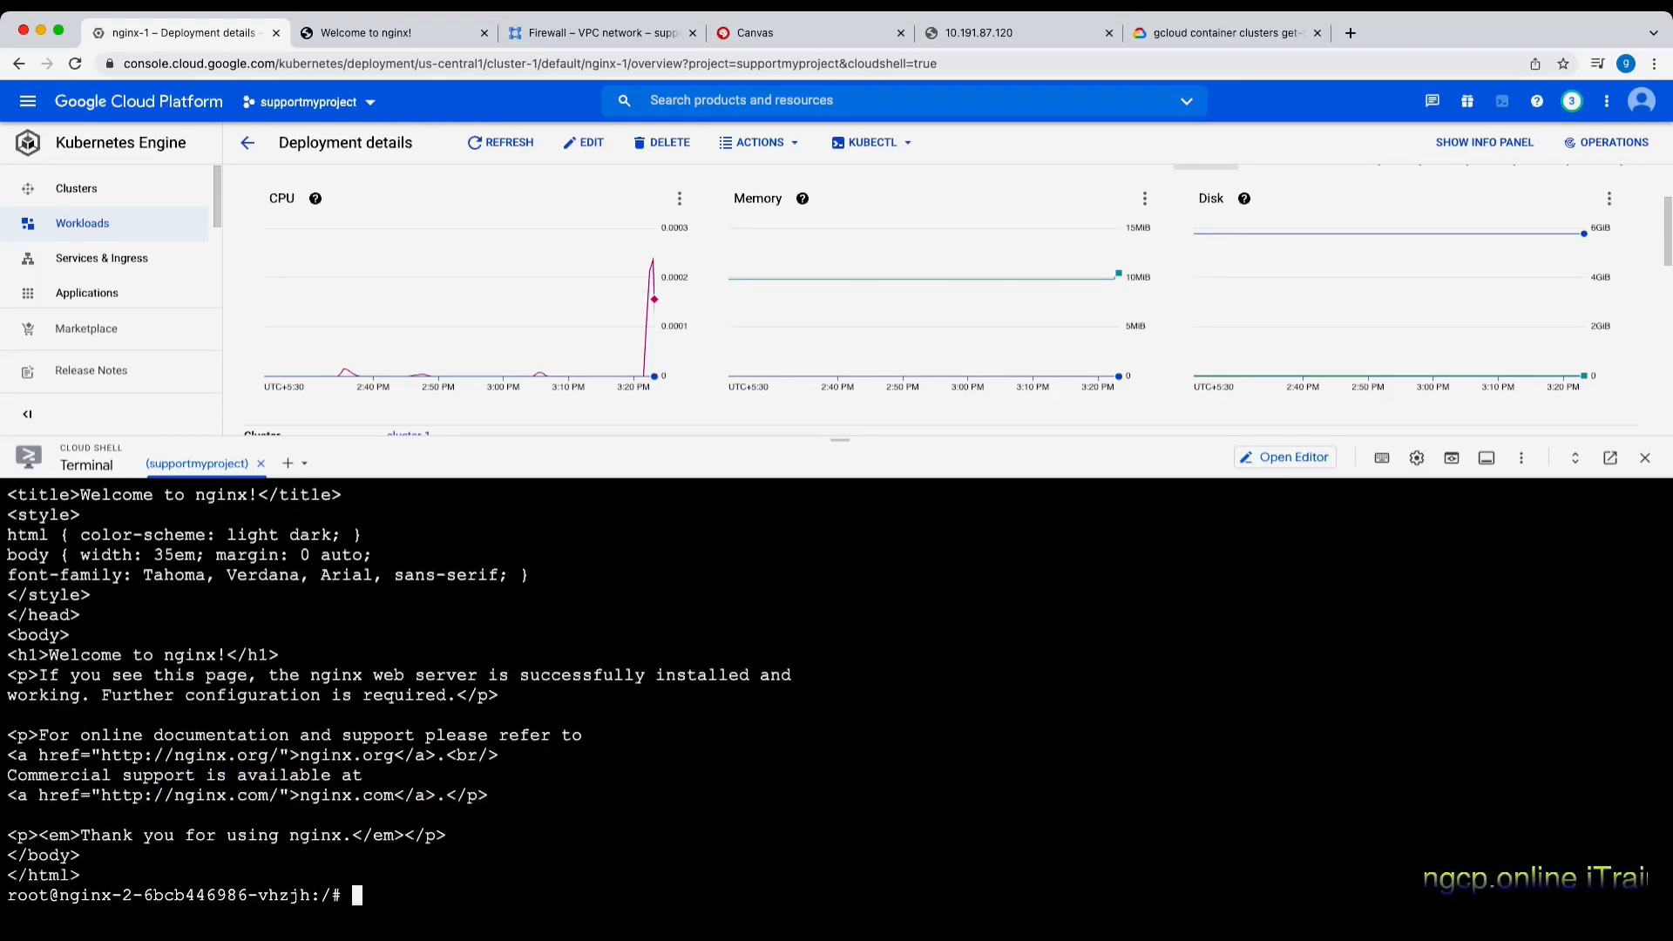
# Request nginx-1-service's external IP 34.66.163.24 with curl from inside the nginx-2 pod, based on the previous curl command
pyautogui.scroll(15, 837, 698)
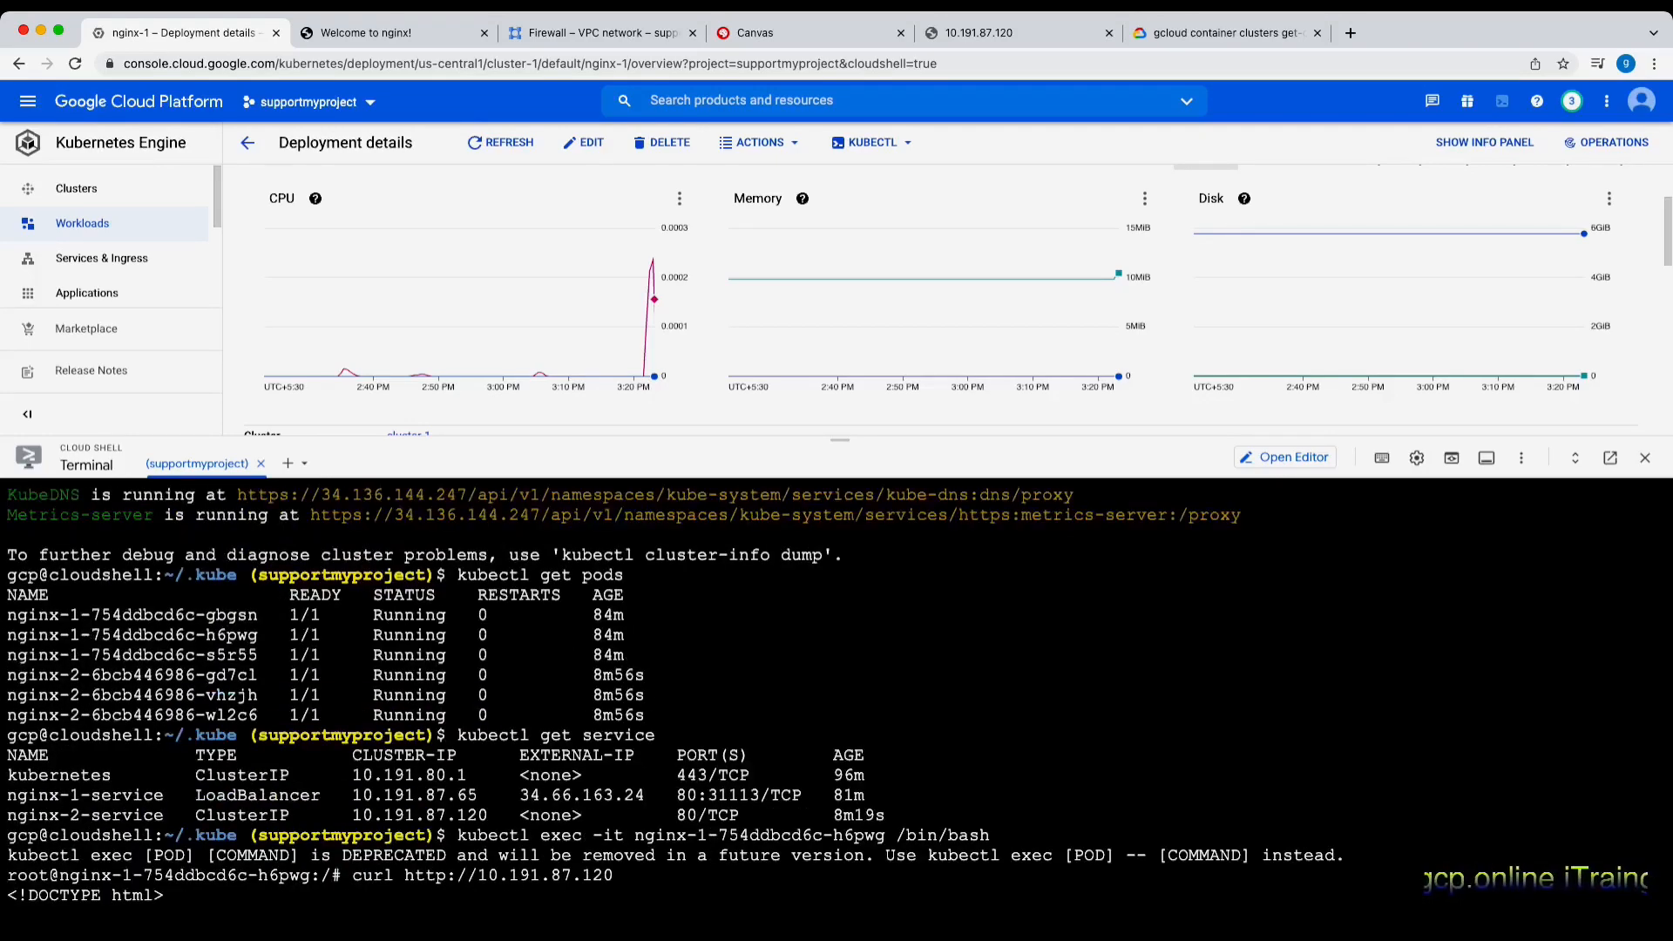
pyautogui.scroll(-15, 829, 699)
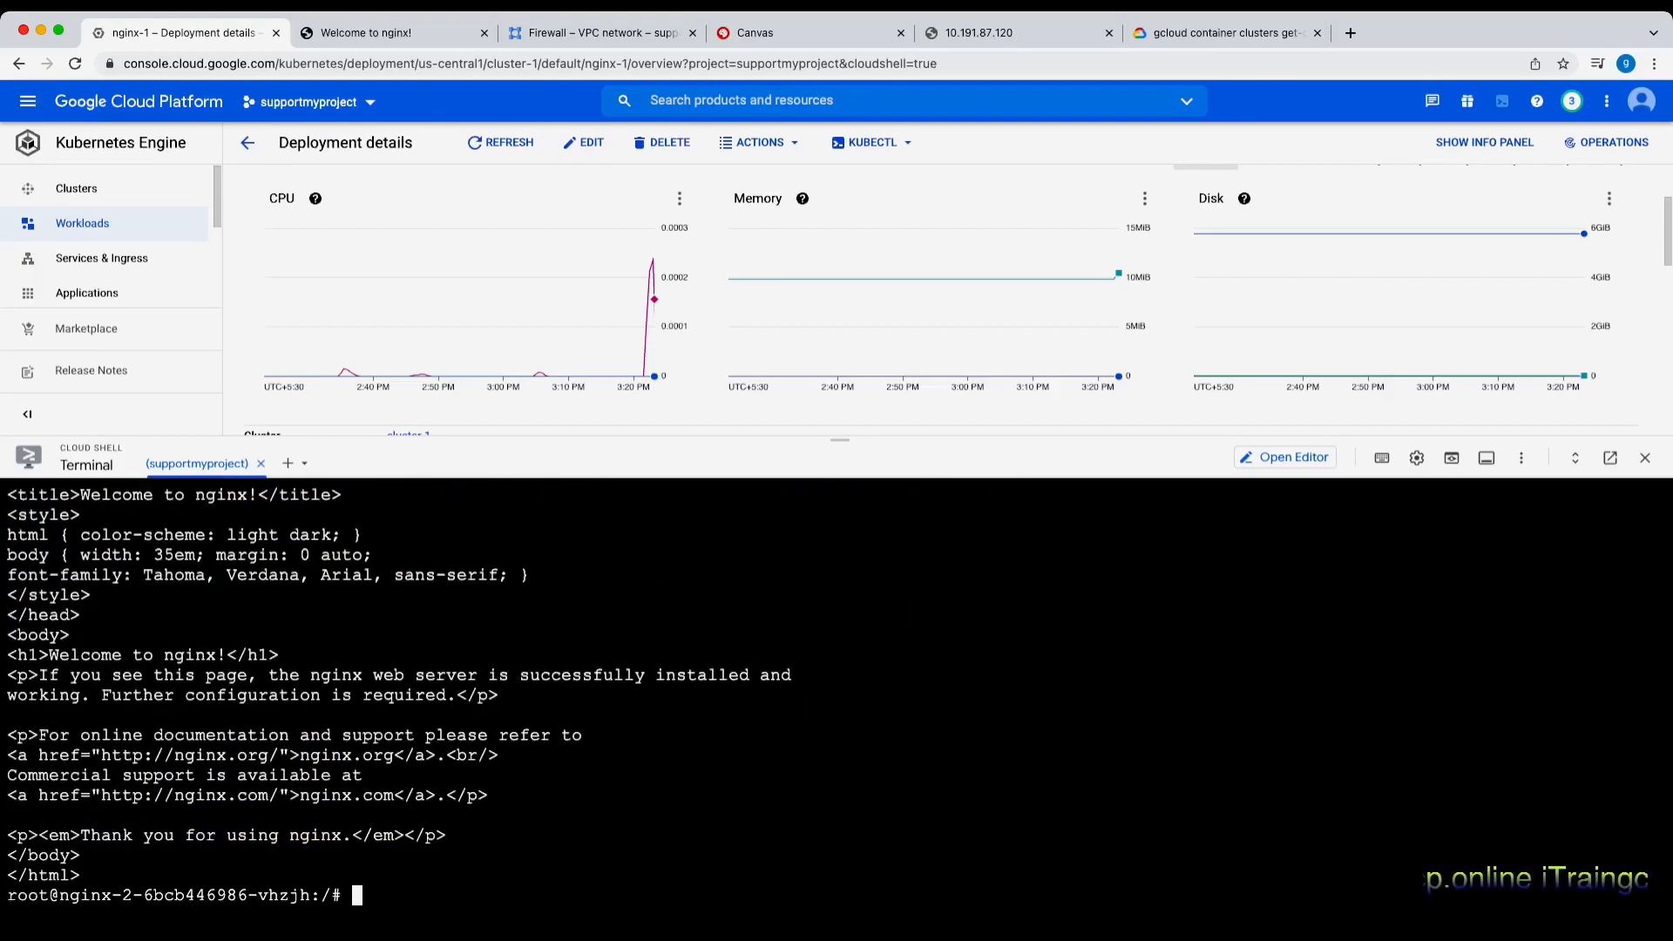
pyautogui.press('Up')
pyautogui.press('BackSpace')
pyautogui.press('BackSpace')
pyautogui.press('BackSpace')
pyautogui.press('BackSpace')
pyautogui.press('BackSpace')
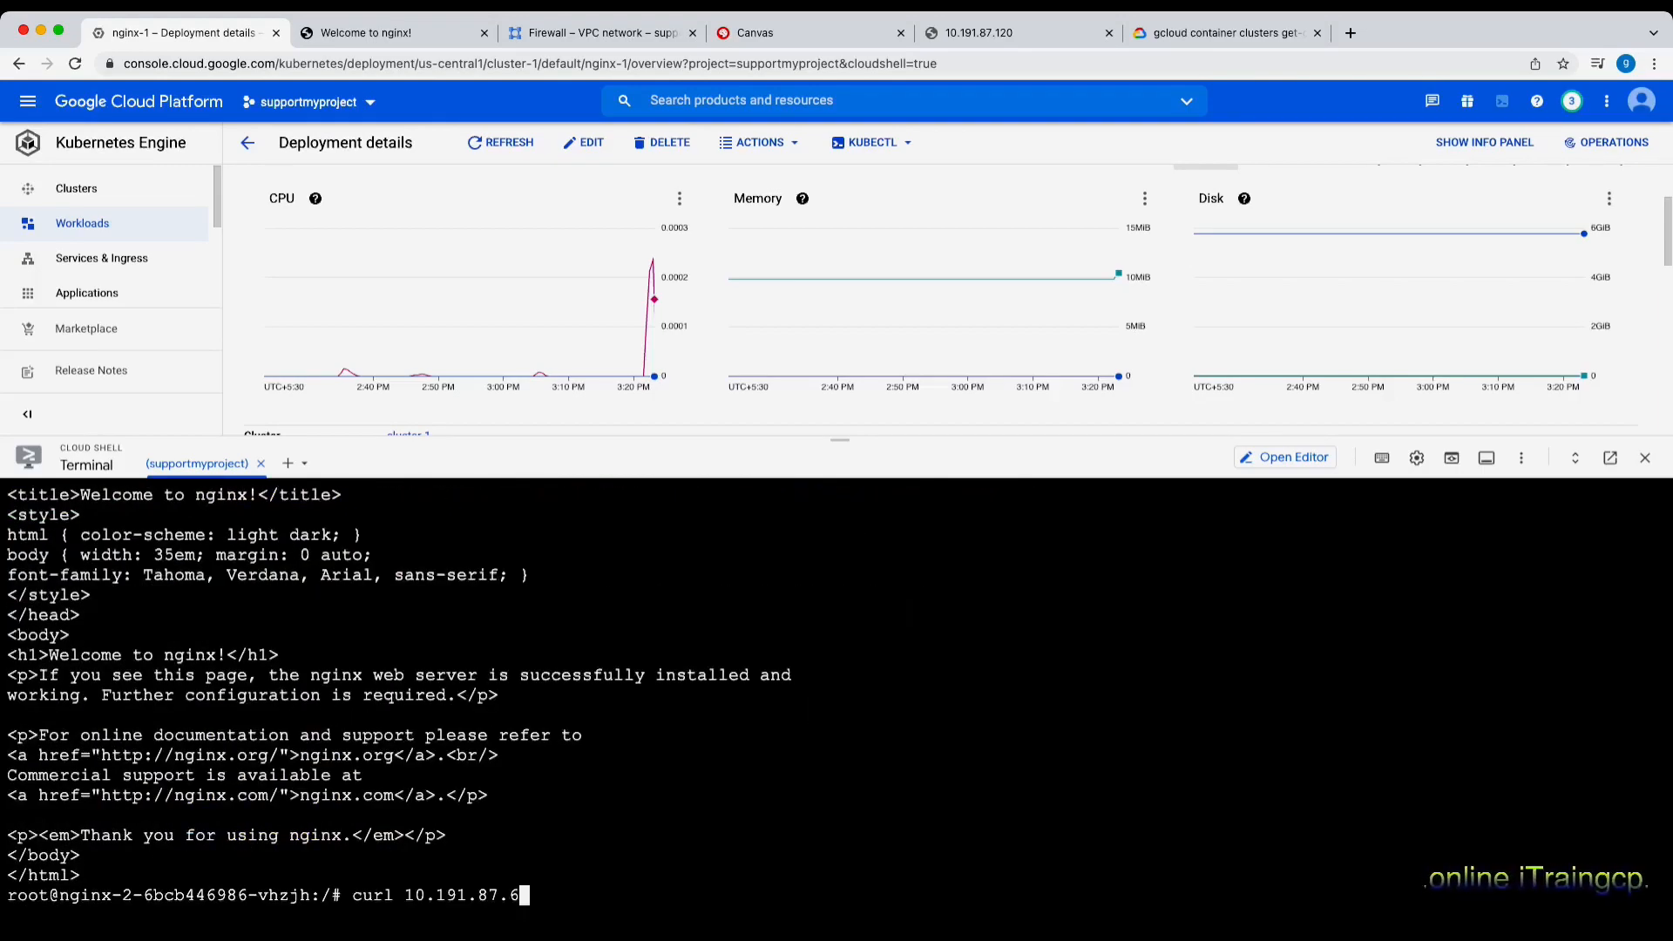
pyautogui.press('BackSpace')
pyautogui.press('BackSpace')
pyautogui.press('BackSpace')
pyautogui.press('BackSpace')
pyautogui.press('BackSpace')
pyautogui.press('BackSpace')
pyautogui.press('BackSpace')
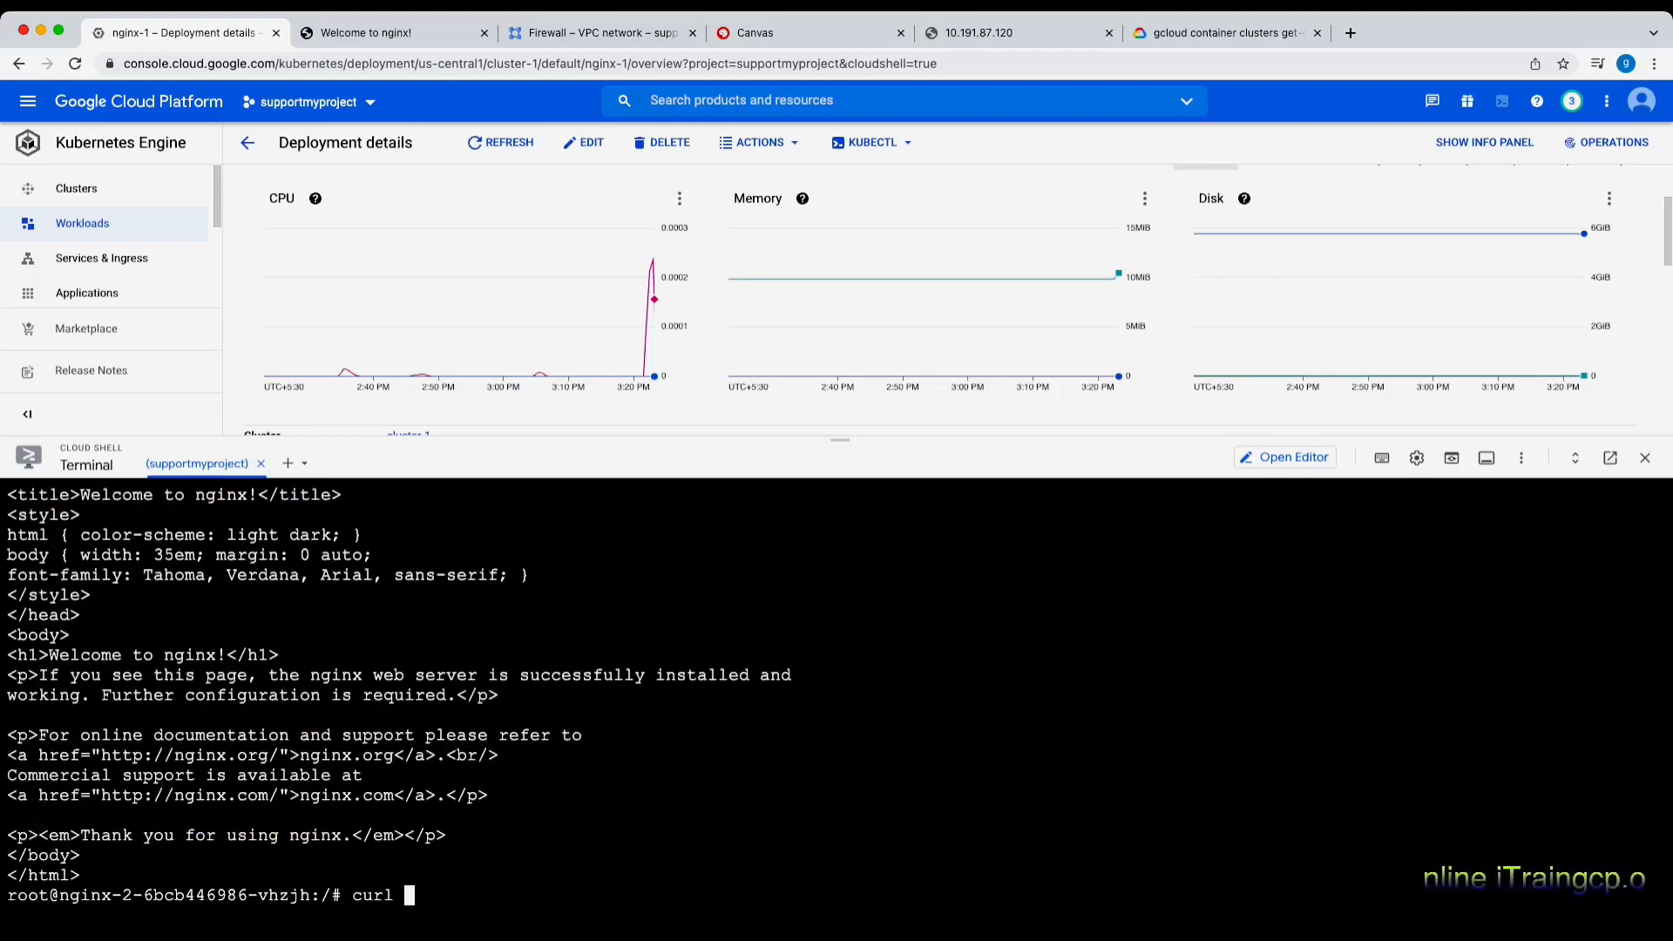
pyautogui.write('34.68.163.26')
pyautogui.press('Return')
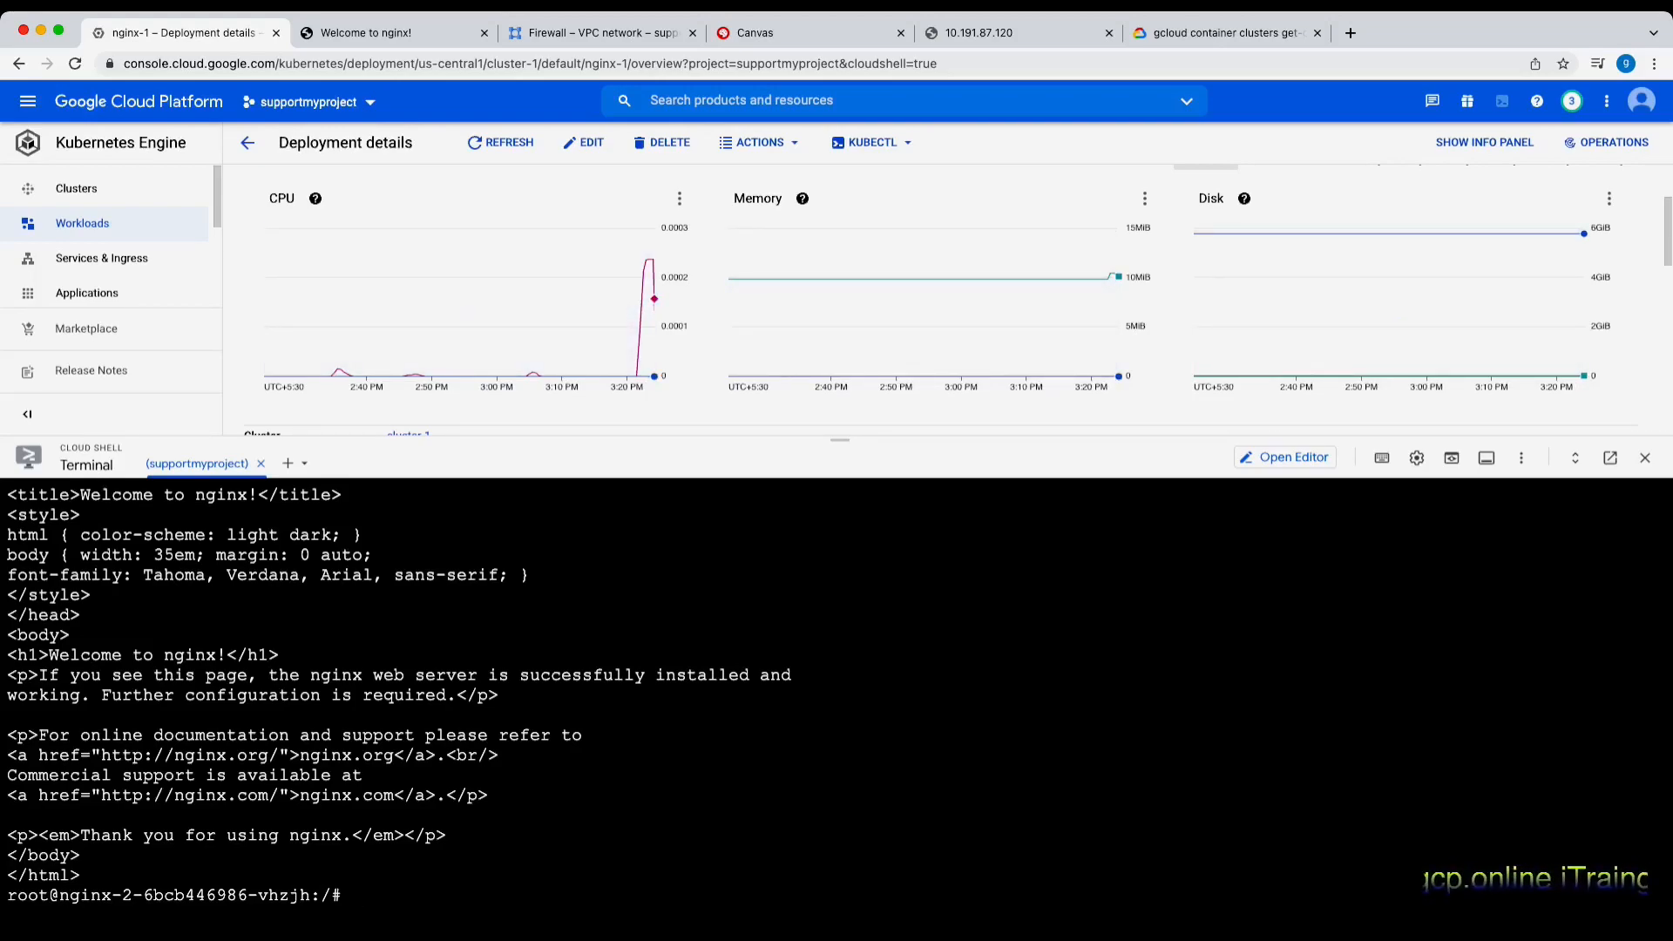
# Reduce the height of the Cloud Shell terminal area, switch to Canvas and start a new blank drawing
pyautogui.moveTo(840, 440); pyautogui.dragTo(840, 512)
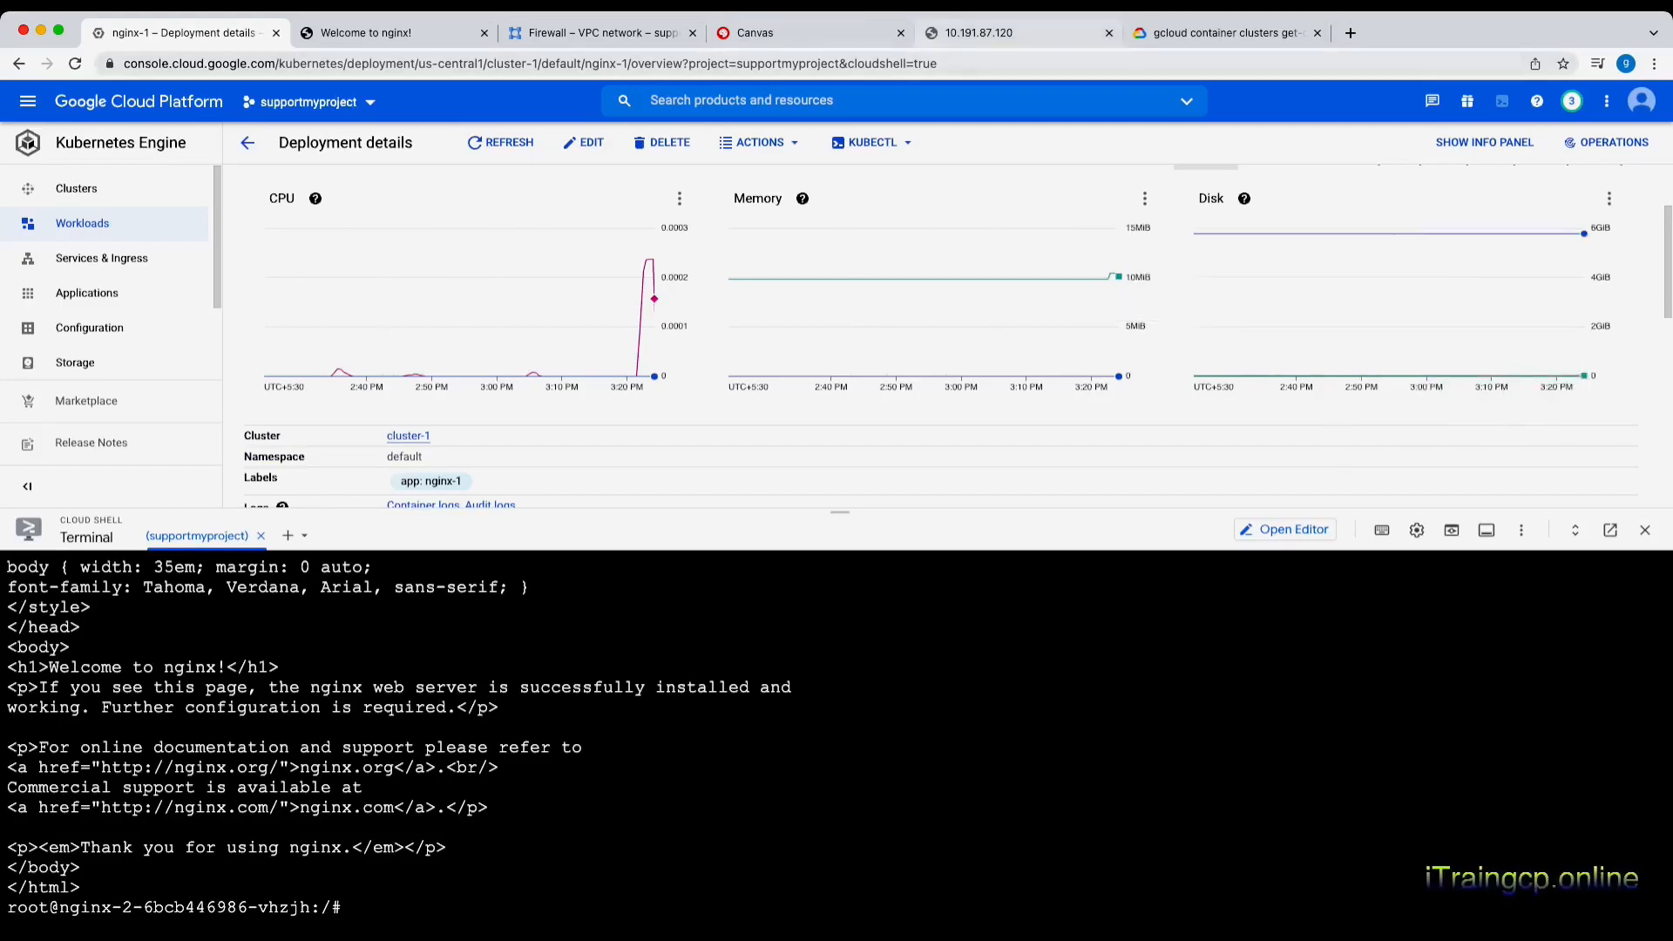
pyautogui.click(754, 32)
pyautogui.click(21, 101)
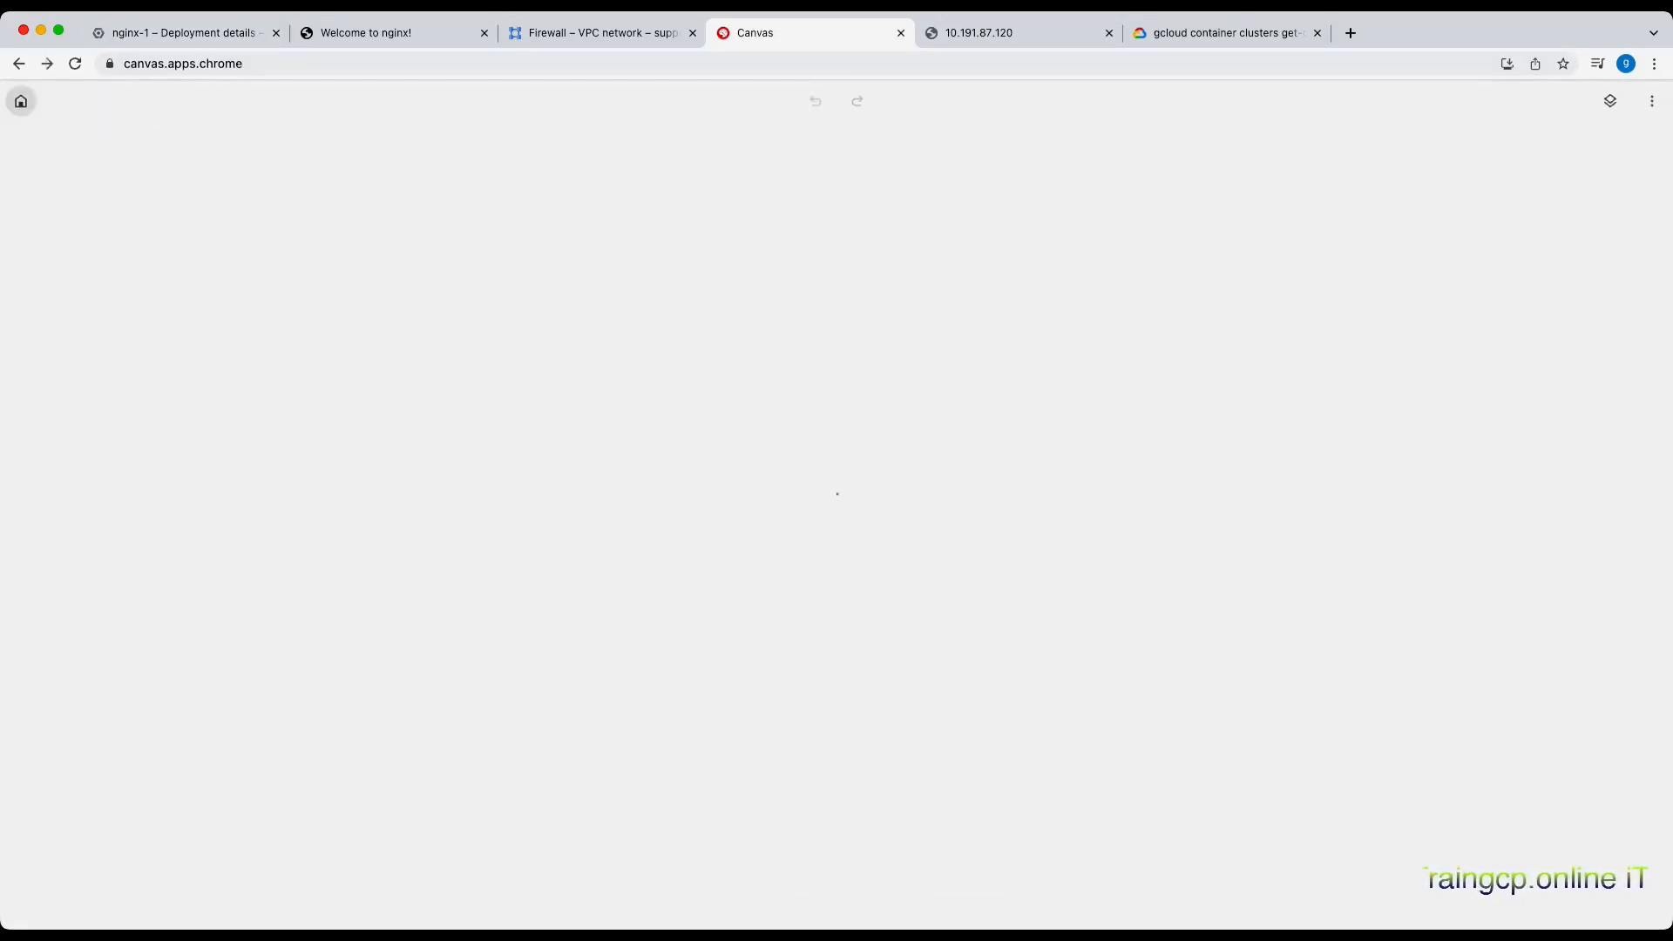
pyautogui.click(110, 112)
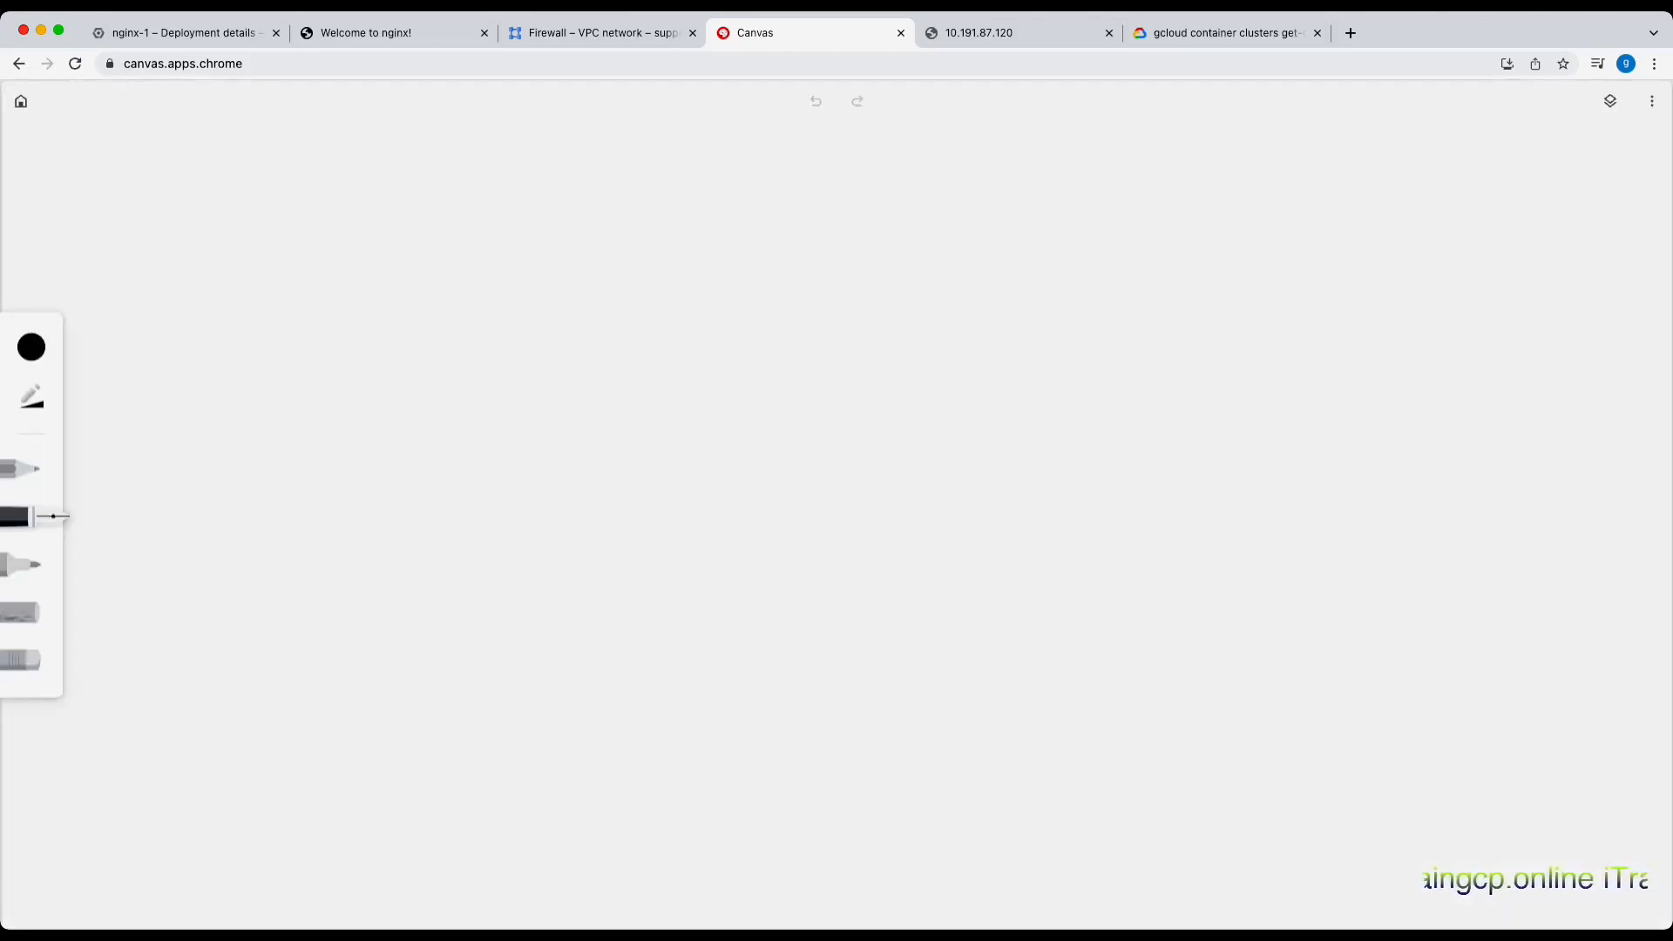
# Draw three stacked boxes and handwrite the labels CRM, Payment and Order inside them
pyautogui.moveTo(212, 230)
pyautogui.mouseDown()
pyautogui.moveTo(523, 221)
pyautogui.moveTo(187, 321)
pyautogui.moveTo(214, 230)
pyautogui.moveTo(277, 296)
pyautogui.moveTo(366, 259)
pyautogui.moveTo(387, 275)
pyautogui.mouseUp()
pyautogui.moveTo(186, 359)
pyautogui.mouseDown()
pyautogui.moveTo(541, 346)
pyautogui.moveTo(262, 441)
pyautogui.moveTo(238, 358)
pyautogui.moveTo(277, 434)
pyautogui.moveTo(279, 397)
pyautogui.moveTo(329, 425)
pyautogui.moveTo(384, 387)
pyautogui.moveTo(394, 402)
pyautogui.moveTo(416, 388)
pyautogui.mouseUp()
pyautogui.moveTo(406, 337); pyautogui.dragTo(439, 400)
pyautogui.moveTo(401, 379)
pyautogui.mouseDown()
pyautogui.moveTo(429, 371)
pyautogui.moveTo(339, 415)
pyautogui.mouseUp()
pyautogui.moveTo(185, 491)
pyautogui.mouseDown()
pyautogui.moveTo(513, 481)
pyautogui.moveTo(327, 547)
pyautogui.moveTo(204, 481)
pyautogui.mouseUp()
pyautogui.moveTo(264, 530)
pyautogui.mouseDown()
pyautogui.moveTo(267, 511)
pyautogui.moveTo(317, 494)
pyautogui.moveTo(352, 517)
pyautogui.moveTo(364, 501)
pyautogui.mouseUp()
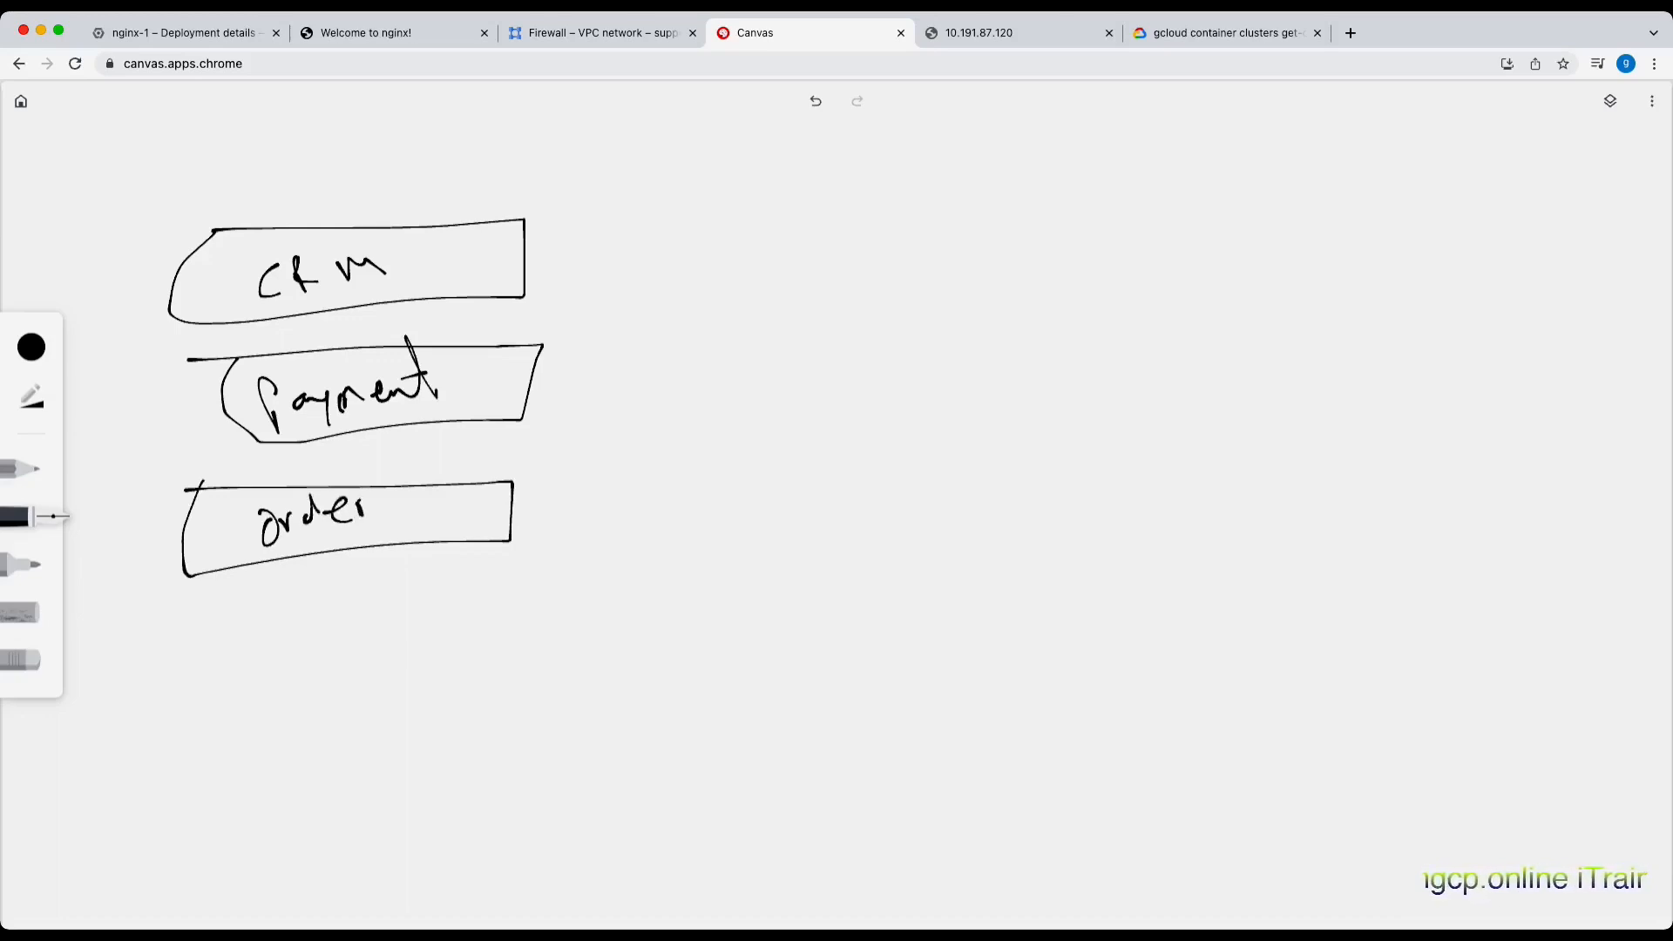
# Enclose the CRM, Payment and Order boxes in one large outline and draw a short line outward from each box's right side
pyautogui.moveTo(121, 191)
pyautogui.mouseDown()
pyautogui.moveTo(692, 163)
pyautogui.moveTo(664, 688)
pyautogui.moveTo(136, 614)
pyautogui.moveTo(172, 220)
pyautogui.moveTo(201, 182)
pyautogui.mouseUp()
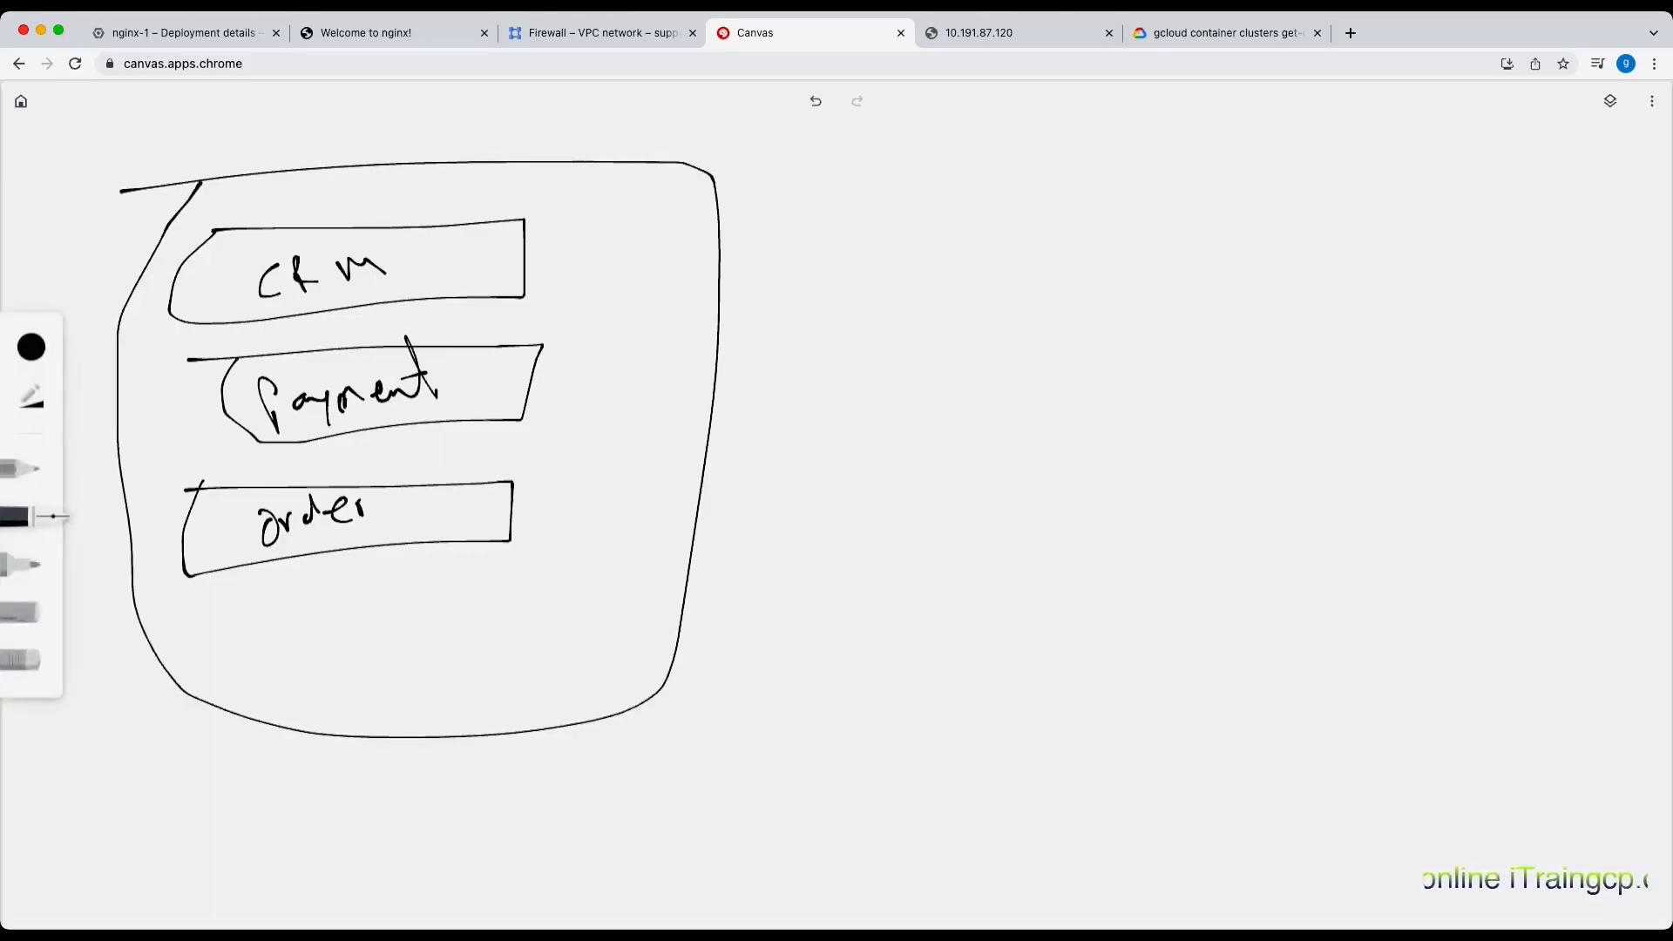
pyautogui.moveTo(514, 259); pyautogui.dragTo(660, 230)
pyautogui.moveTo(533, 380); pyautogui.dragTo(618, 381)
pyautogui.moveTo(527, 522); pyautogui.dragTo(605, 522)
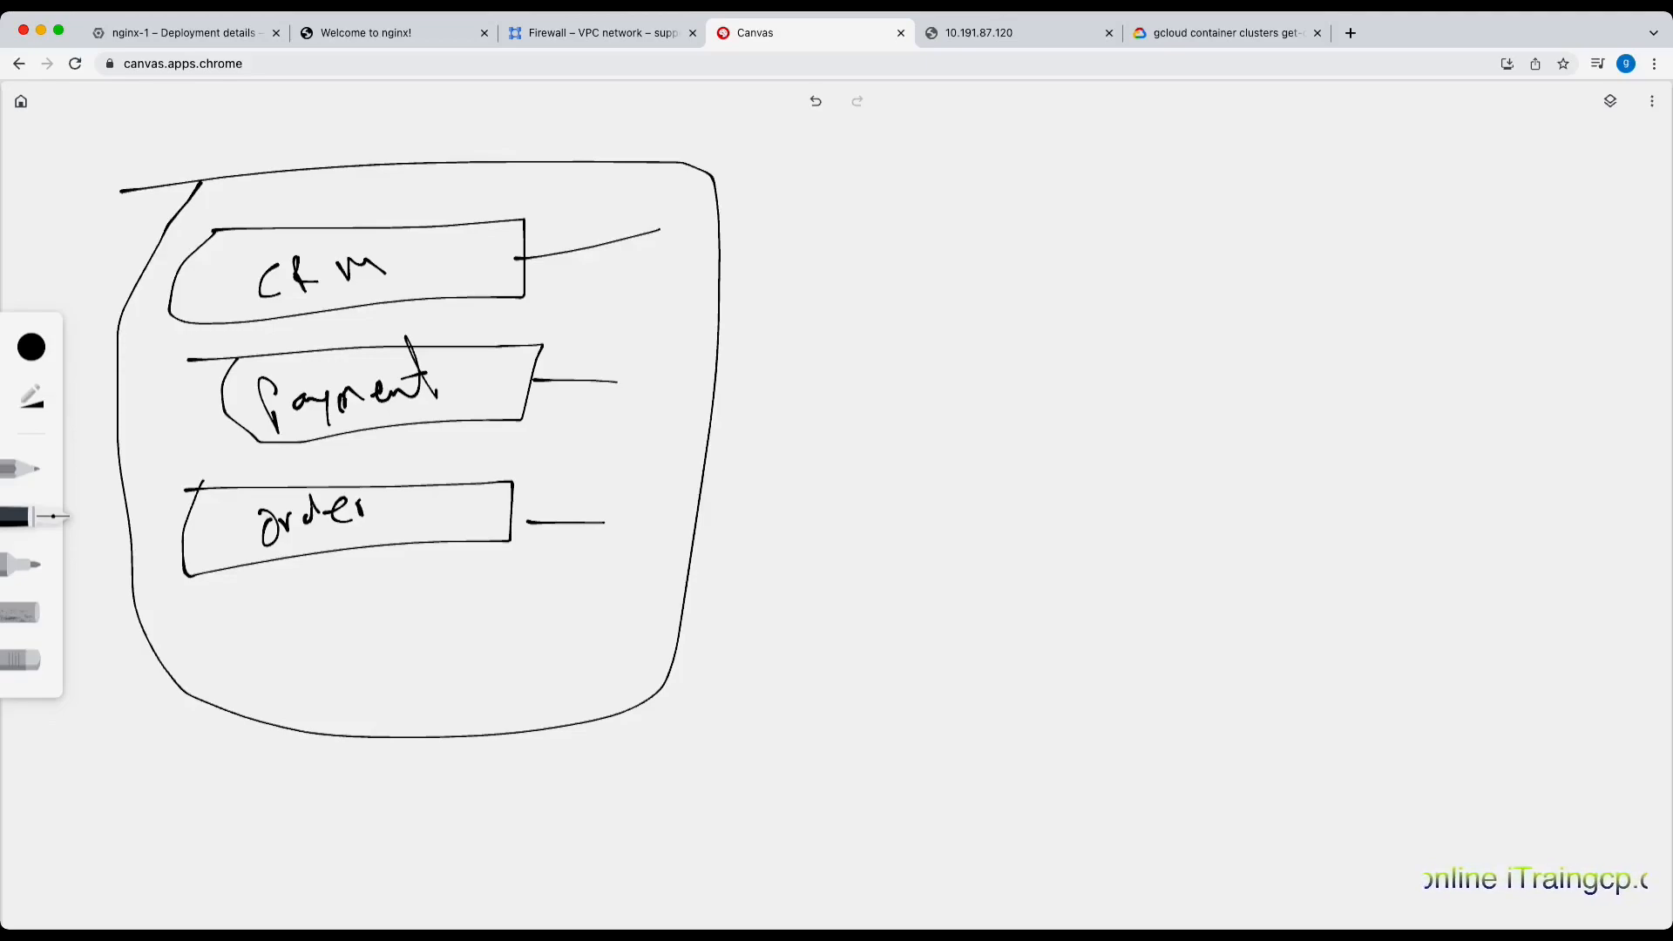
# Switch back to the Google Cloud console and examine the nginx-1 deployment's managed pods and exposing services
pyautogui.press('super+1')
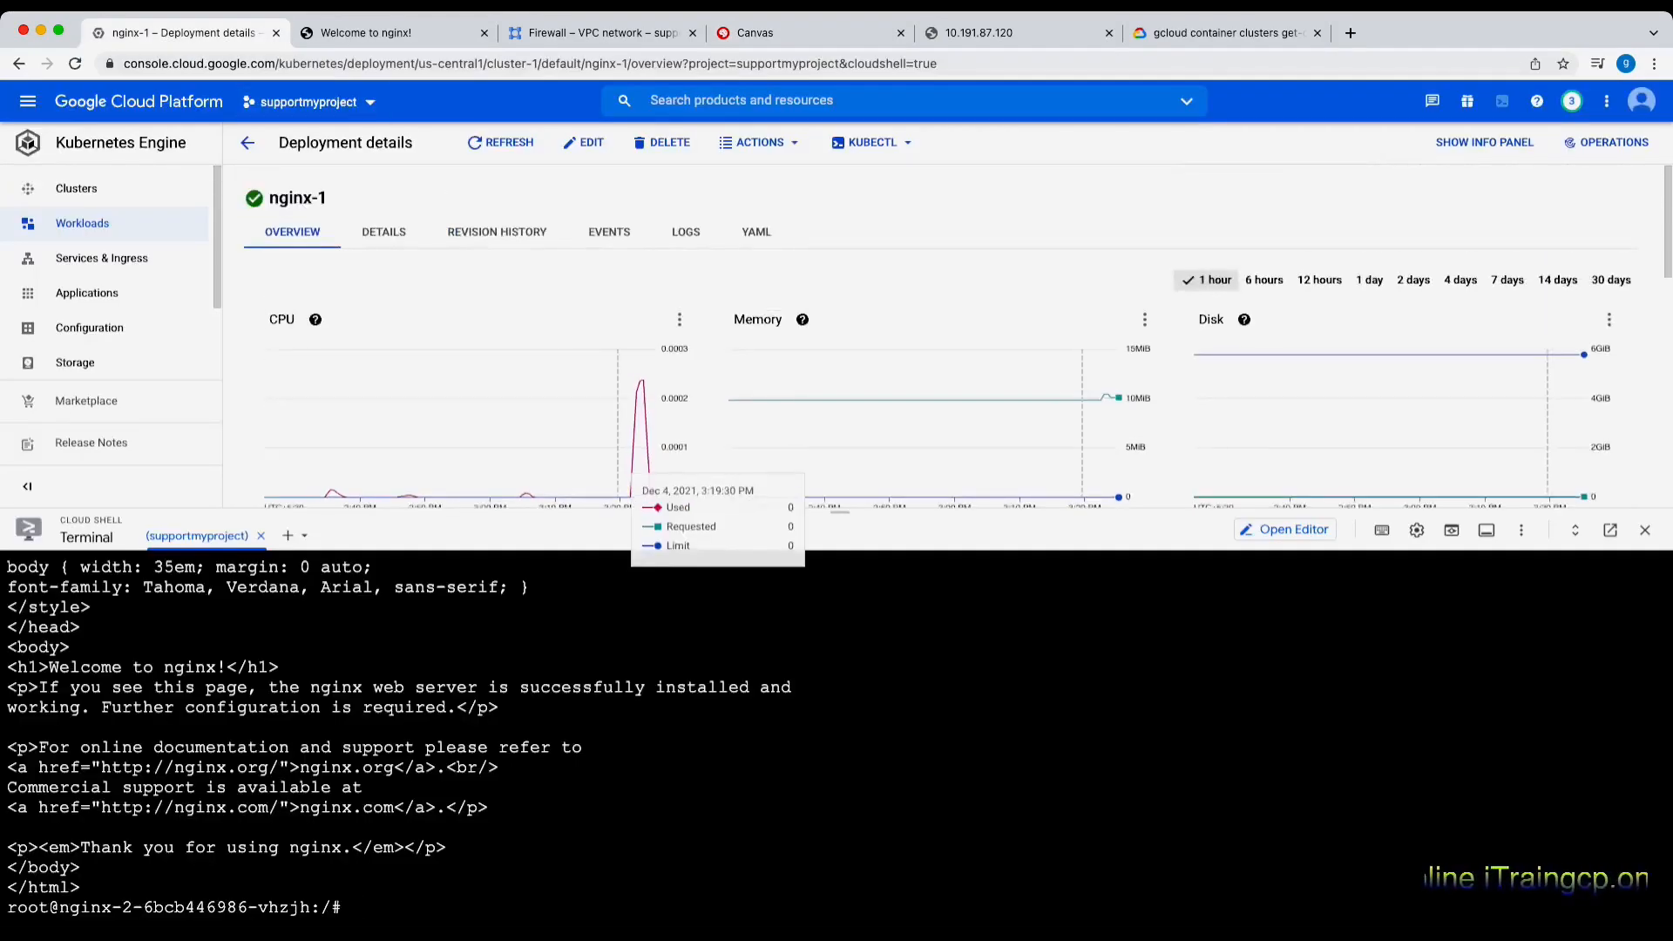
pyautogui.scroll(-5, 941, 335)
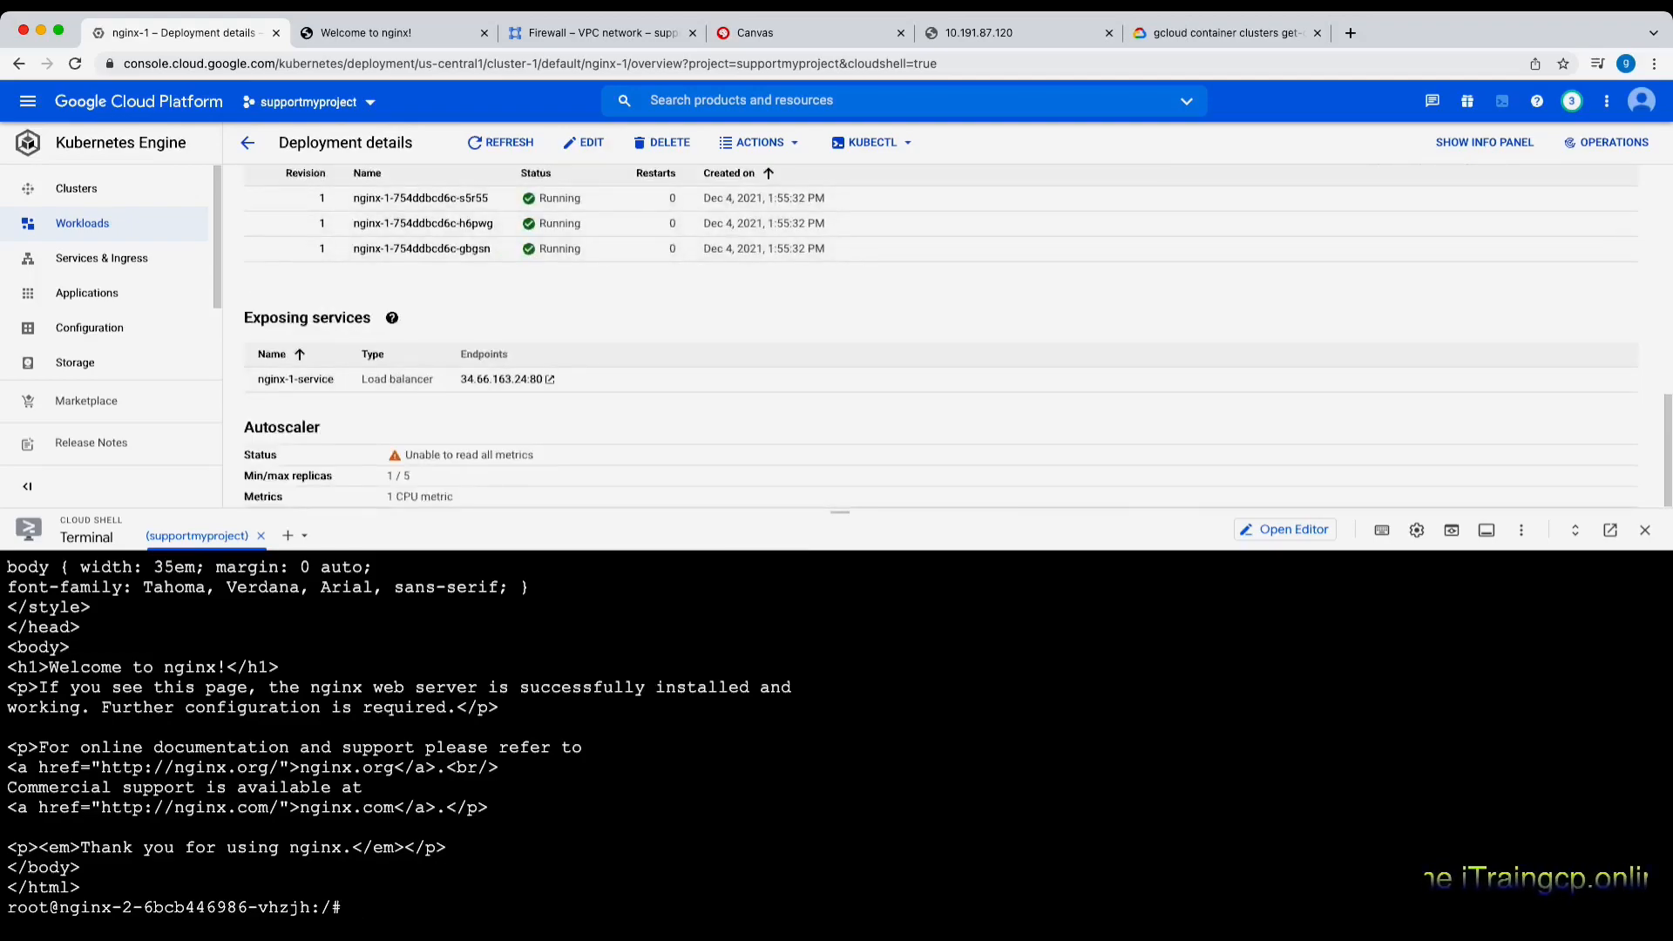
pyautogui.scroll(5, 590, 419)
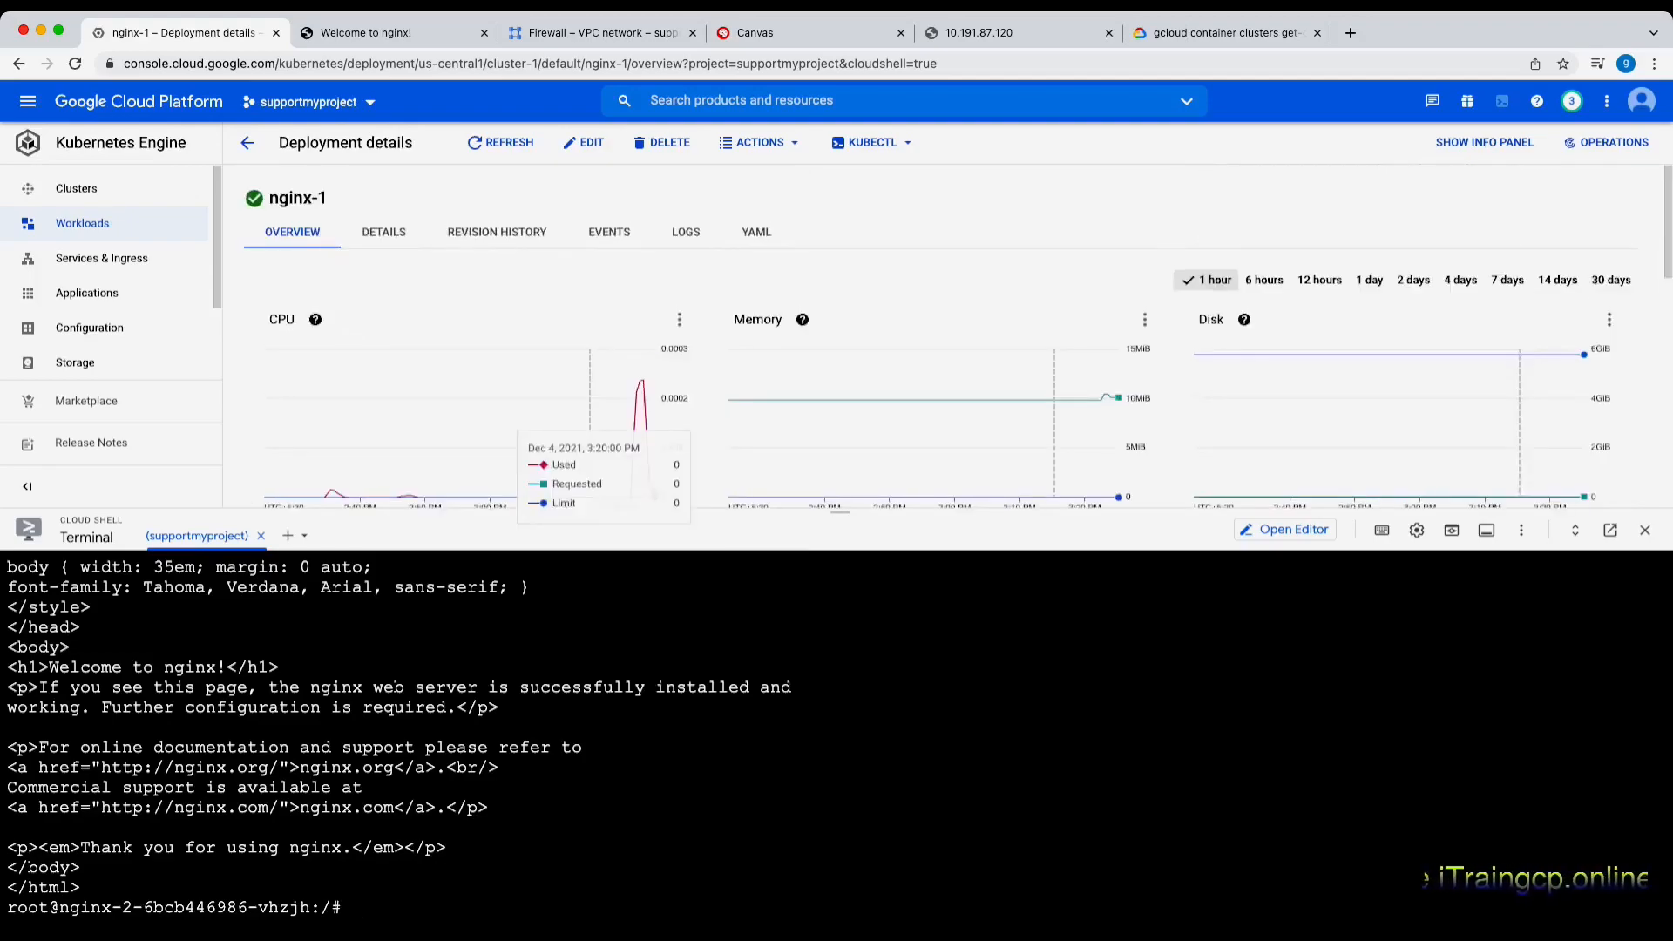
pyautogui.scroll(-5, 590, 418)
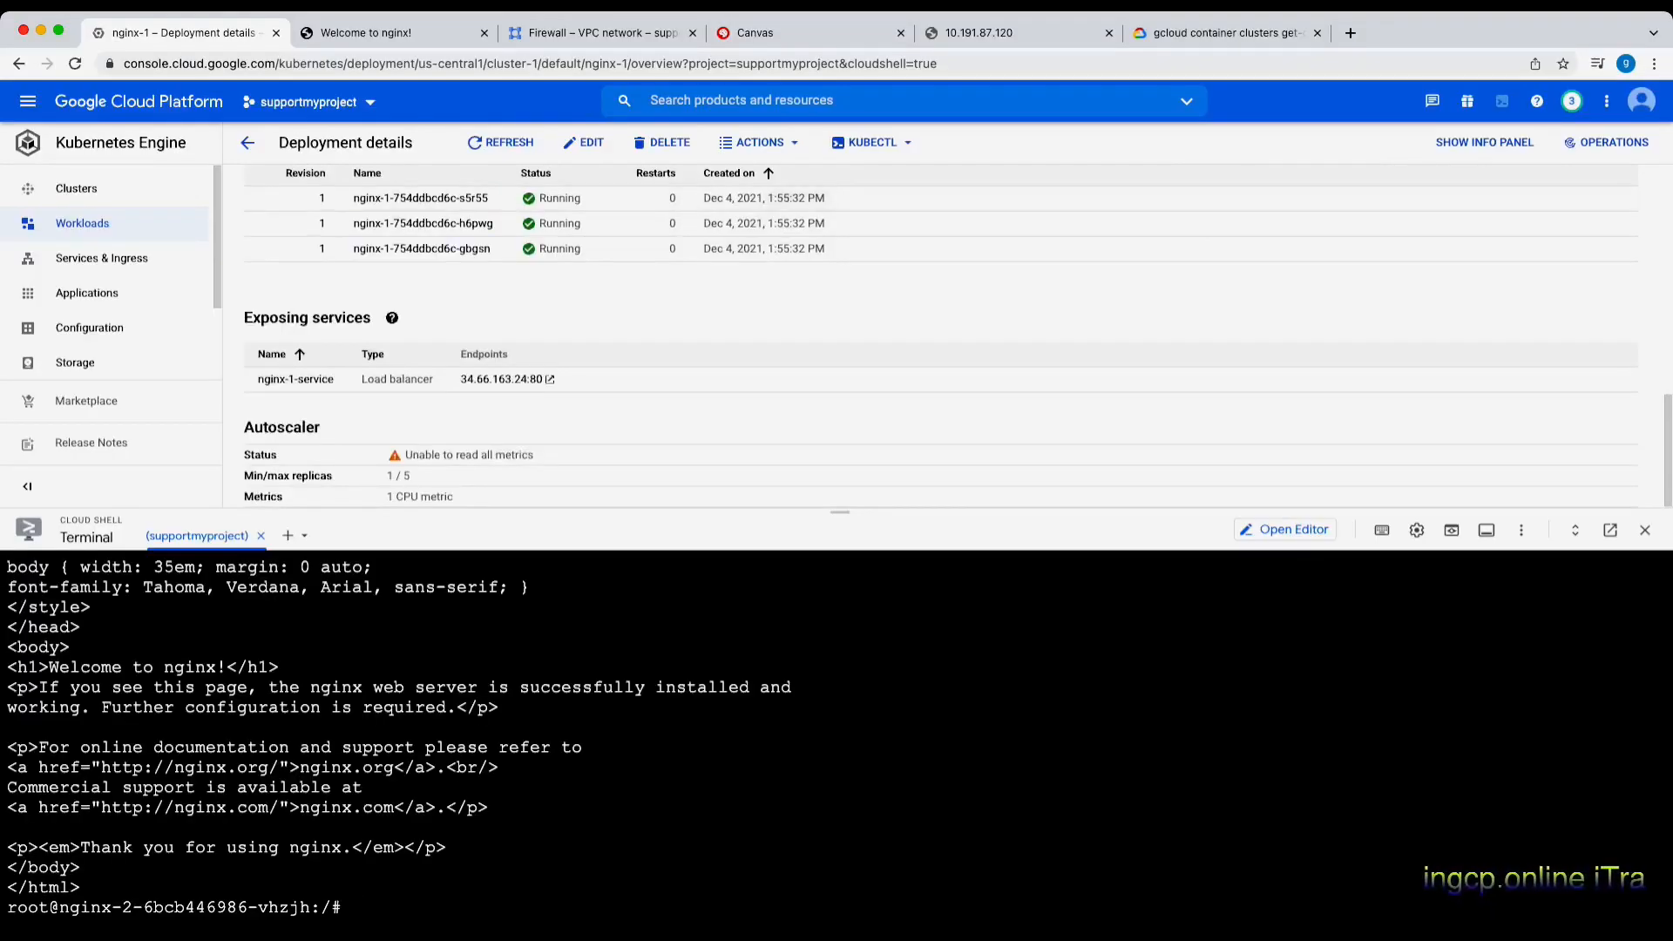
# Switch to Canvas, leave the current sketch and open the saved diagram with Node1, Node2, Node3 and the network
pyautogui.click(755, 32)
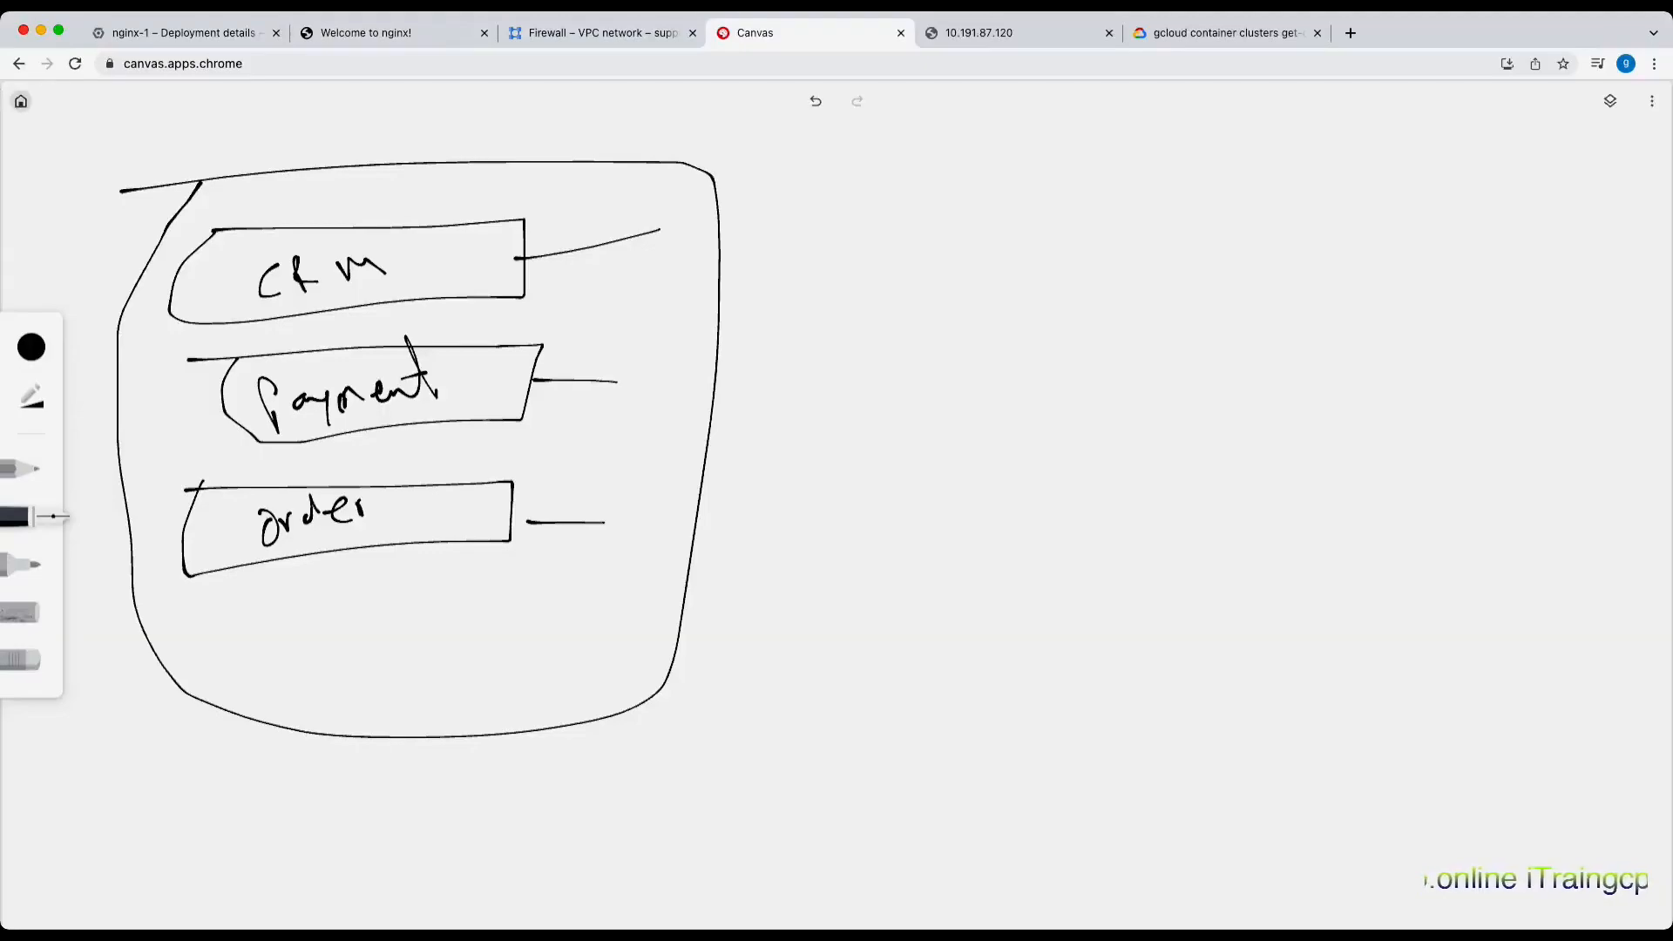
pyautogui.click(21, 102)
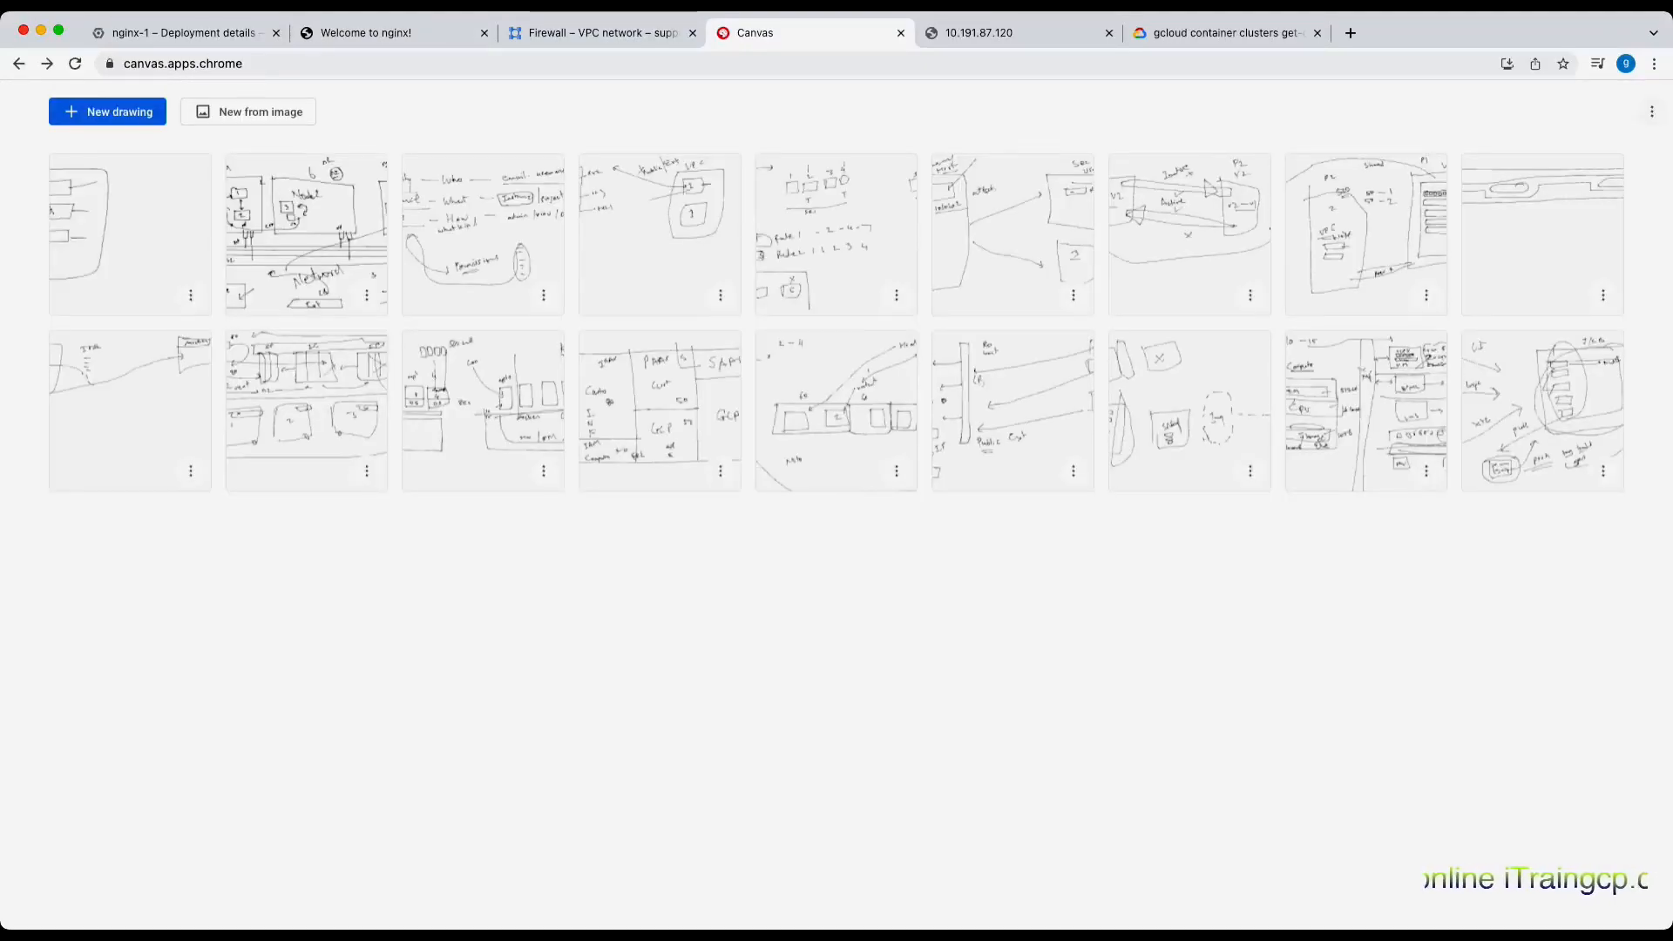
pyautogui.click(306, 234)
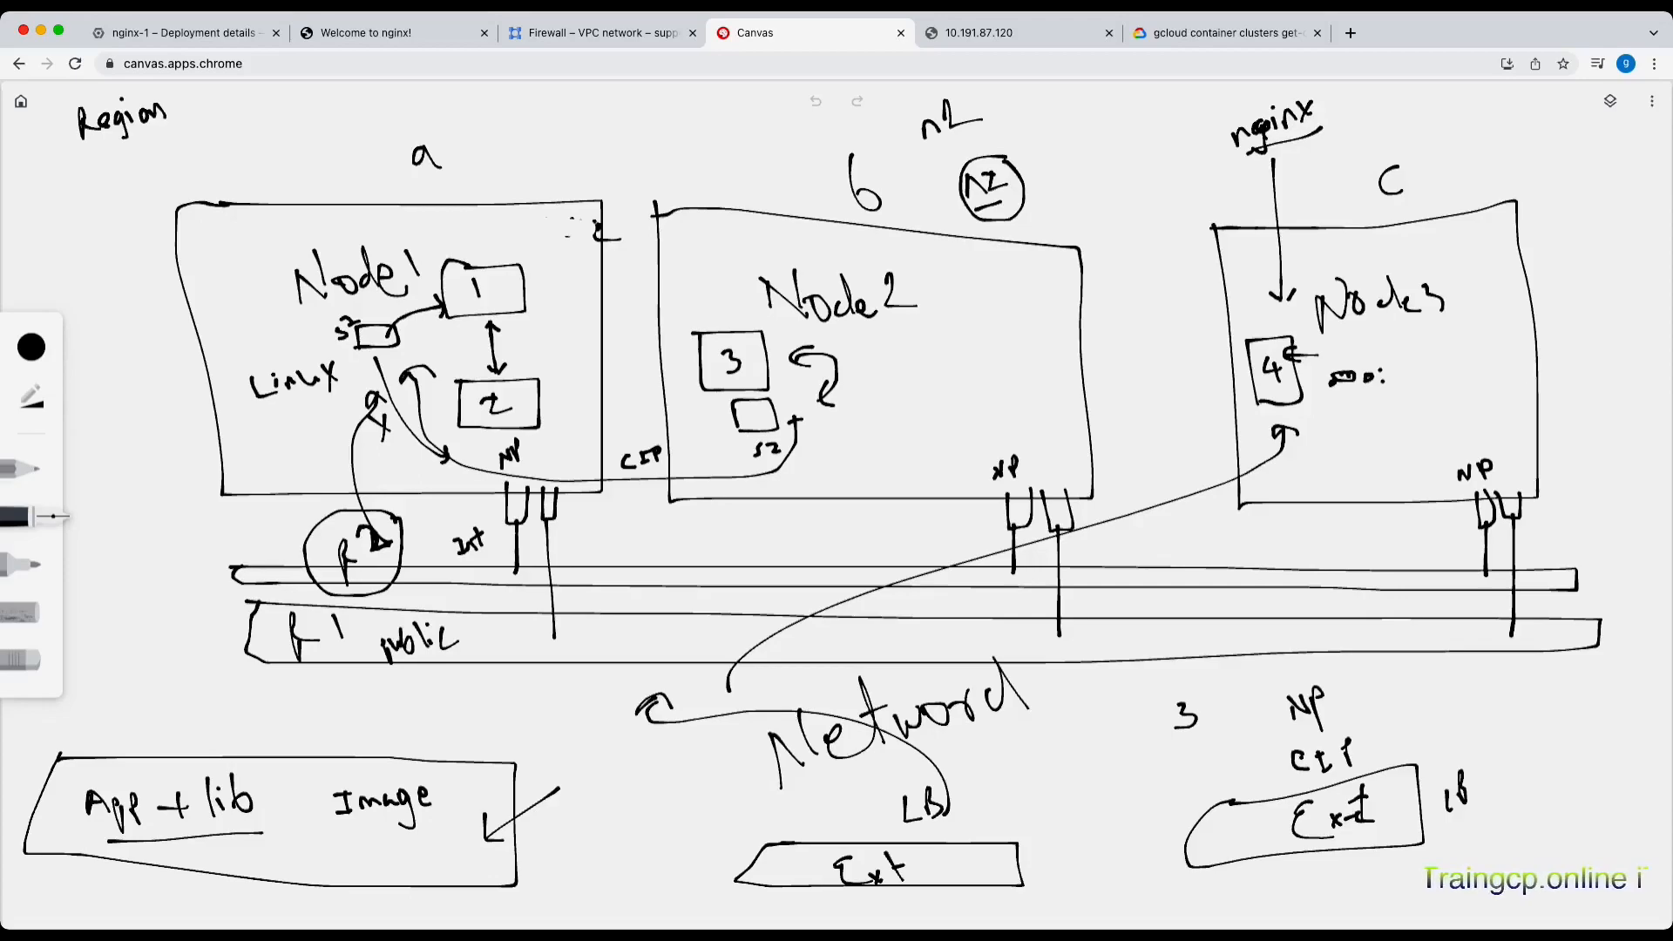
# Return to the nginx-1 deployment details, review the overview down to the exposing services and autoscaler, and leave the browser window
pyautogui.click(186, 33)
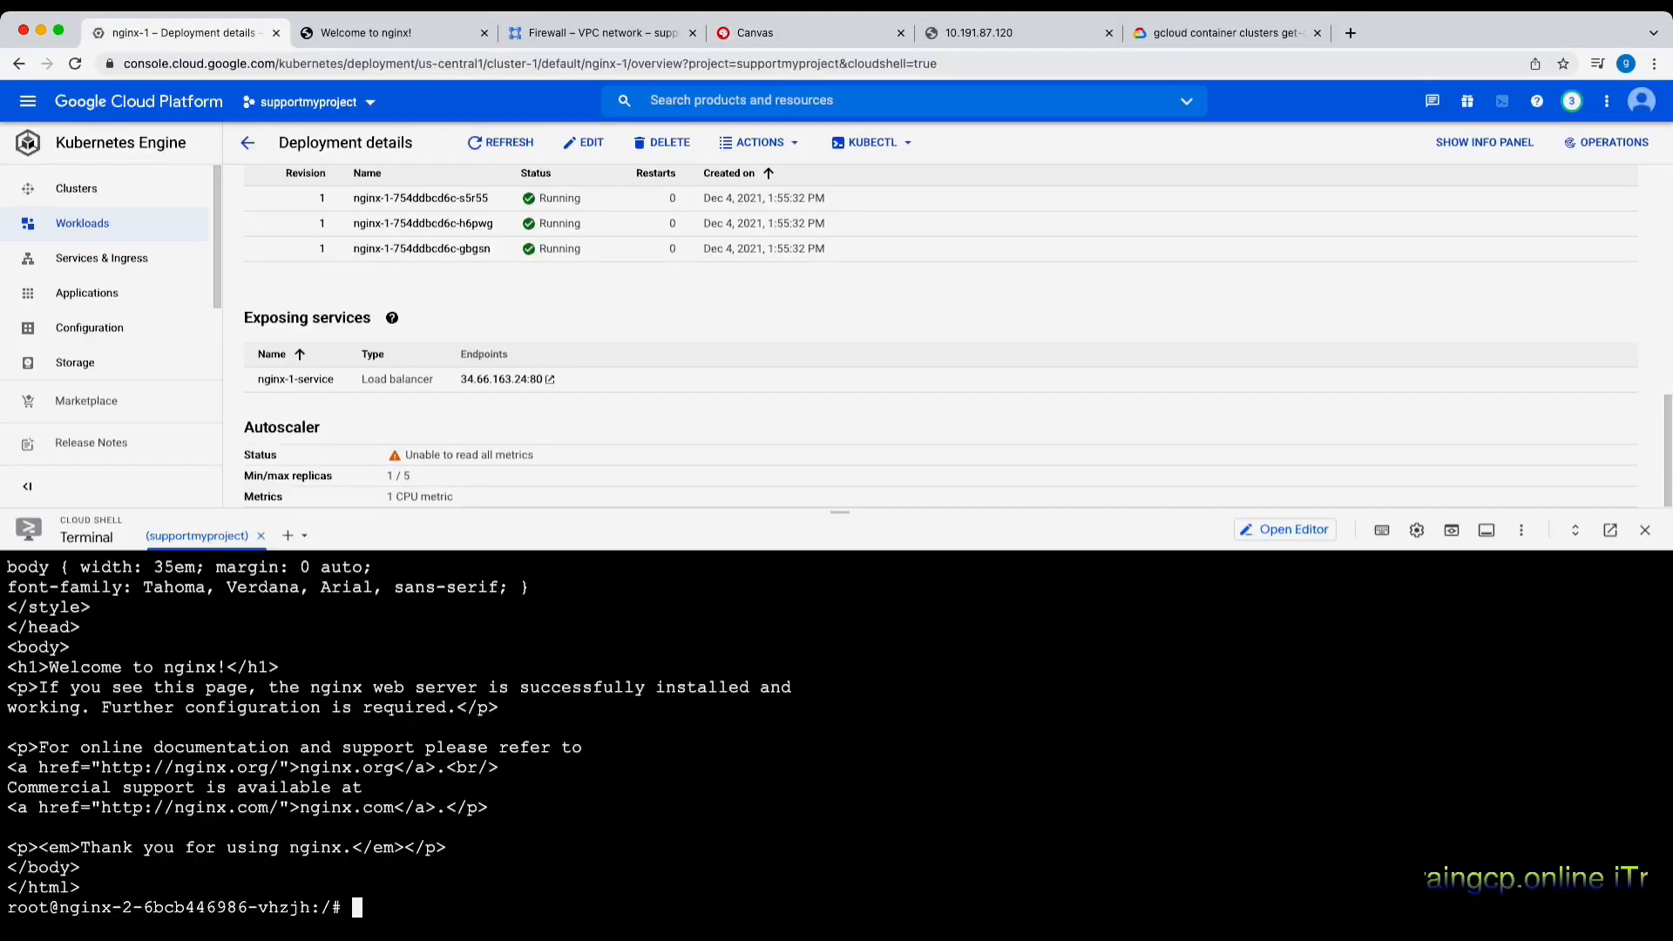
pyautogui.scroll(6, 436, 410)
pyautogui.scroll(-10, 427, 251)
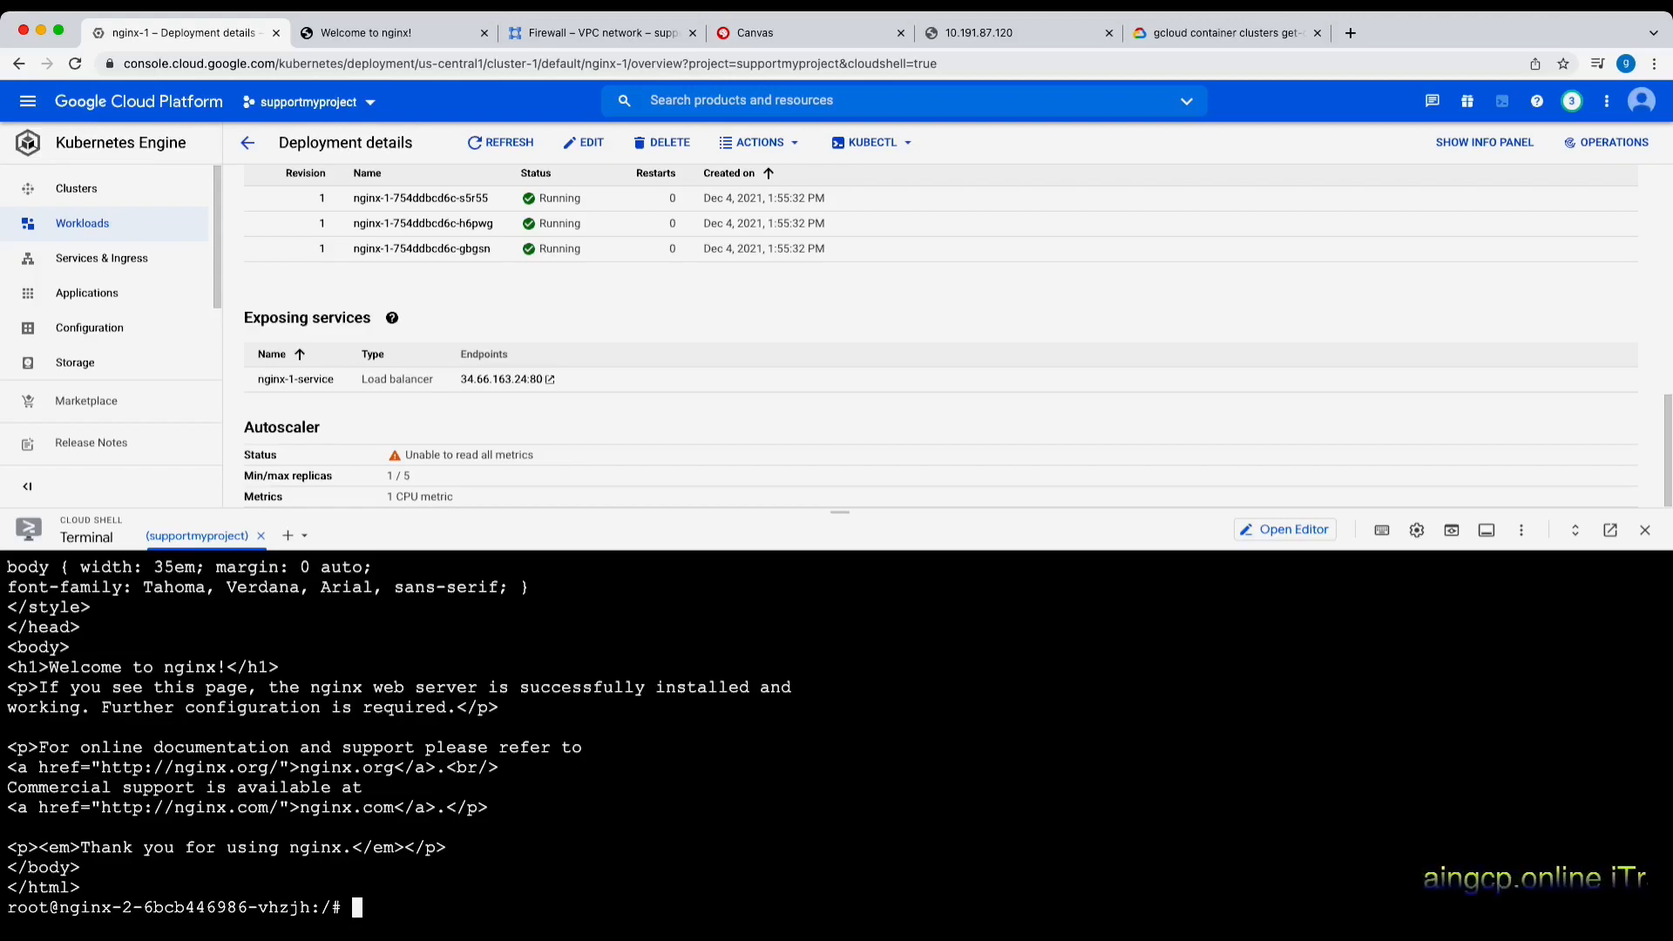
pyautogui.press('super+Tab')
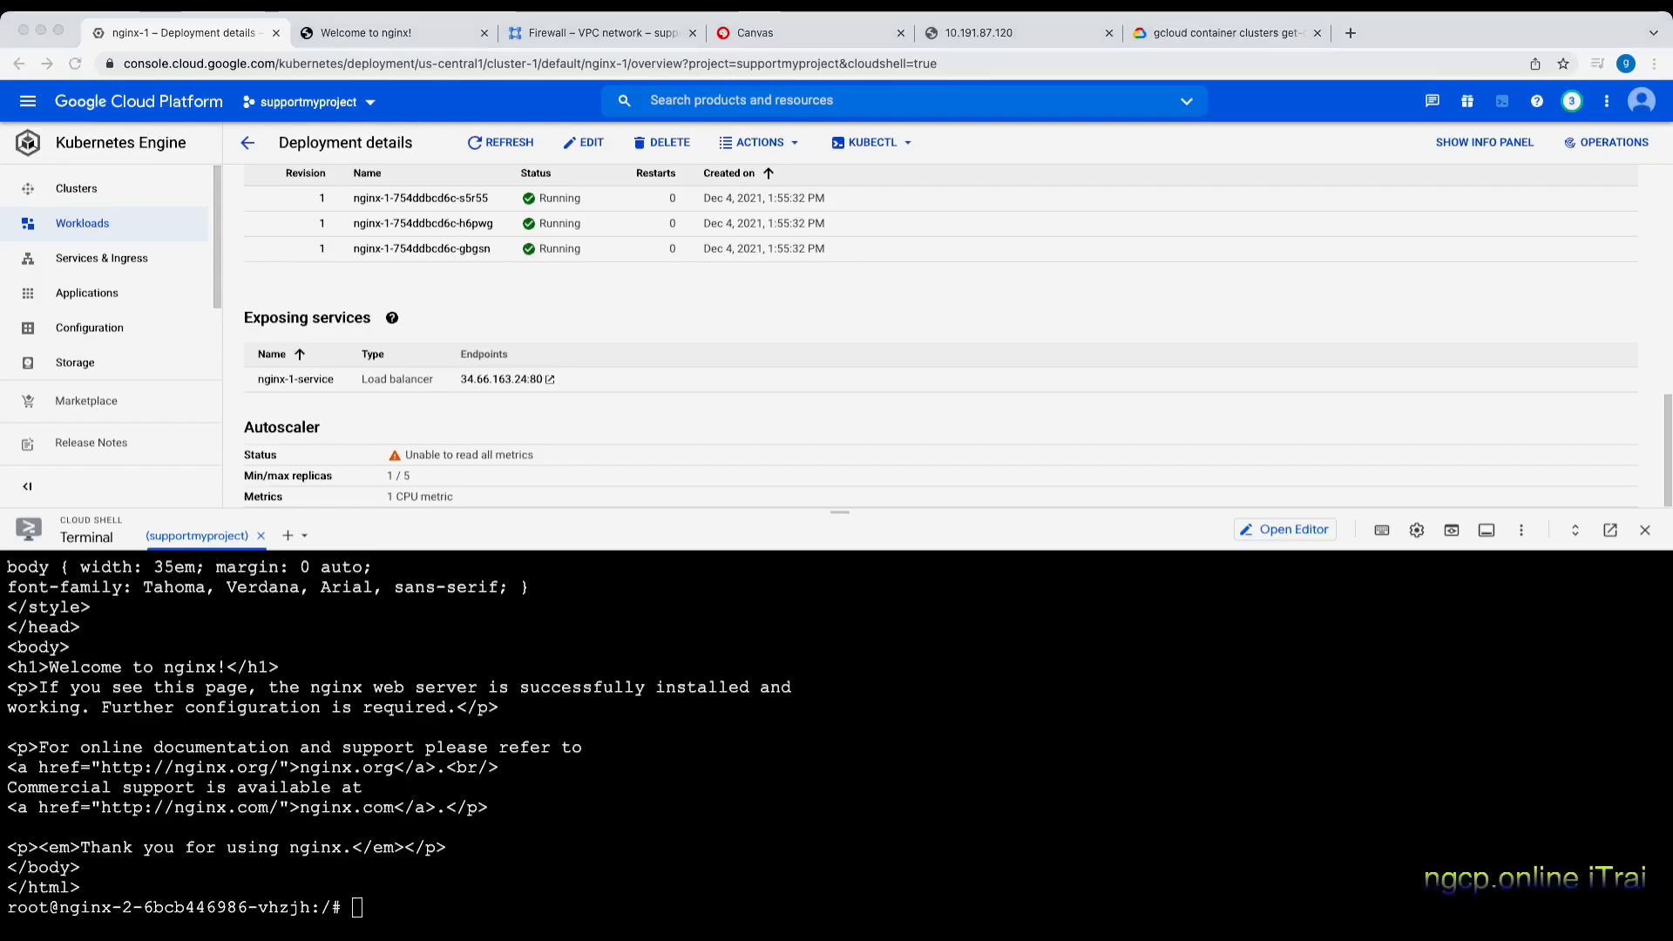